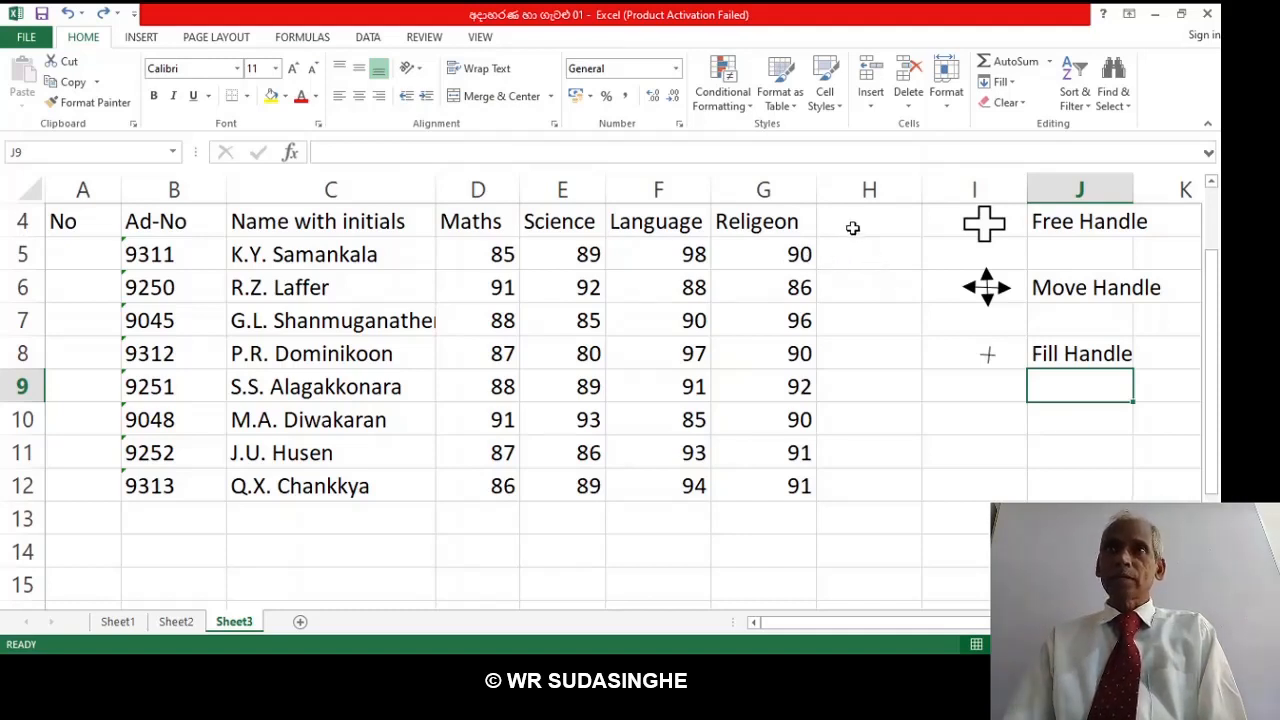
Add the heading "Total" in cell H4, beside the Religeon column.
click(852, 224)
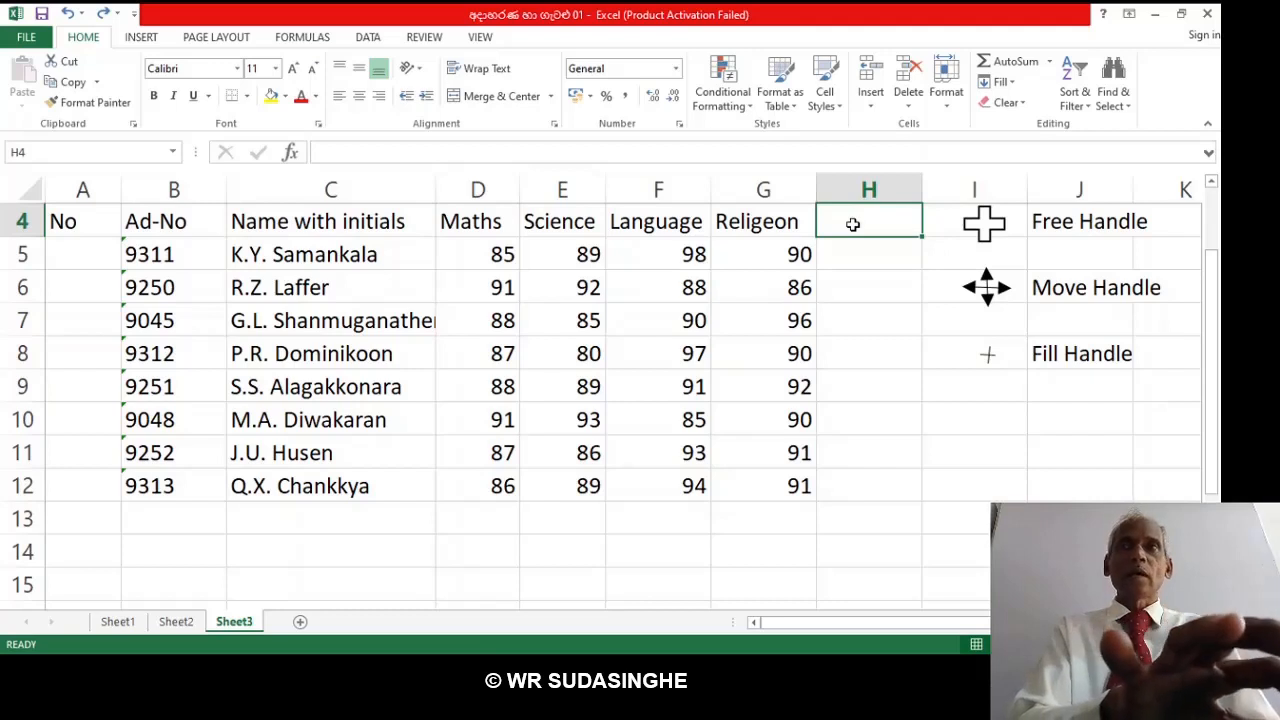
text(T)
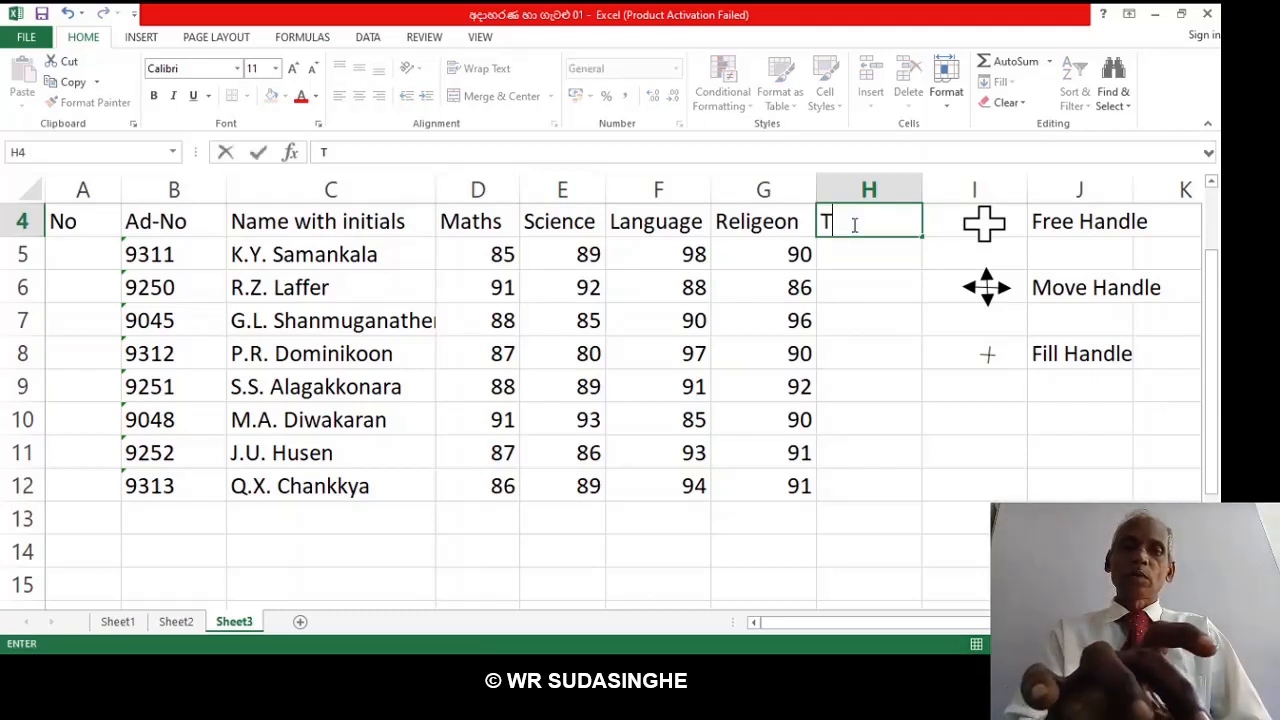
text(ot)
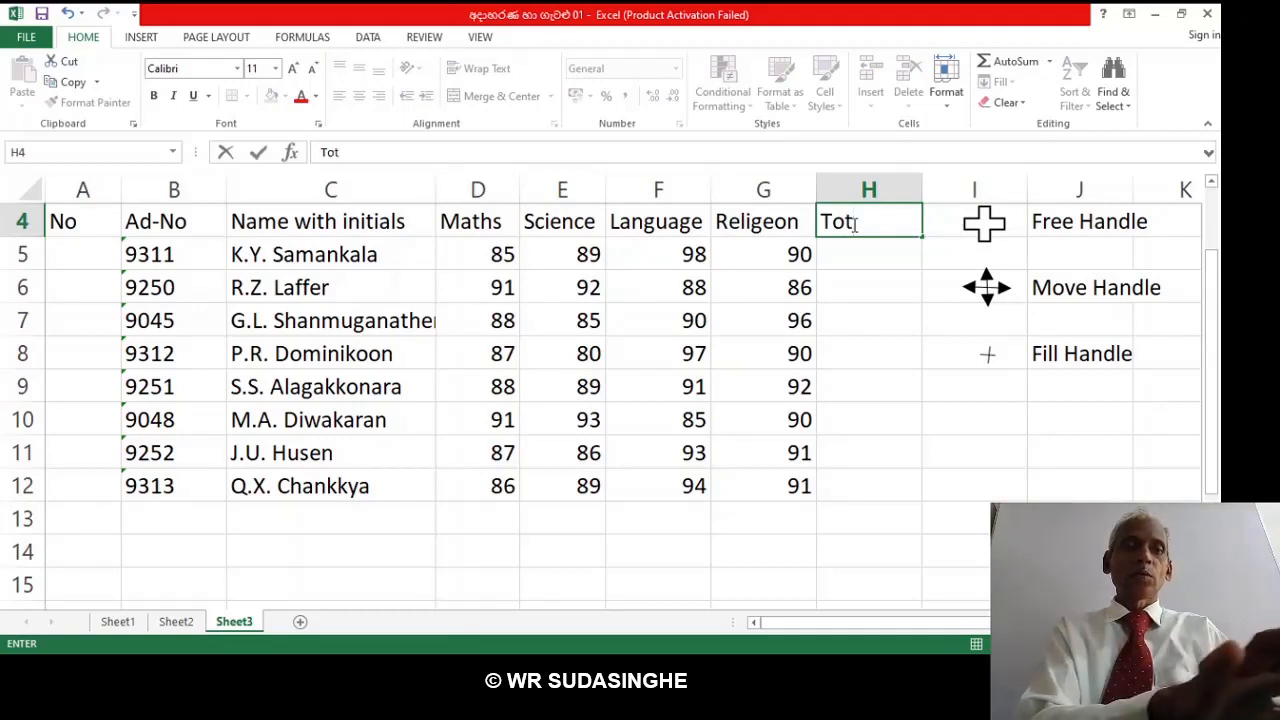
text(al)
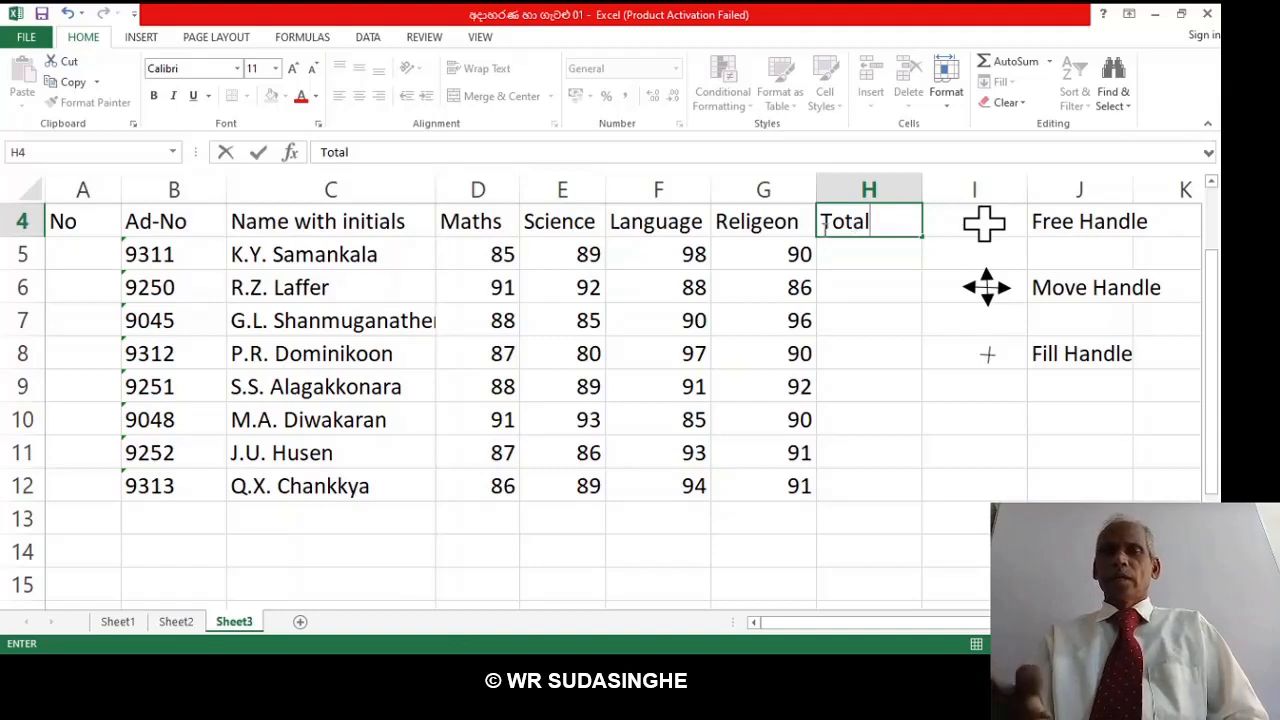
key(Return)
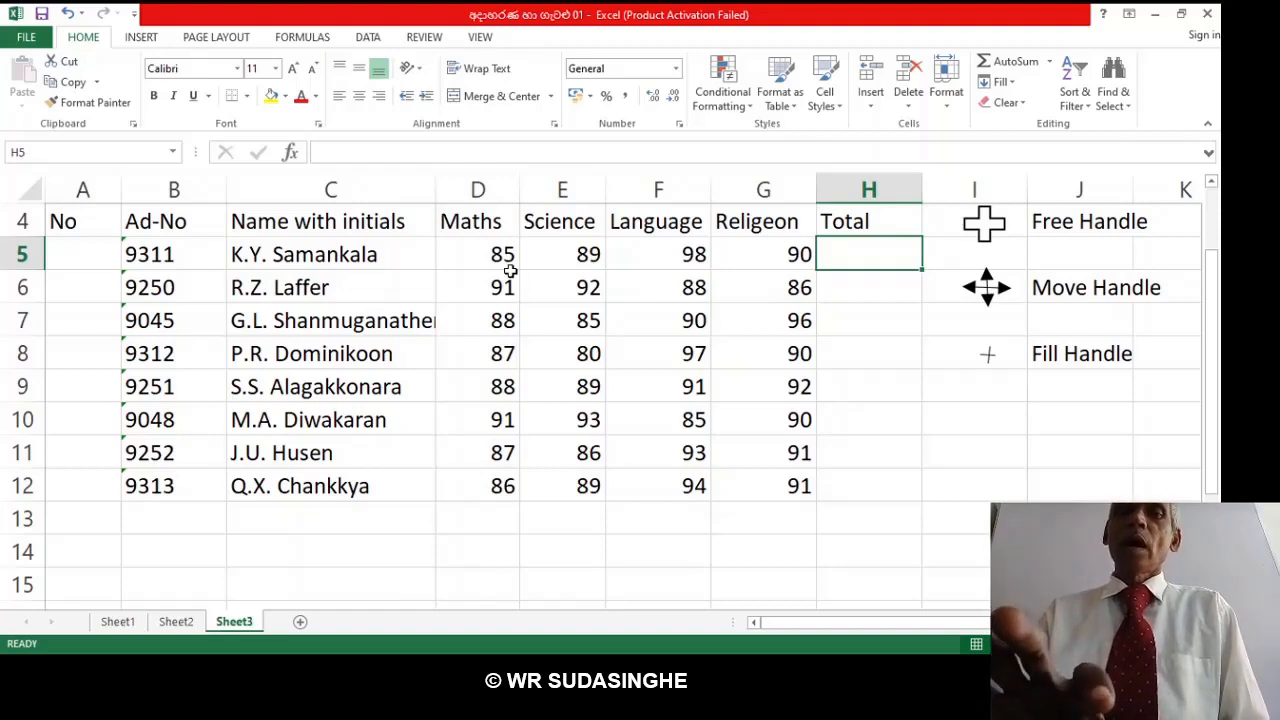
Enter the formula =d5+e5+f5+g5 in H5 to add up the first student's four subject marks.
text(=)
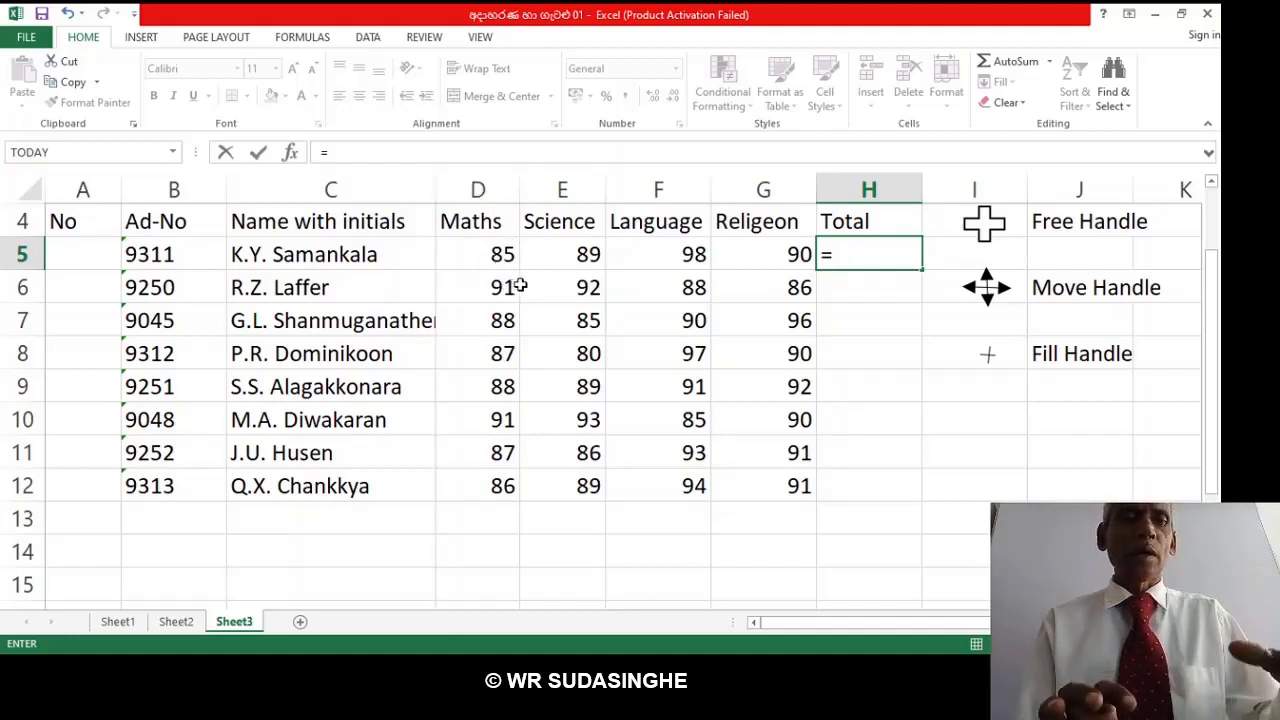
text(d5+)
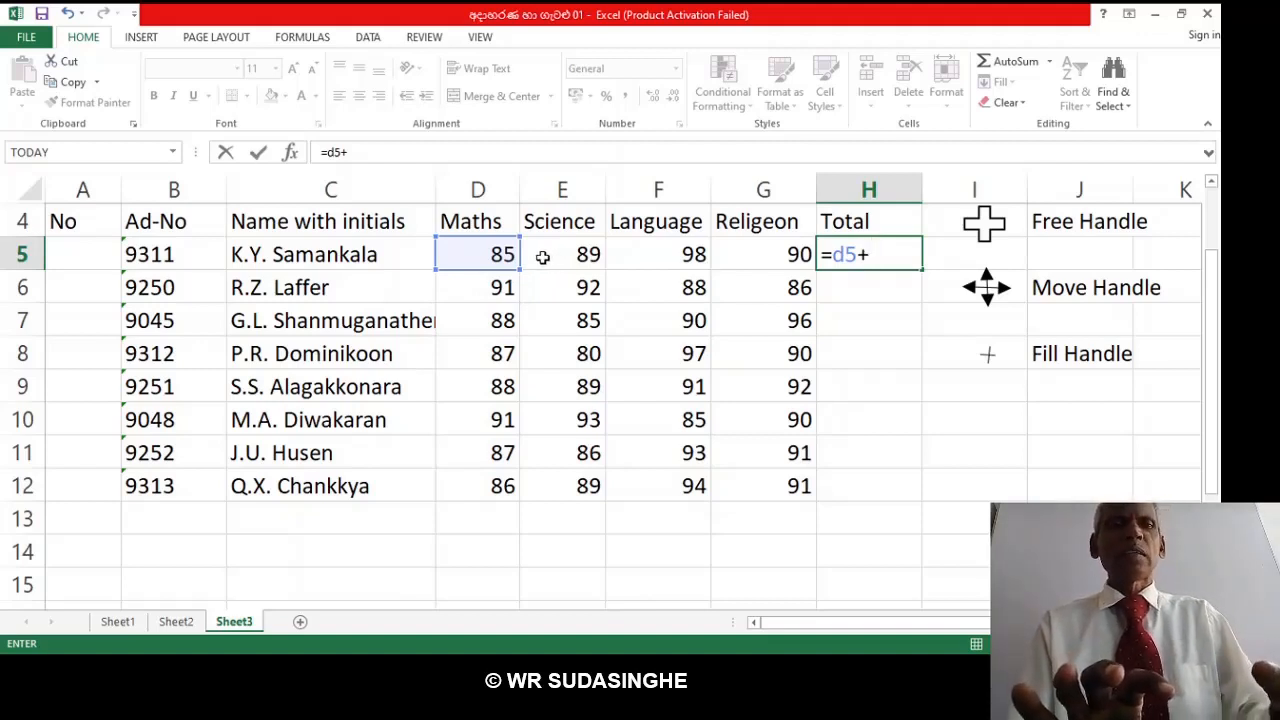
text(e5)
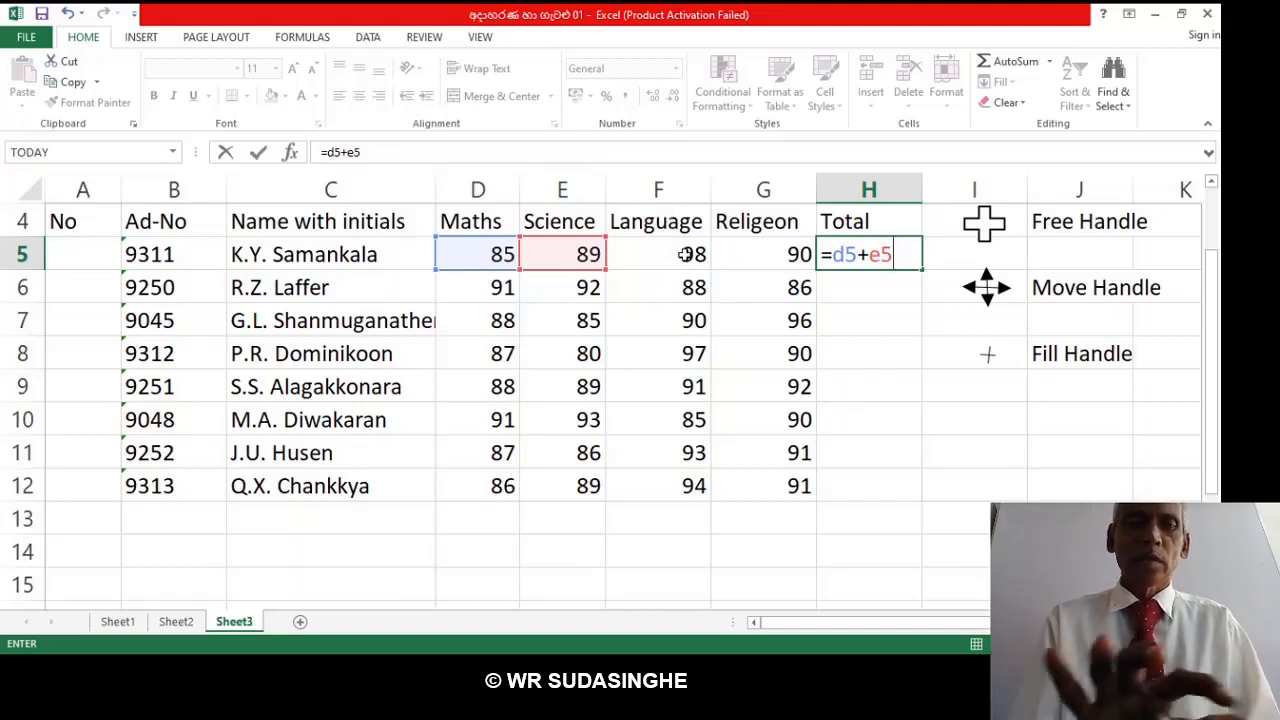
text(f5)
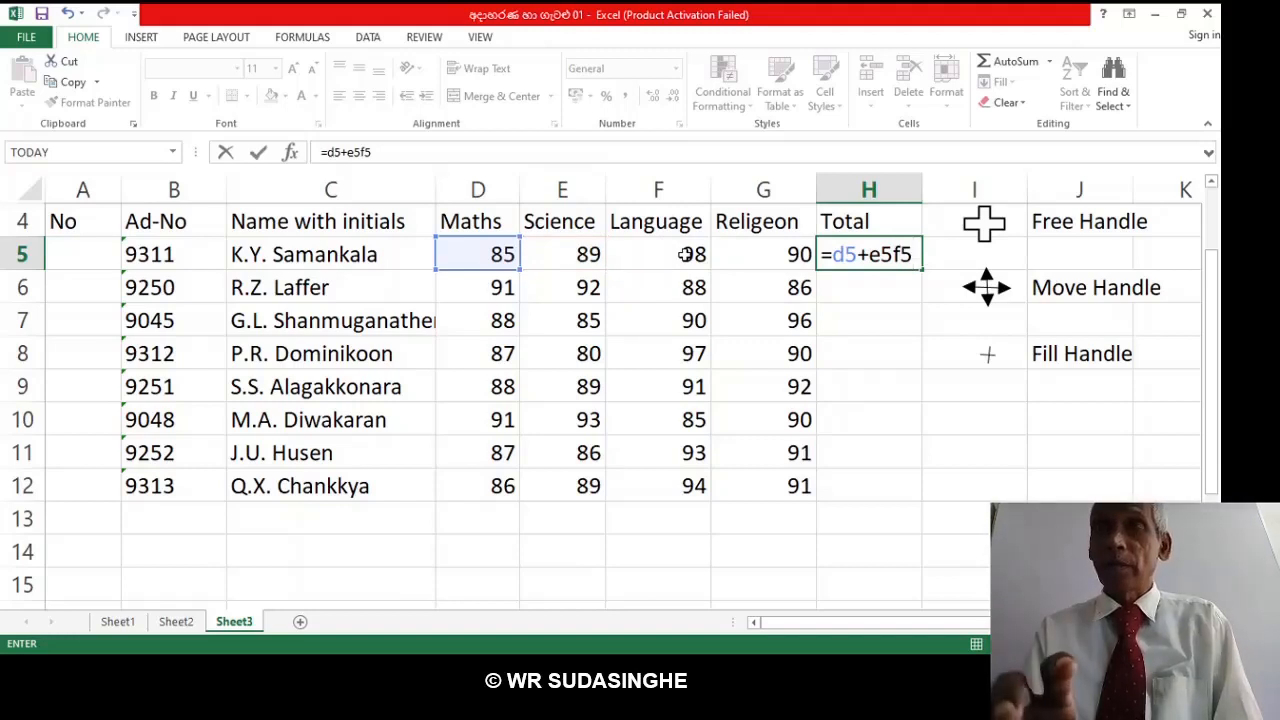
key(BackSpace)
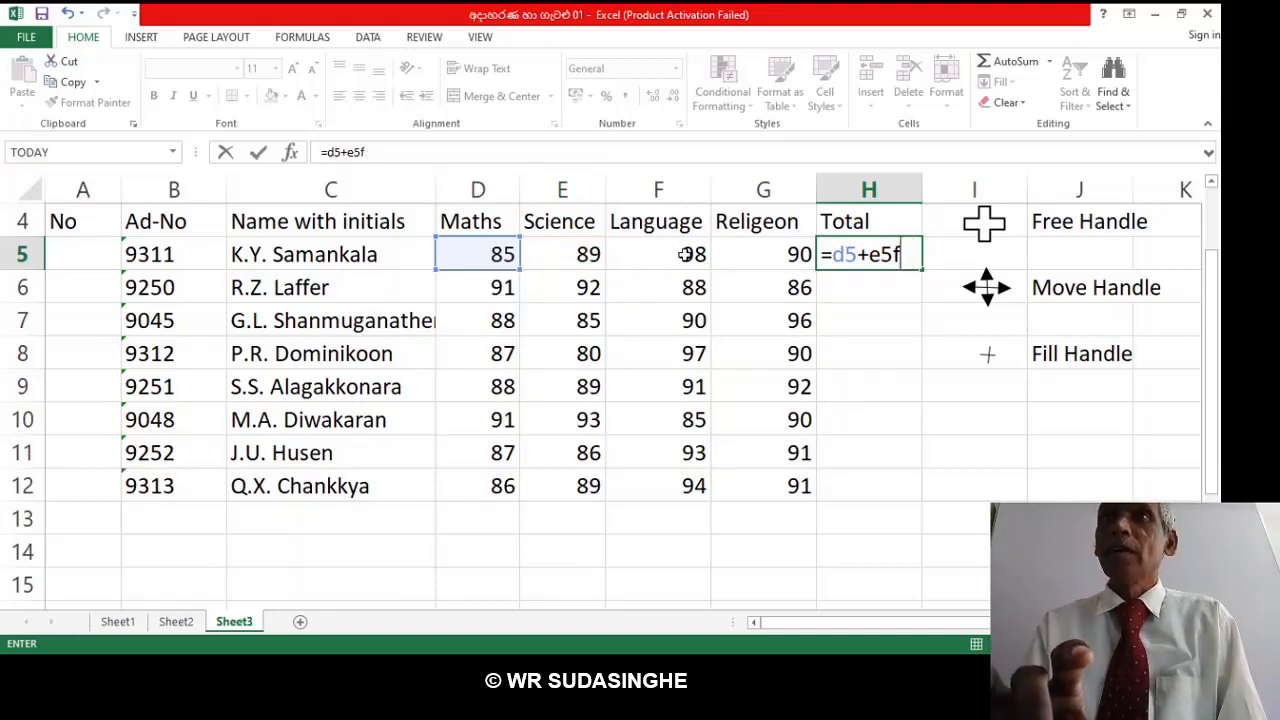
key(BackSpace)
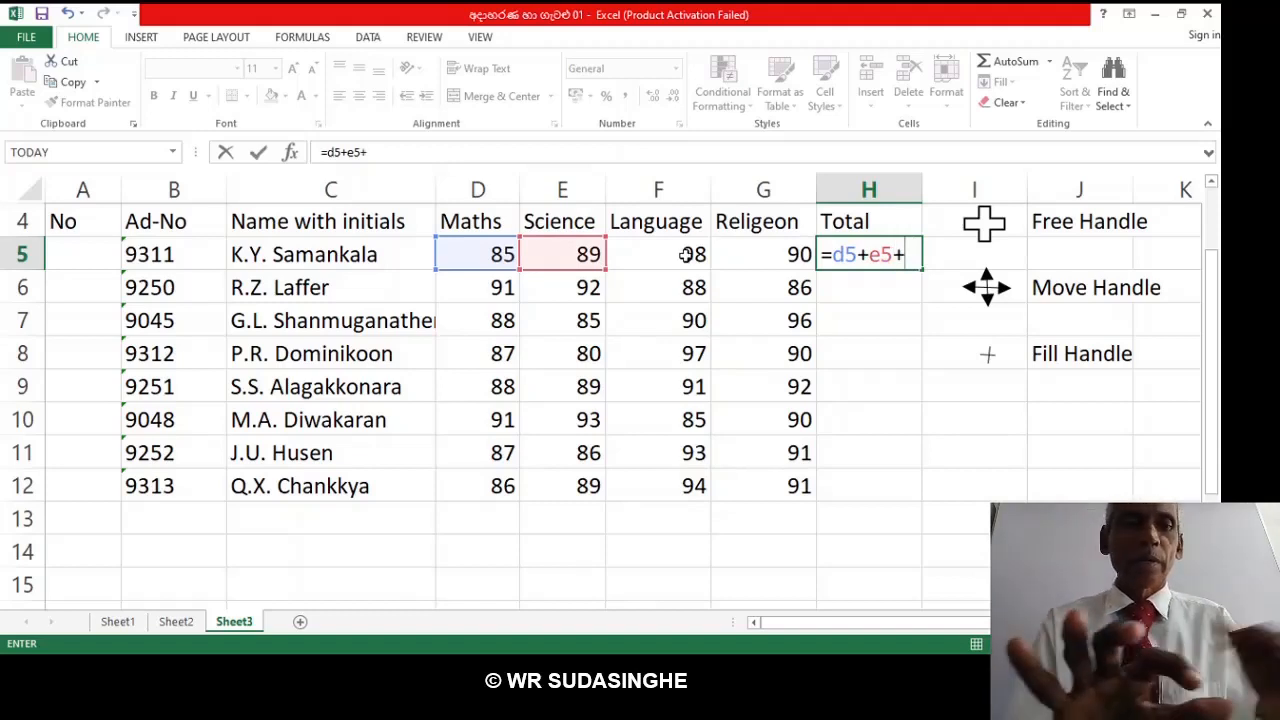
text(f)
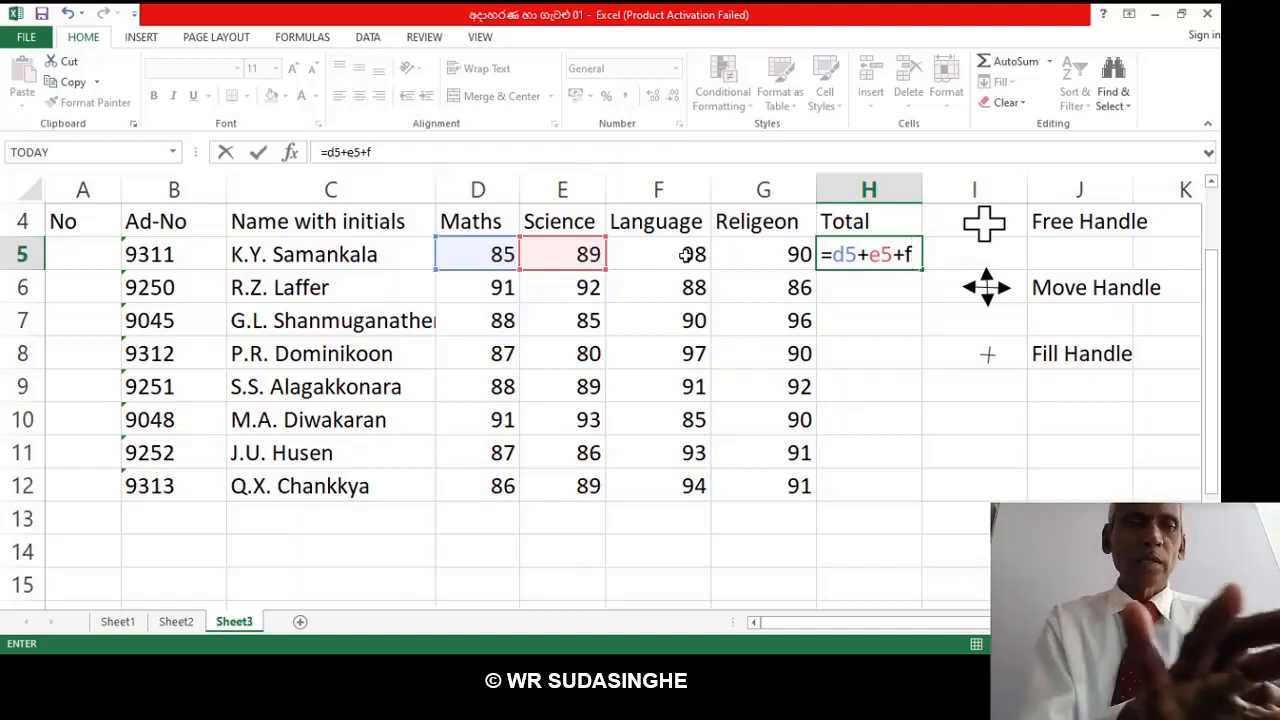
text(5)
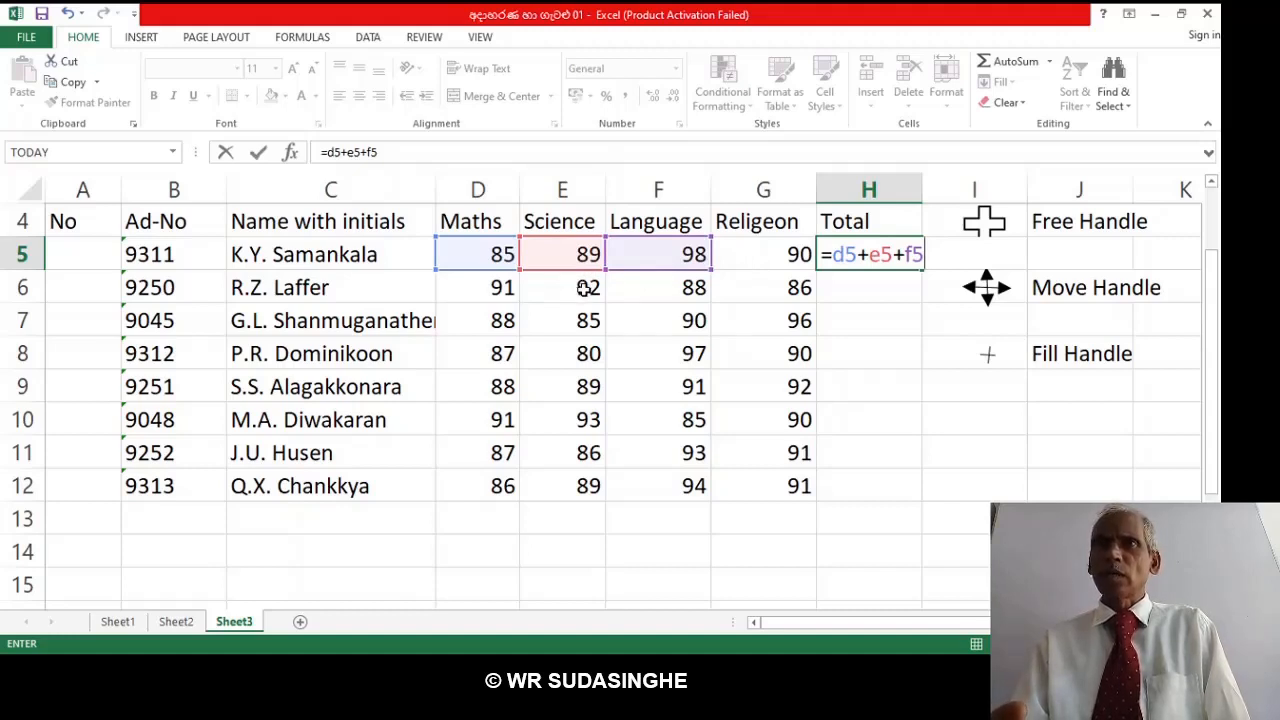
text(+)
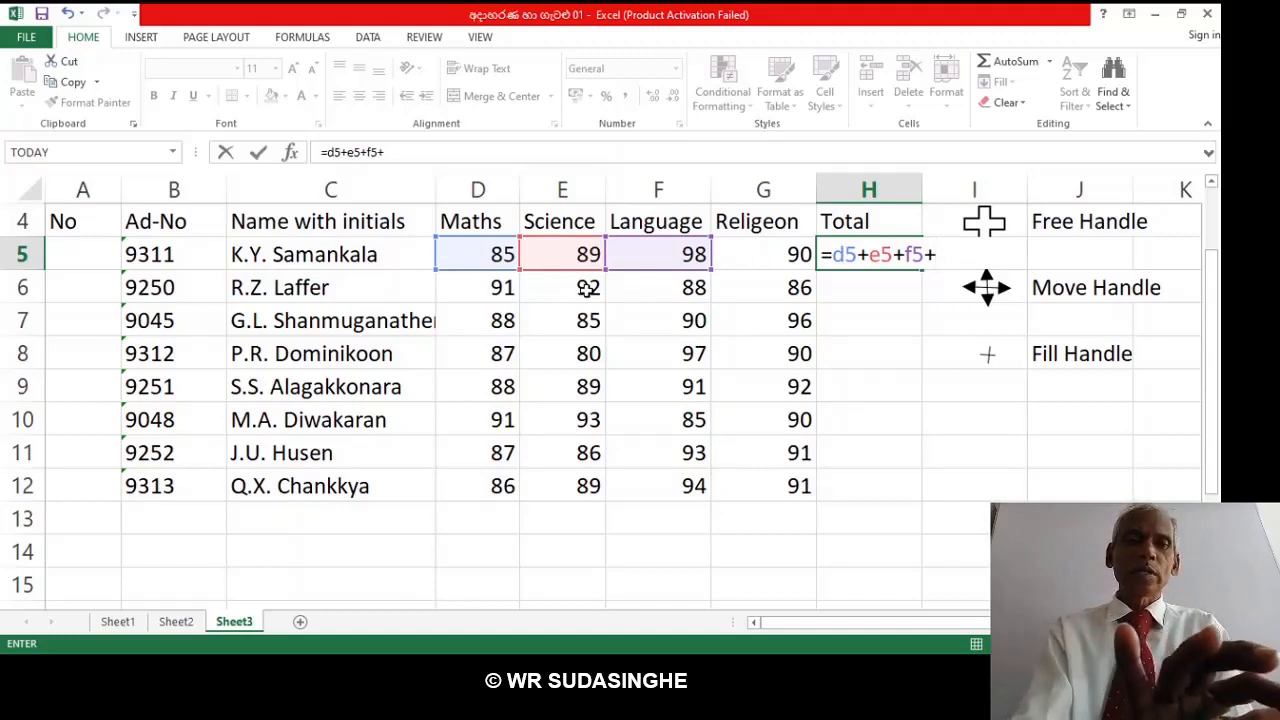
text(g5)
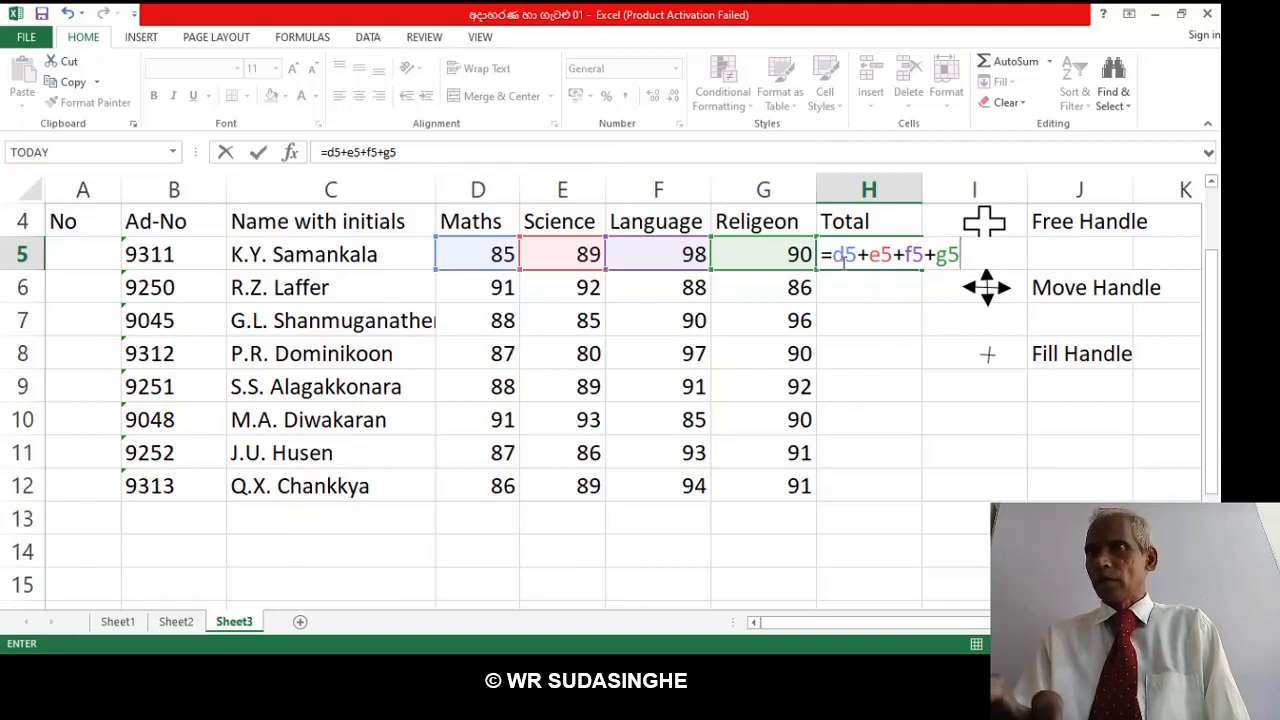
key(Return)
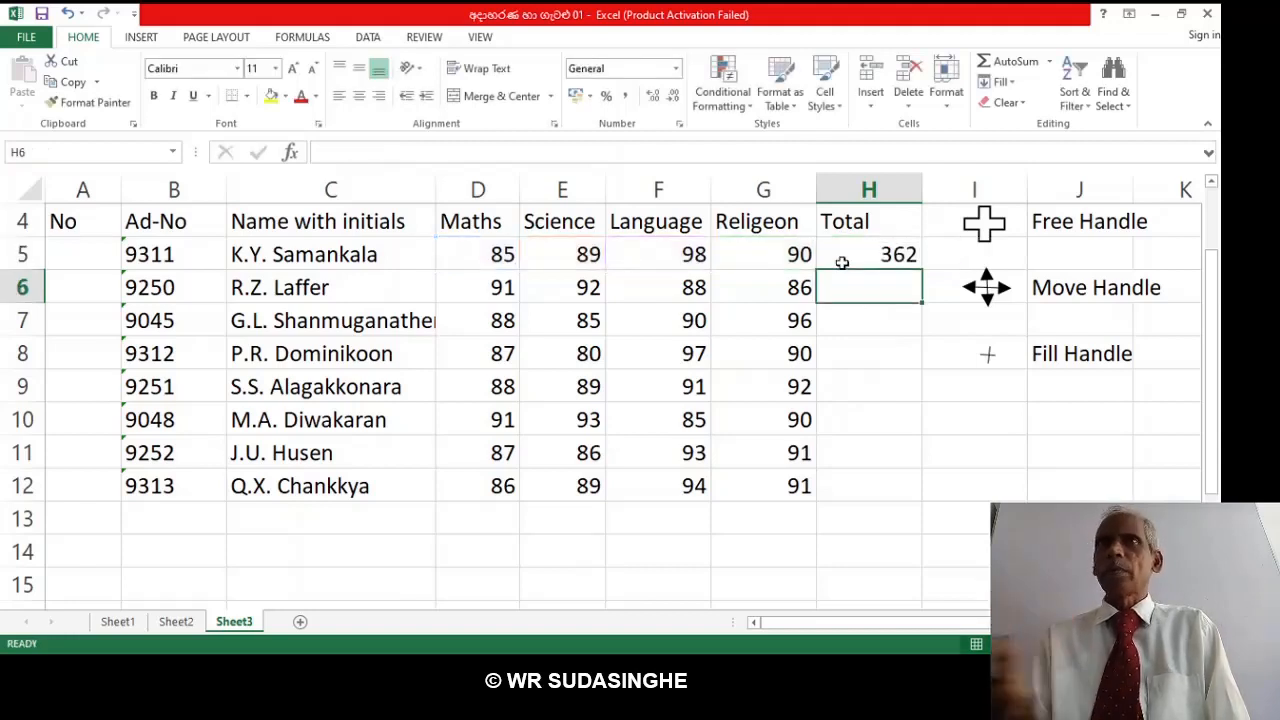
click(855, 255)
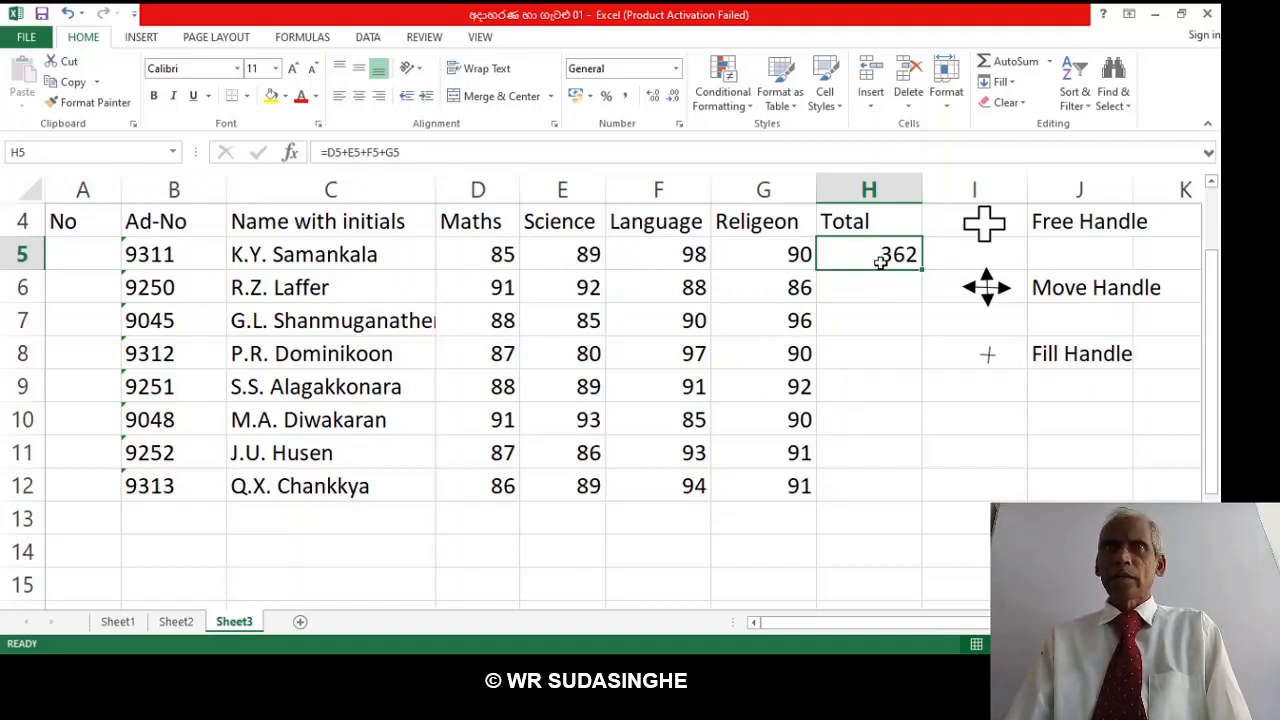
Total the second student's marks in H6 with =D6+E6+F6+G6, picking the mark cells as references.
click(866, 292)
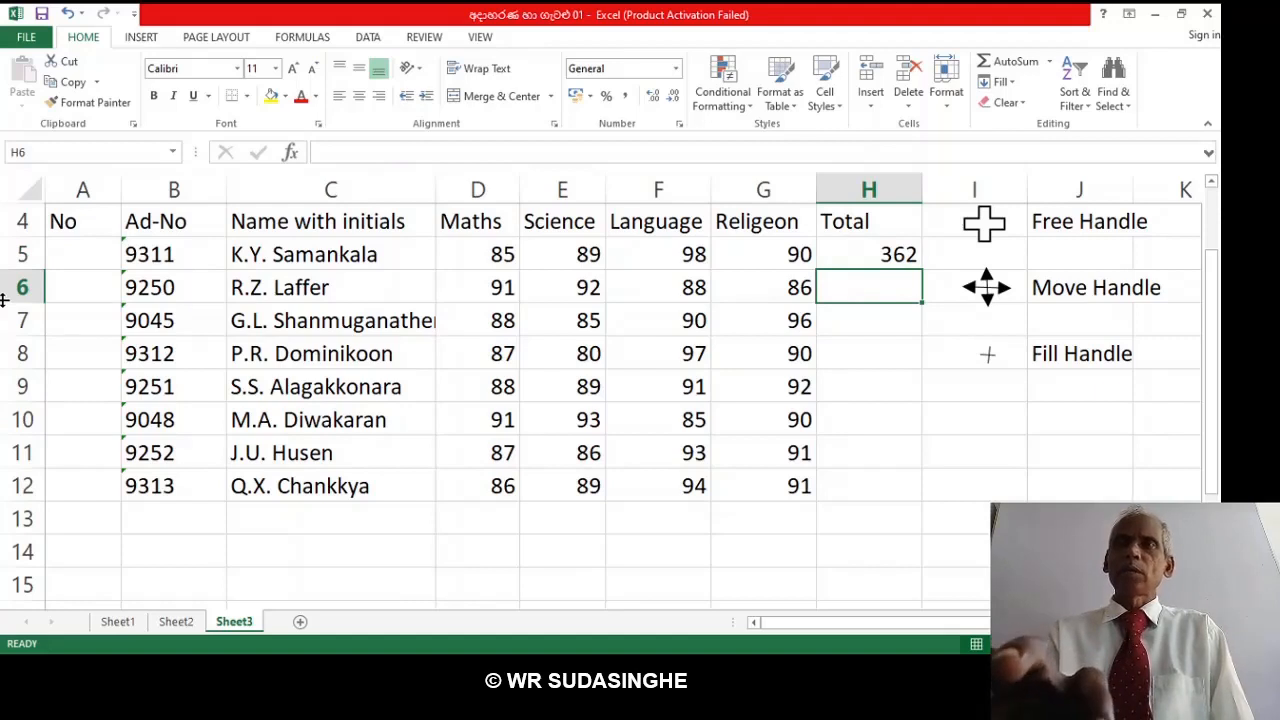
text(=)
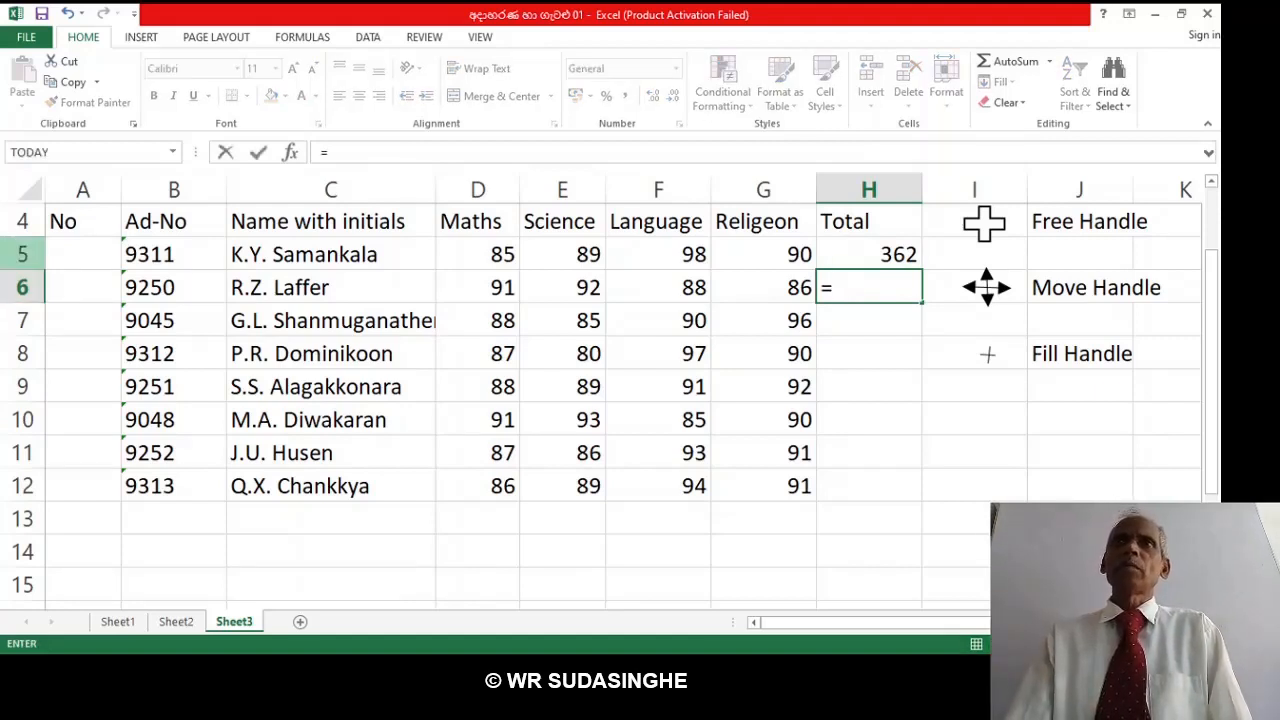
click(476, 291)
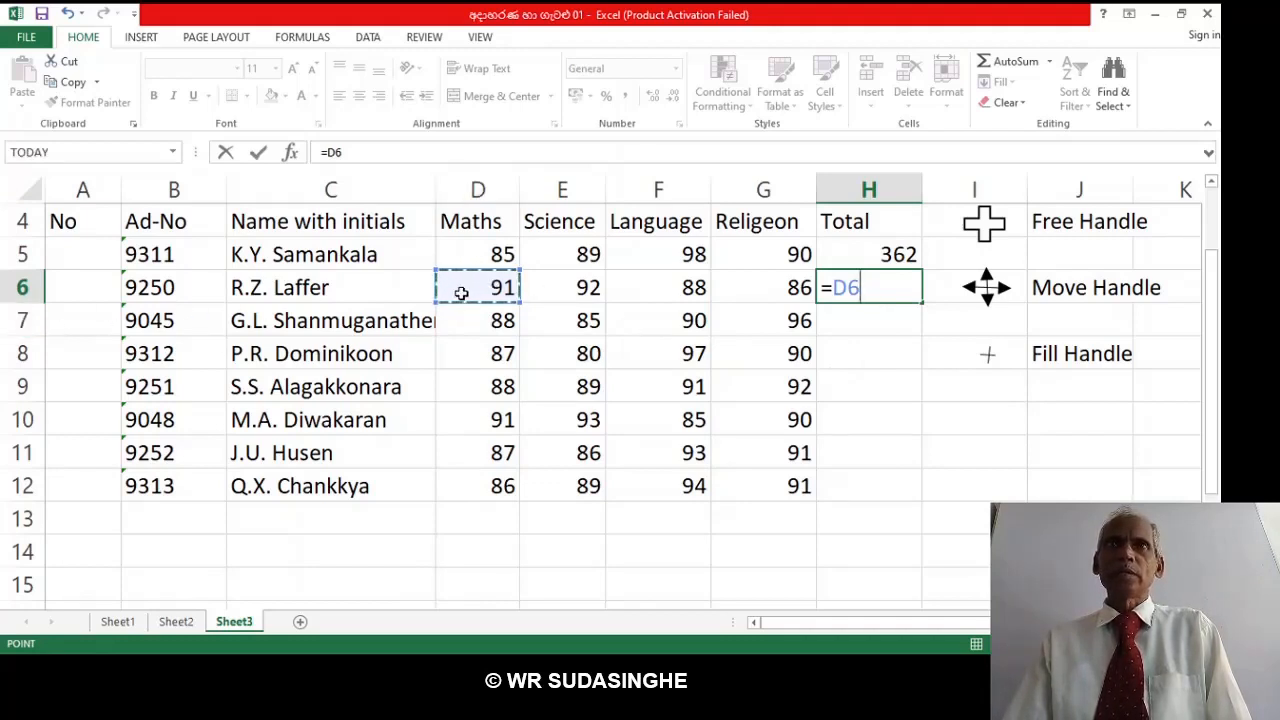
text(+)
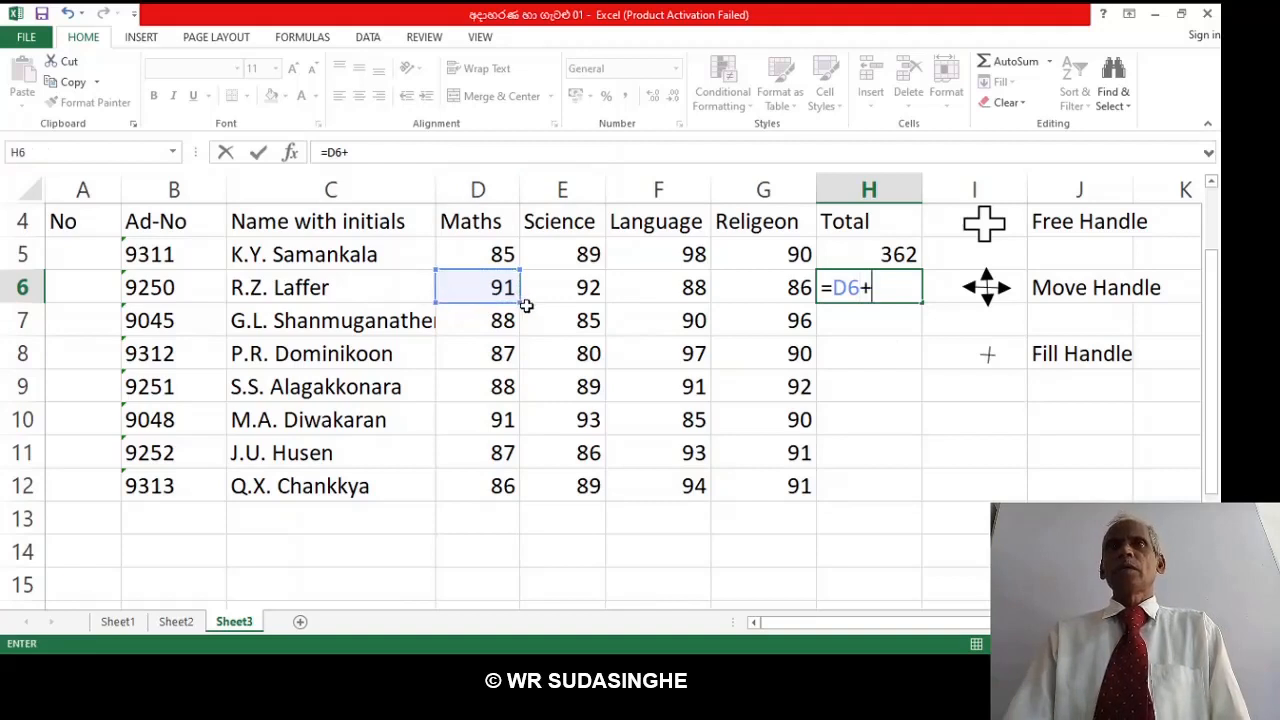
click(581, 292)
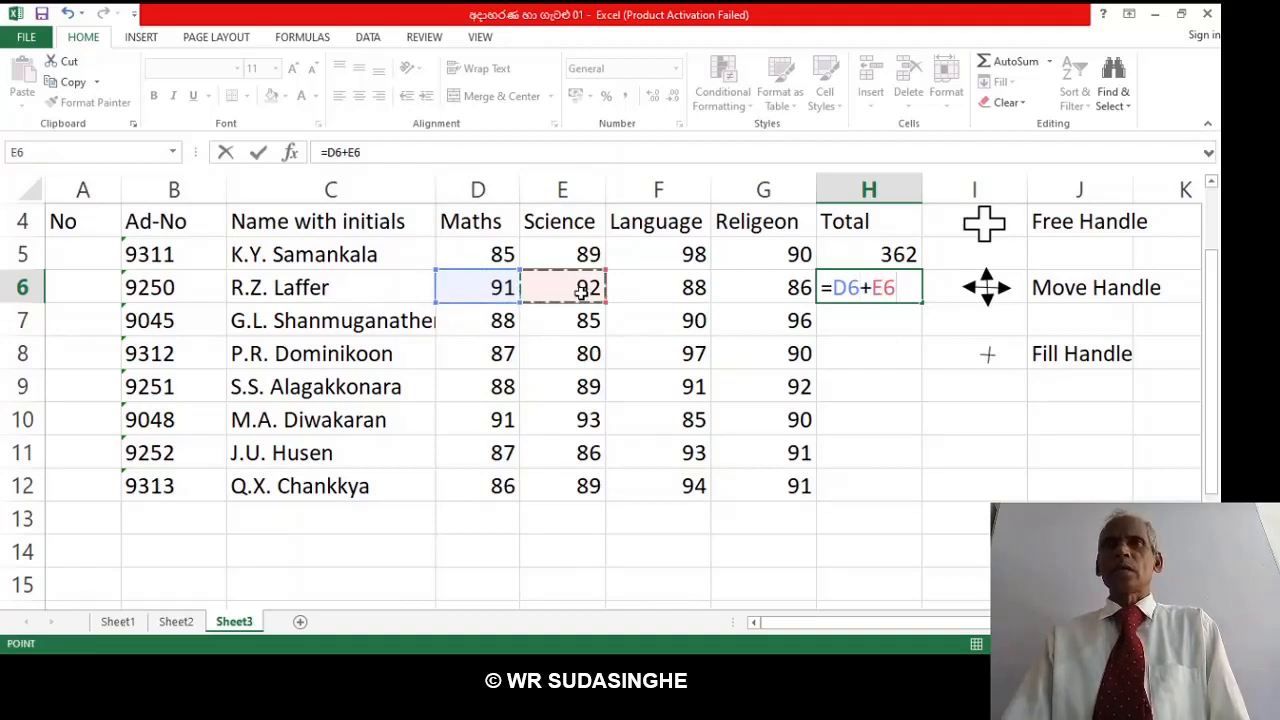
text(+)
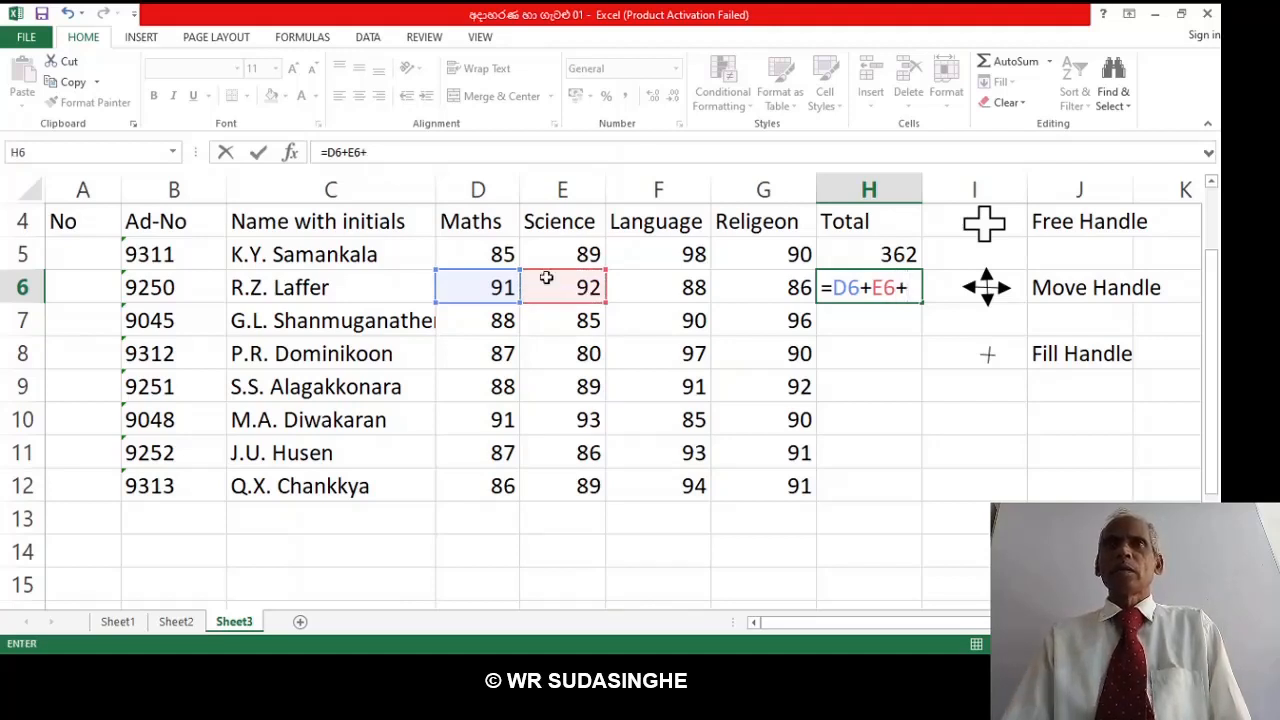
click(670, 291)
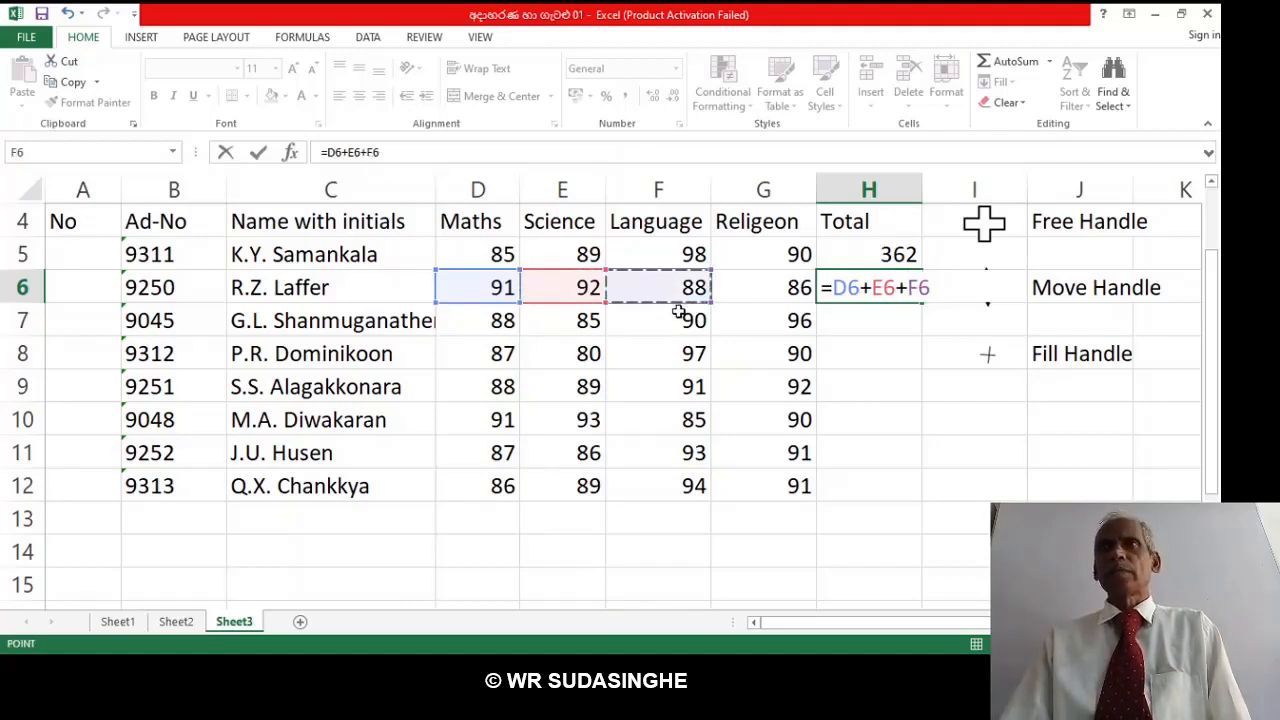
text(+)
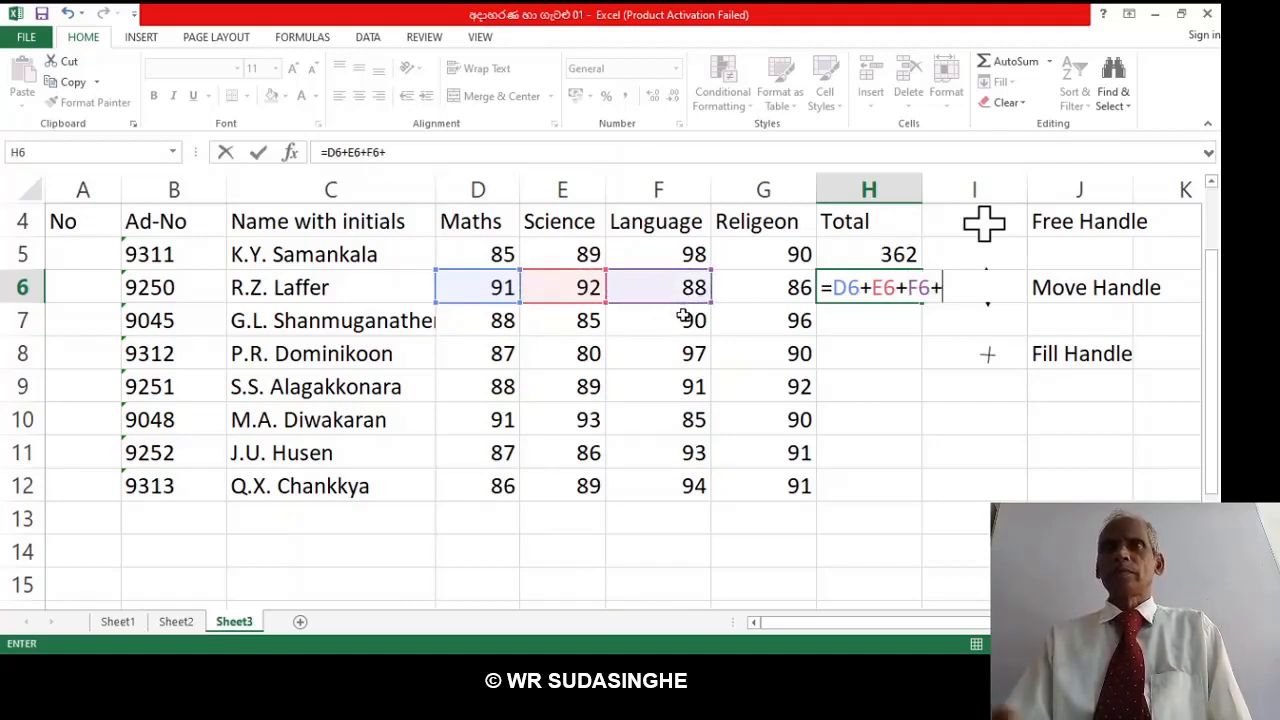
click(762, 290)
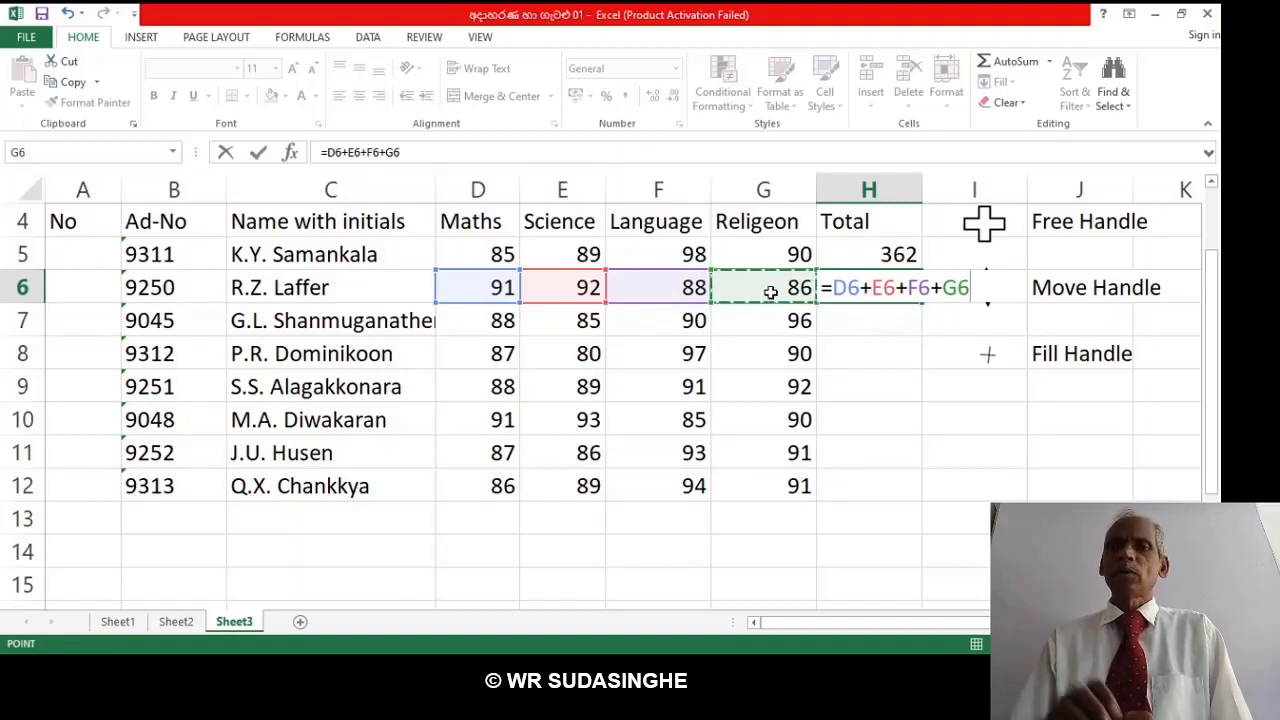
key(Return)
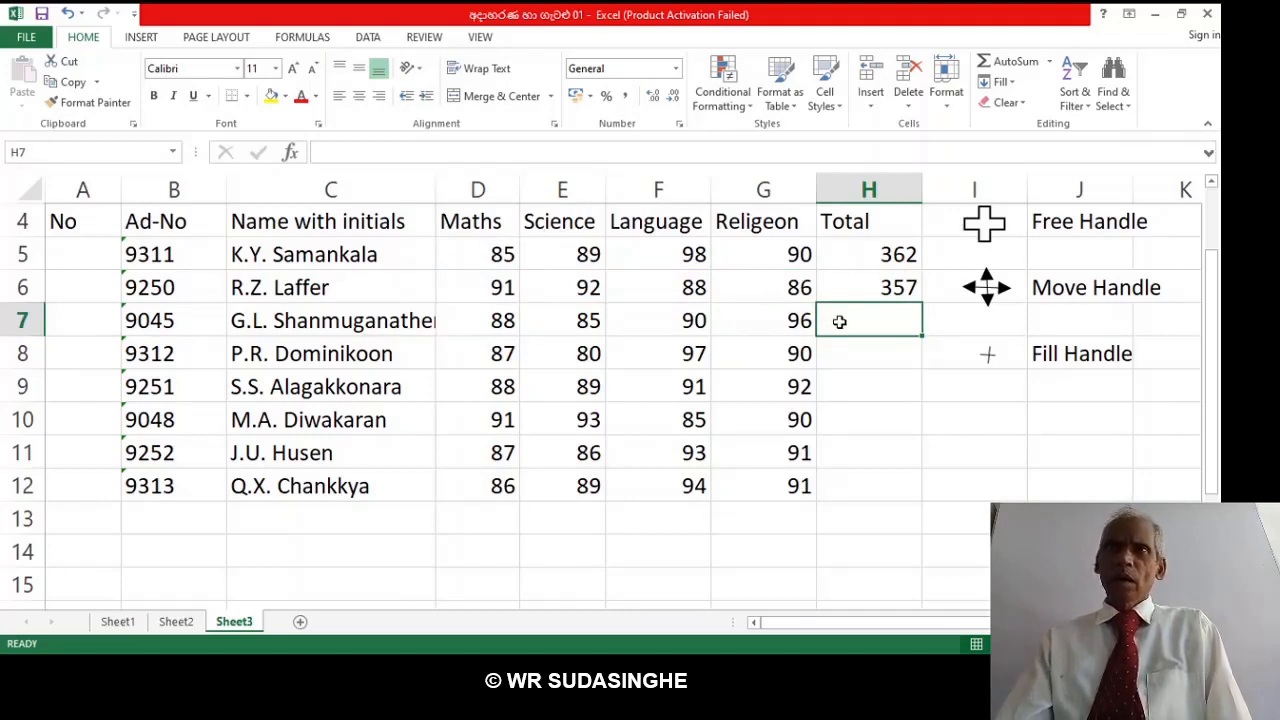
Total the third student's marks in H7 with =sum(D7:G7), picking the first and last mark cells as the range ends.
text(=)
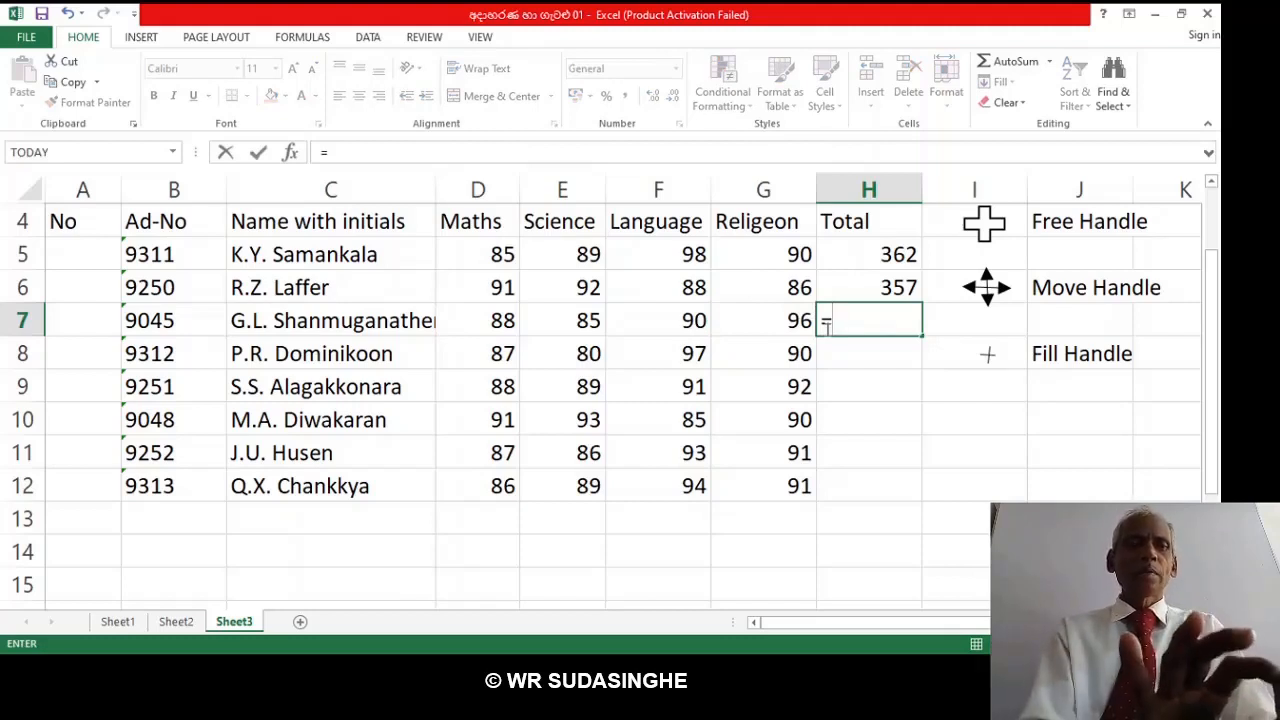
text(s)
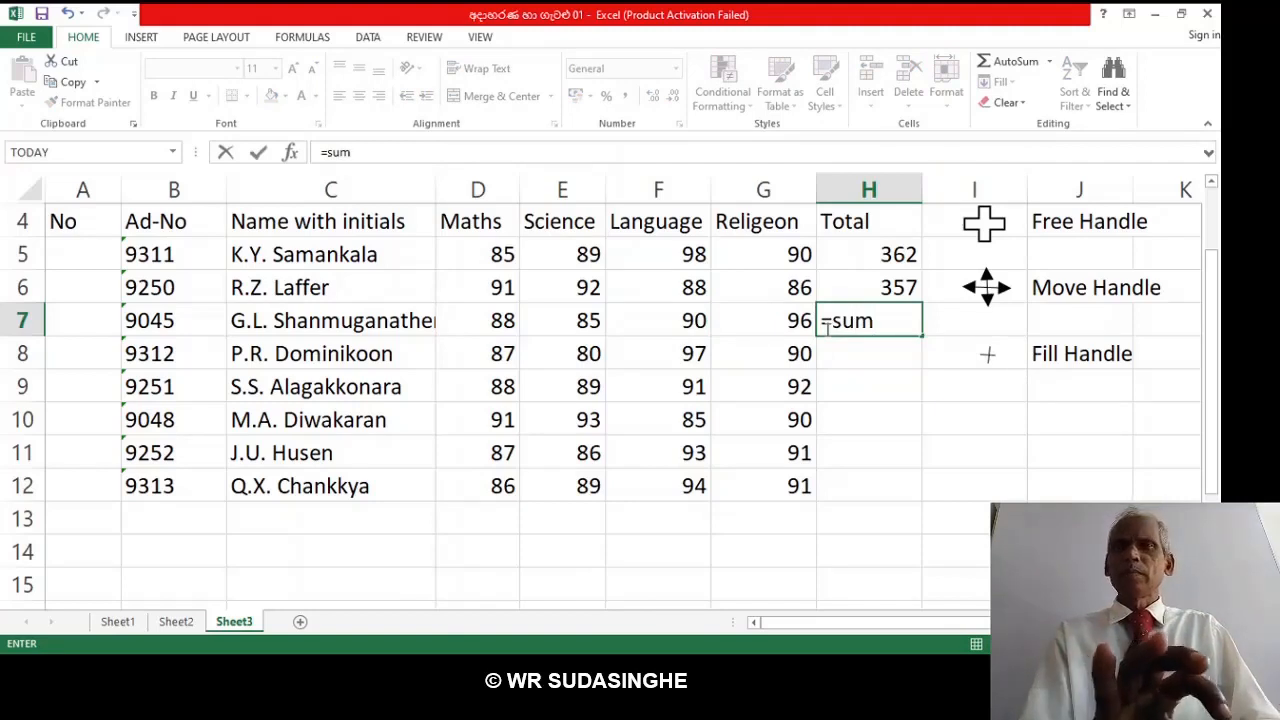
text(um()
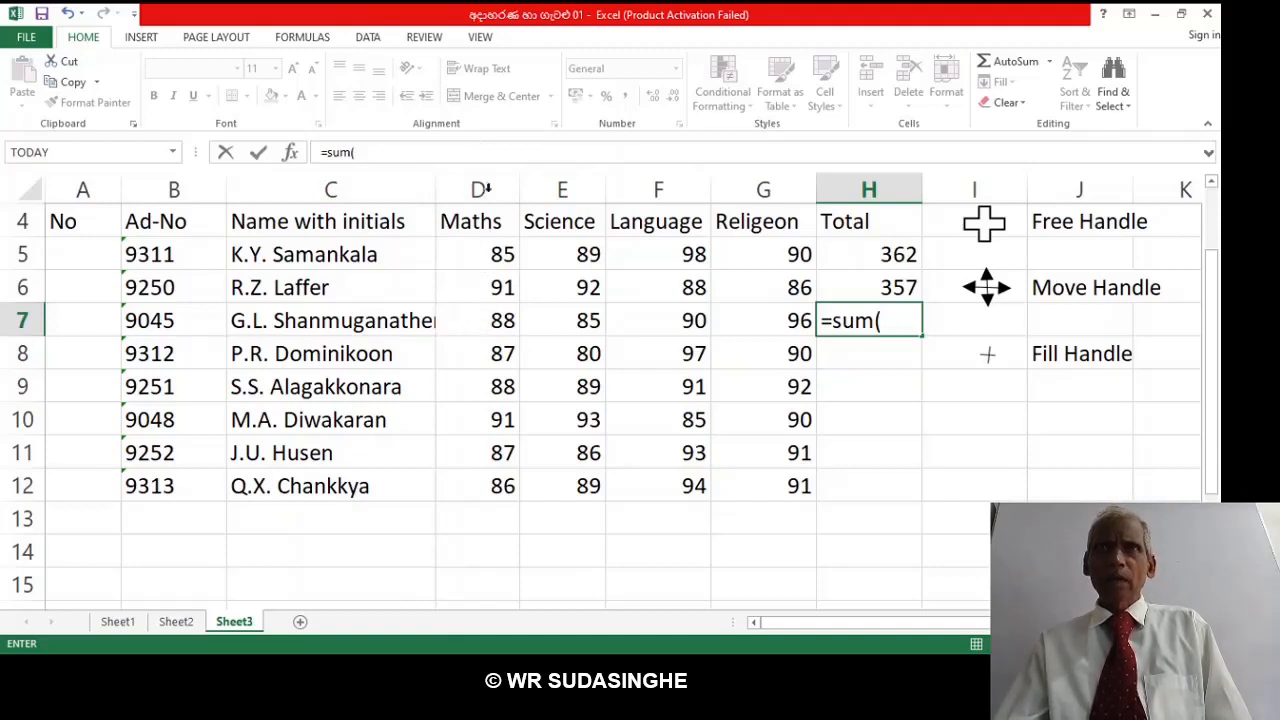
click(498, 320)
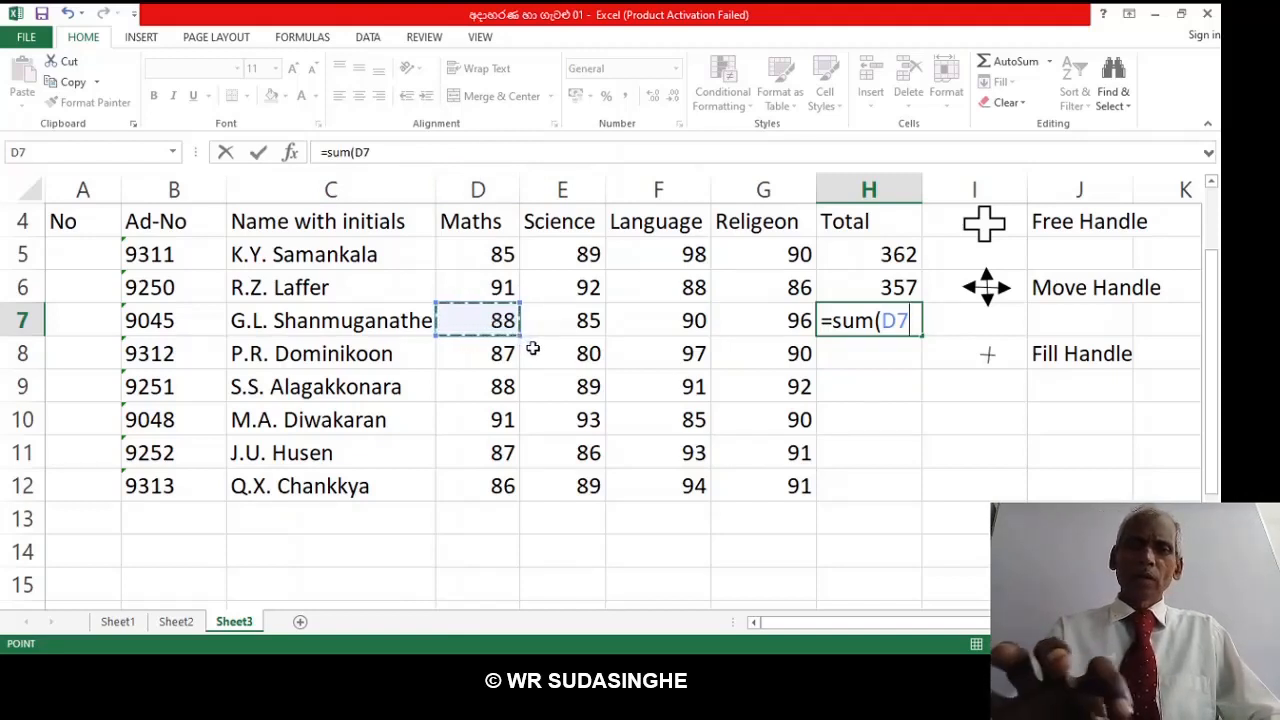
key(F8)
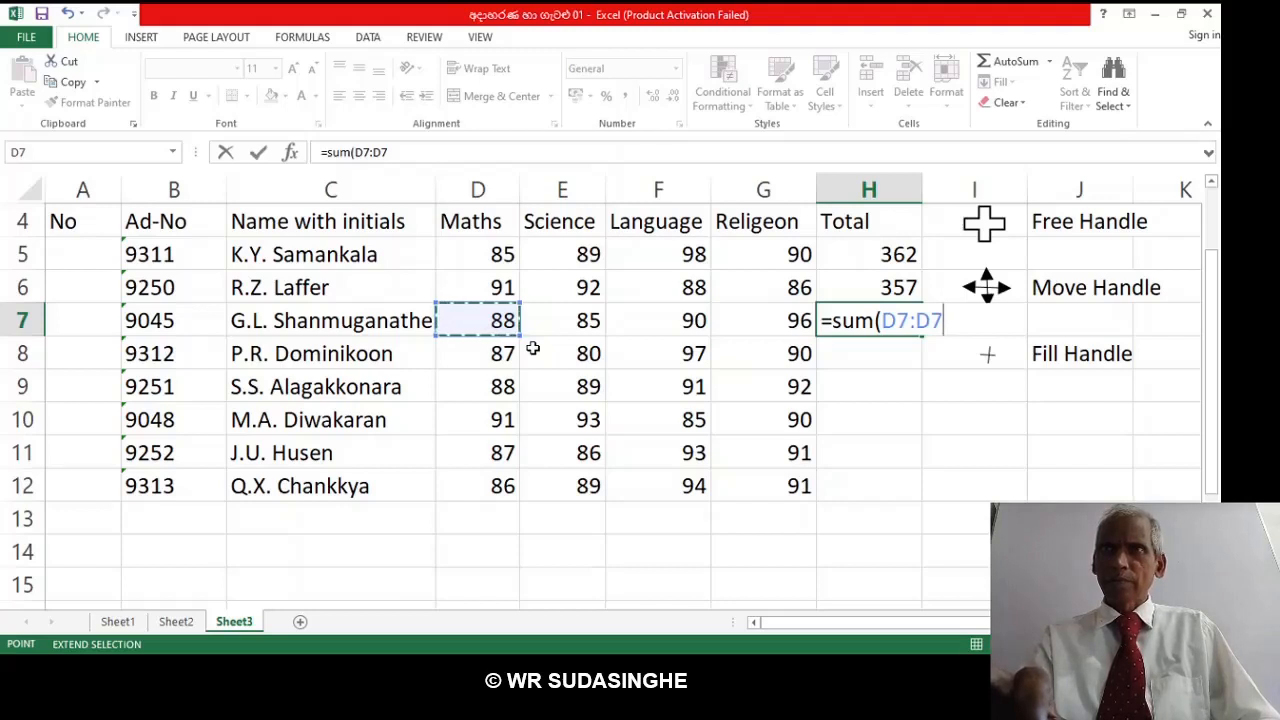
key(BackSpace)
key(BackSpace)
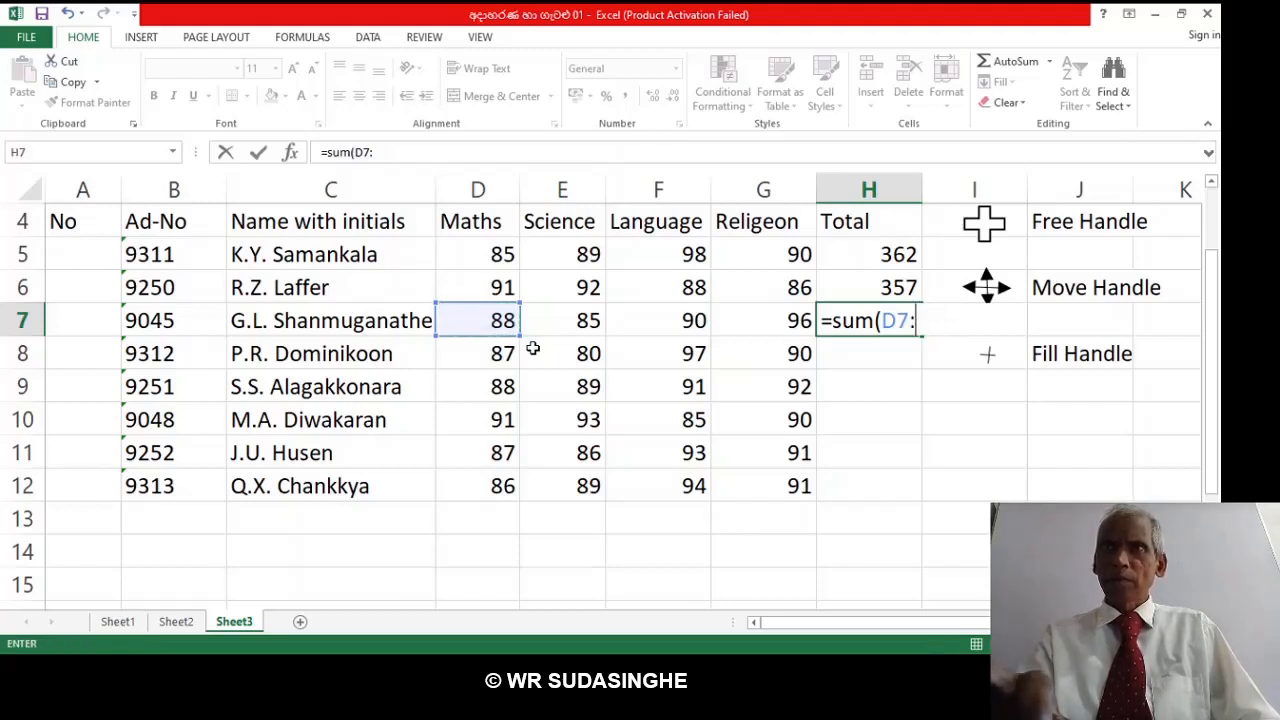
click(771, 316)
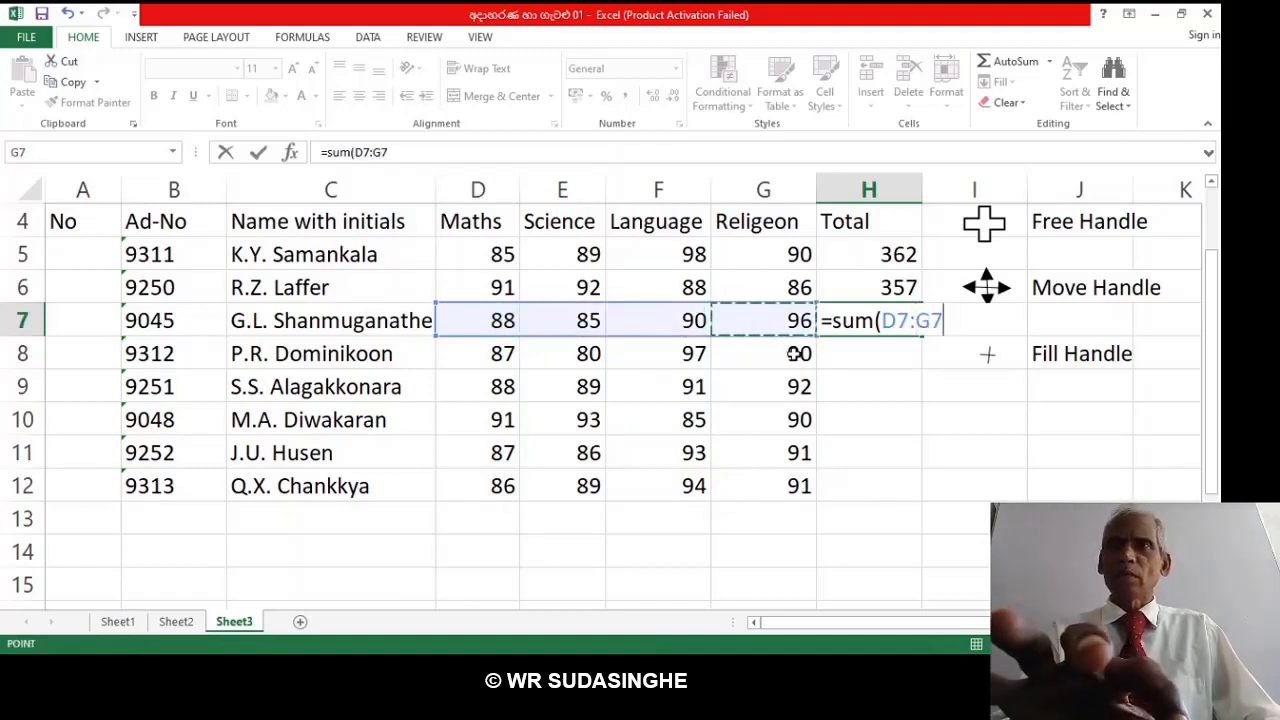
text())
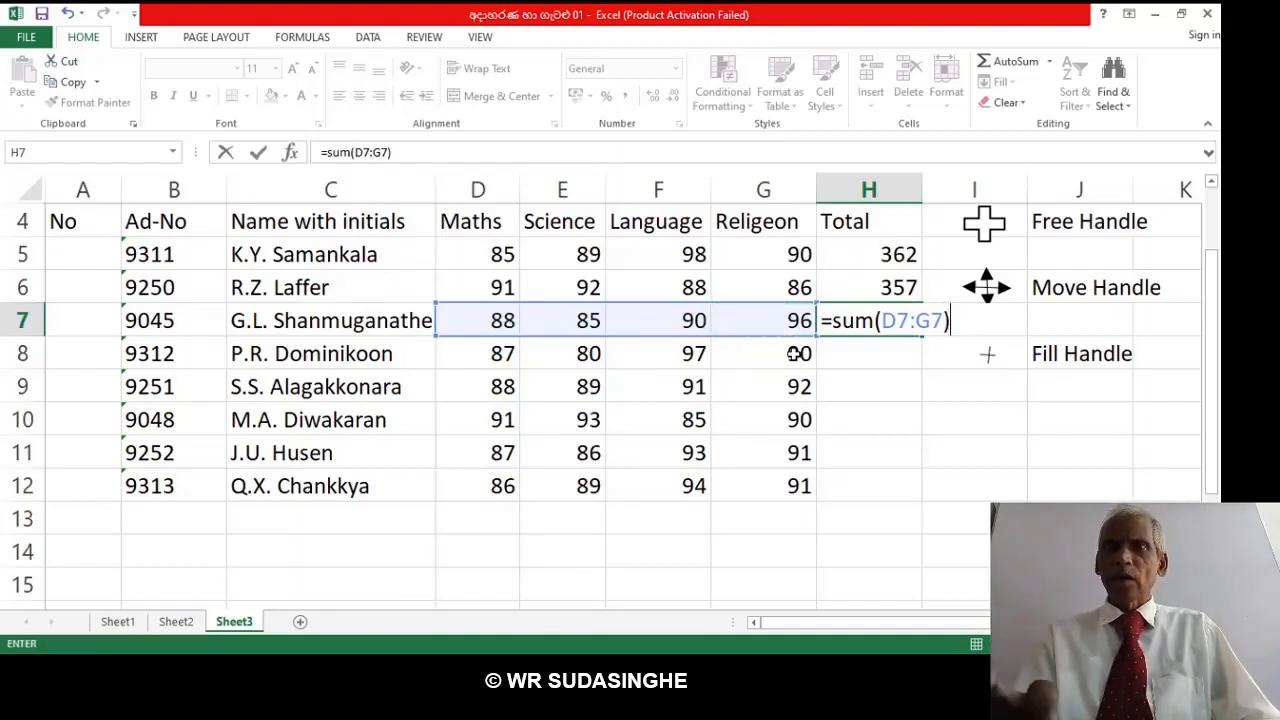
key(Return)
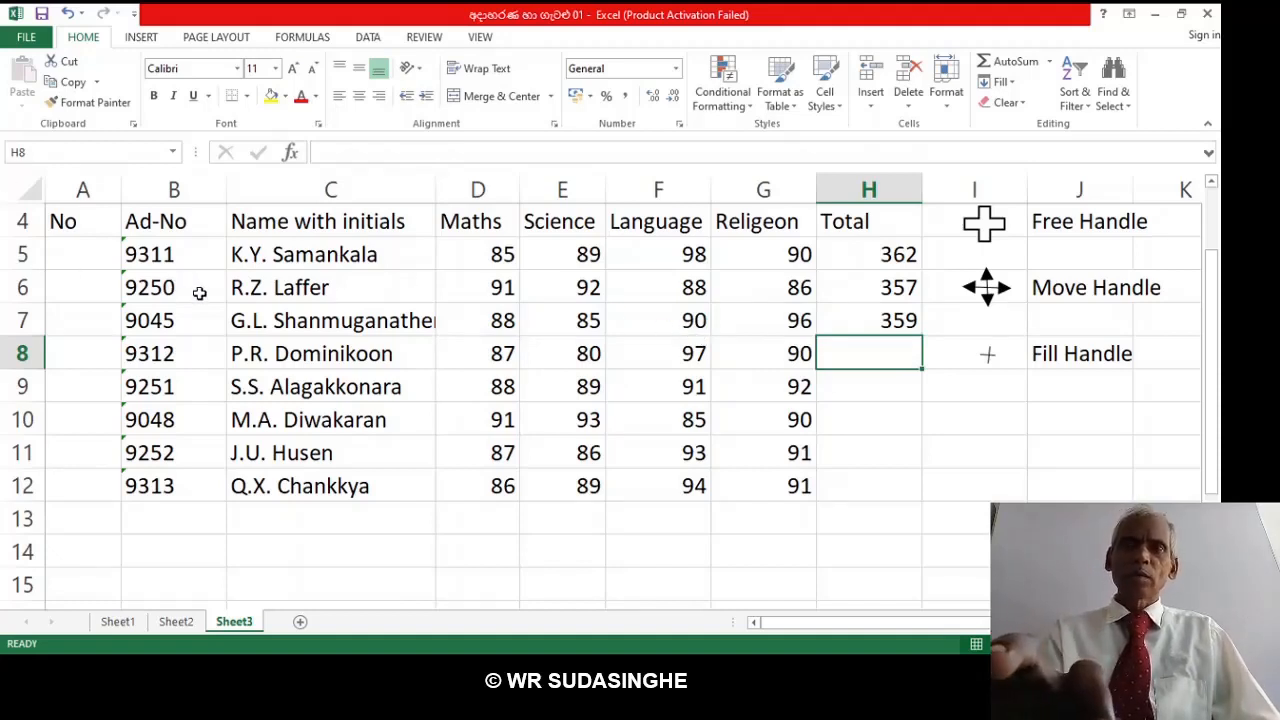
Try to total the fourth student's marks in H8 with a SUM formula over the selected mark cells, and clear the cell.
text(=)
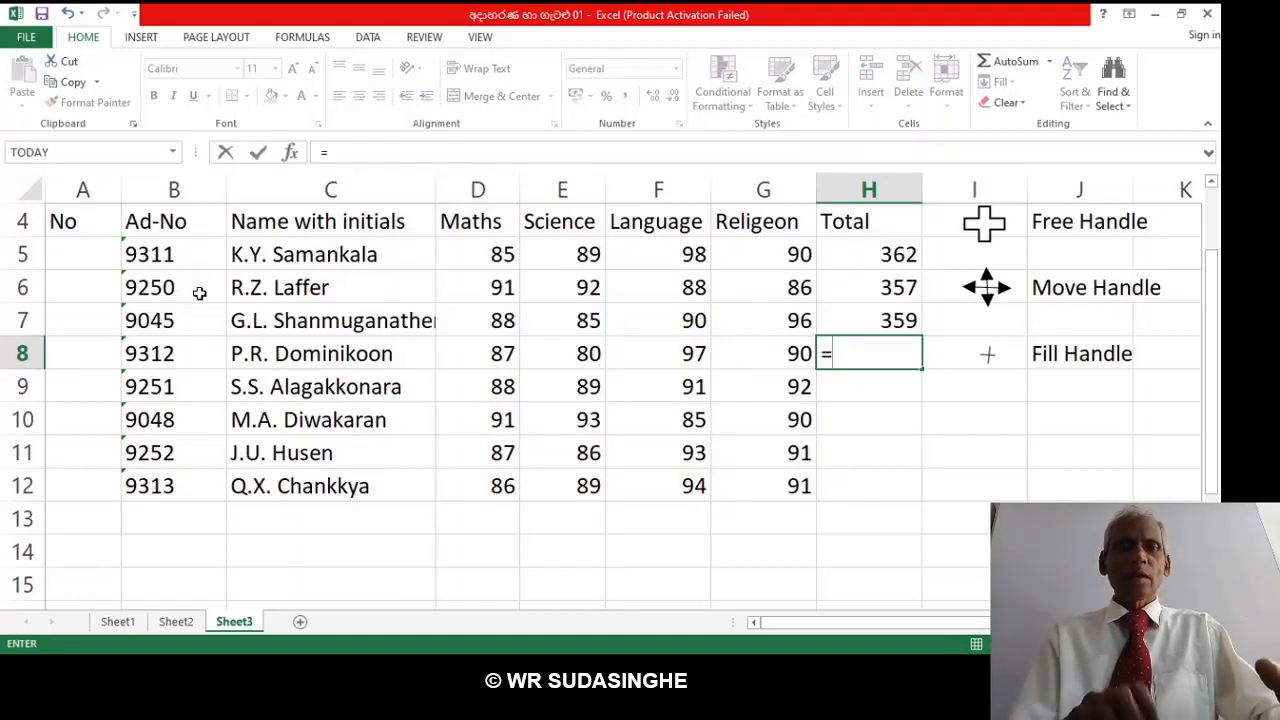
text(sum)
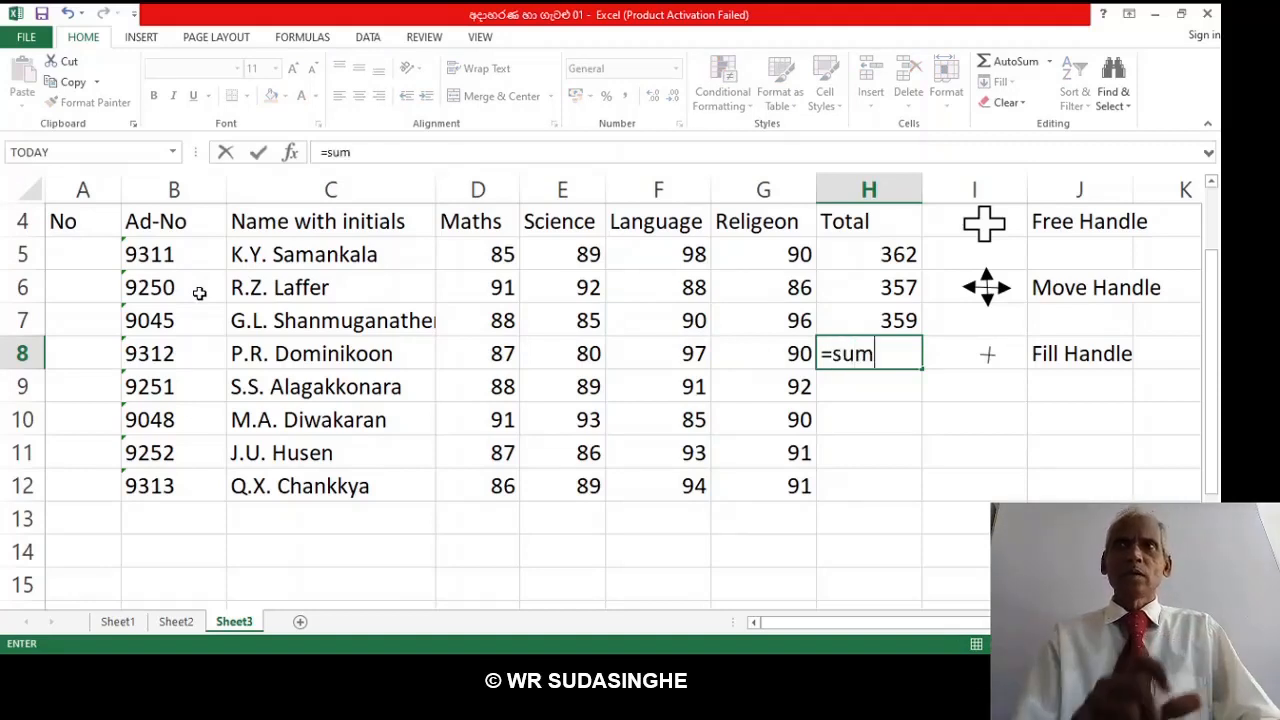
text(()
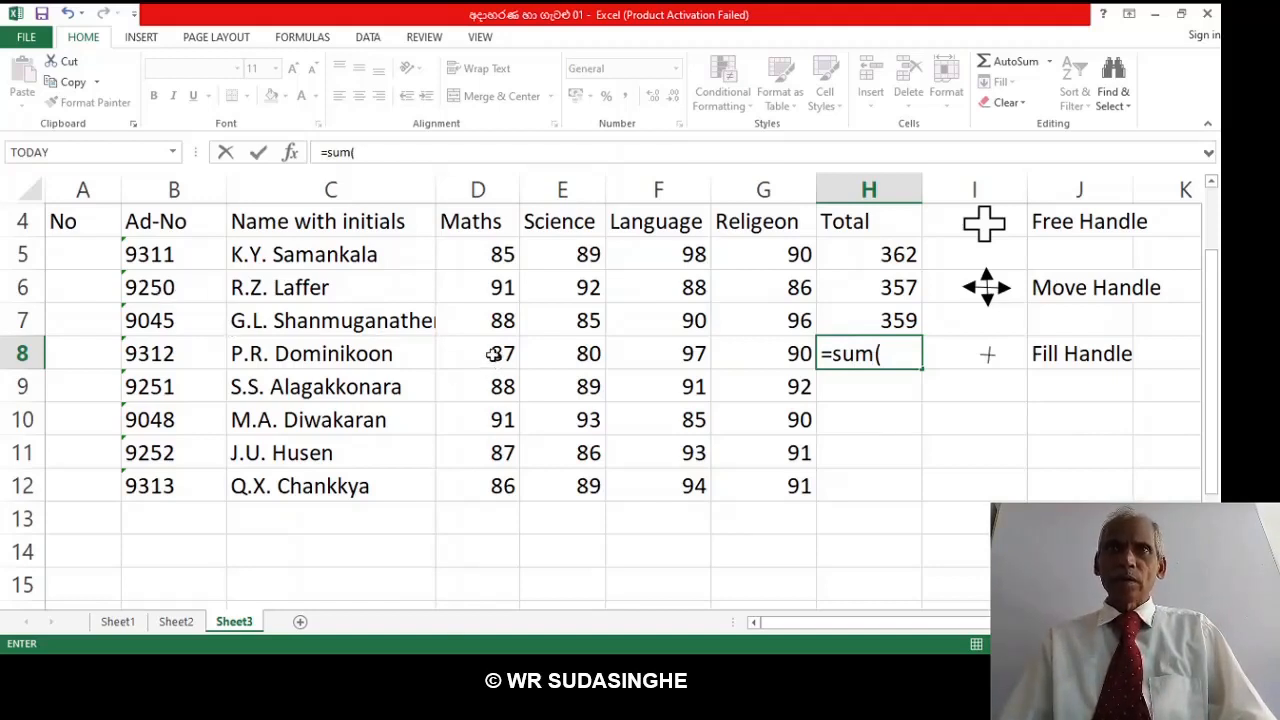
drag(494, 357, 706, 363)
click(707, 362)
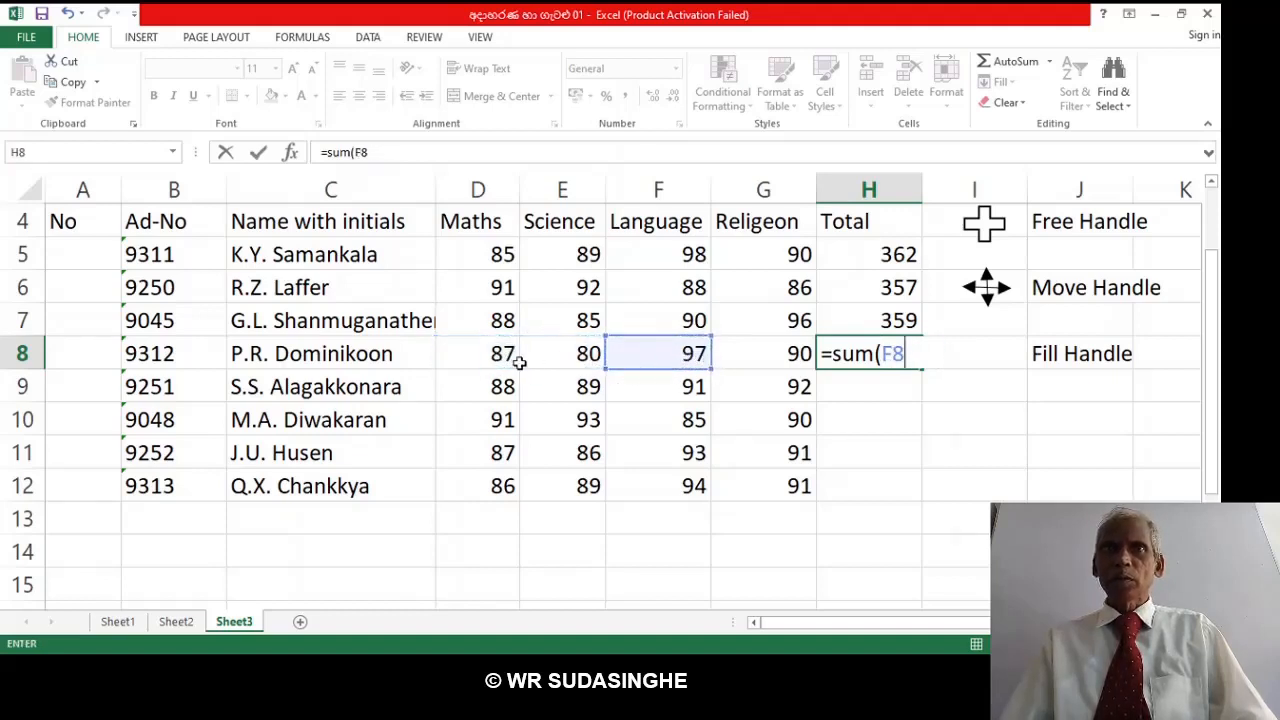
key(Return)
drag(500, 360, 634, 354)
click(654, 360)
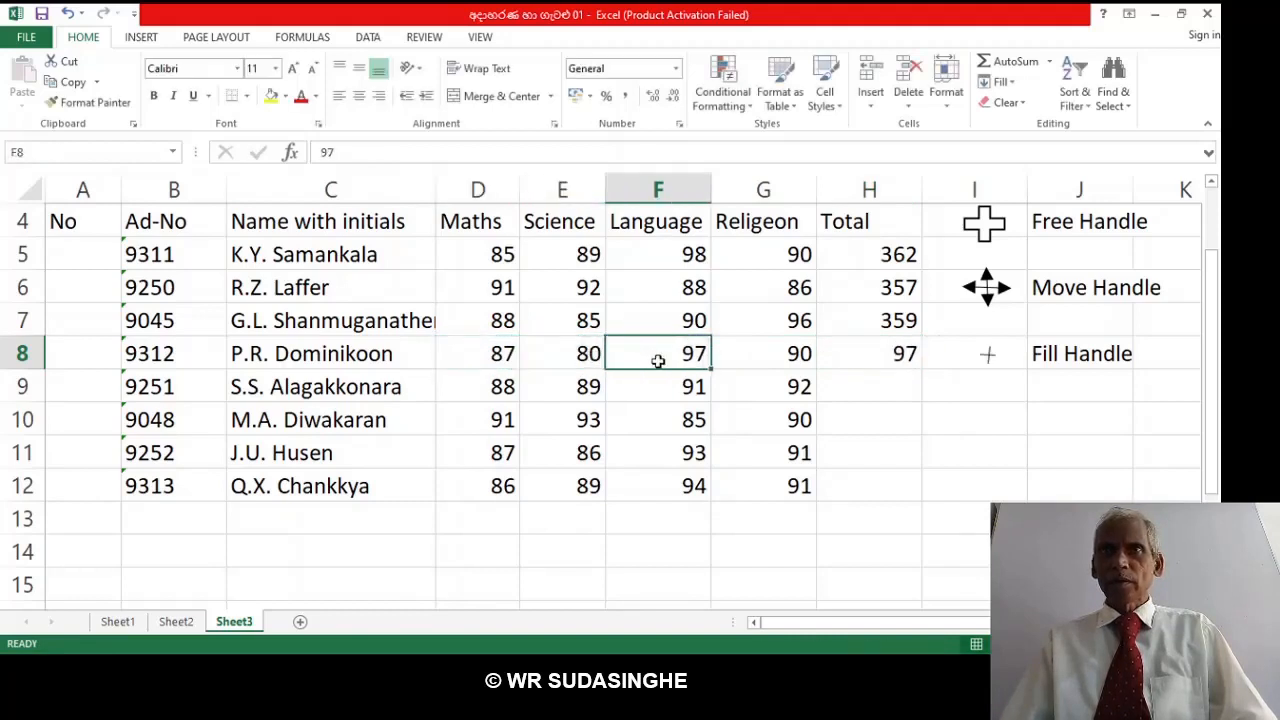
click(716, 585)
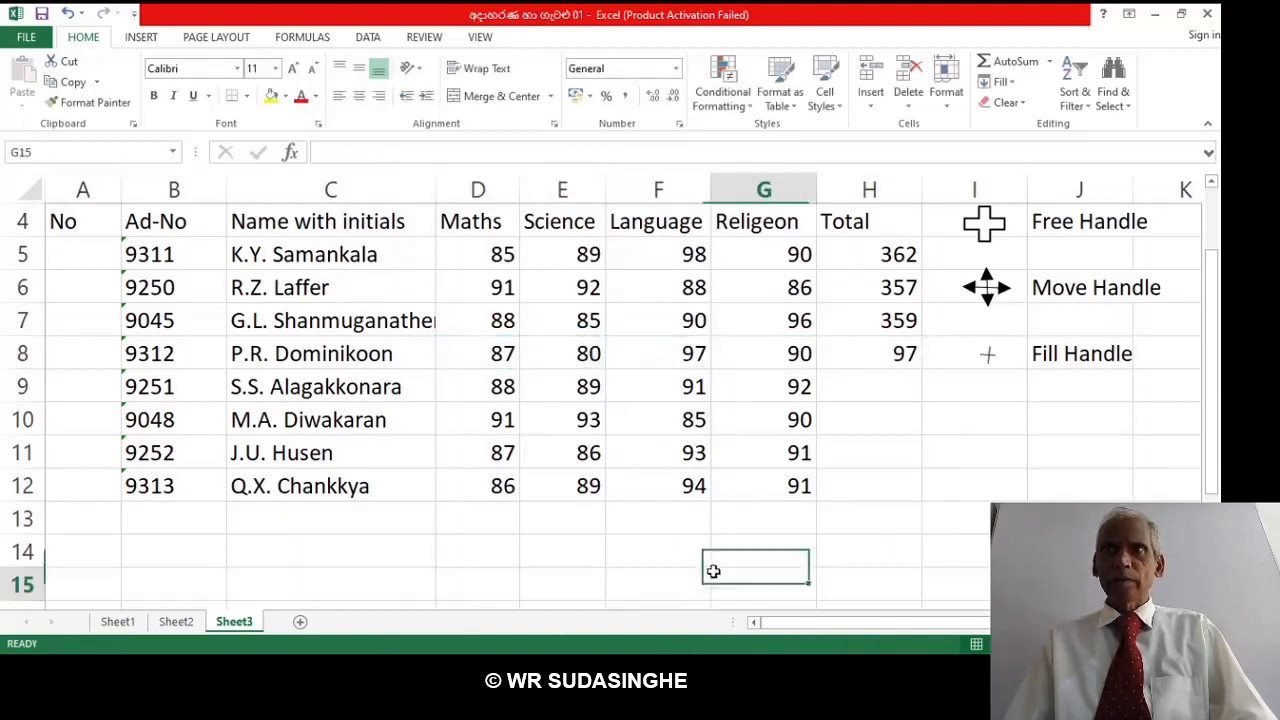
click(902, 356)
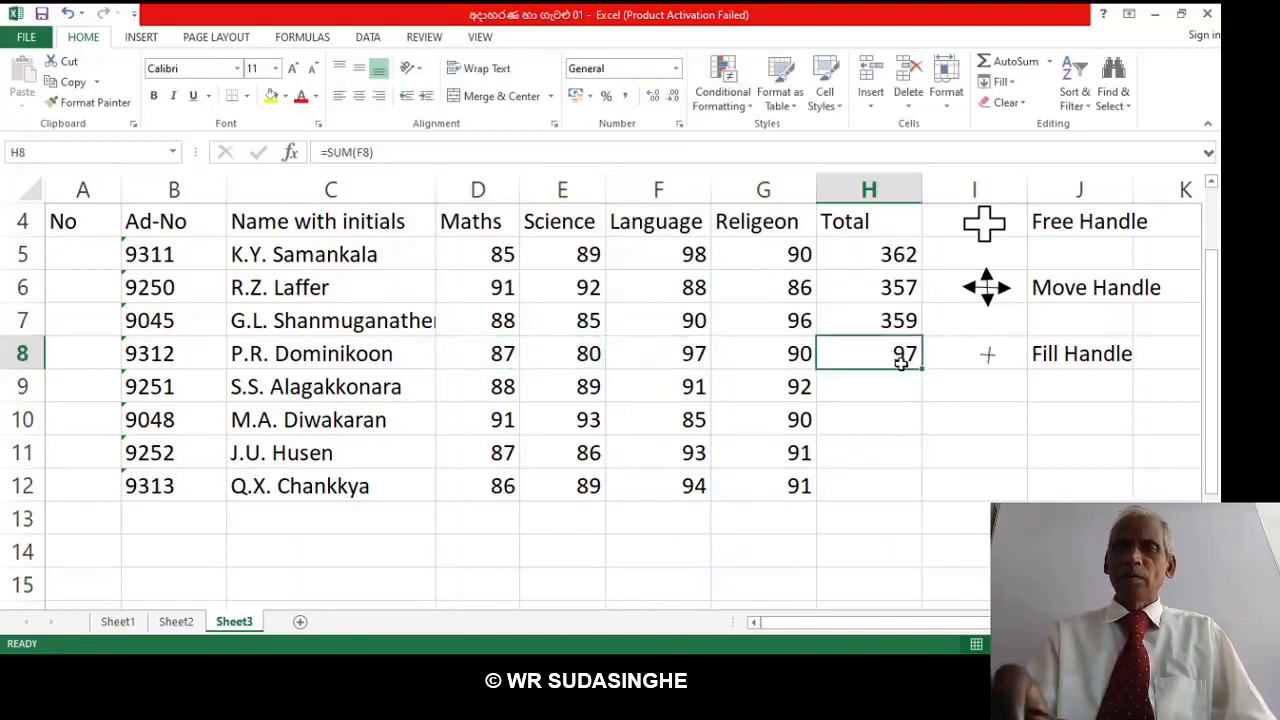
key(Delete)
Retry the SUM formula in H8, picking the fourth student's marks from the Maths column onward, and clear the cell again.
text(=su)
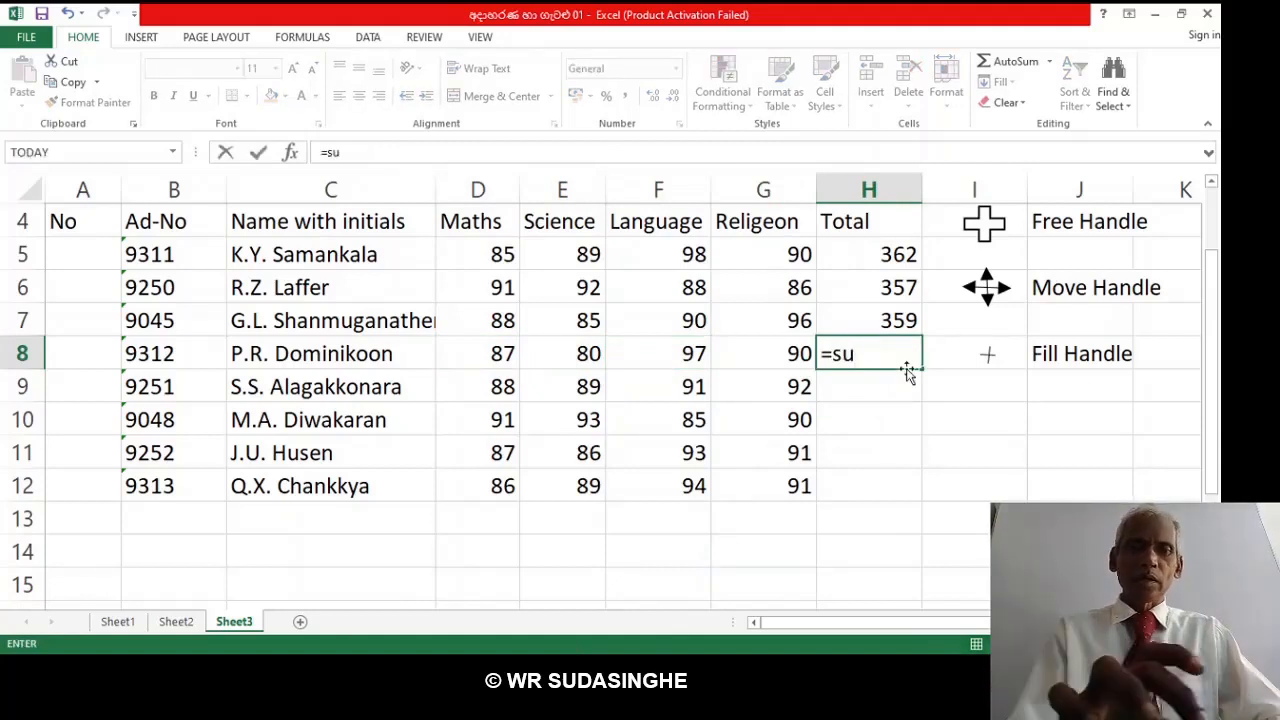
text(m()
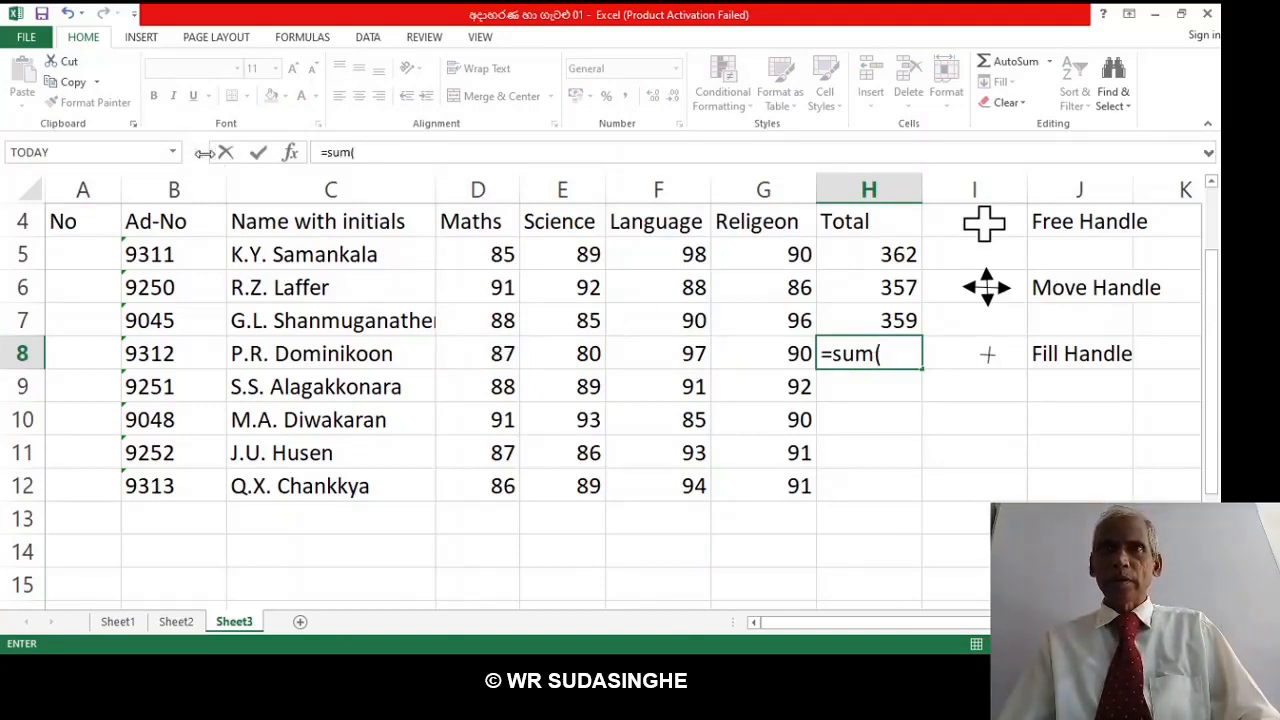
click(483, 358)
click(572, 360)
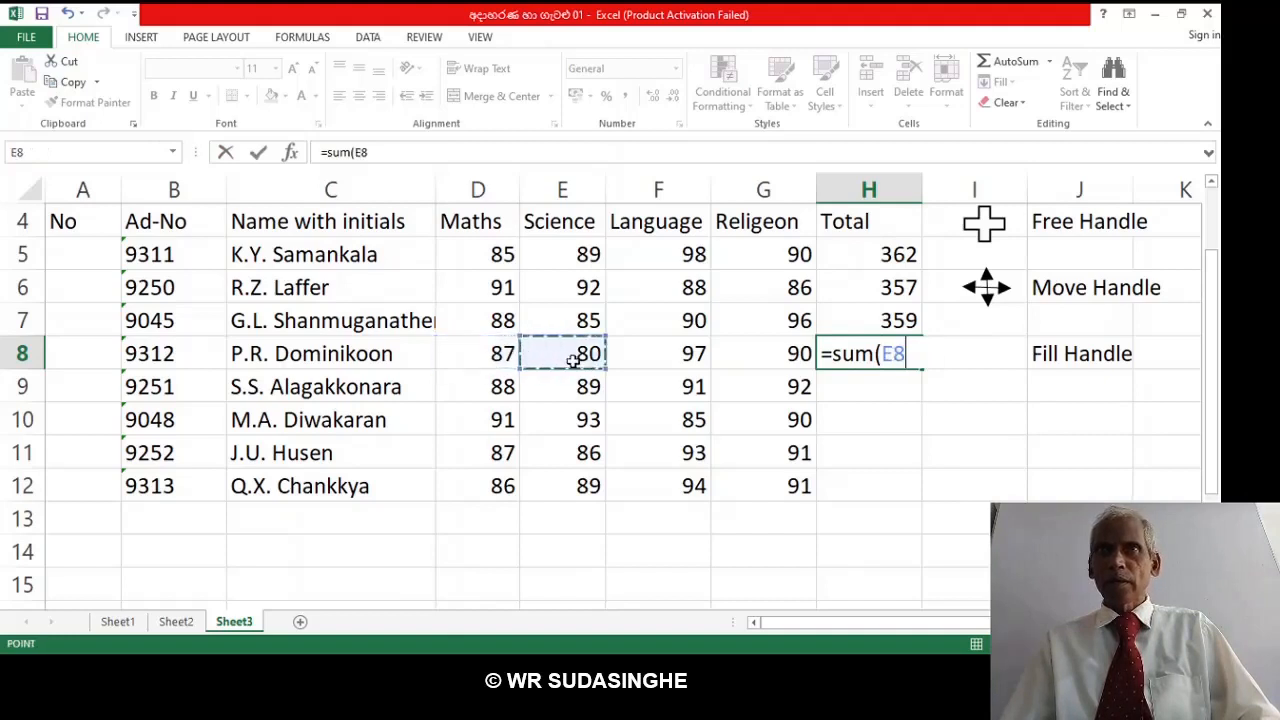
click(505, 360)
click(530, 362)
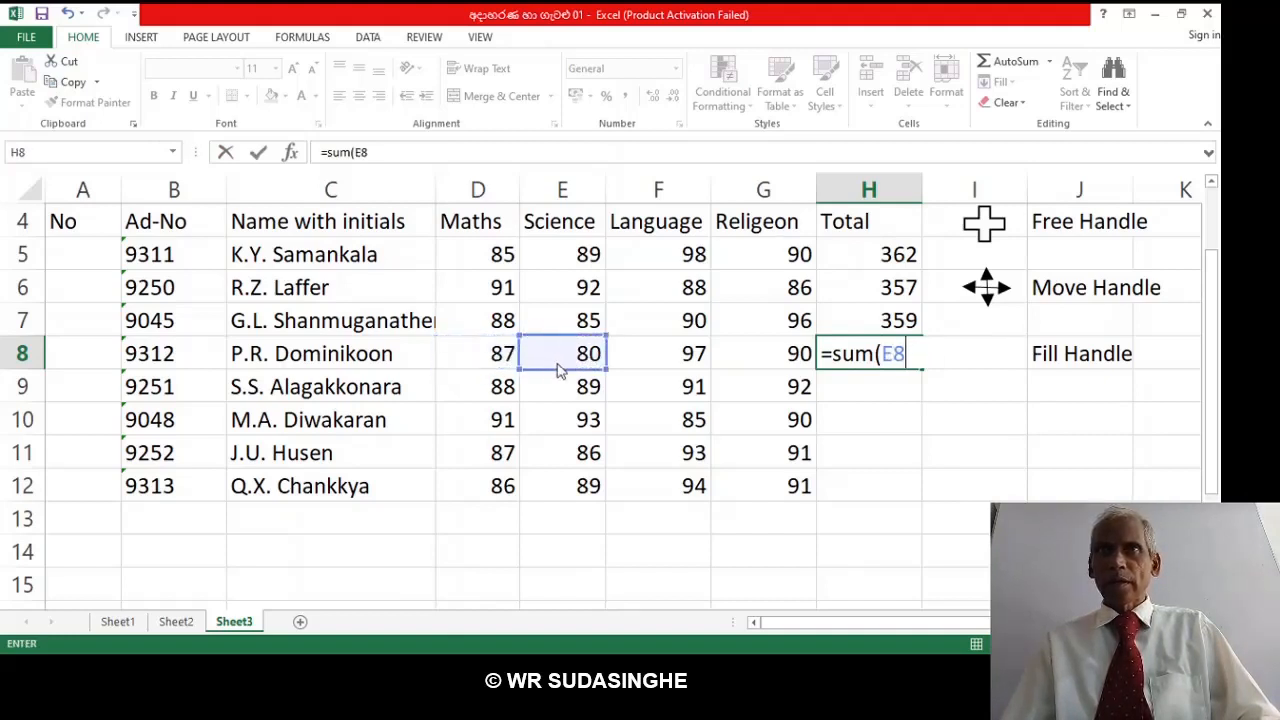
key(Return)
click(490, 353)
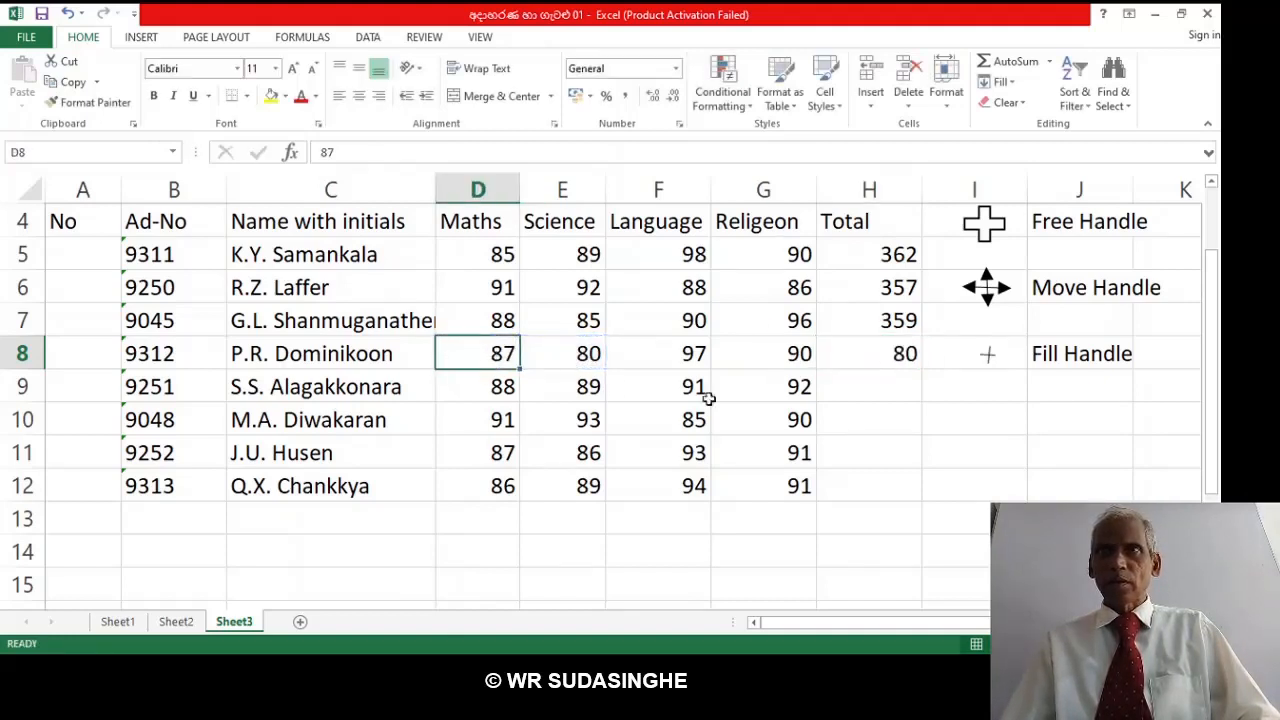
click(897, 358)
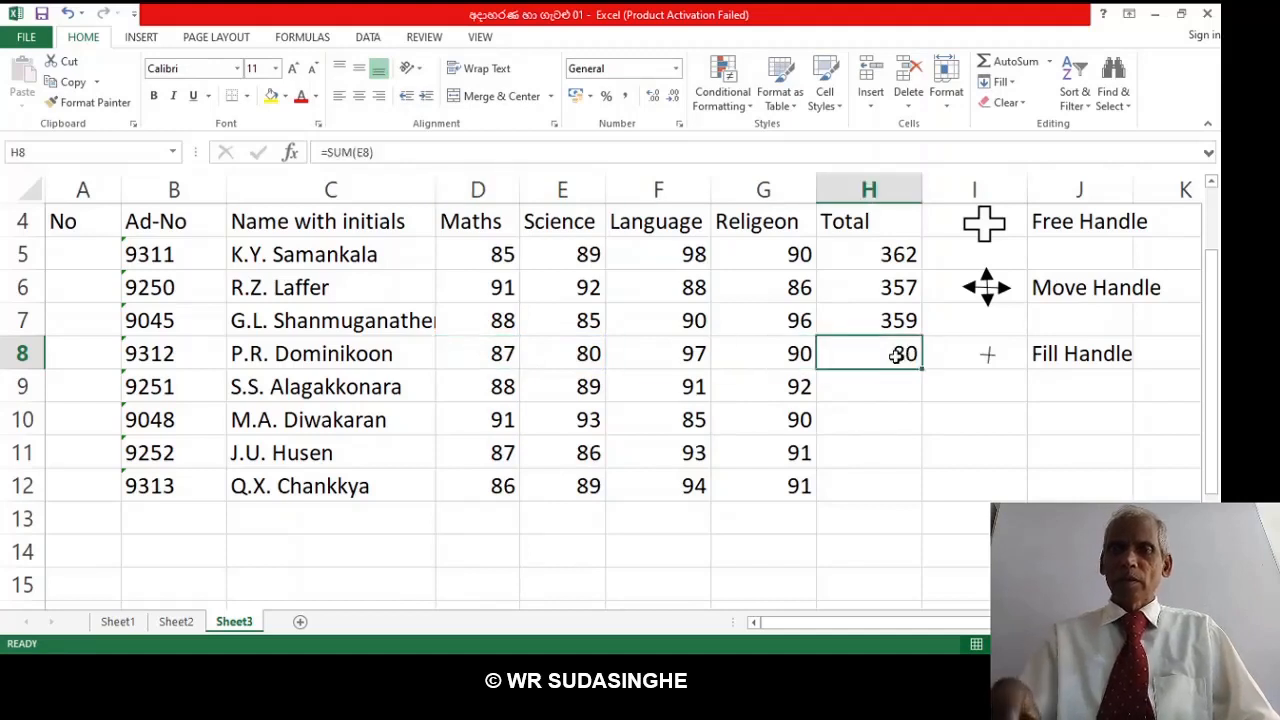
key(Delete)
Total the fourth student's marks in H8 with =sum(D8:G8), selecting the whole range of mark cells at once.
text(=)
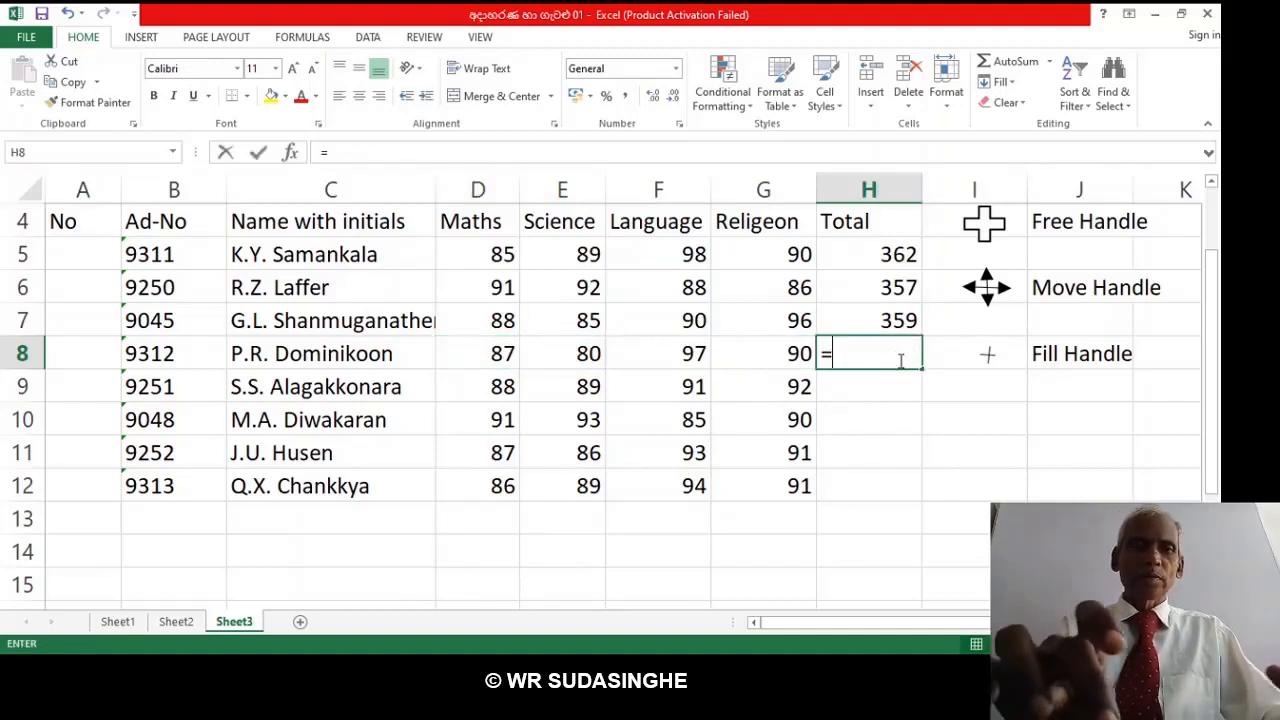
text(sum)
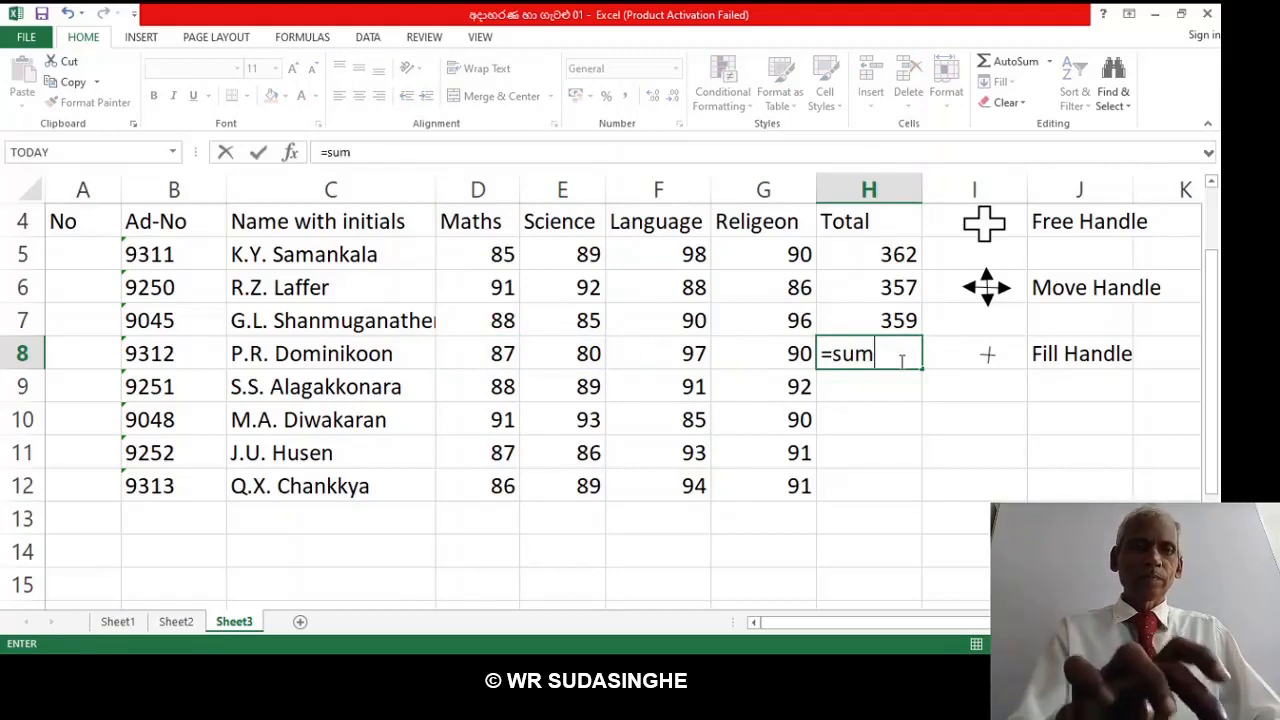
text(()
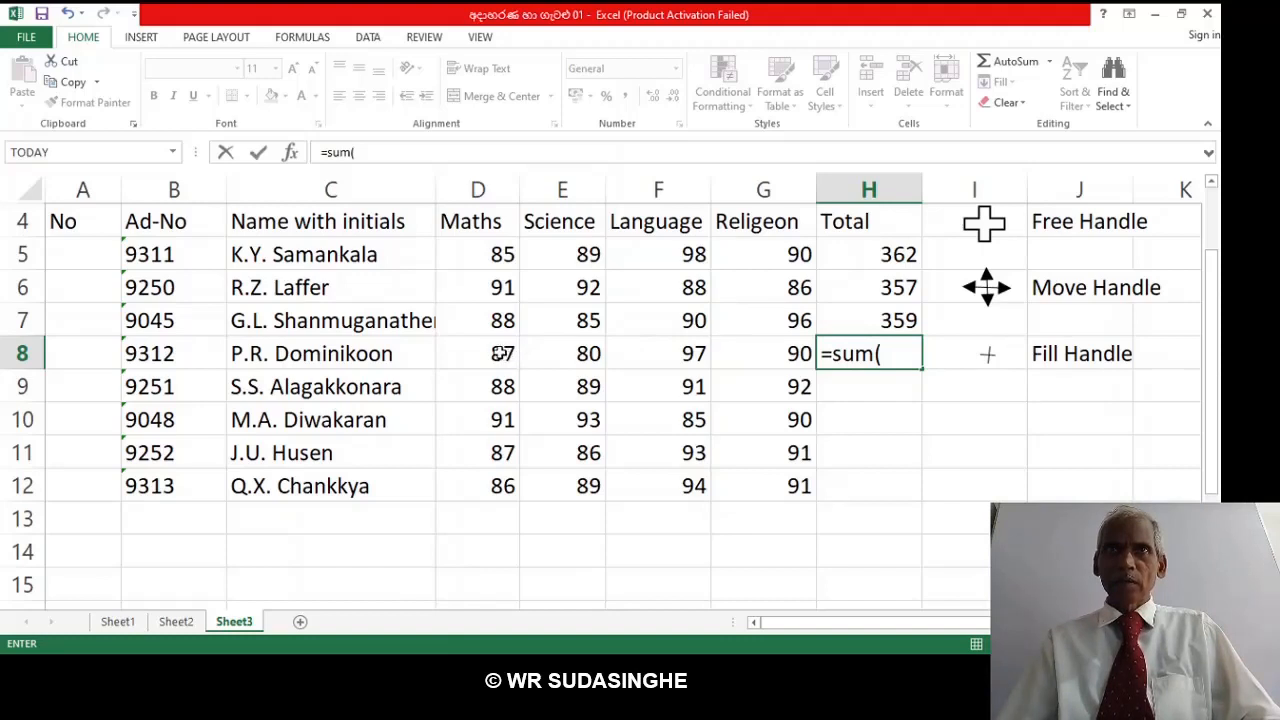
drag(502, 353, 720, 360)
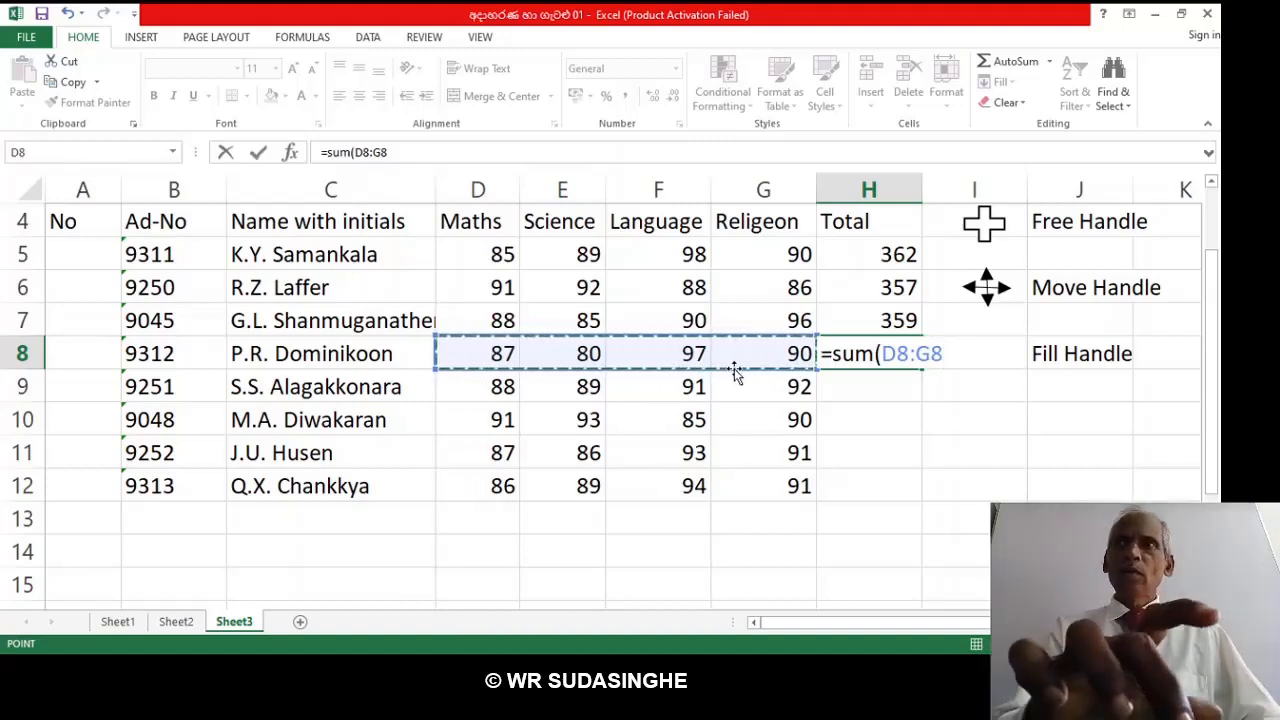
text())
key(Return)
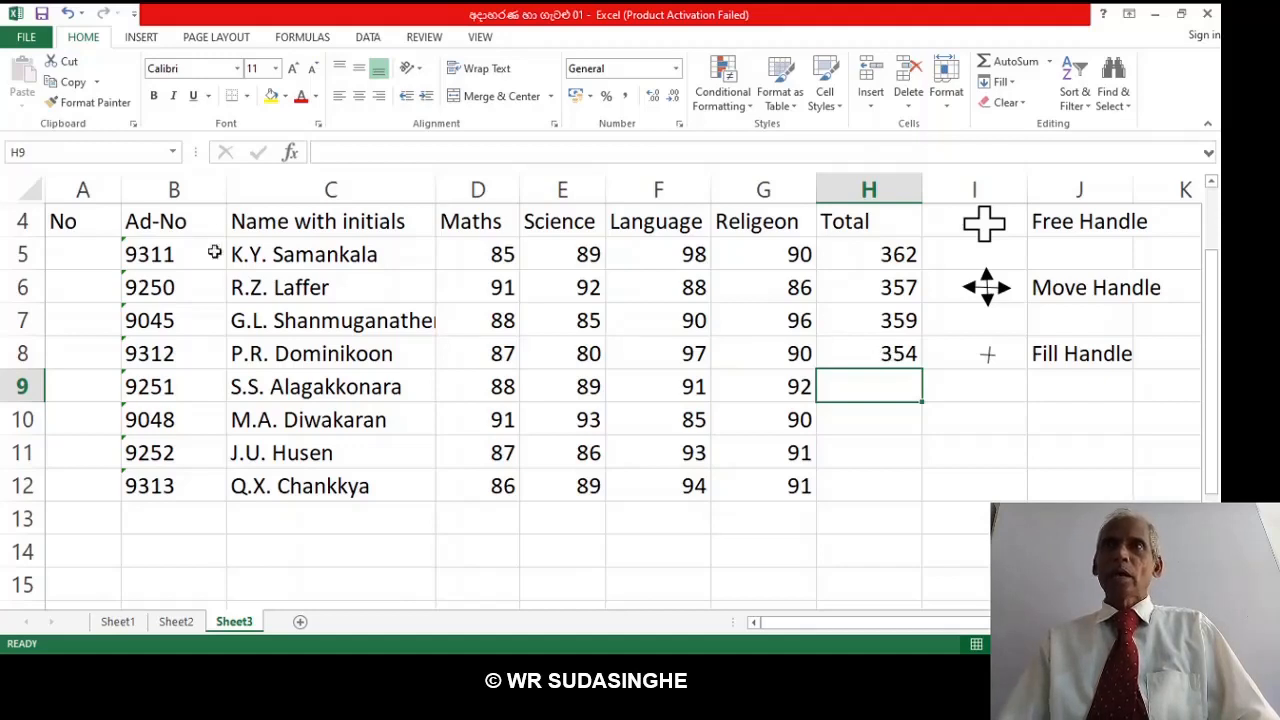
click(889, 360)
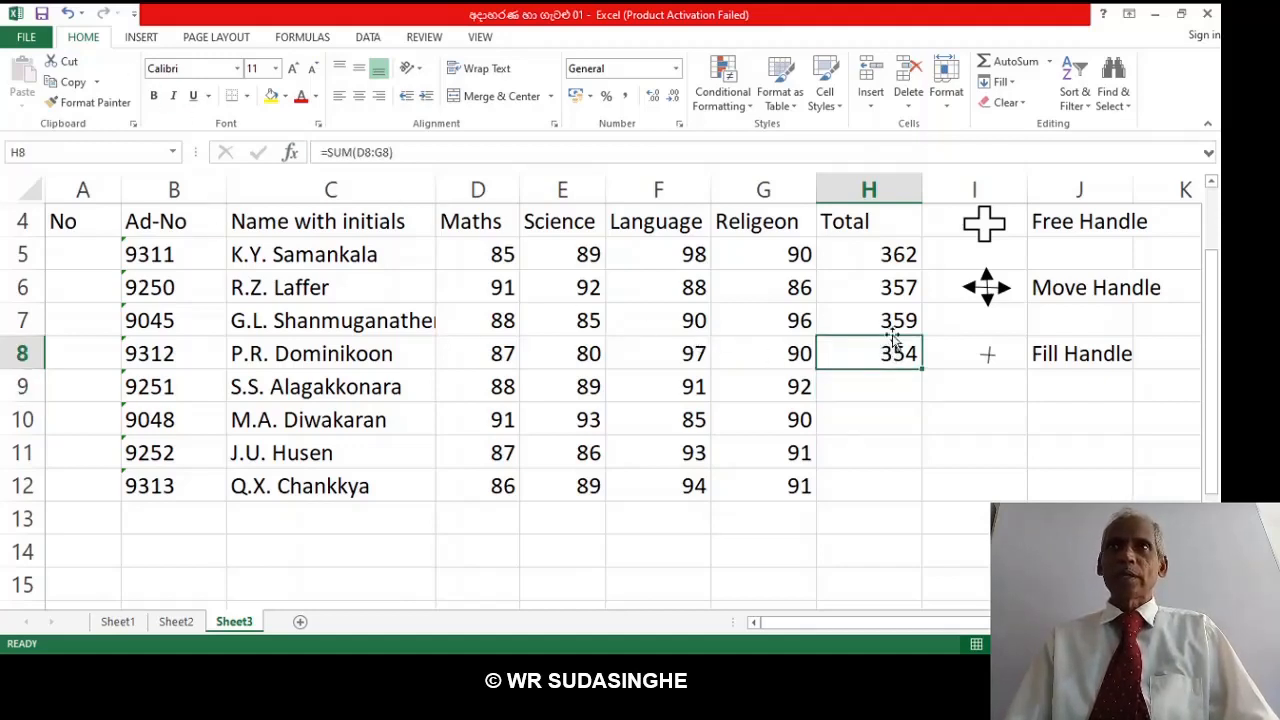
click(884, 384)
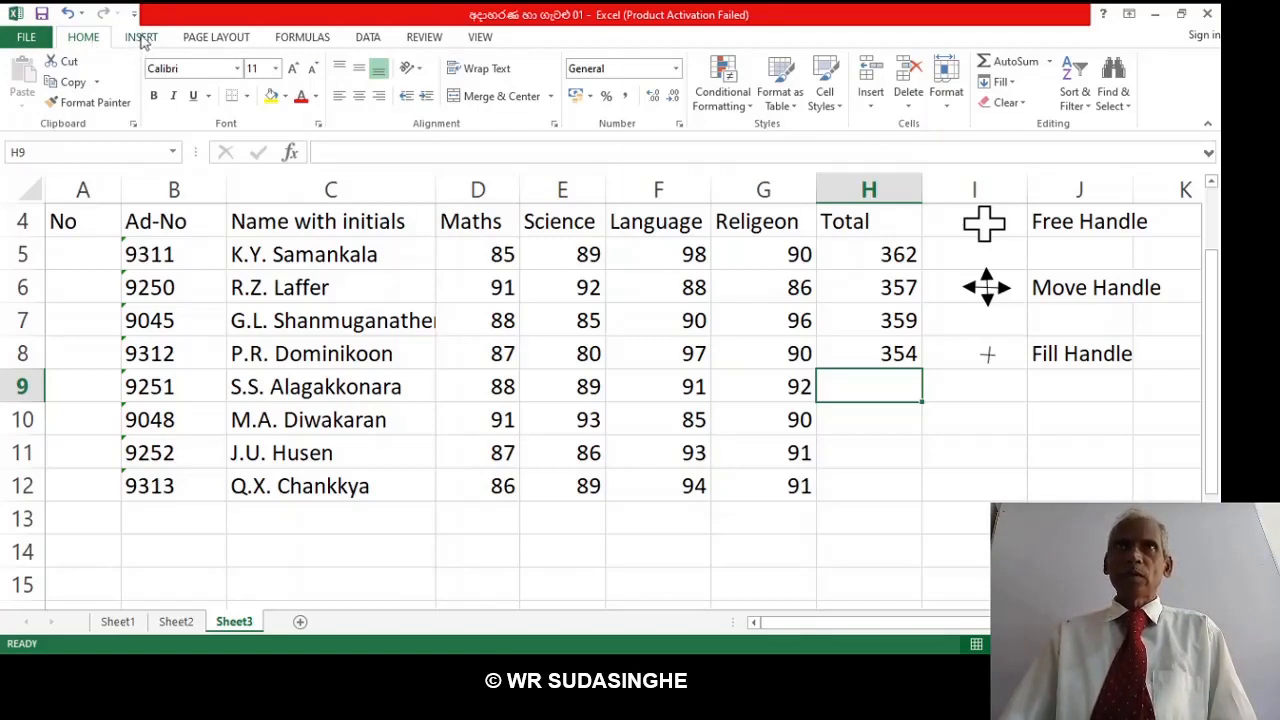
scroll(211, 40, down, 2)
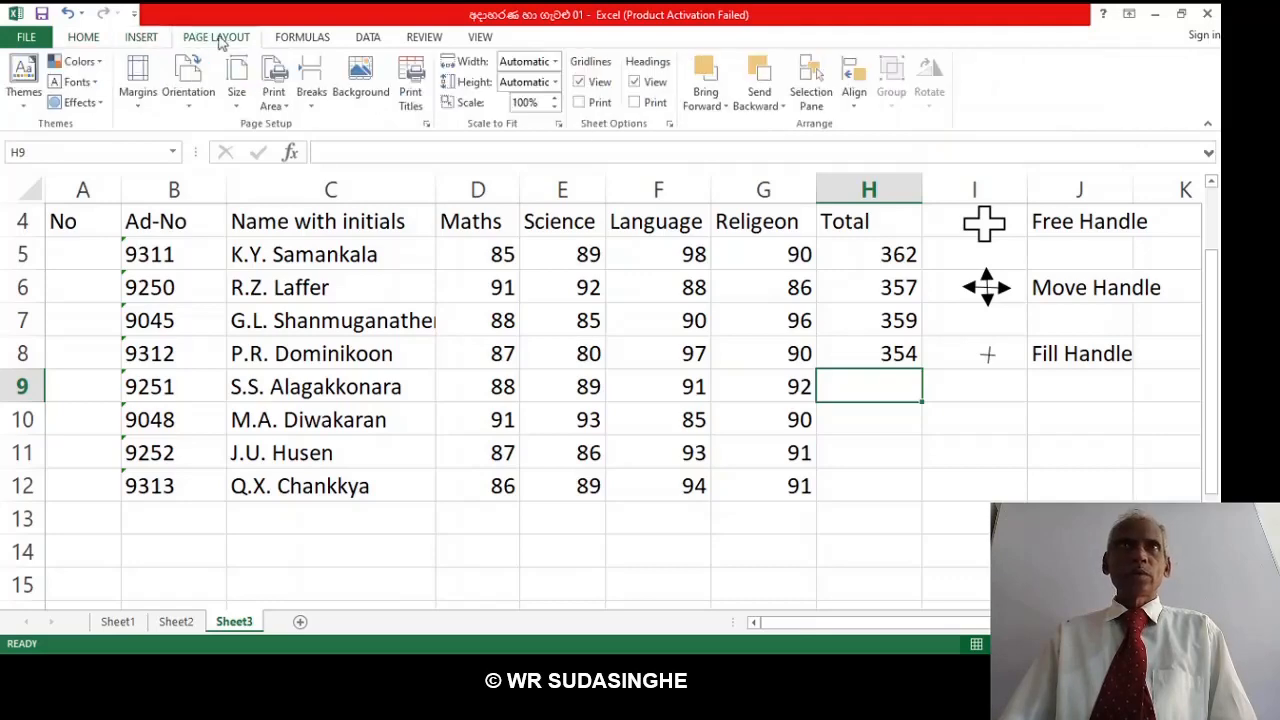
click(296, 40)
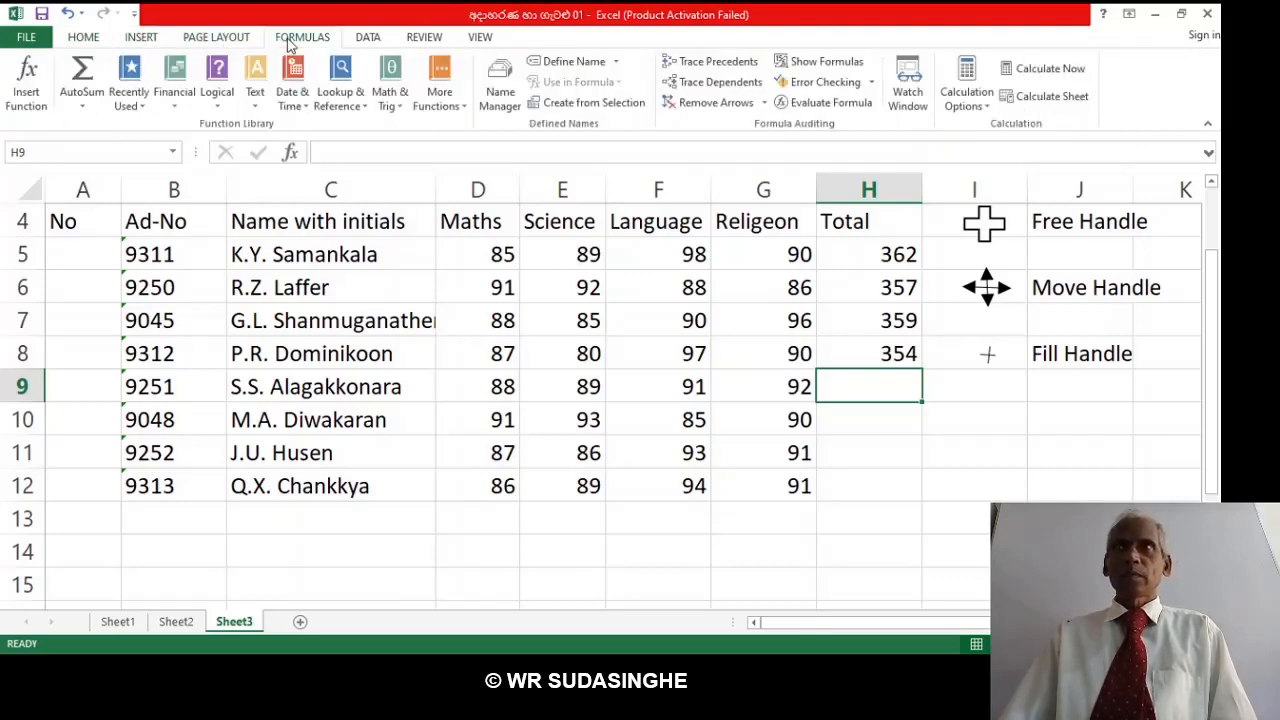
click(370, 40)
click(433, 39)
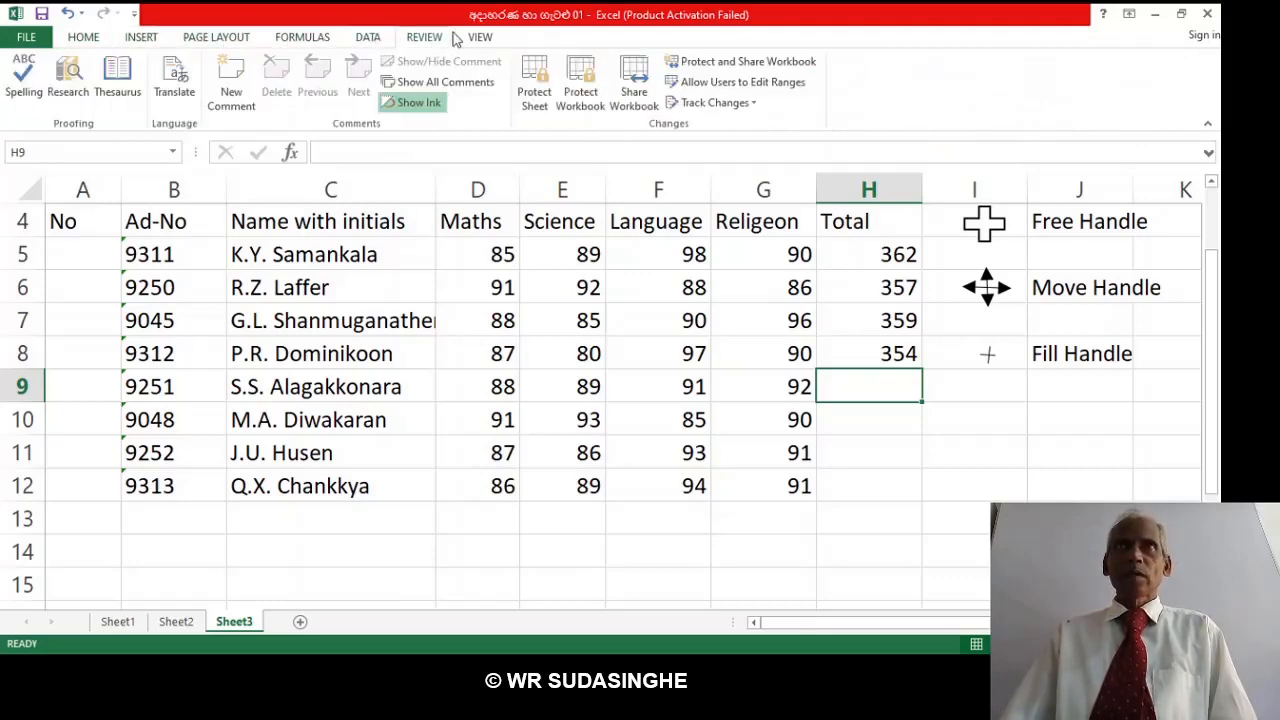
click(479, 38)
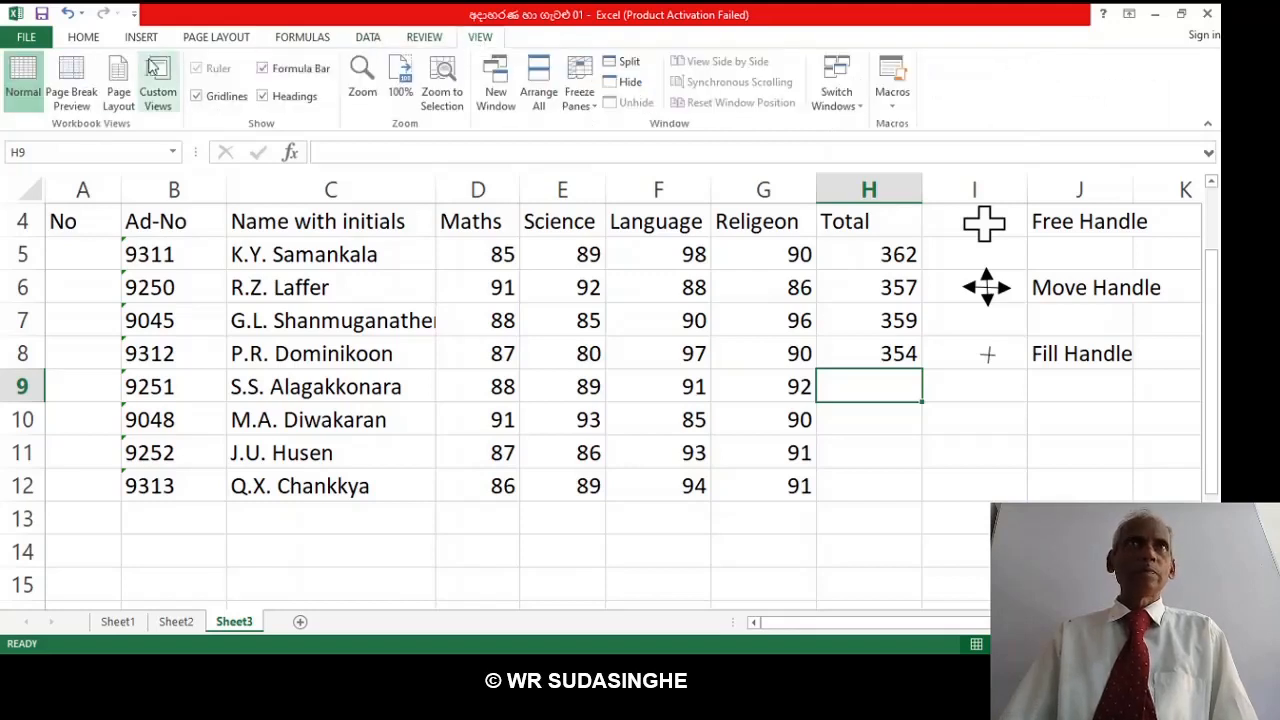
Try to total the fifth student's marks in H9 with AutoSum over the picked mark cells, and clear the cell.
click(84, 40)
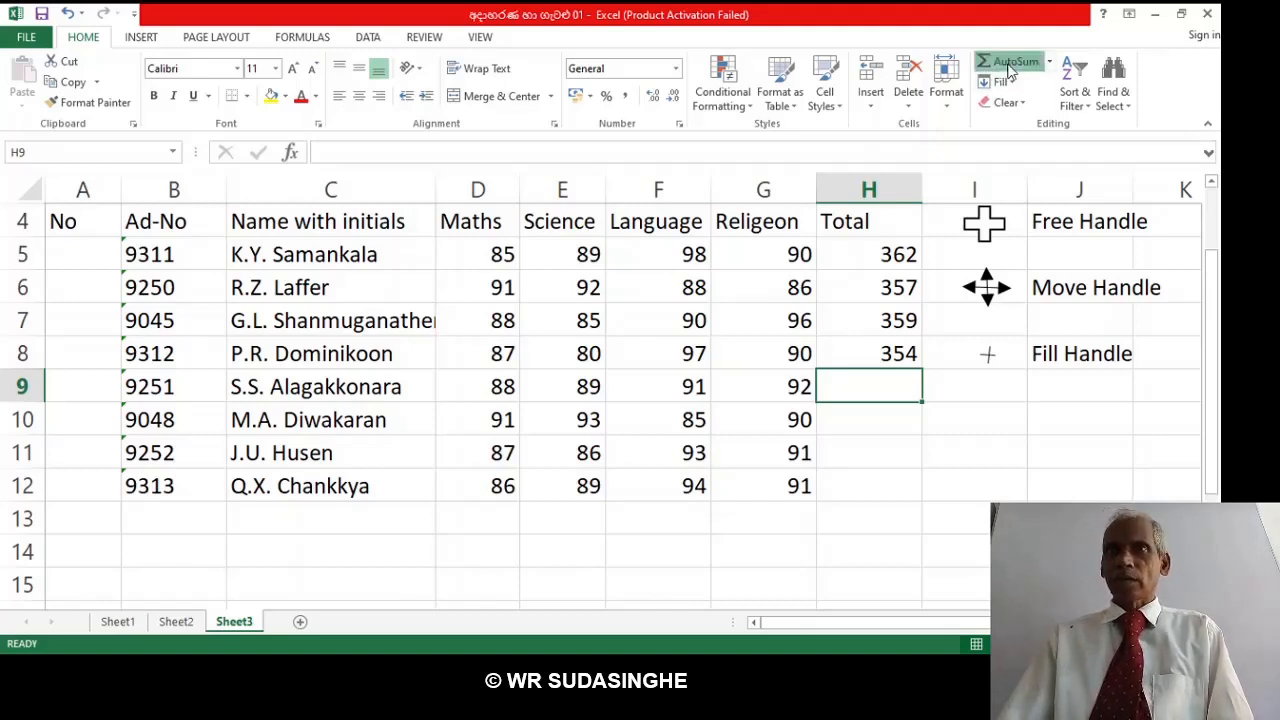
click(1008, 68)
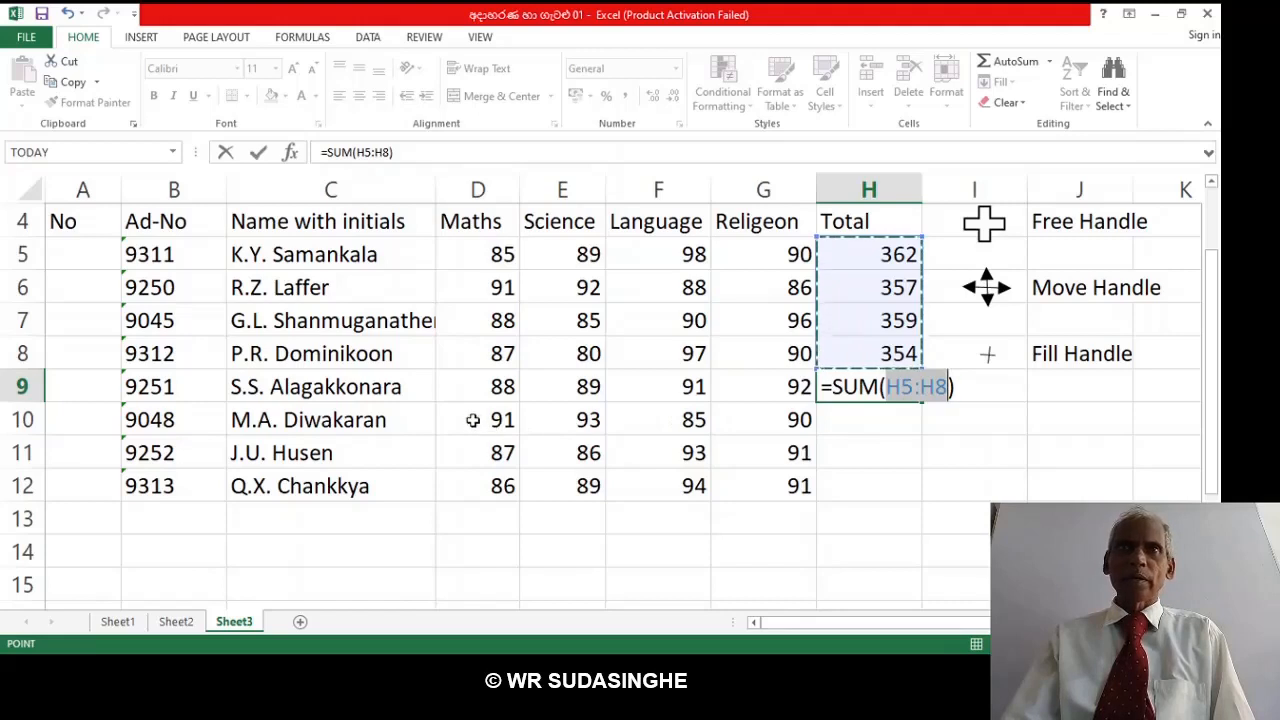
click(500, 388)
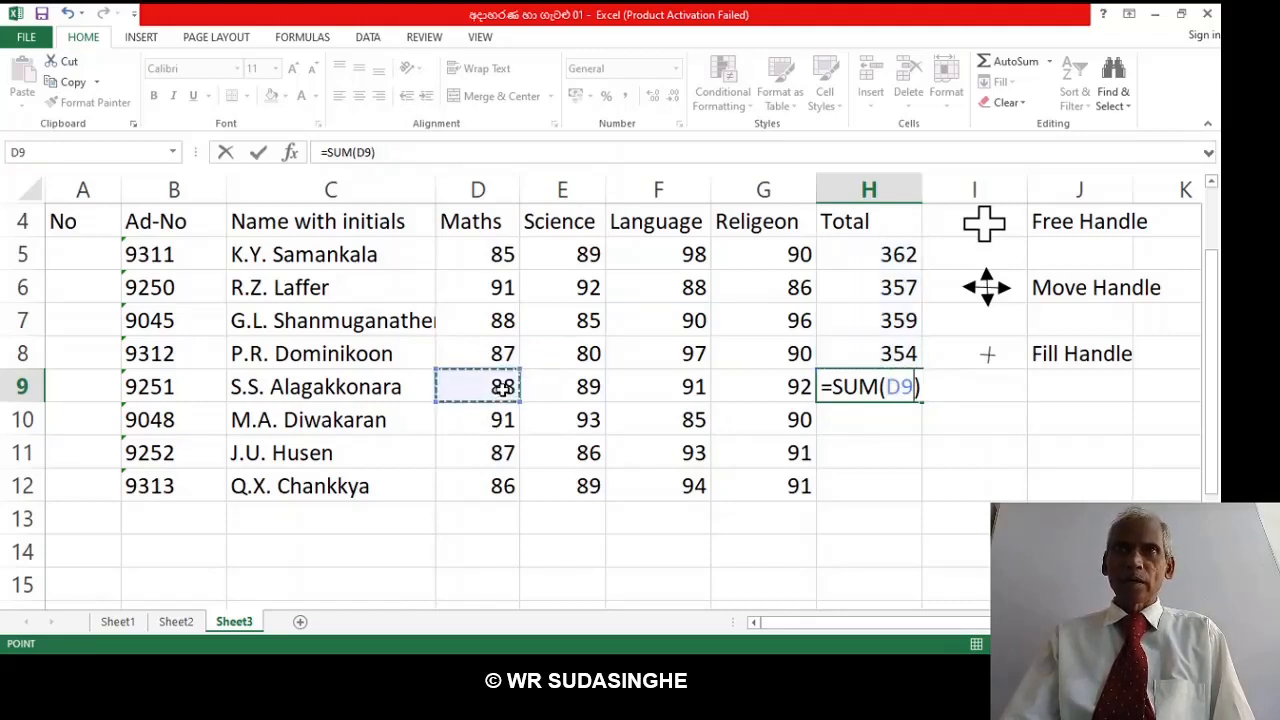
click(523, 390)
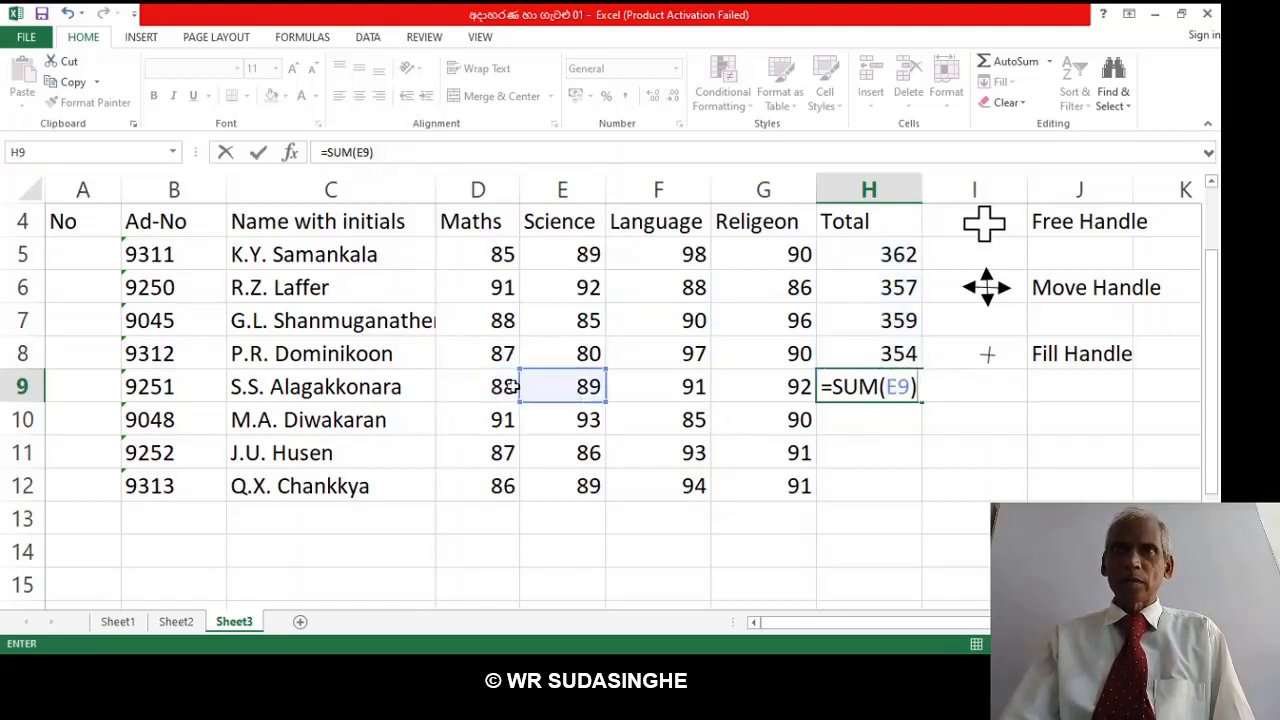
drag(515, 388, 629, 388)
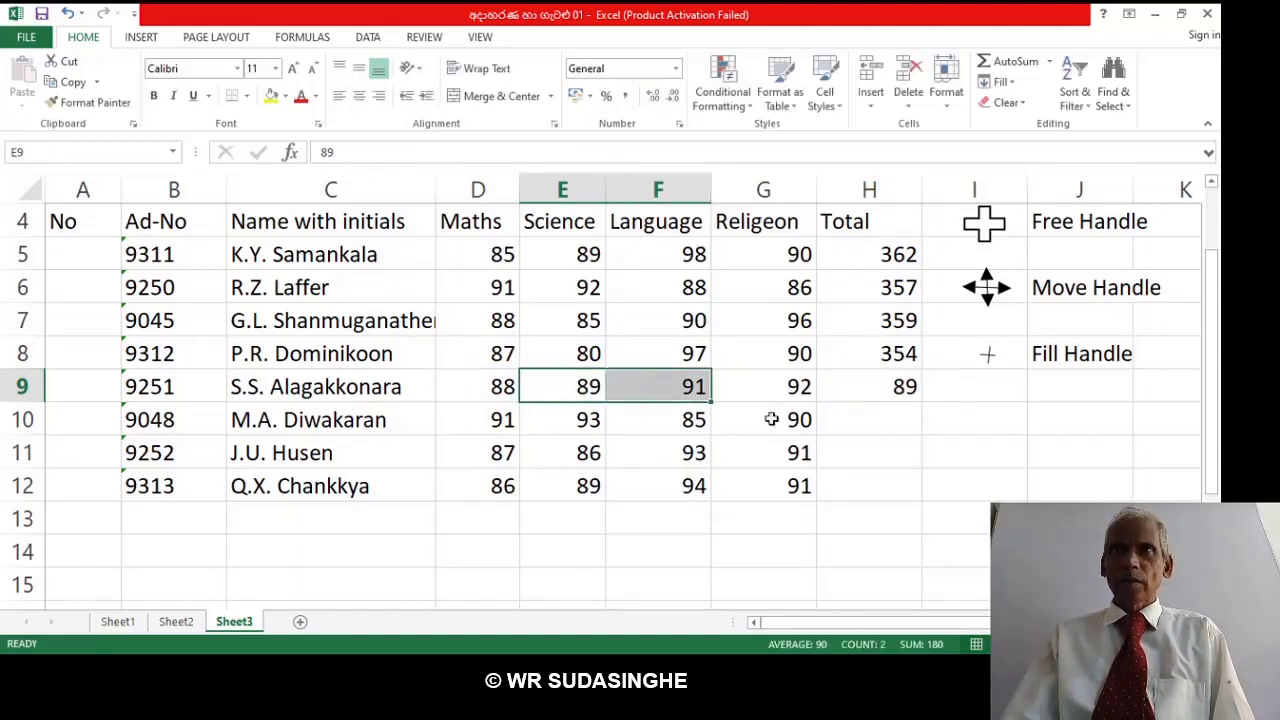
click(914, 390)
key(Delete)
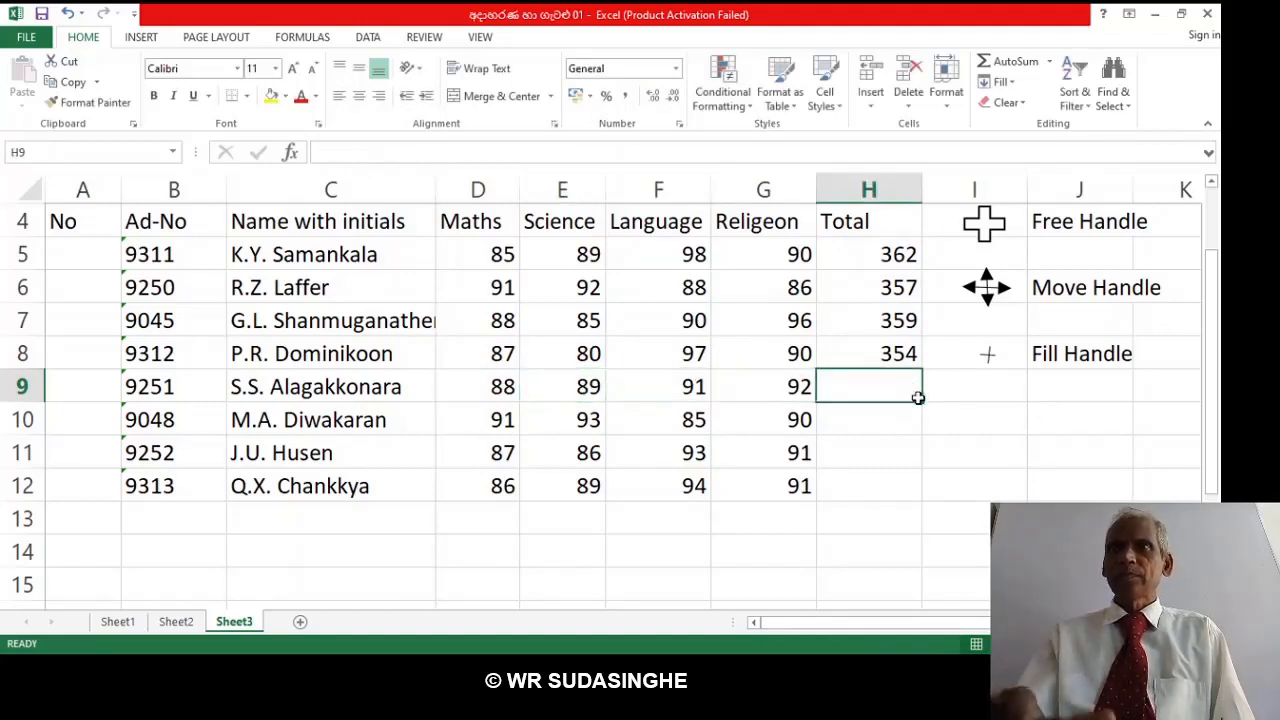
Retry AutoSum in H9, picking the fifth student's marks in place of the suggested range, and clear the cell again.
click(1012, 62)
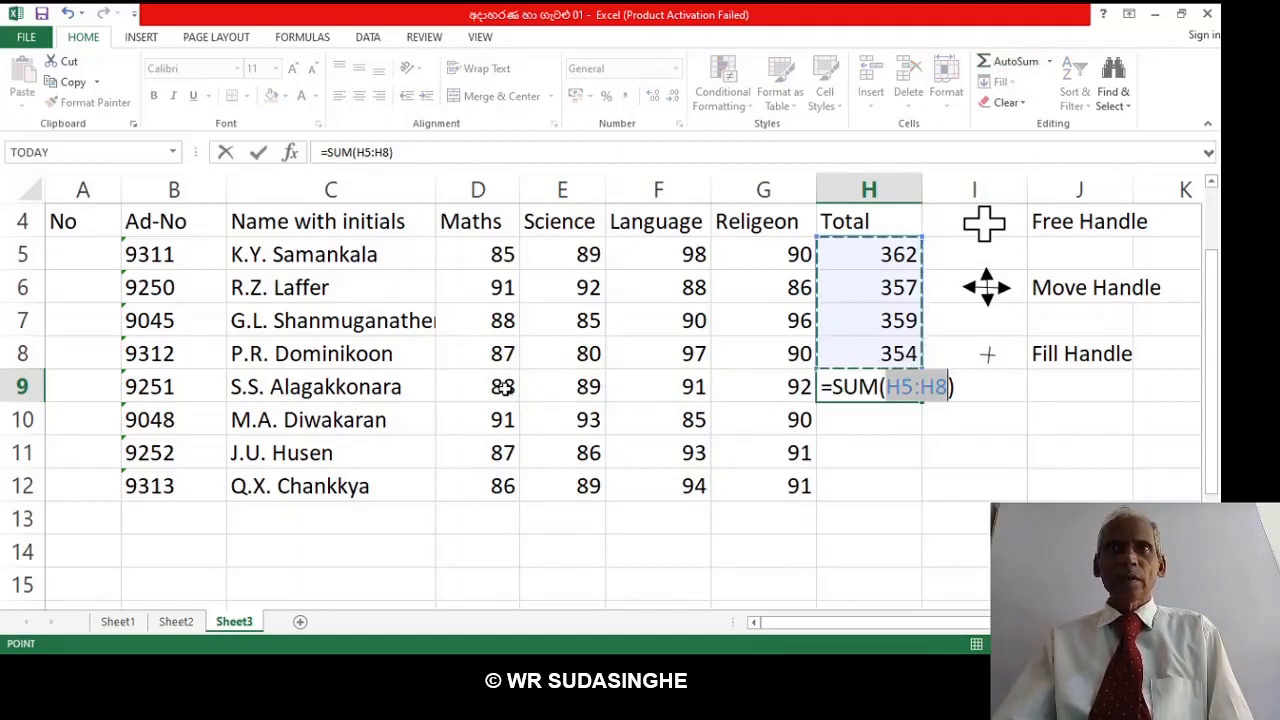
click(566, 376)
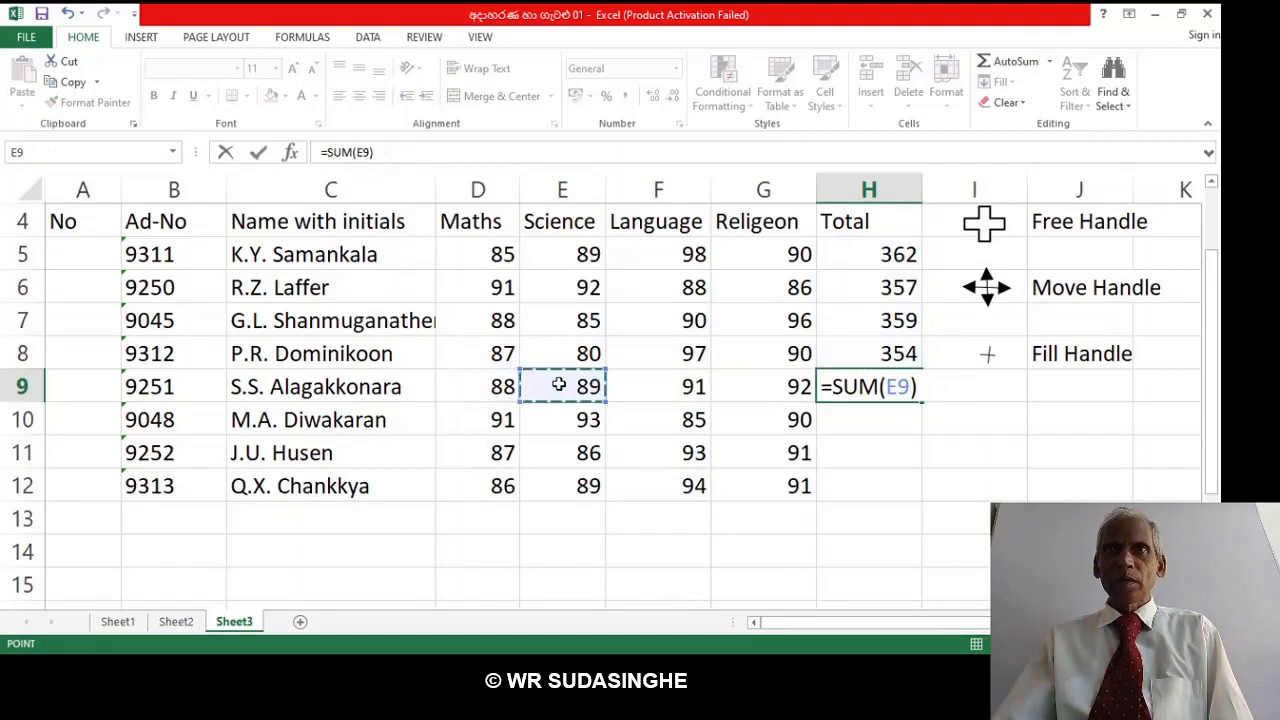
drag(502, 386, 528, 386)
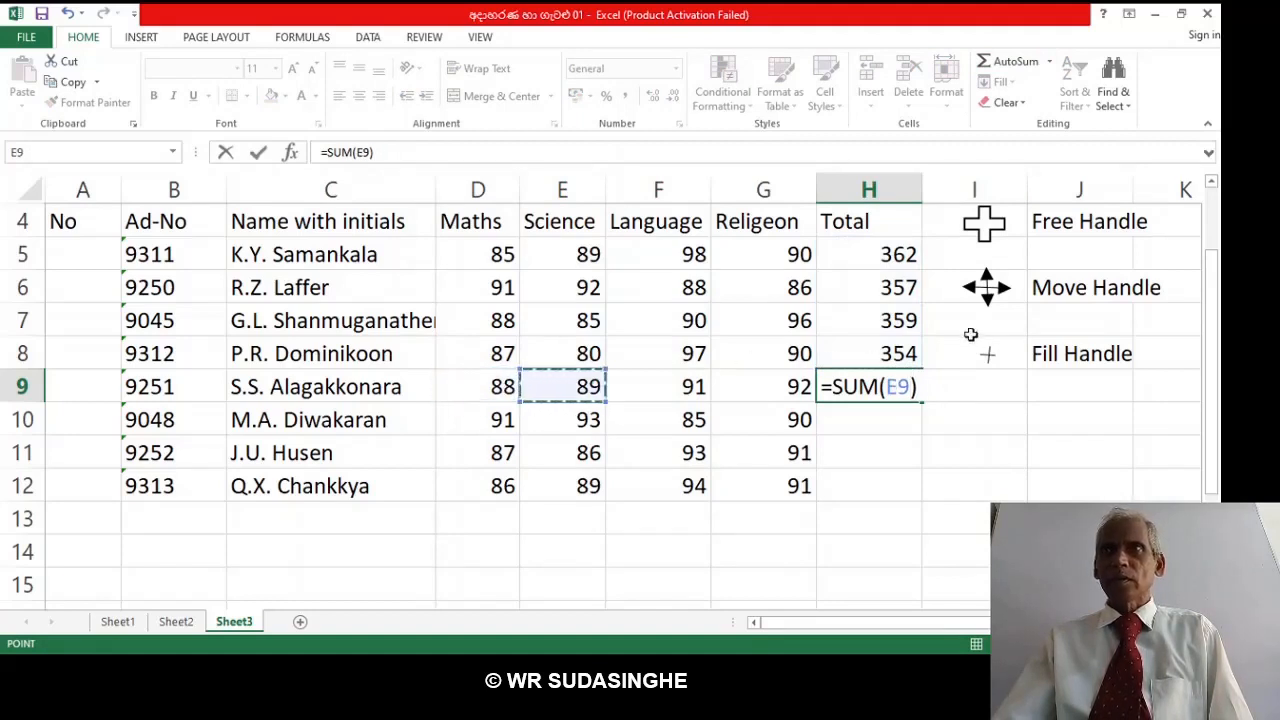
click(1008, 62)
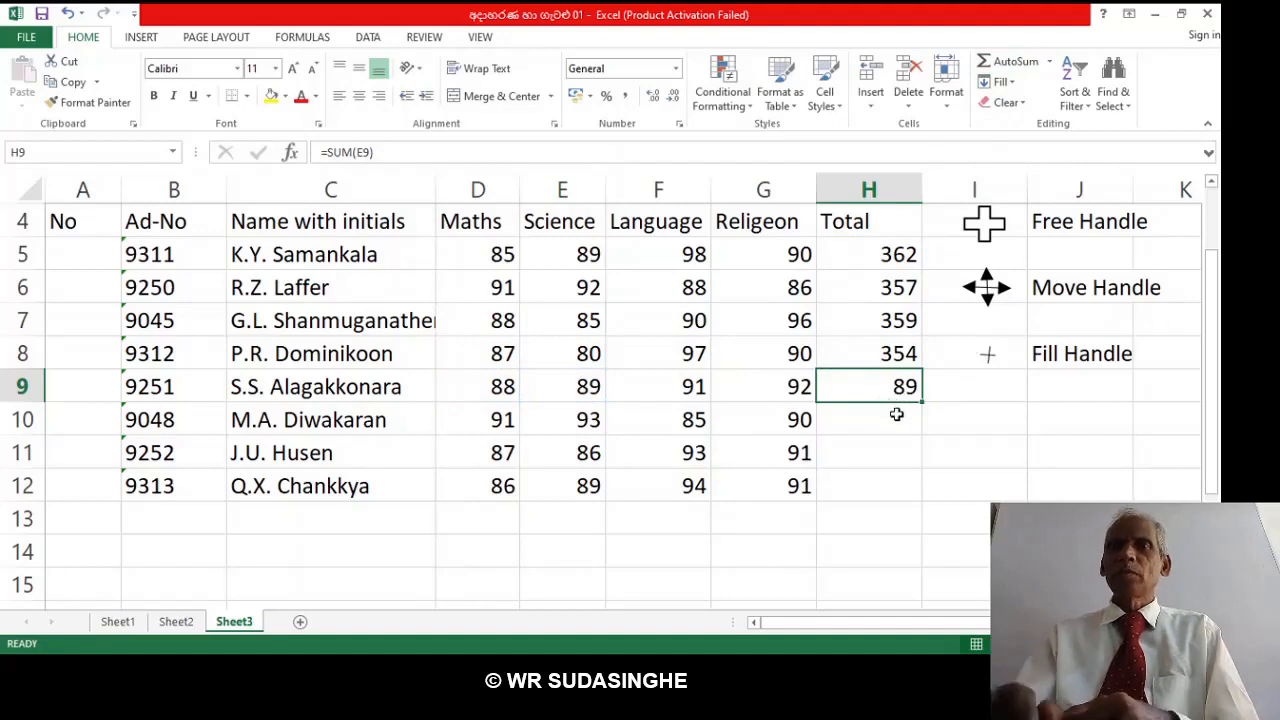
key(Delete)
Total the fifth student's marks in H9 with AutoSum, replacing the suggested range with D9:G9.
click(1008, 62)
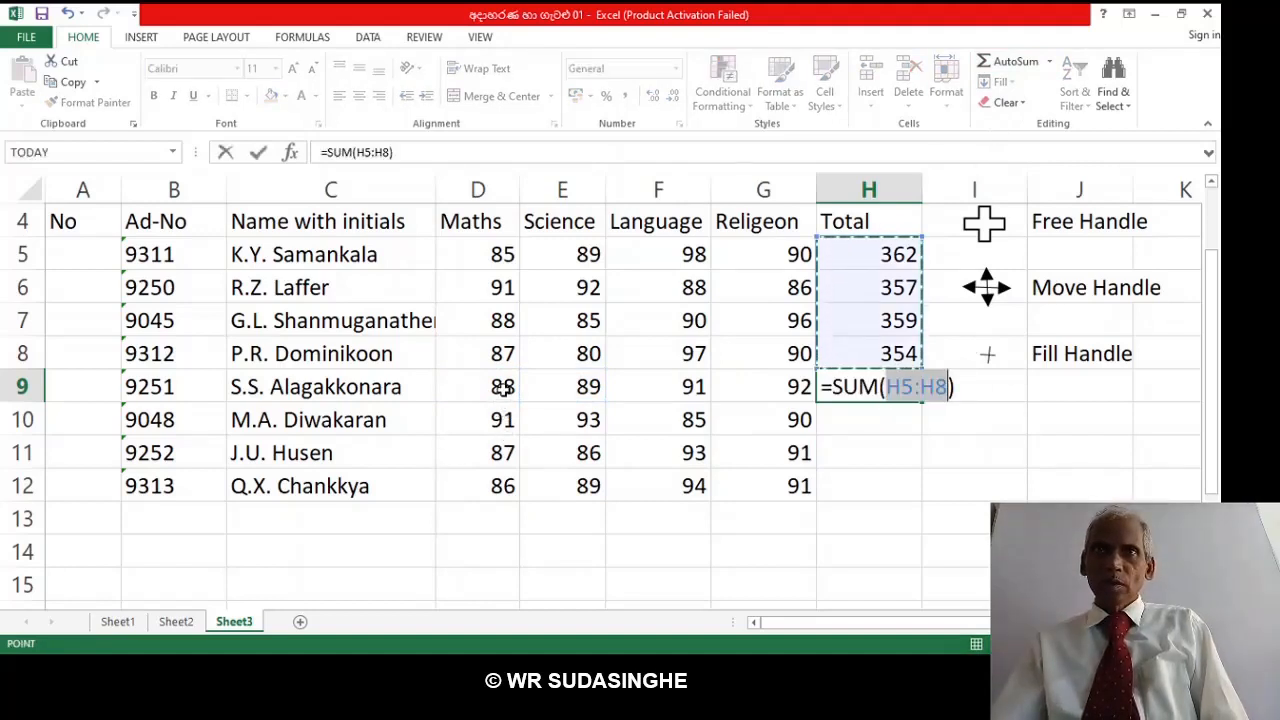
drag(503, 388, 529, 381)
click(540, 386)
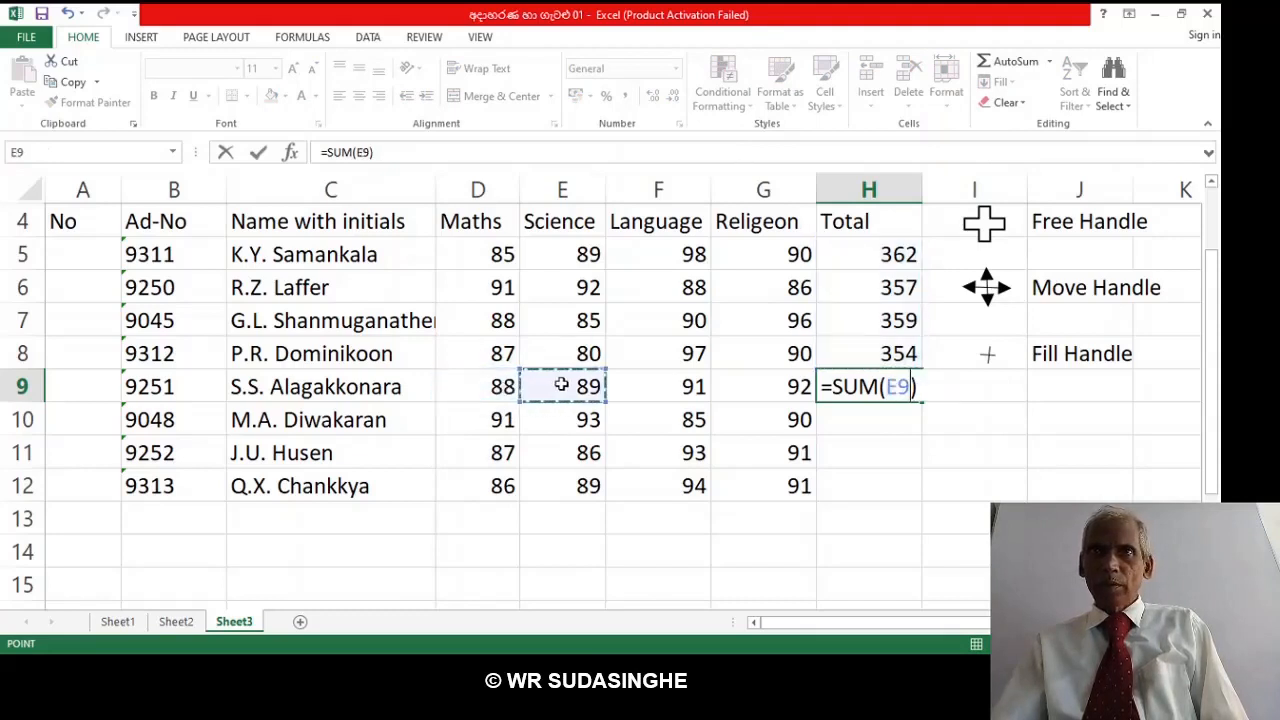
click(500, 387)
click(543, 386)
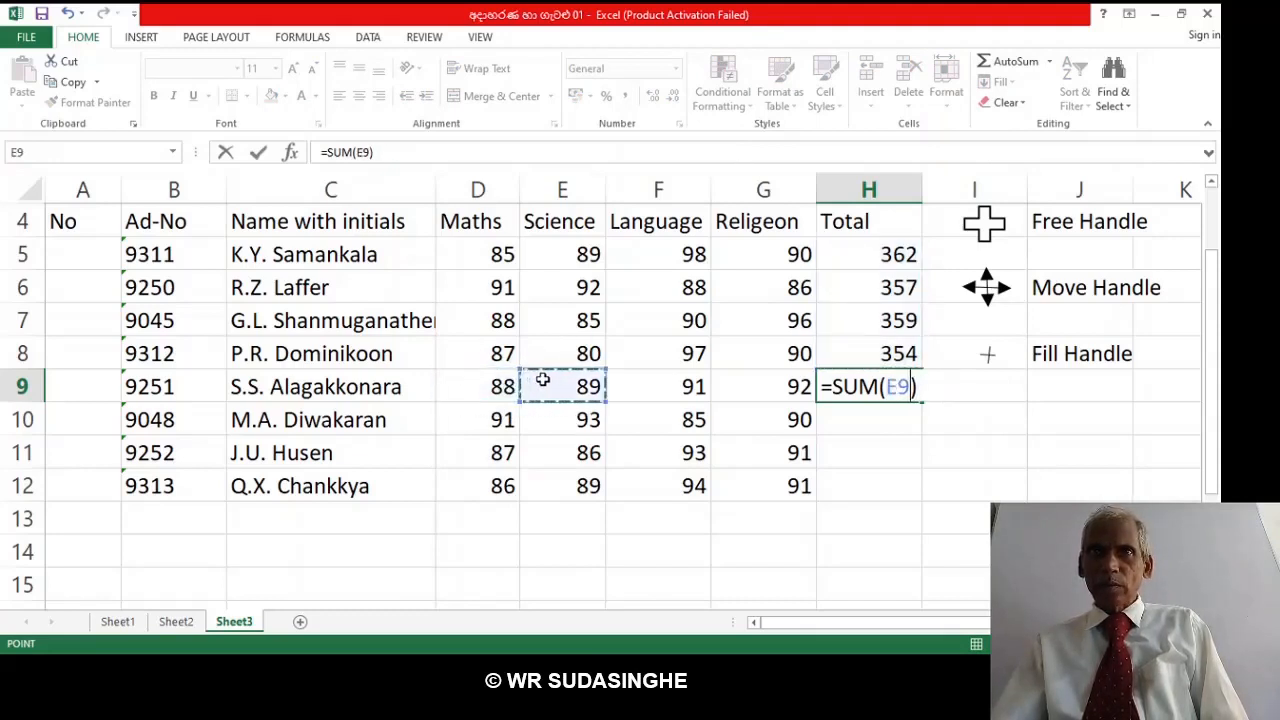
drag(510, 387, 737, 405)
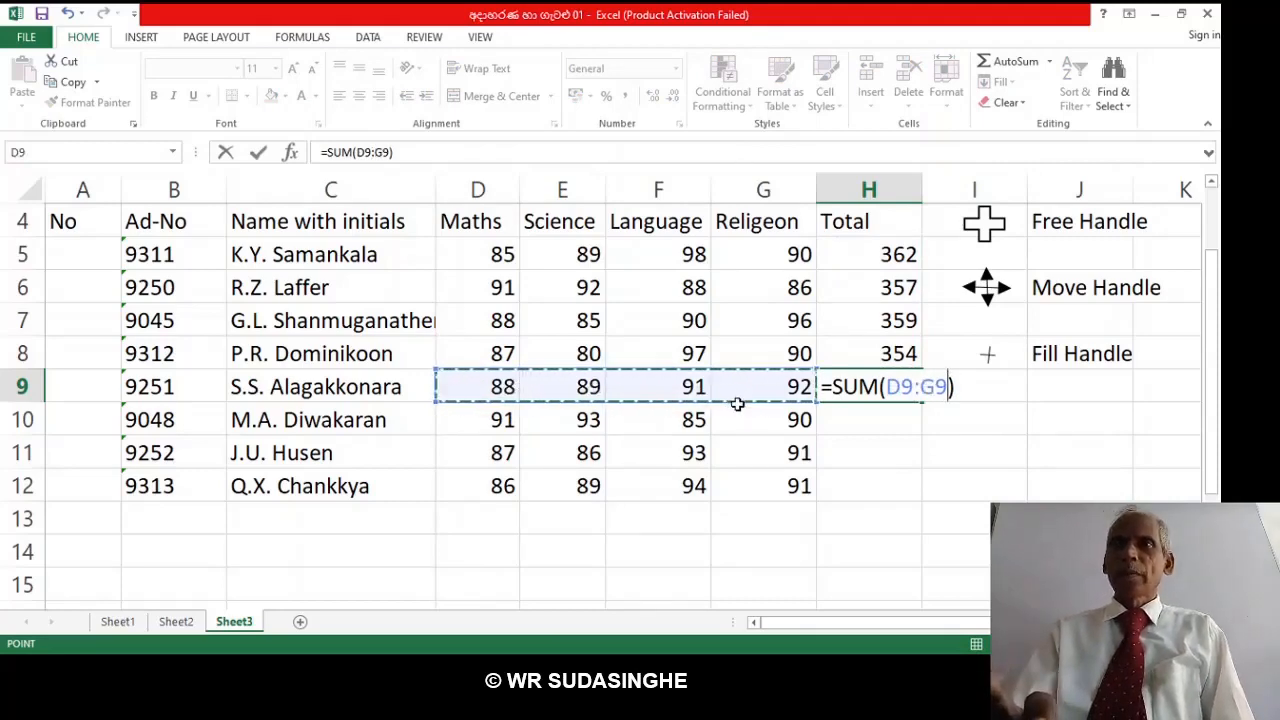
key(Return)
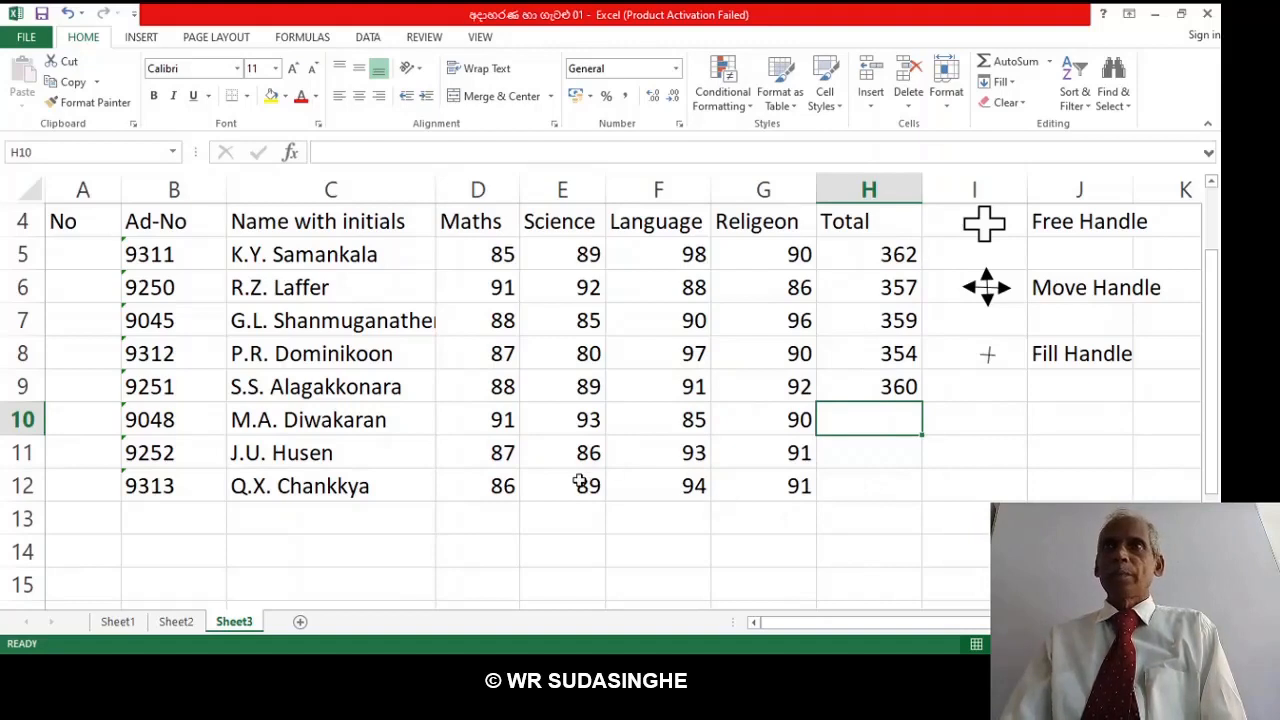
Review the formulas behind the totals in H5 through H9, one cell at a time.
click(878, 254)
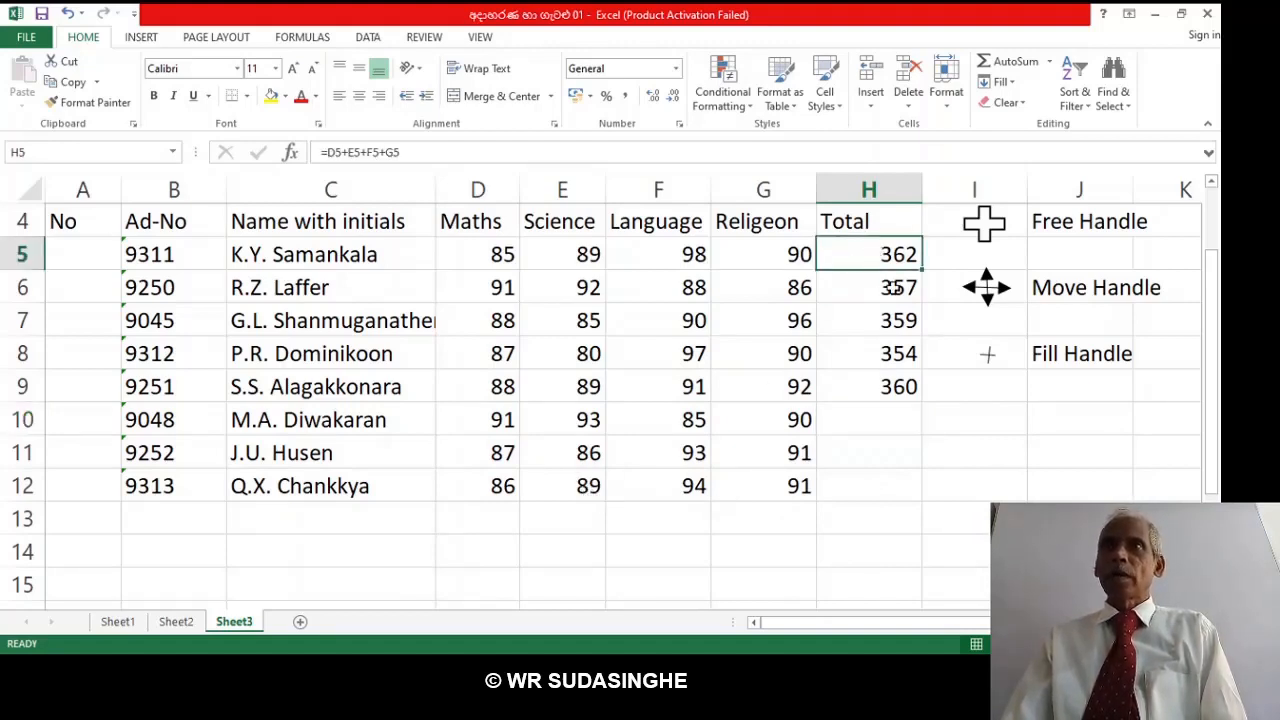
click(893, 287)
click(900, 322)
click(902, 355)
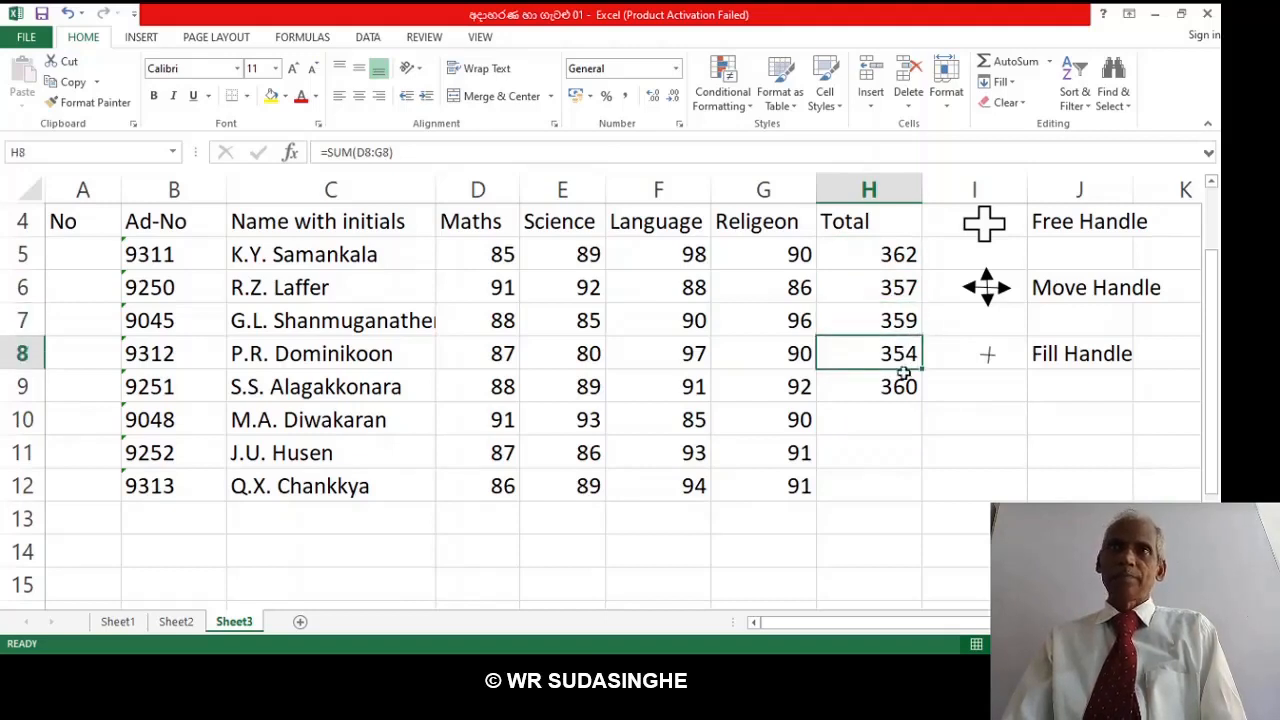
click(898, 388)
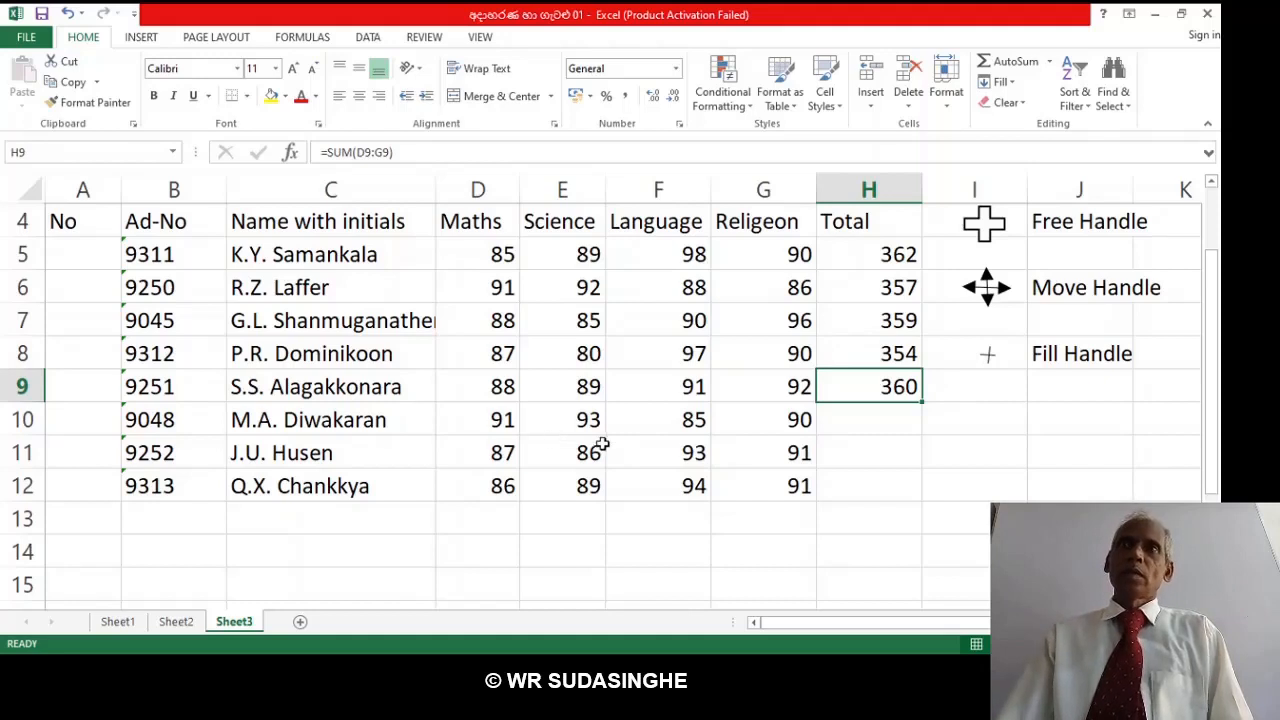
Total the sixth student's marks in H10 with =sum(D10:G10), using extend-selection mode to form the range and picking its last cell.
click(887, 422)
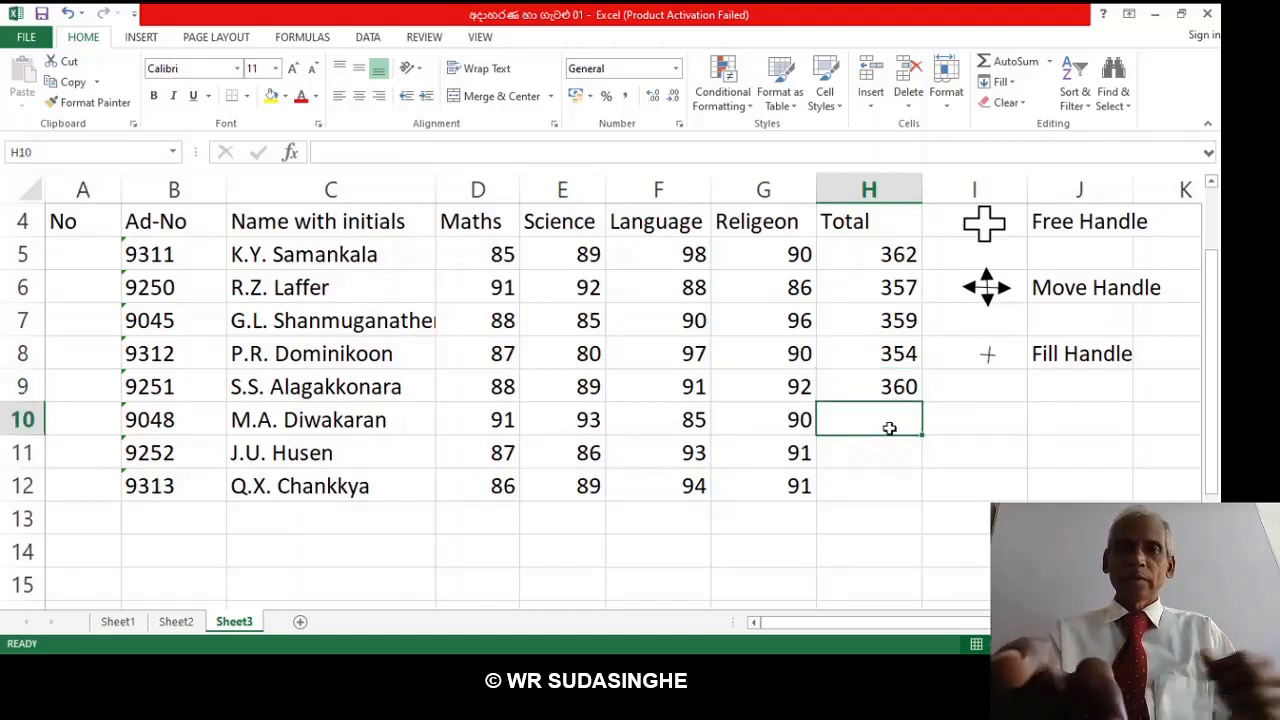
text(=)
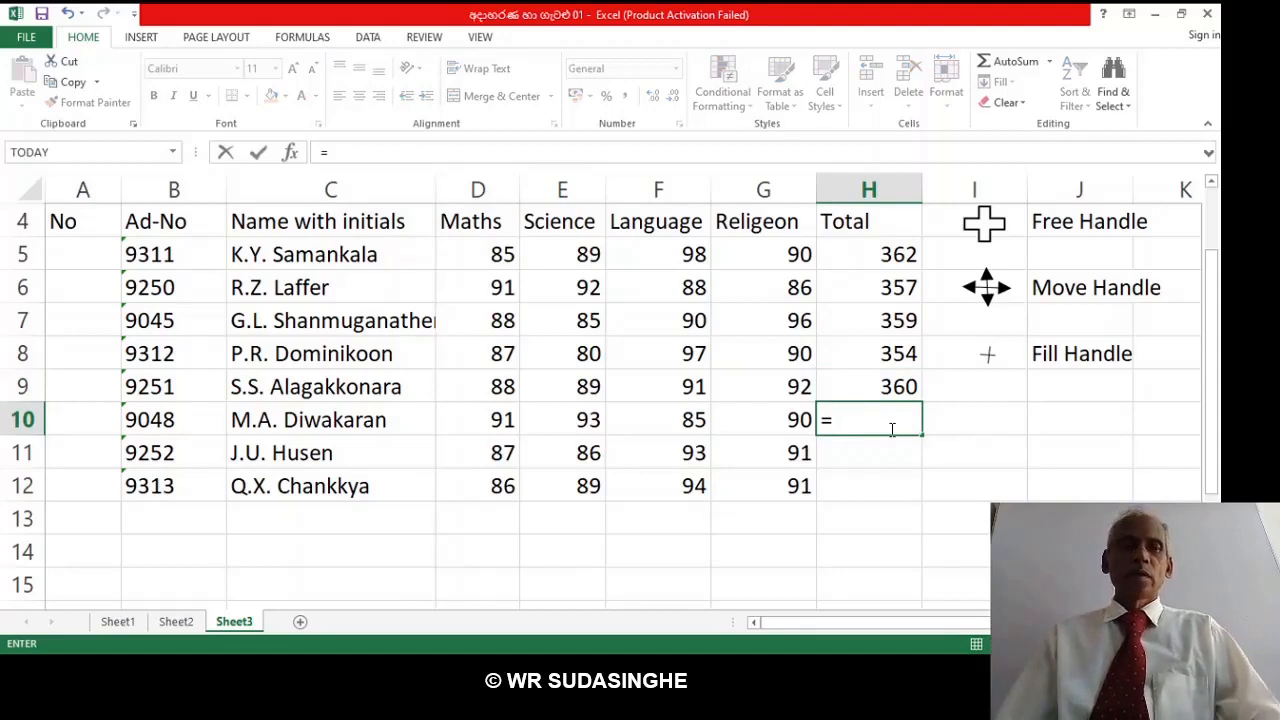
text(sum)
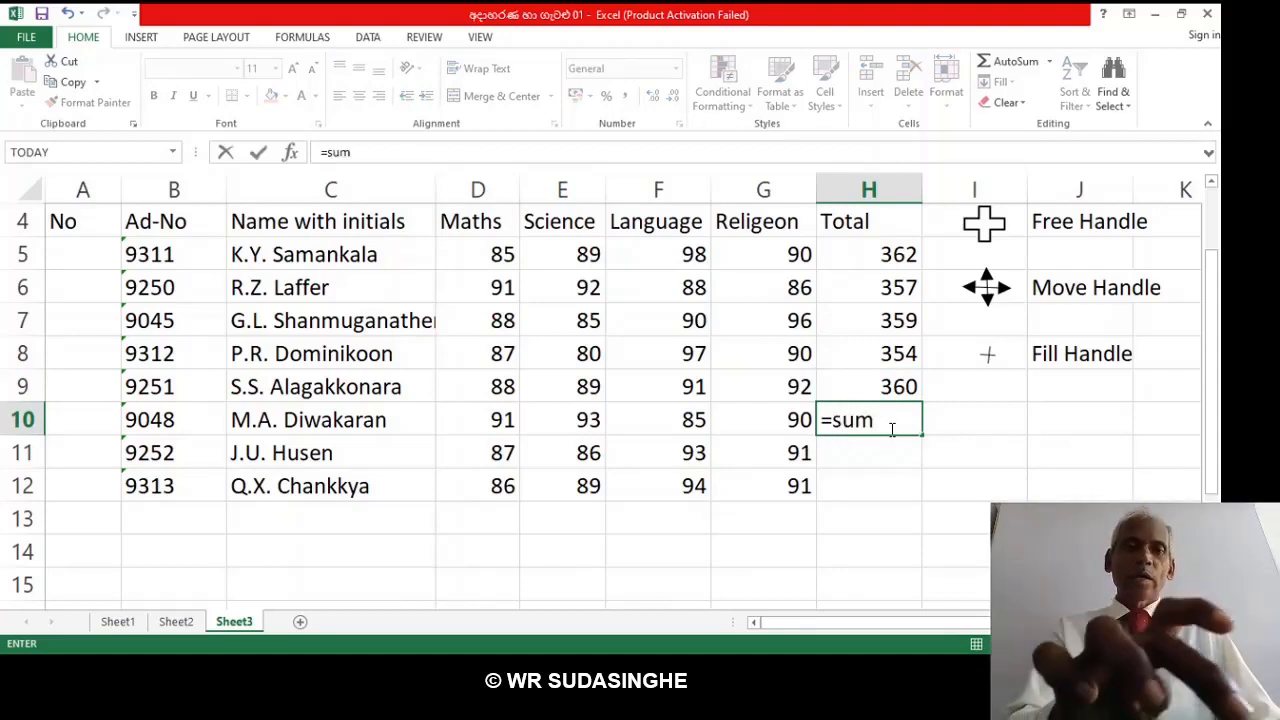
text(()
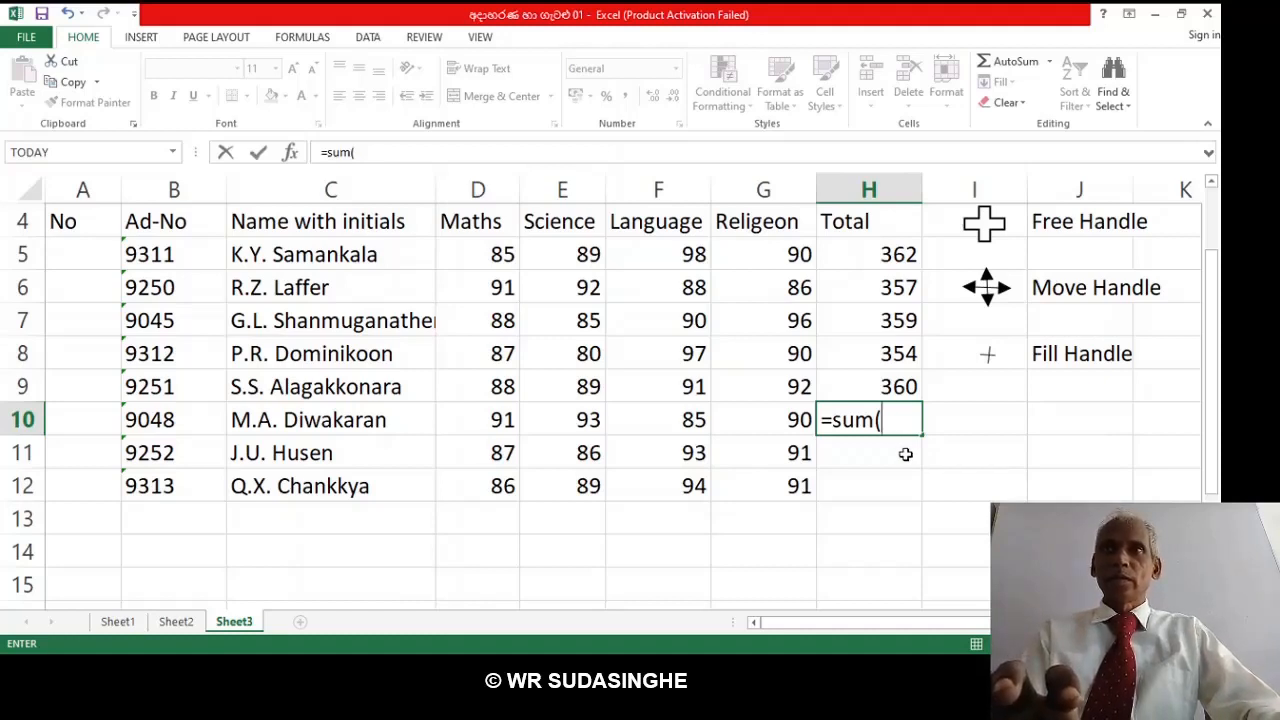
click(503, 420)
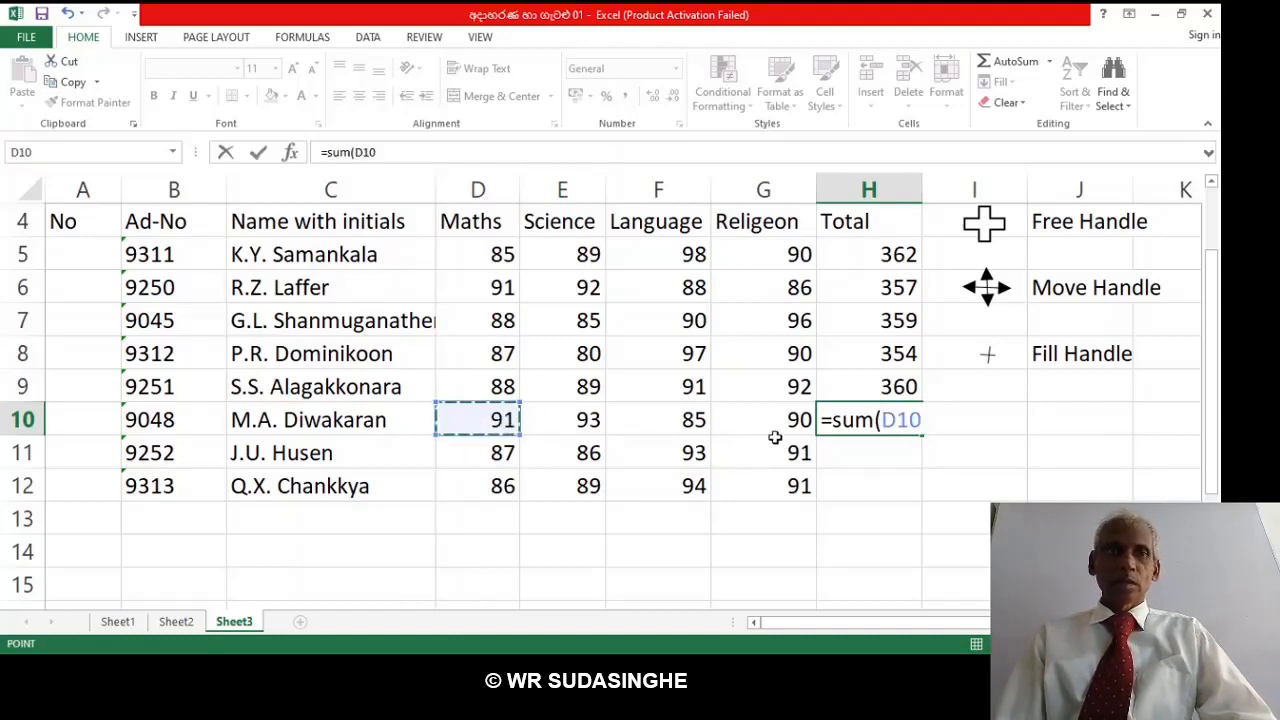
key(F8)
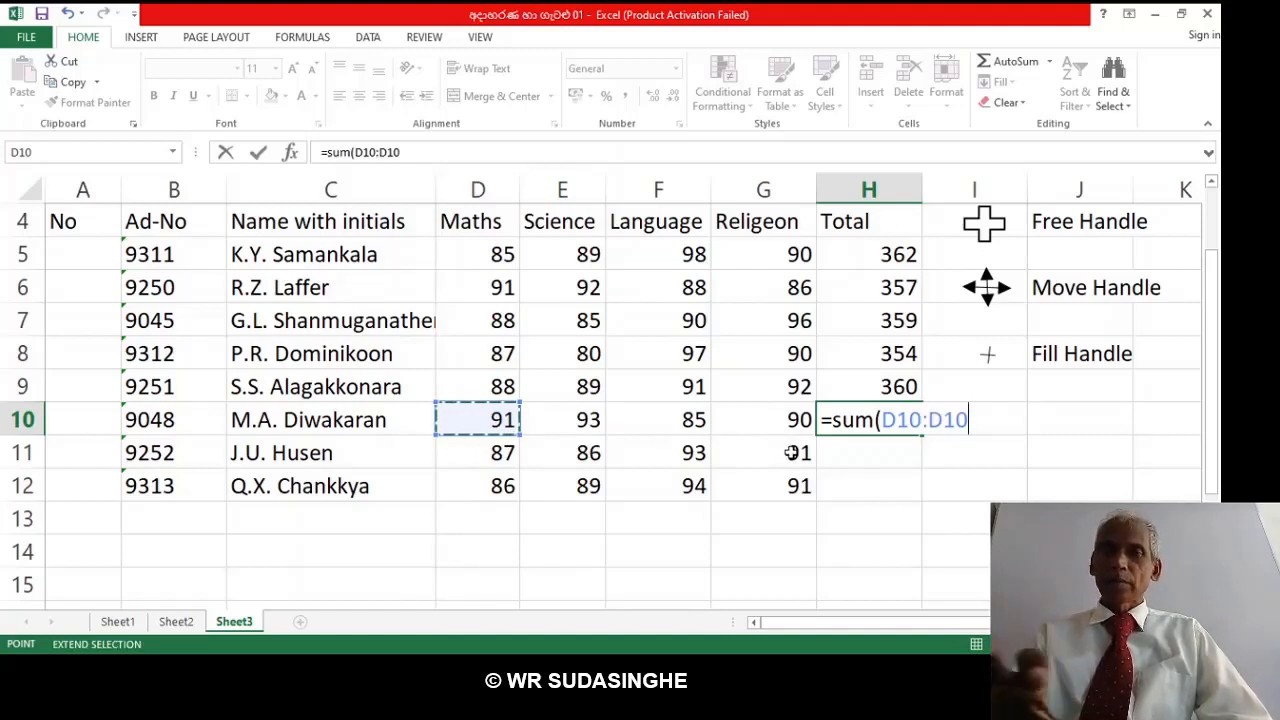
key(BackSpace)
key(BackSpace)
key(BackSpace)
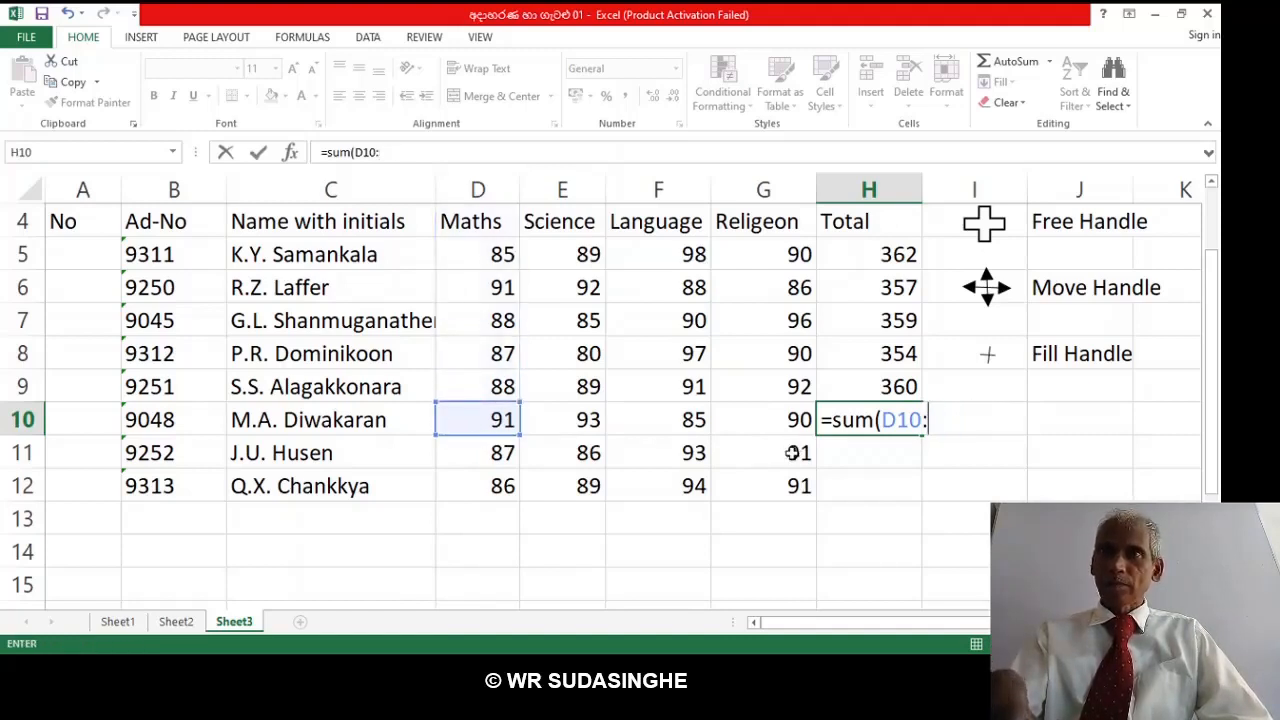
click(768, 421)
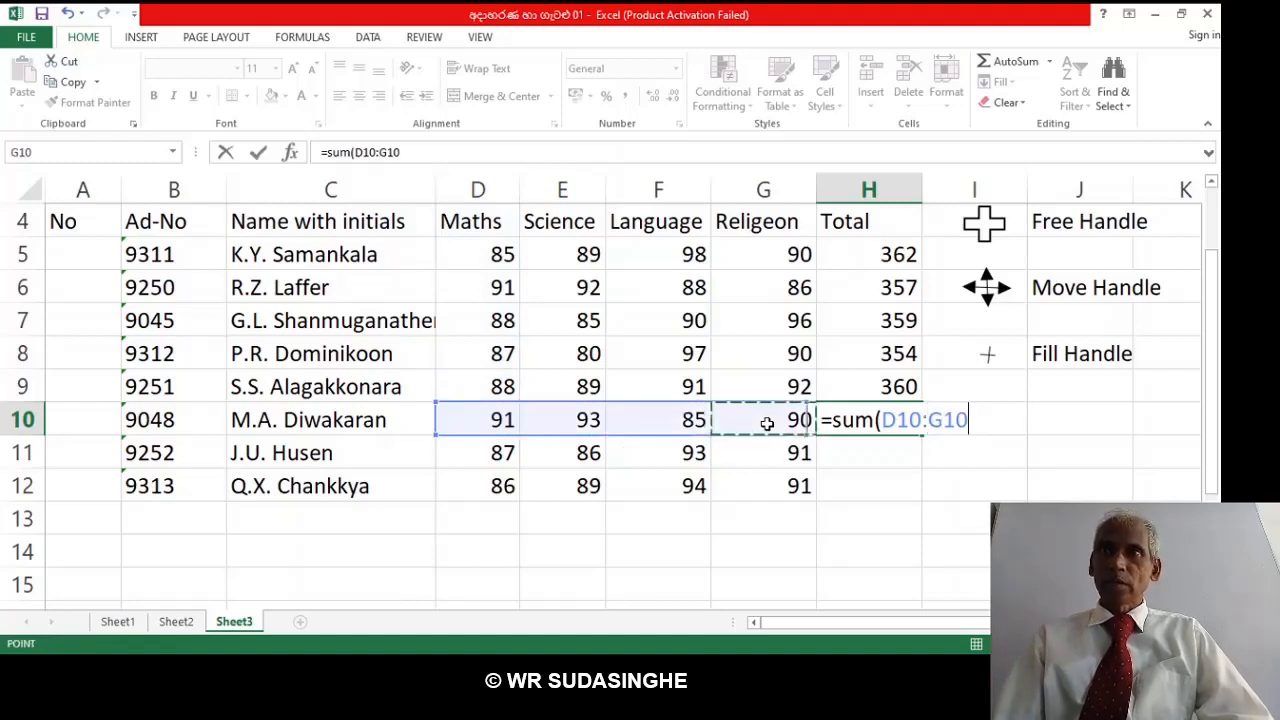
text())
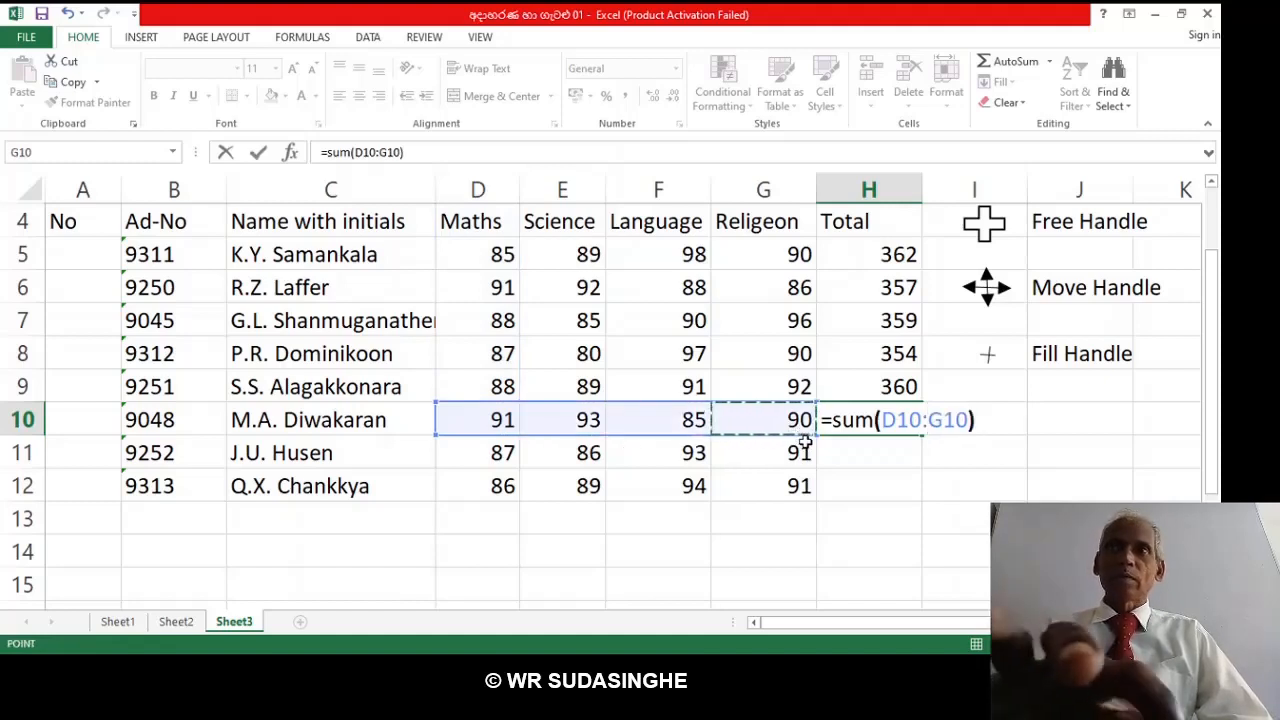
key(Return)
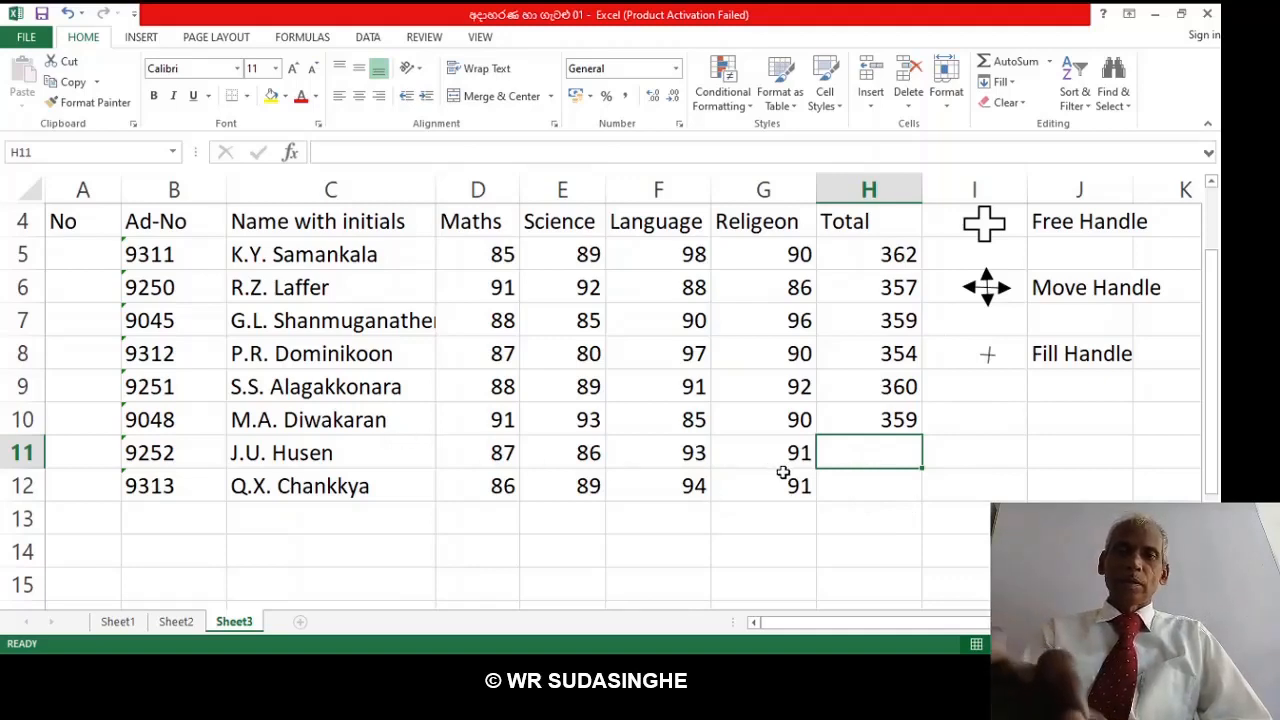
Total the seventh student's marks in H11 with =Sum(D11:G11), picking the range D11:G11 directly on the sheet.
text(=)
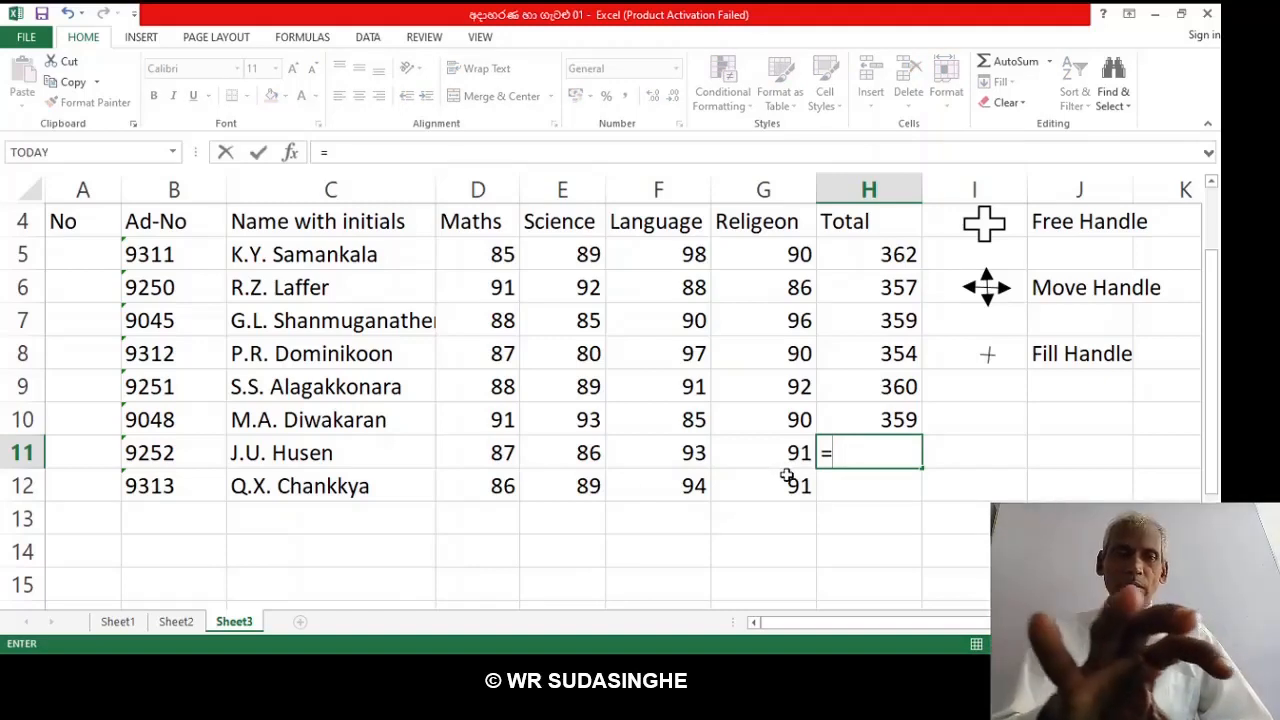
text(S)
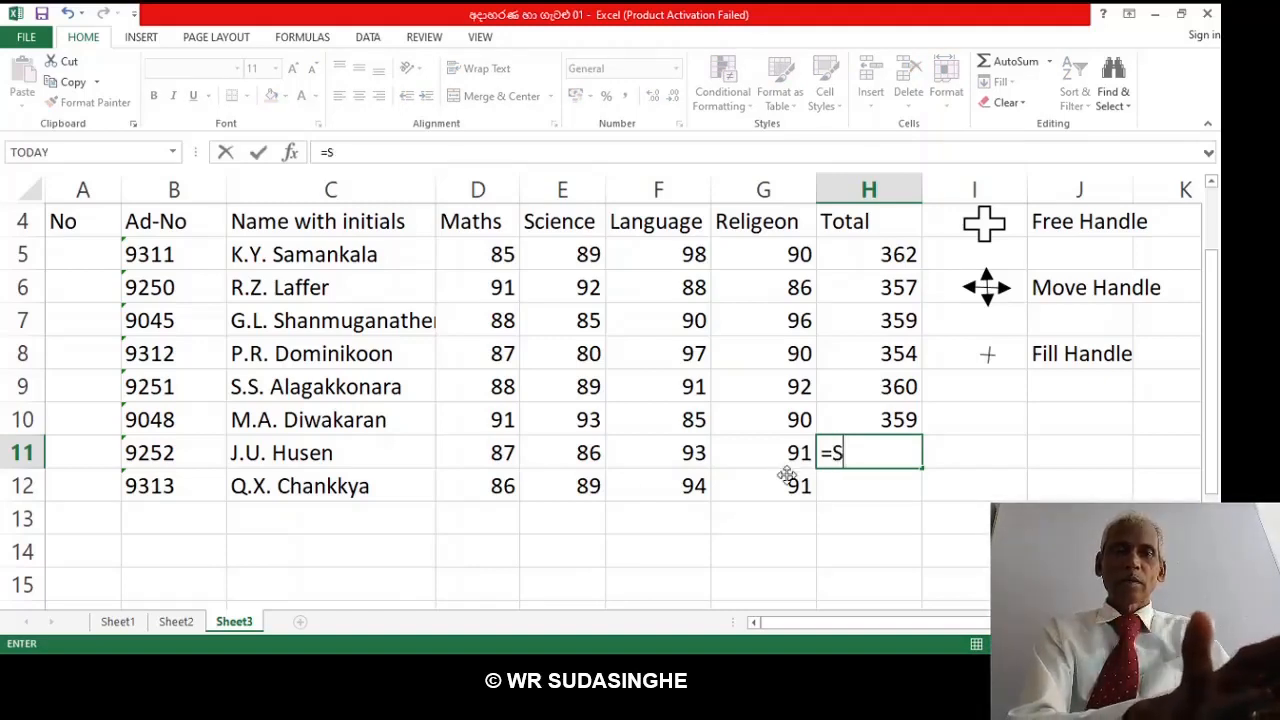
text(u)
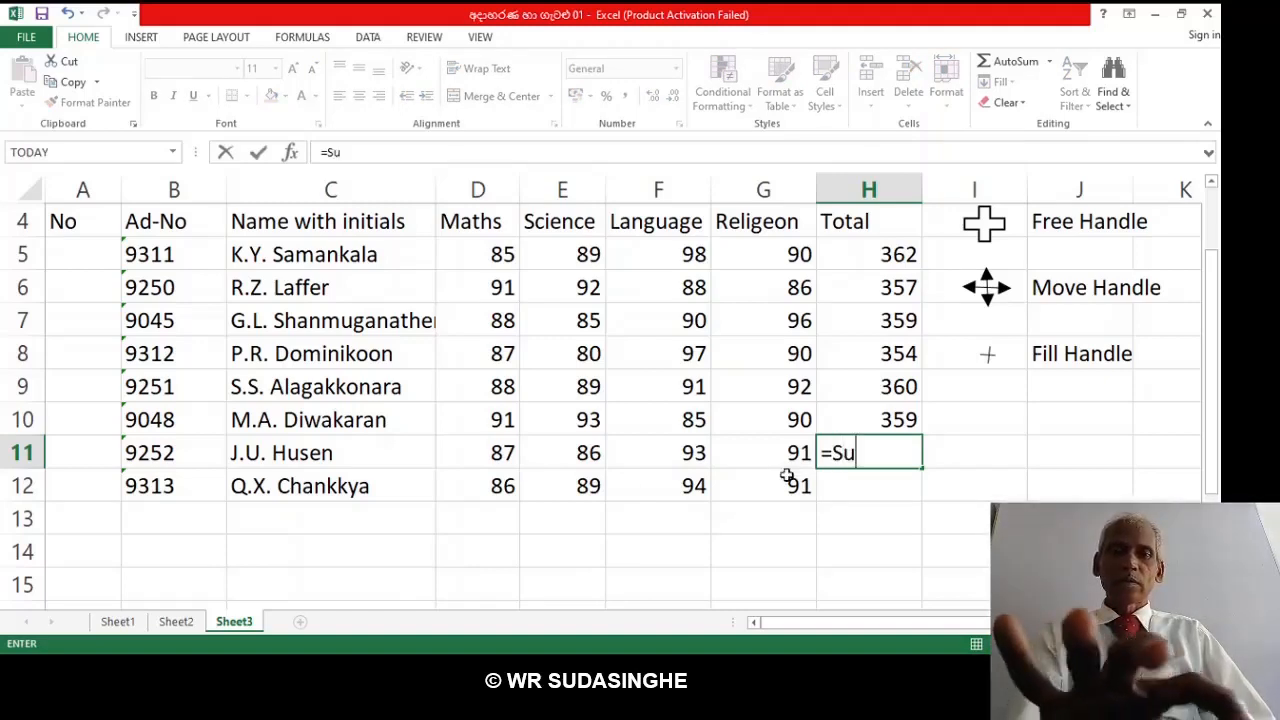
text(m)
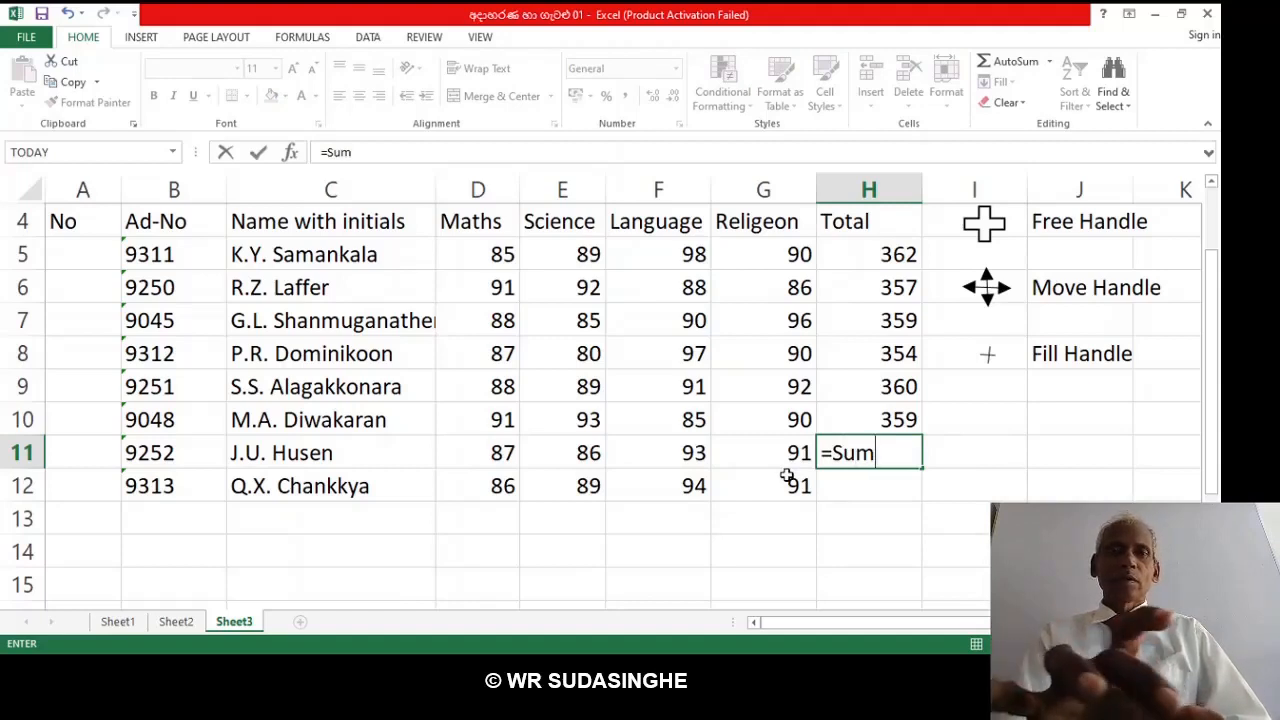
text(()
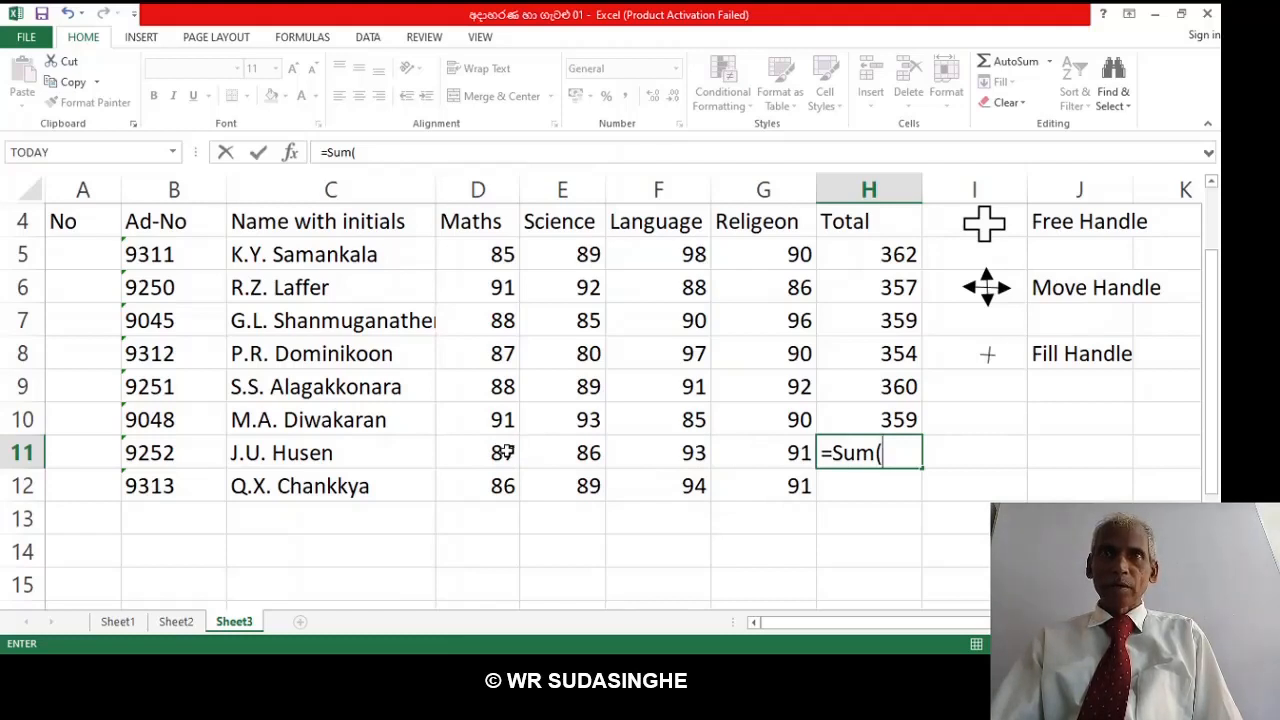
drag(506, 452, 736, 452)
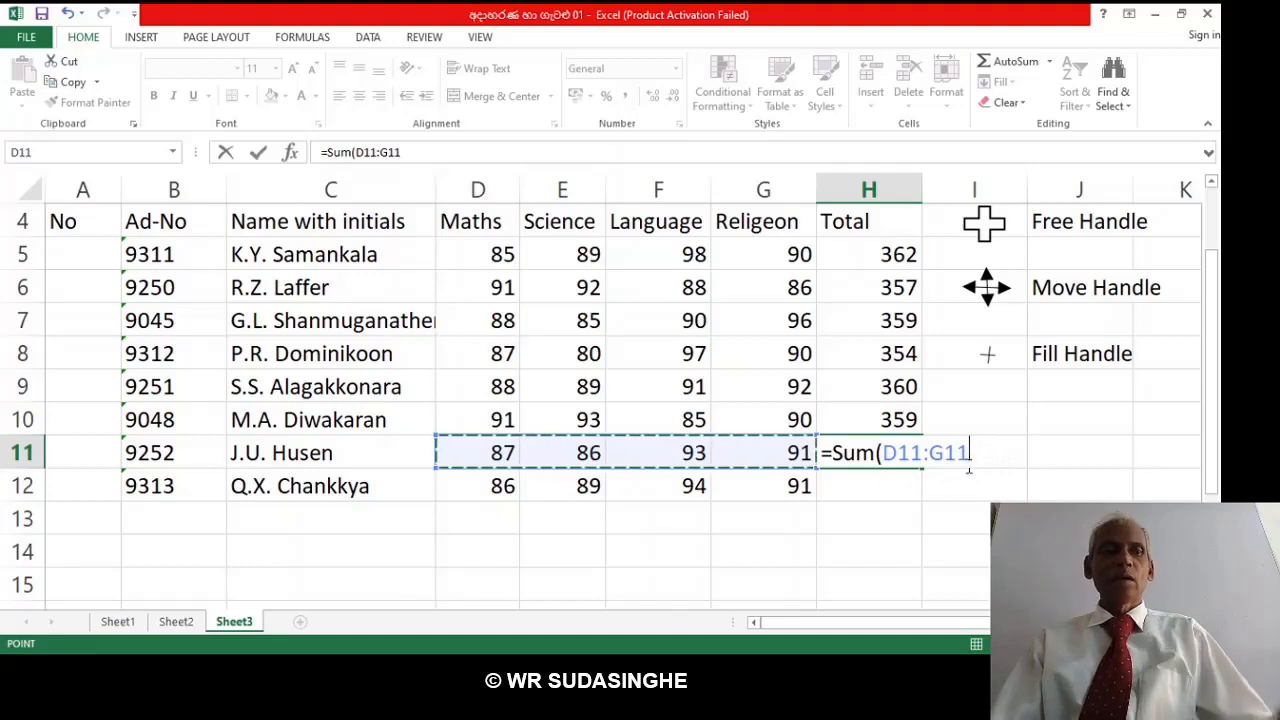
text())
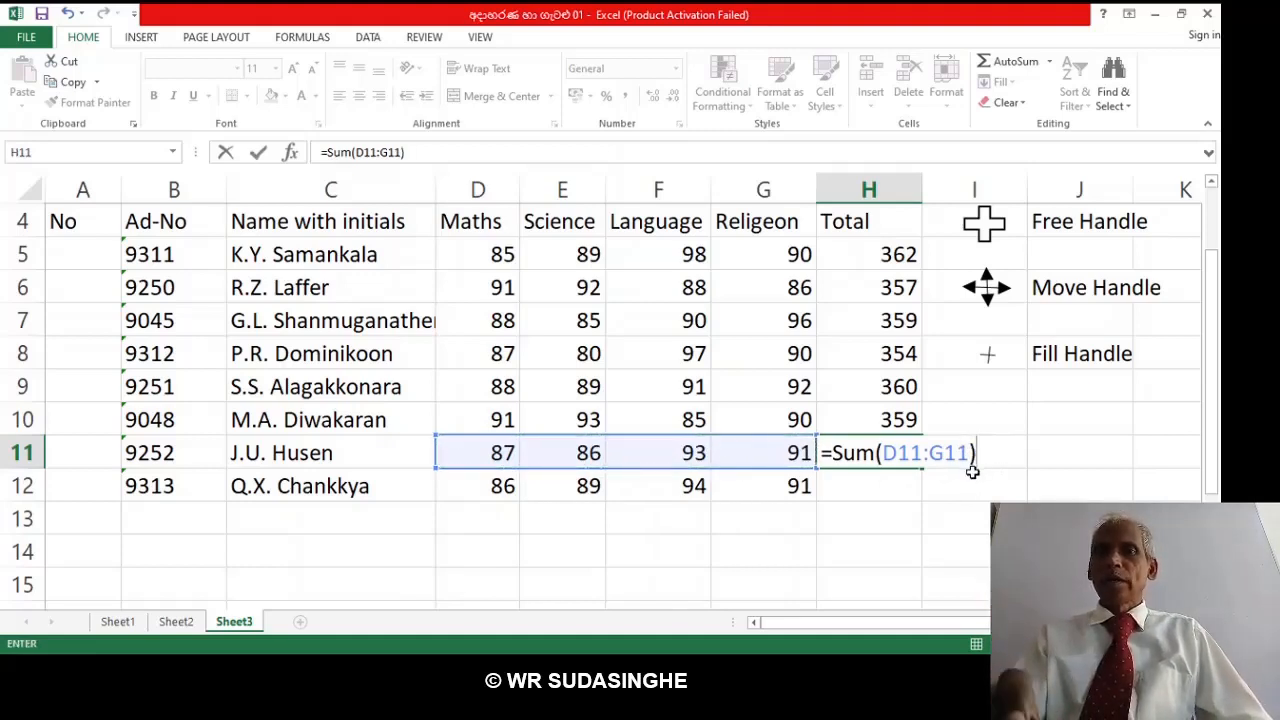
key(Return)
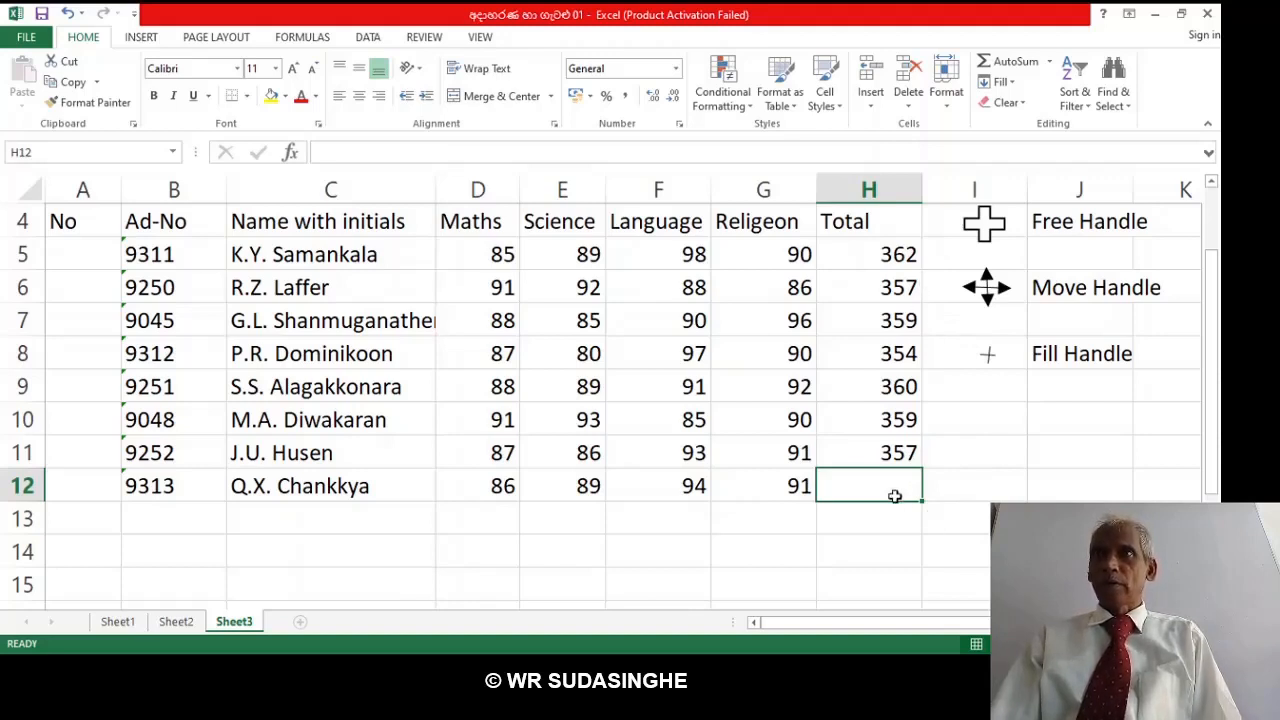
Check the formula in H5 and enter the label "Formula" in J14.
click(882, 257)
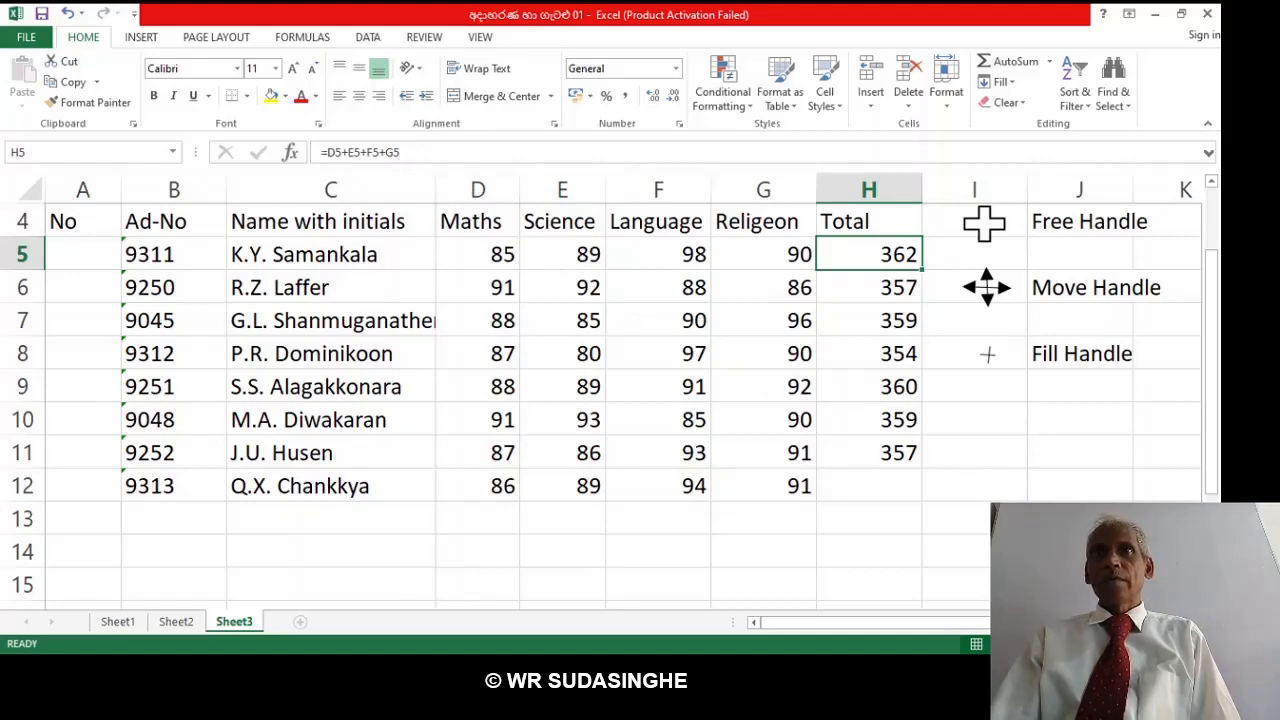
click(1080, 551)
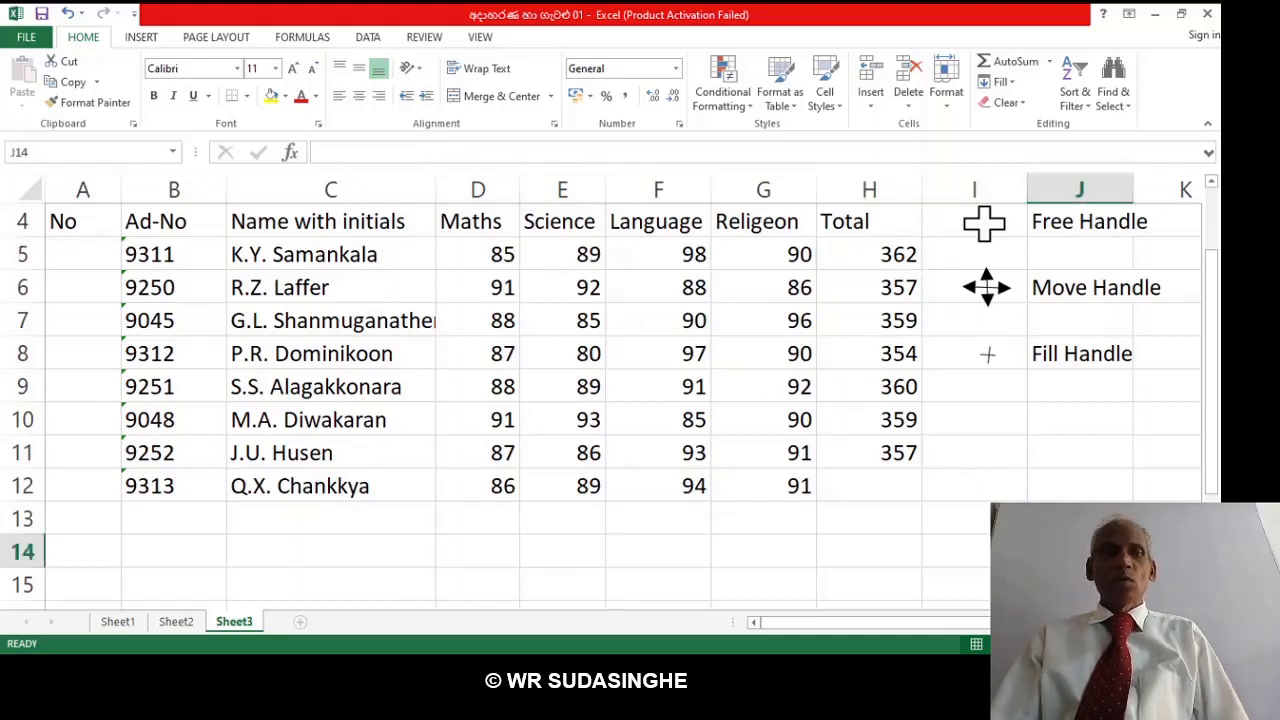
text(F)
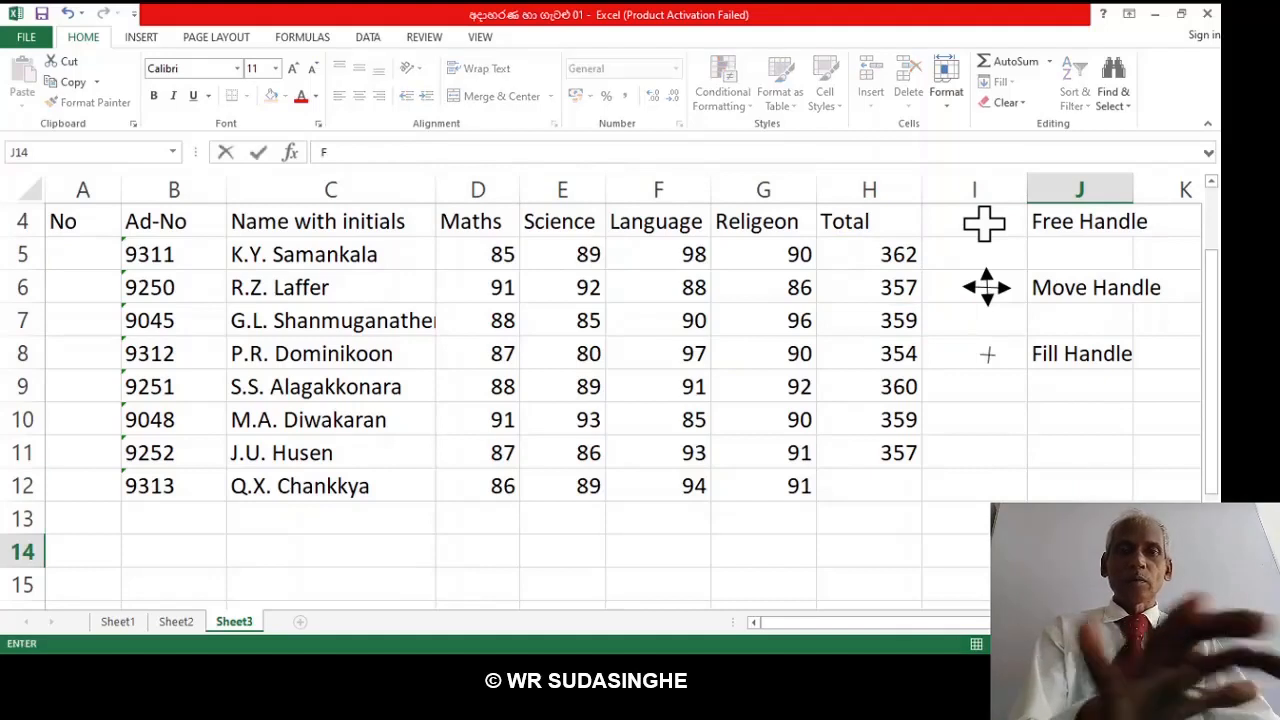
text(o)
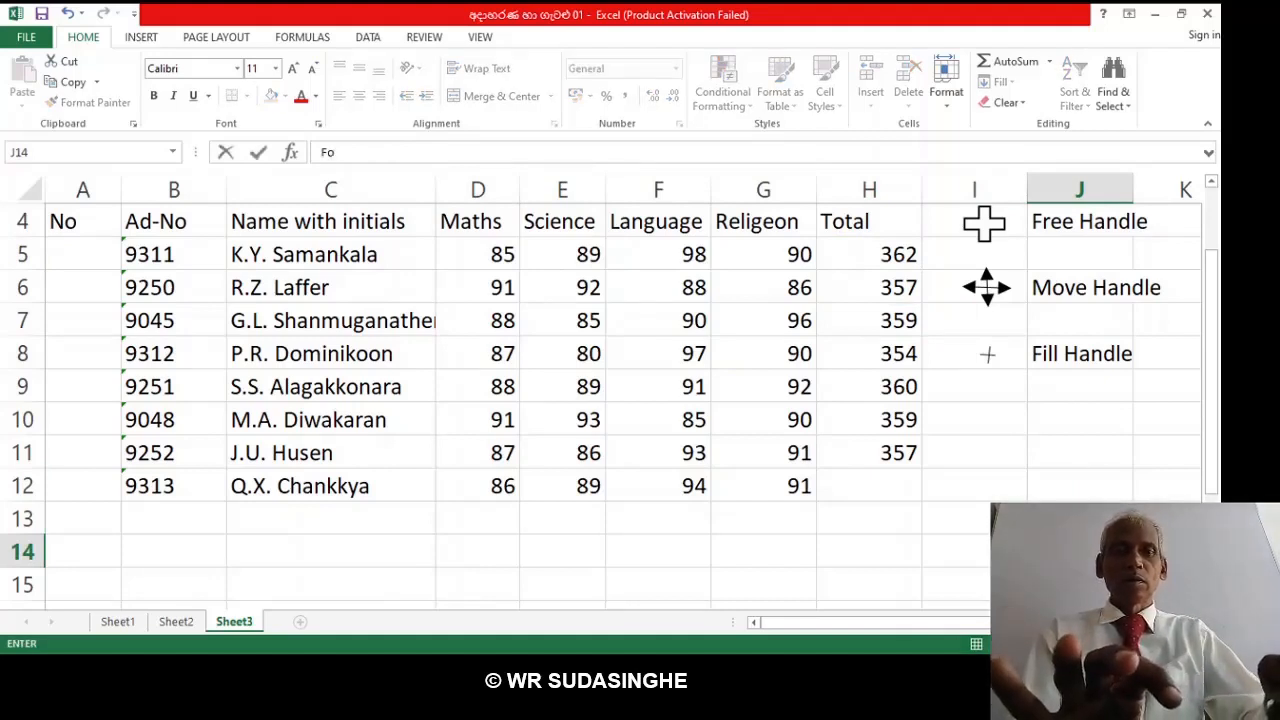
text(rmul)
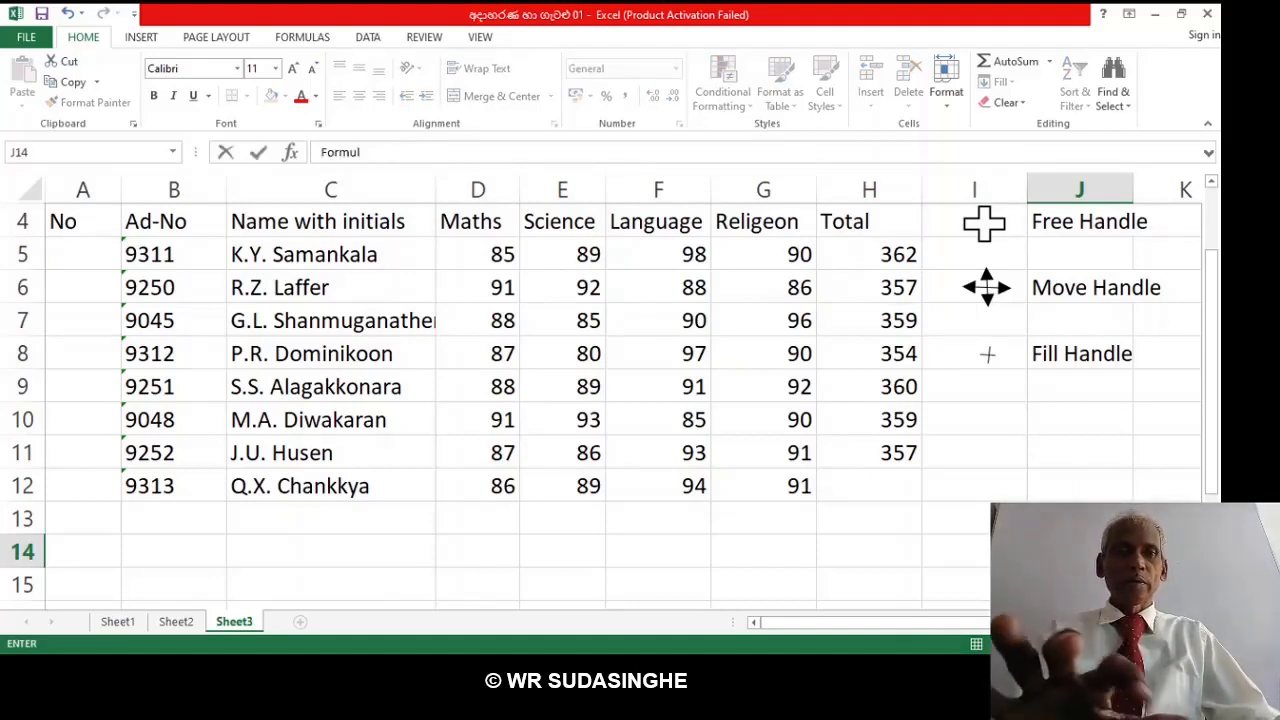
text(a)
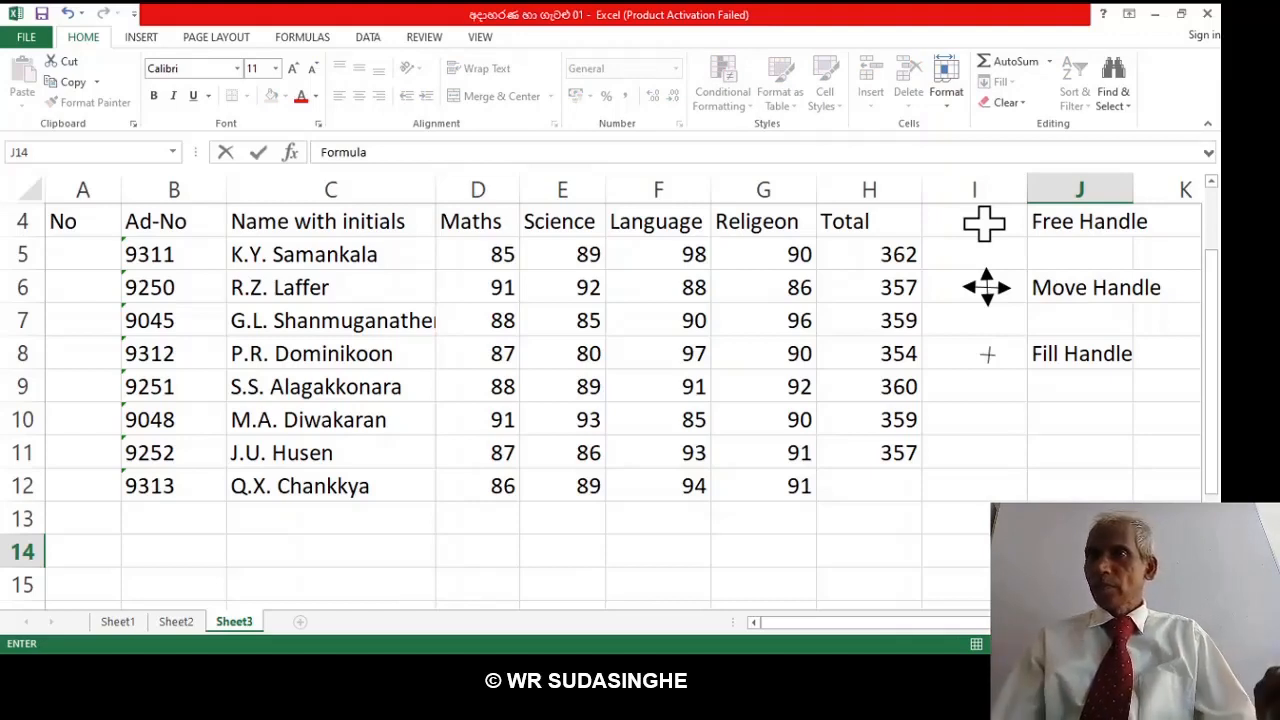
click(1073, 506)
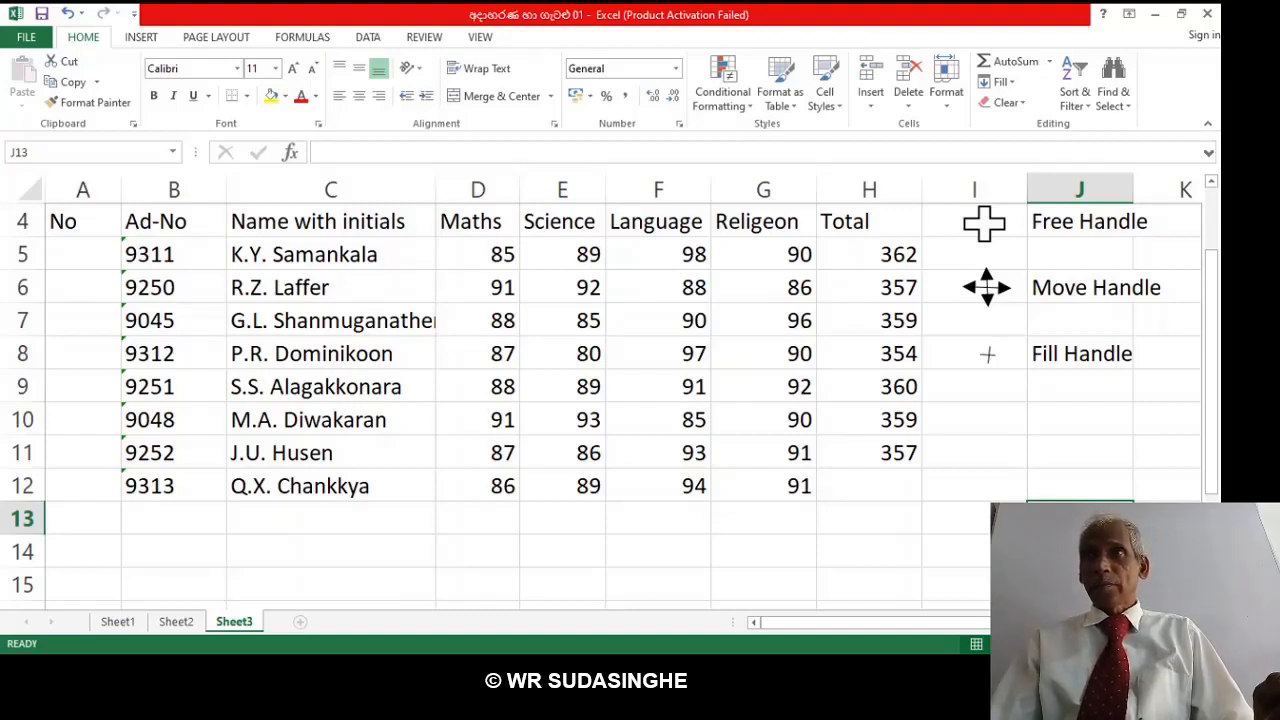
click(1079, 585)
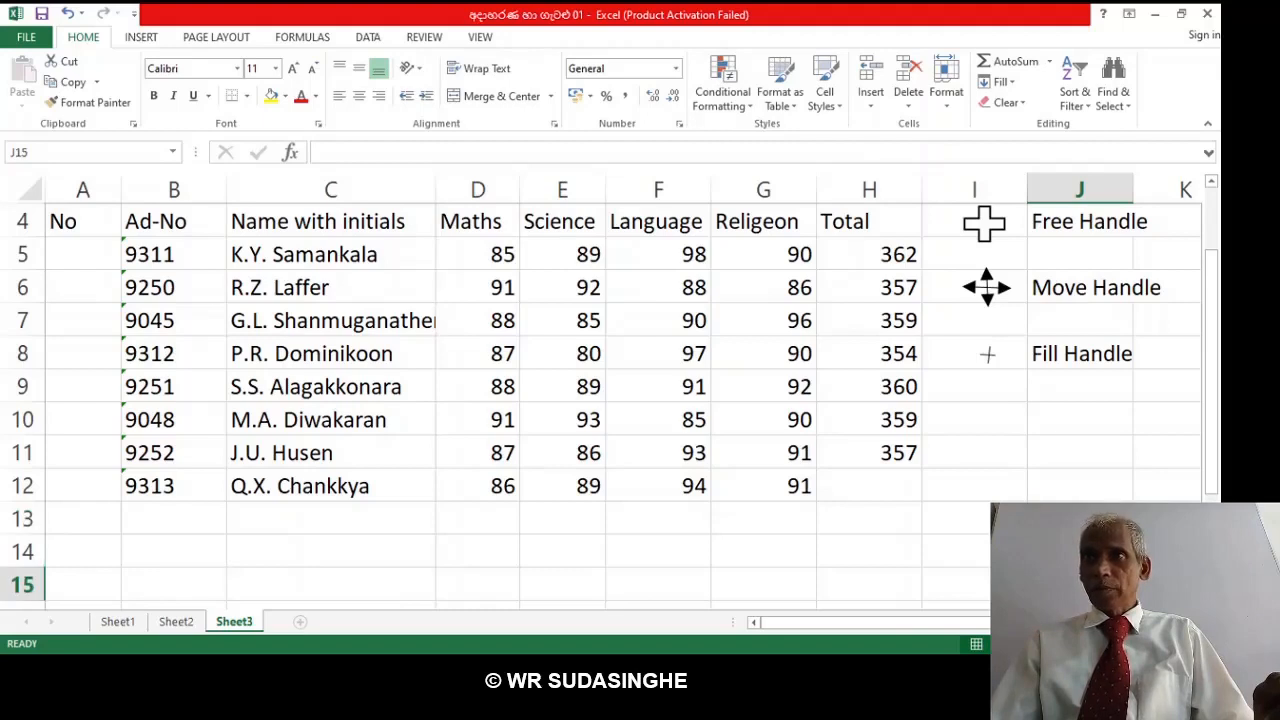
click(1079, 551)
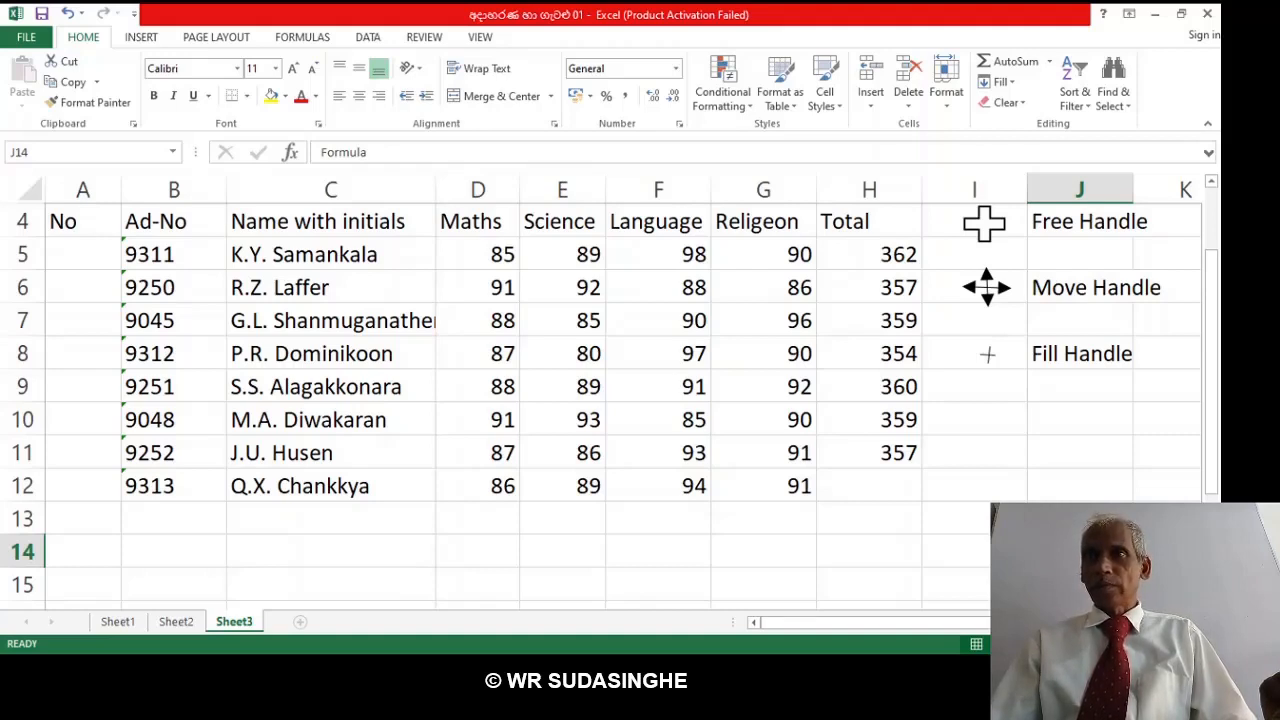
Enter the Sinhala word for formula in K14, beside the Formula label.
key(Right)
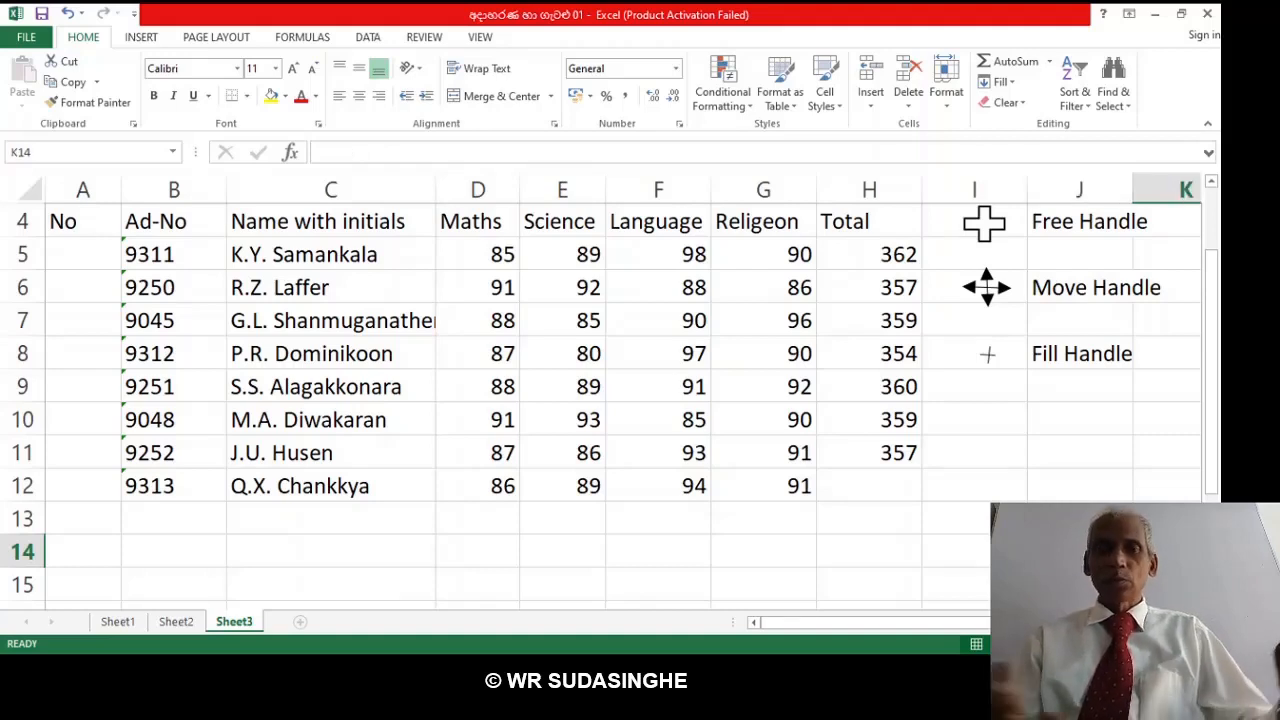
text(ස)
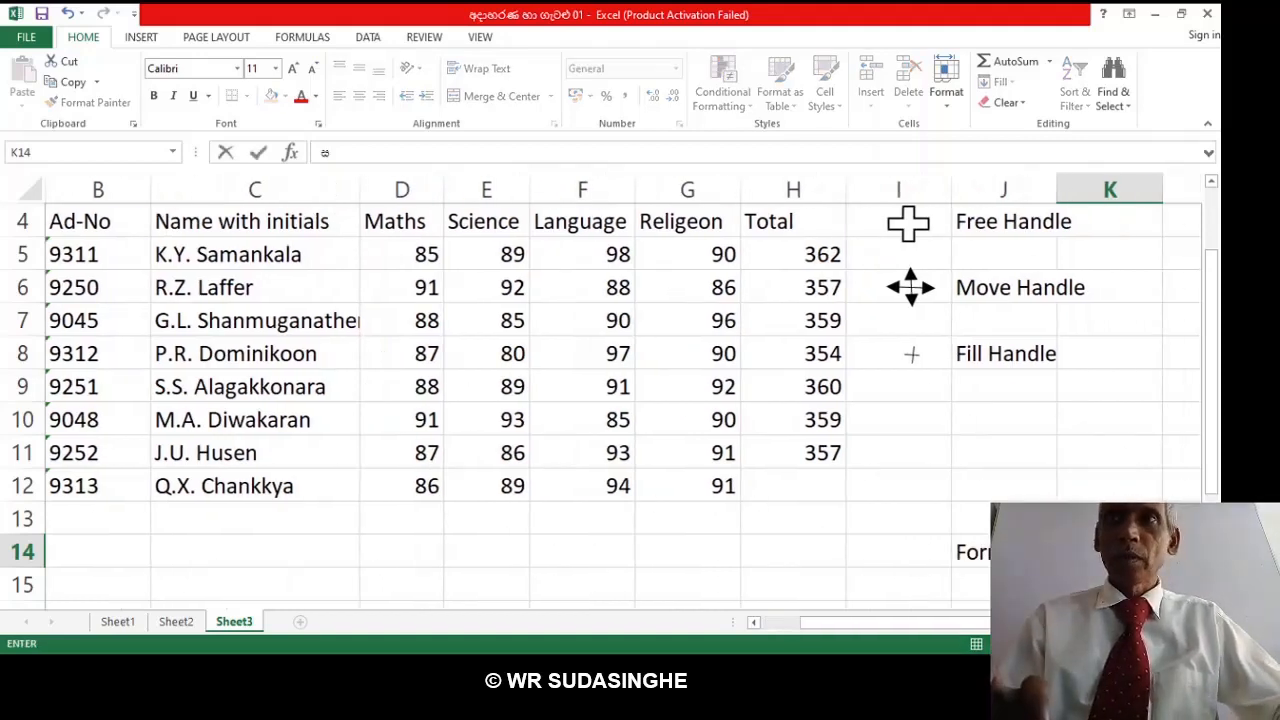
text(ූත)
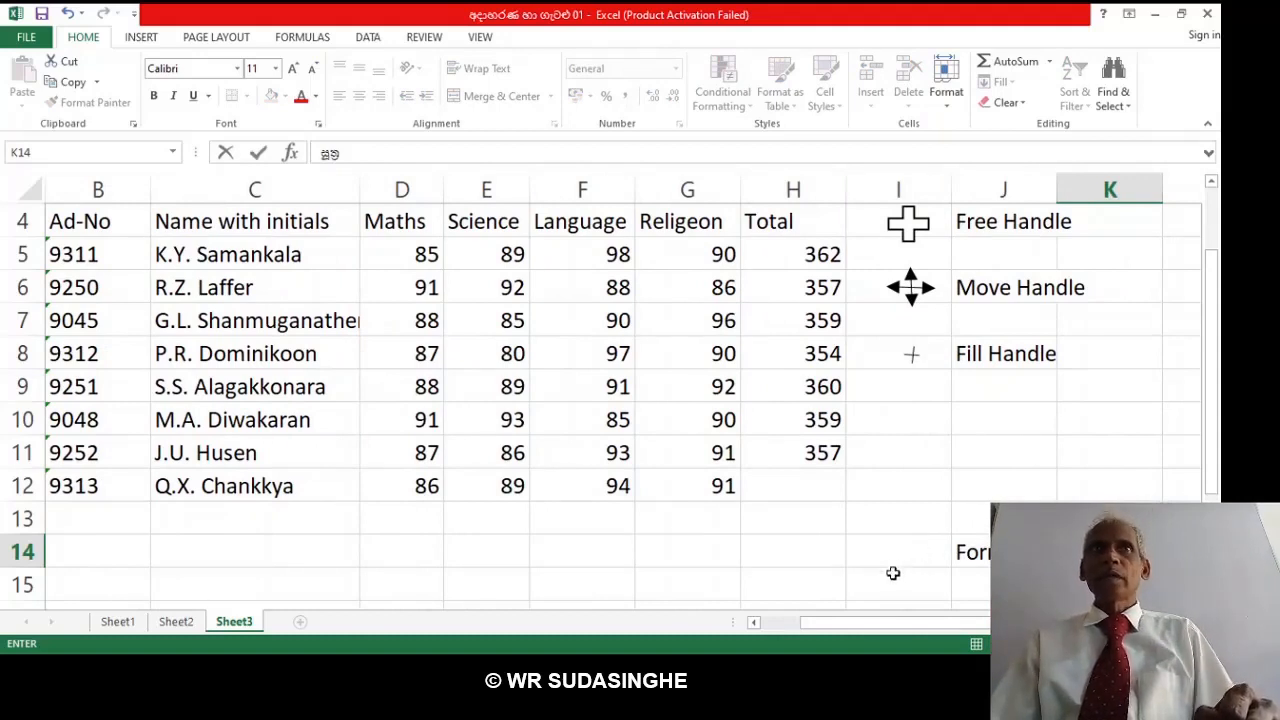
click(968, 587)
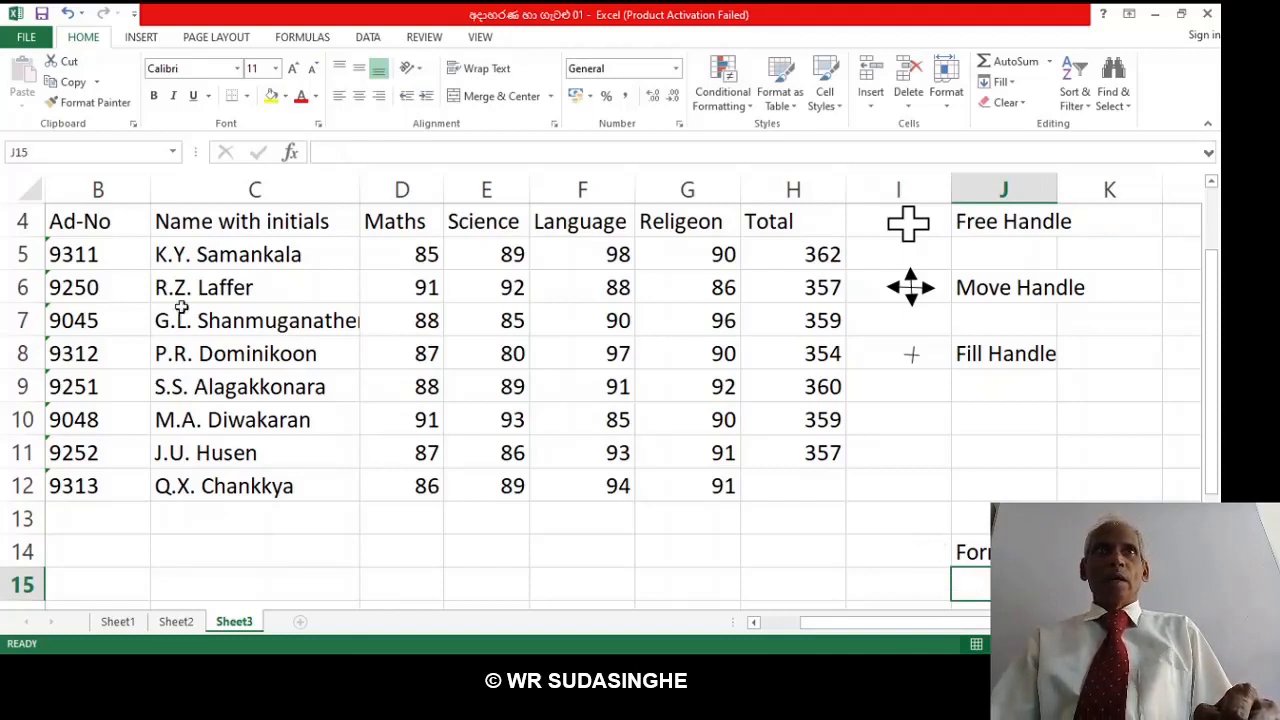
Return to the marks table and compare the formulas behind the totals in H5, H6 and H7.
key(Left)
key(Left)
key(Left)
key(Left)
key(Left)
key(Left)
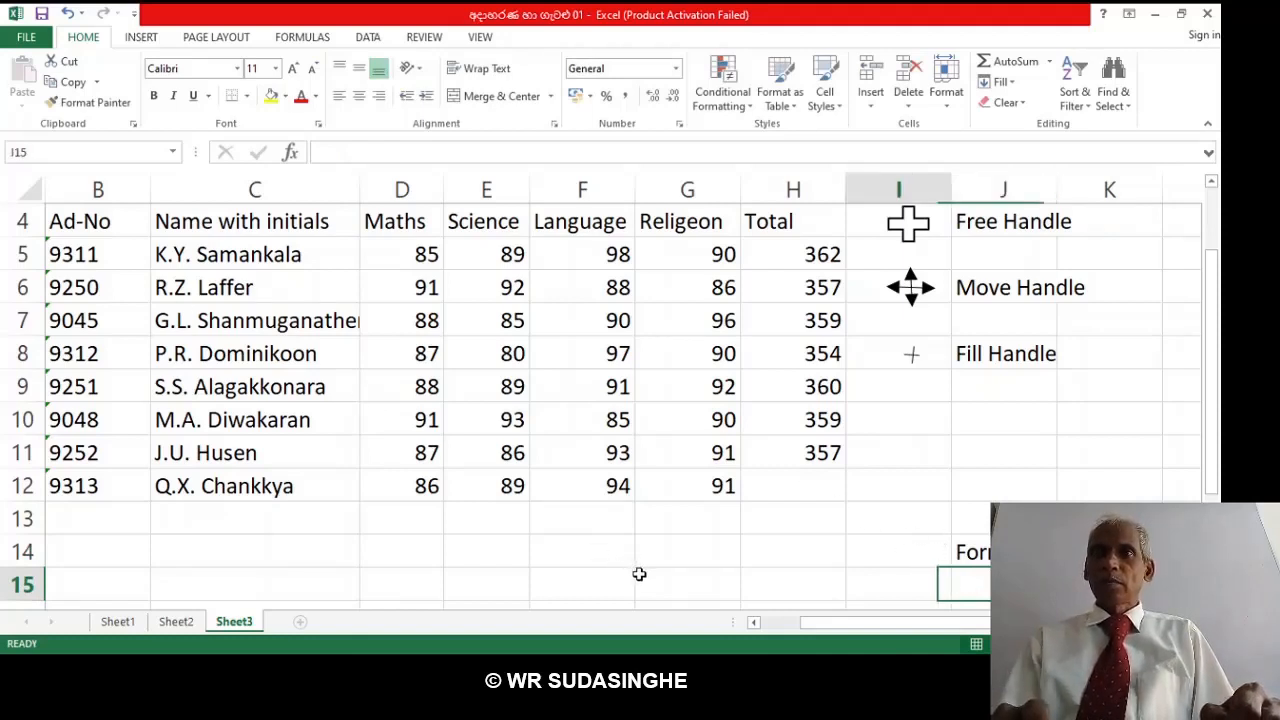
key(Left)
key(Left)
key(Left)
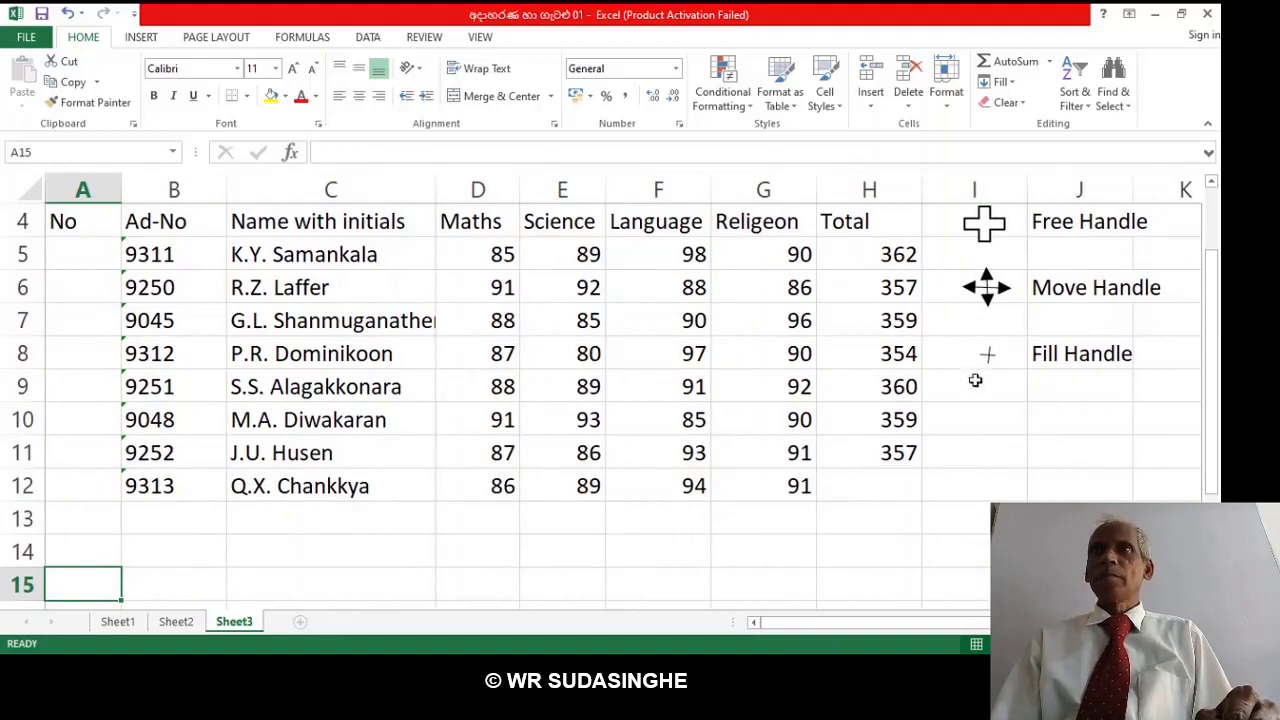
click(872, 258)
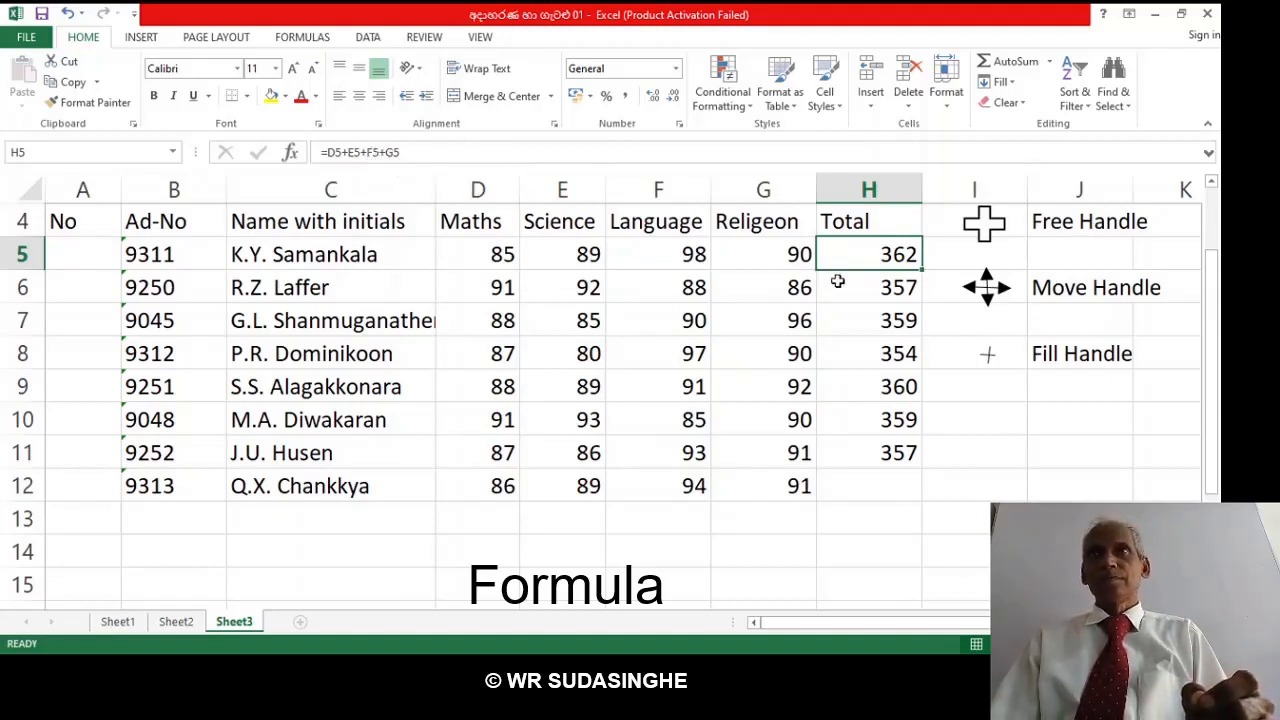
click(872, 289)
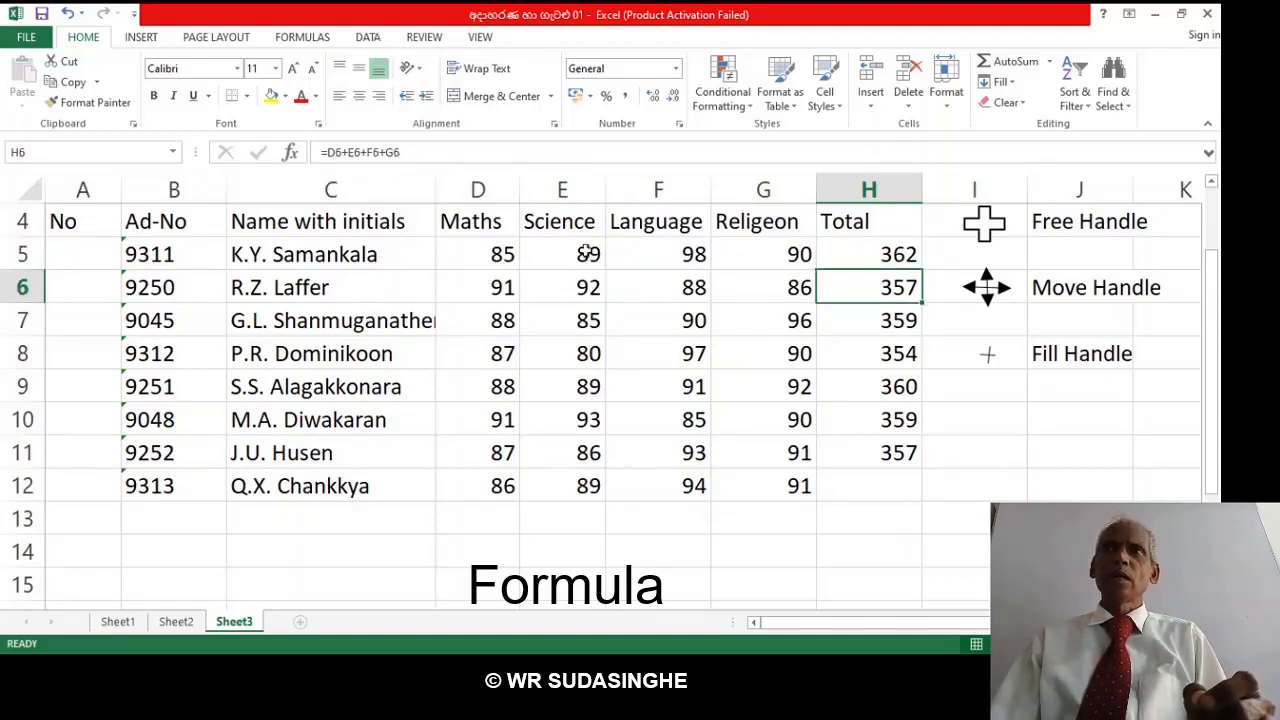
click(887, 324)
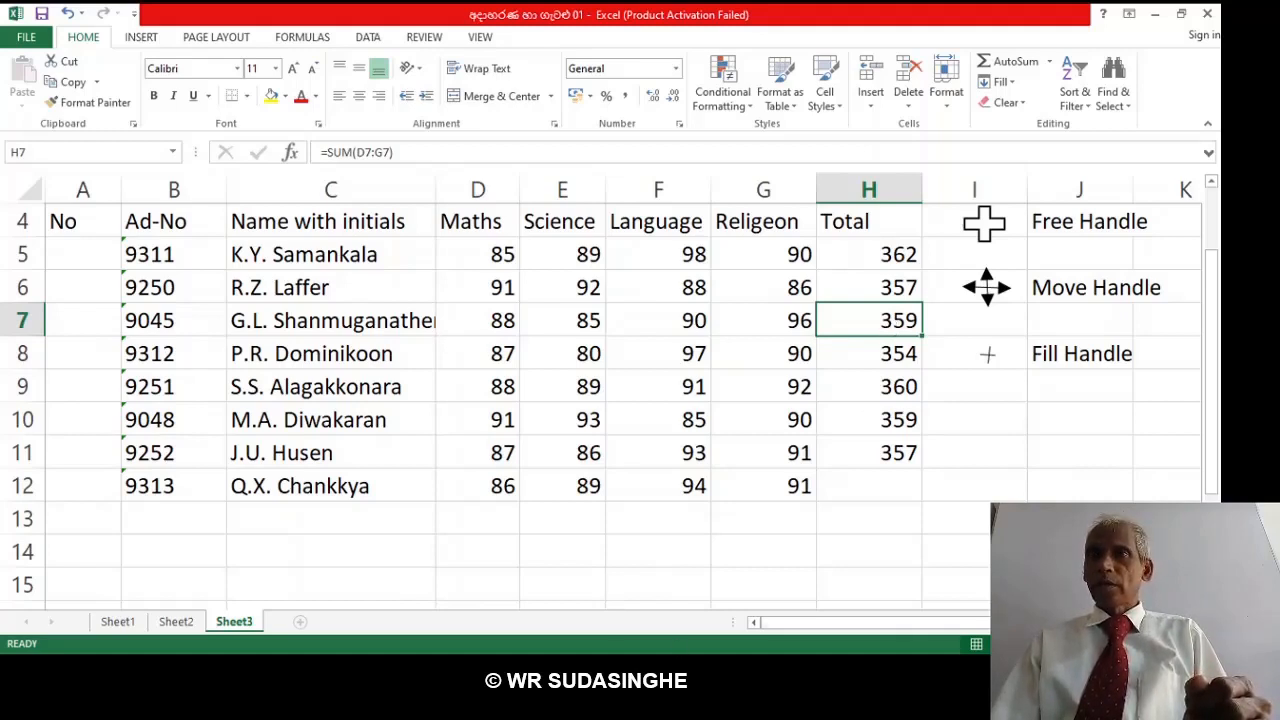
Enter the Sinhala word for function, "ශ්‍රිත", in K15.
click(1080, 585)
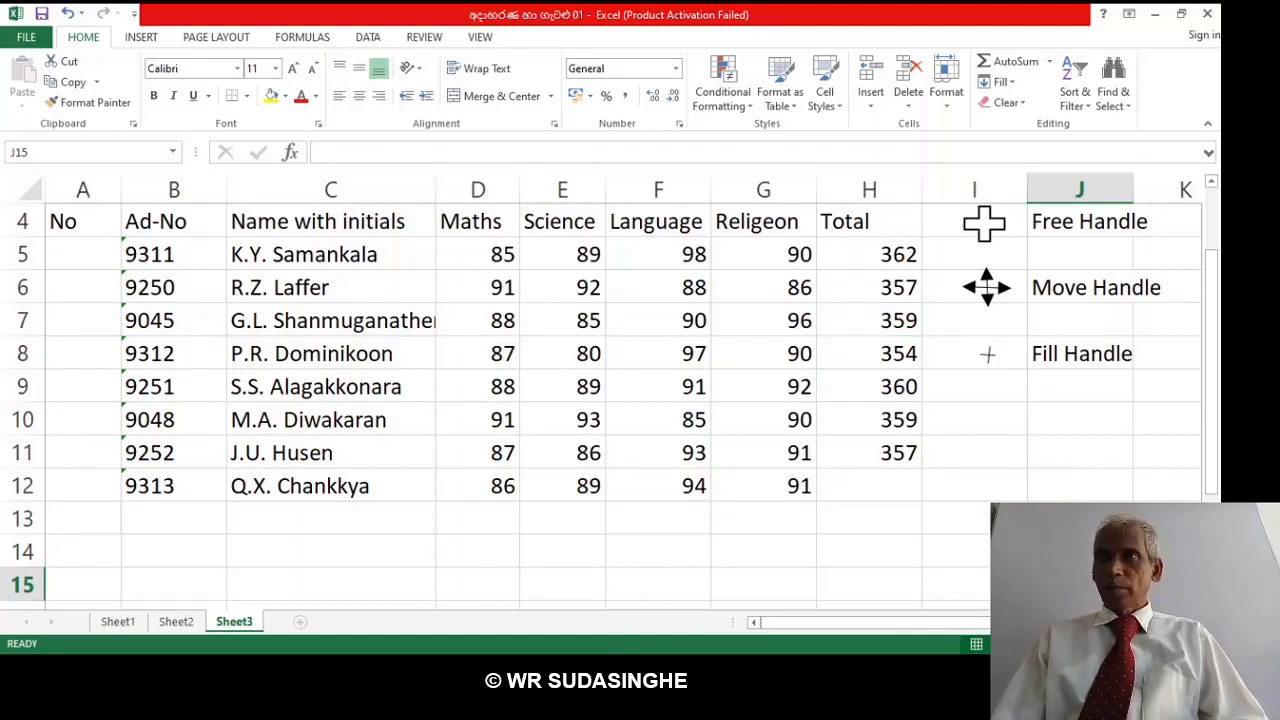
click(1185, 585)
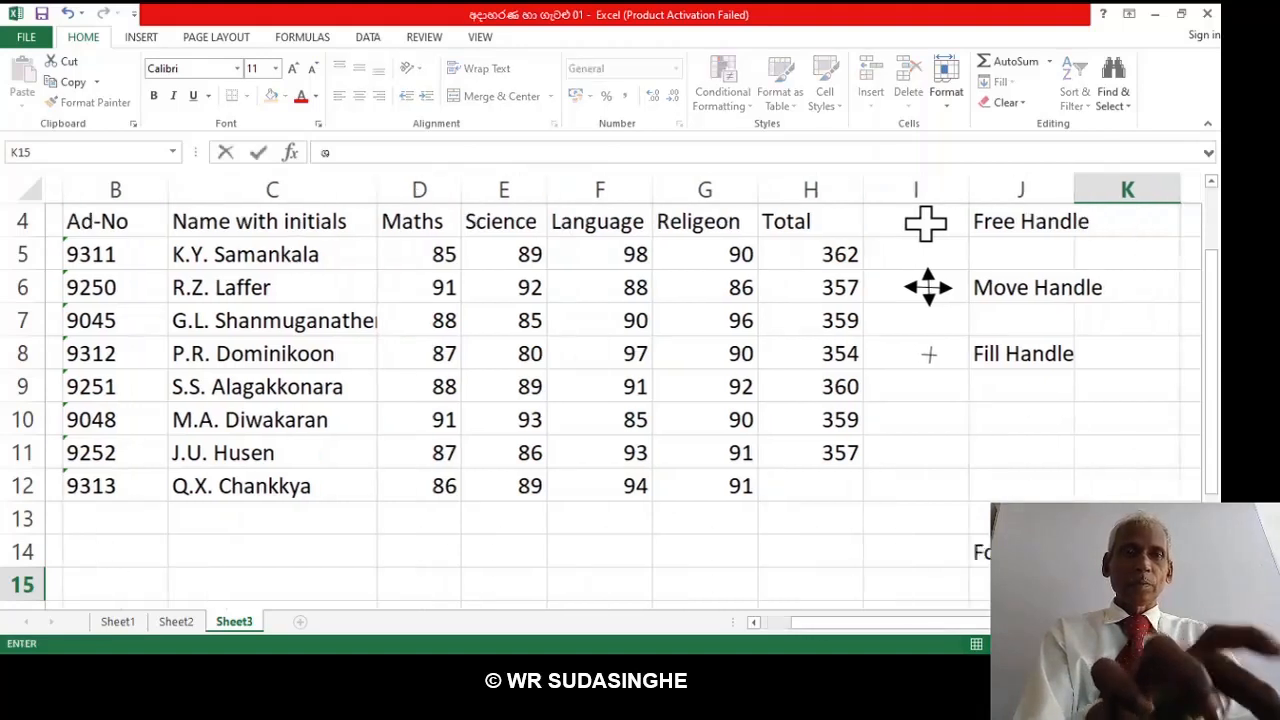
text(ශ)
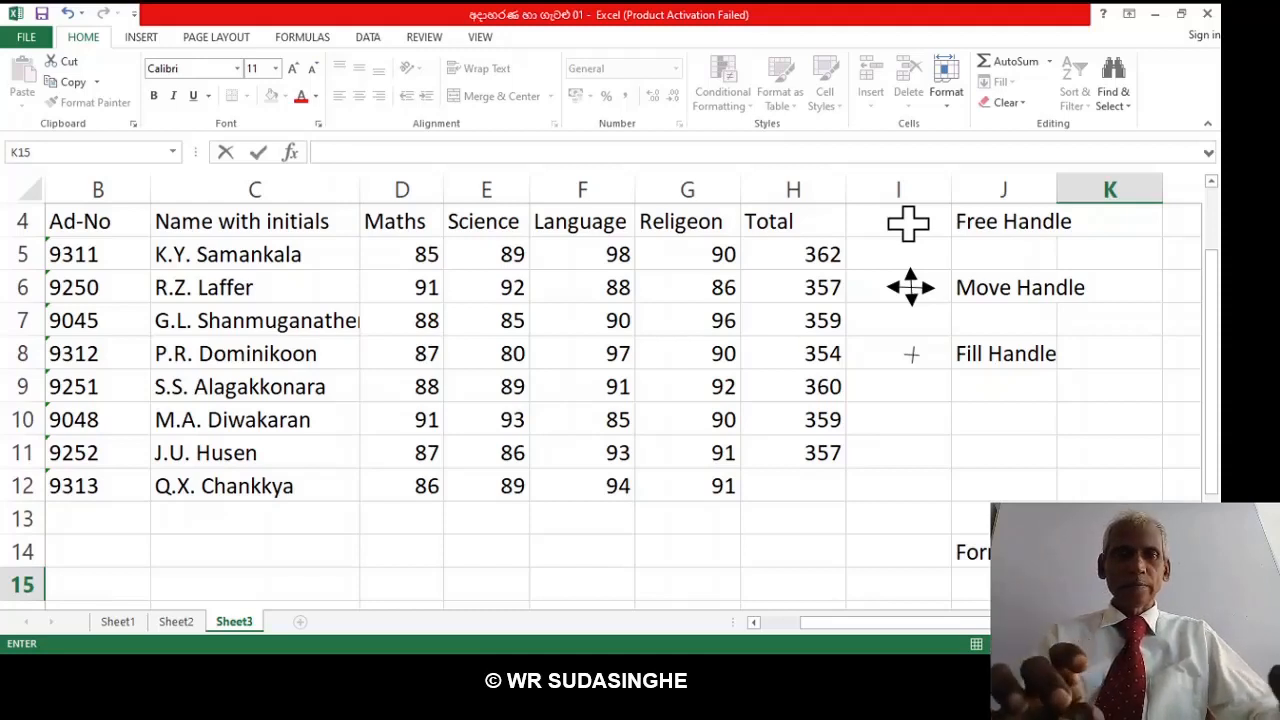
text(ශ්‍රිත)
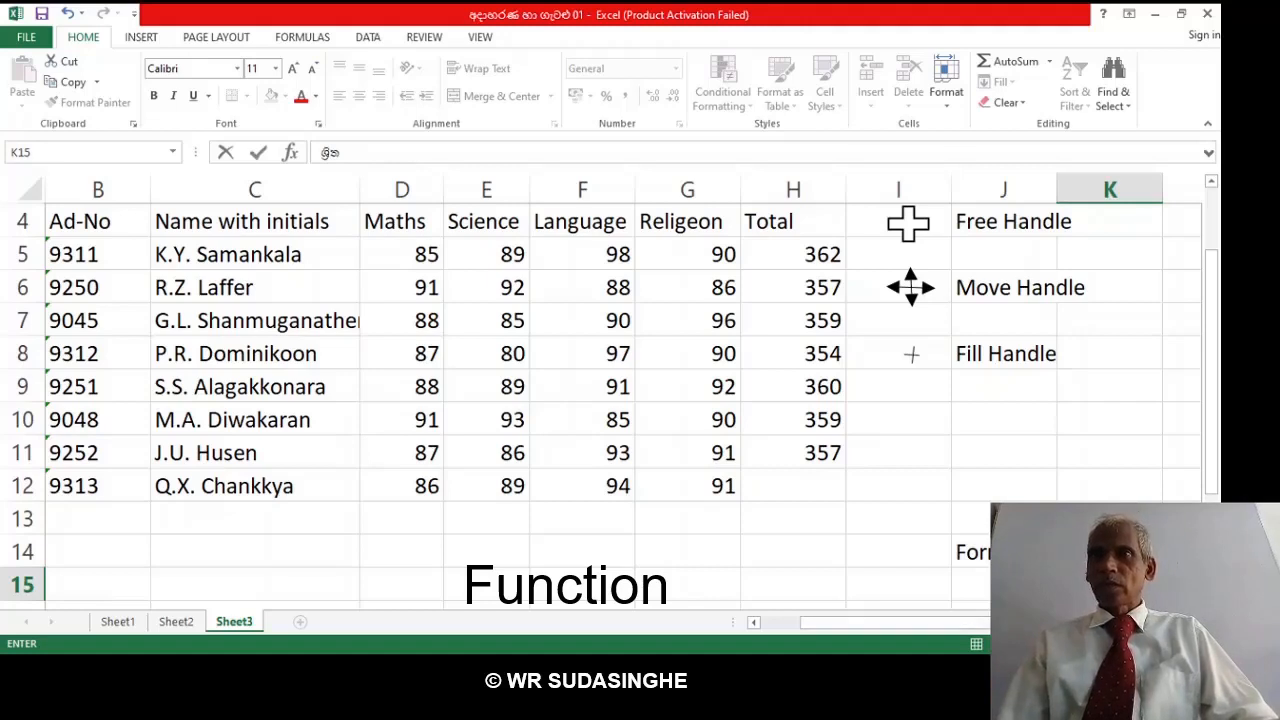
click(970, 585)
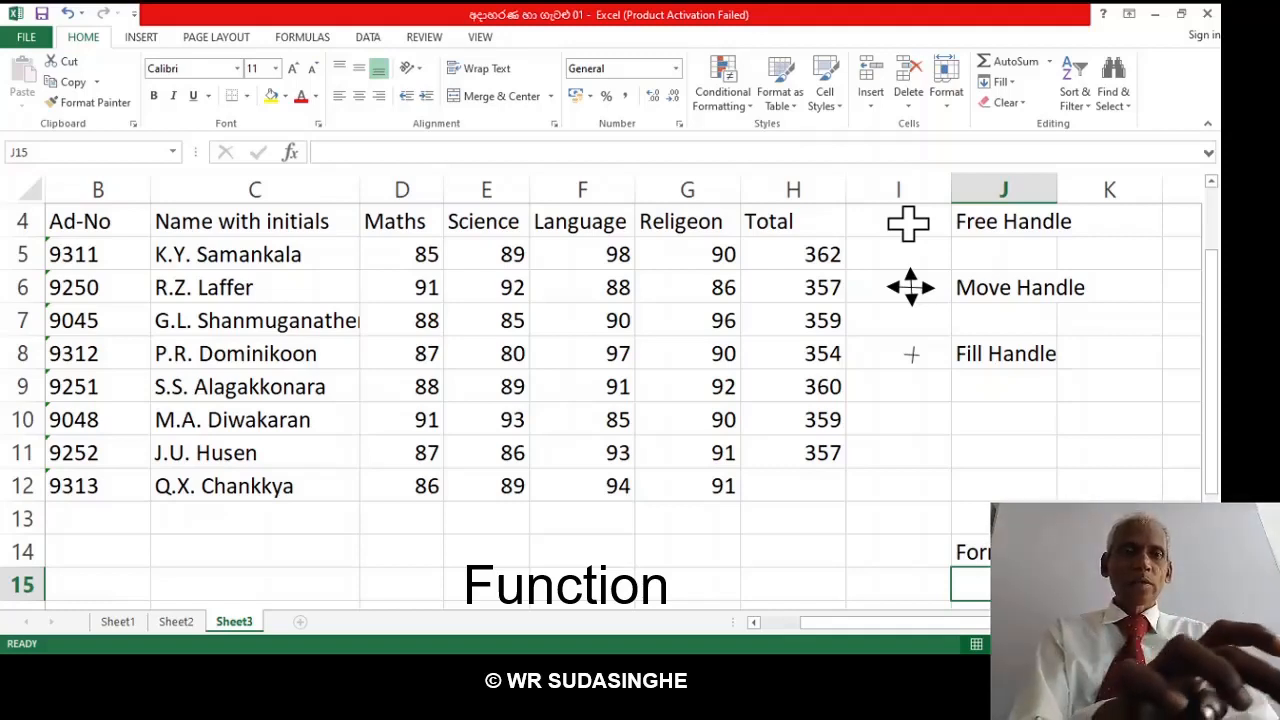
Enter the label "Function" in J15, directly under the Formula label.
text(Formula)
key(Escape)
text(Fun)
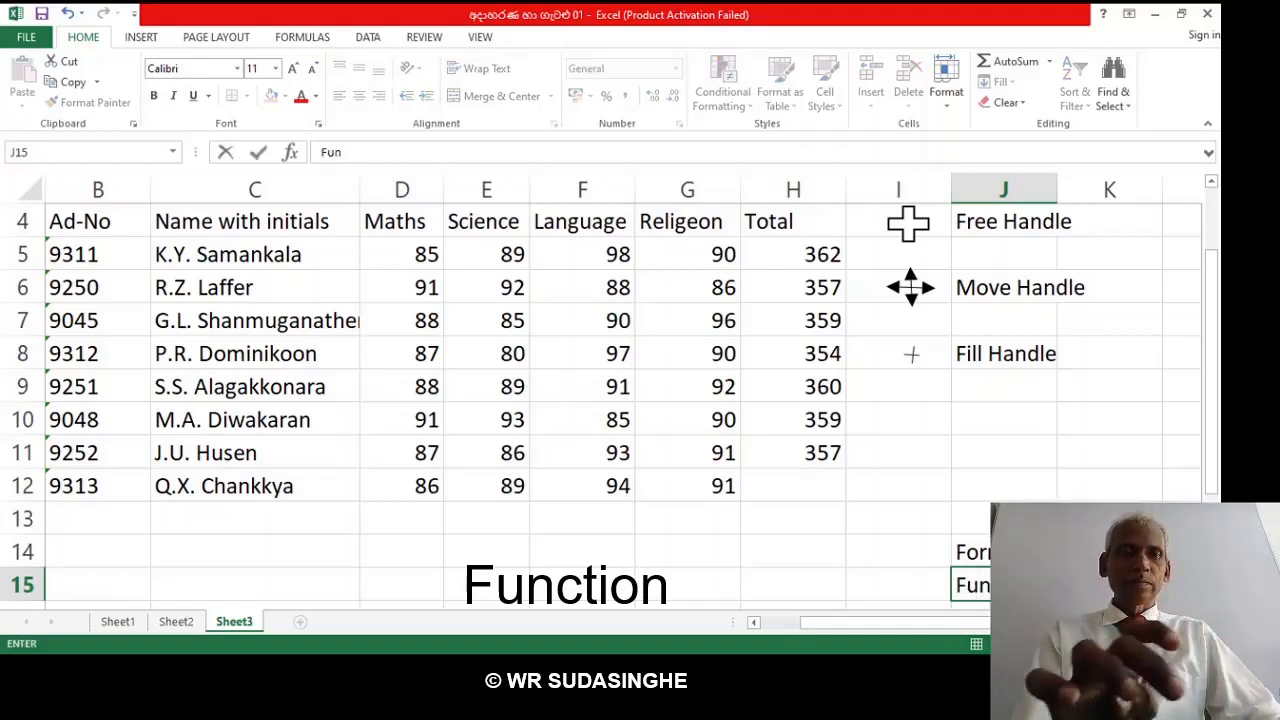
text(ct)
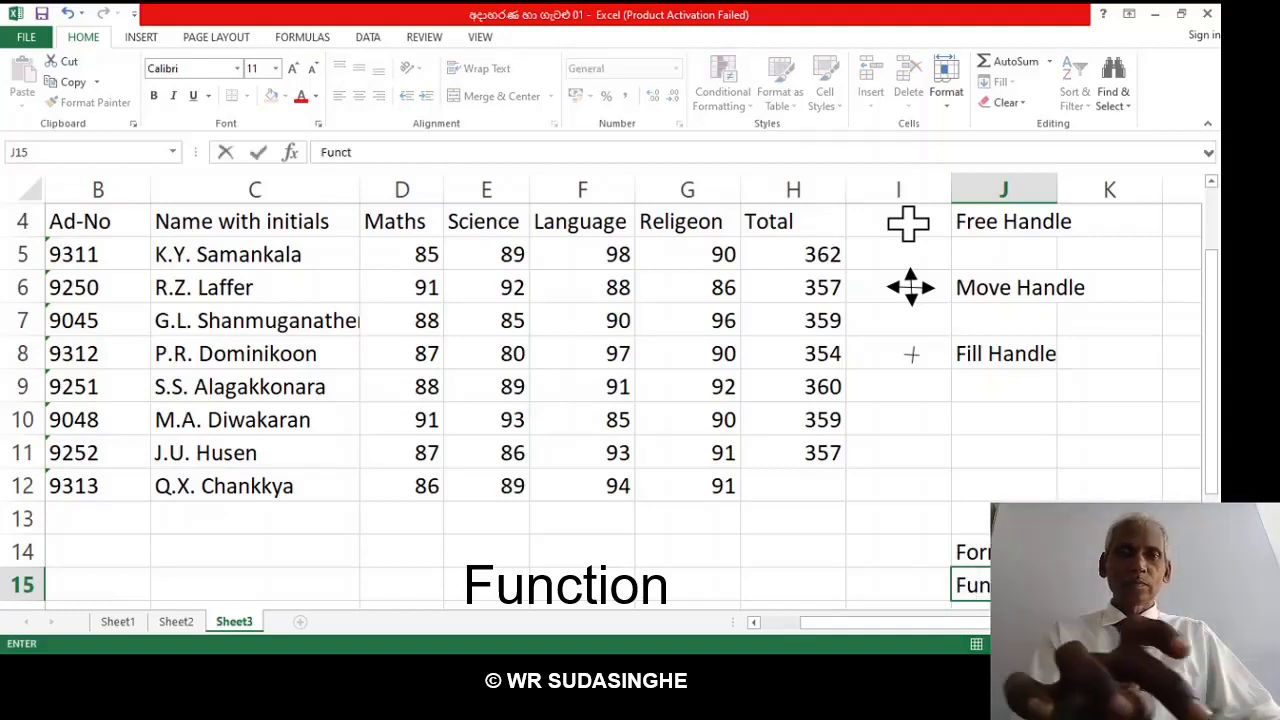
text(ion)
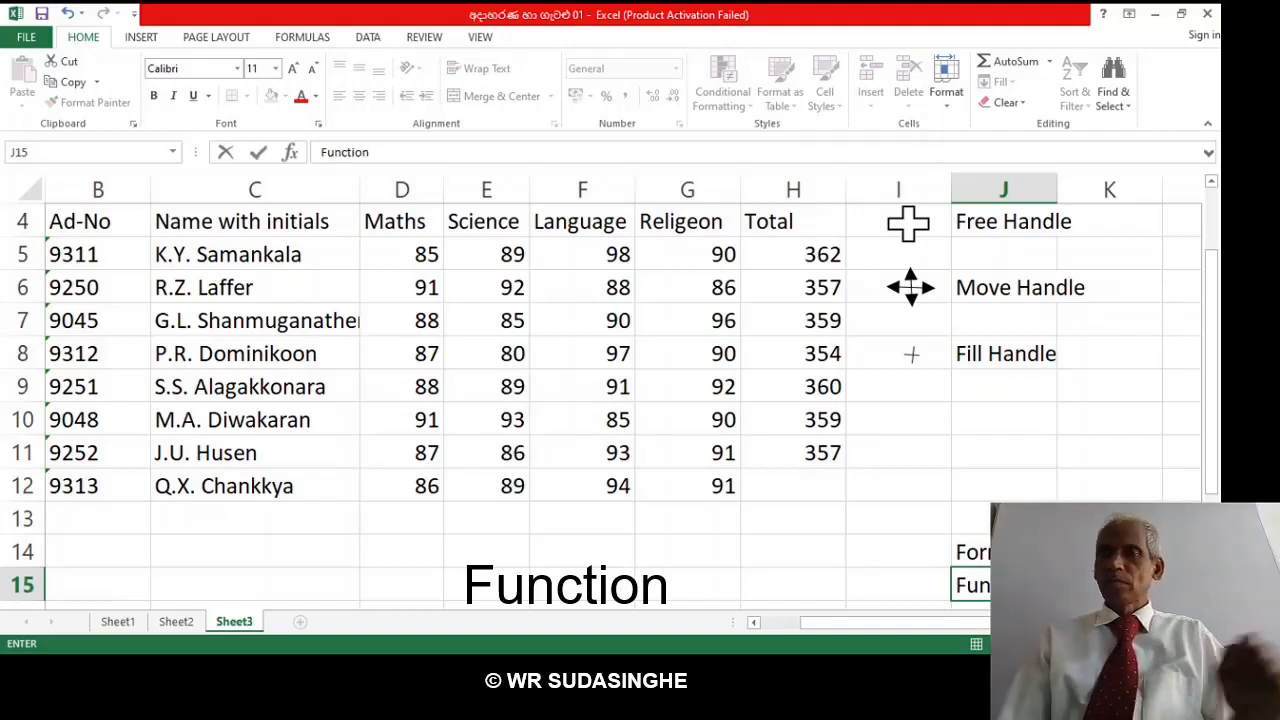
key(Return)
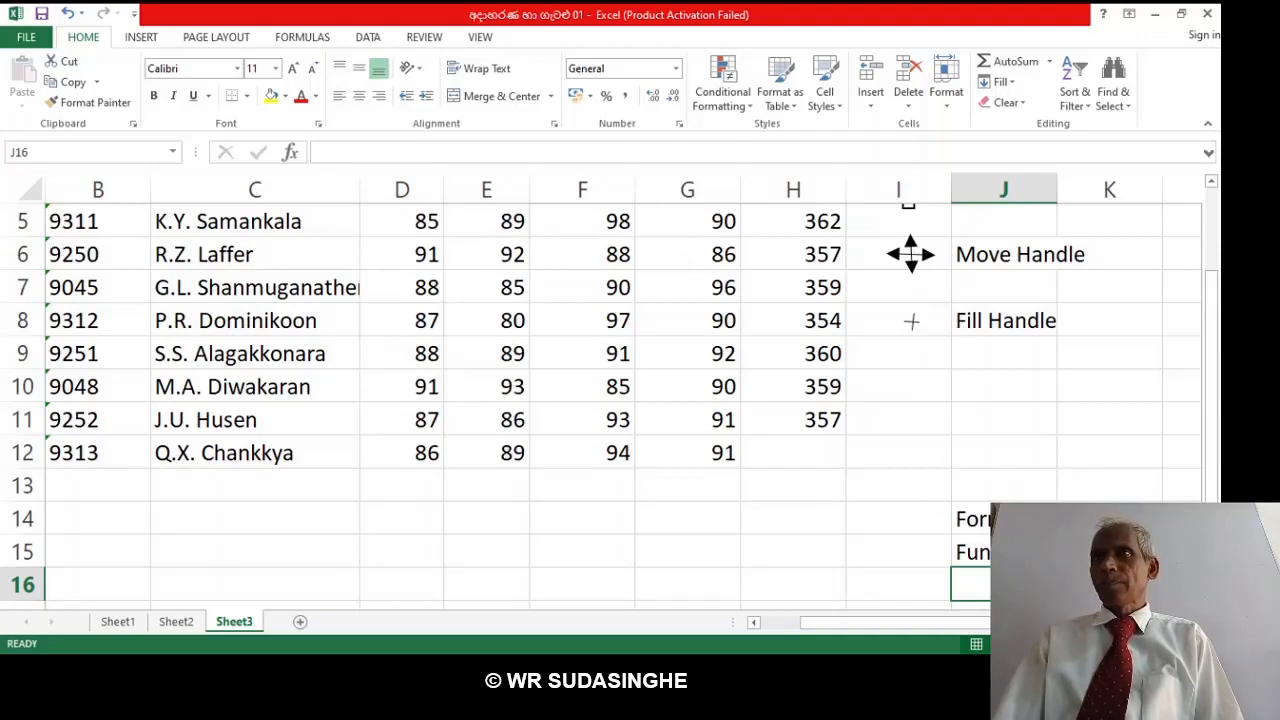
Review the formulas behind the totals in H5, H6 and H7 of the marks table.
drag(1215, 497, 1186, 443)
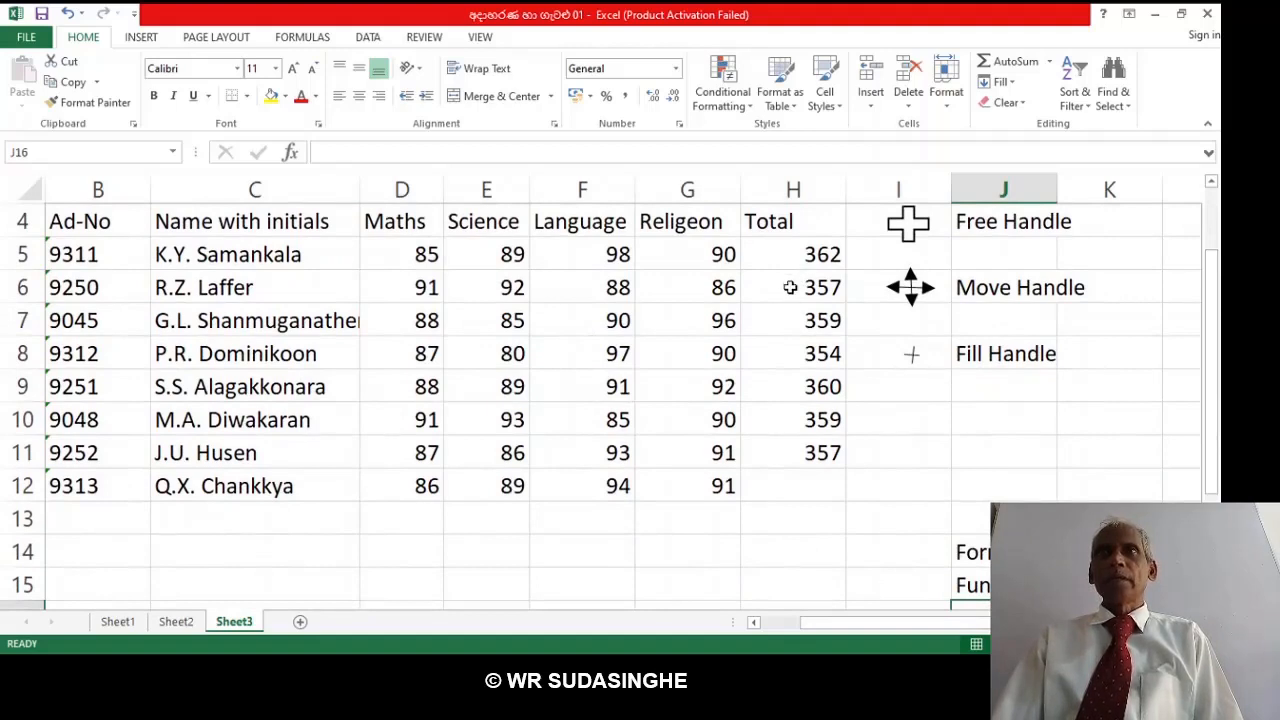
click(791, 255)
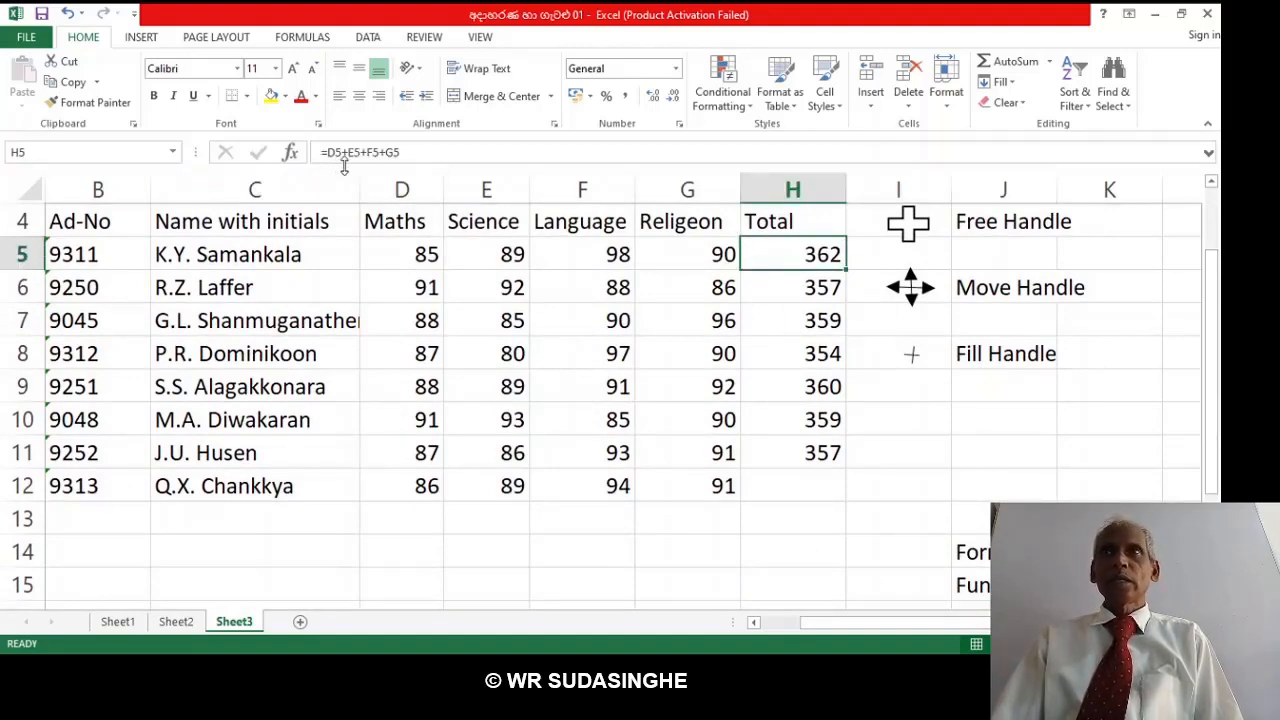
click(776, 288)
click(785, 318)
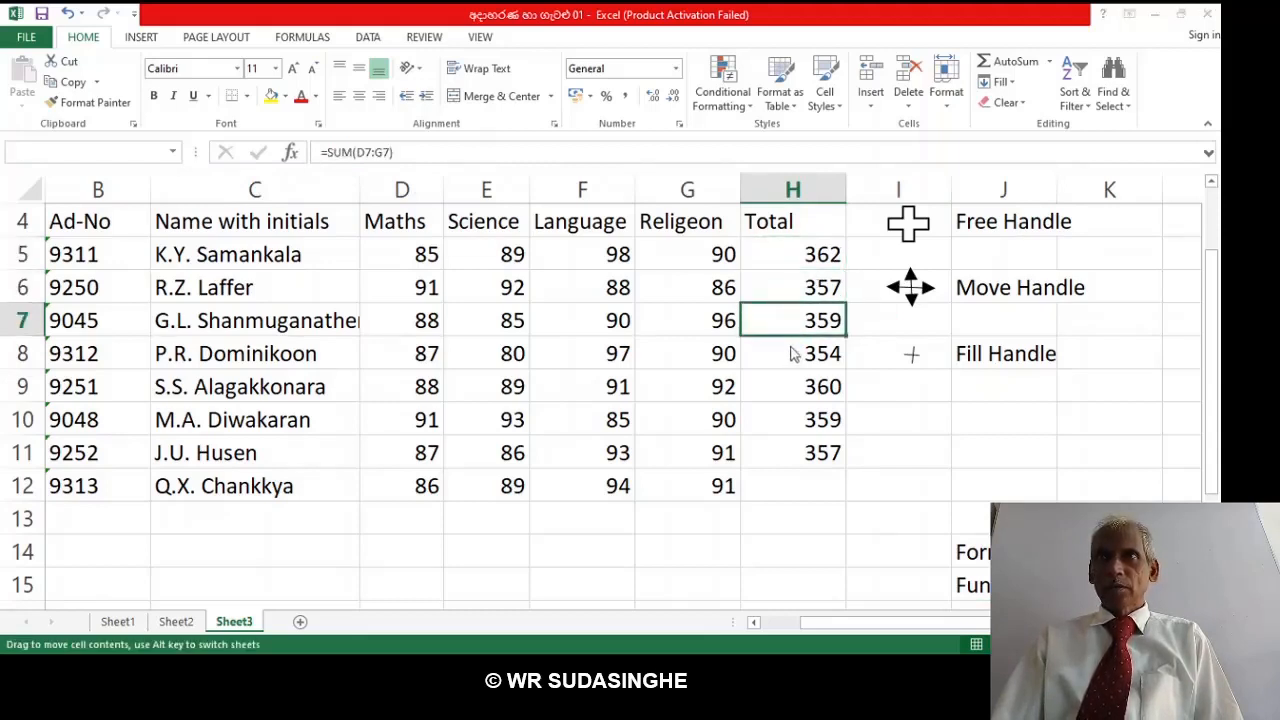
click(748, 301)
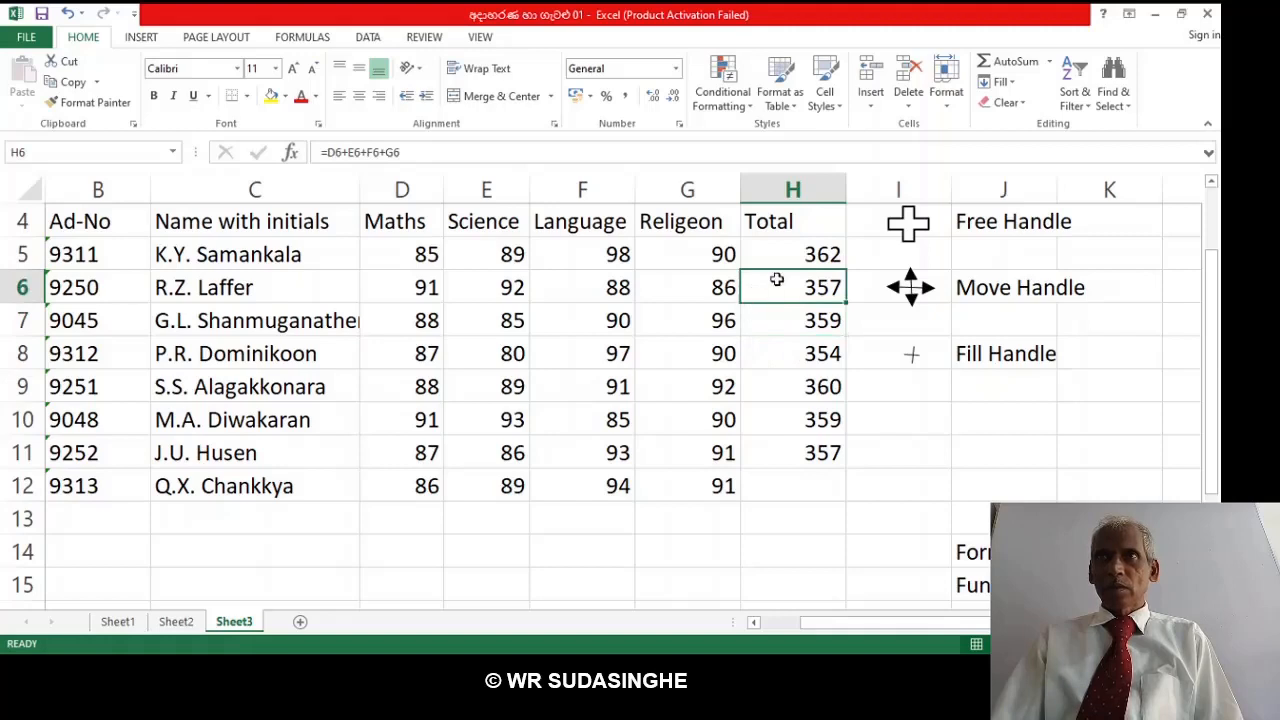
Clear the totals in H6:H11, leaving the first student's total in H5.
drag(775, 291, 785, 368)
key(Escape)
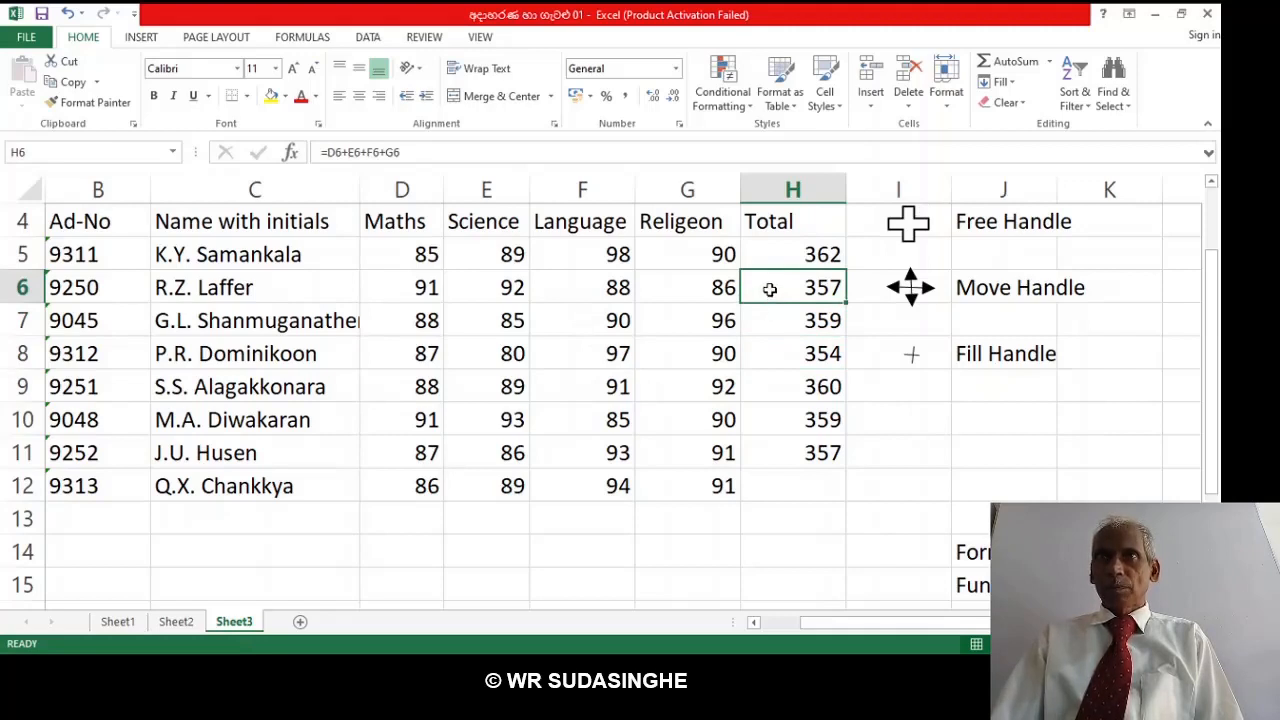
drag(772, 288, 792, 442)
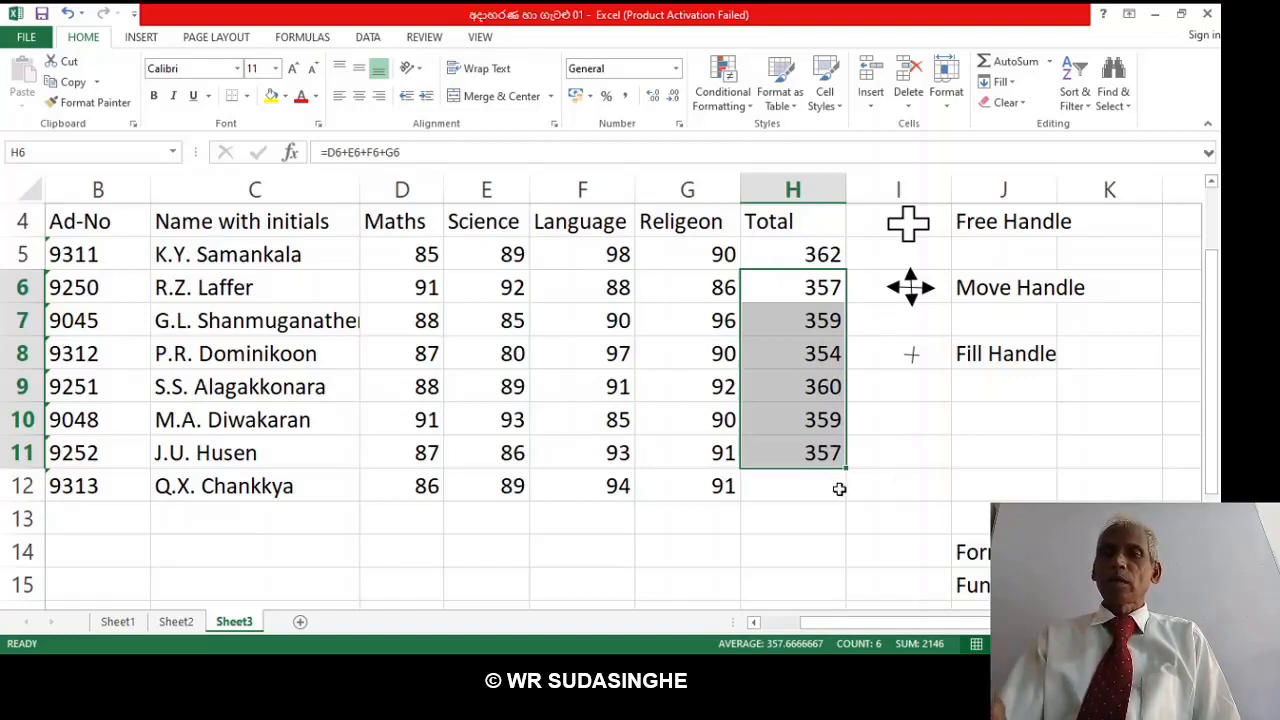
key(Delete)
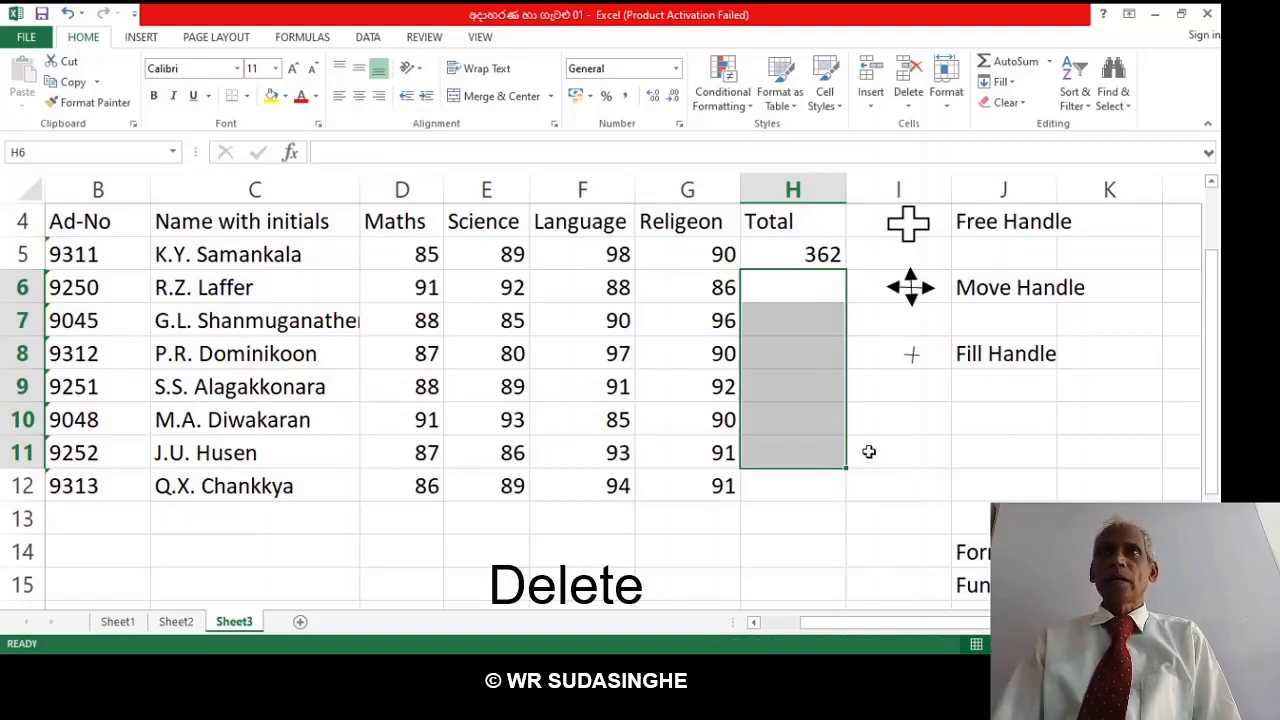
click(783, 257)
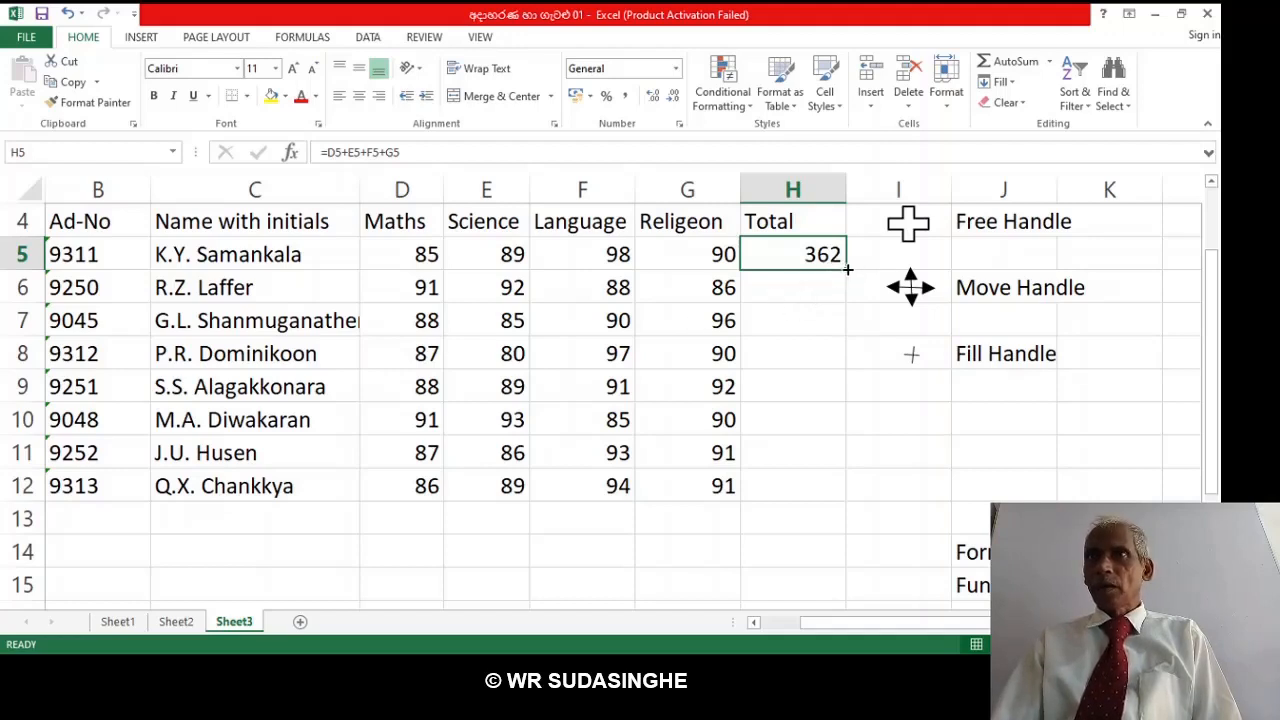
drag(847, 269, 860, 360)
click(937, 453)
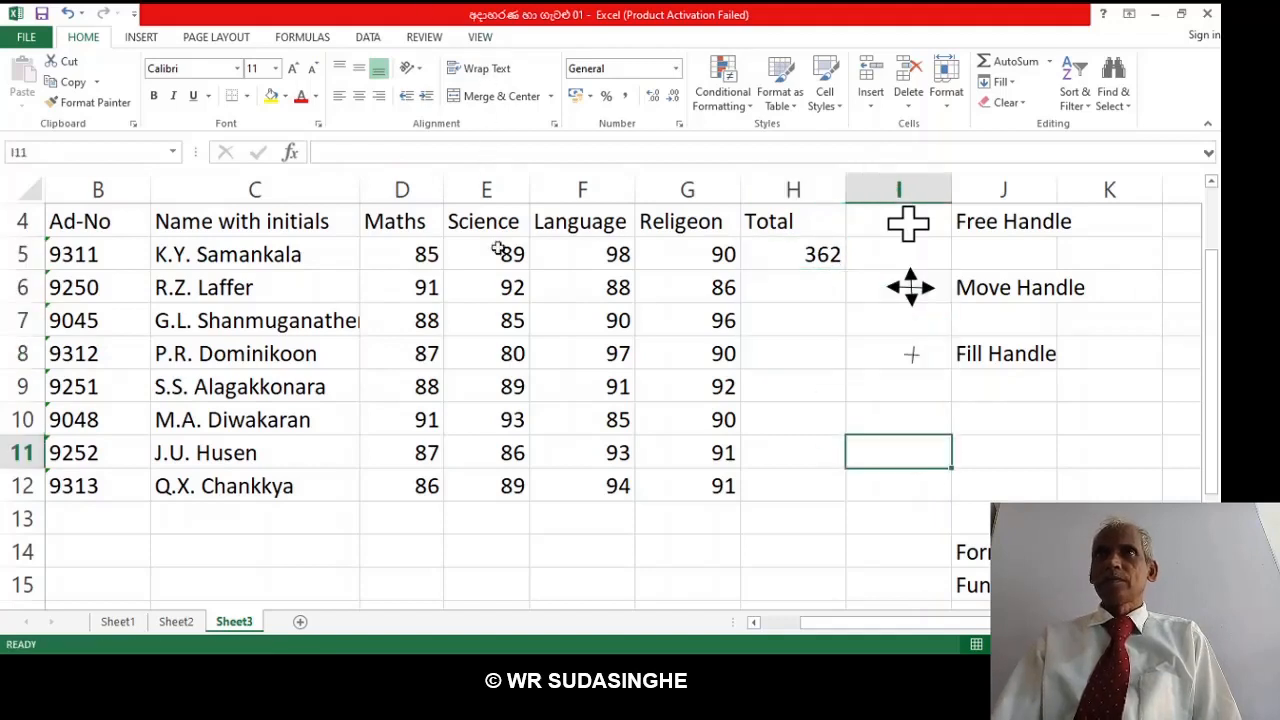
click(790, 254)
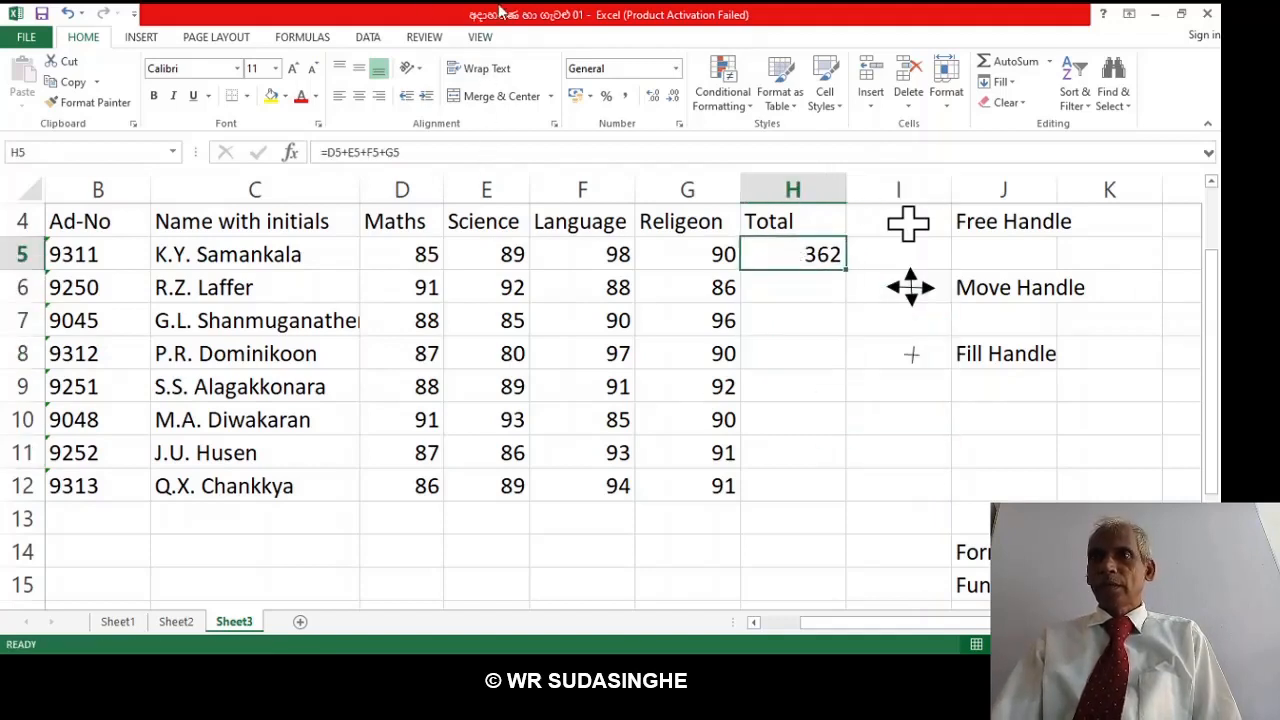
double_click(846, 272)
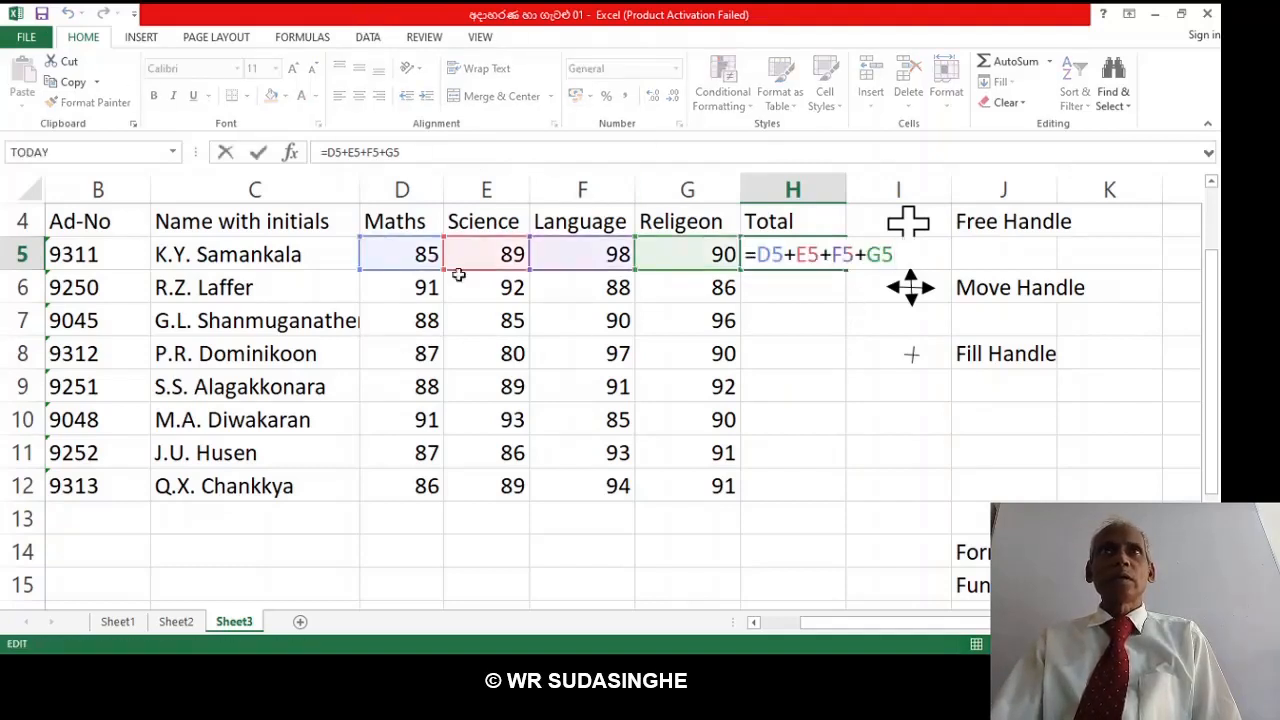
key(Return)
Fill the addition formula from H5 down the Total column to H12.
click(814, 255)
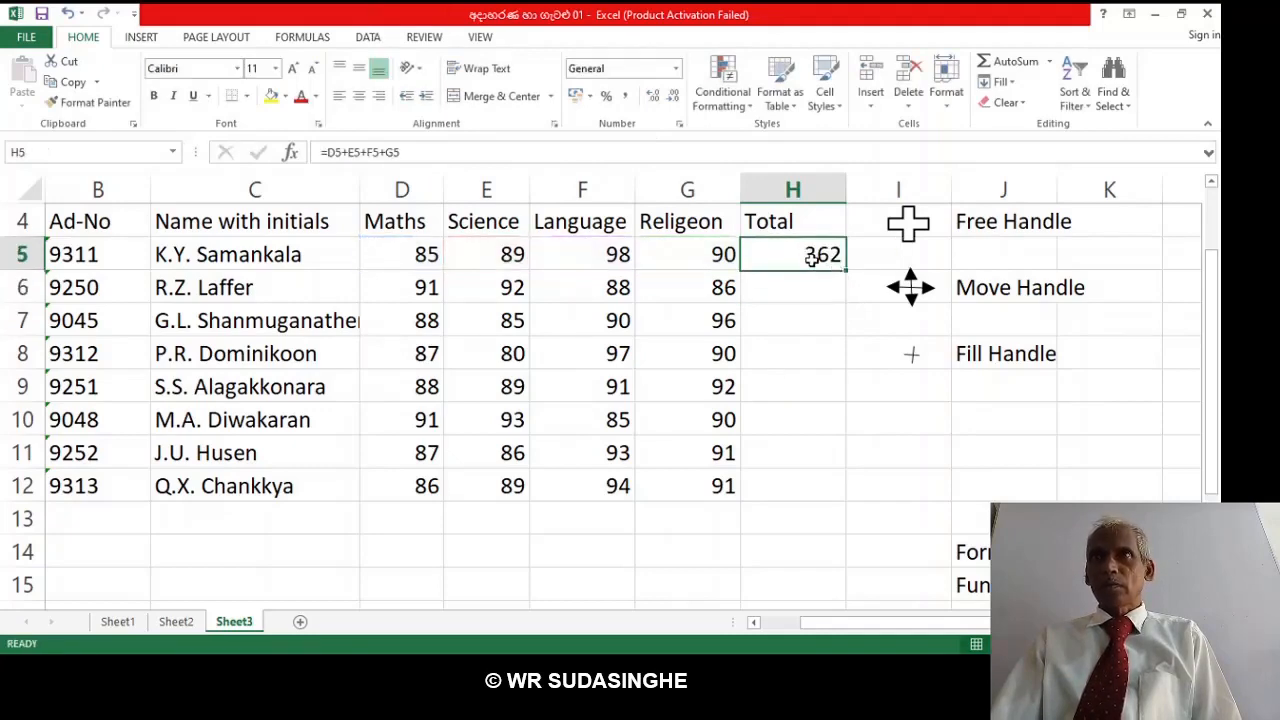
drag(846, 271, 848, 312)
click(814, 258)
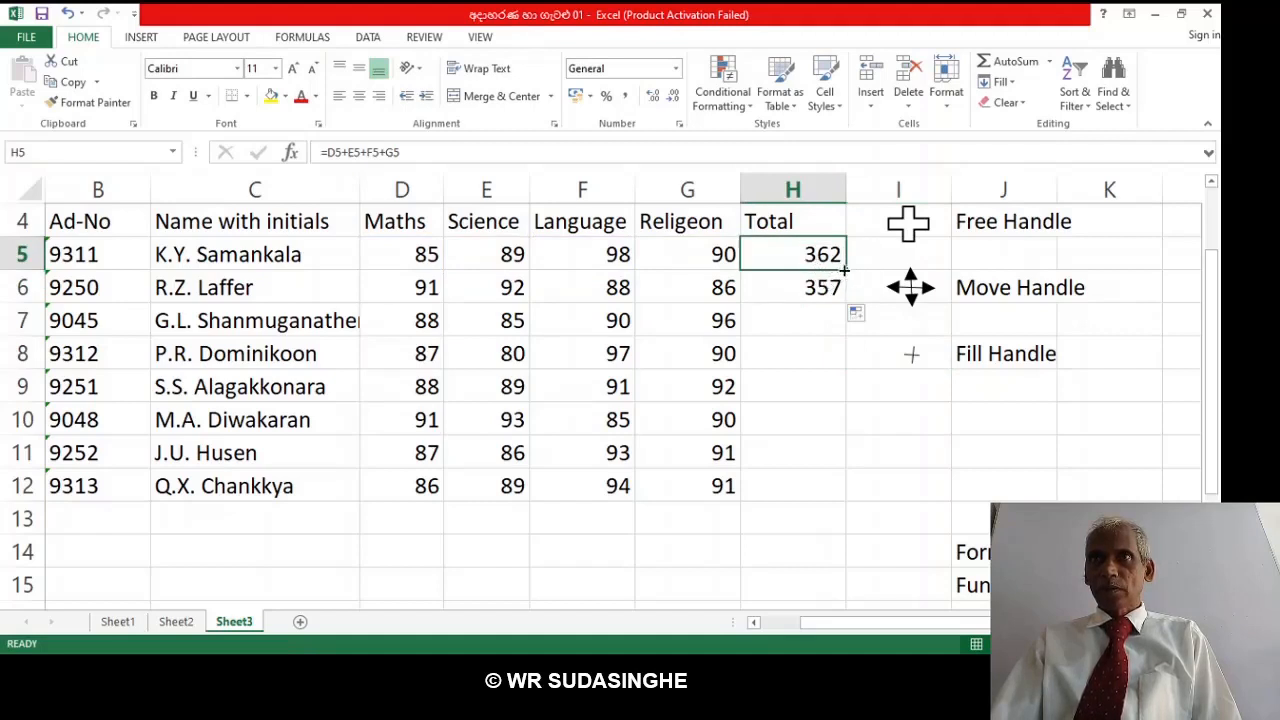
drag(844, 270, 842, 492)
click(936, 445)
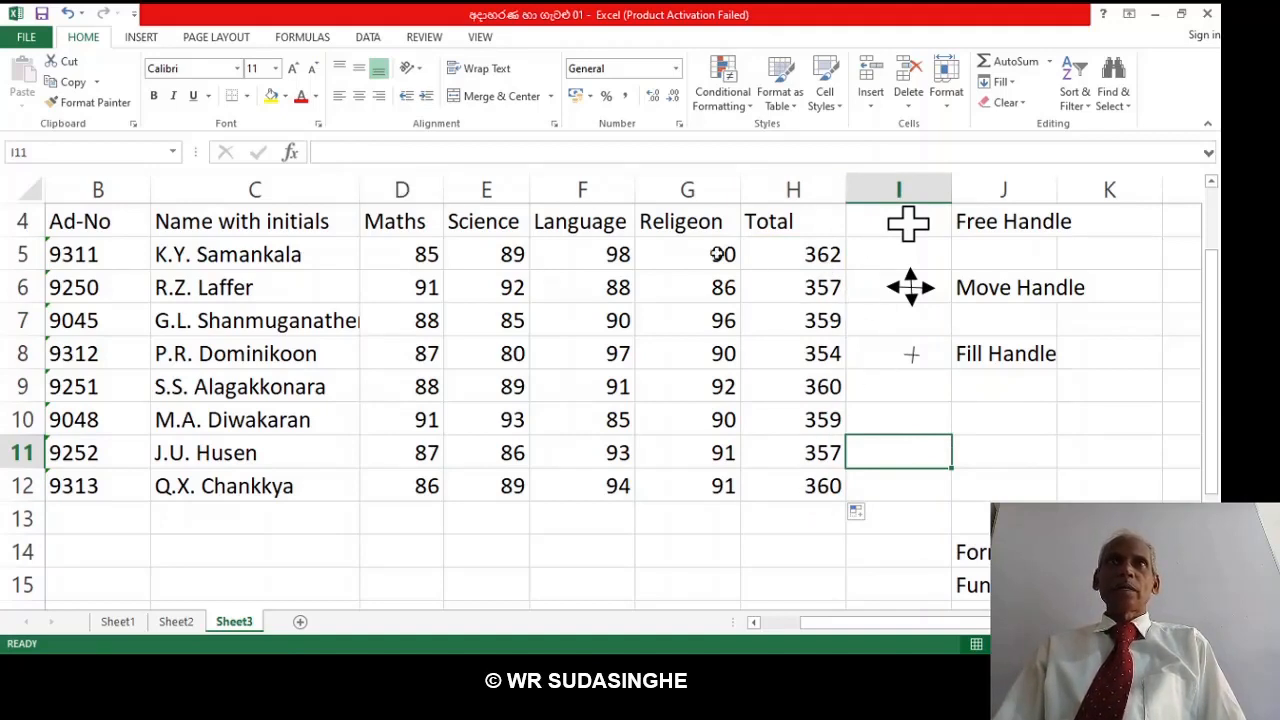
Examine how the row references change in the formulas filled down the Total column from H5 to H11.
click(812, 262)
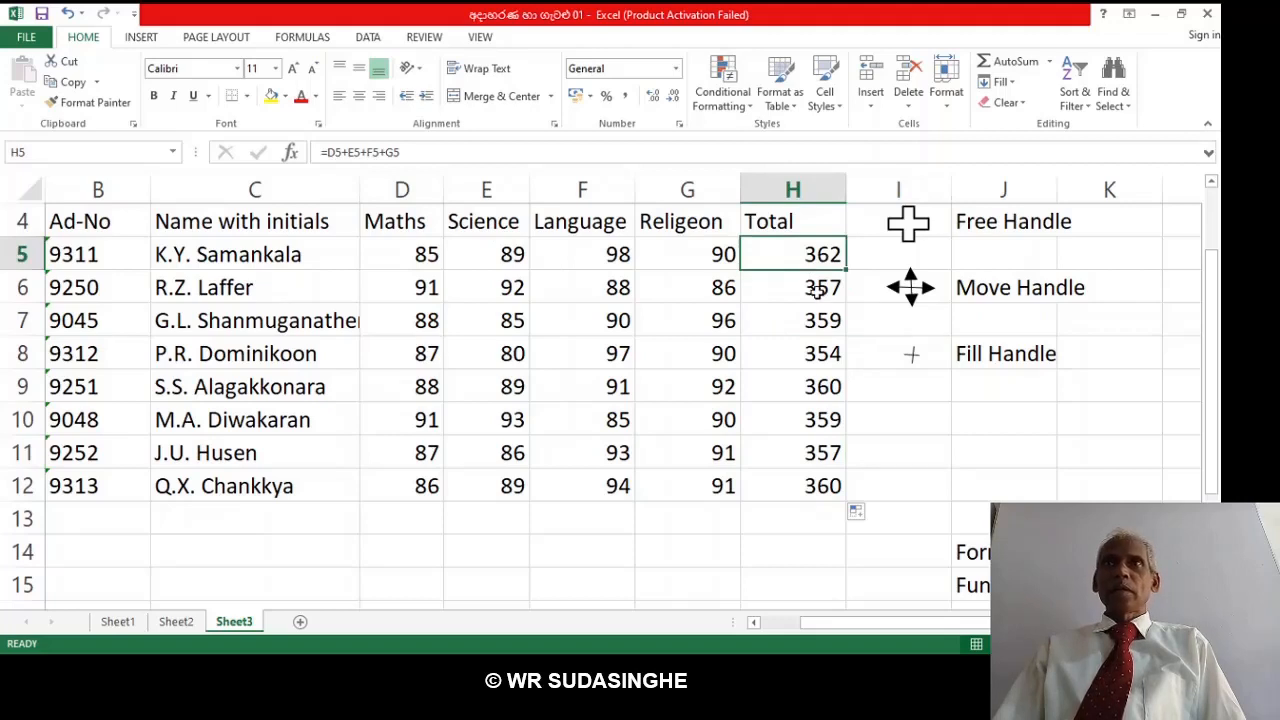
click(818, 289)
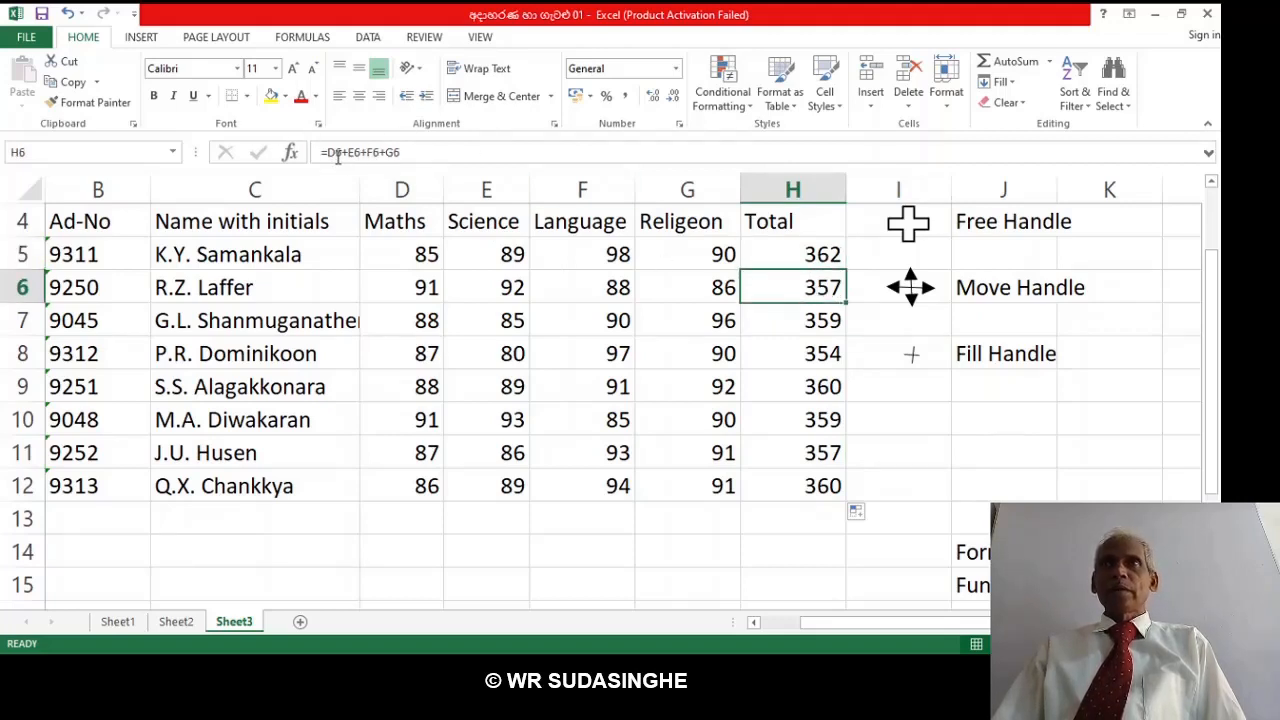
click(802, 318)
click(820, 352)
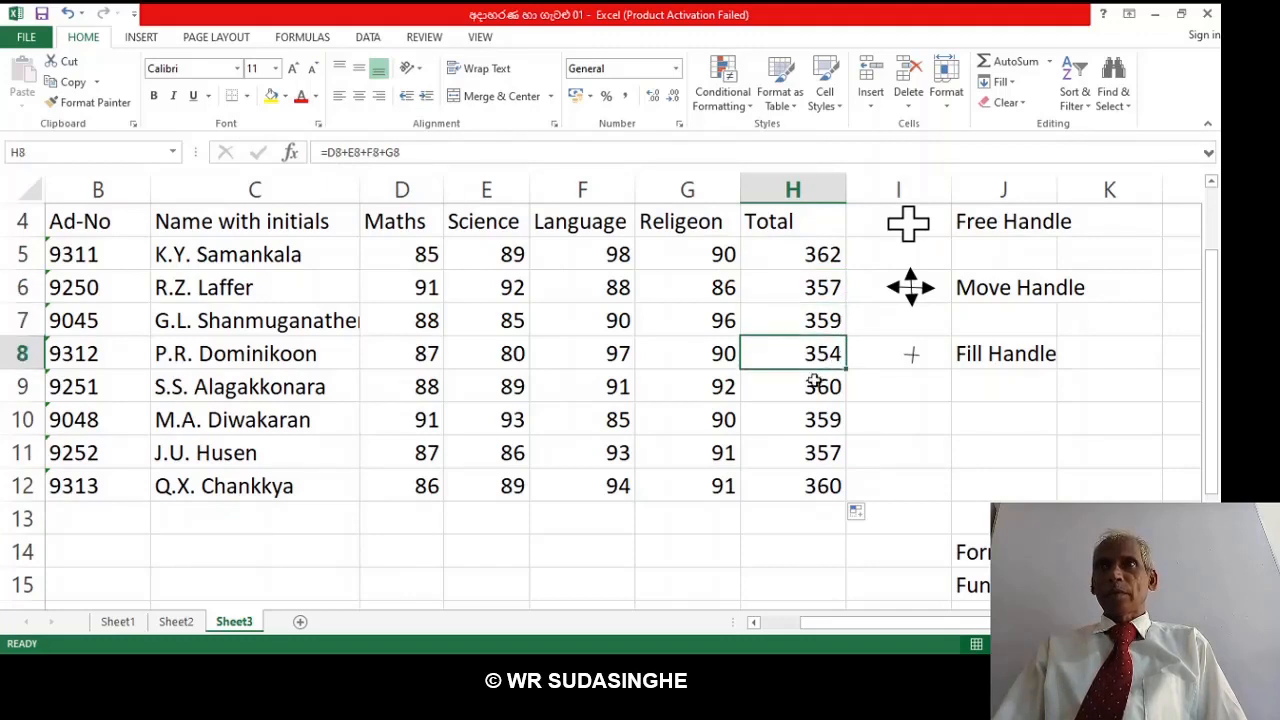
click(813, 385)
click(792, 412)
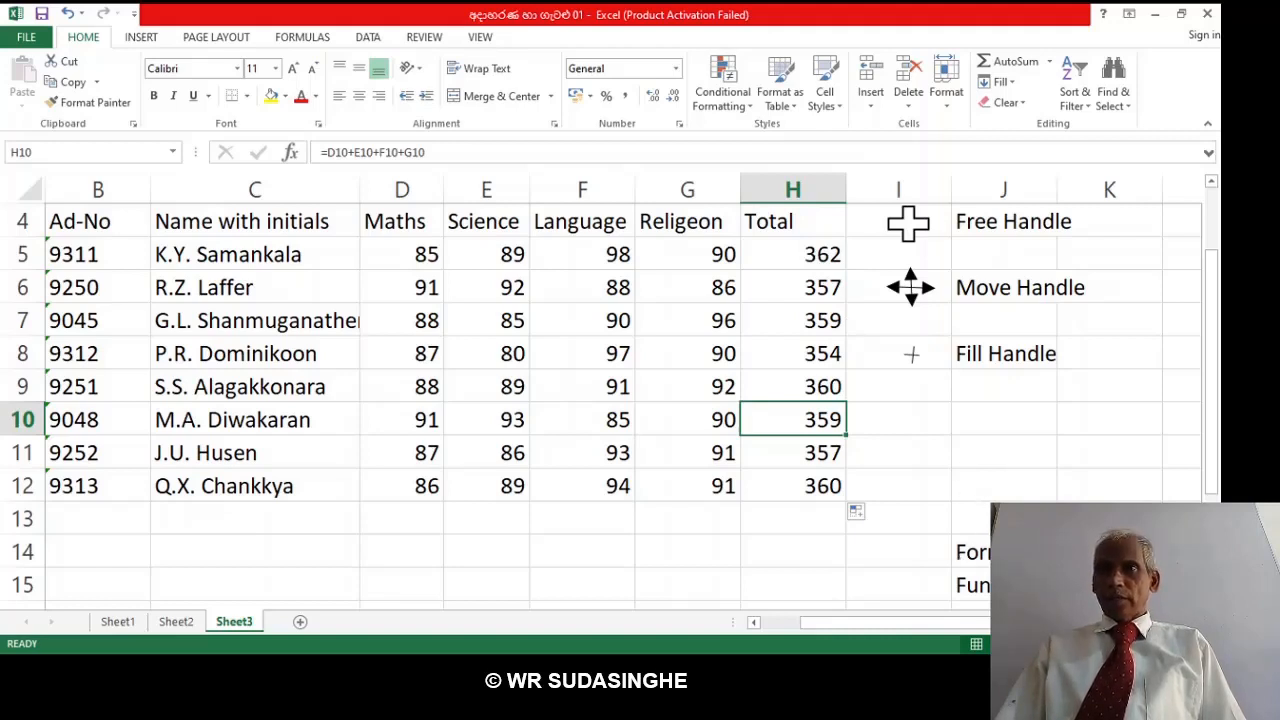
click(806, 255)
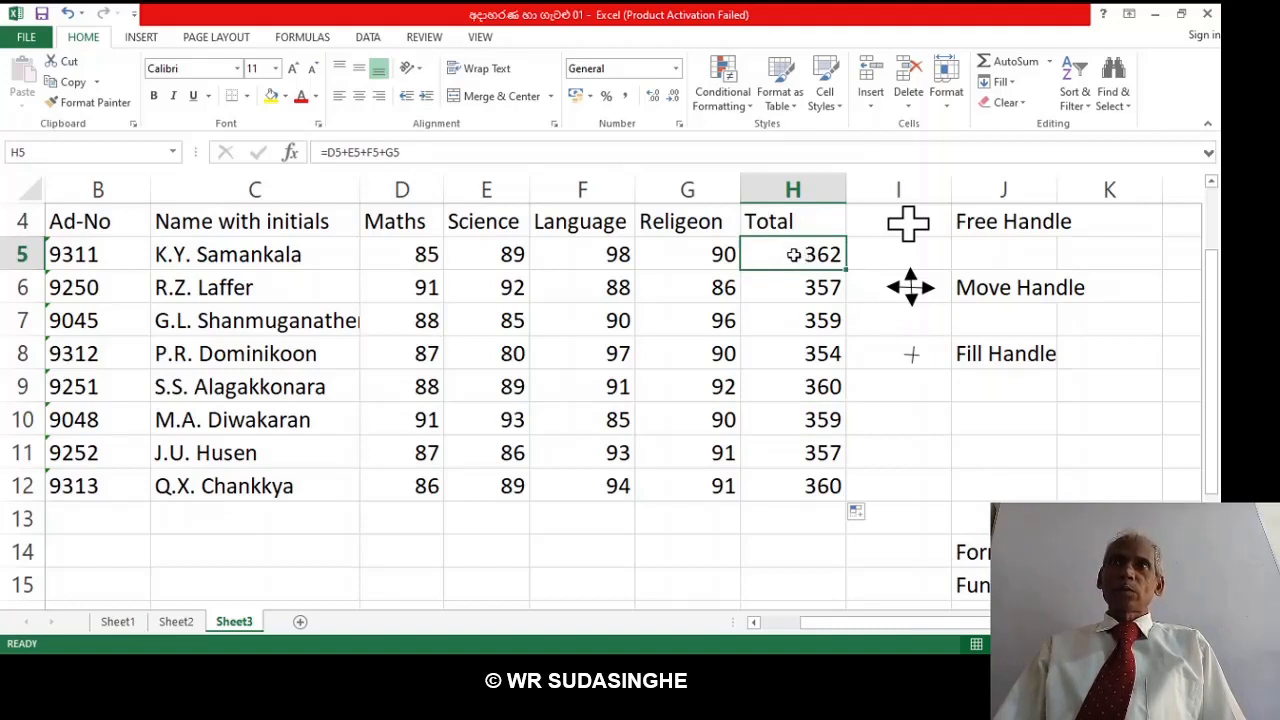
drag(791, 254, 800, 322)
drag(812, 388, 813, 432)
click(812, 452)
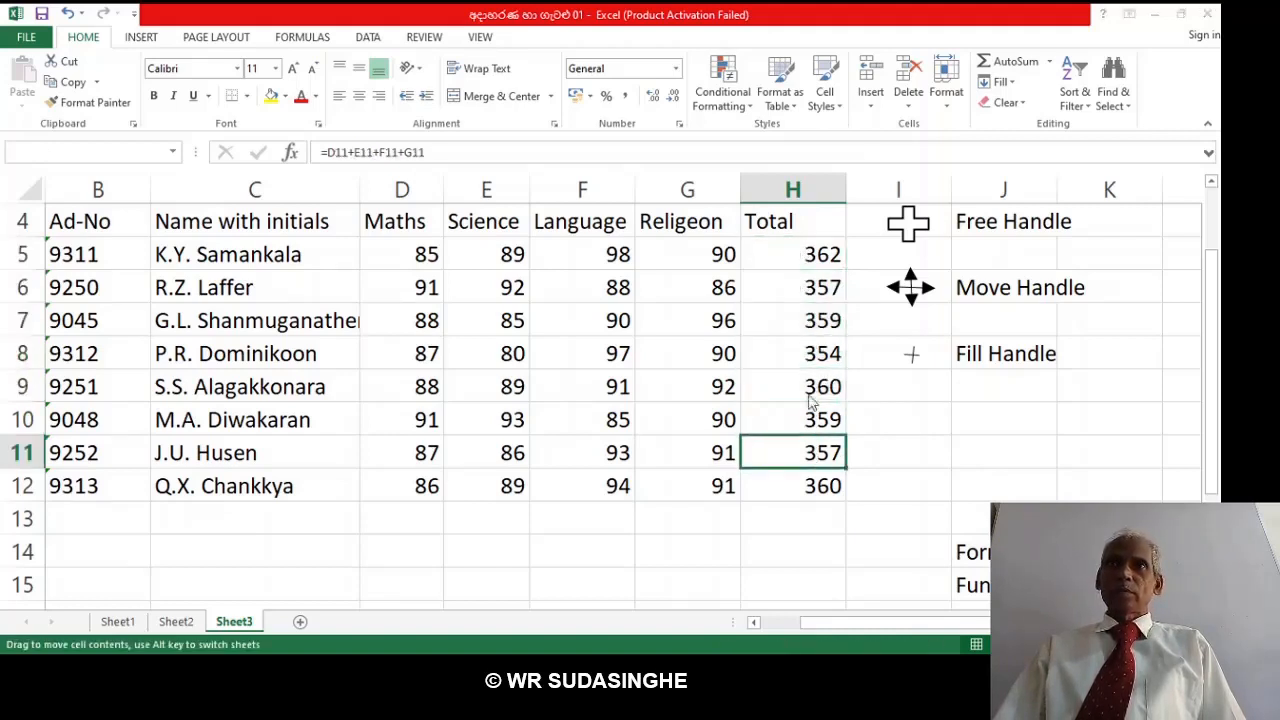
key(Up)
key(Up)
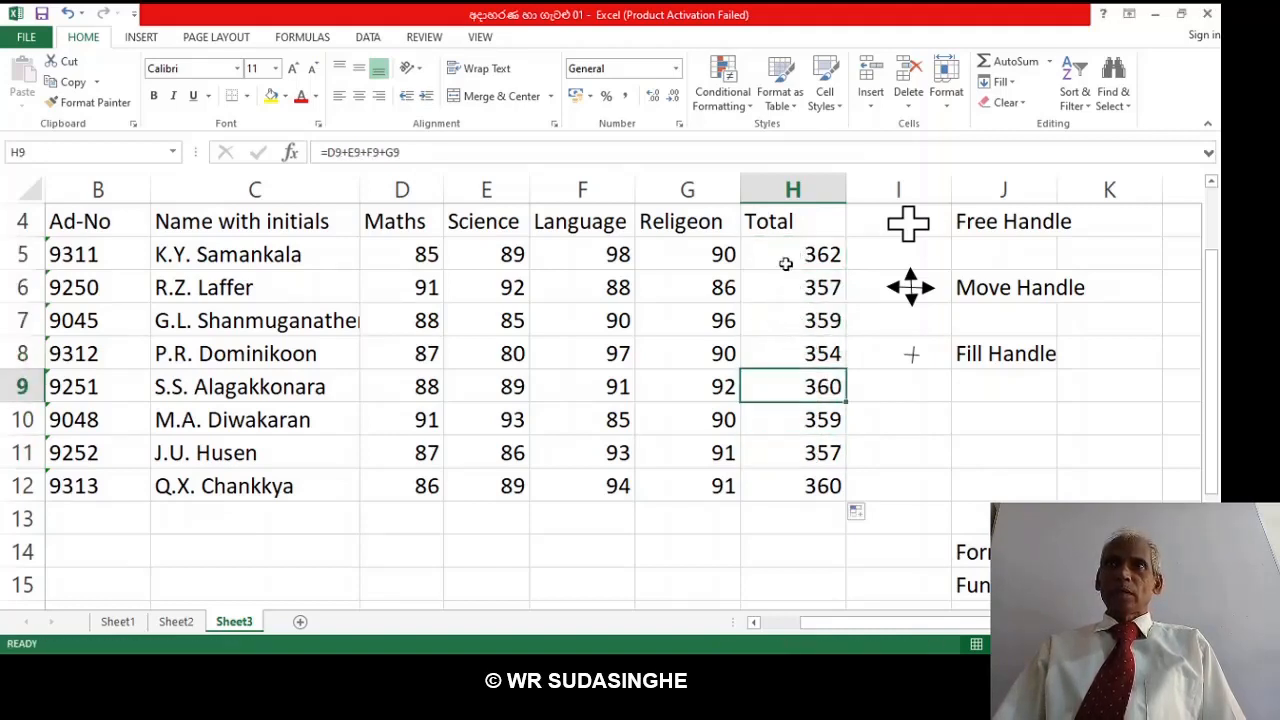
Clear all the totals in H5:H12.
click(790, 258)
drag(792, 288, 797, 306)
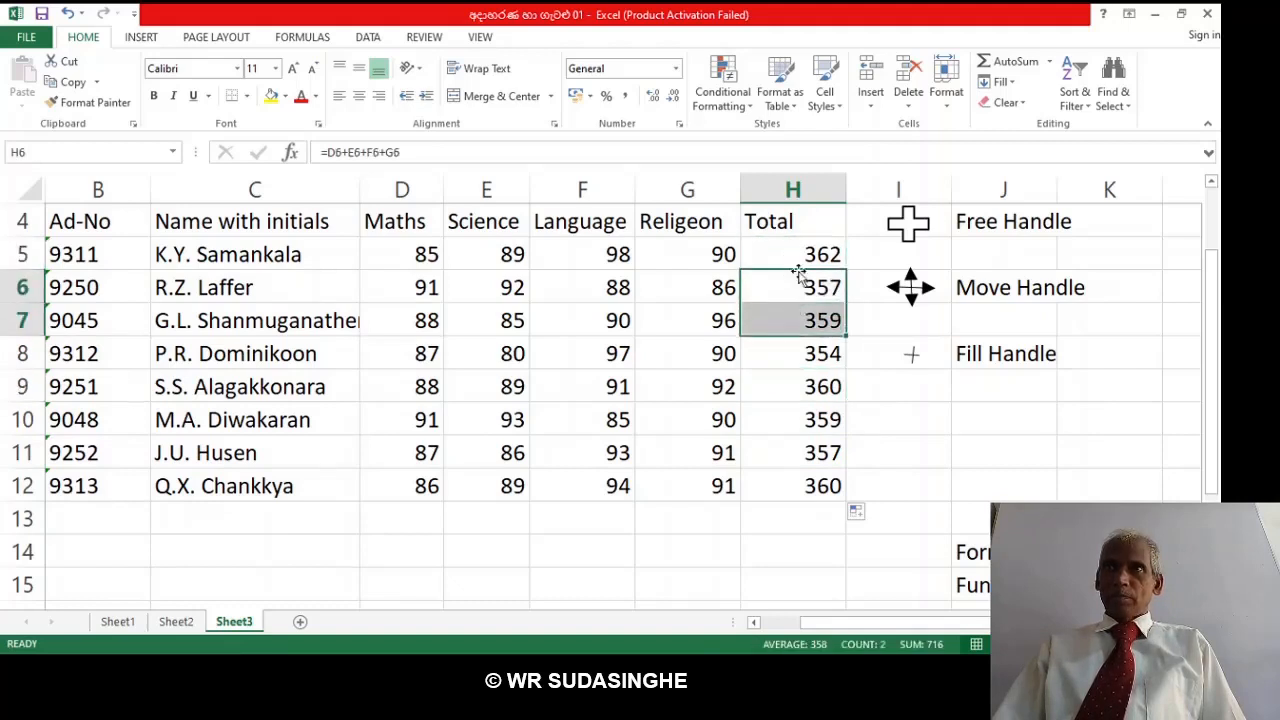
drag(787, 253, 821, 480)
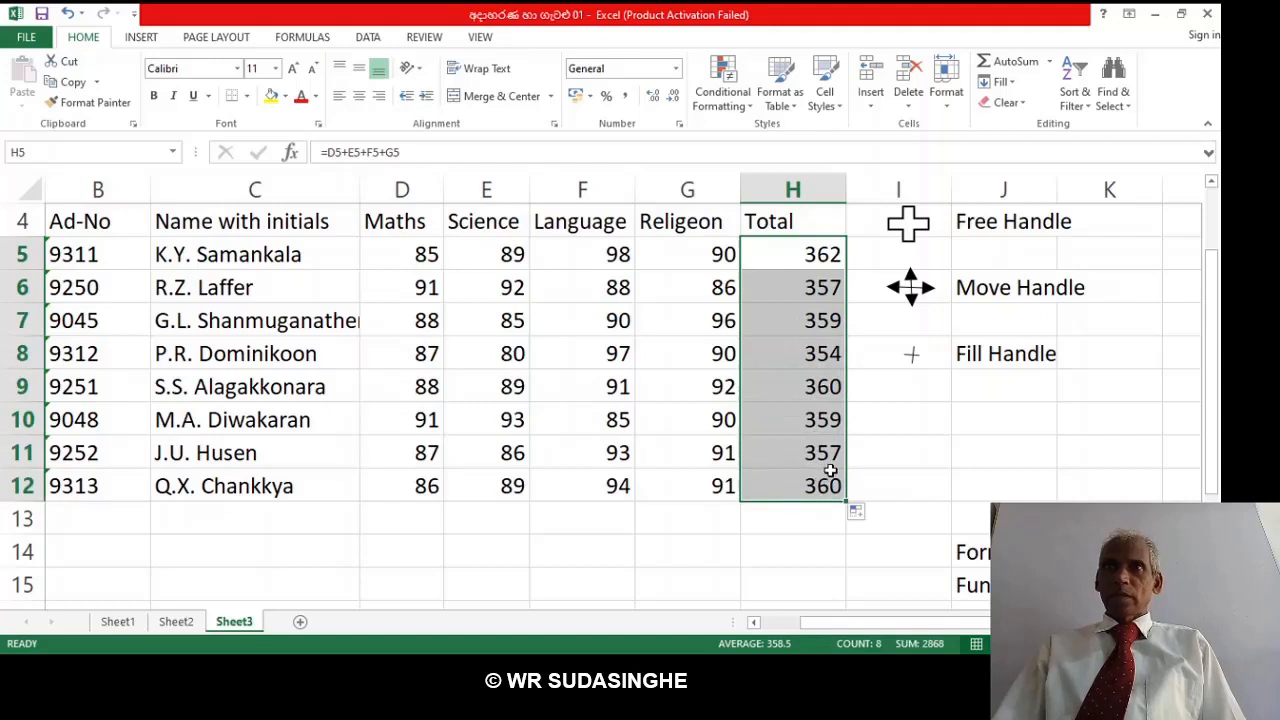
key(Delete)
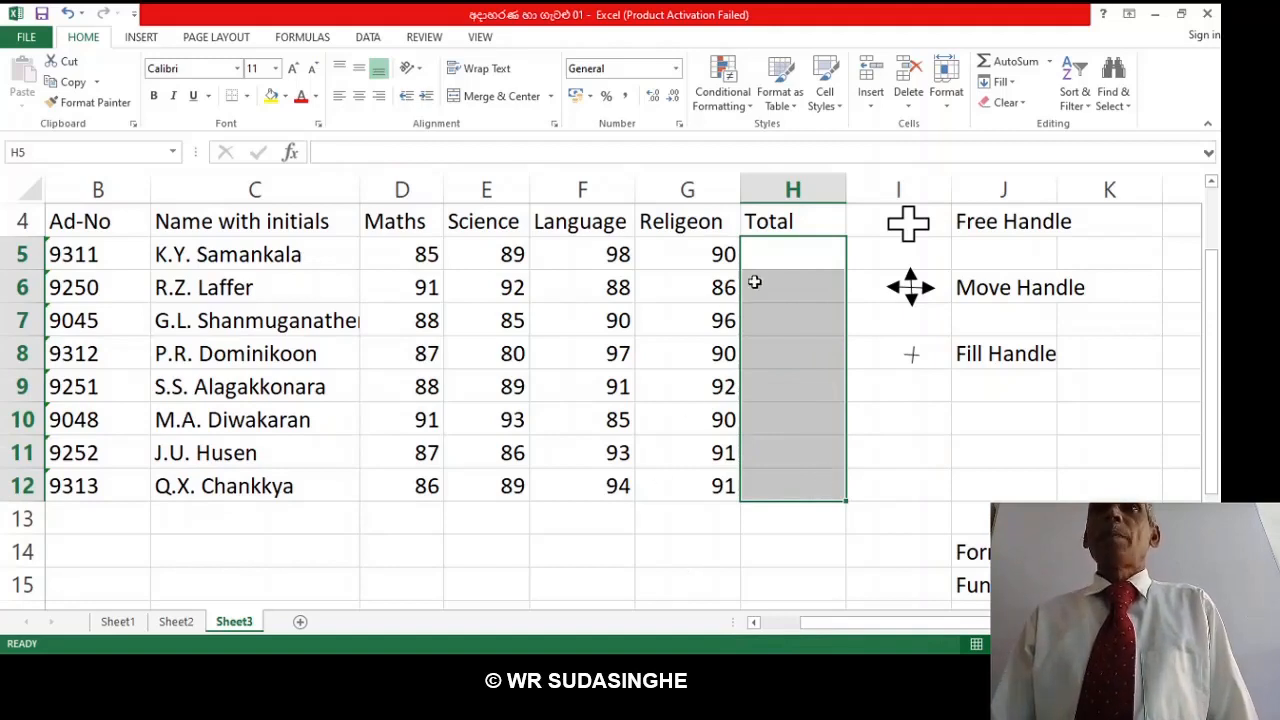
Enter the SUM function =sum(d5:g5) in H5 to total the first student's marks.
click(780, 263)
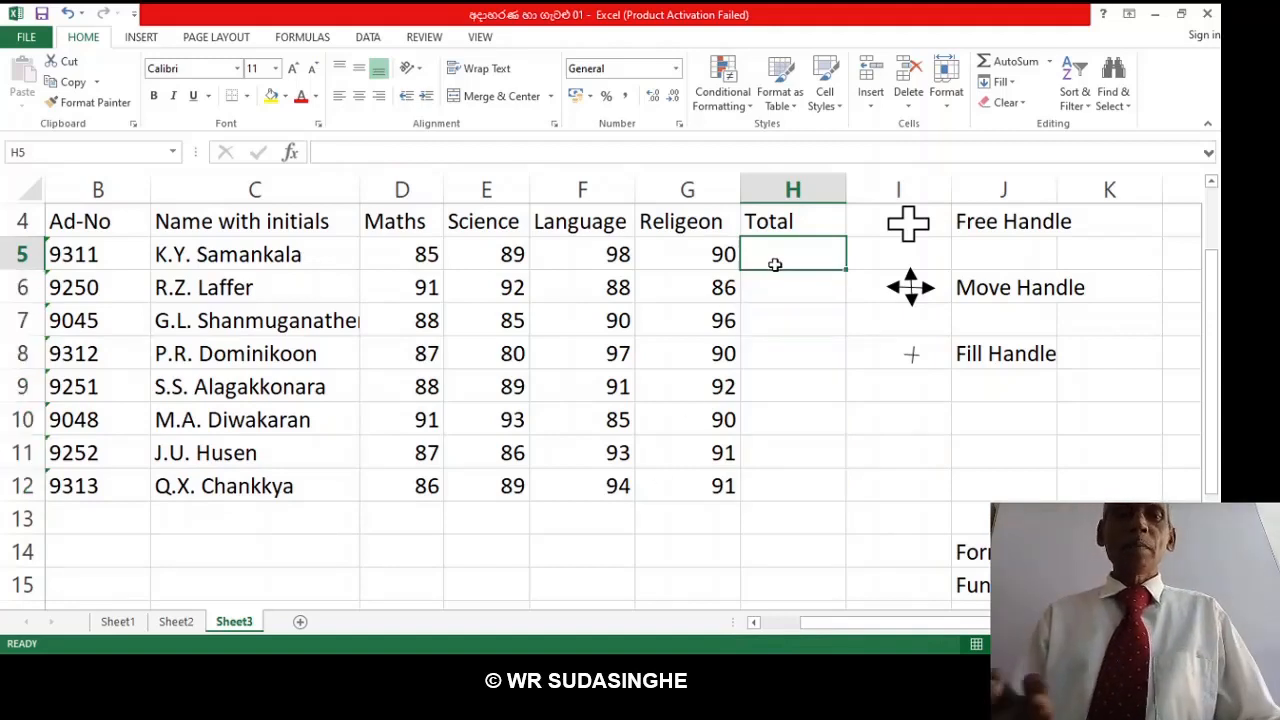
text(=)
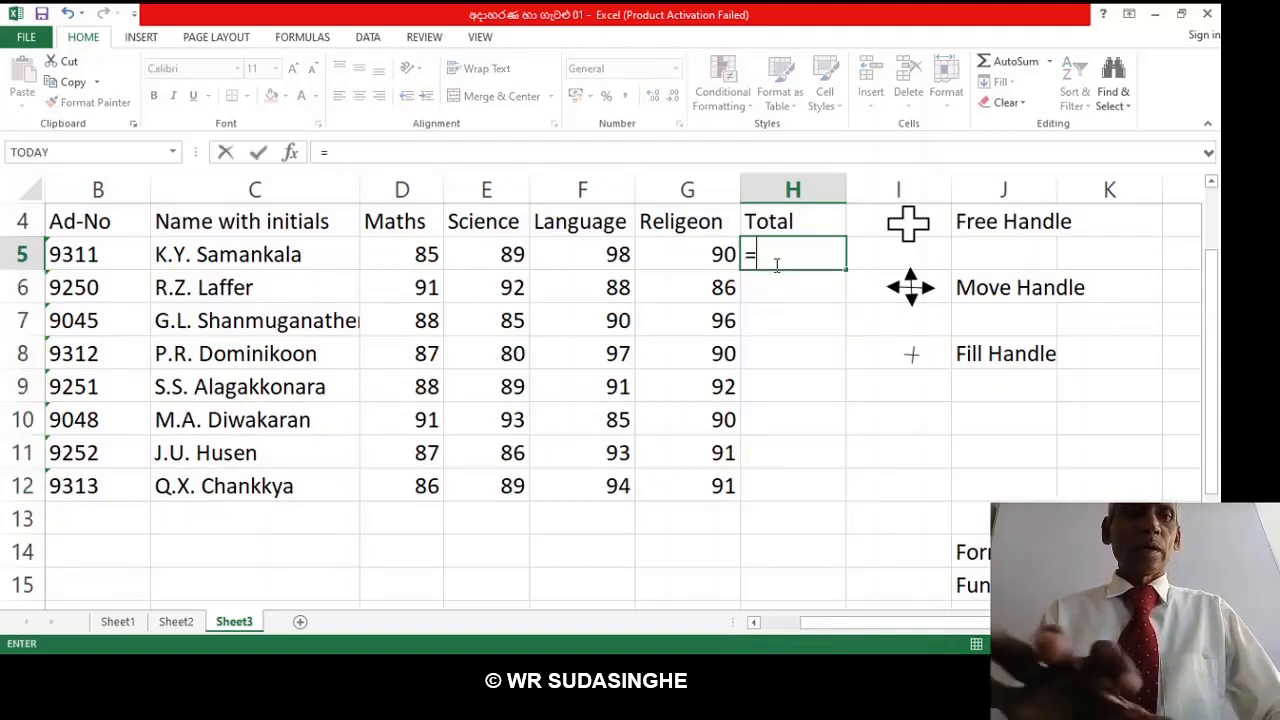
text(su)
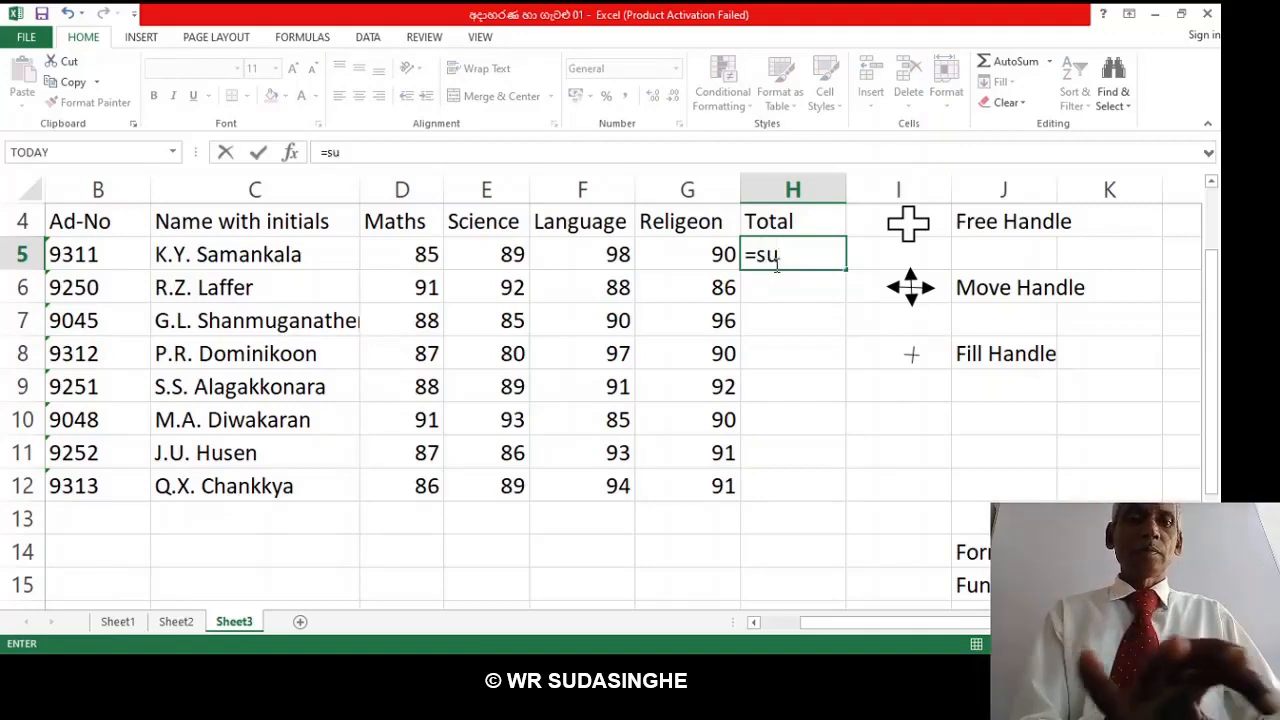
text(m)
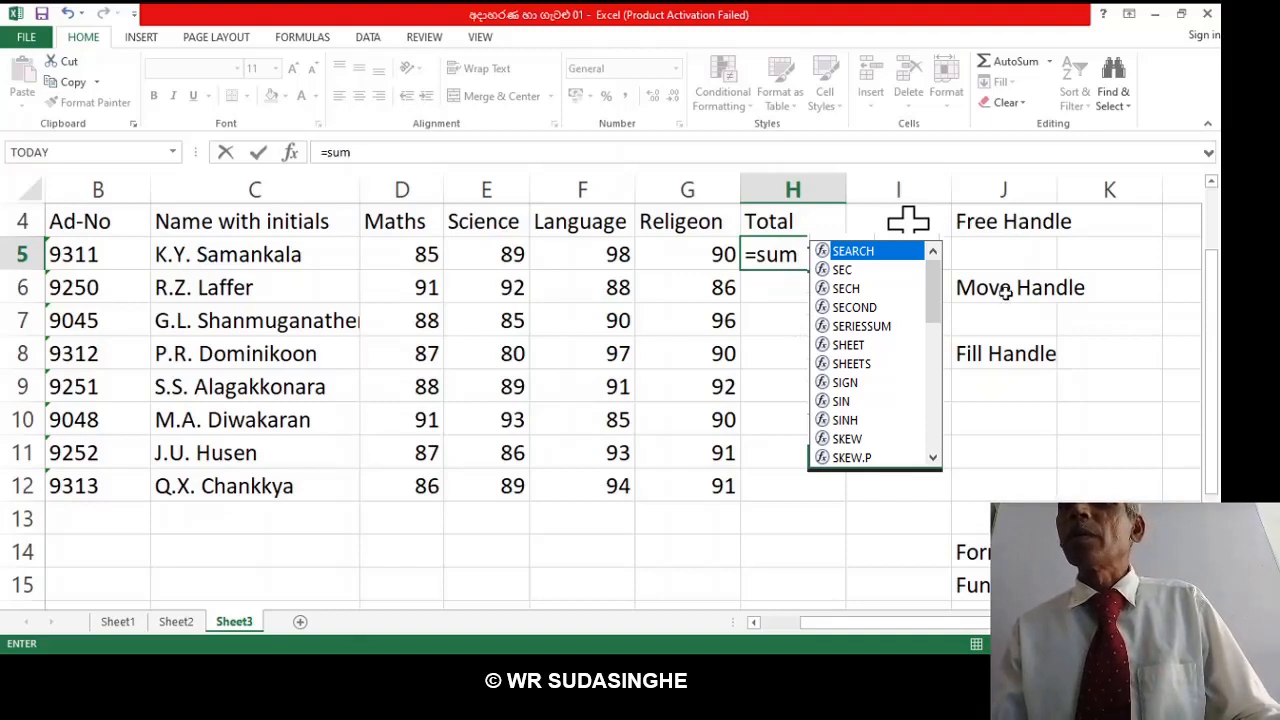
key(Escape)
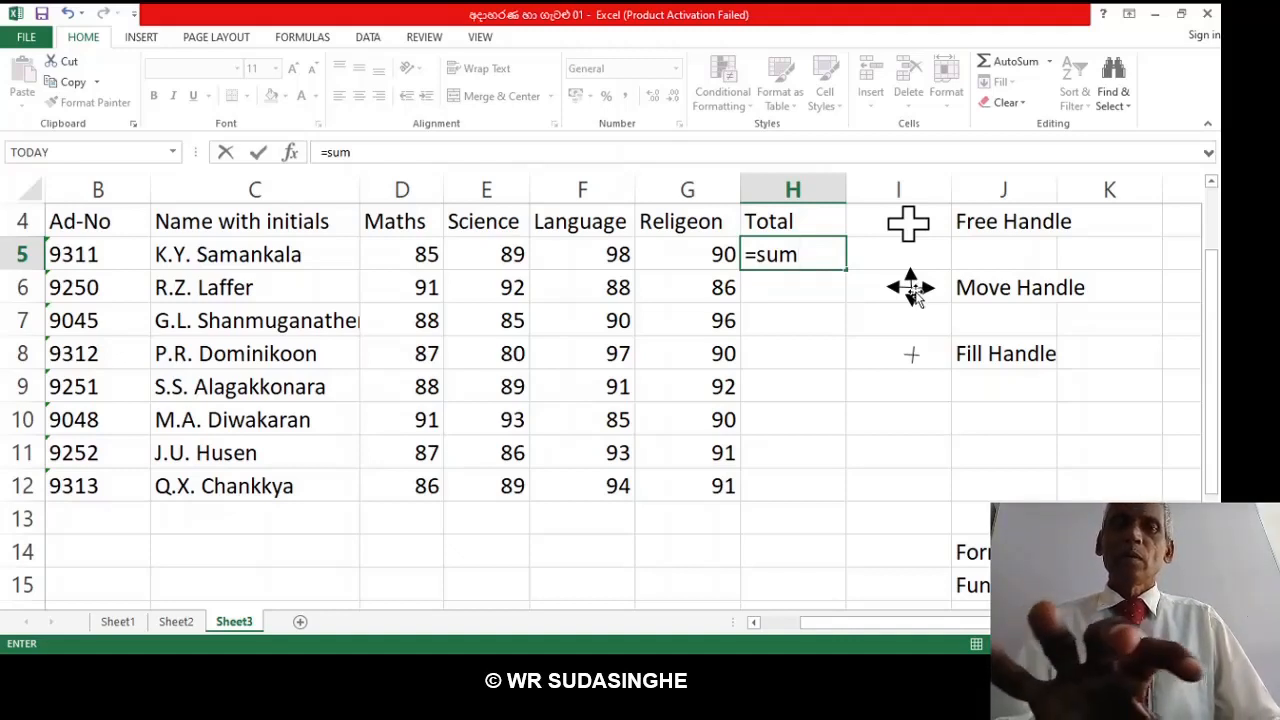
text(()
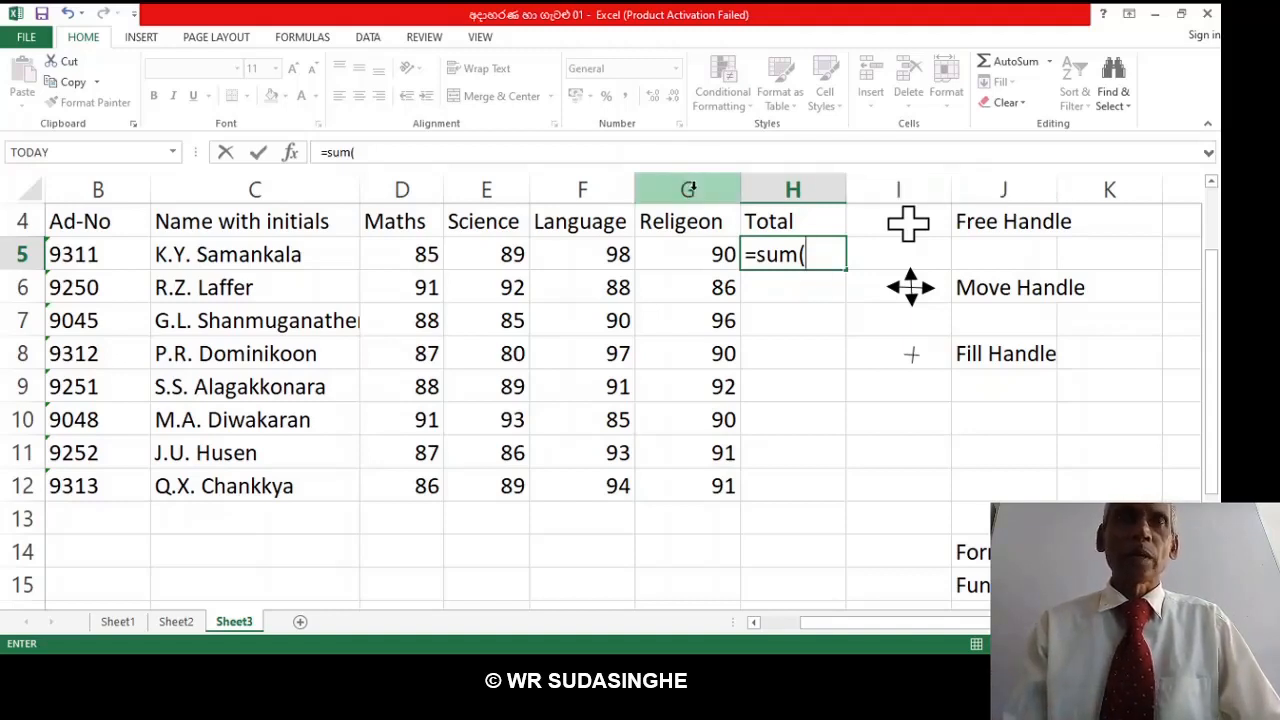
text(d)
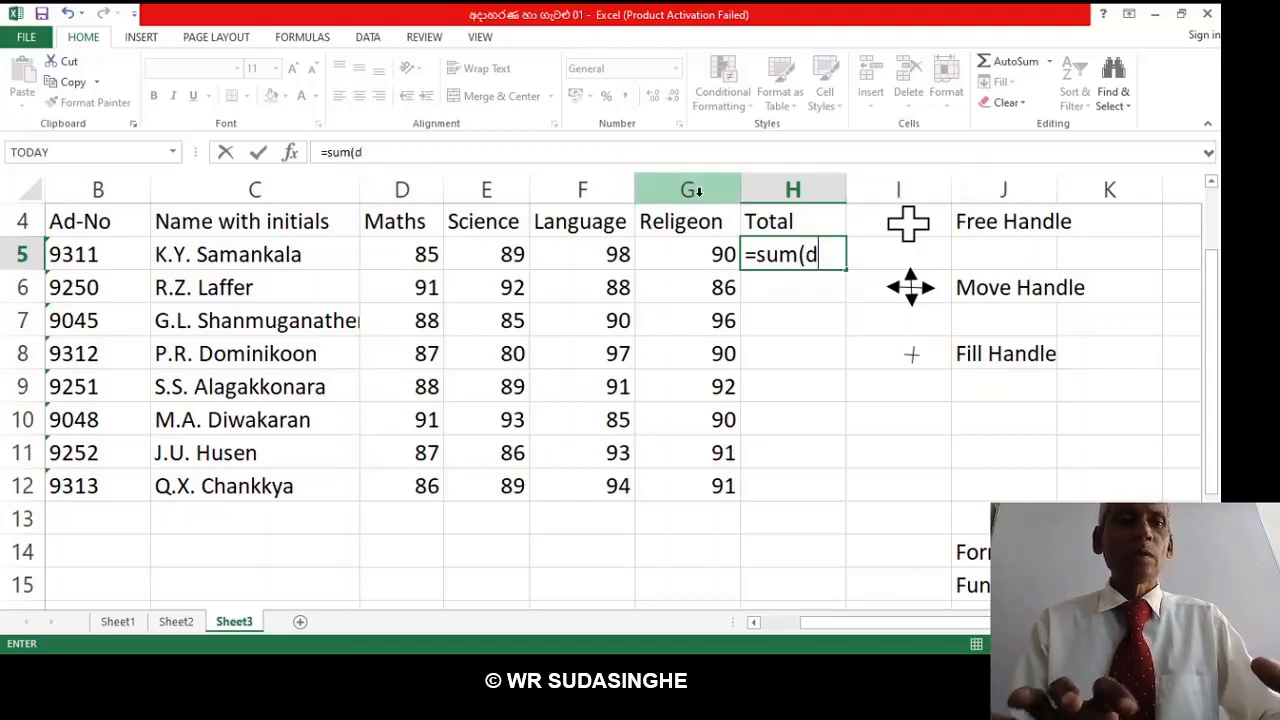
text(5)
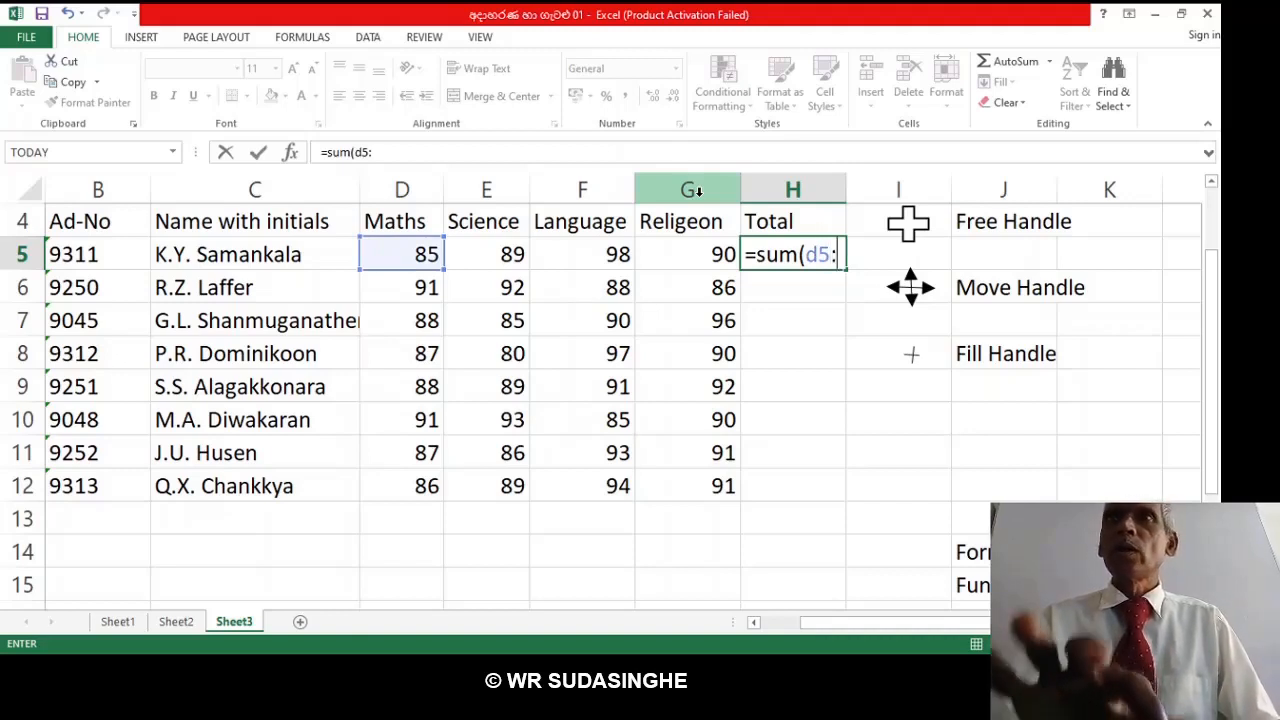
text(:)
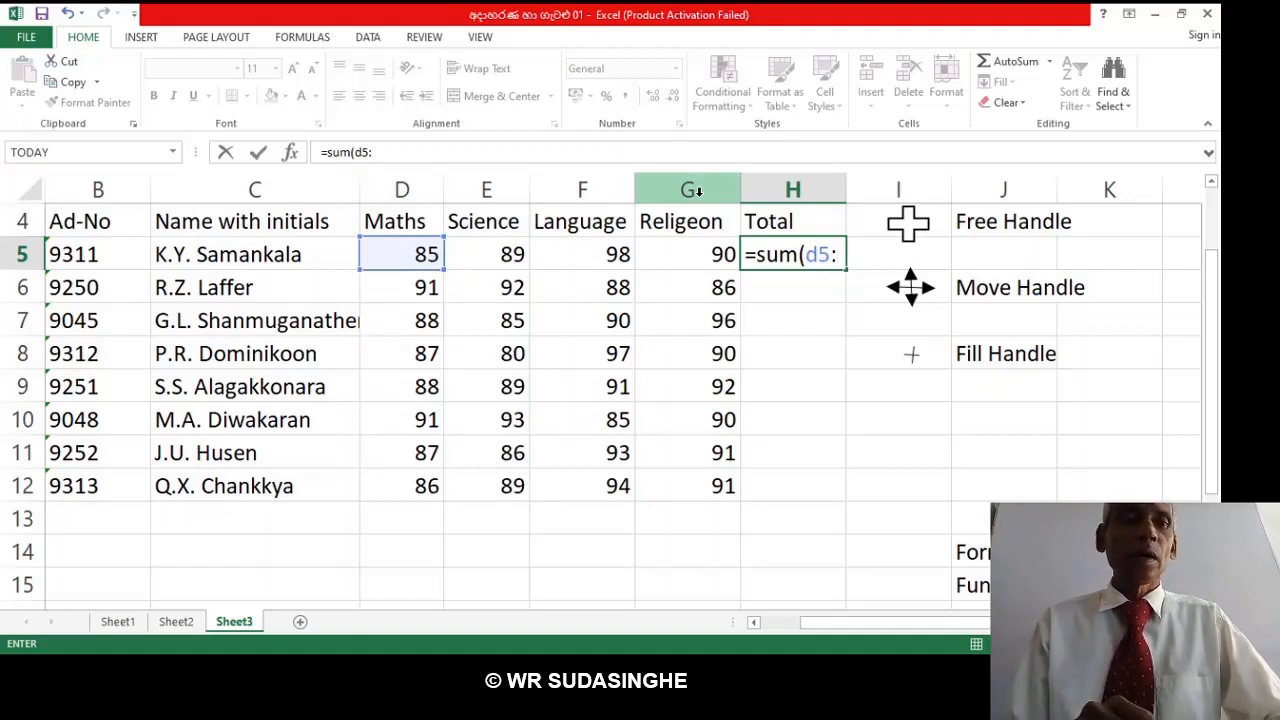
text(g)
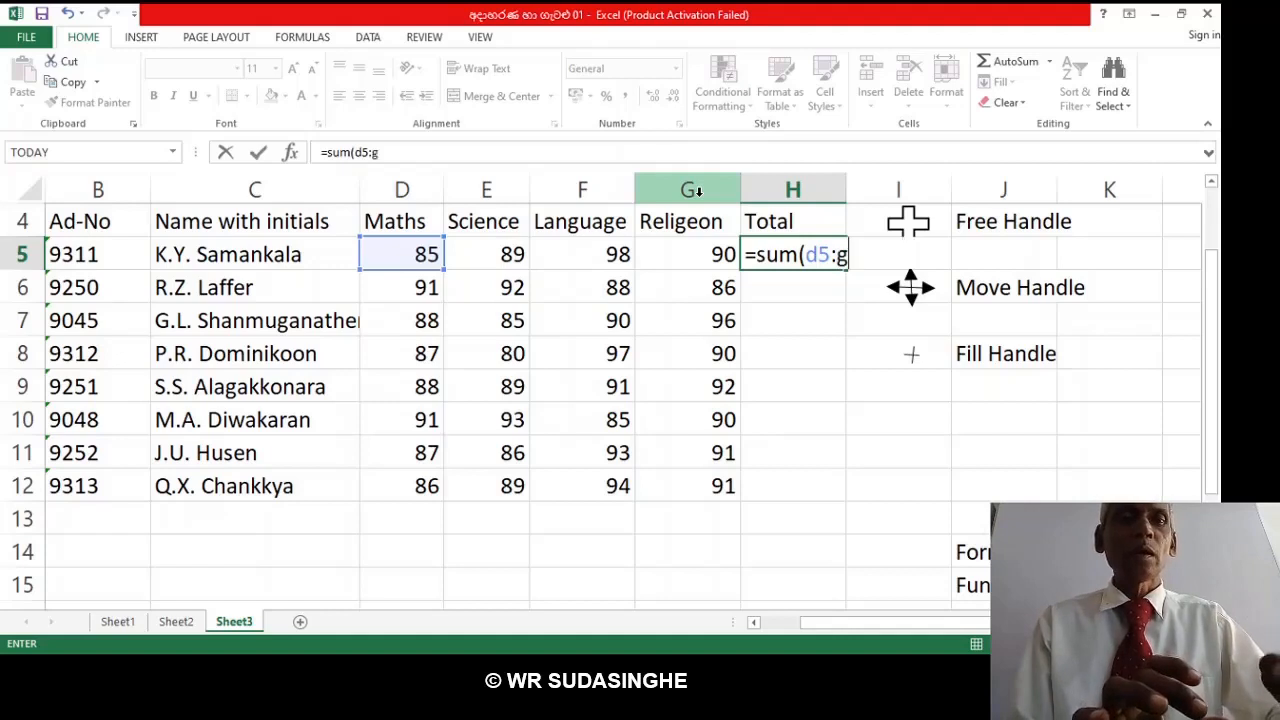
text(5)
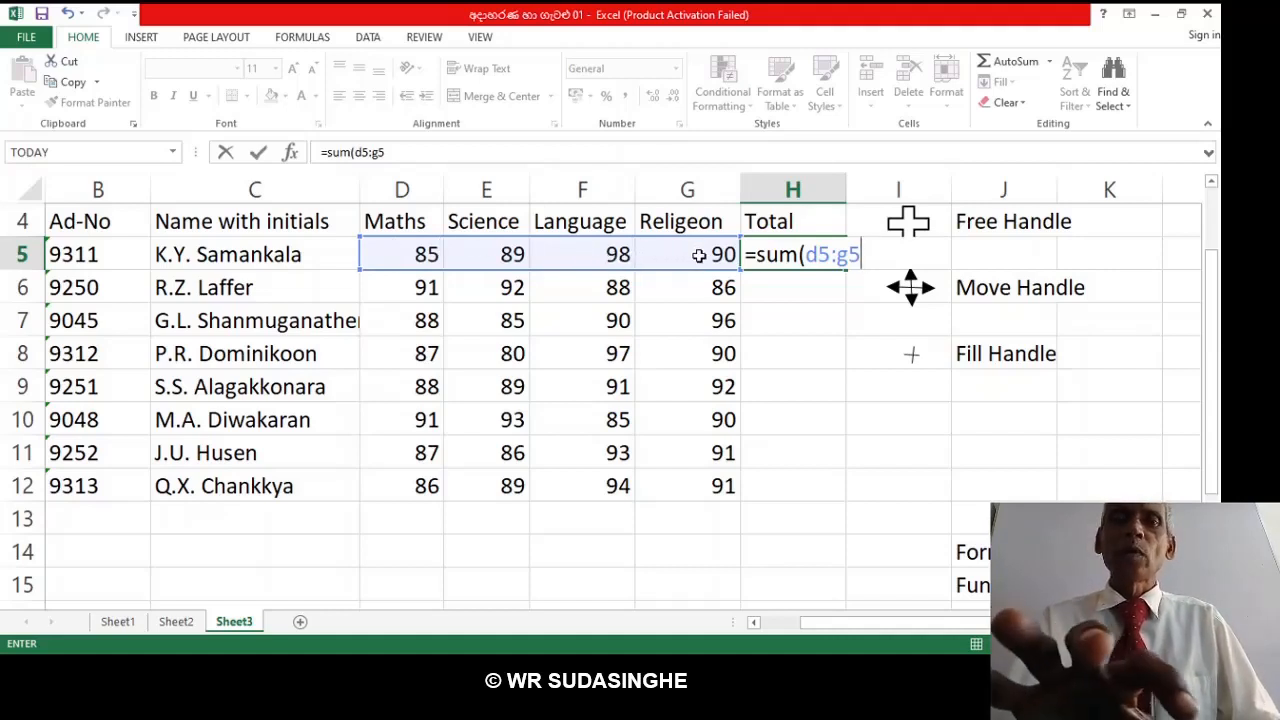
text())
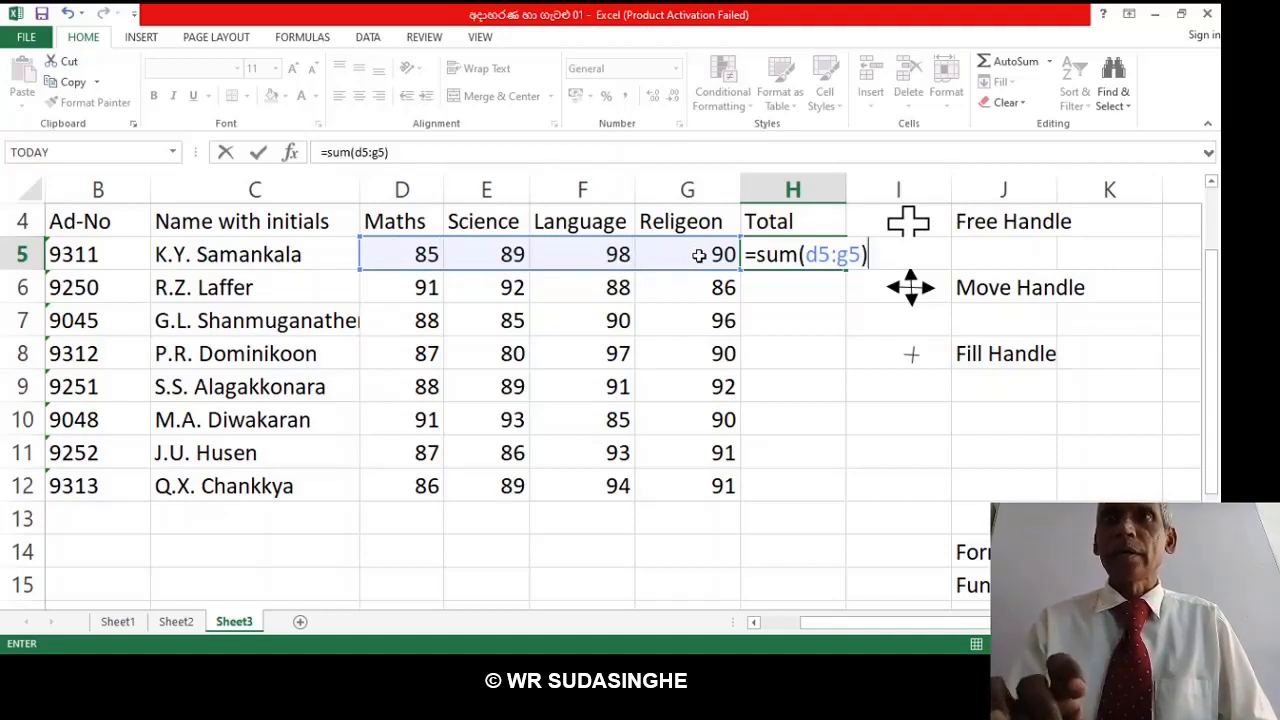
key(Return)
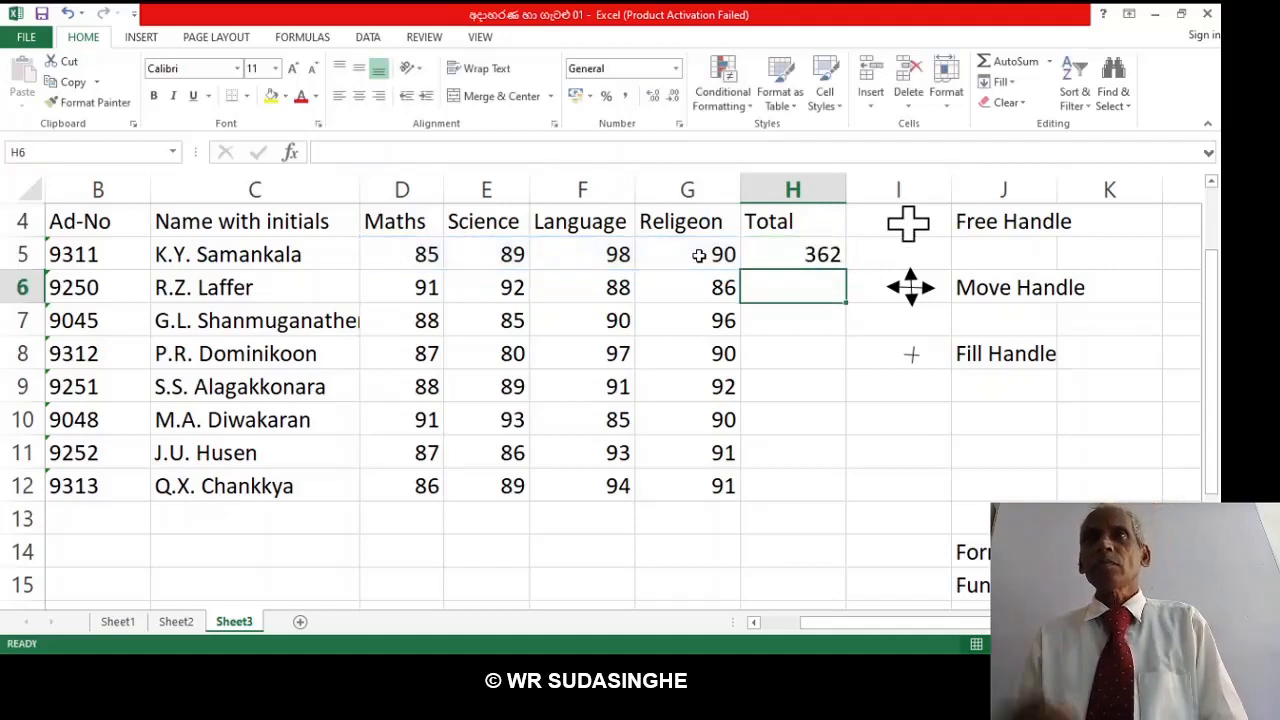
click(805, 254)
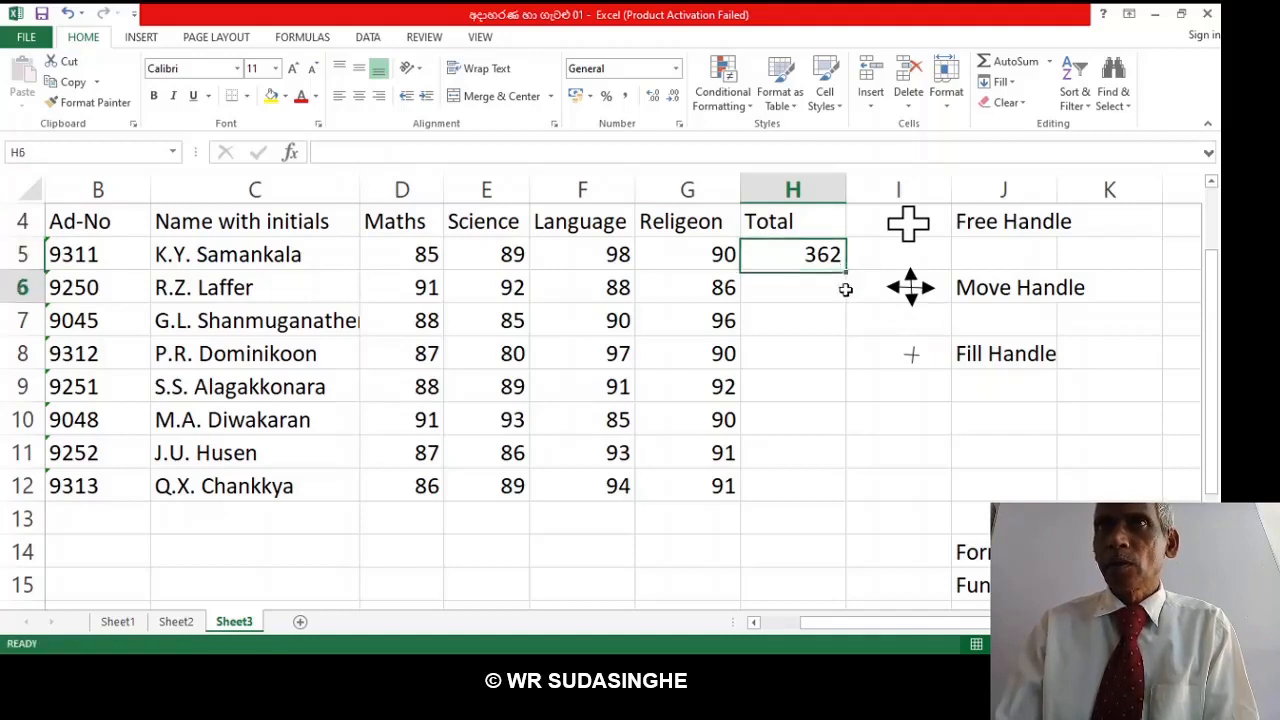
drag(846, 289, 846, 322)
click(791, 249)
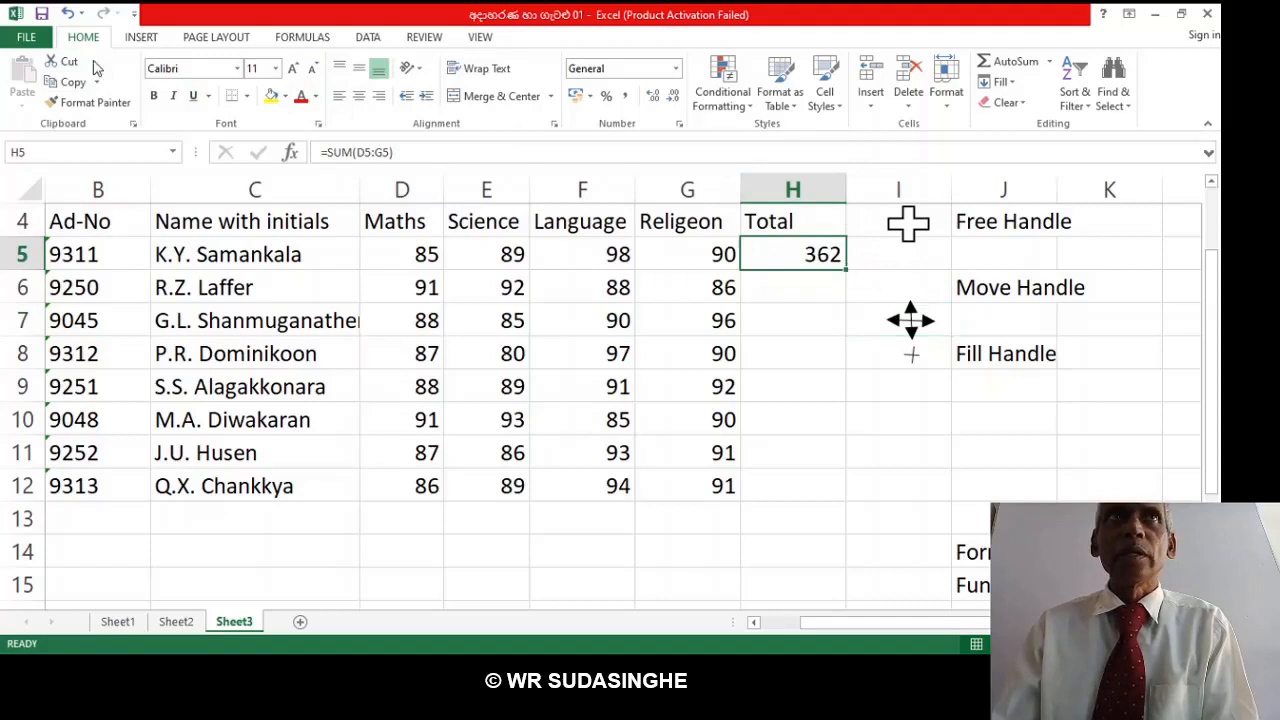
click(67, 13)
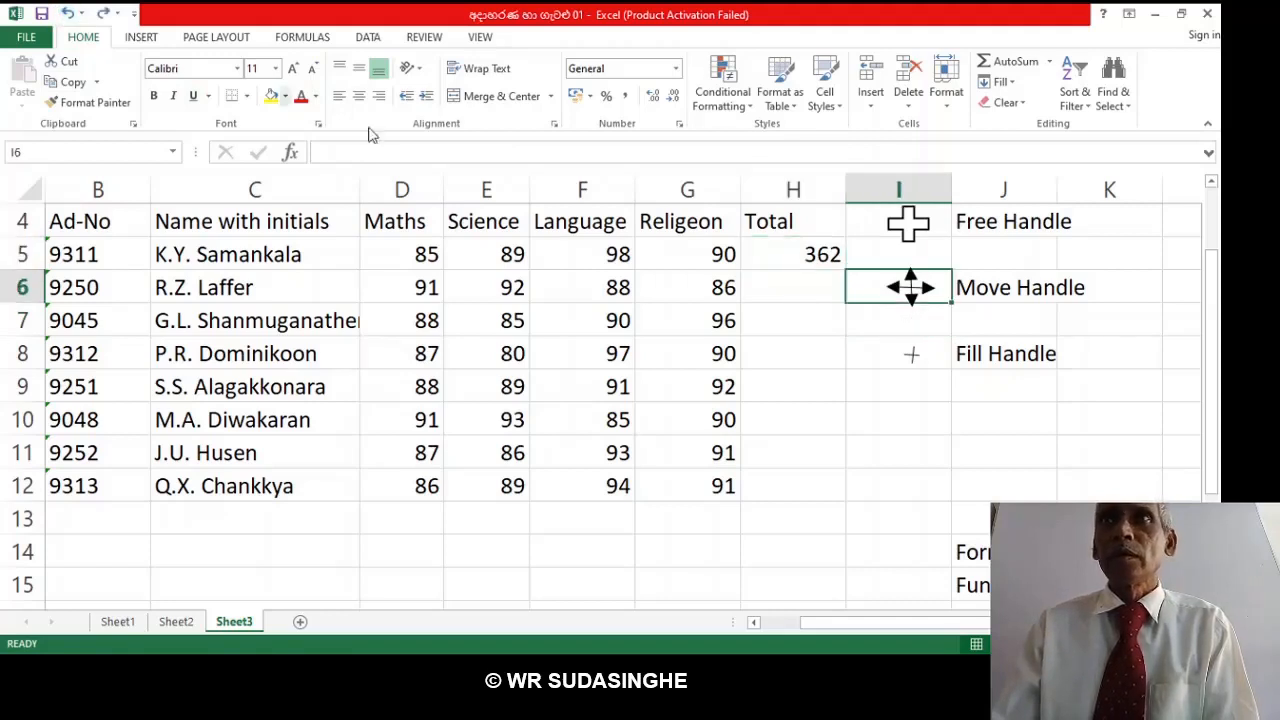
click(830, 257)
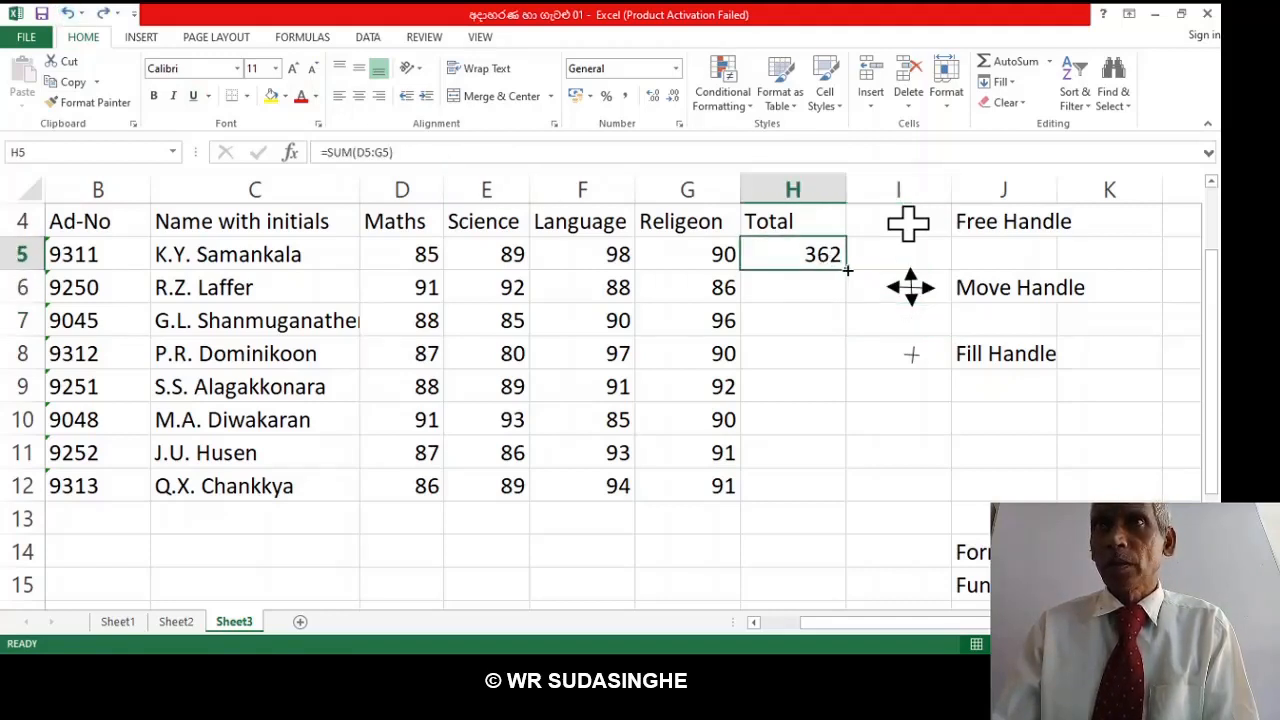
drag(910, 287, 806, 287)
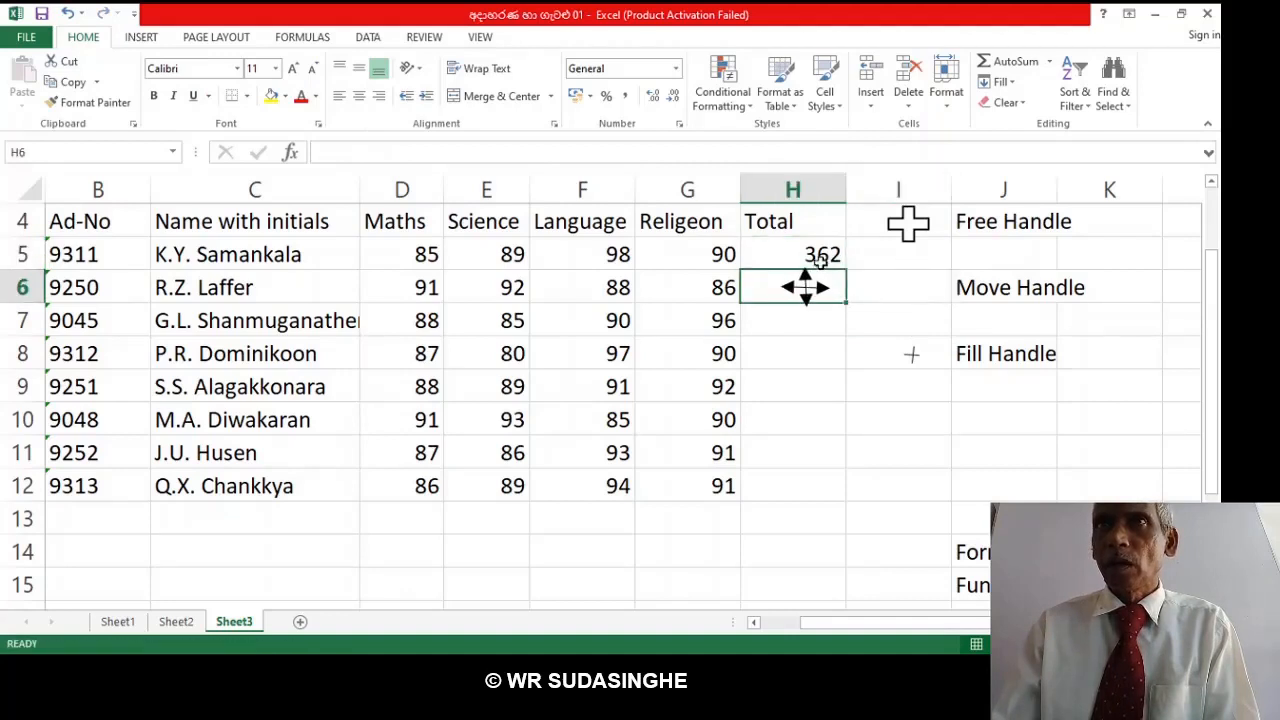
click(67, 13)
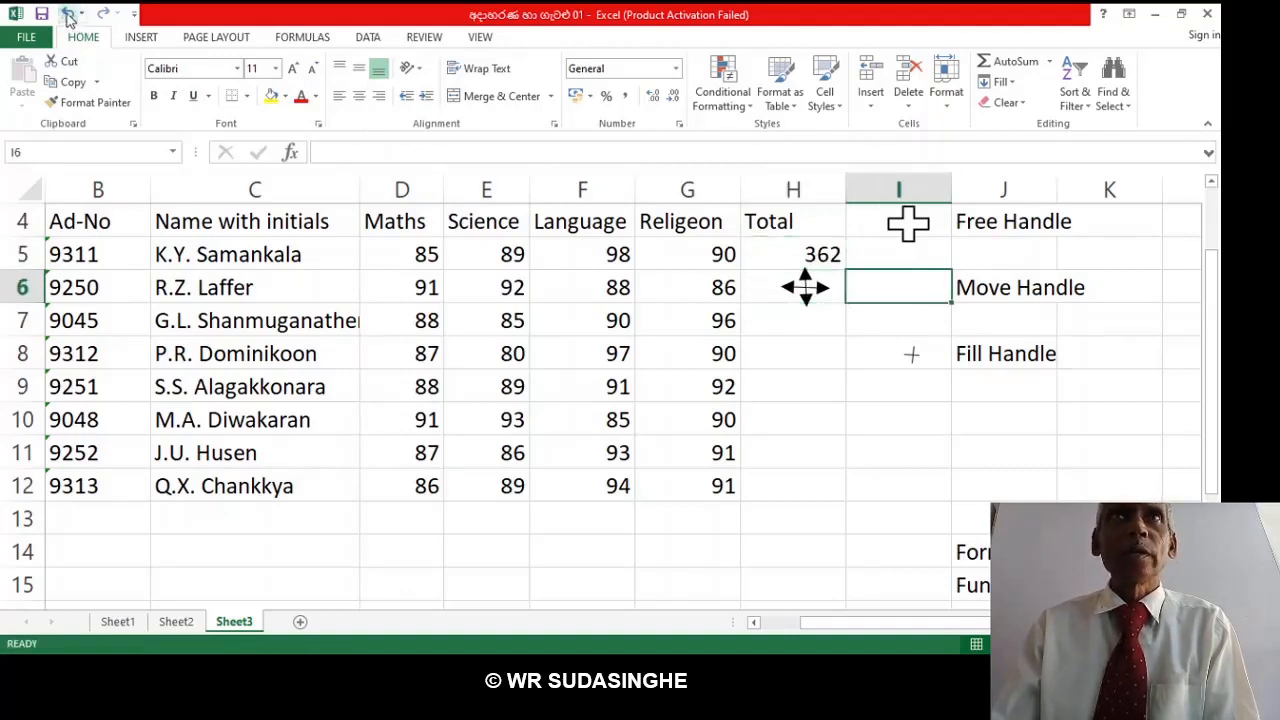
Fill the SUM formula from H5 down the Total column to H12 and check the formula in H5.
click(768, 260)
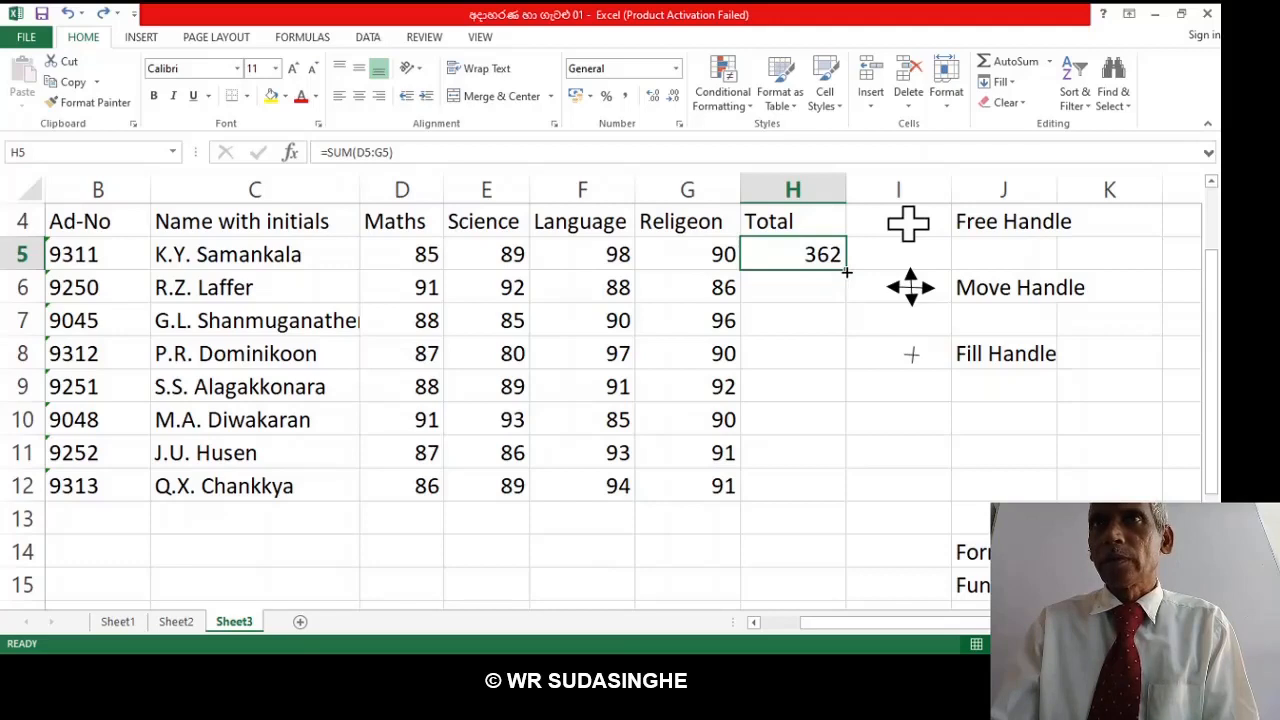
drag(846, 272, 849, 492)
click(914, 413)
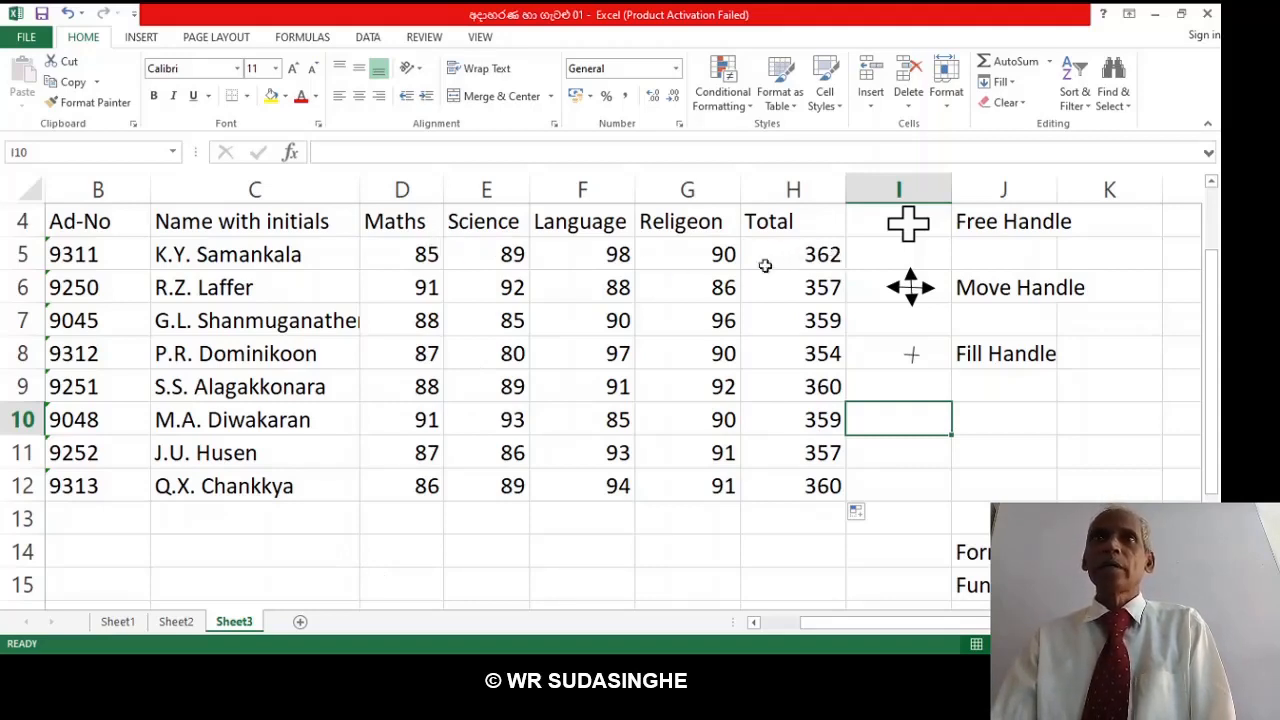
click(815, 256)
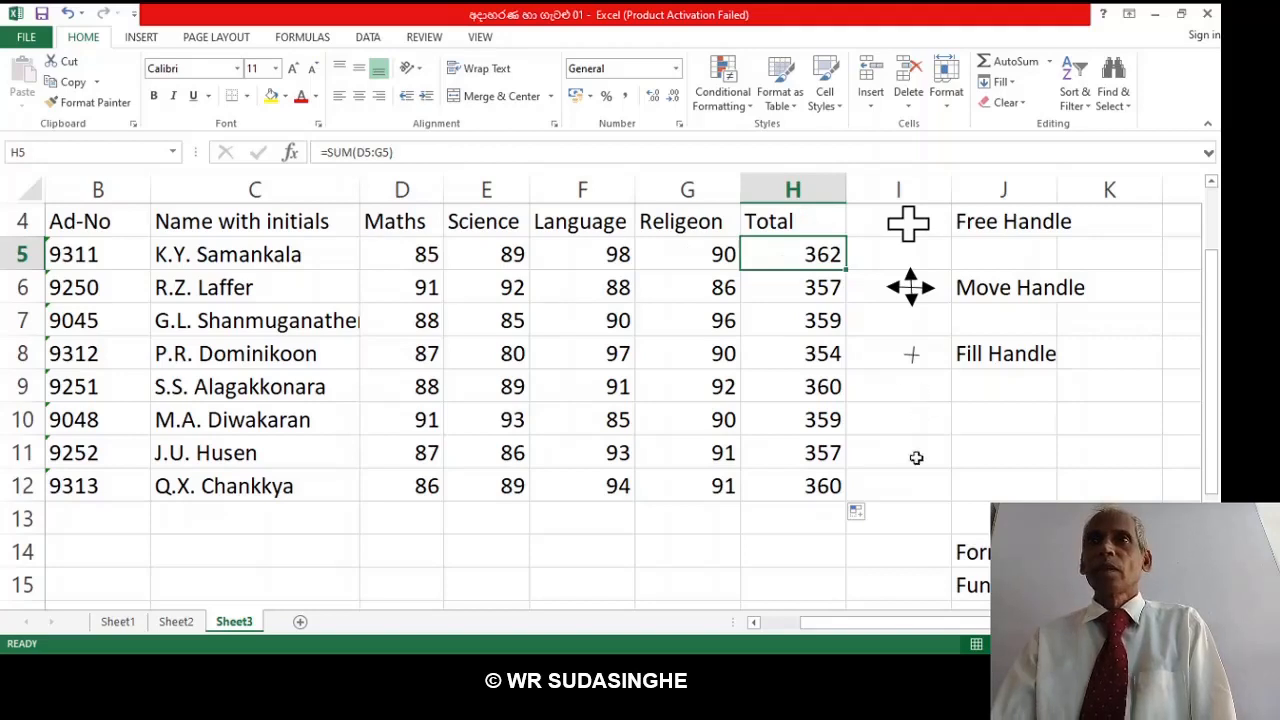
click(793, 551)
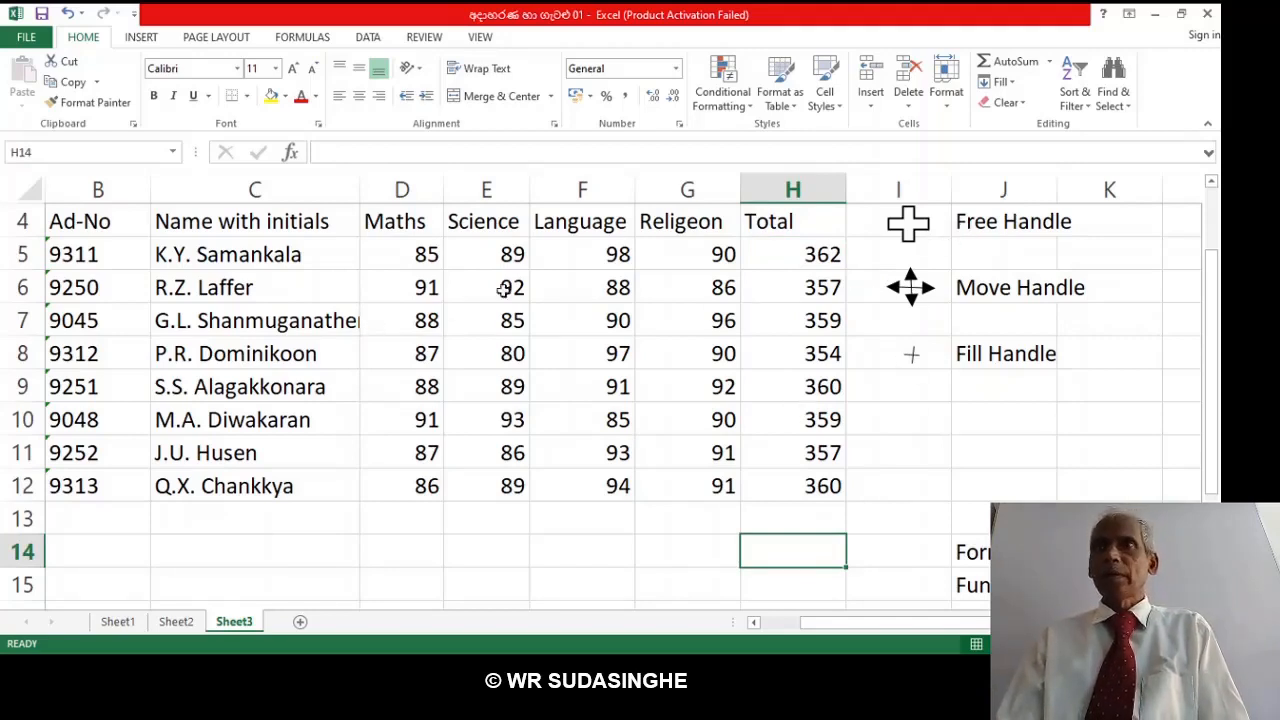
Insert a blank column directly after the Total column, before the pointer symbols in column I.
drag(753, 199, 861, 183)
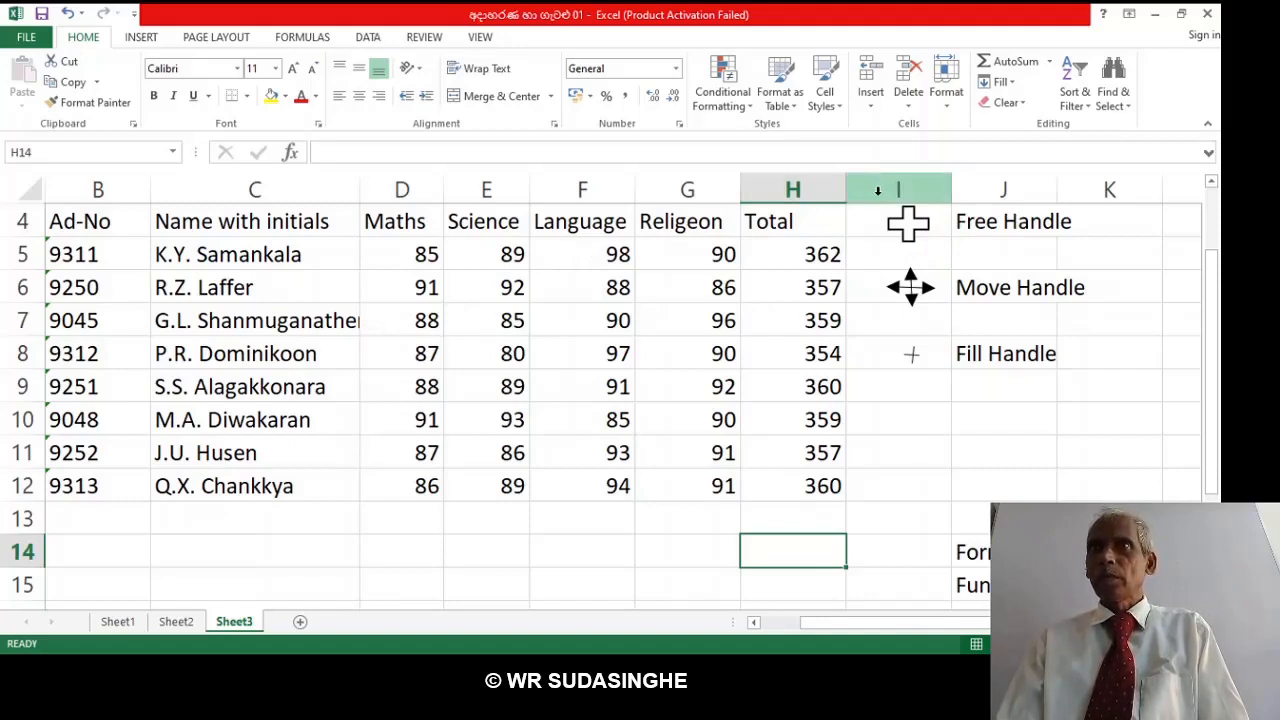
click(878, 190)
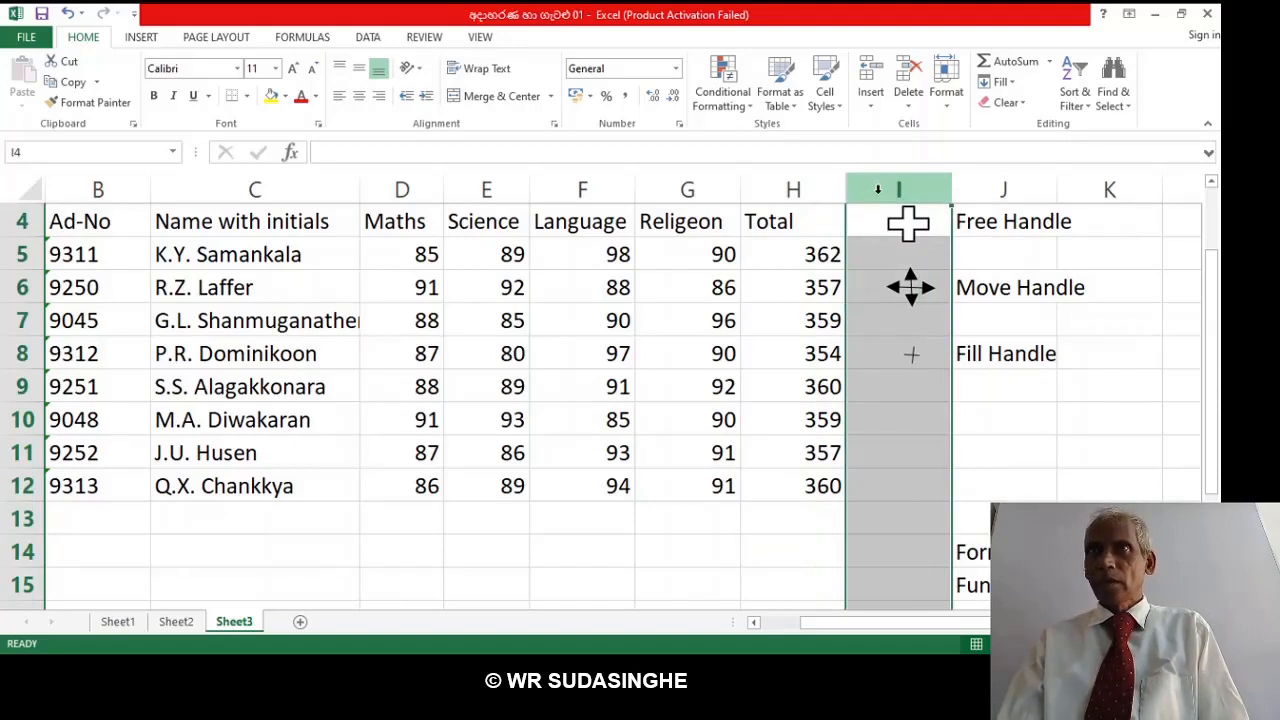
right_click(878, 190)
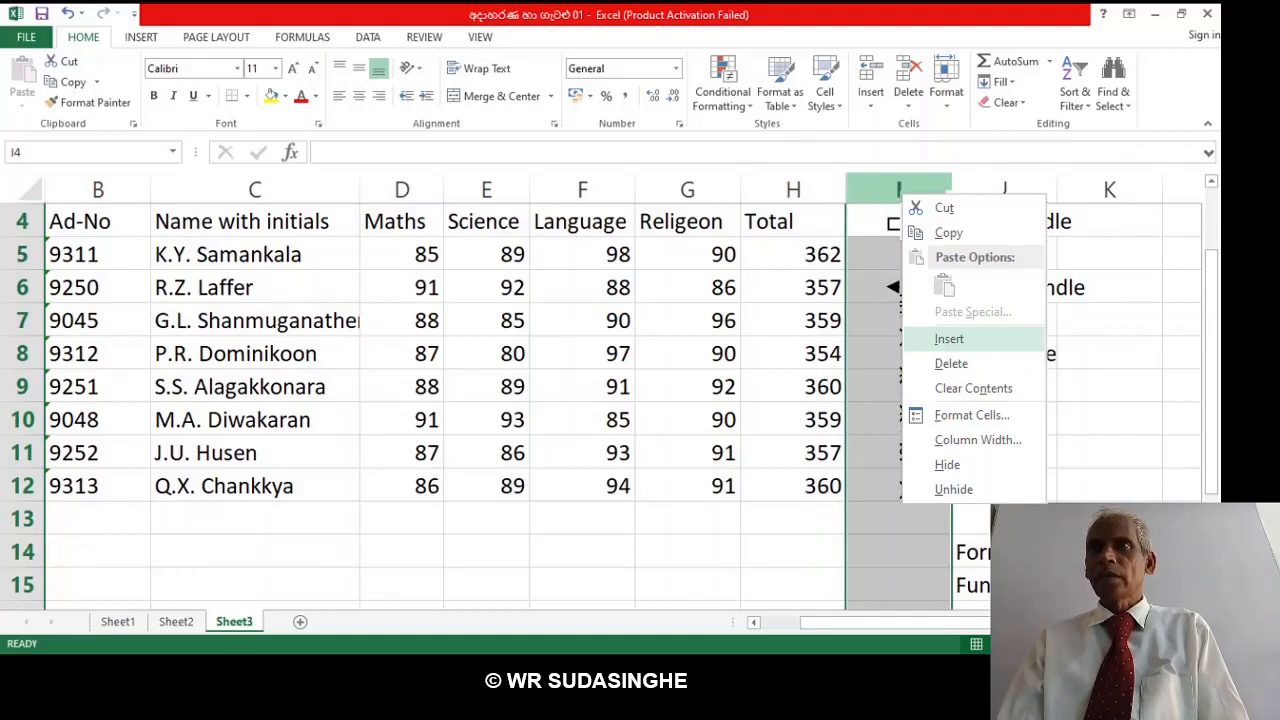
click(948, 338)
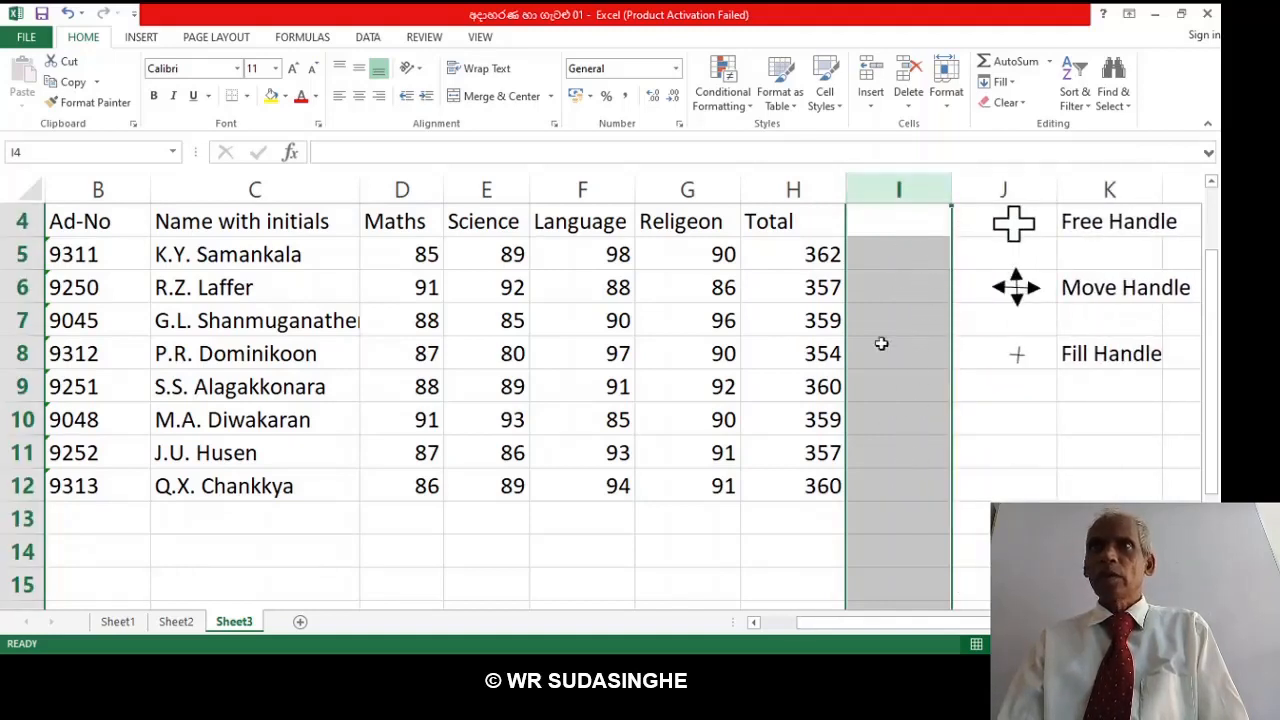
click(957, 389)
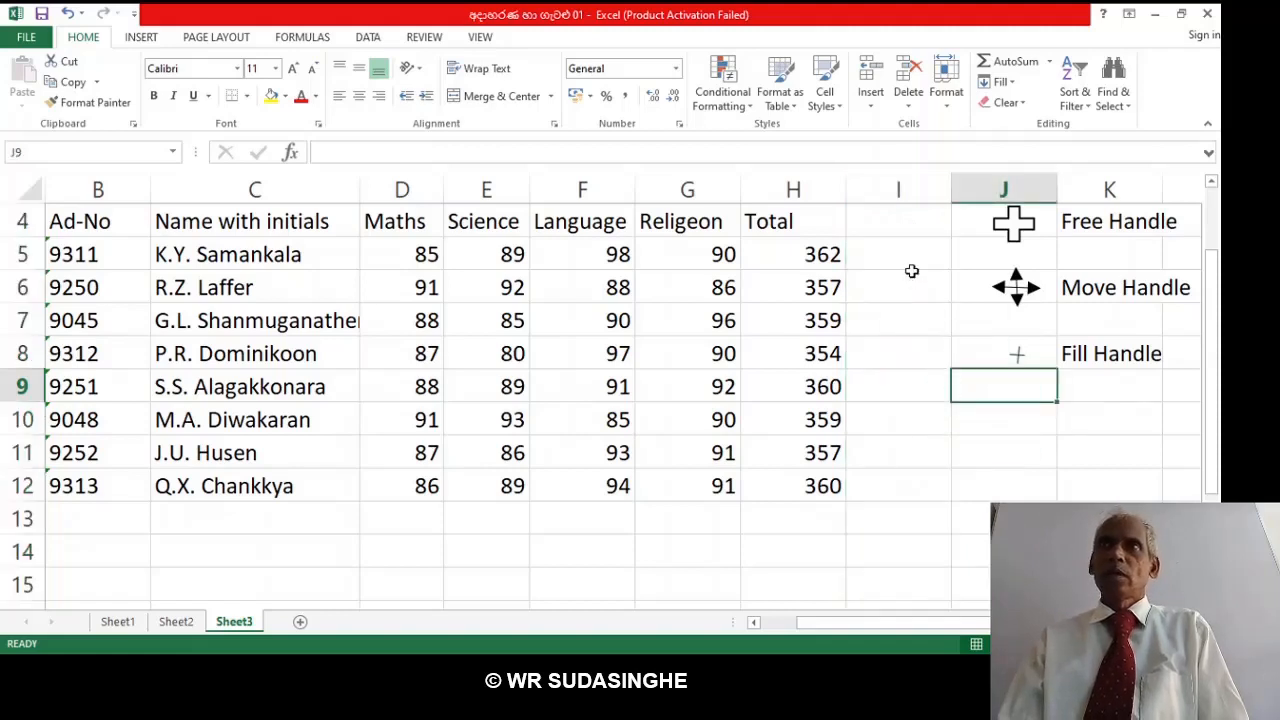
Enter the heading Average in I4, beside the Total heading.
click(884, 227)
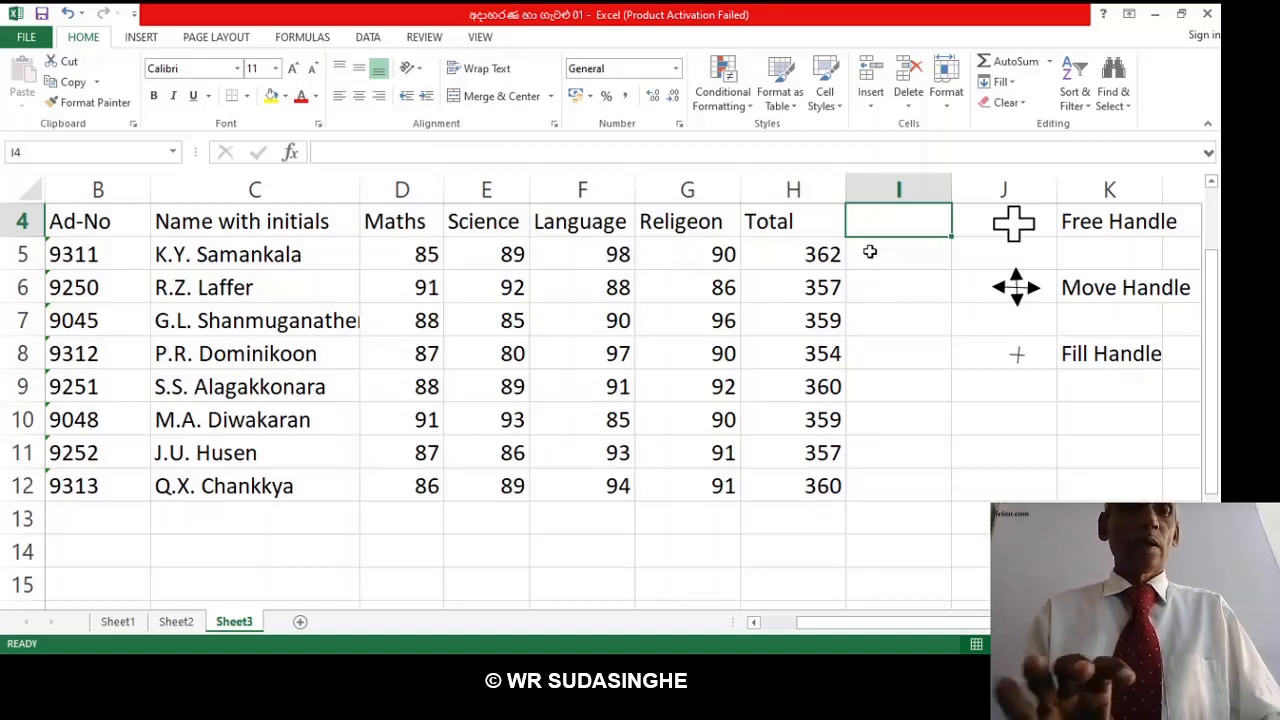
text(a)
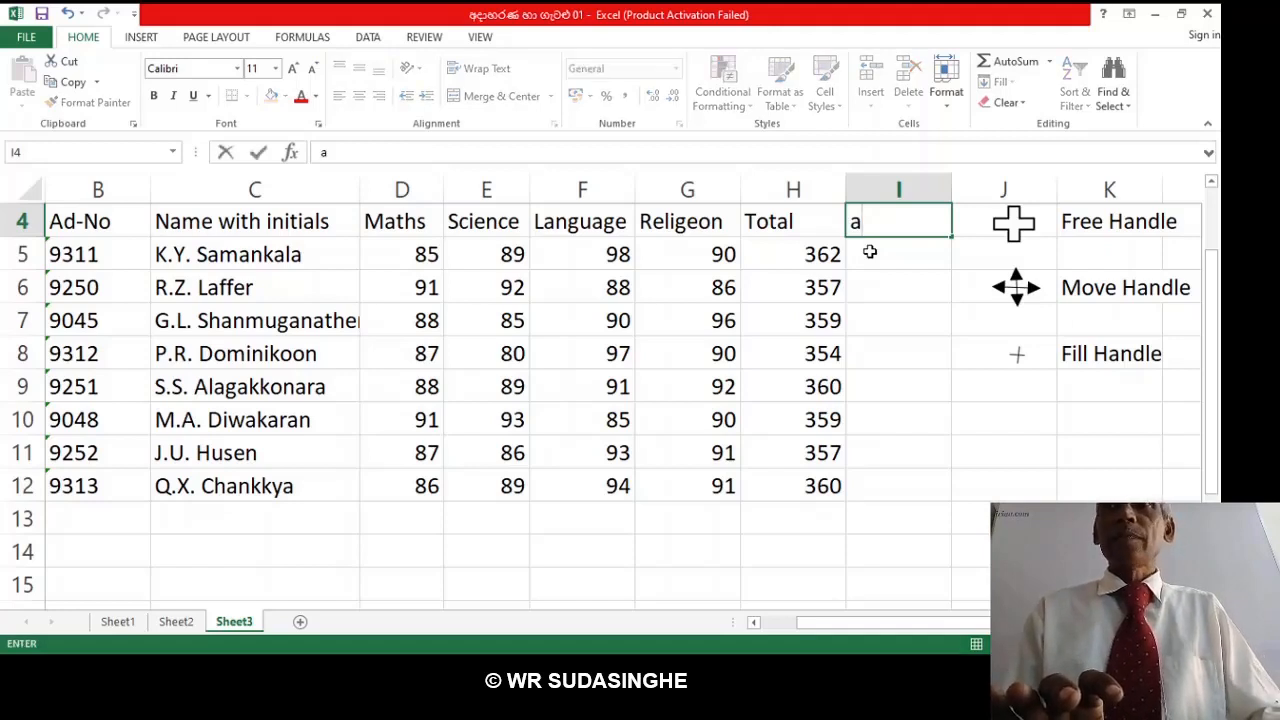
key(BackSpace)
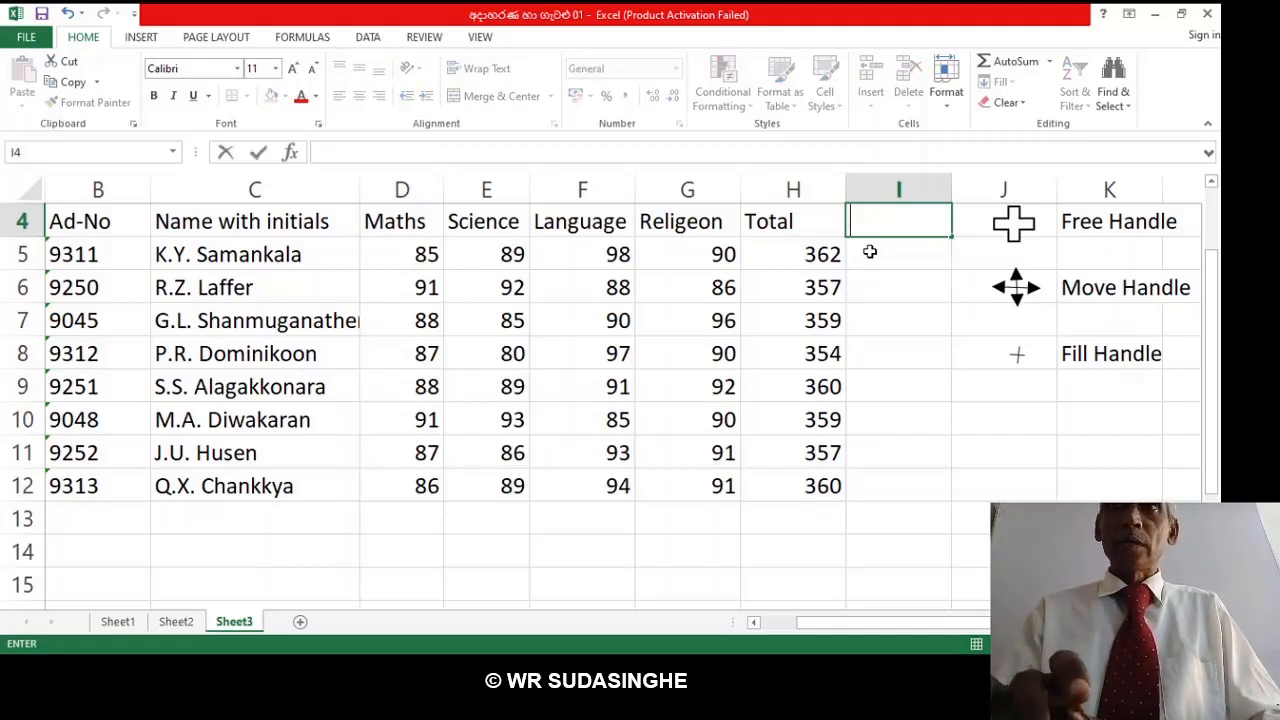
text(A)
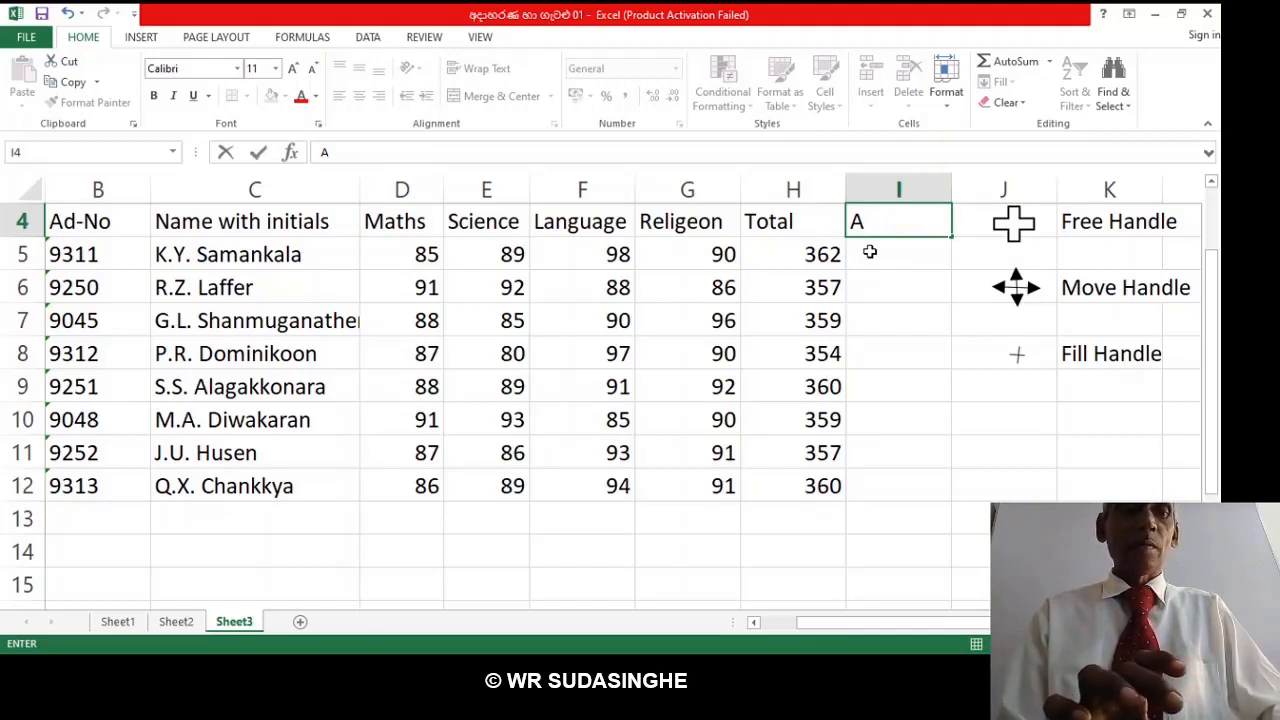
text(ver)
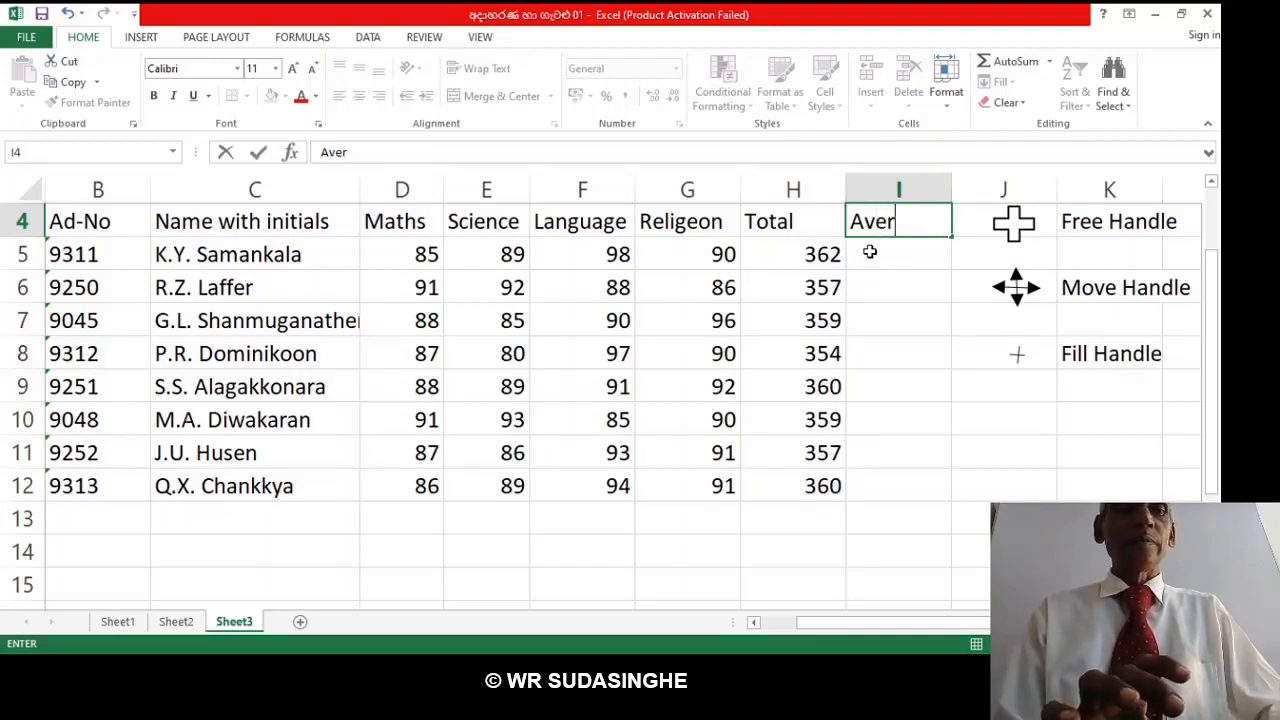
text(a)
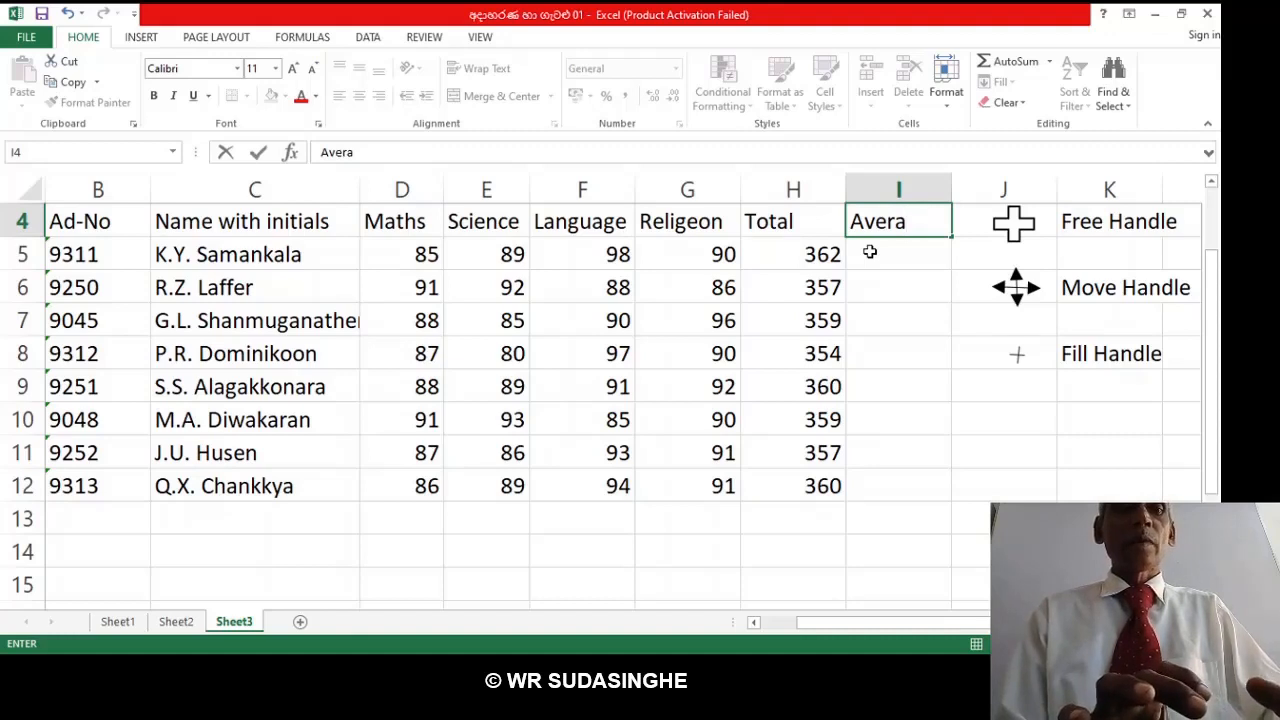
text(ge)
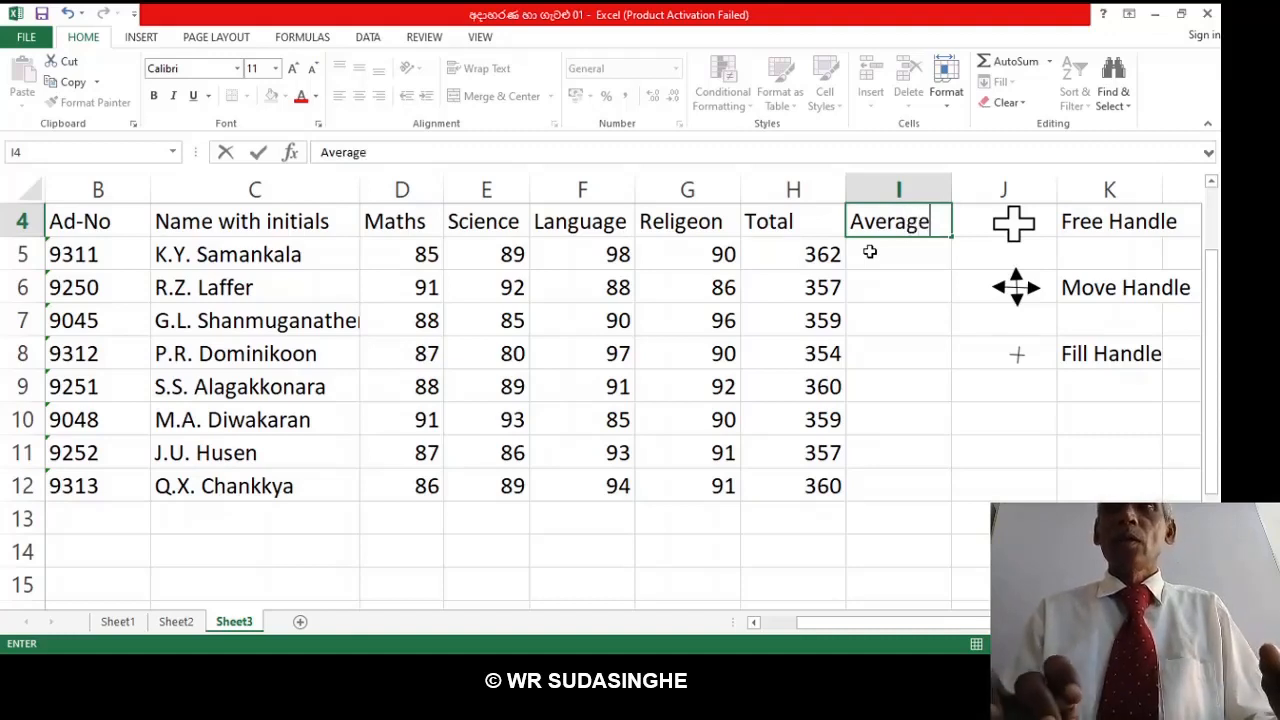
key(Return)
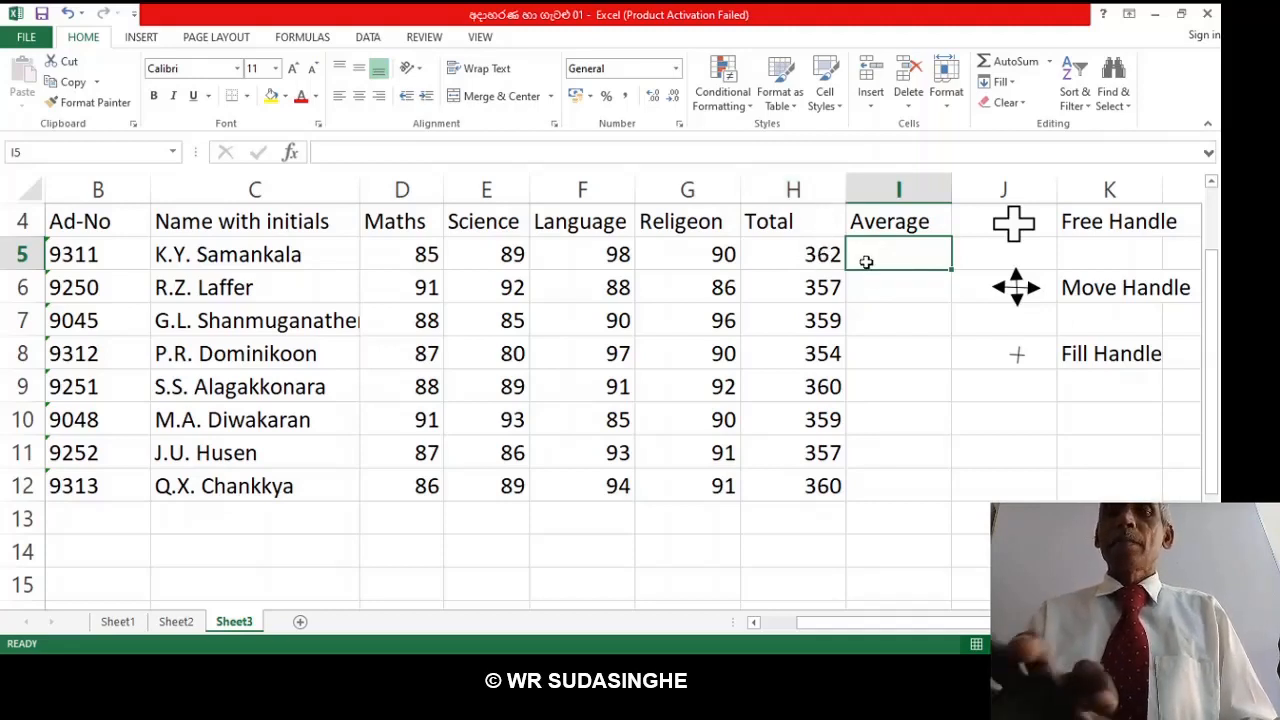
Enter the formula =h5/4 in I5 to average the first student's four subject marks.
text(=)
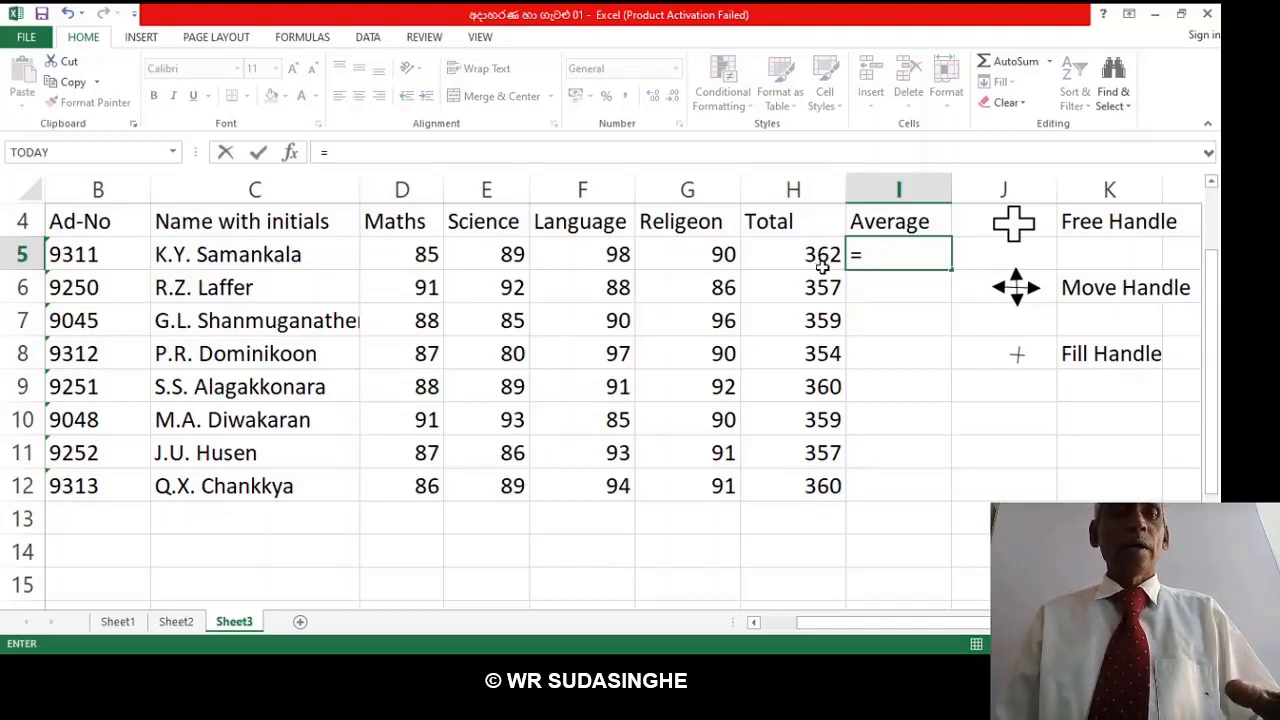
text(h)
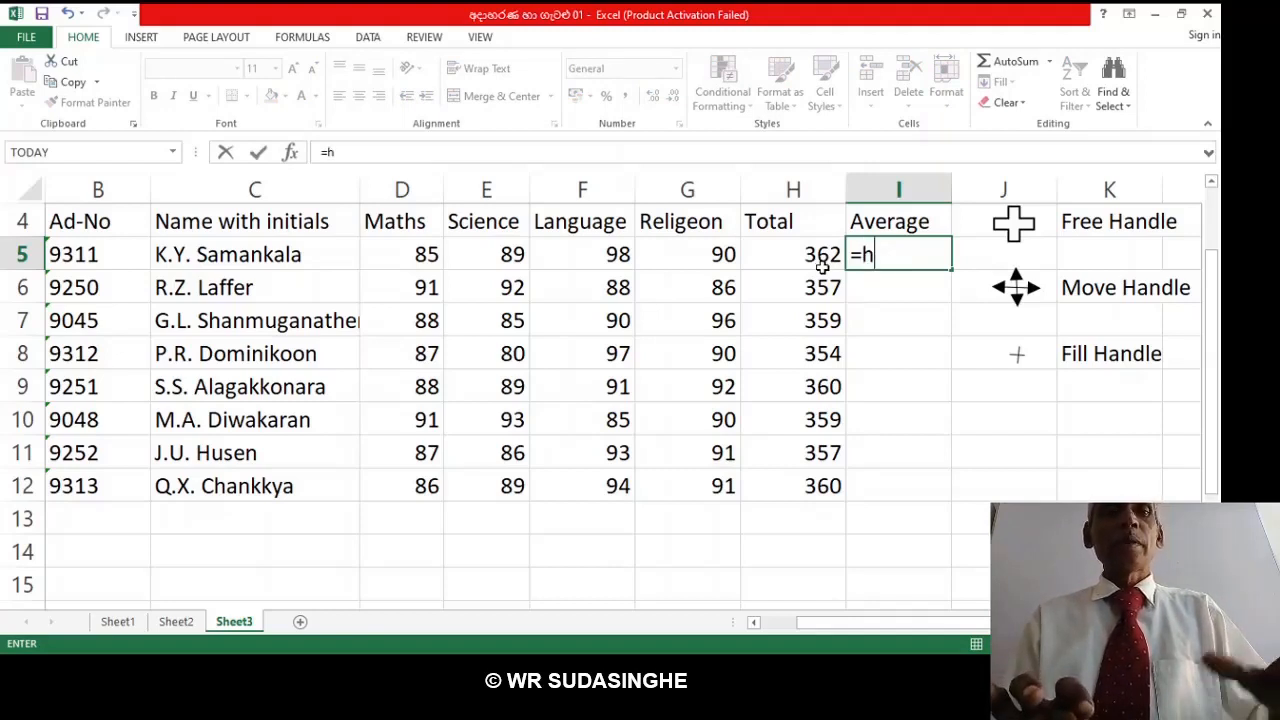
text(5)
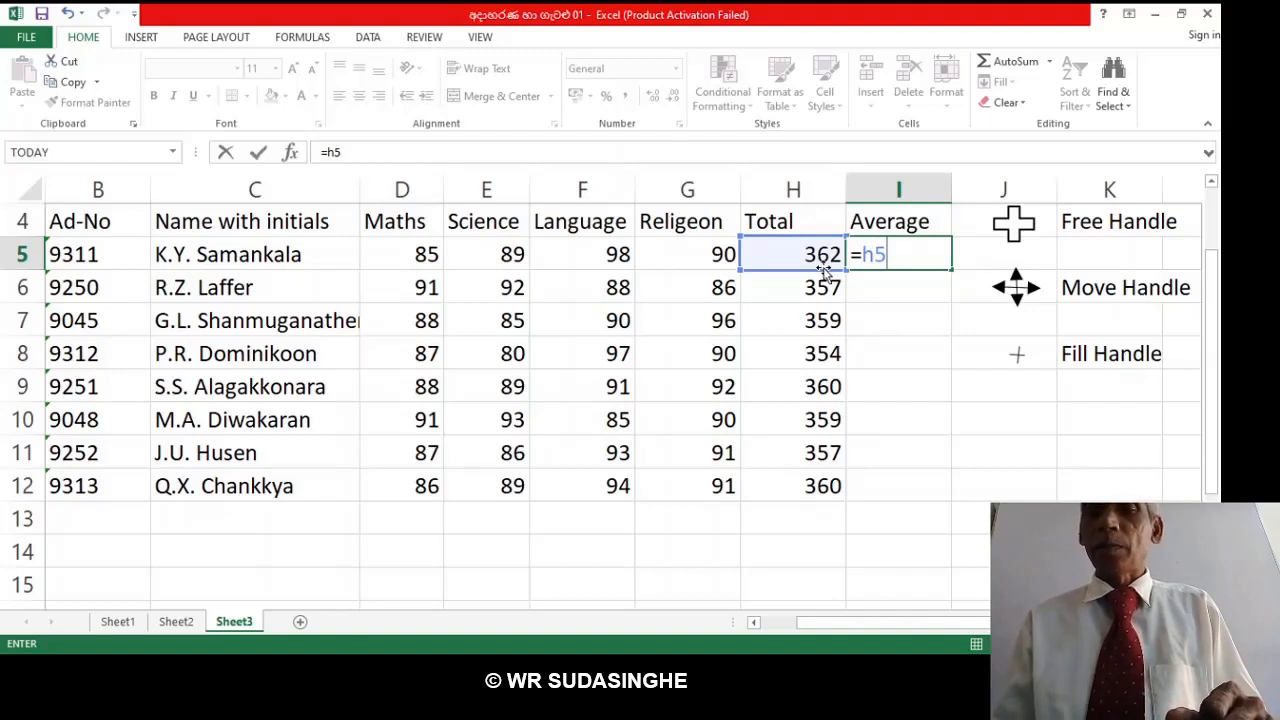
text(/)
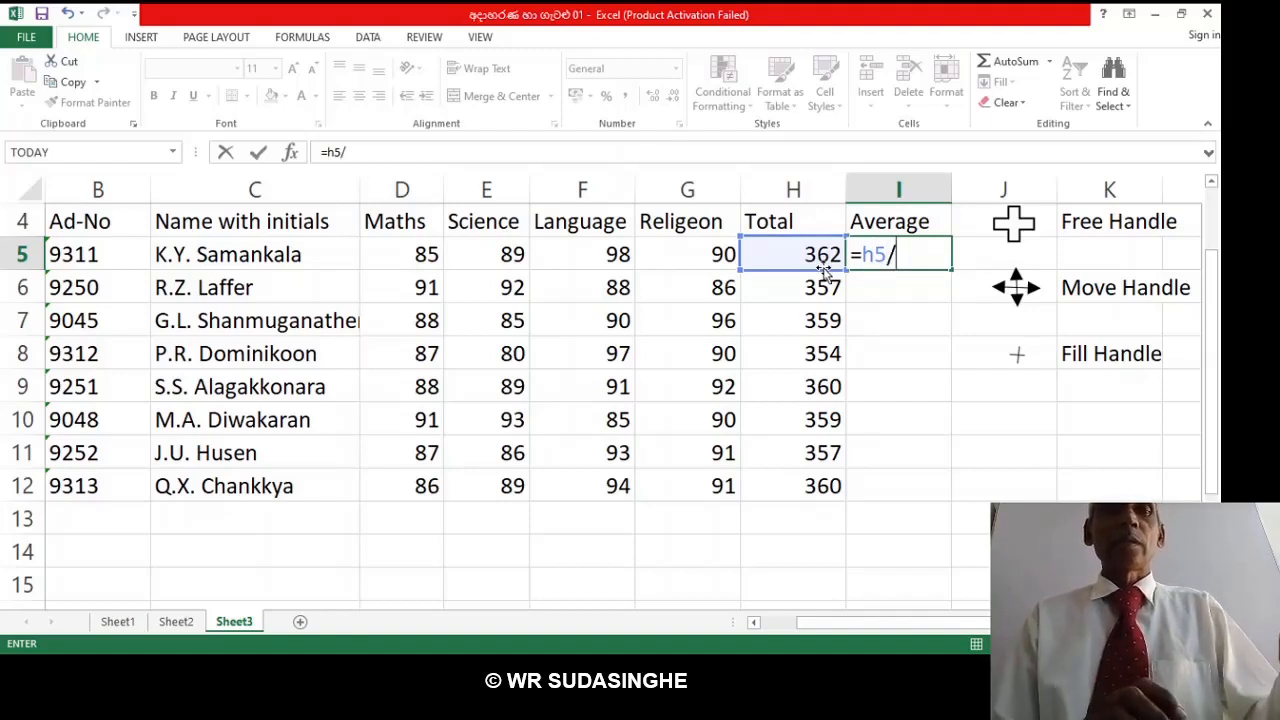
text(4)
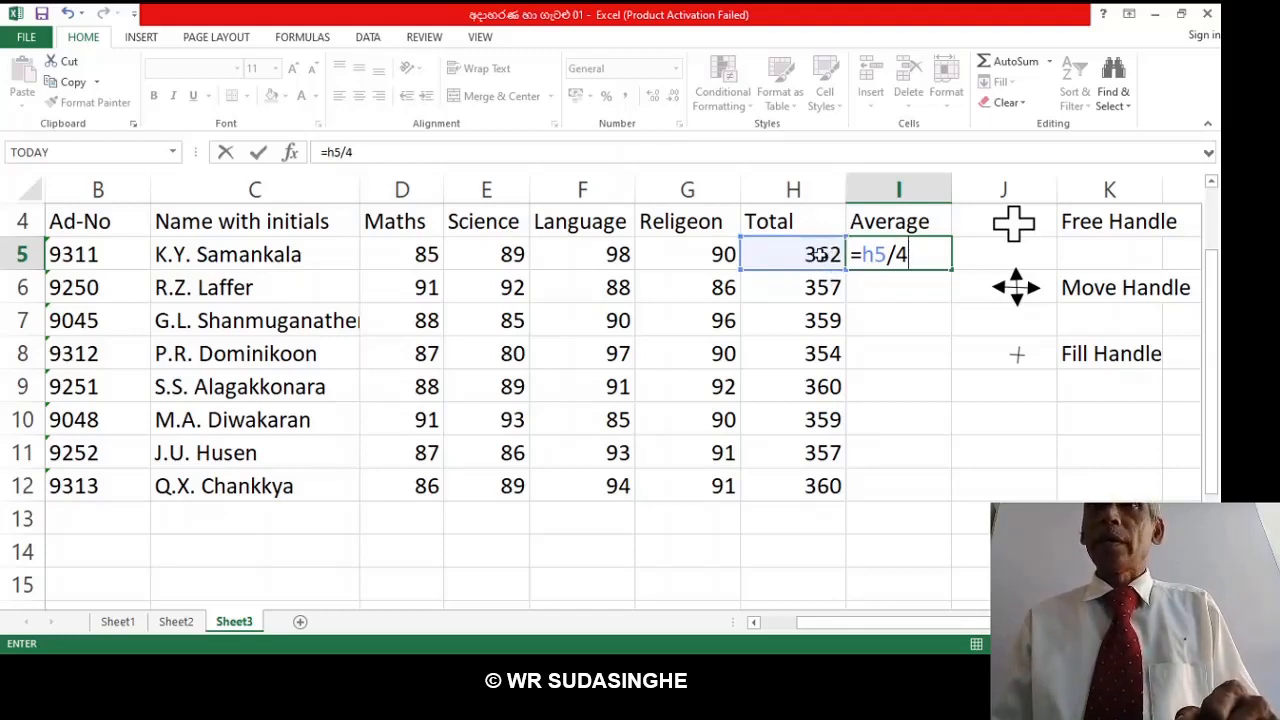
key(Return)
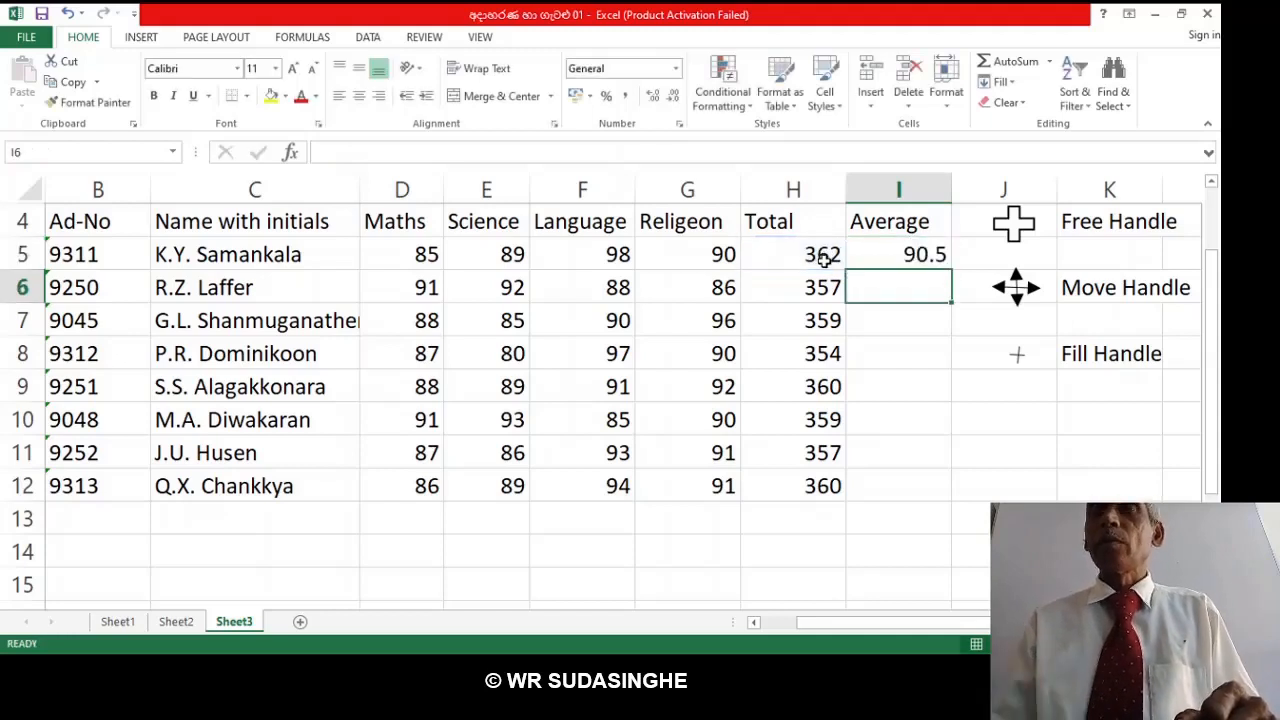
Fill the average formula from I5 down the Average column to I12.
click(889, 258)
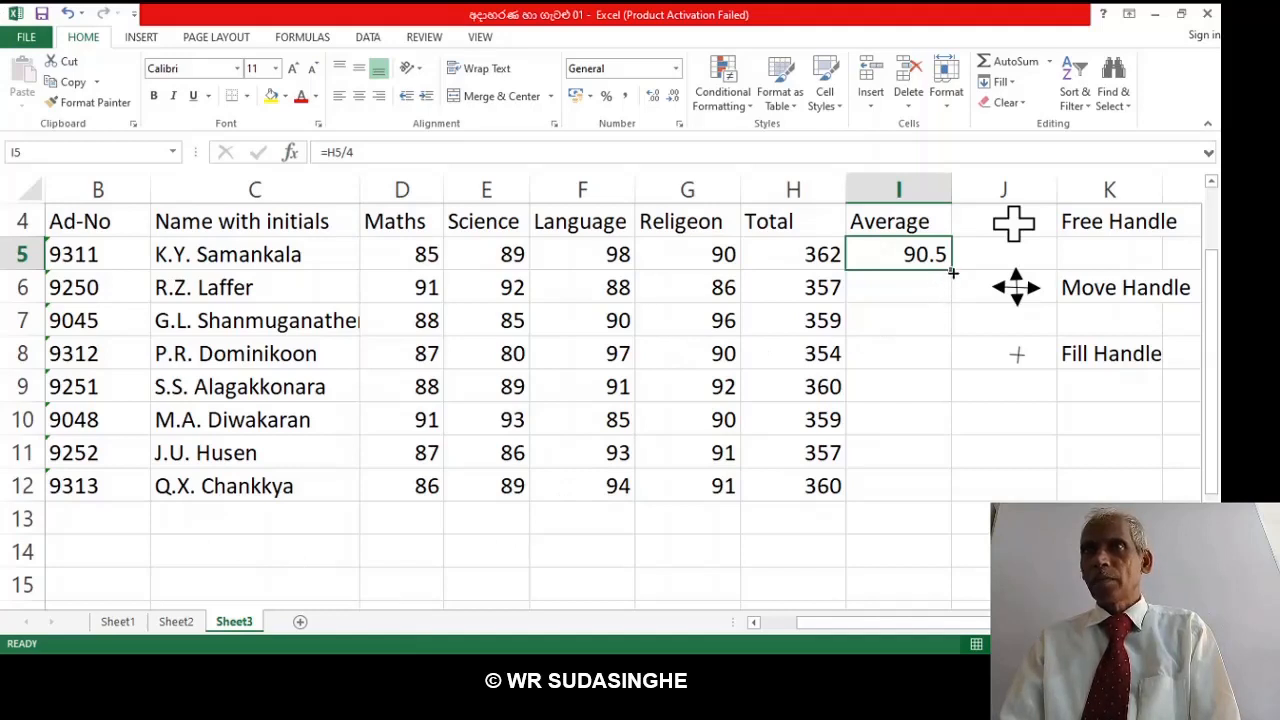
drag(953, 272, 957, 306)
click(935, 300)
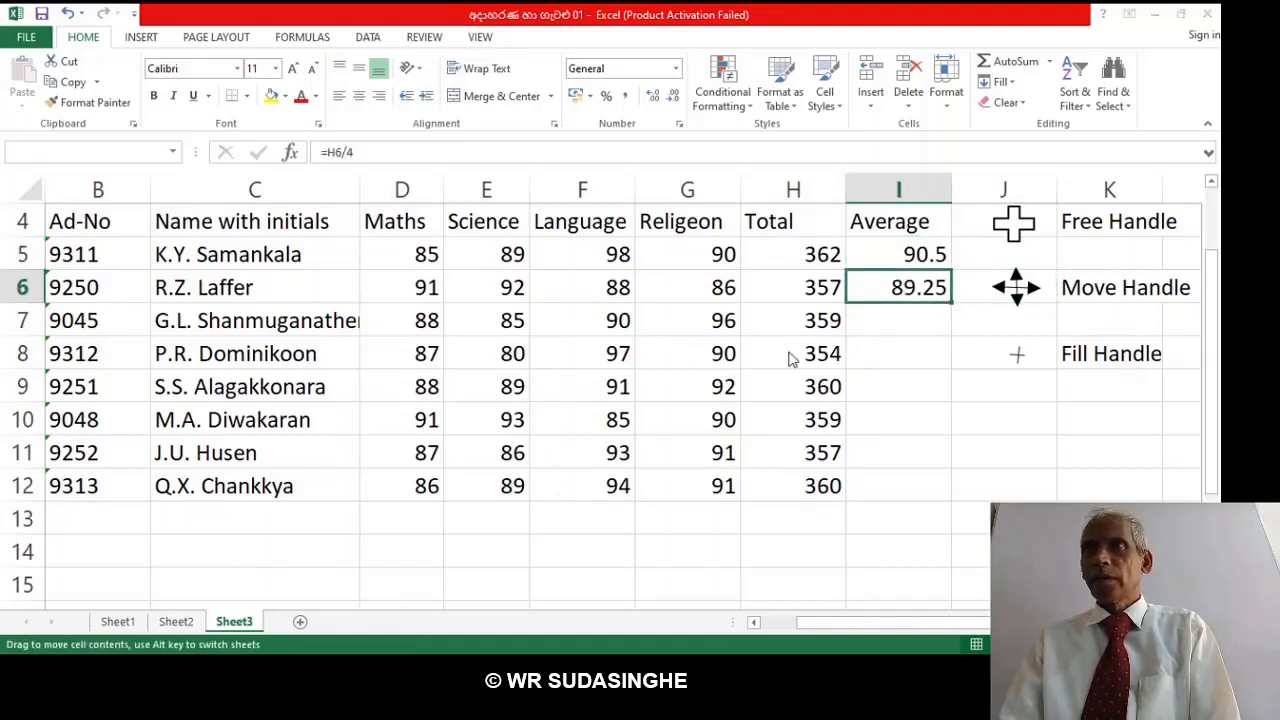
key(Right)
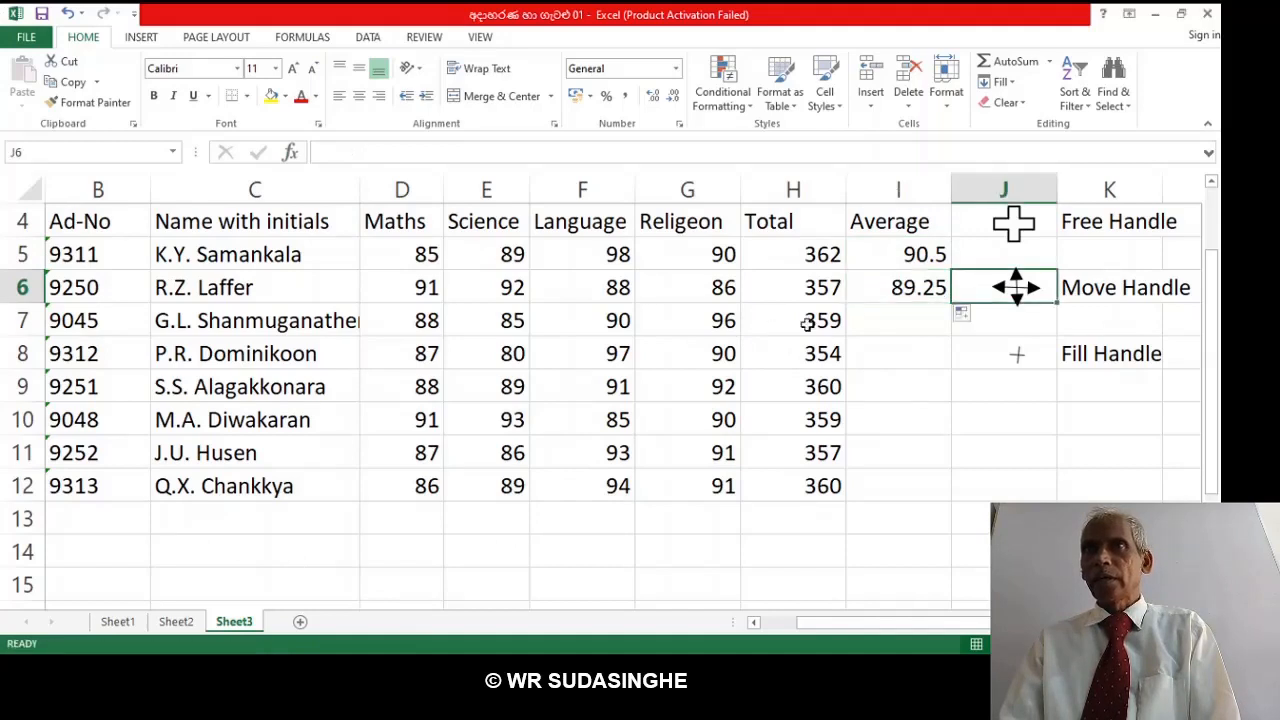
click(922, 293)
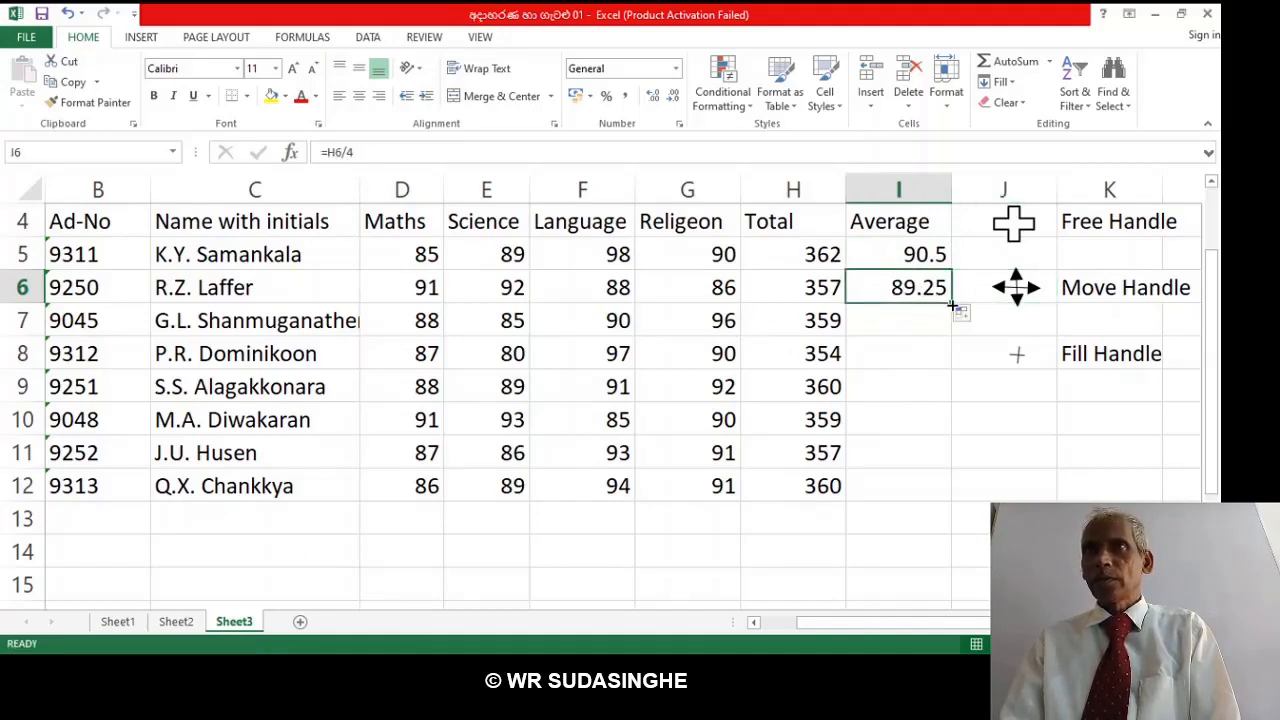
drag(953, 305, 929, 294)
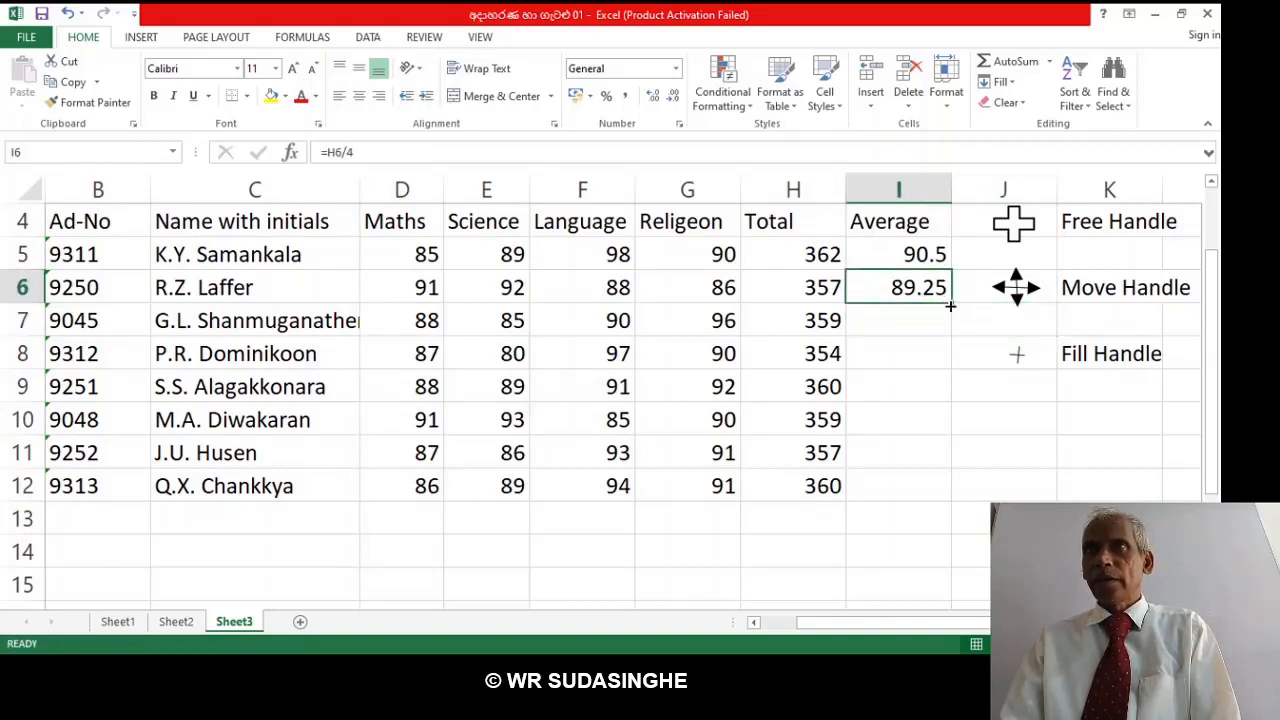
drag(949, 323, 945, 342)
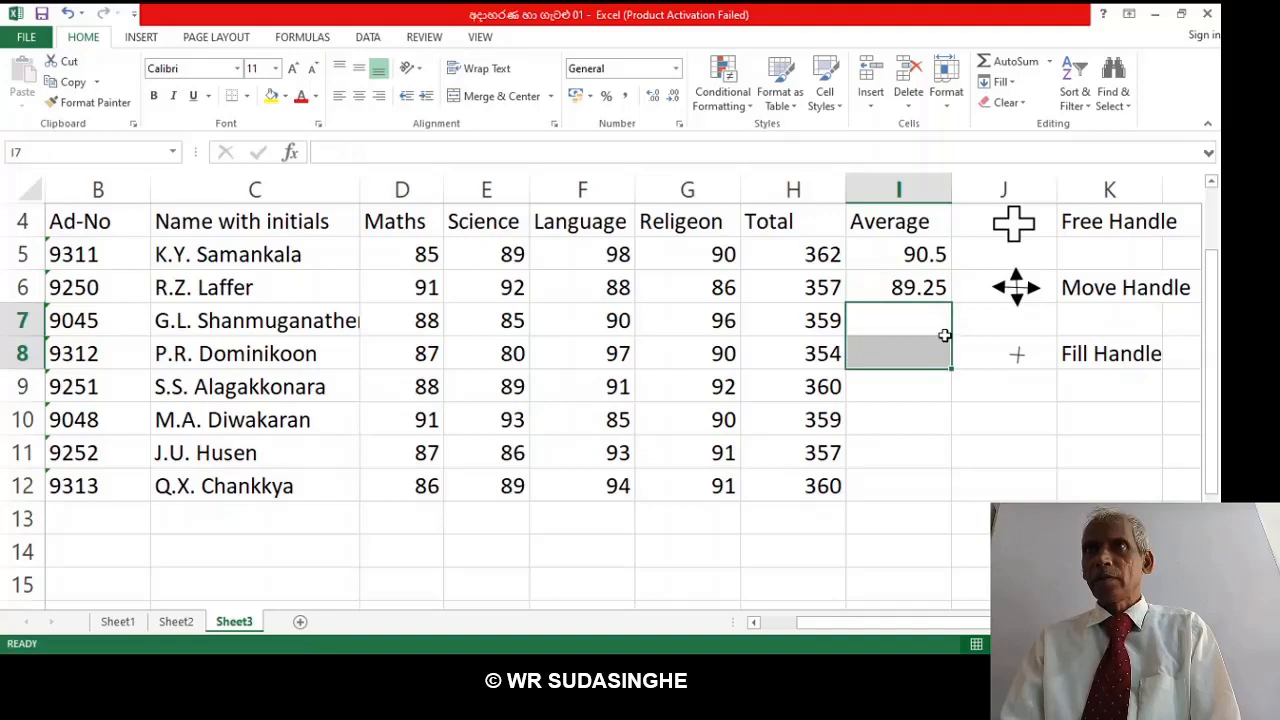
click(903, 287)
double_click(950, 304)
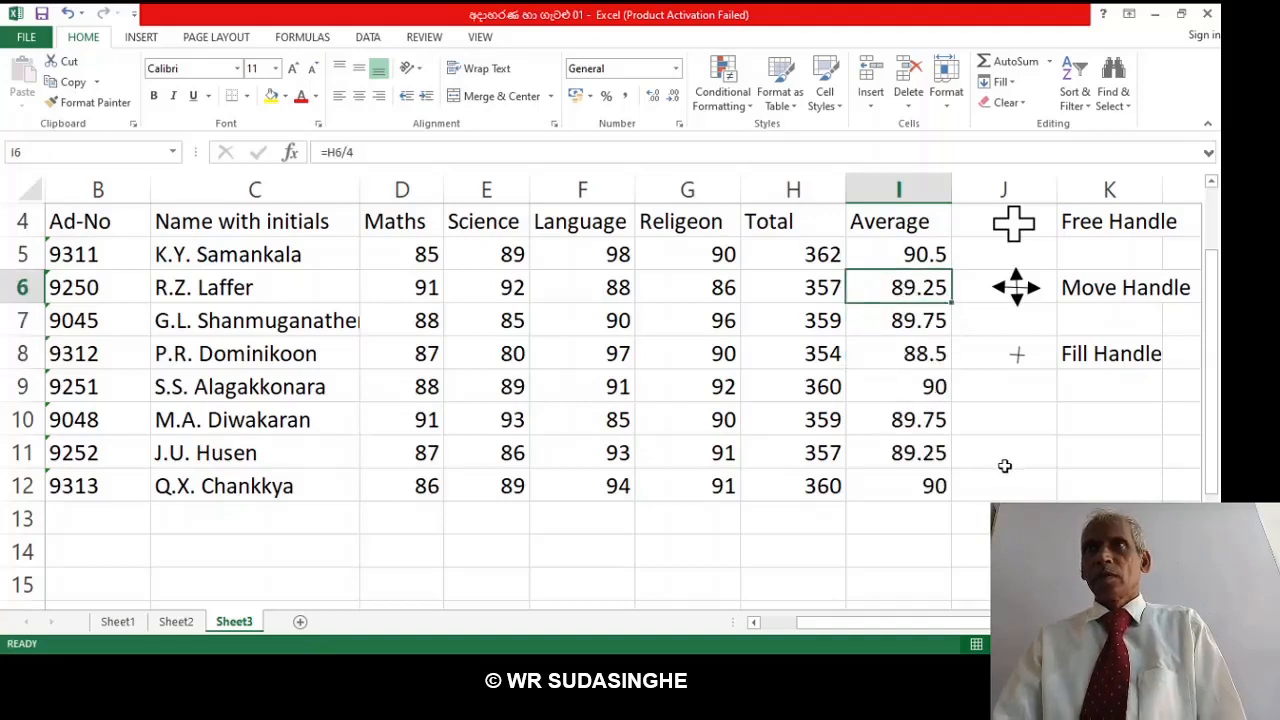
click(1059, 479)
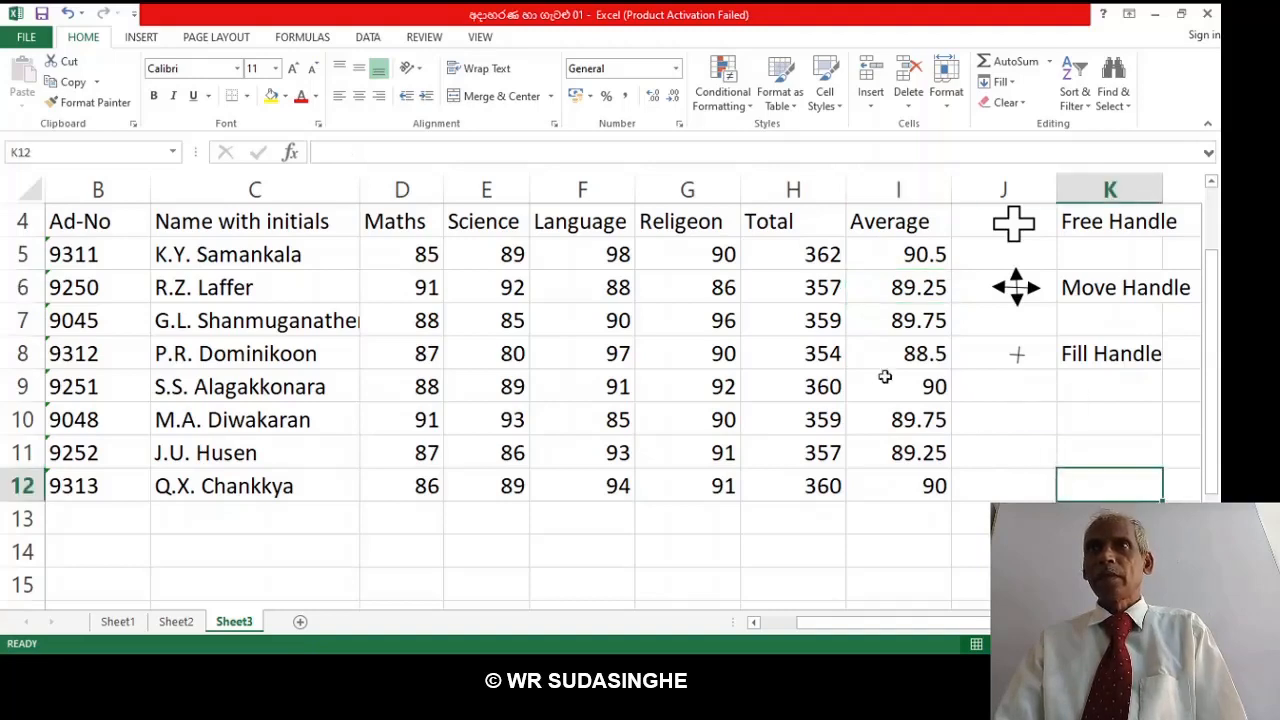
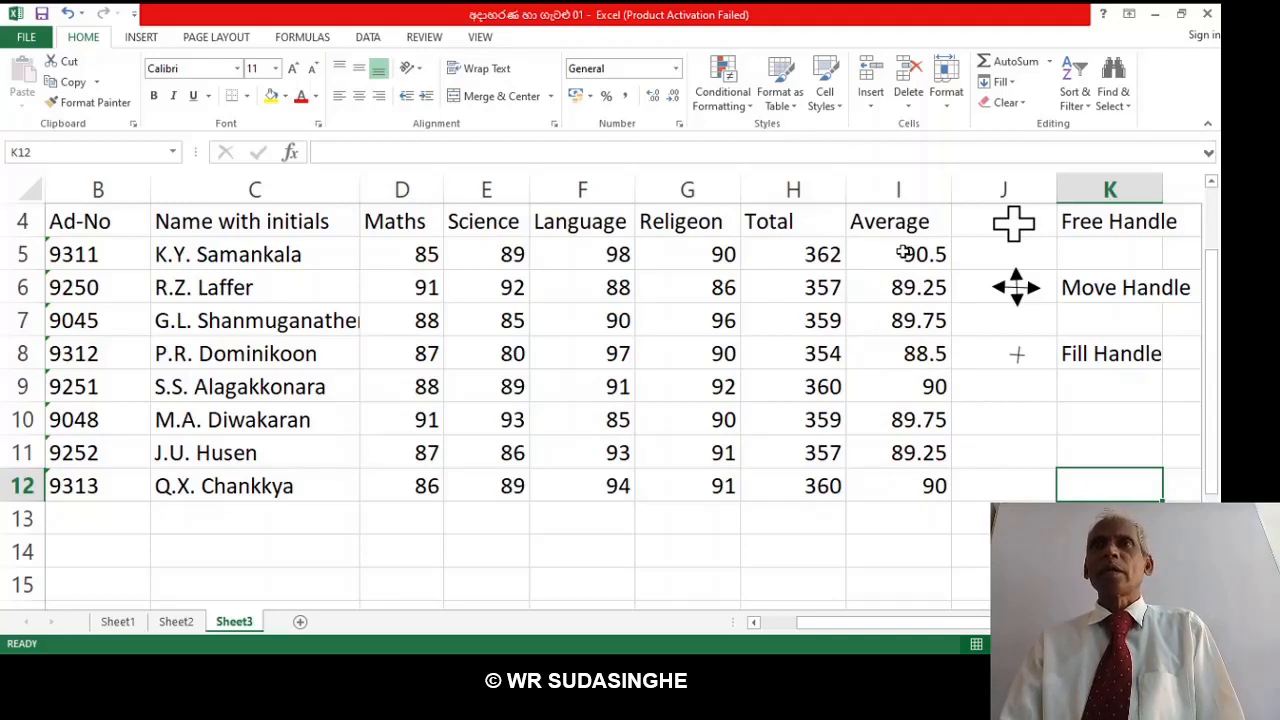
click(900, 254)
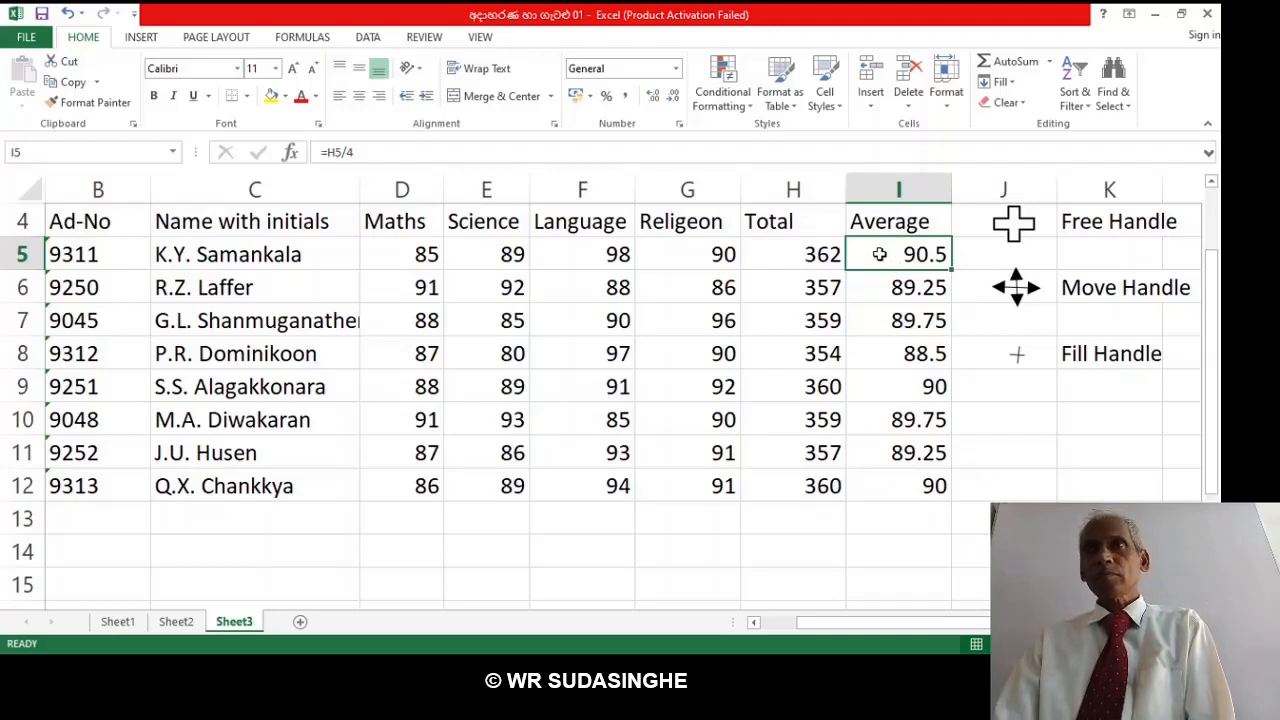
drag(888, 283, 908, 318)
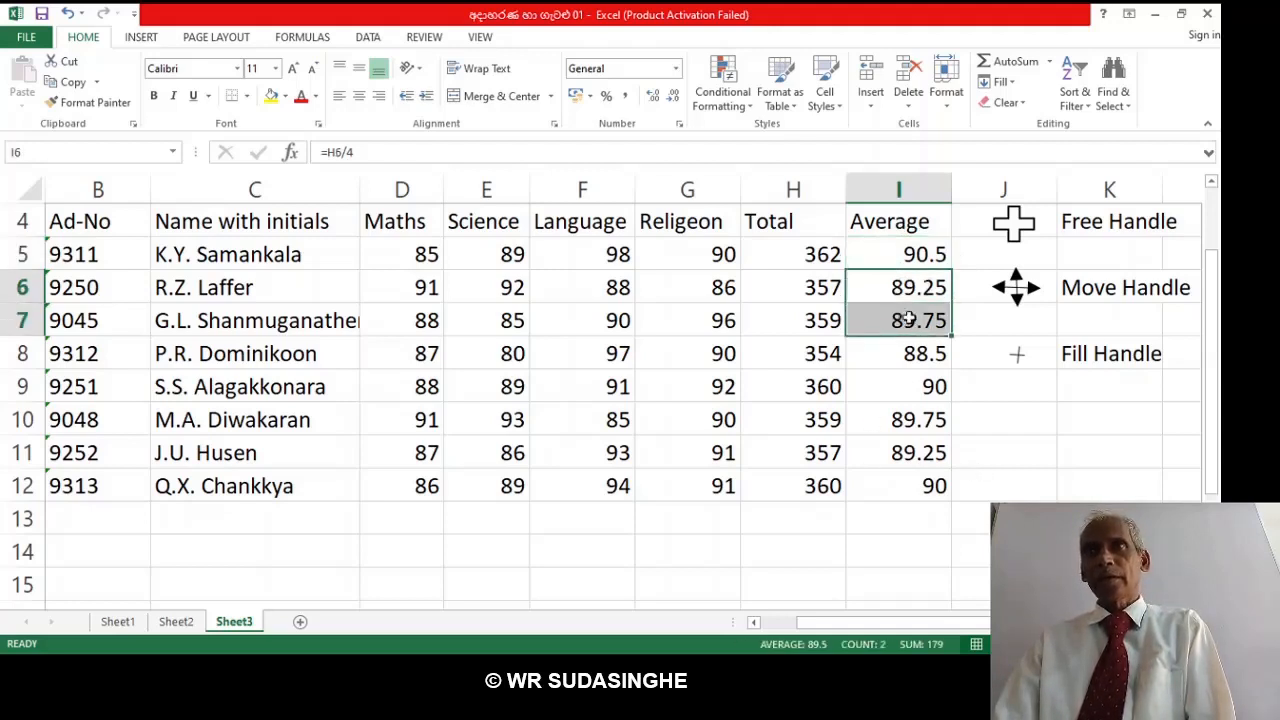
click(883, 257)
double_click(897, 287)
click(900, 320)
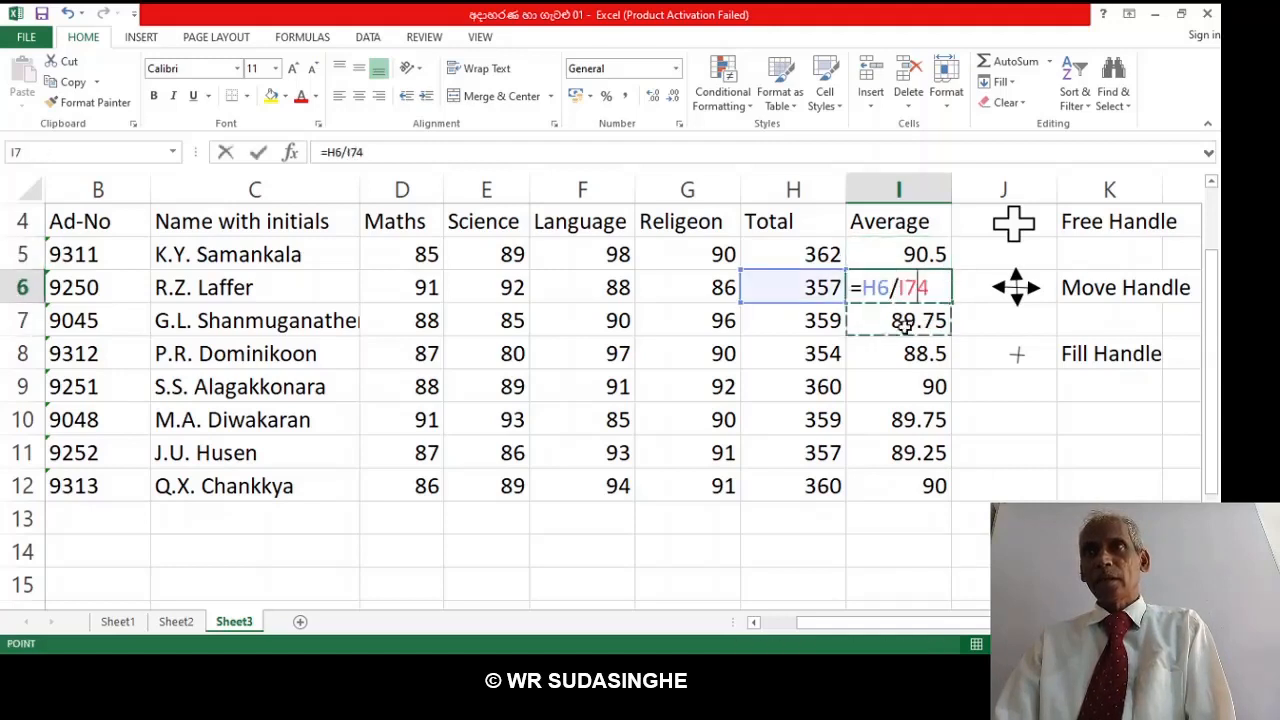
click(900, 353)
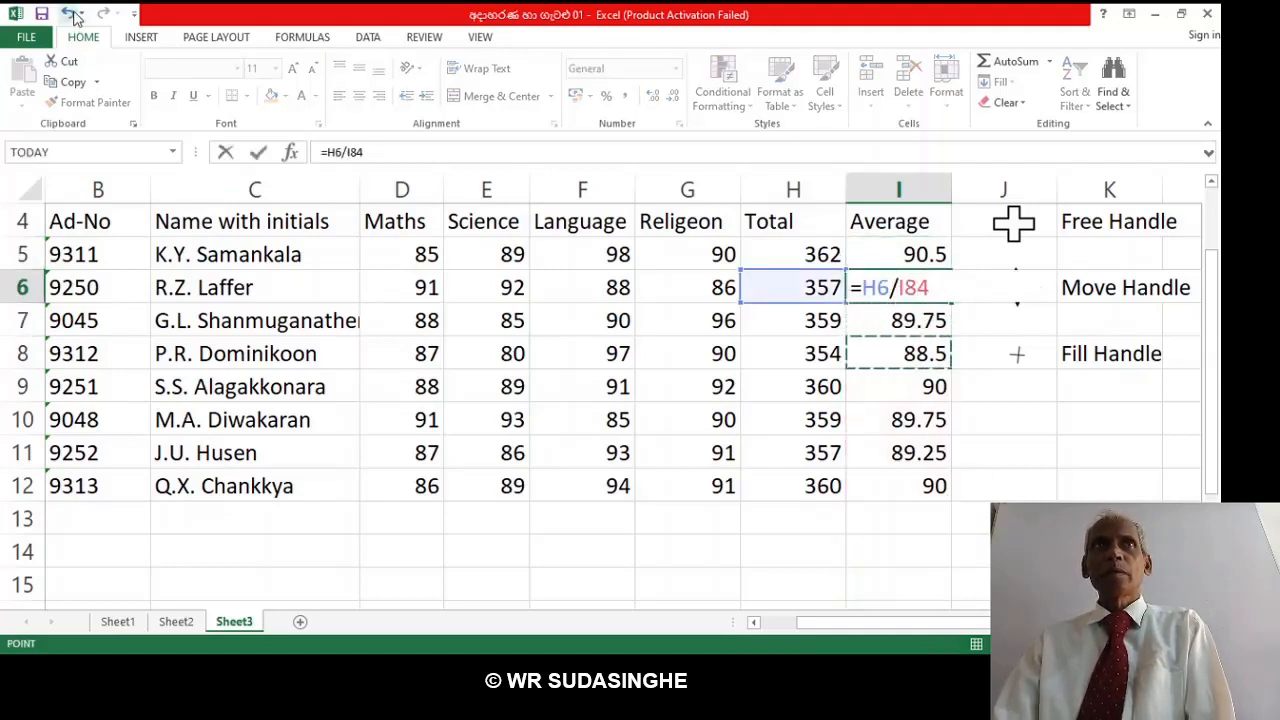
drag(905, 340, 886, 324)
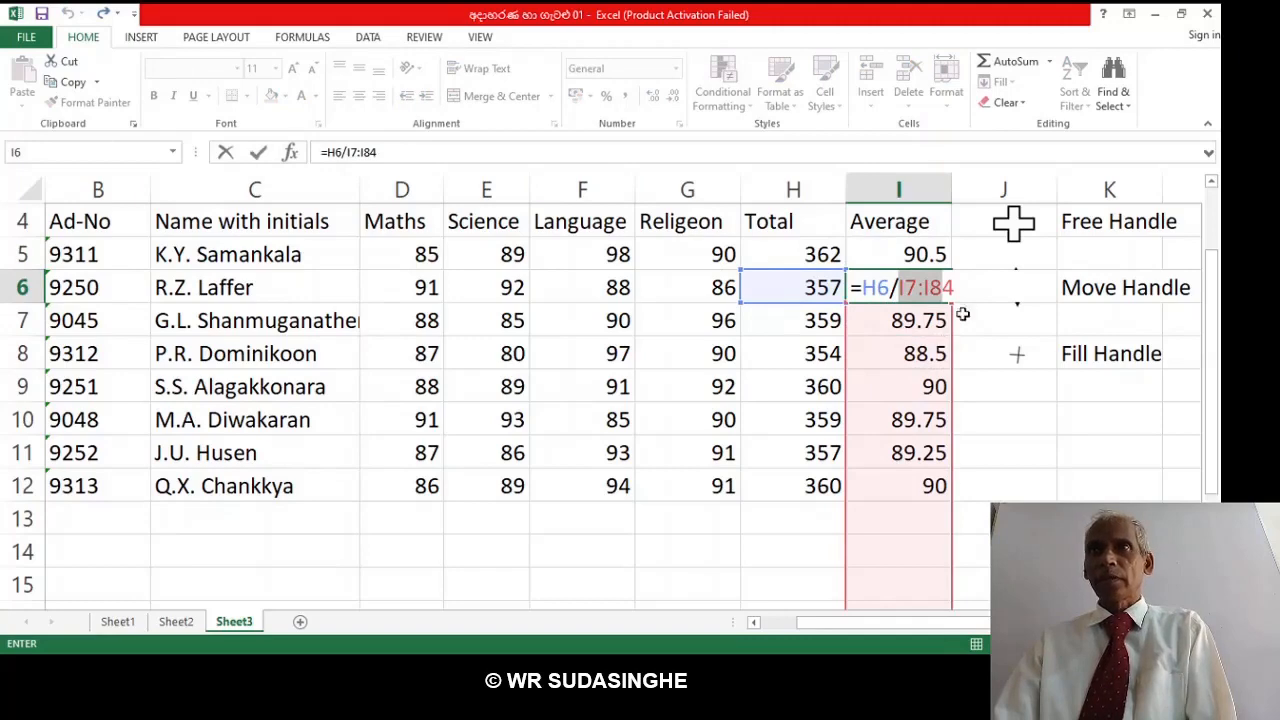
key(BackSpace)
key(Escape)
Clear all the averages in I5:I12, keeping the Average heading.
click(880, 256)
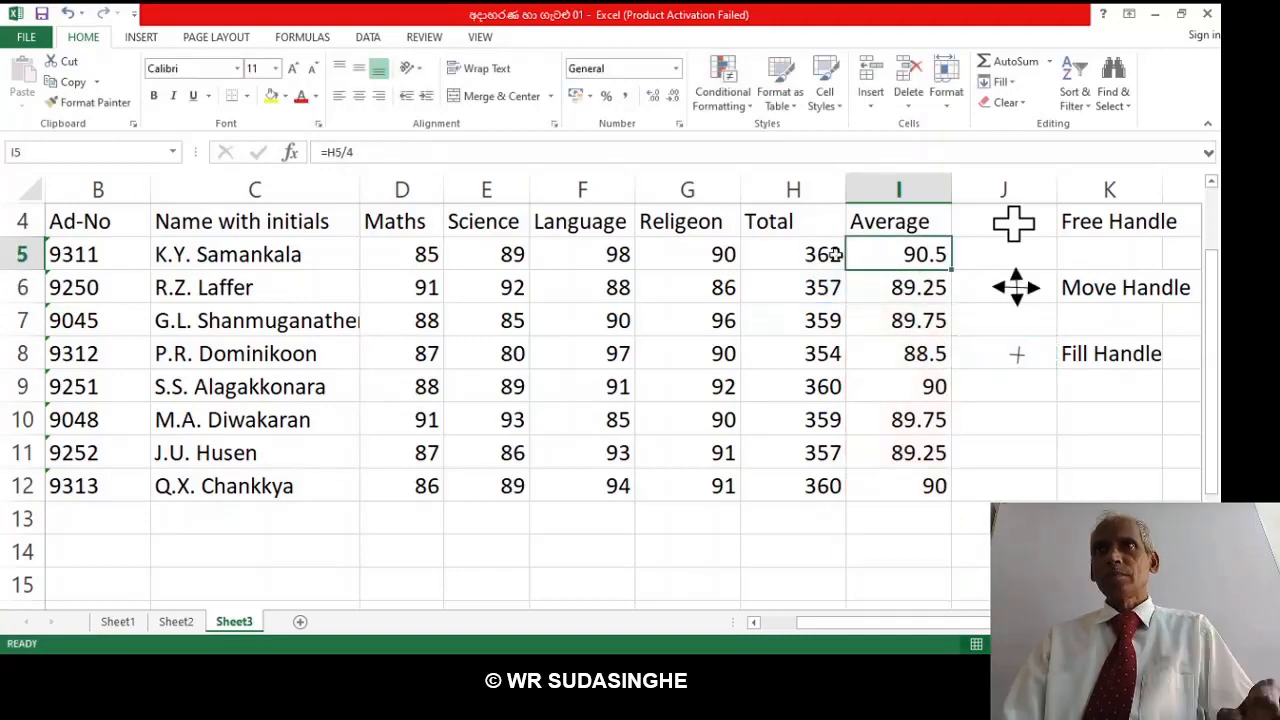
drag(866, 288, 878, 473)
key(Delete)
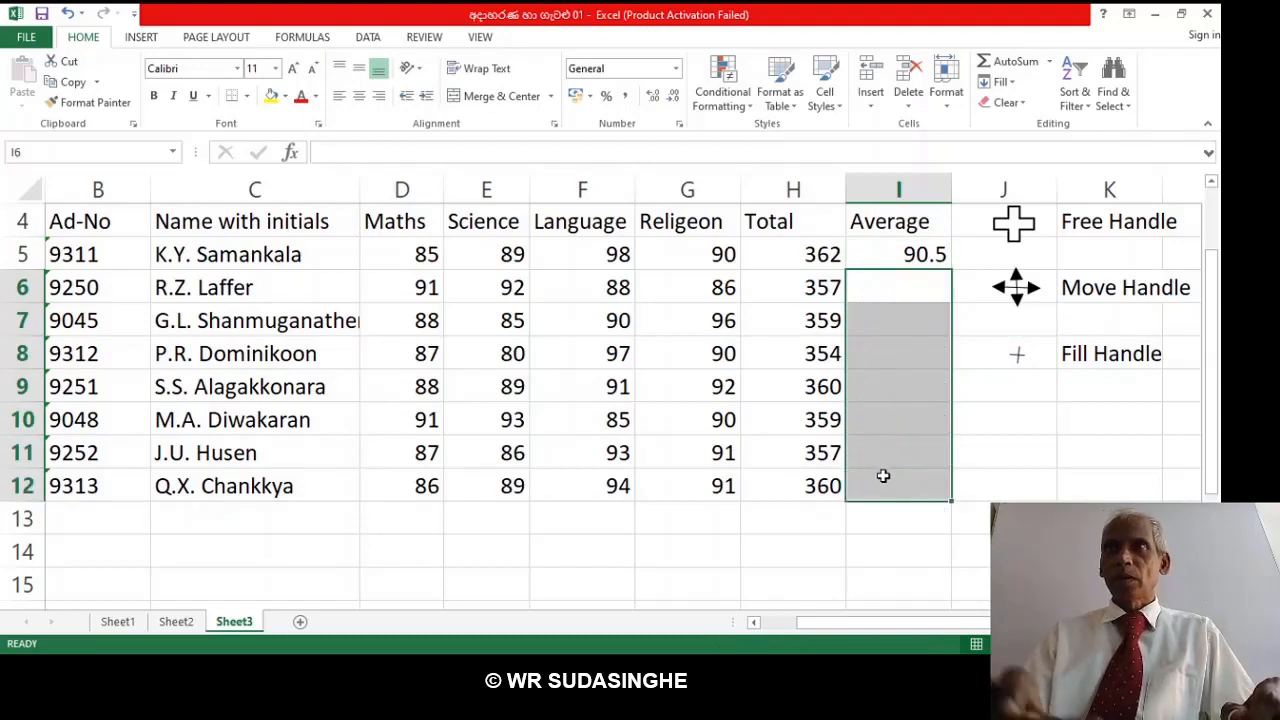
click(913, 257)
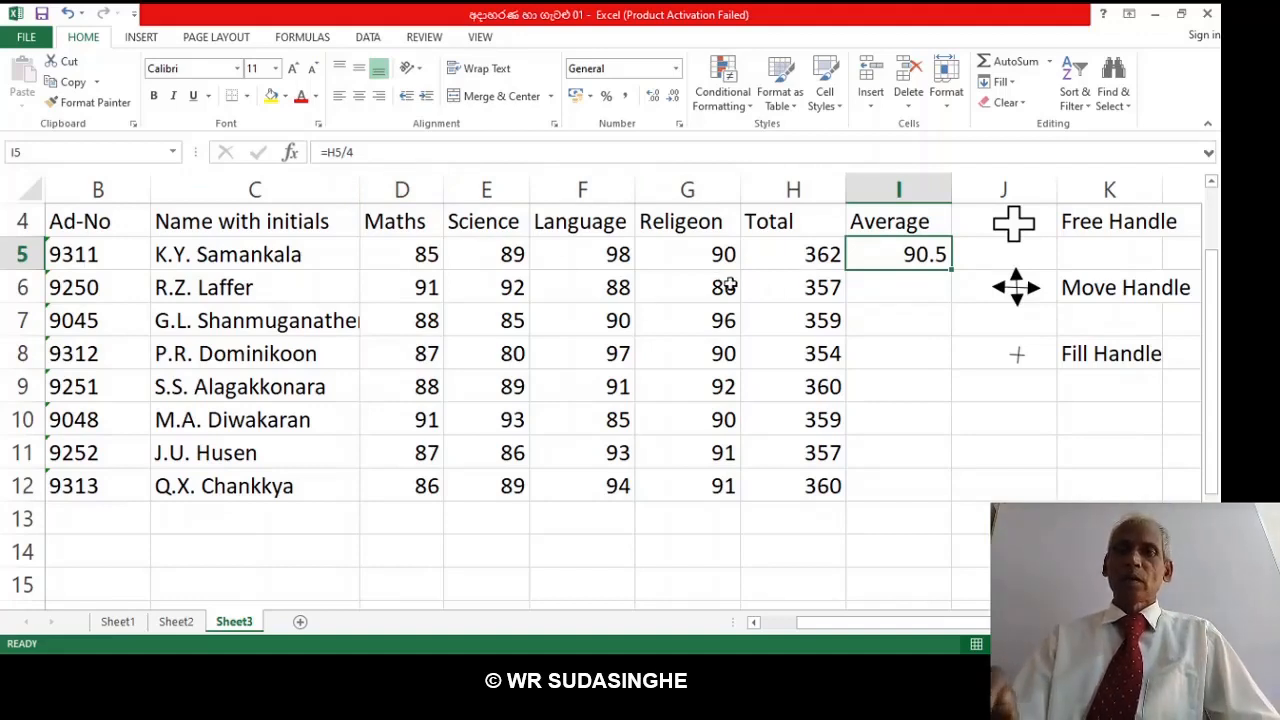
key(Delete)
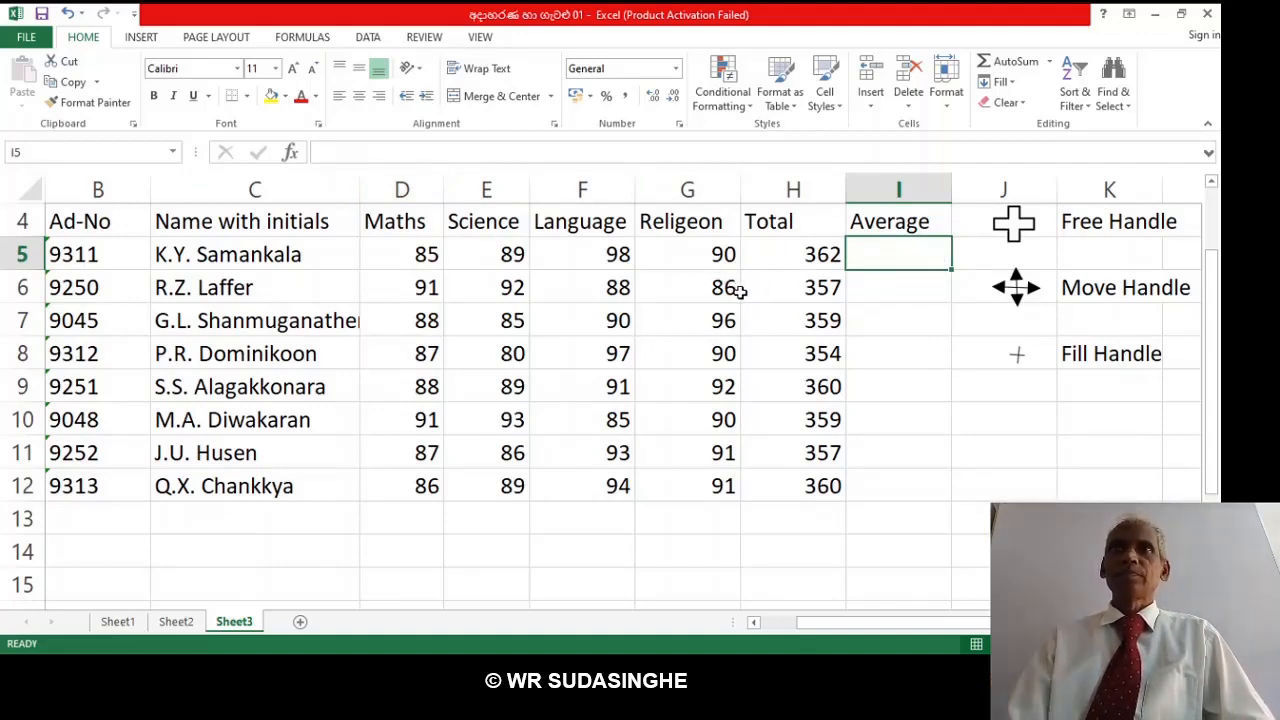
Enter the formula =(D5+E5+F5+G5)/4 in I5 to average the first student's four subject marks.
text(=)
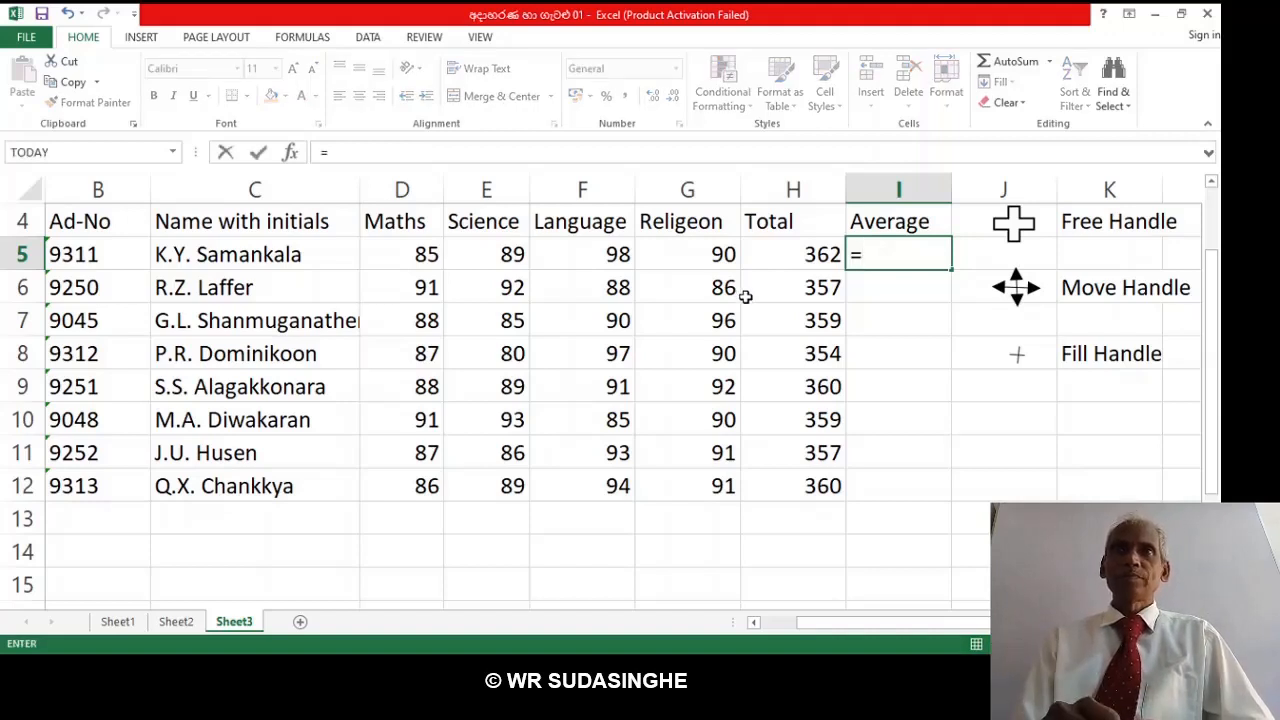
text(()
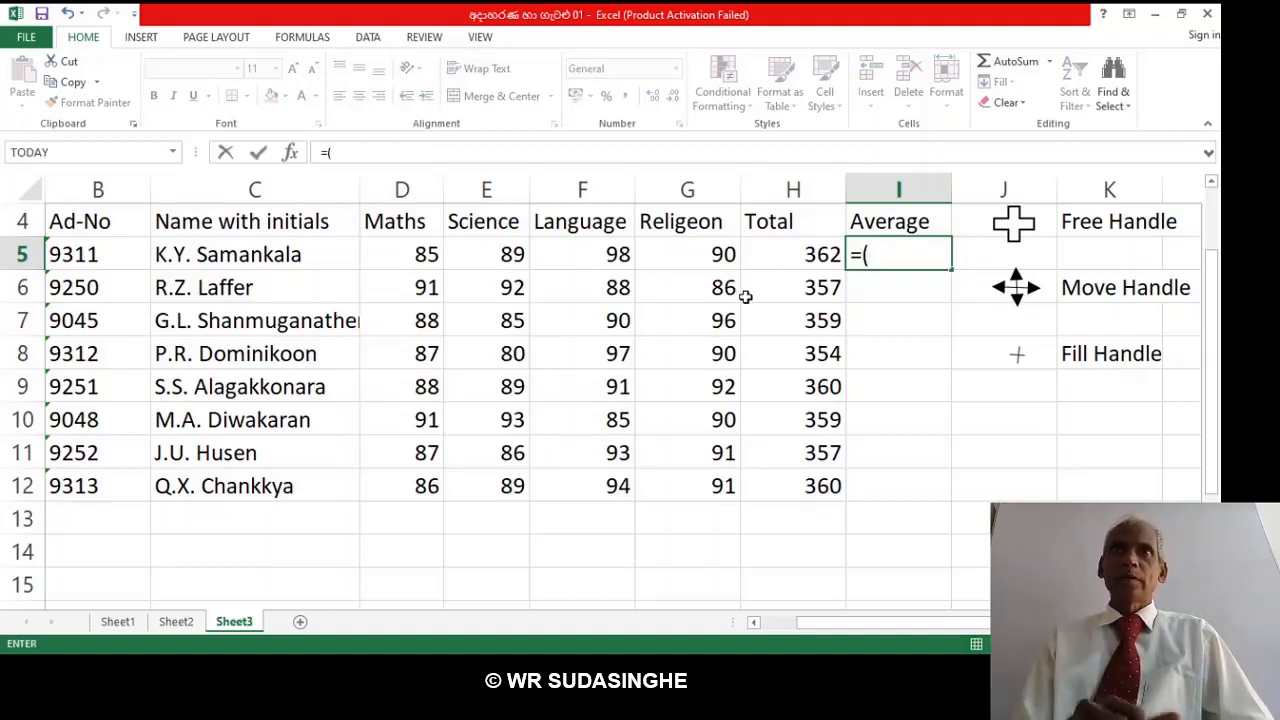
click(426, 256)
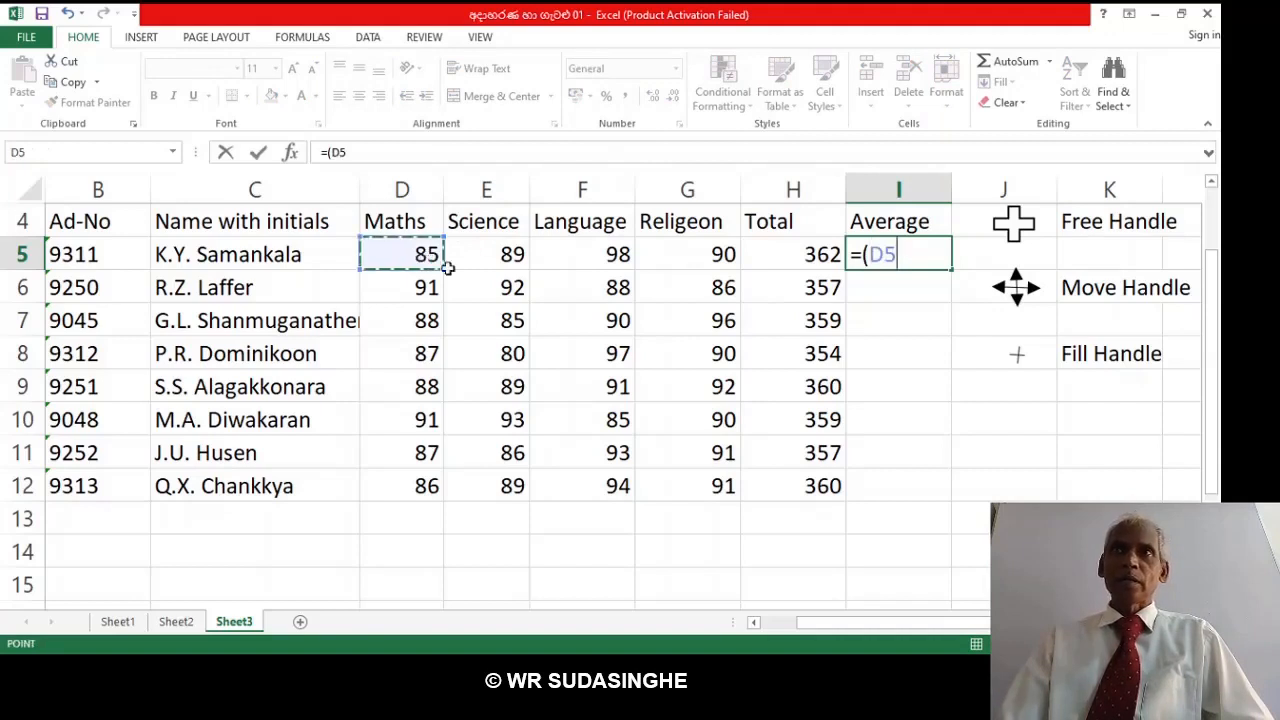
text(+)
click(514, 258)
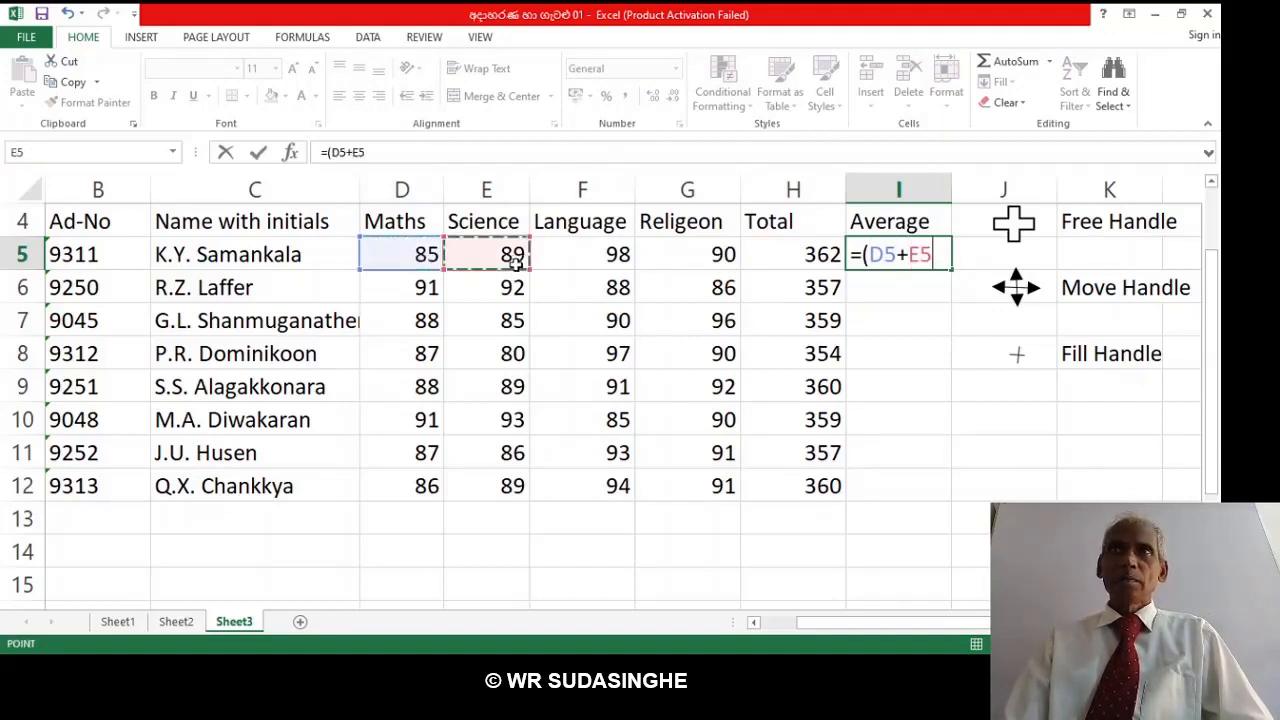
text(+)
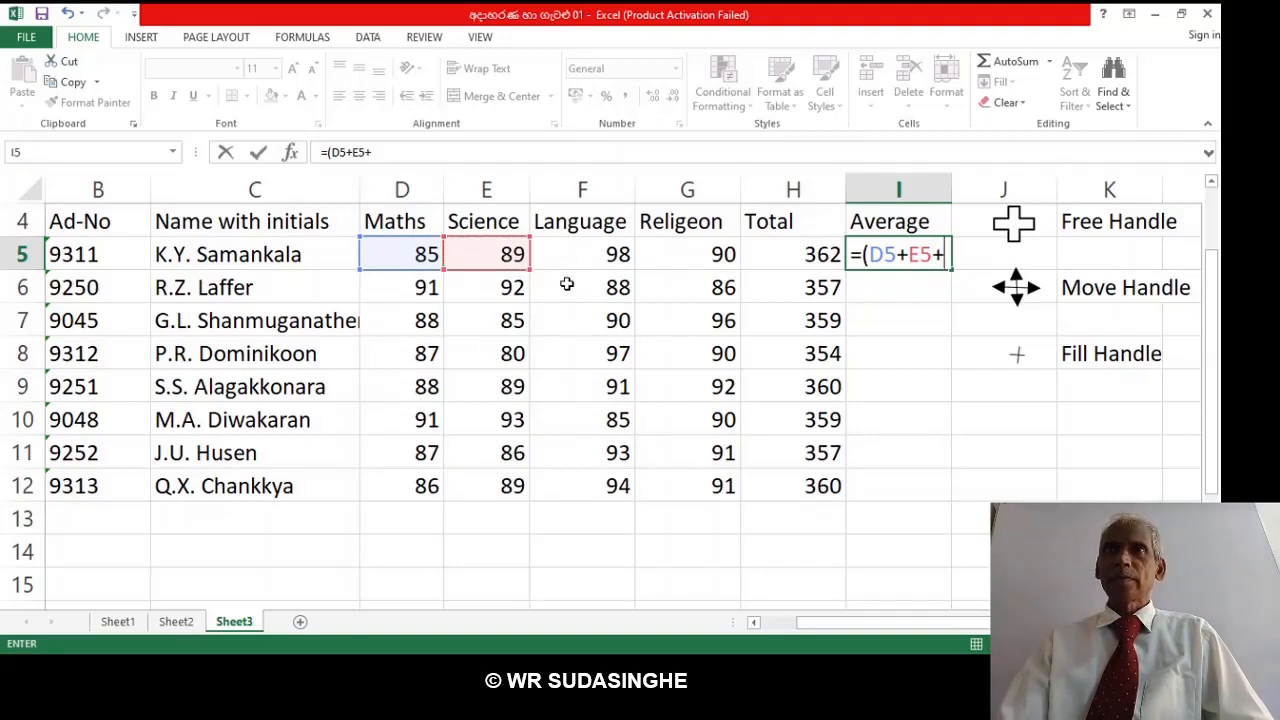
click(594, 258)
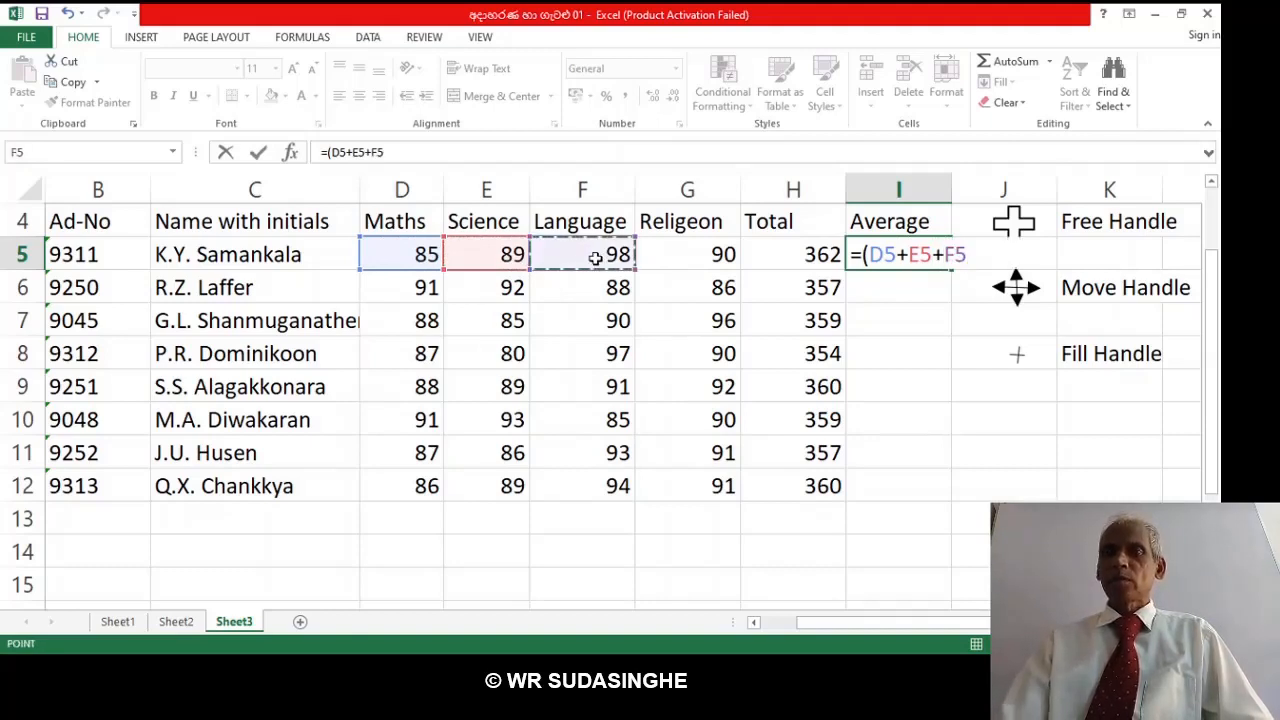
text(+)
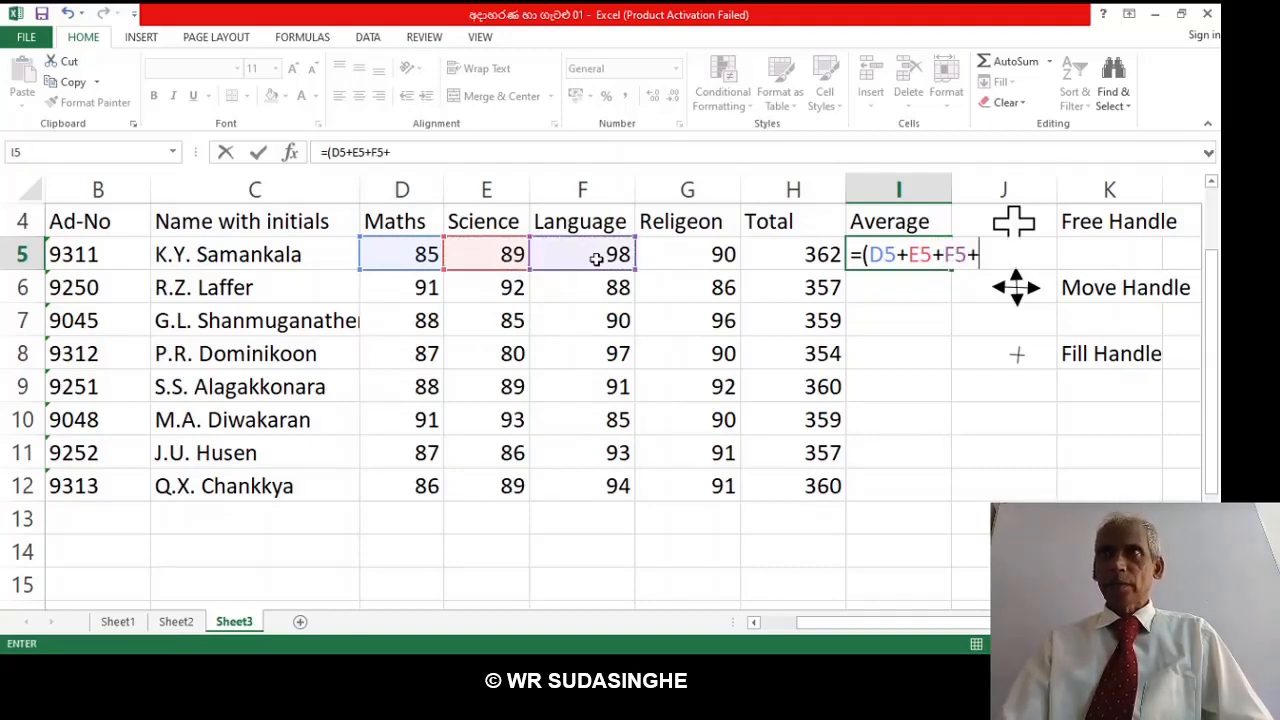
click(685, 258)
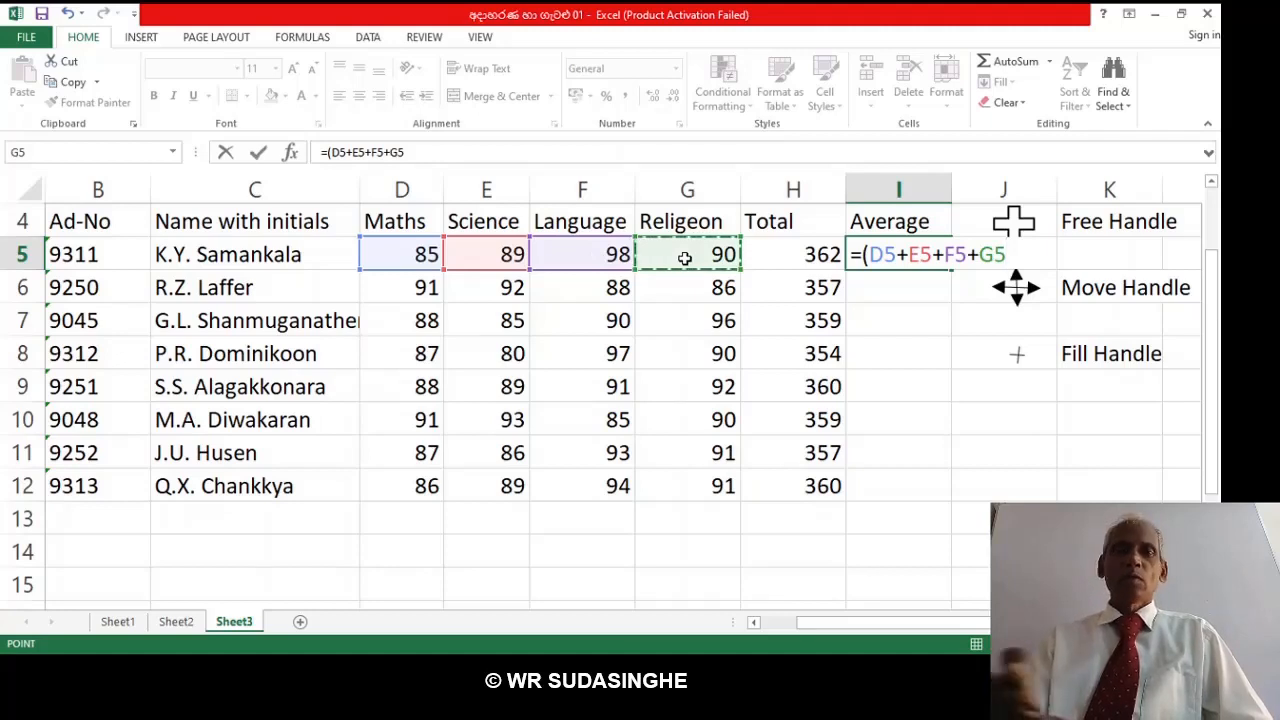
text())
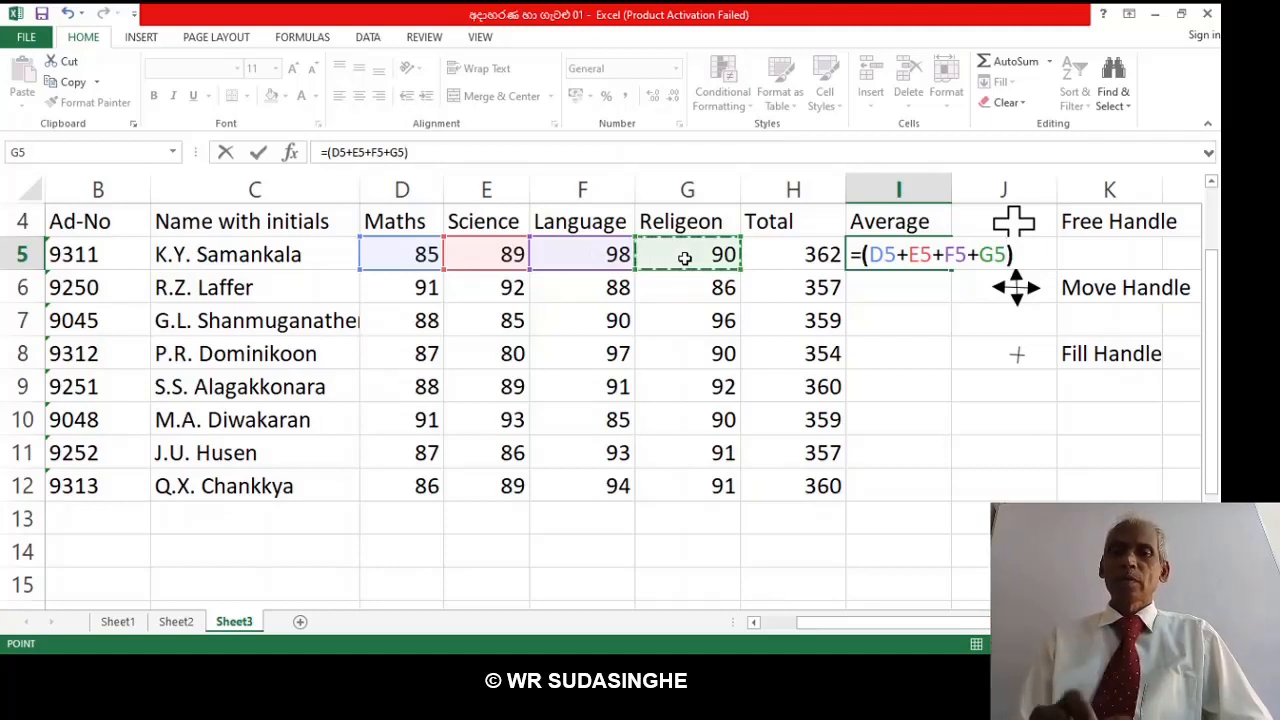
text(/)
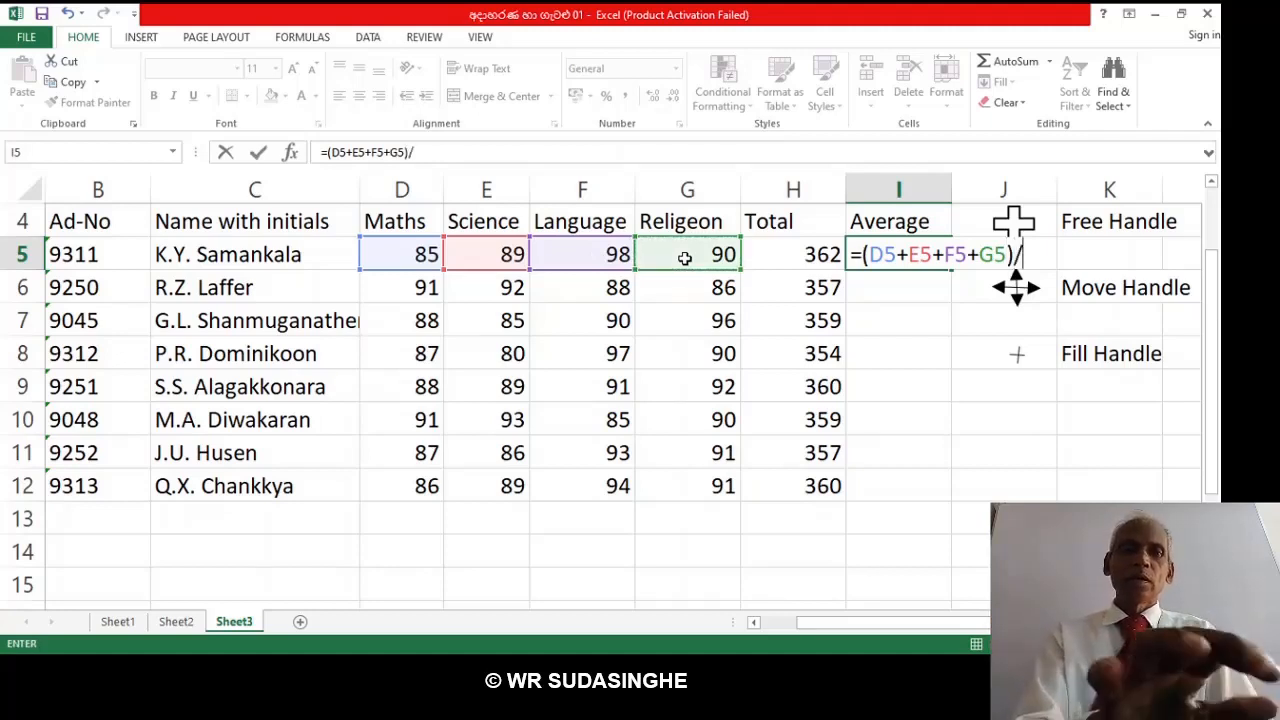
text(4)
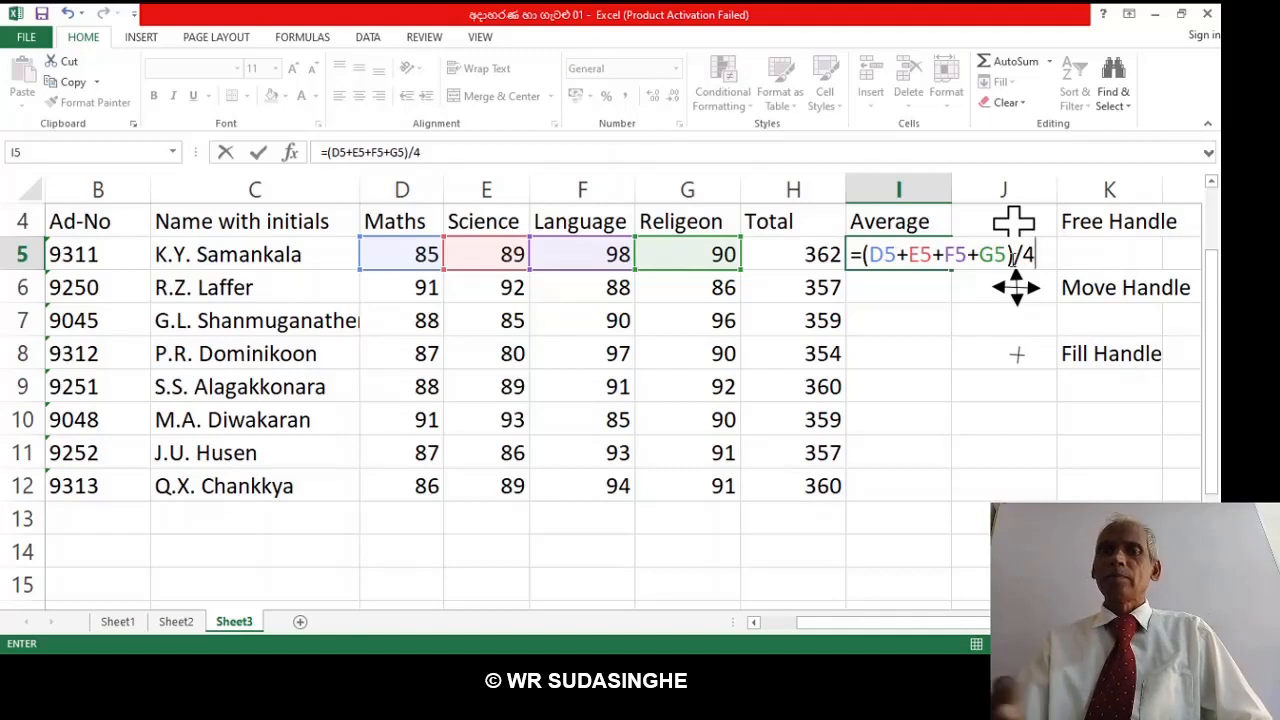
key(Return)
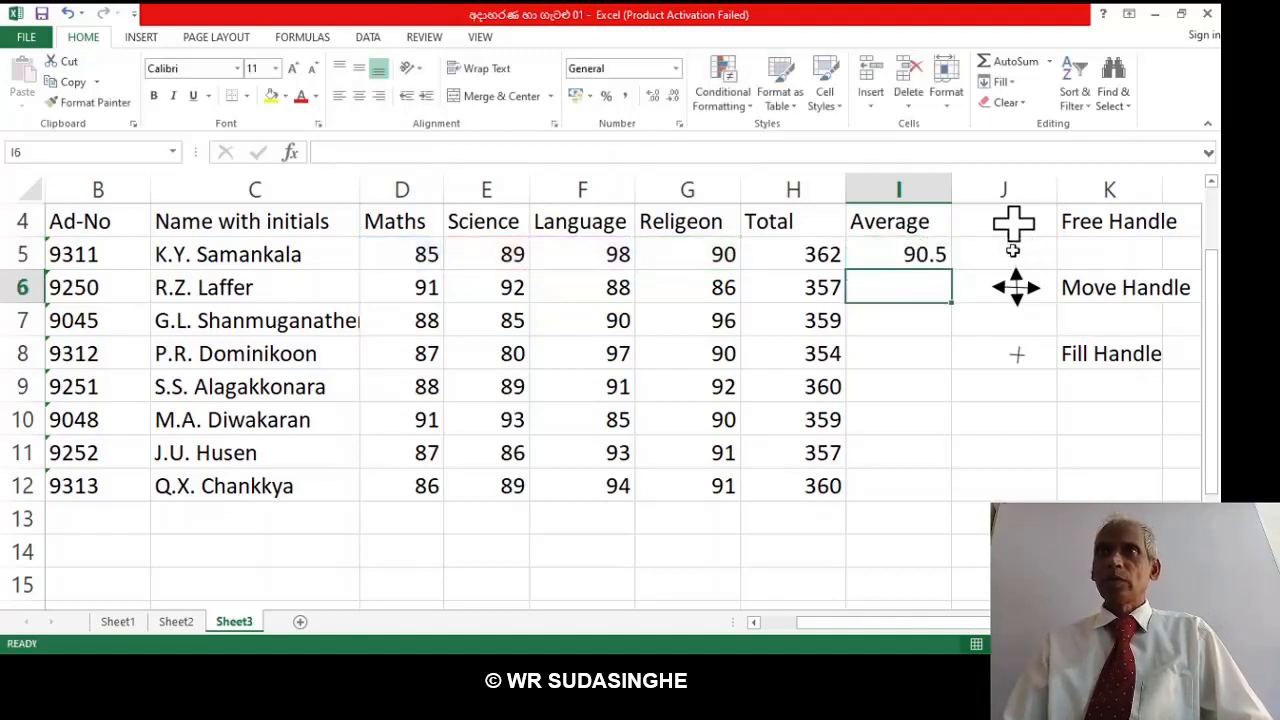
Fill the four-mark addition formula from I5 down the Average column to I12.
click(912, 254)
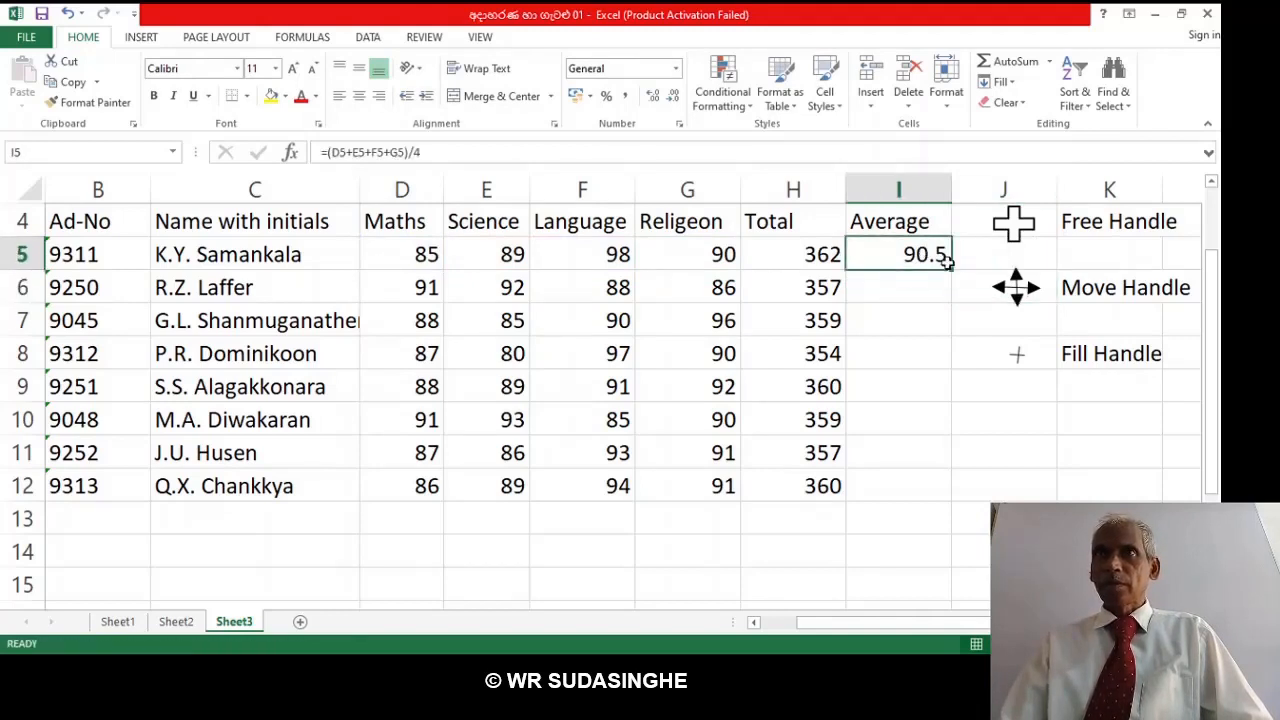
drag(952, 270, 928, 258)
double_click(950, 270)
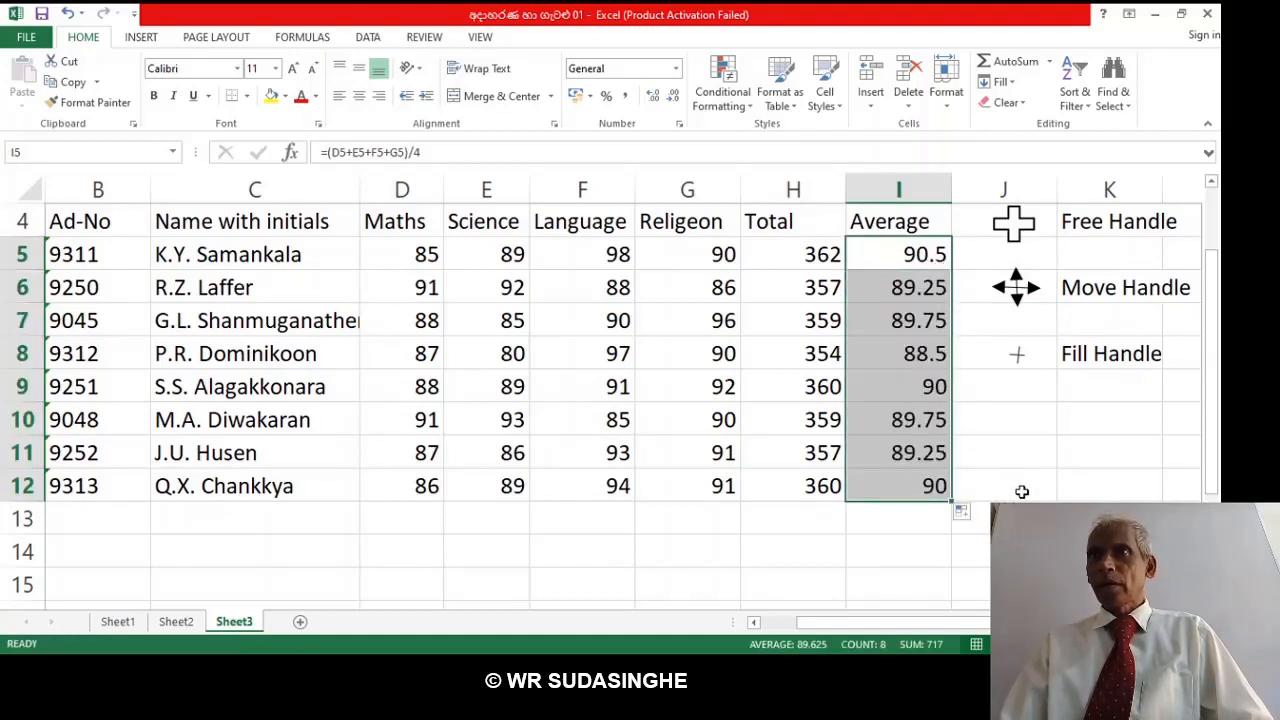
click(1018, 459)
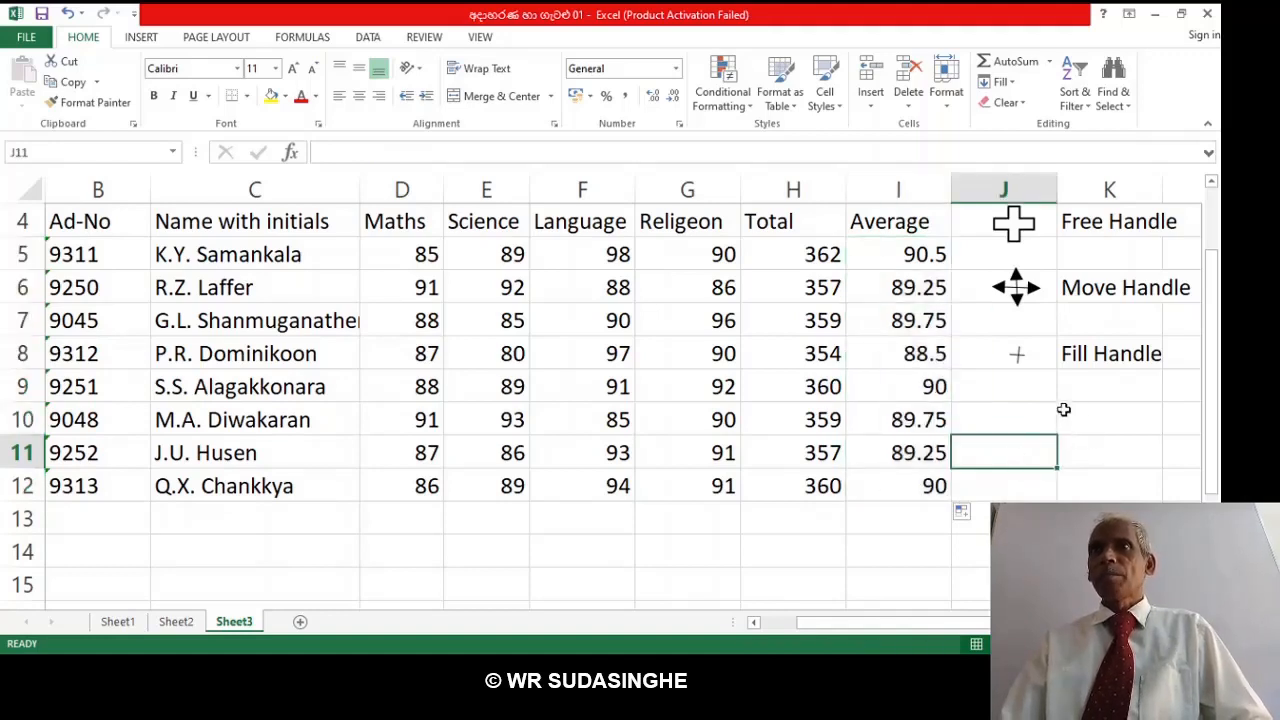
click(653, 572)
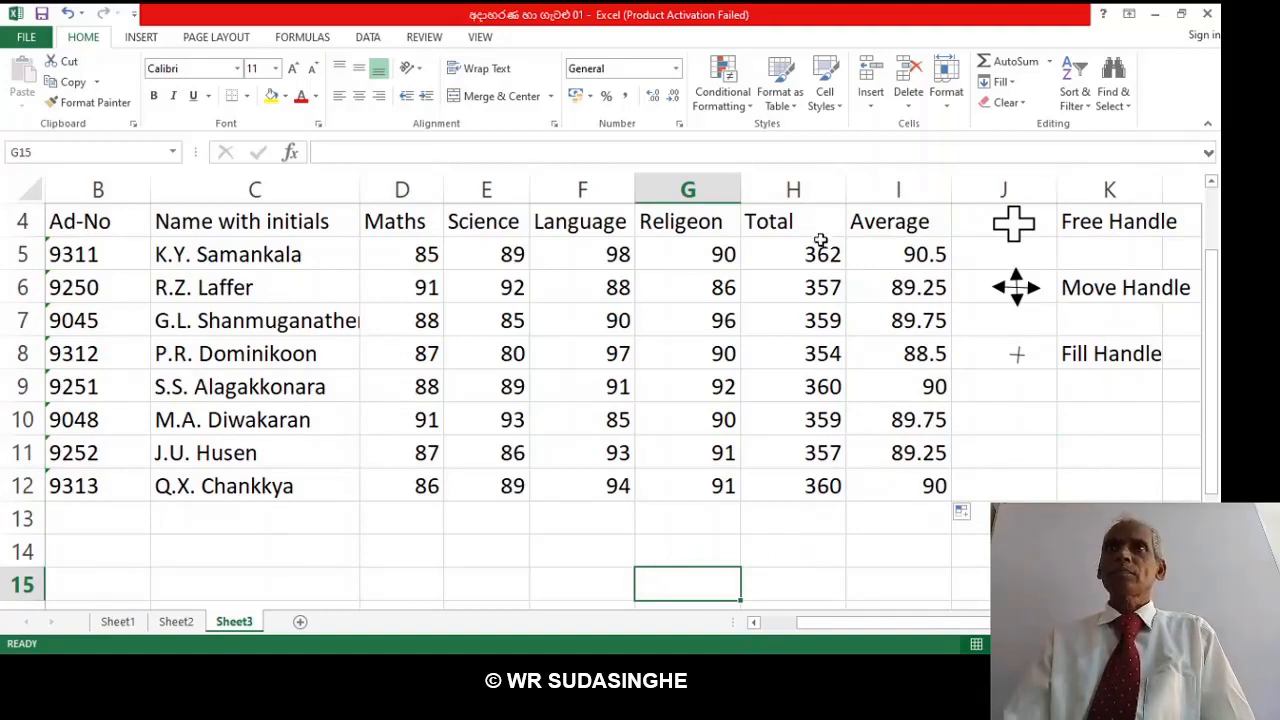
Examine the average formulas in I5 and I10 and the cells they reference, leaving both formulas unedited.
click(928, 254)
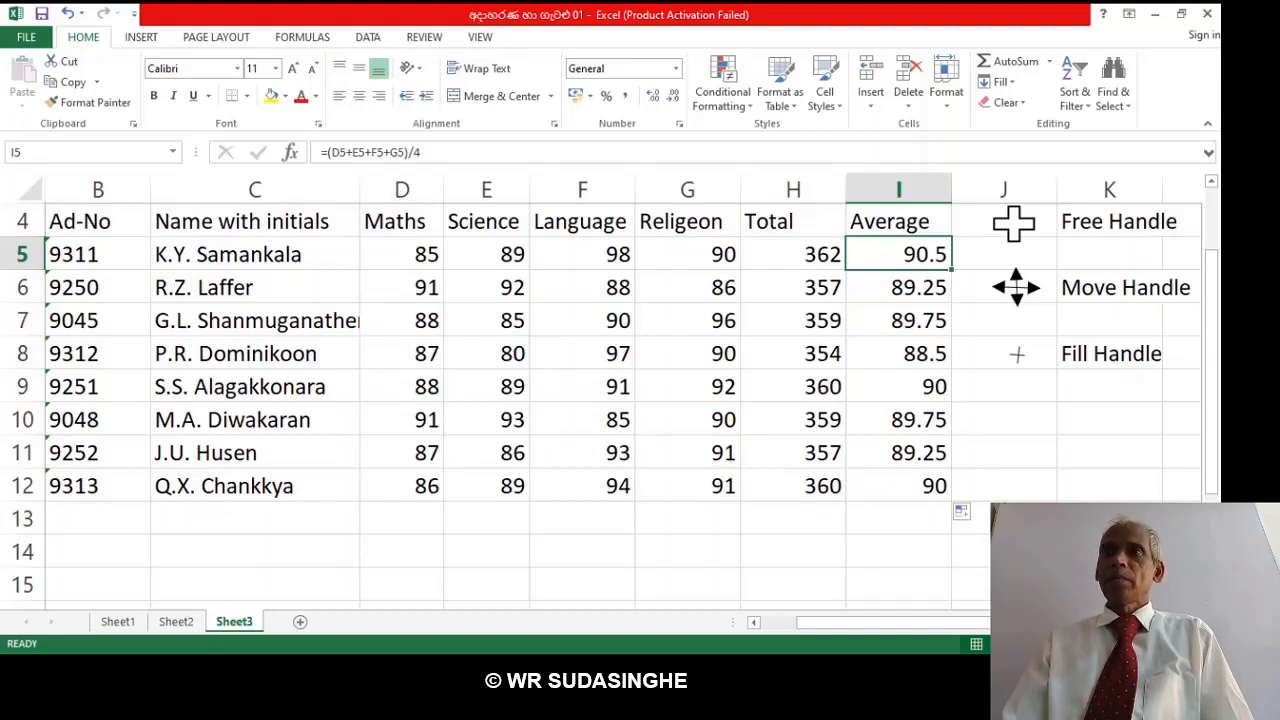
double_click(887, 254)
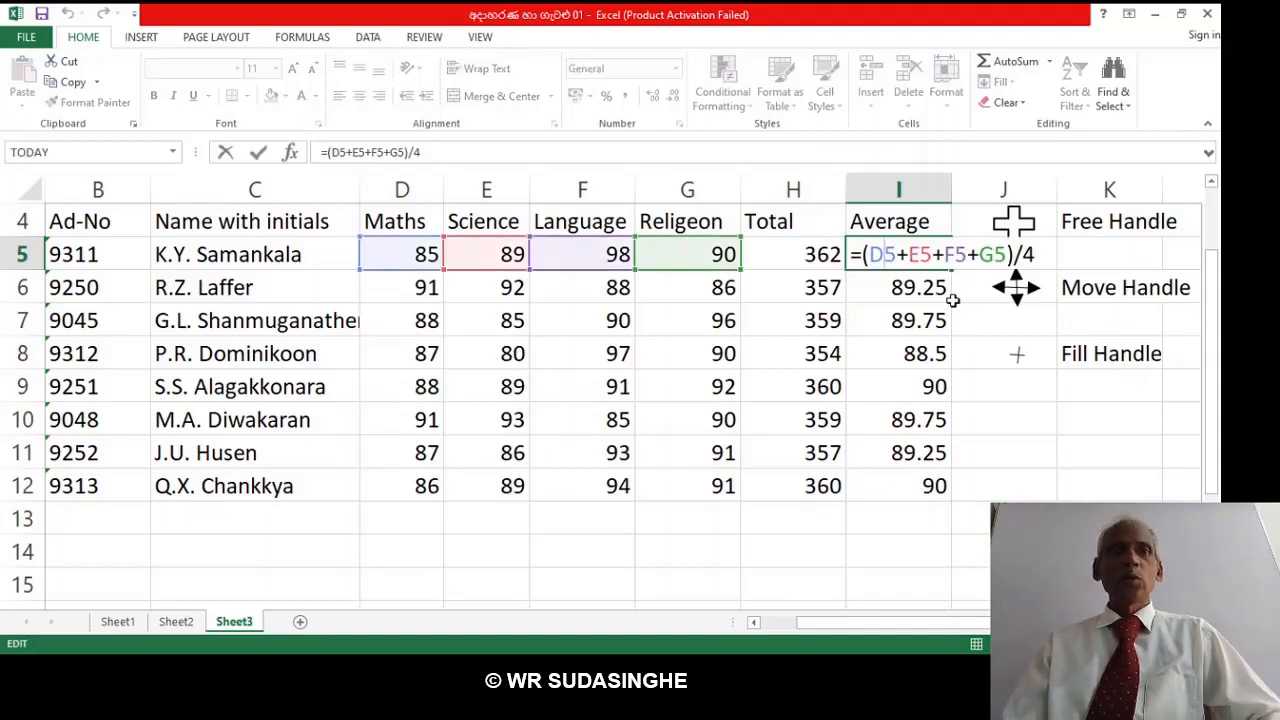
key(Escape)
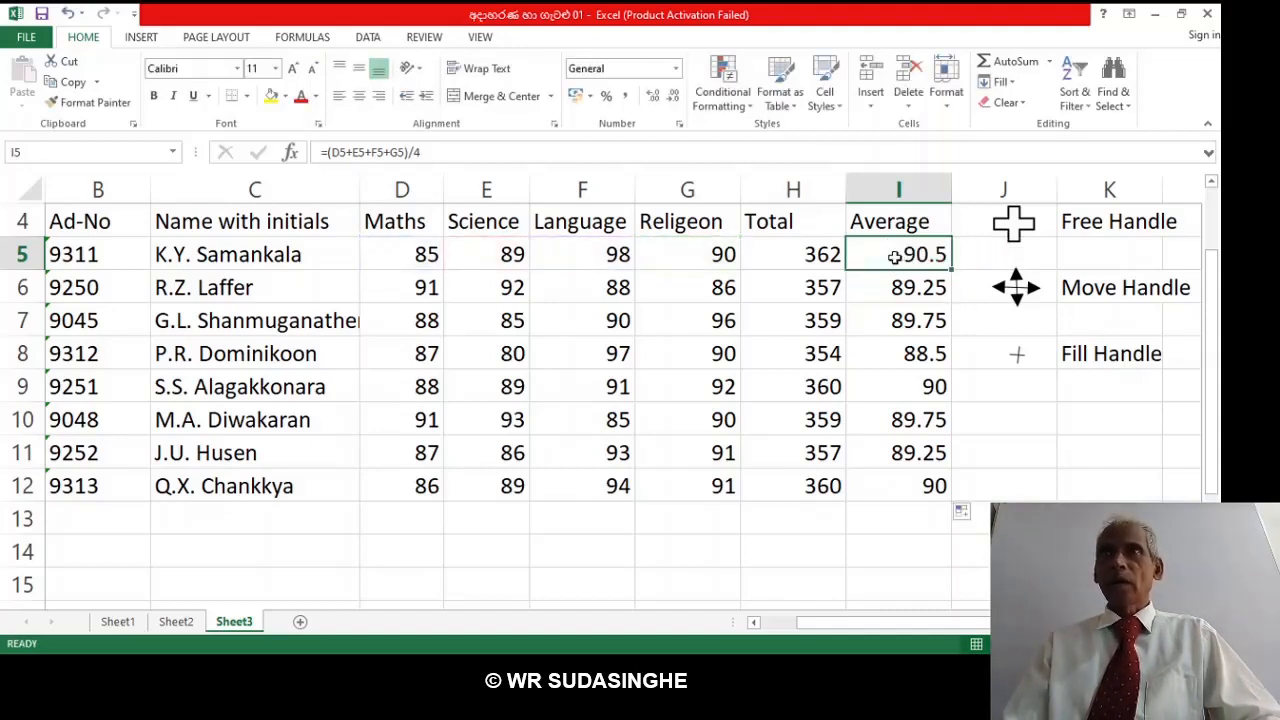
drag(894, 256, 898, 289)
drag(898, 354, 909, 374)
double_click(898, 420)
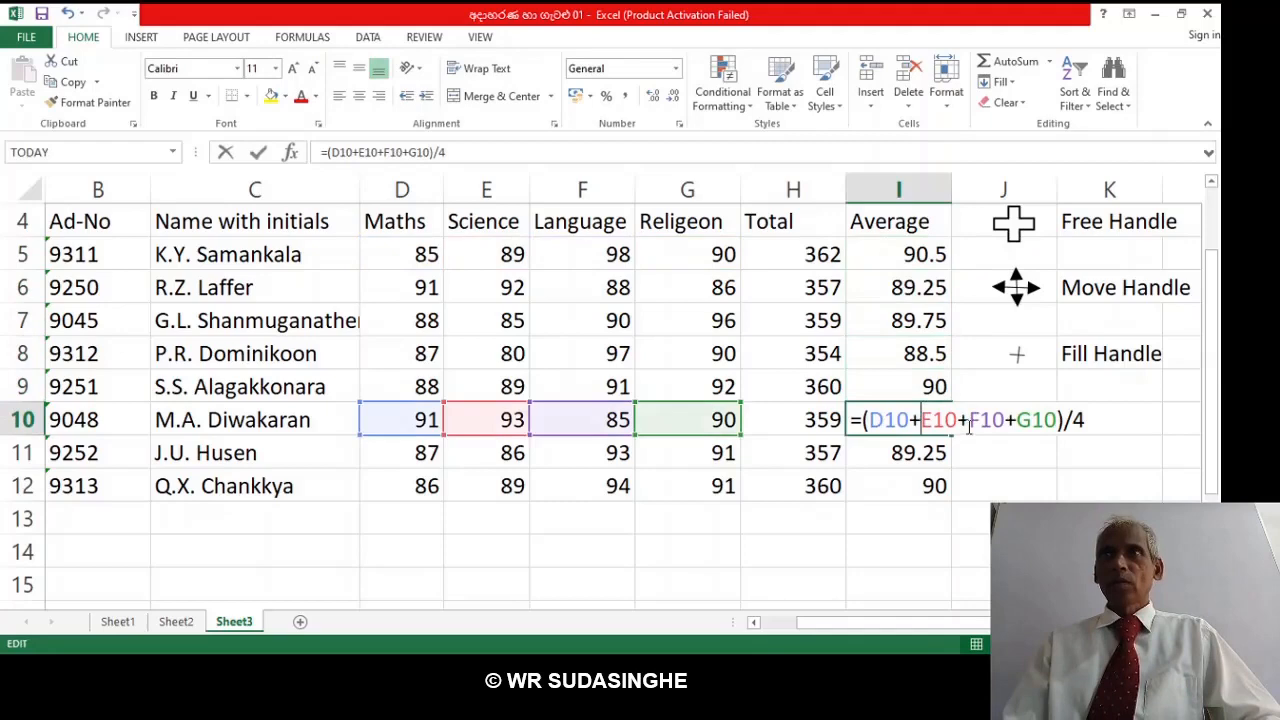
click(1033, 462)
key(Escape)
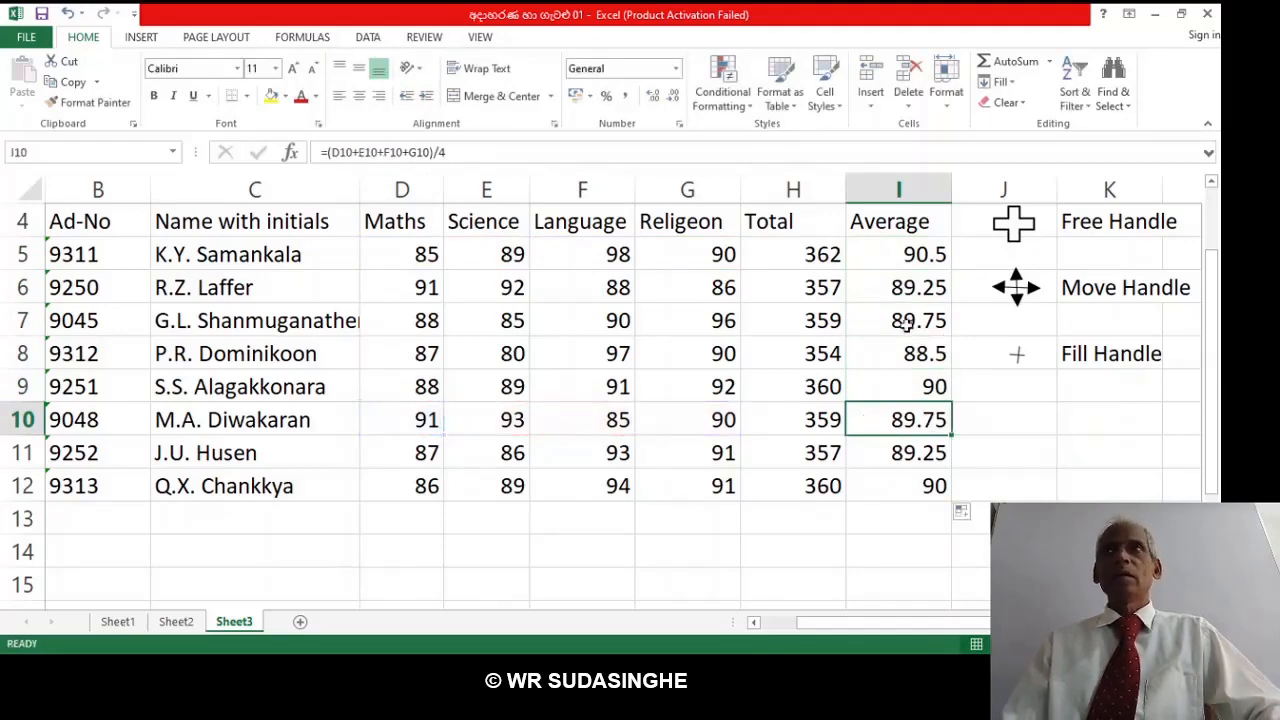
Clear the averages in I6:I12 and the formula in I5, keeping the Average heading.
drag(890, 250, 907, 287)
click(889, 262)
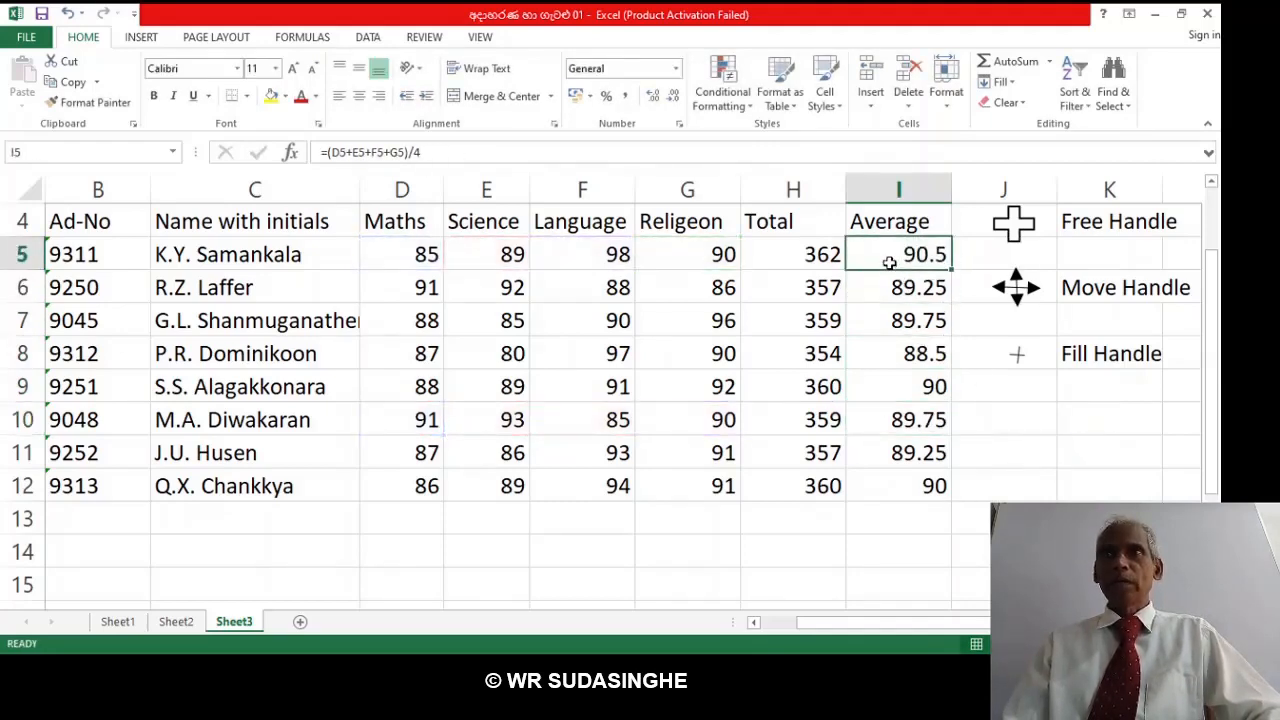
drag(886, 264, 894, 474)
key(Delete)
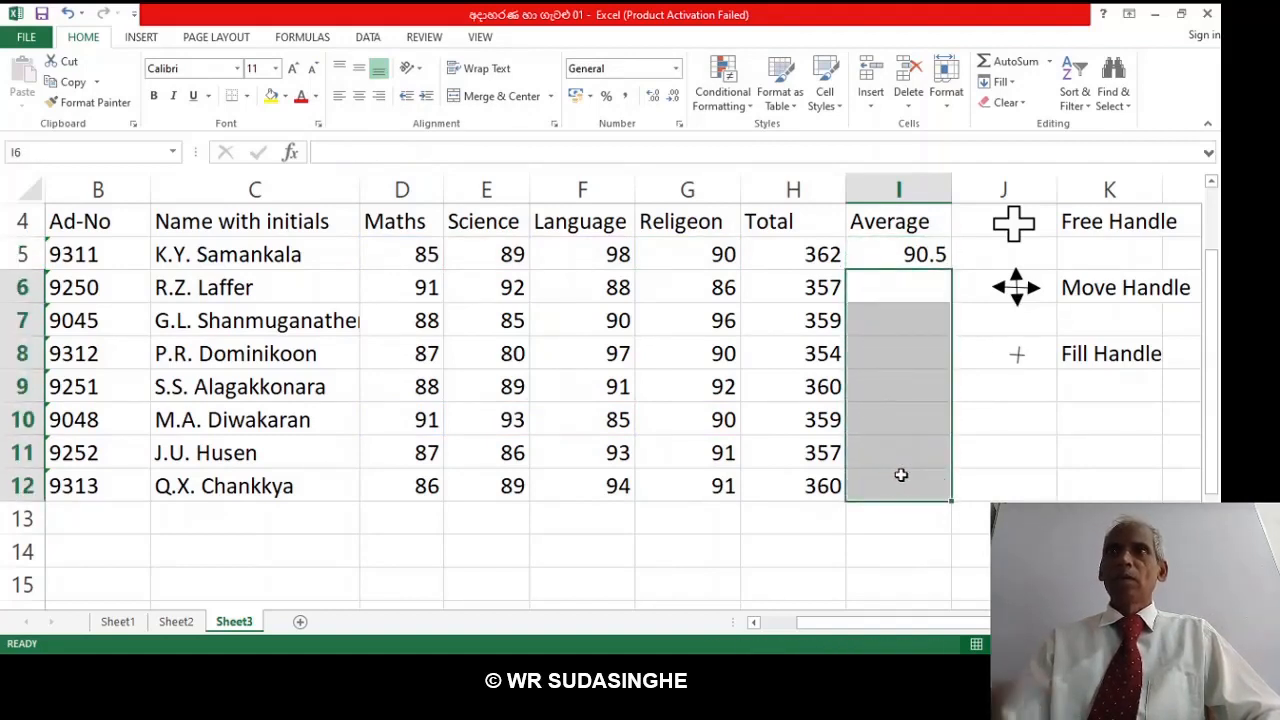
click(926, 257)
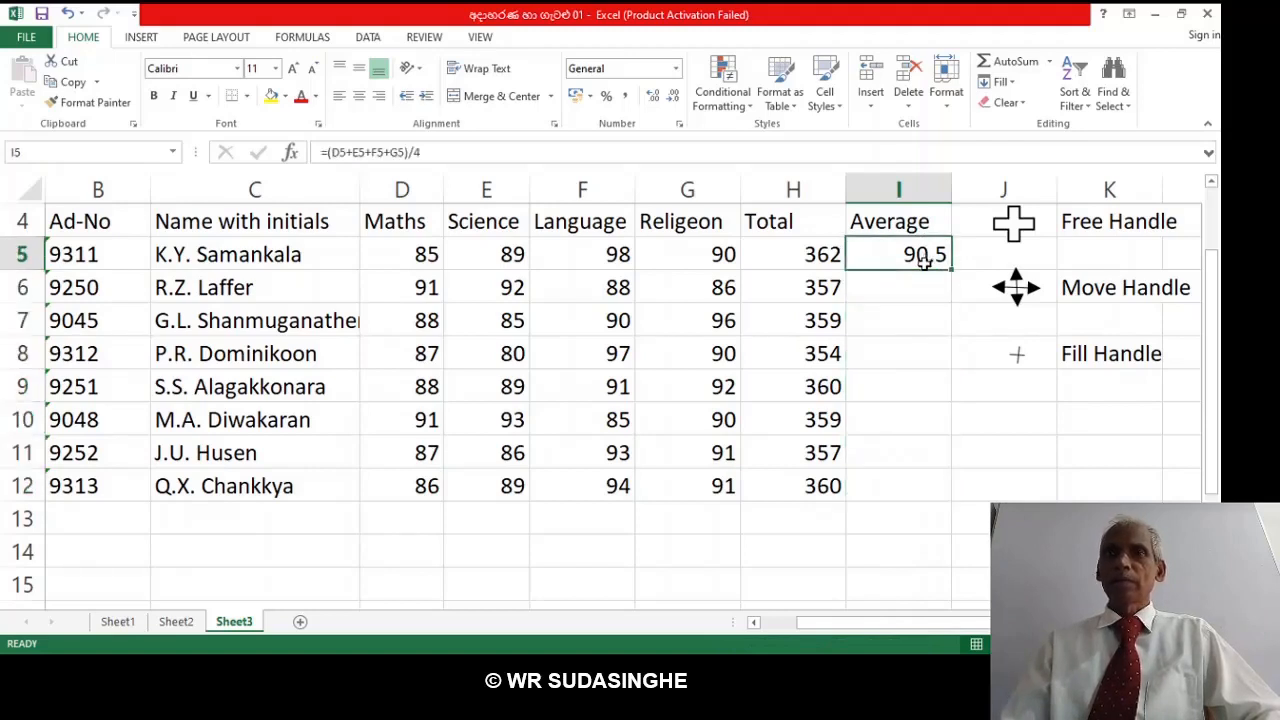
key(Delete)
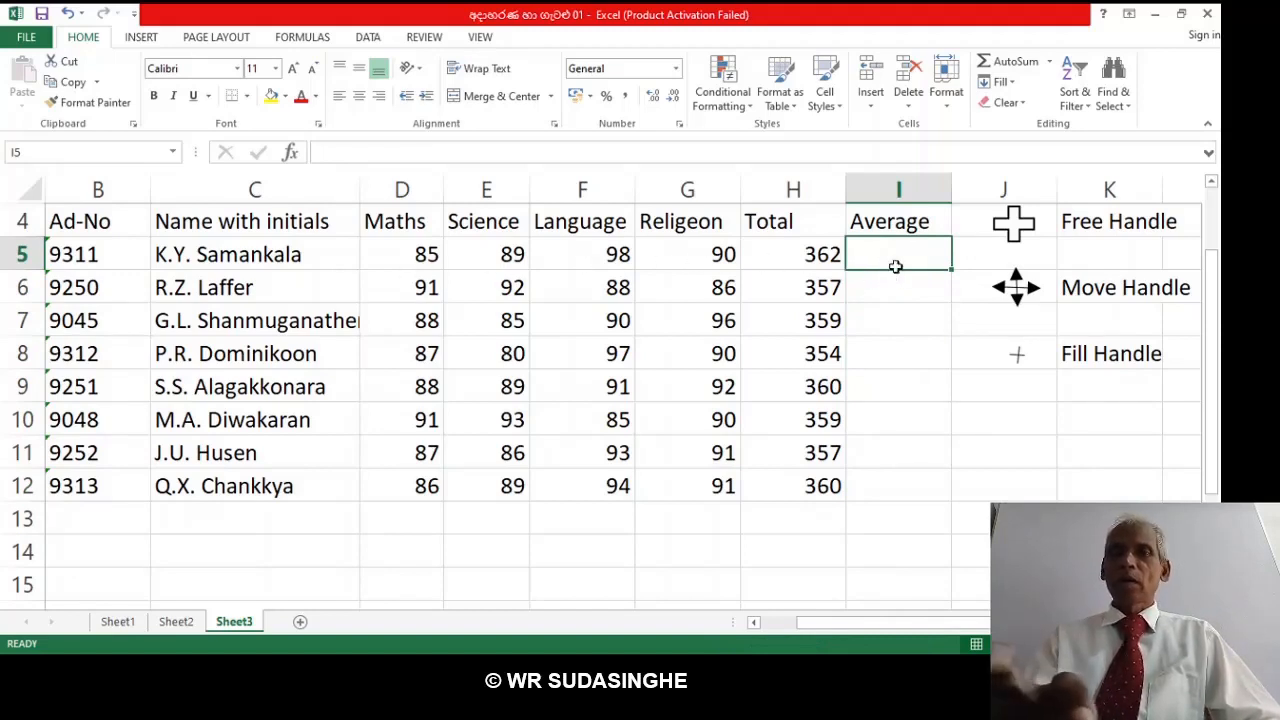
Enter the formula =AVERAGE(D5:G5) in I5 for the first student's average.
text(=)
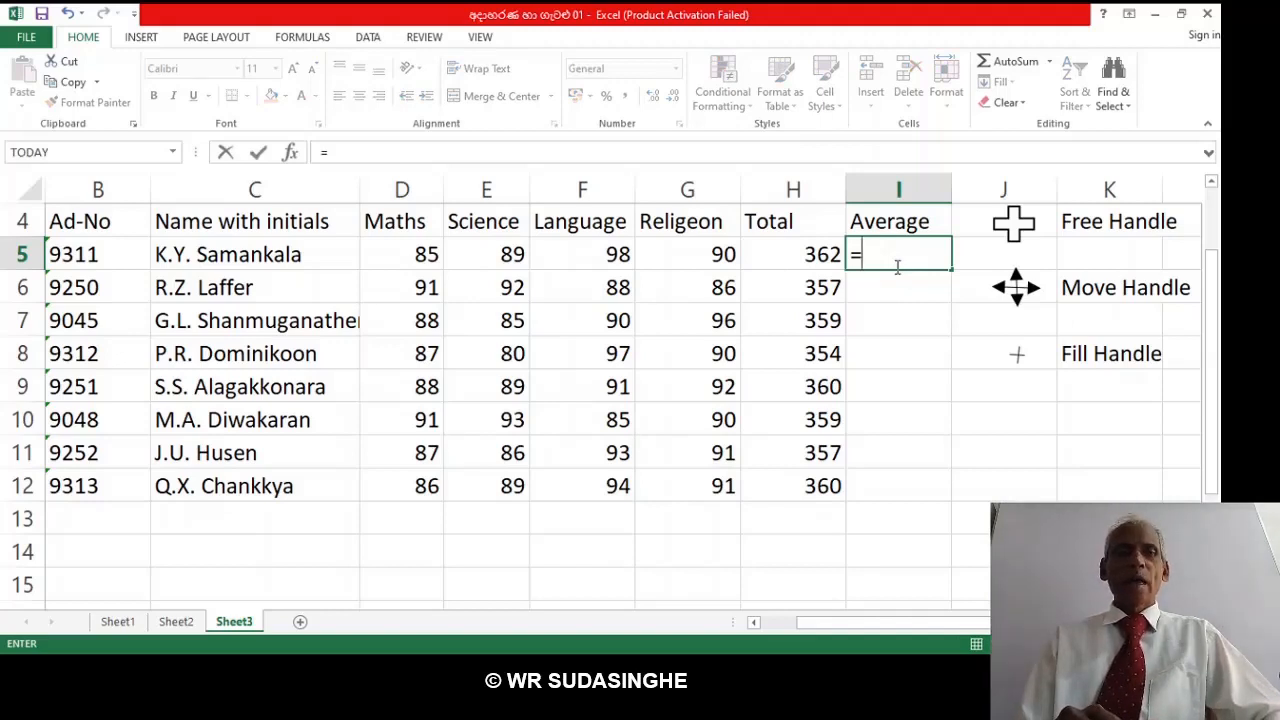
text(a)
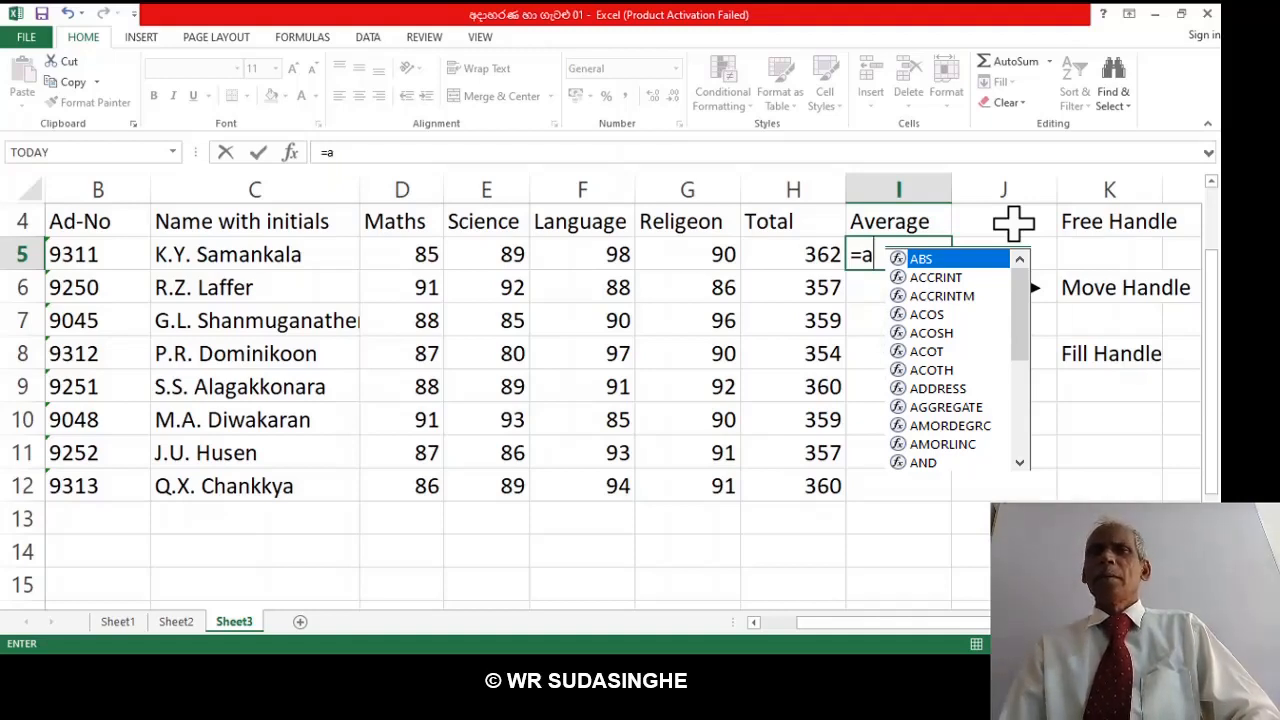
key(Escape)
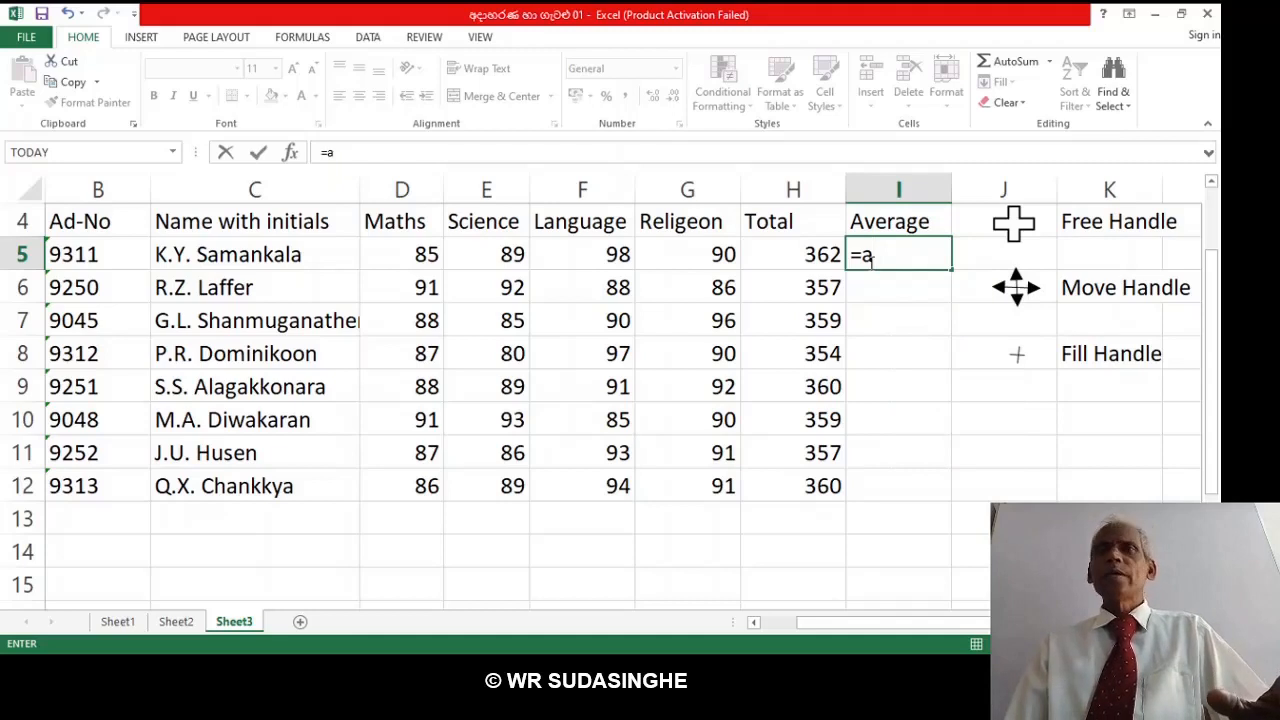
text(v)
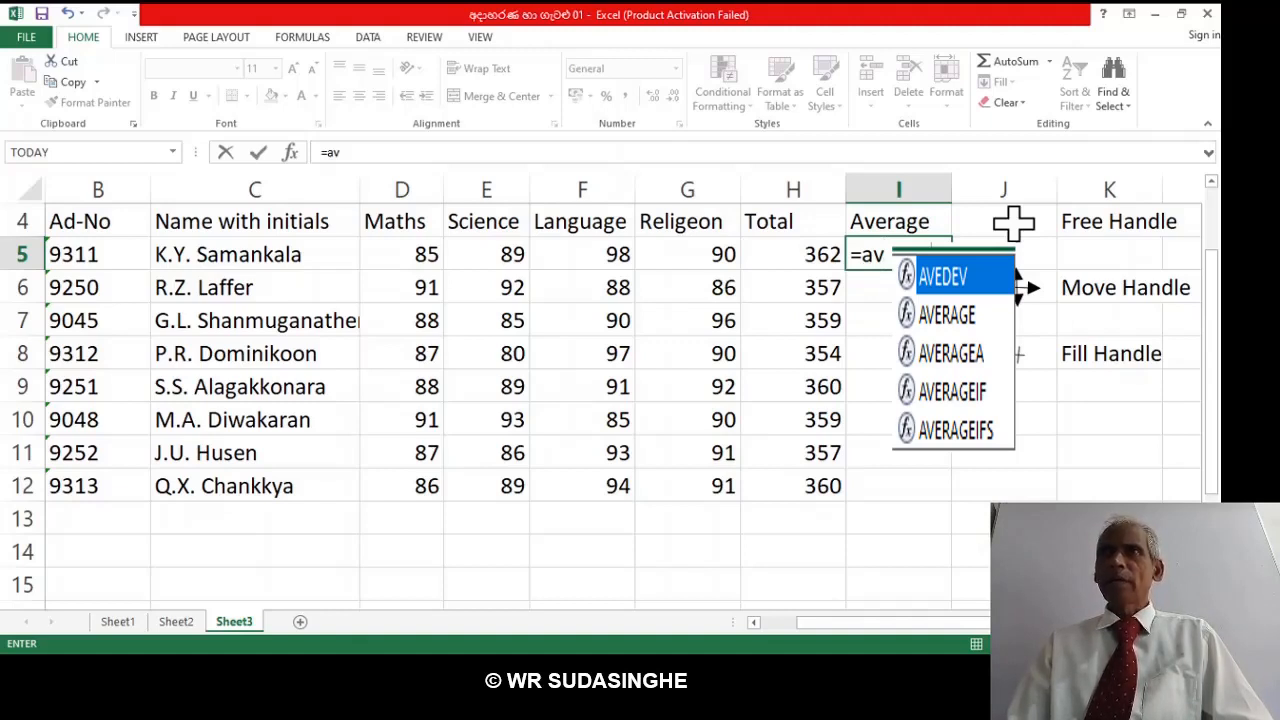
double_click(946, 315)
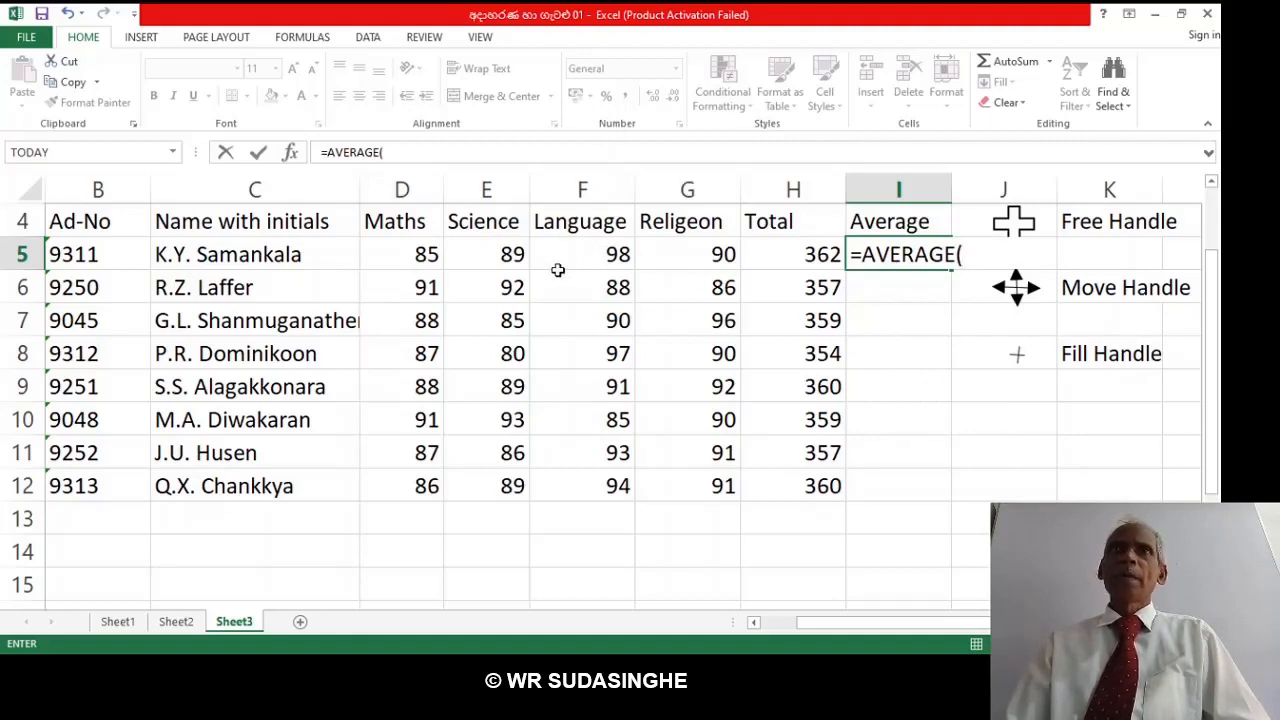
click(412, 256)
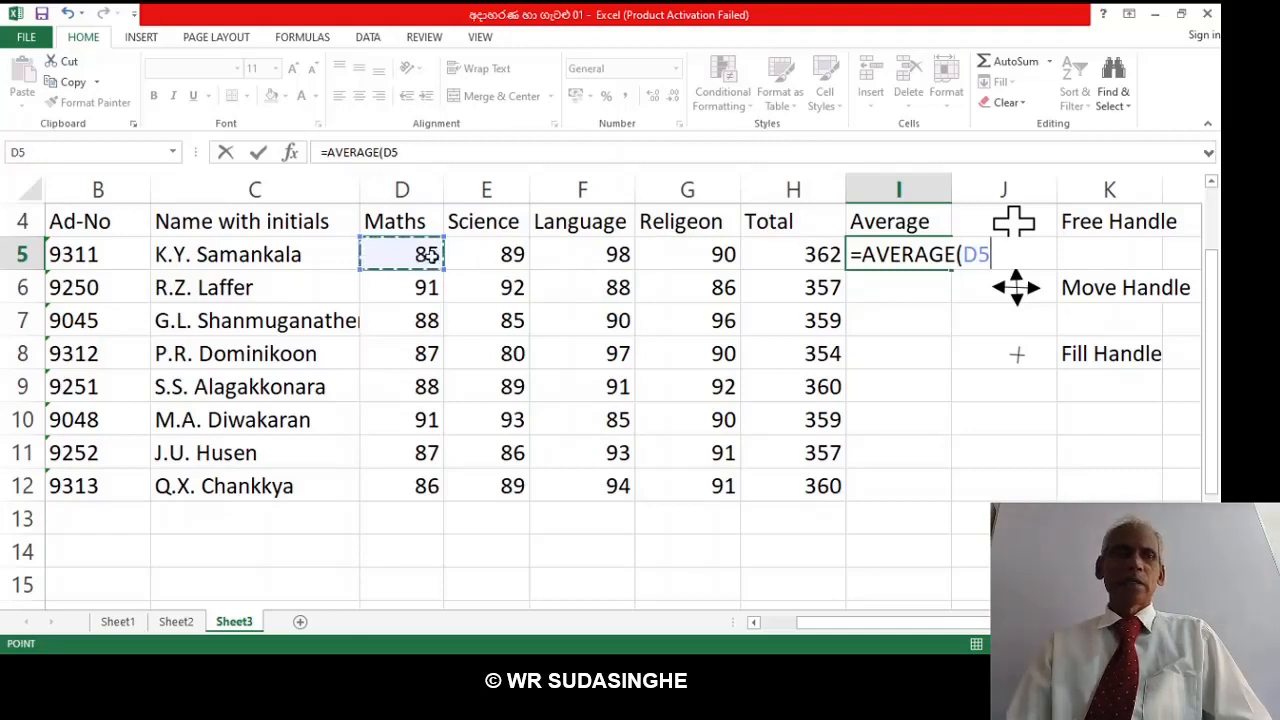
key(F8)
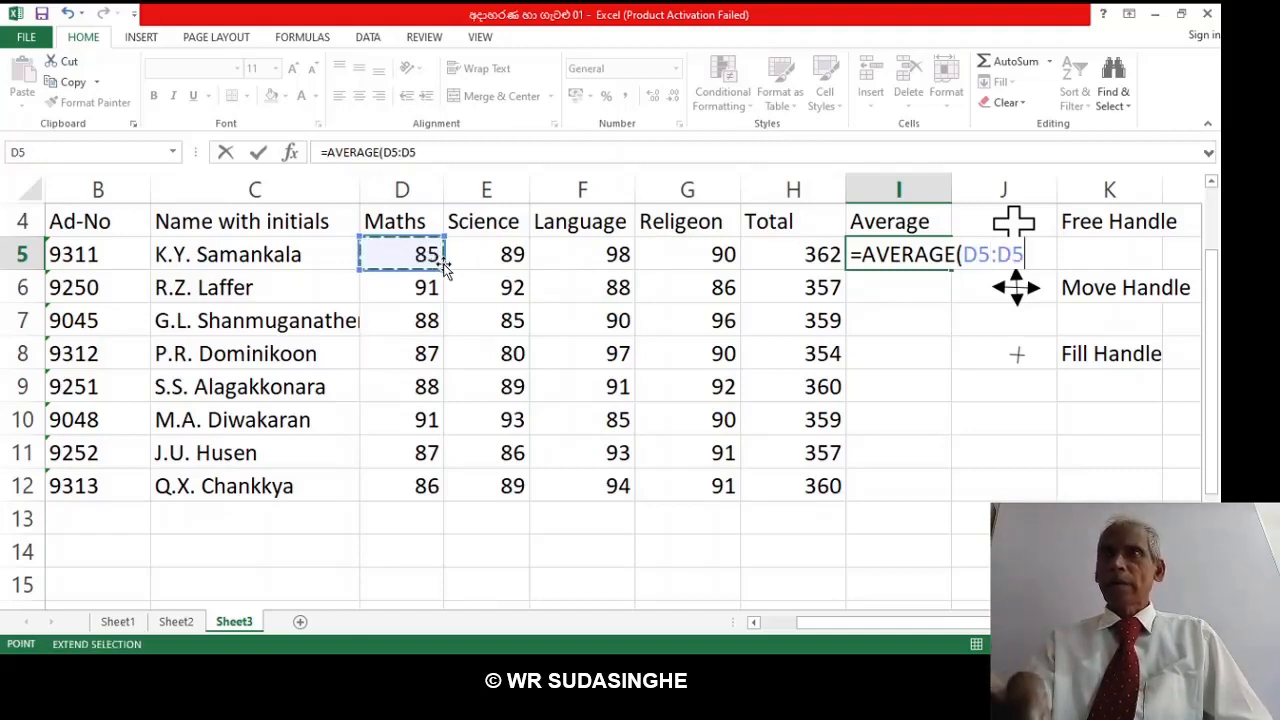
key(BackSpace)
key(BackSpace)
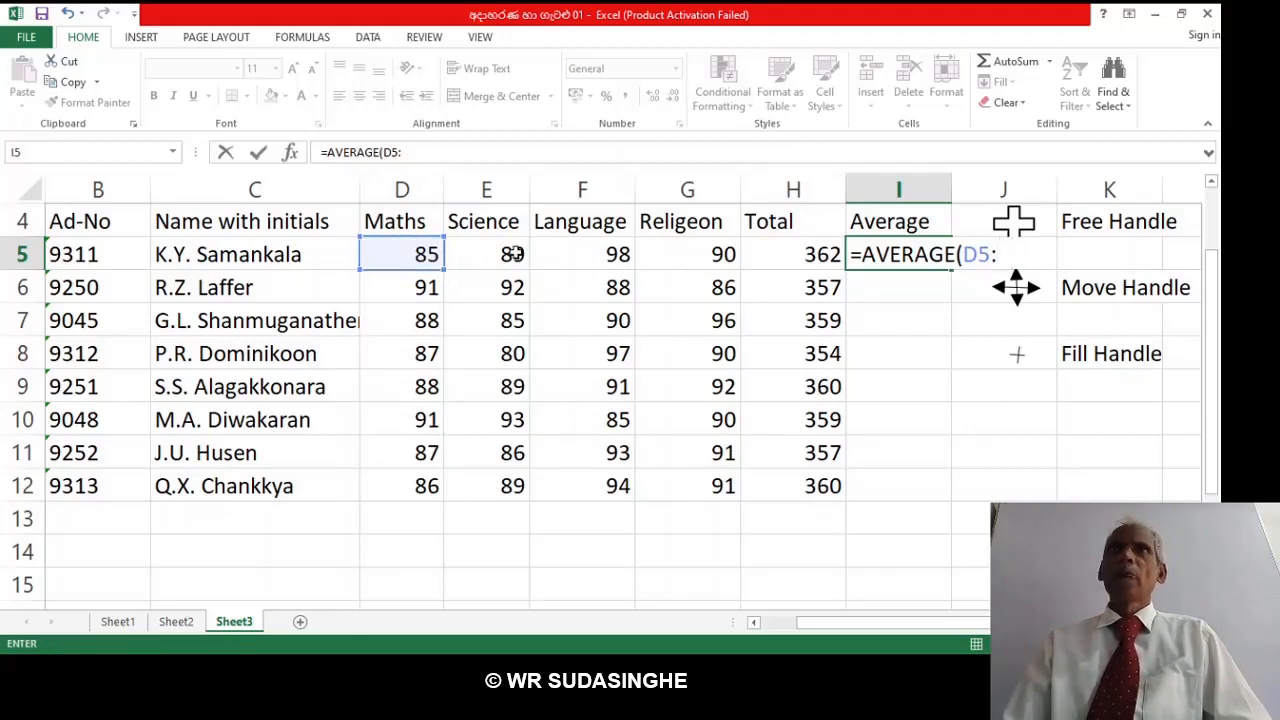
click(718, 255)
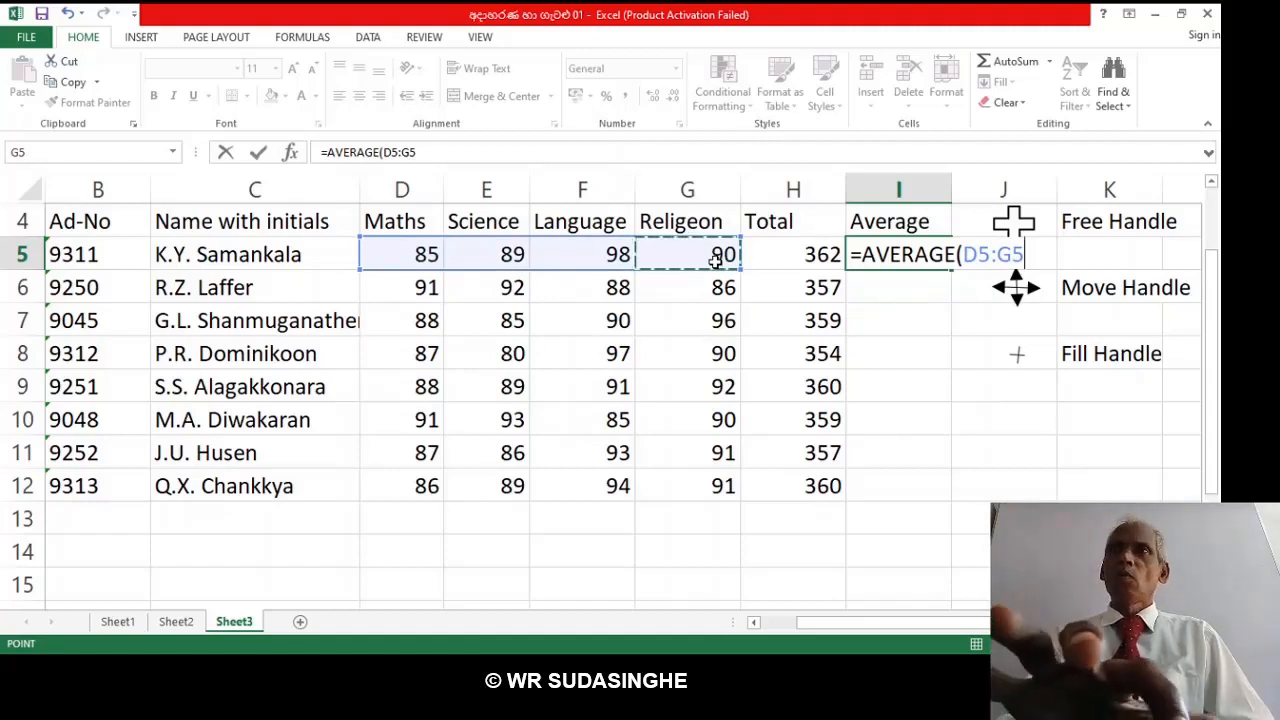
text())
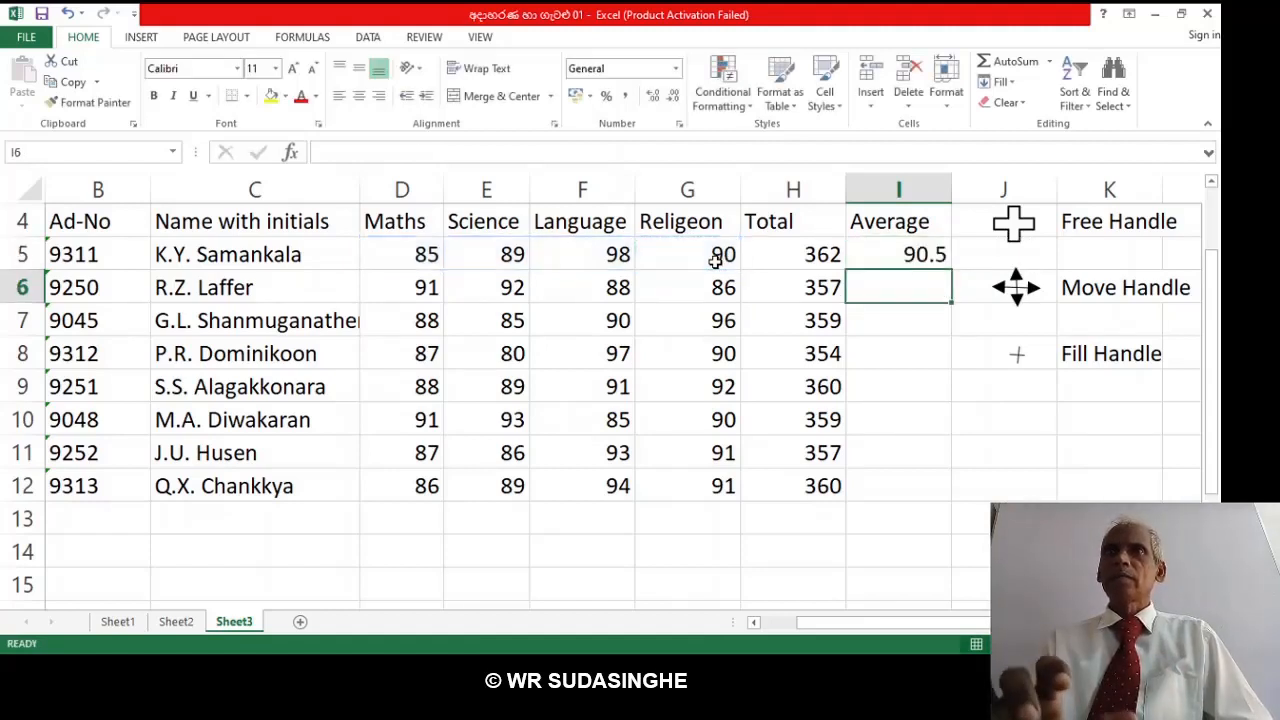
Fill the AVERAGE formula from I5 down the Average column to I12.
key(Return)
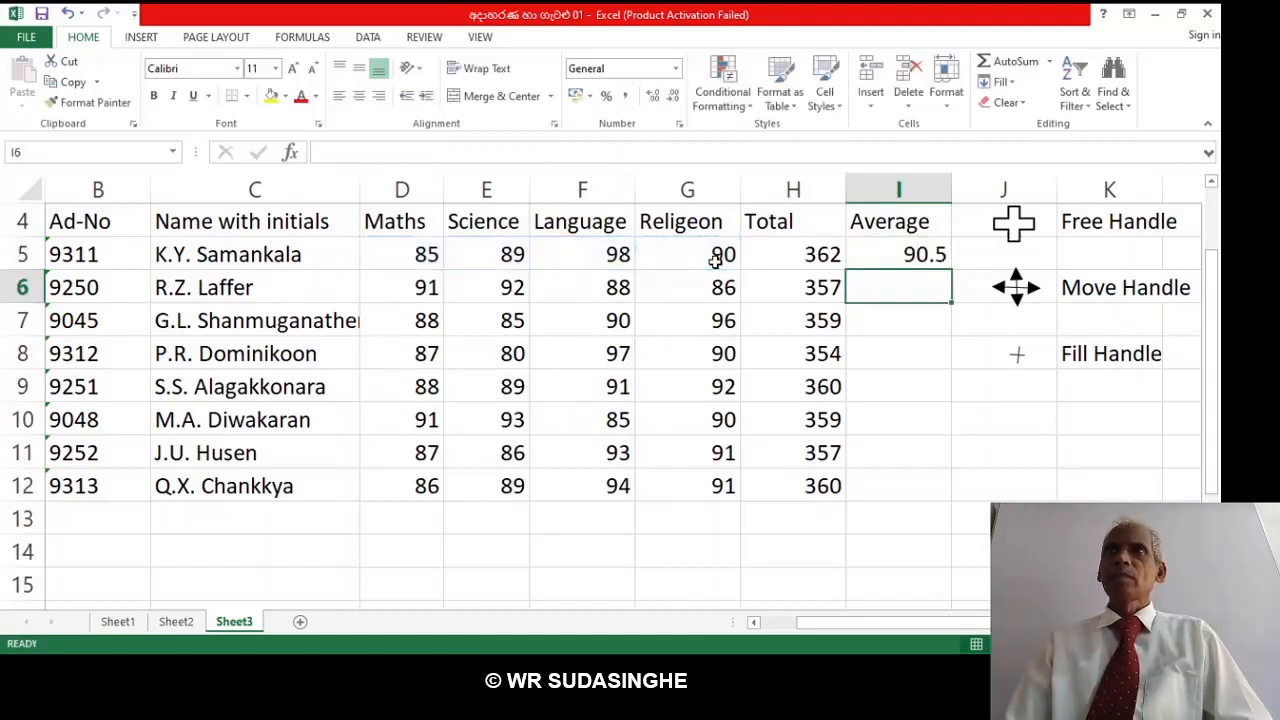
click(880, 254)
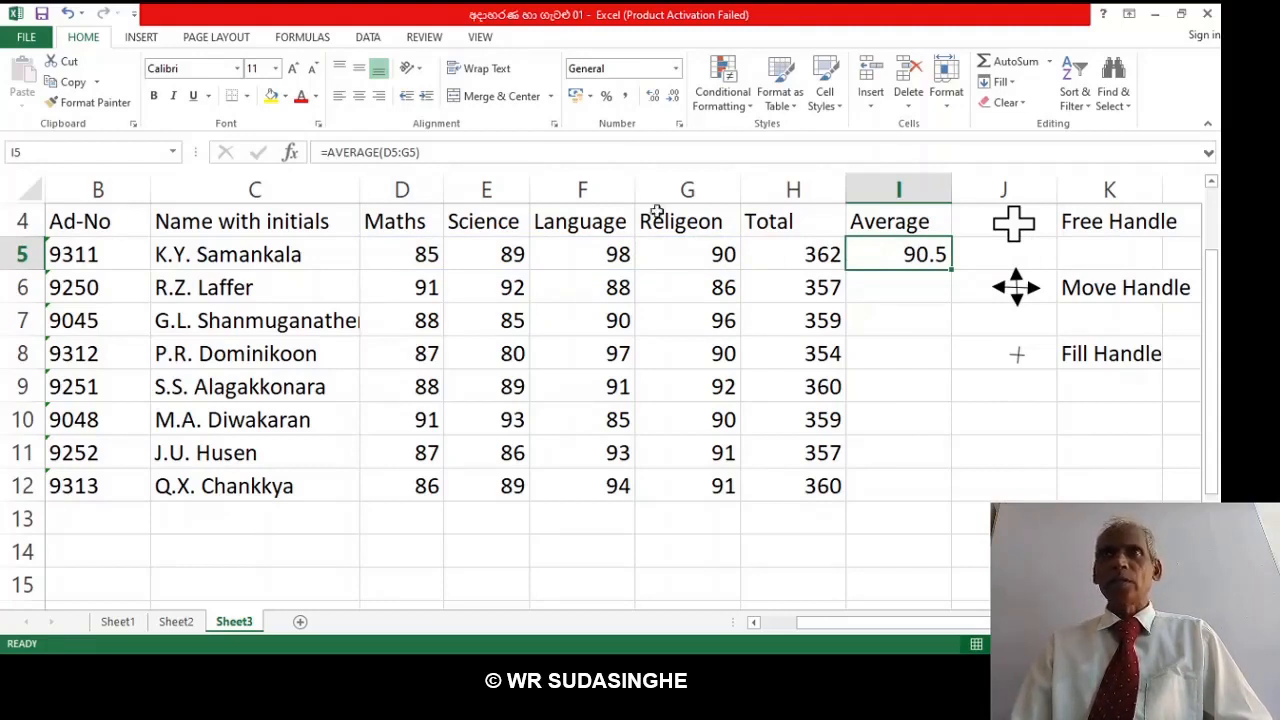
double_click(954, 270)
click(960, 286)
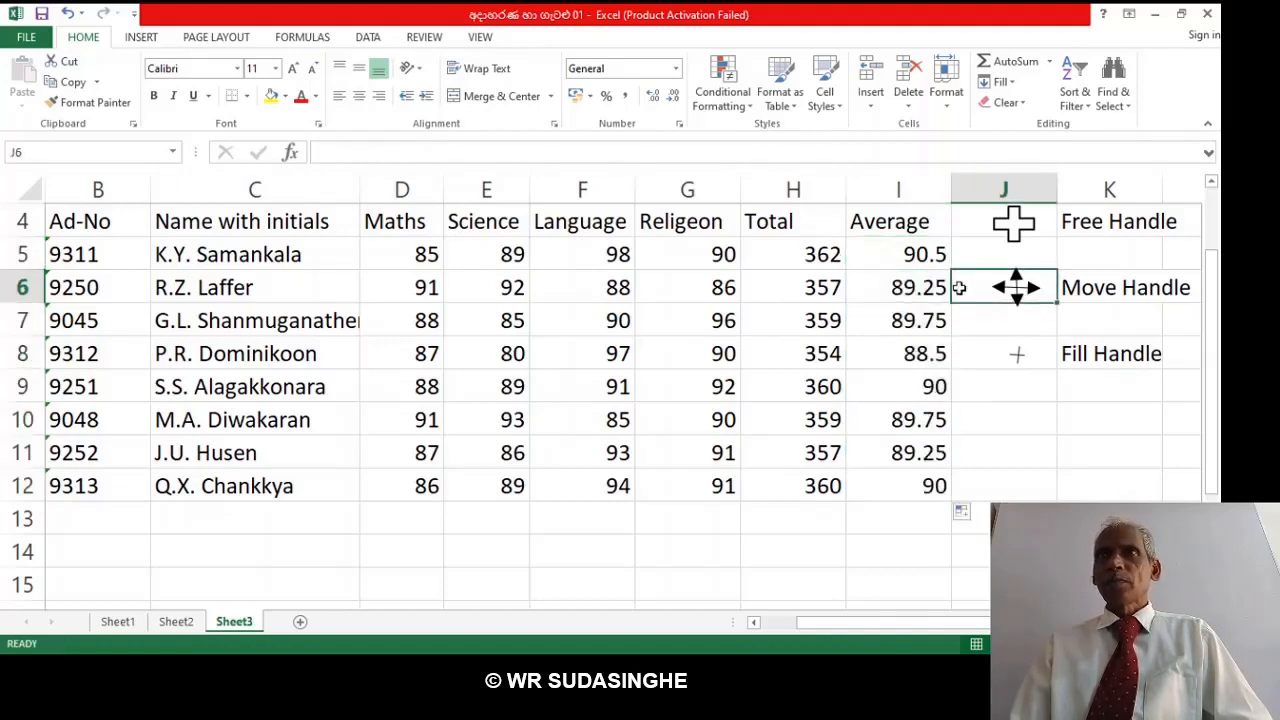
click(980, 492)
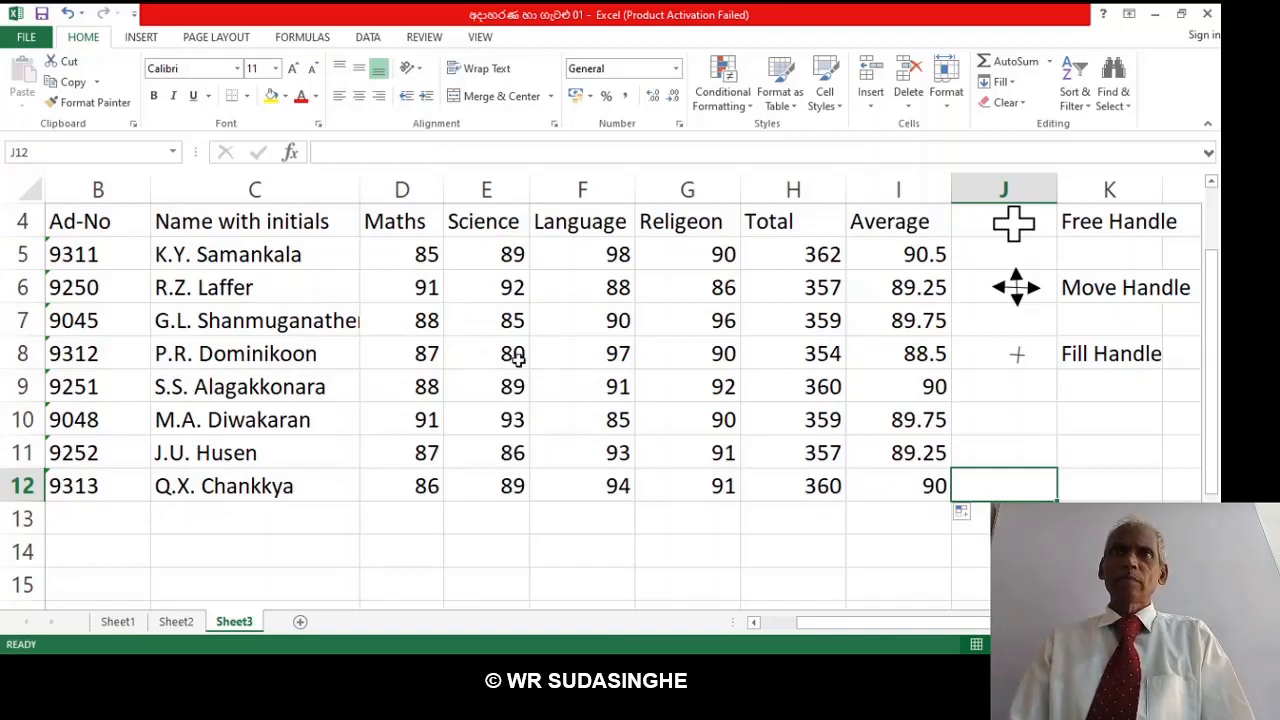
Set the Science mark in E8 to 82 to test the recalculation, and set it back to 80.
click(513, 357)
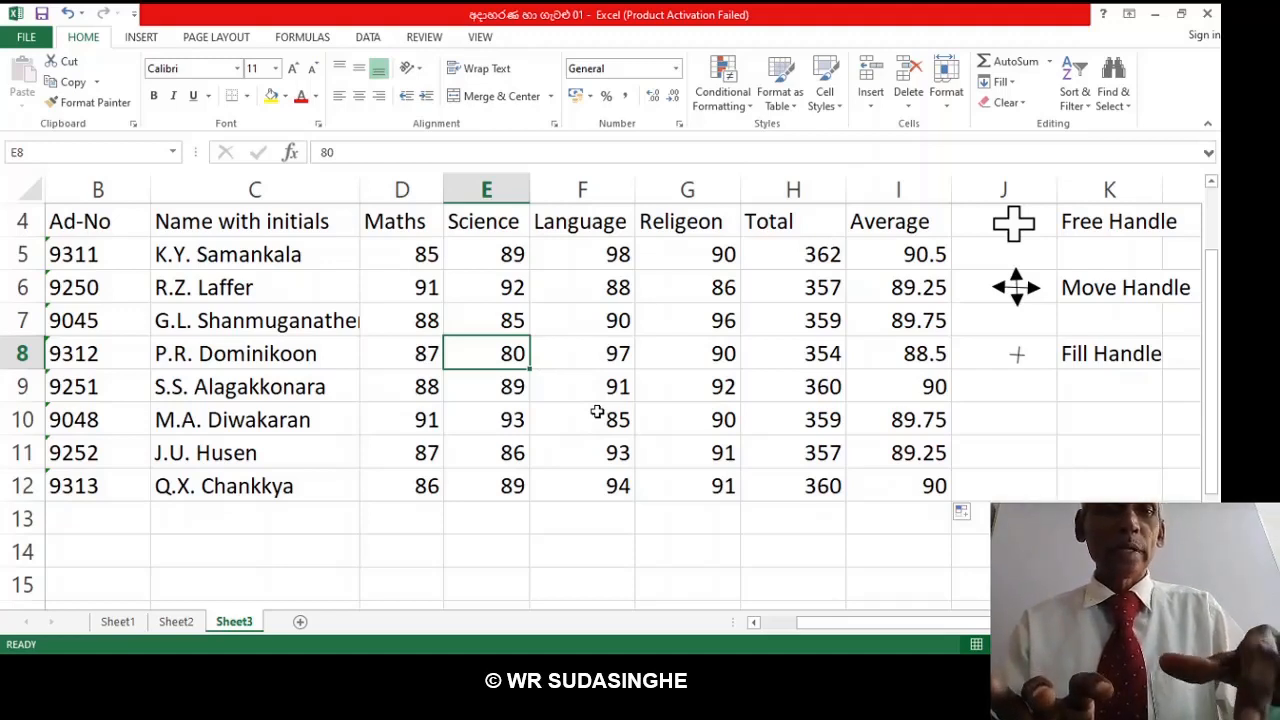
text(82)
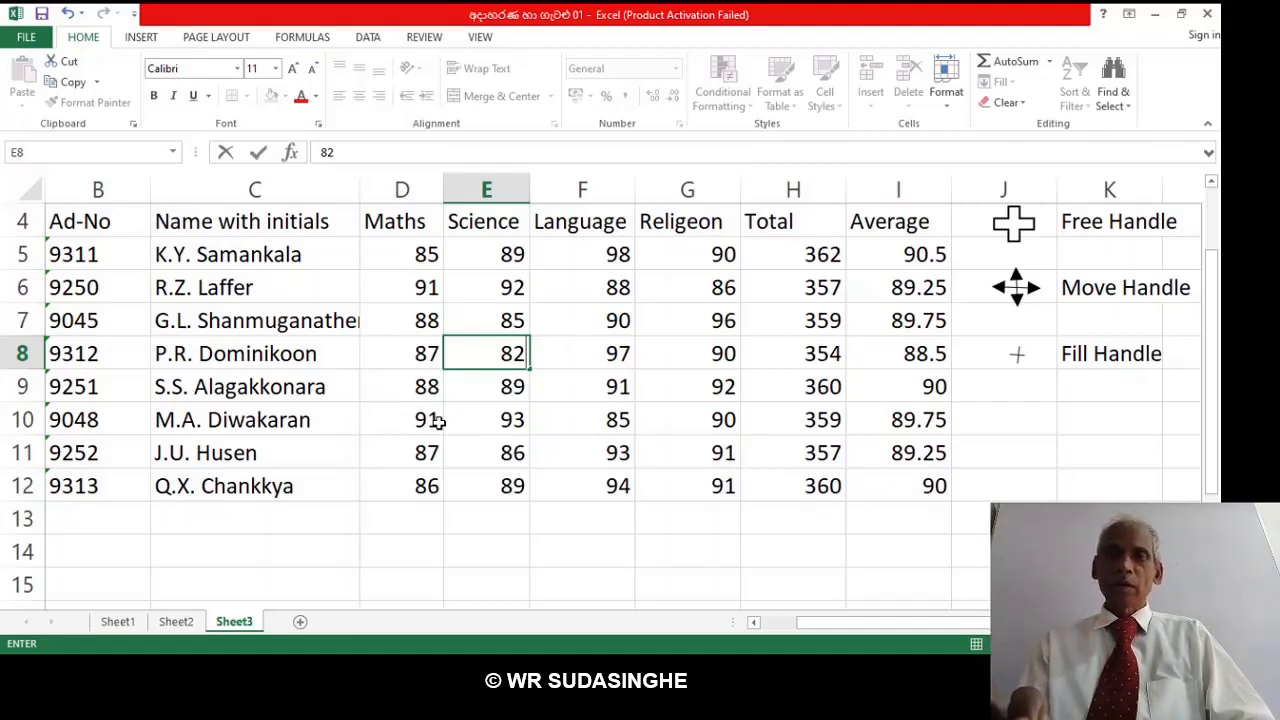
key(Return)
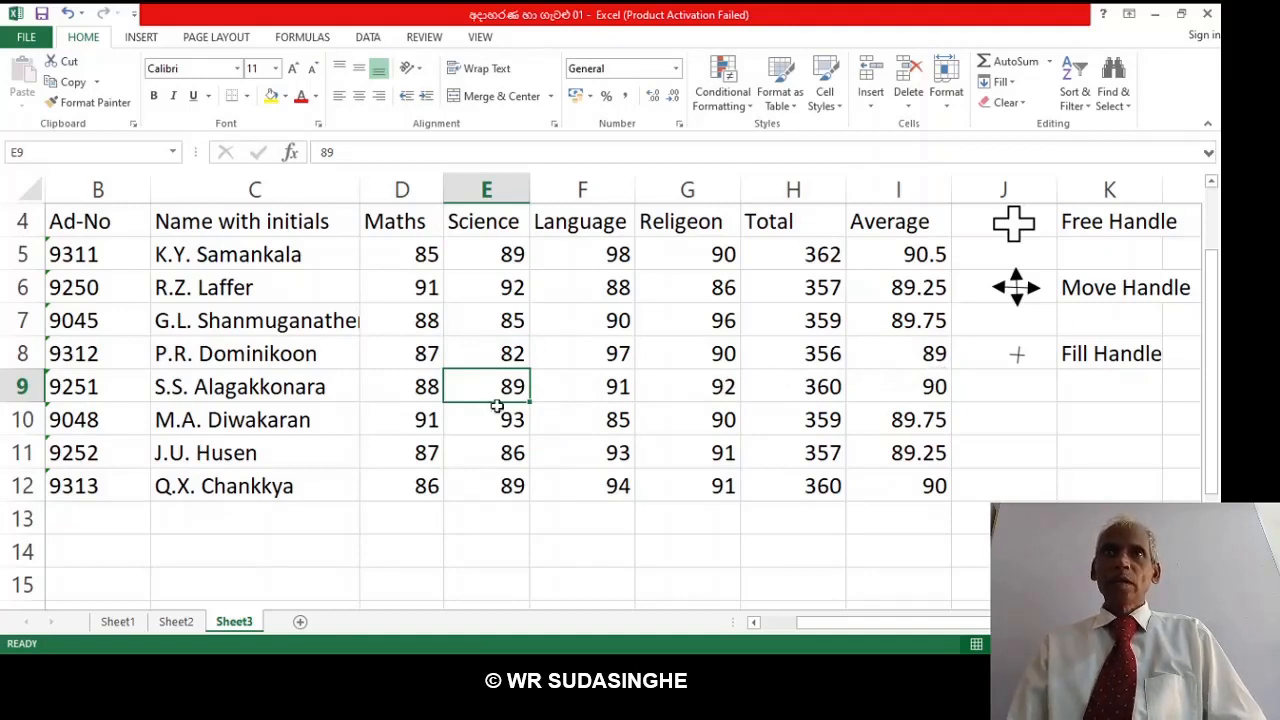
click(490, 358)
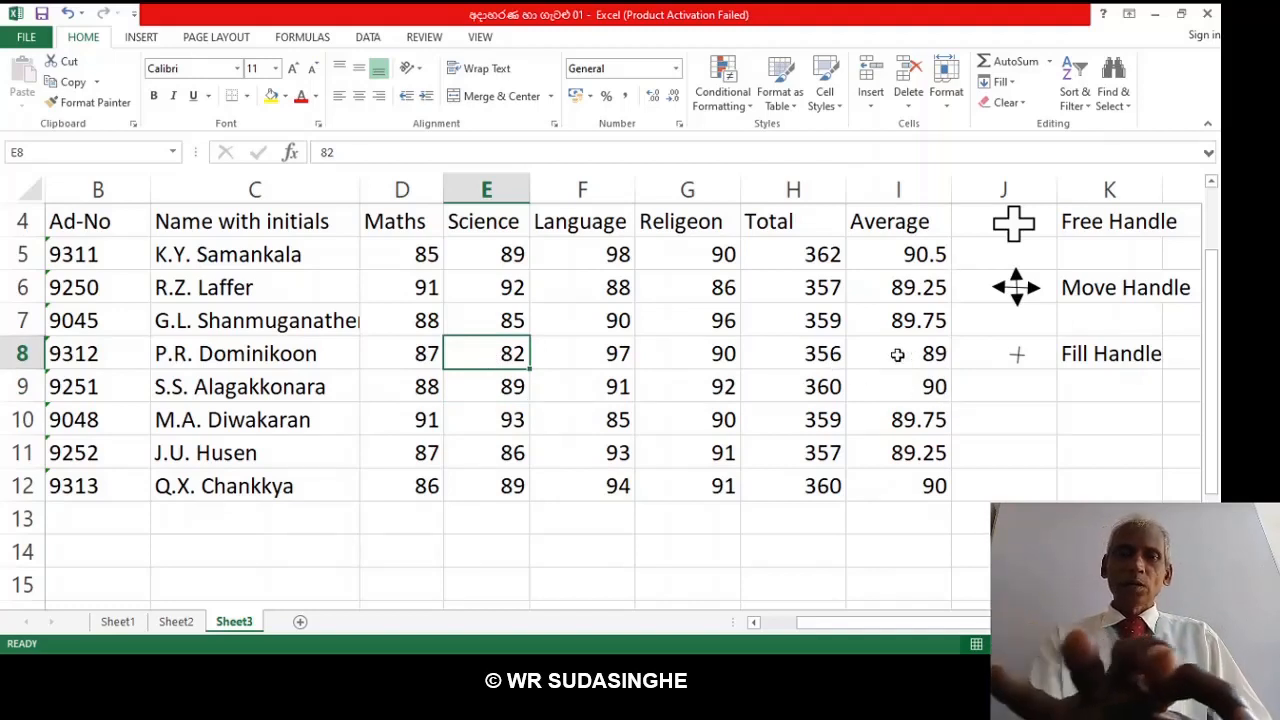
text(80)
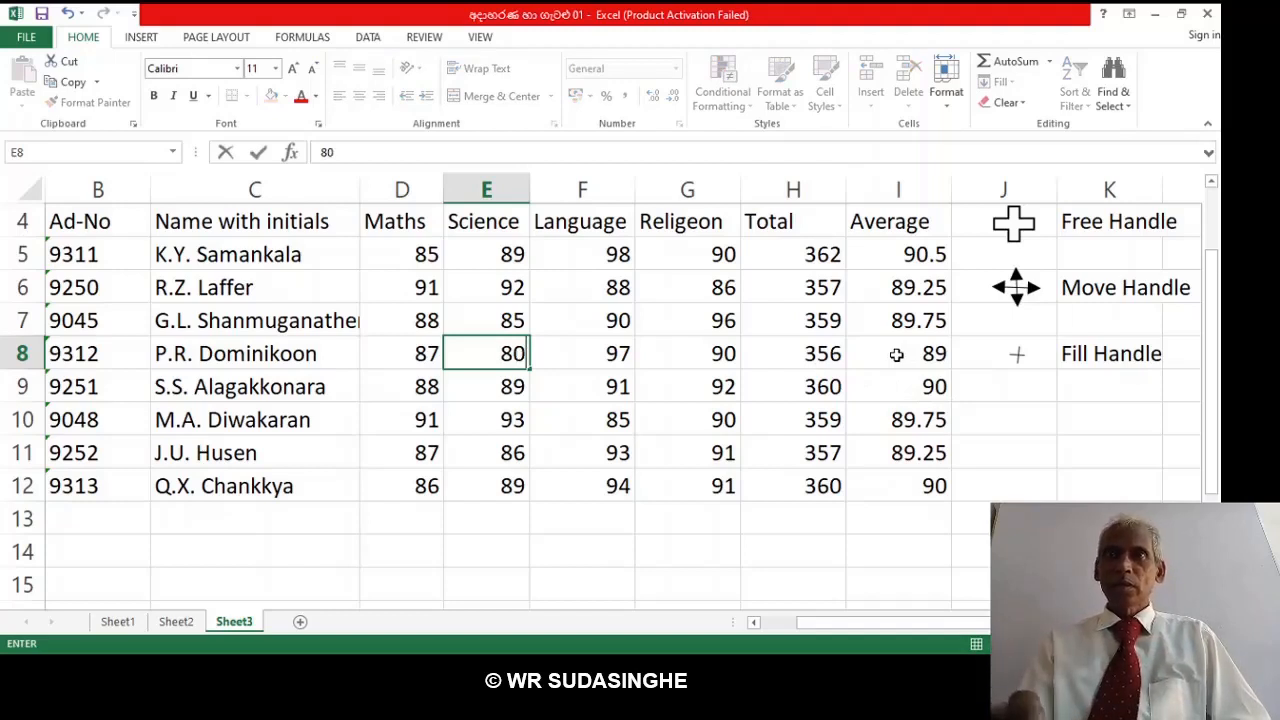
key(Return)
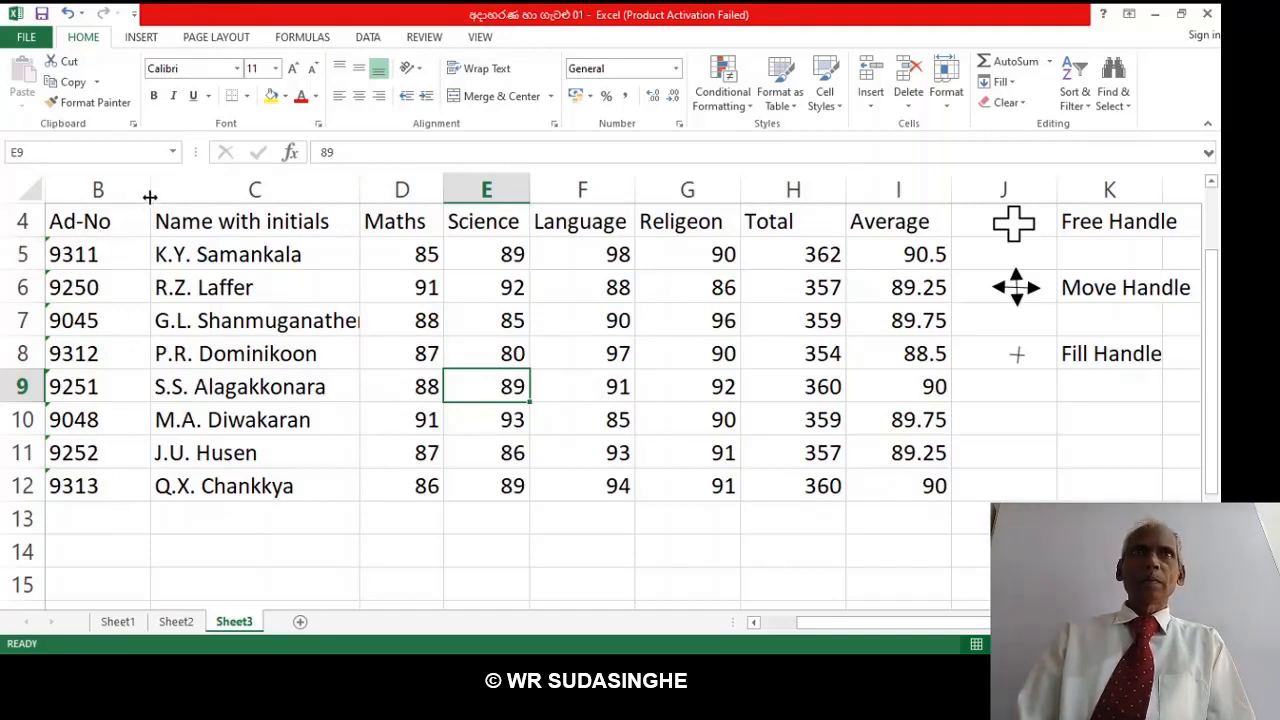
Narrow the Ad-No column and insert a blank column J directly after the Average column.
drag(152, 188, 125, 191)
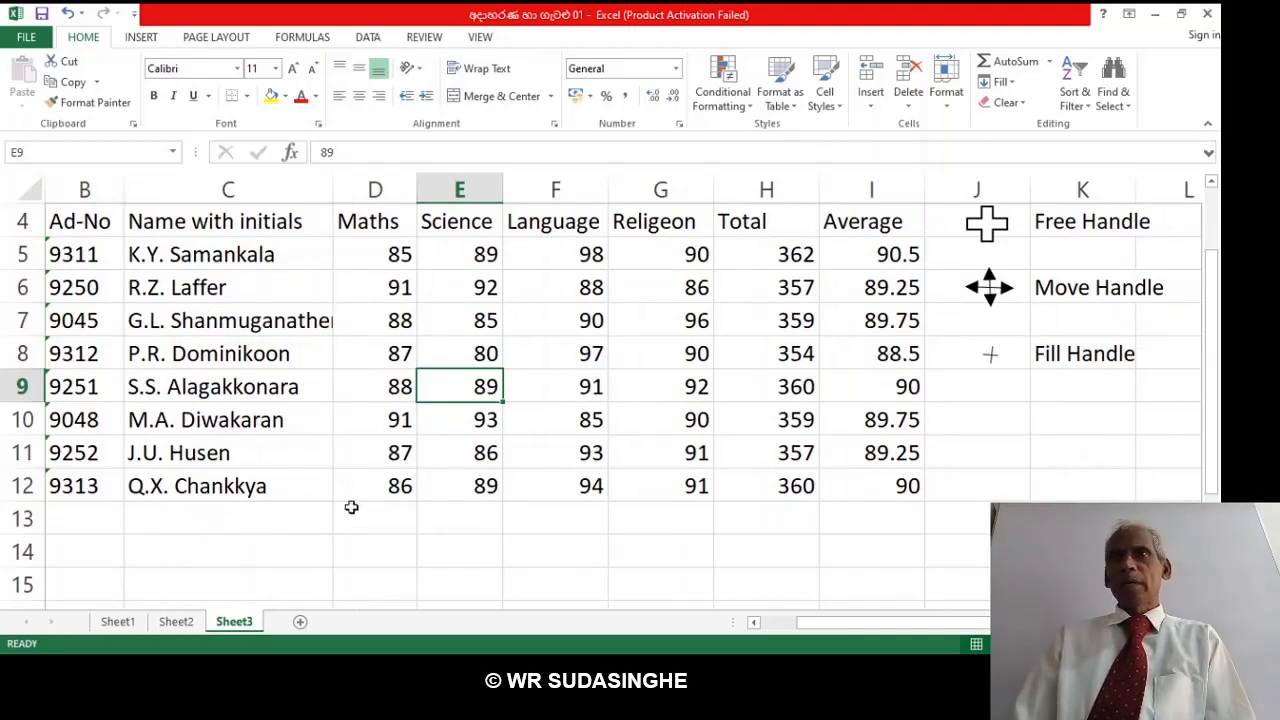
click(953, 186)
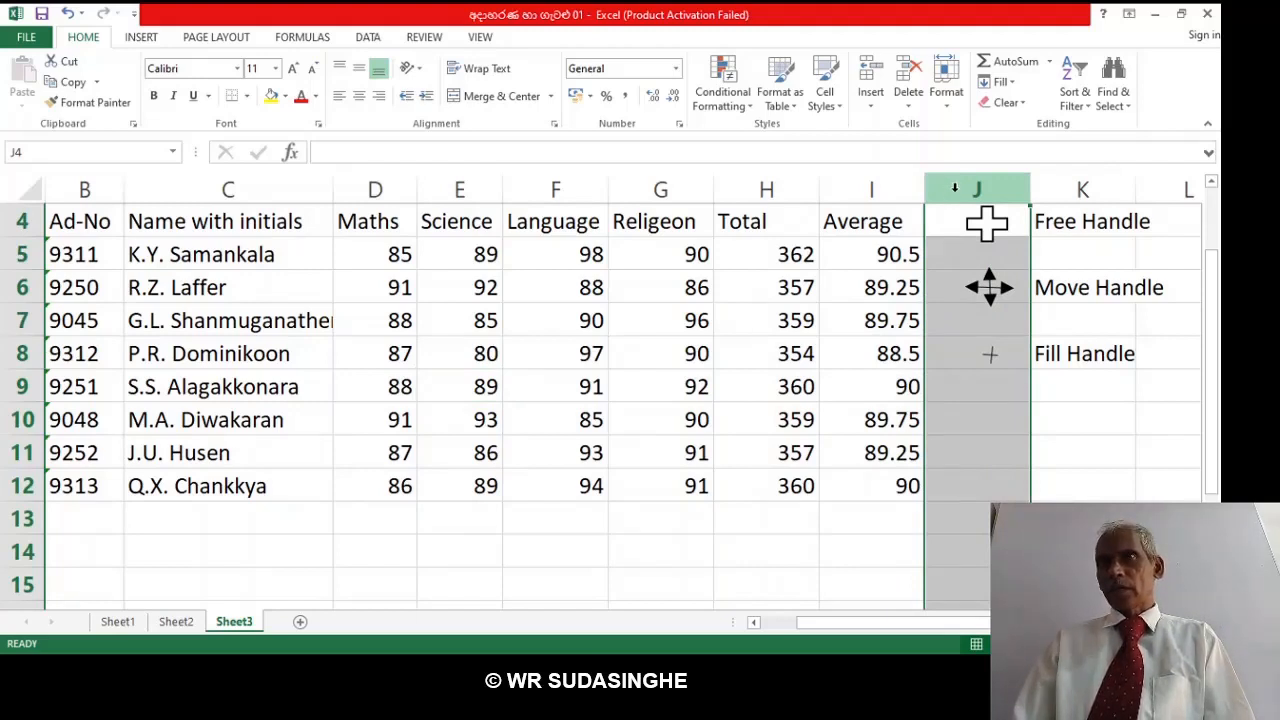
right_click(949, 189)
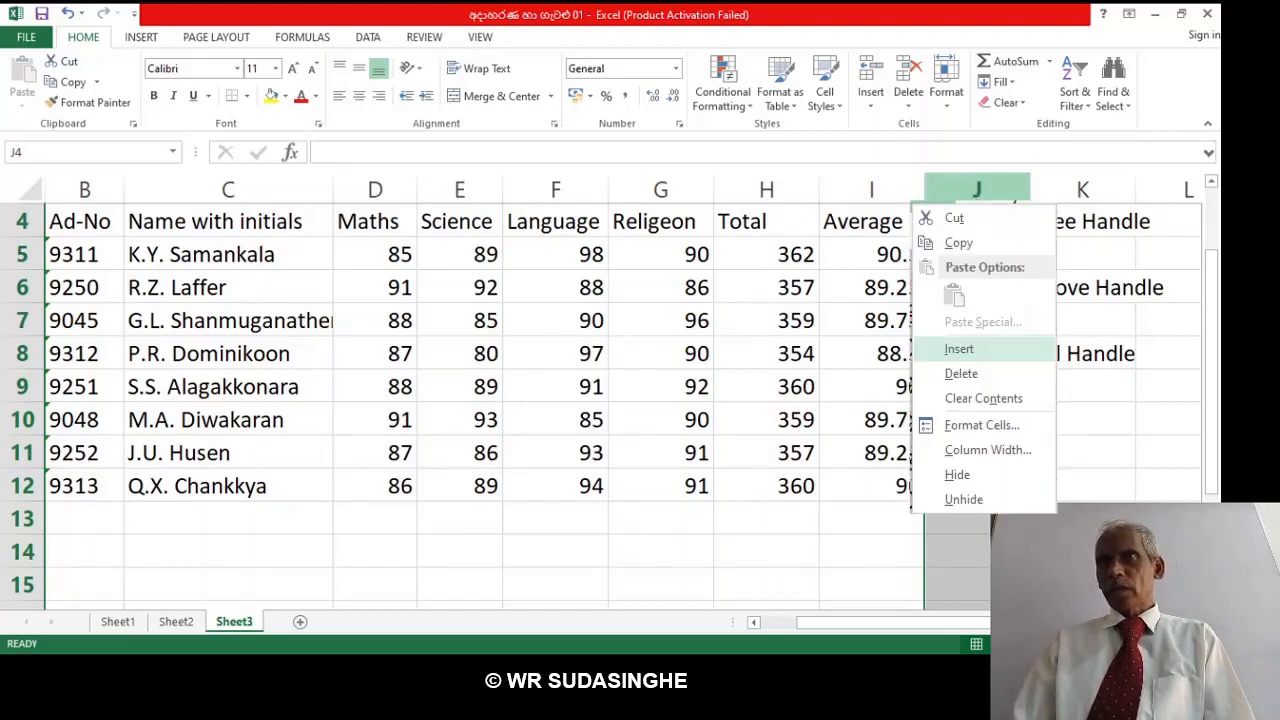
click(958, 348)
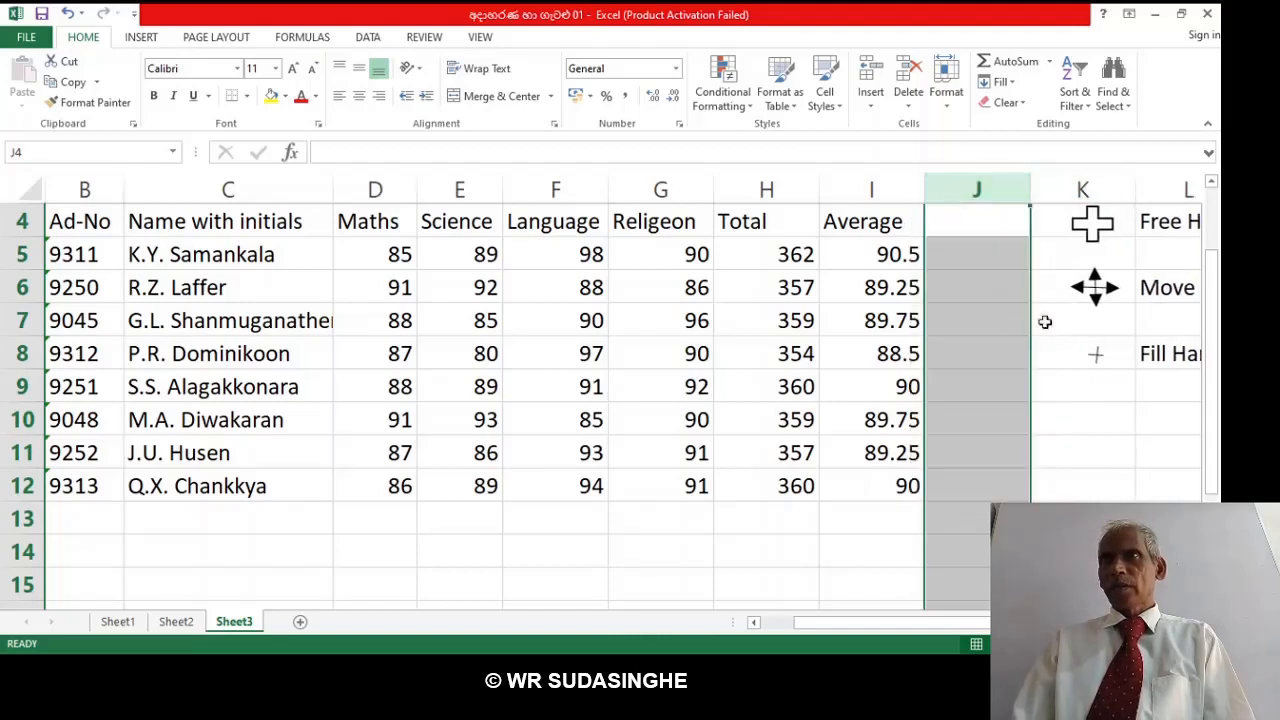
click(1062, 396)
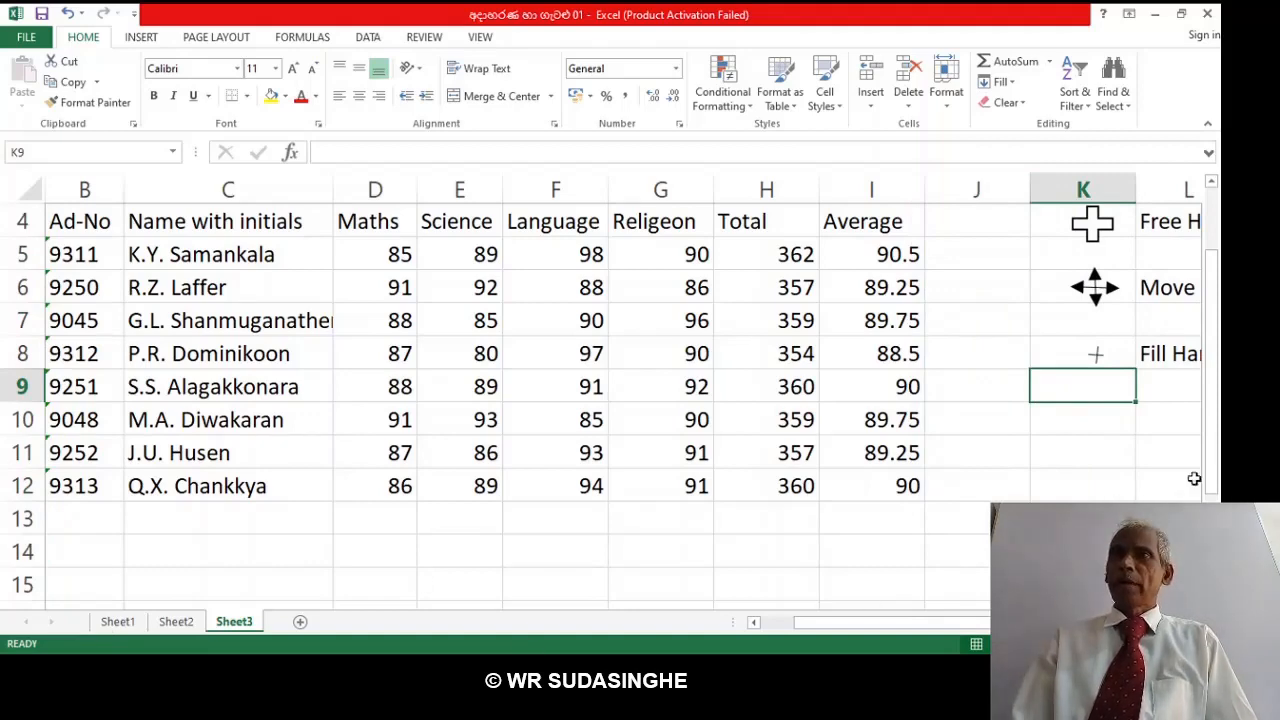
Examine the AVERAGE formula in I5 and the mark cells it references, leaving it unedited.
drag(1213, 468, 1212, 392)
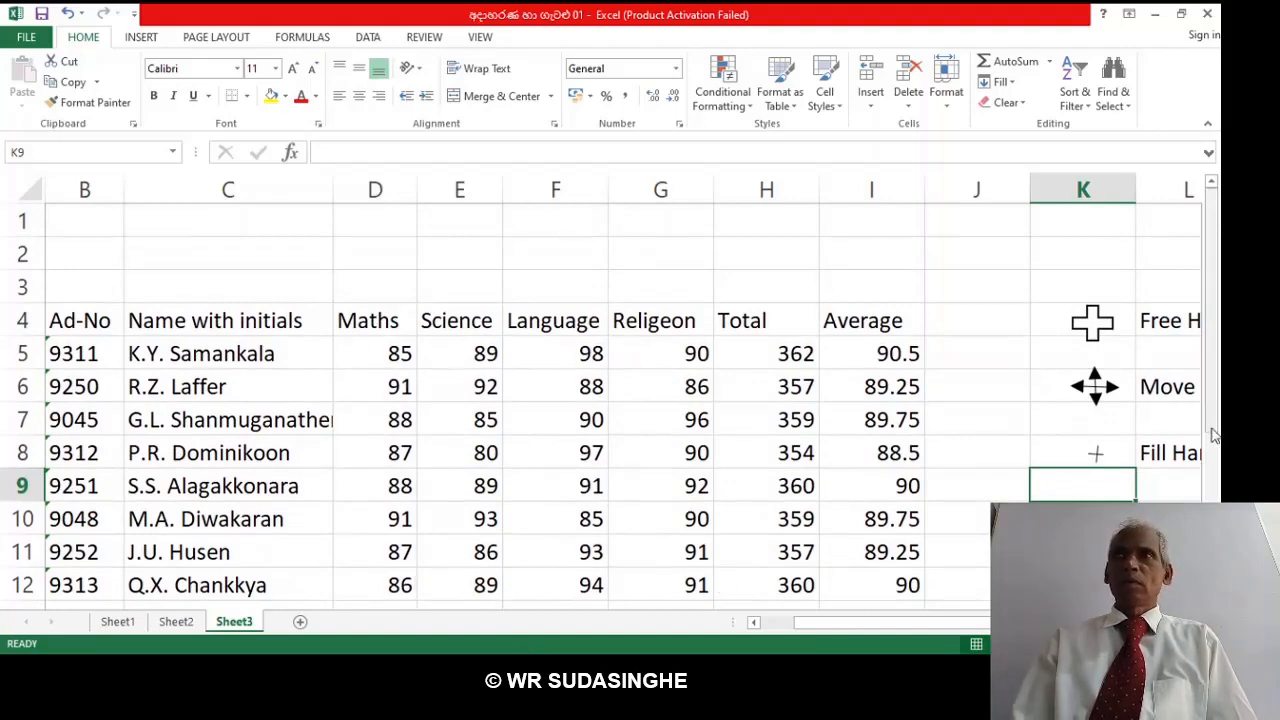
scroll(1215, 420, down, 1)
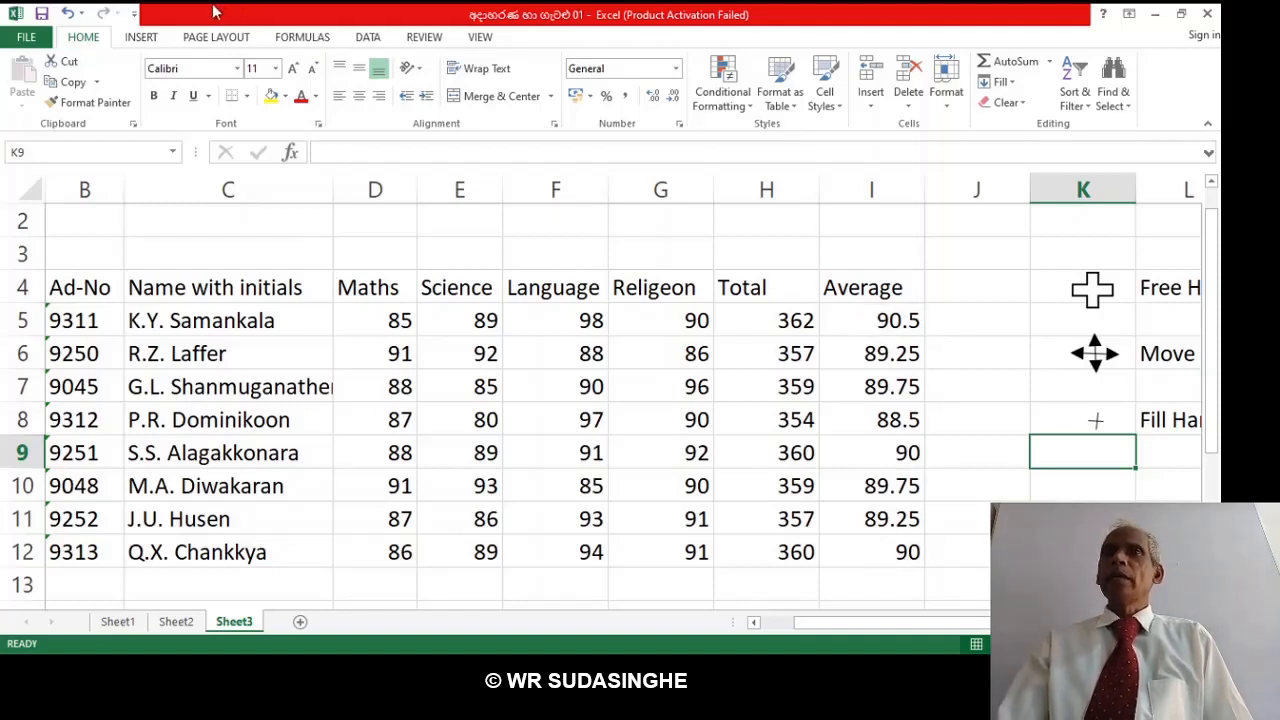
click(849, 322)
click(852, 350)
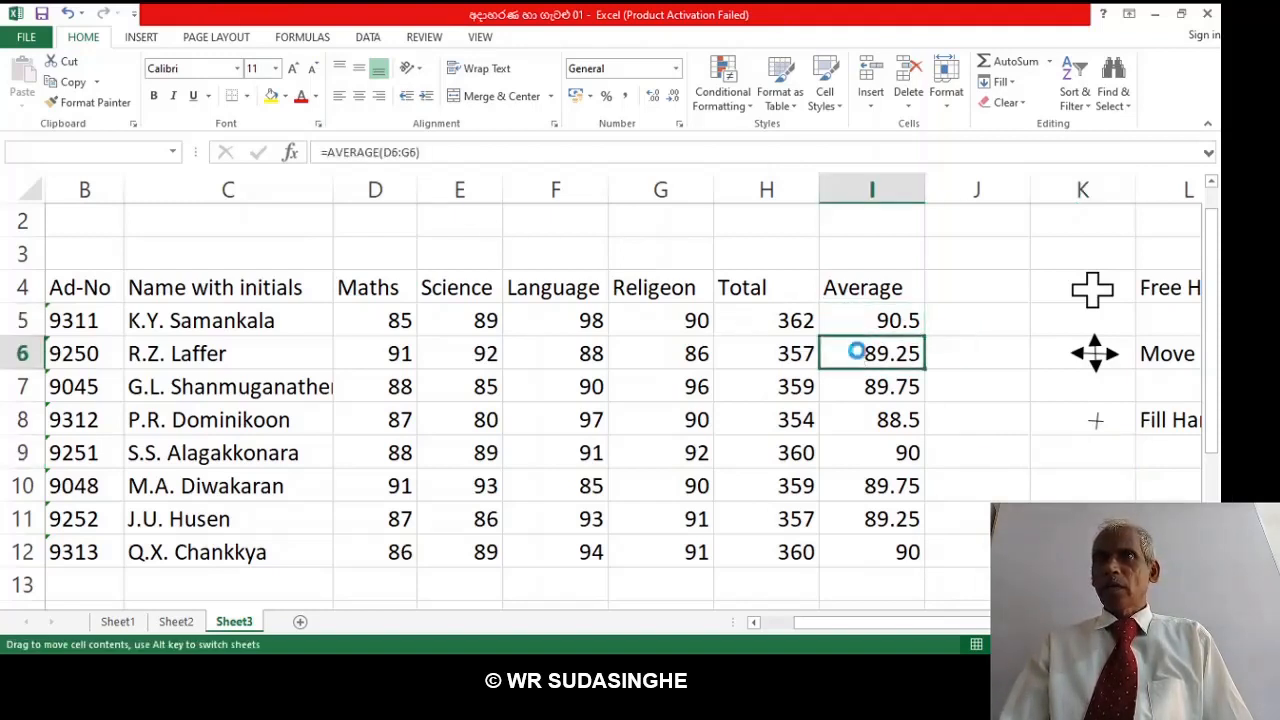
key(Up)
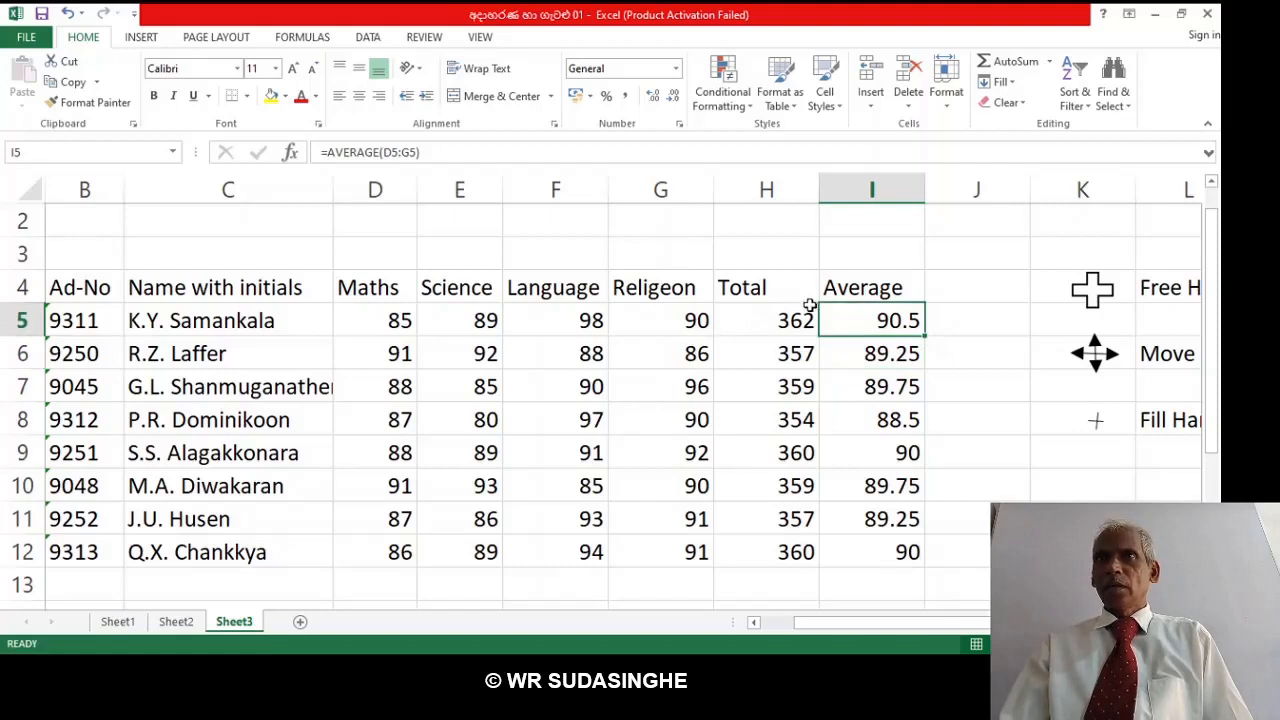
double_click(840, 319)
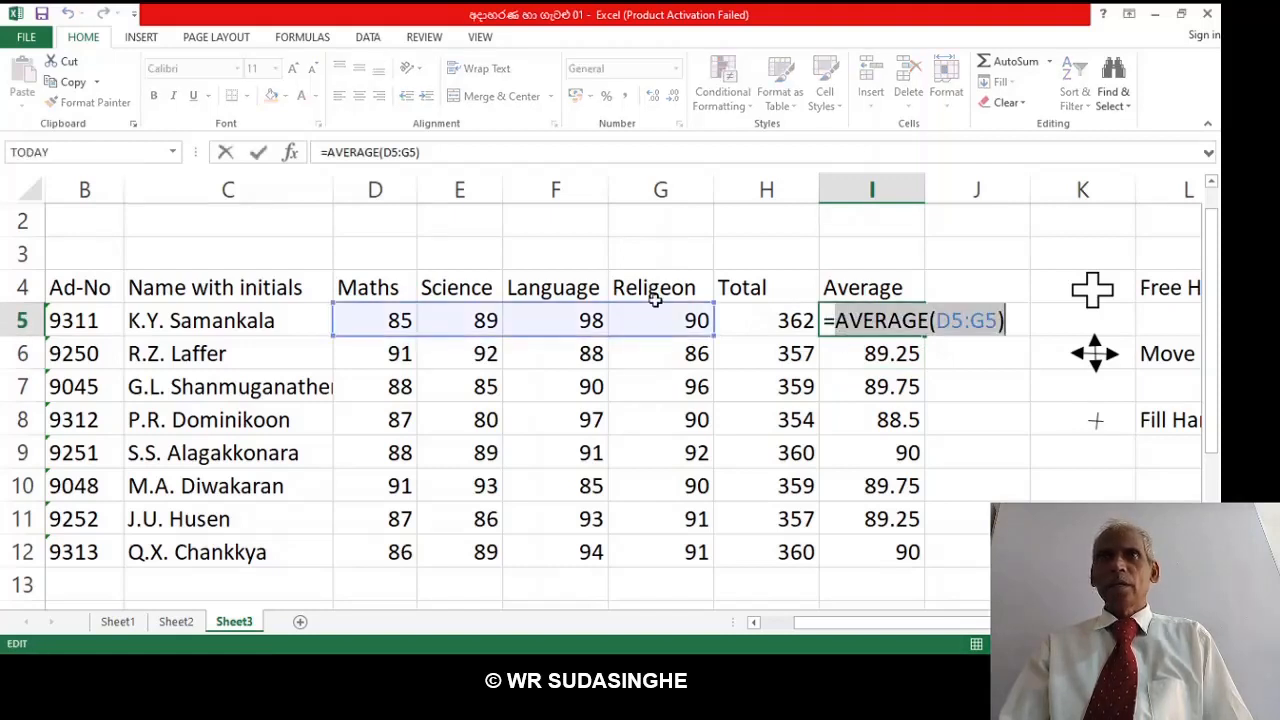
key(Escape)
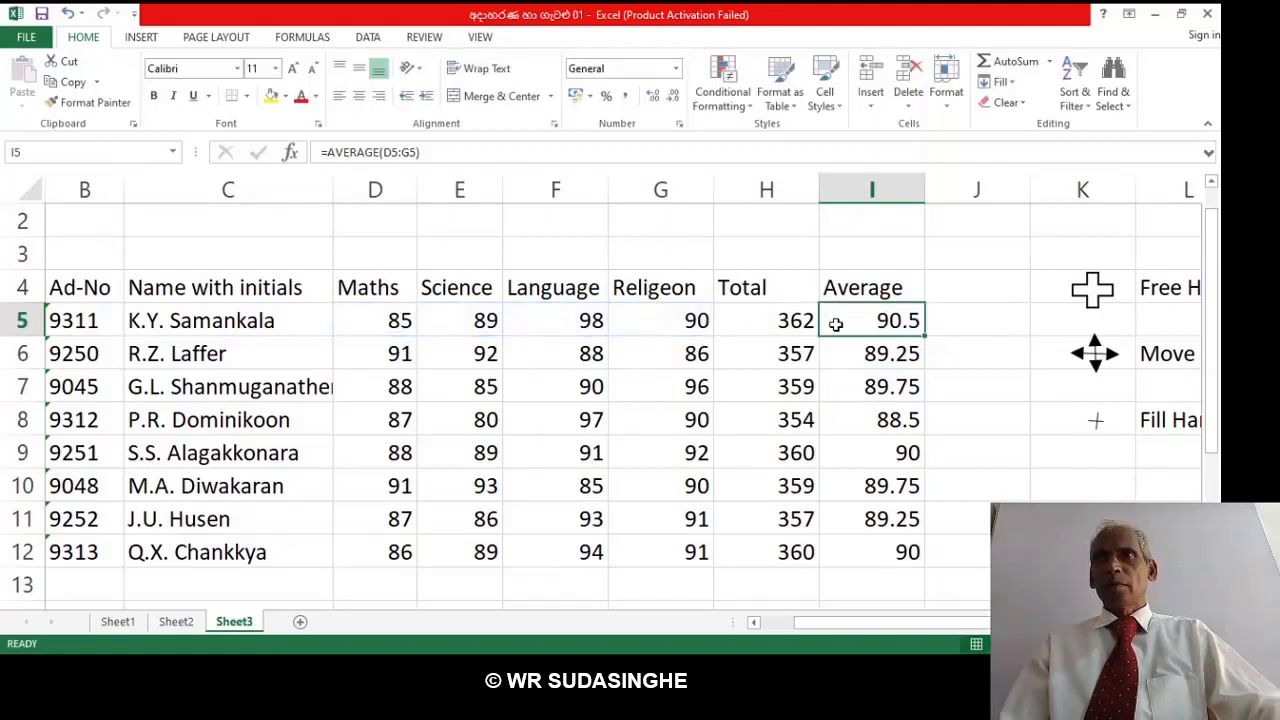
Choose the Number category with 2 decimal places in Format Cells for the averages in I5:I12.
drag(838, 322, 963, 435)
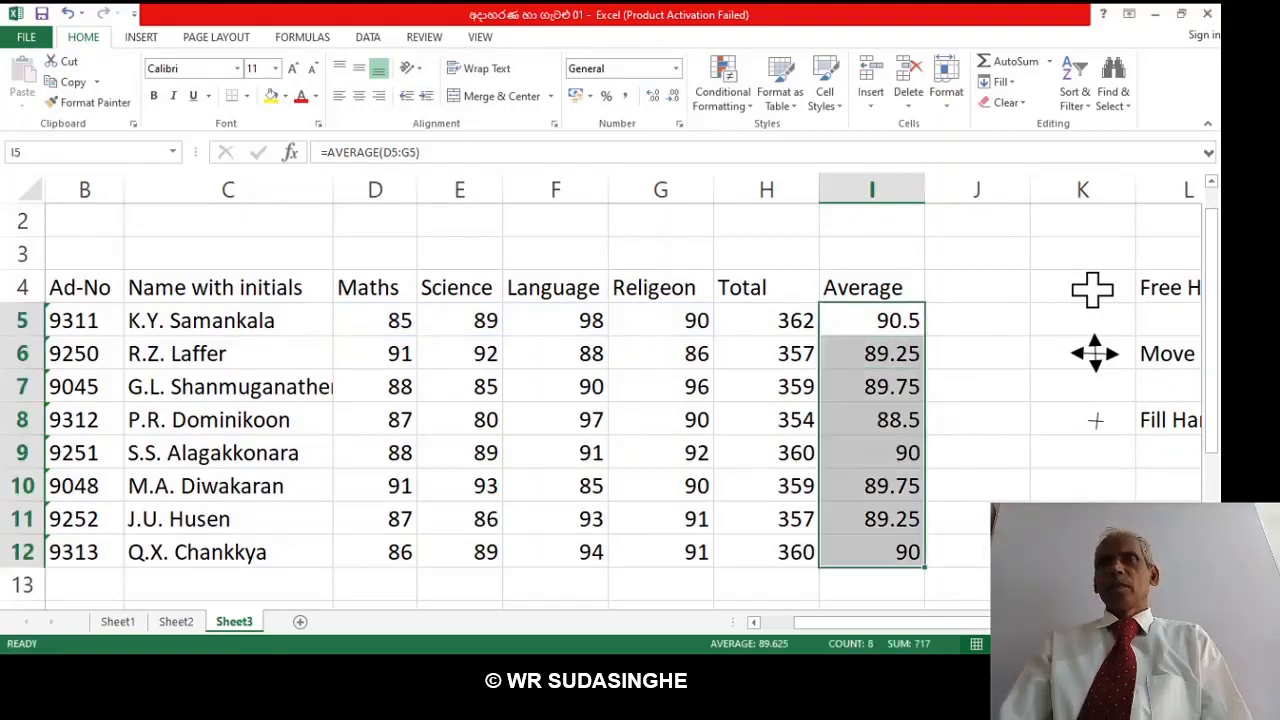
click(870, 320)
key(ctrl+shift+Down)
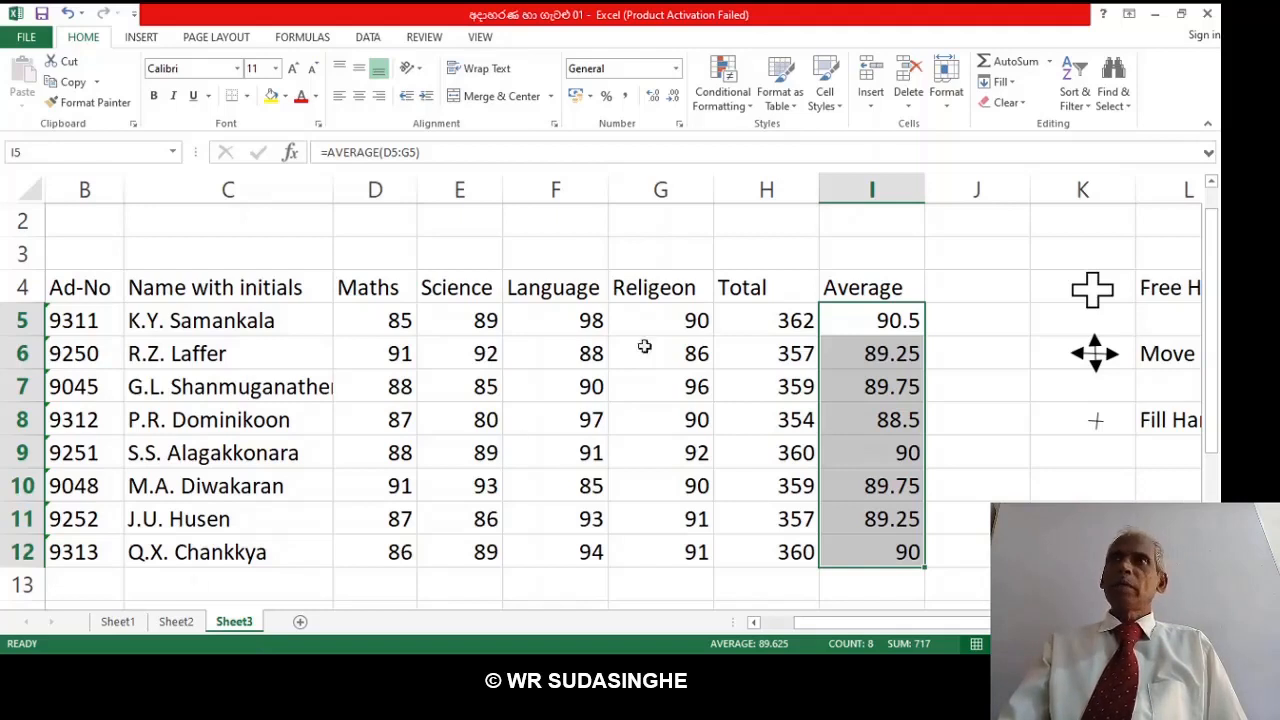
click(948, 105)
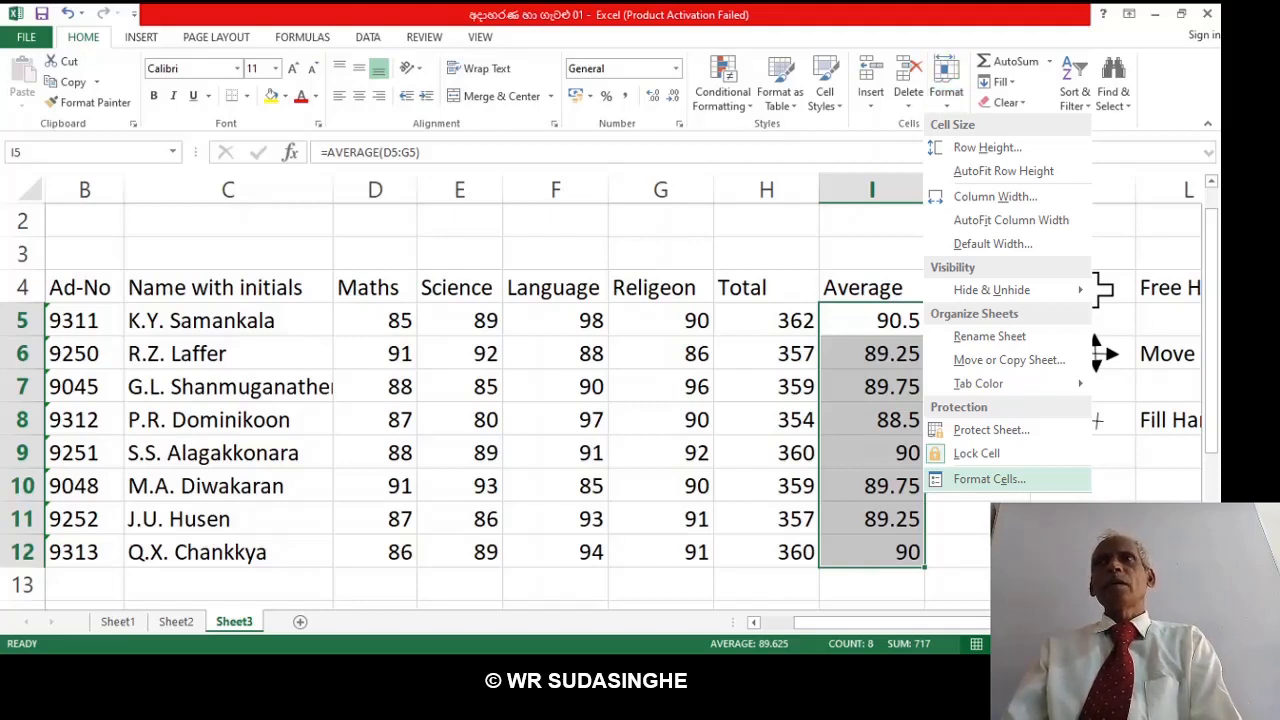
click(985, 479)
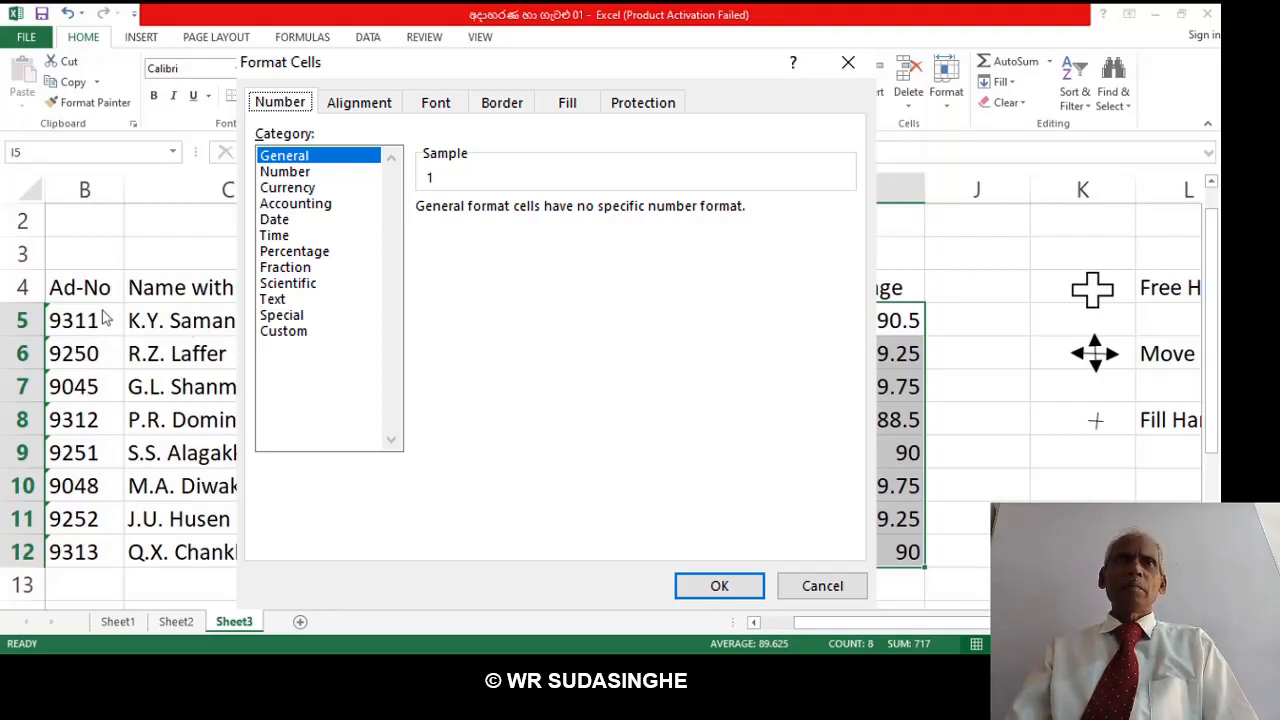
key(Down)
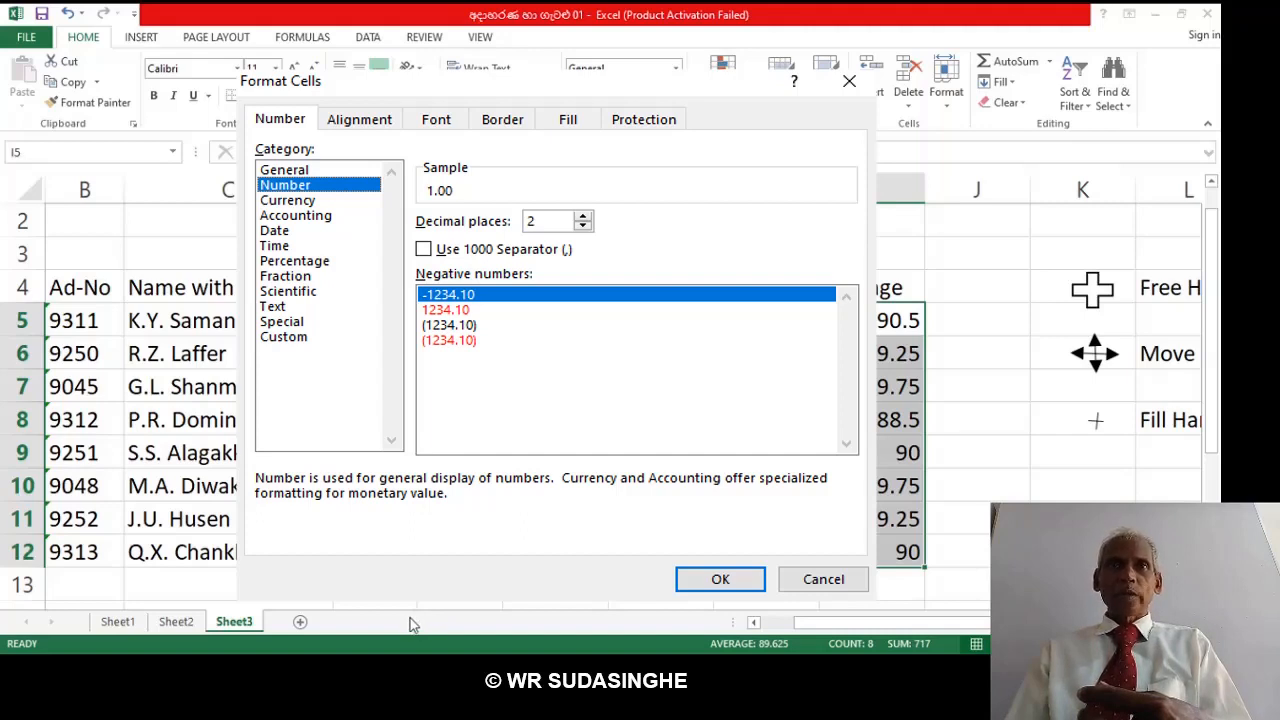
Apply the Number format with 2 decimal places to the Average values in I5:I12.
key(Return)
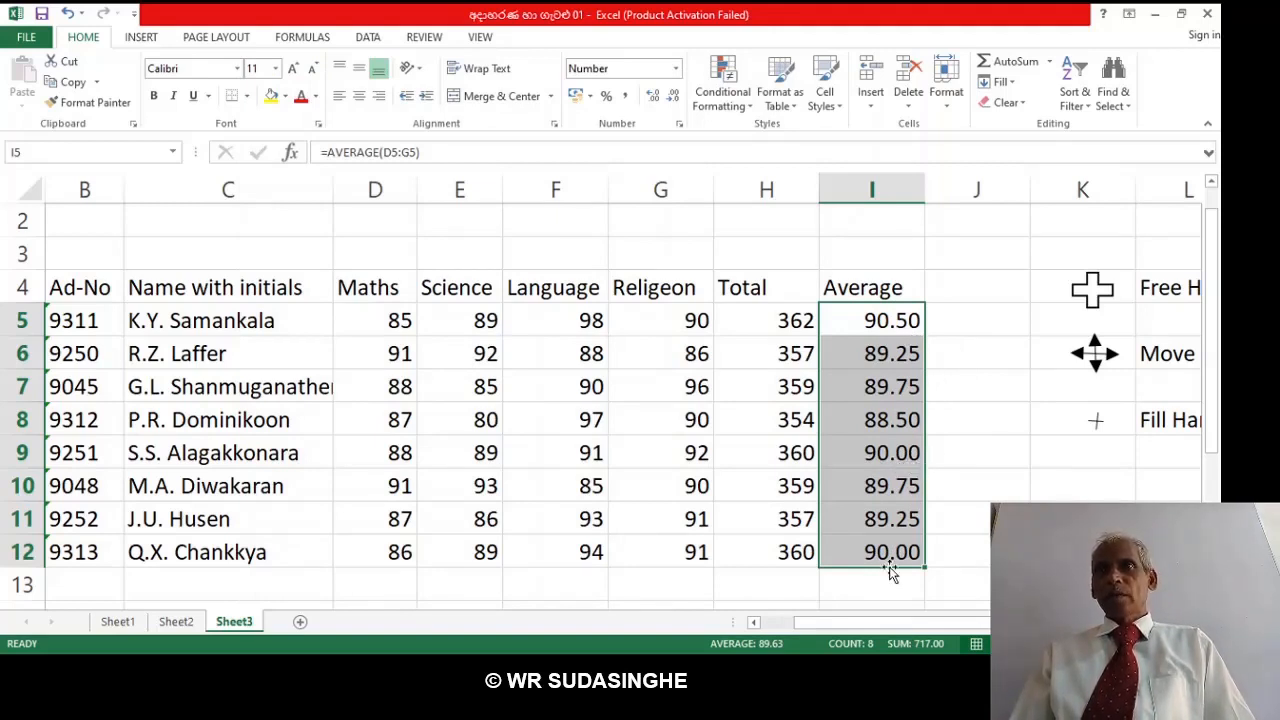
click(968, 321)
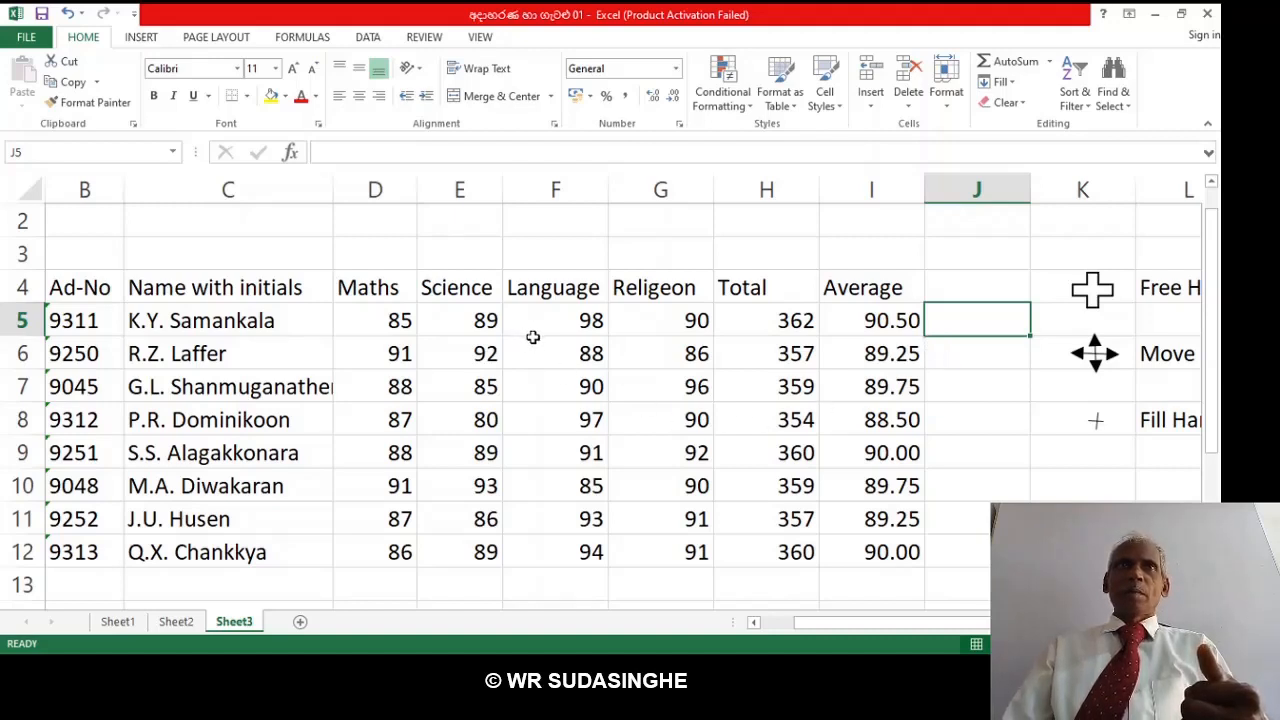
click(80, 287)
click(118, 352)
drag(150, 386, 150, 420)
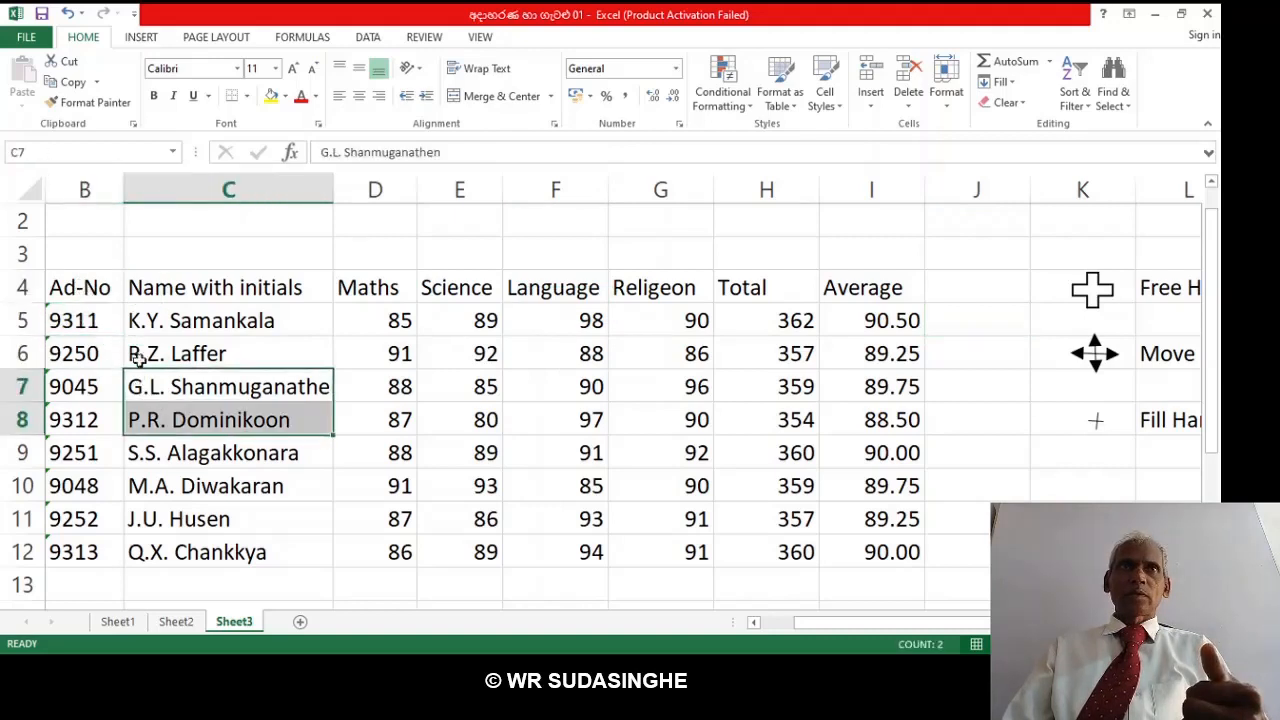
click(205, 252)
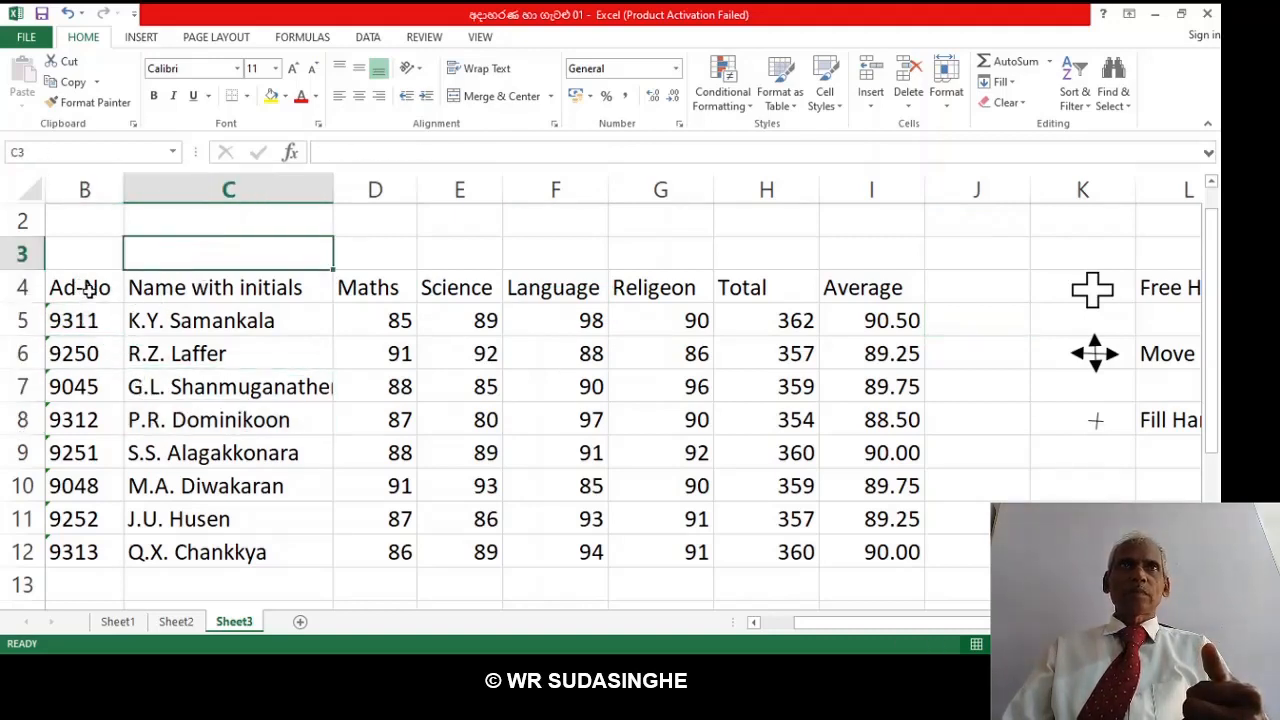
Copy the range B4:G12 on Sheet3, from the Ad-No column through the Religeon marks.
drag(92, 290, 676, 536)
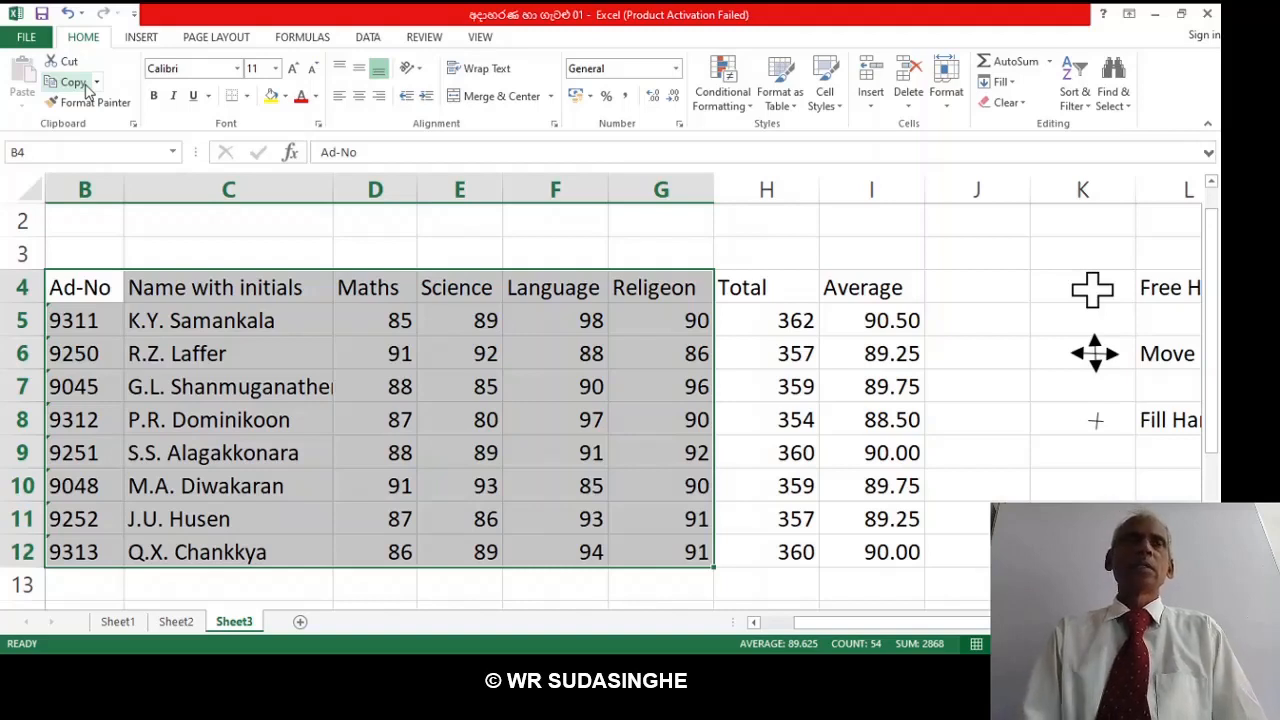
key(ctrl+c)
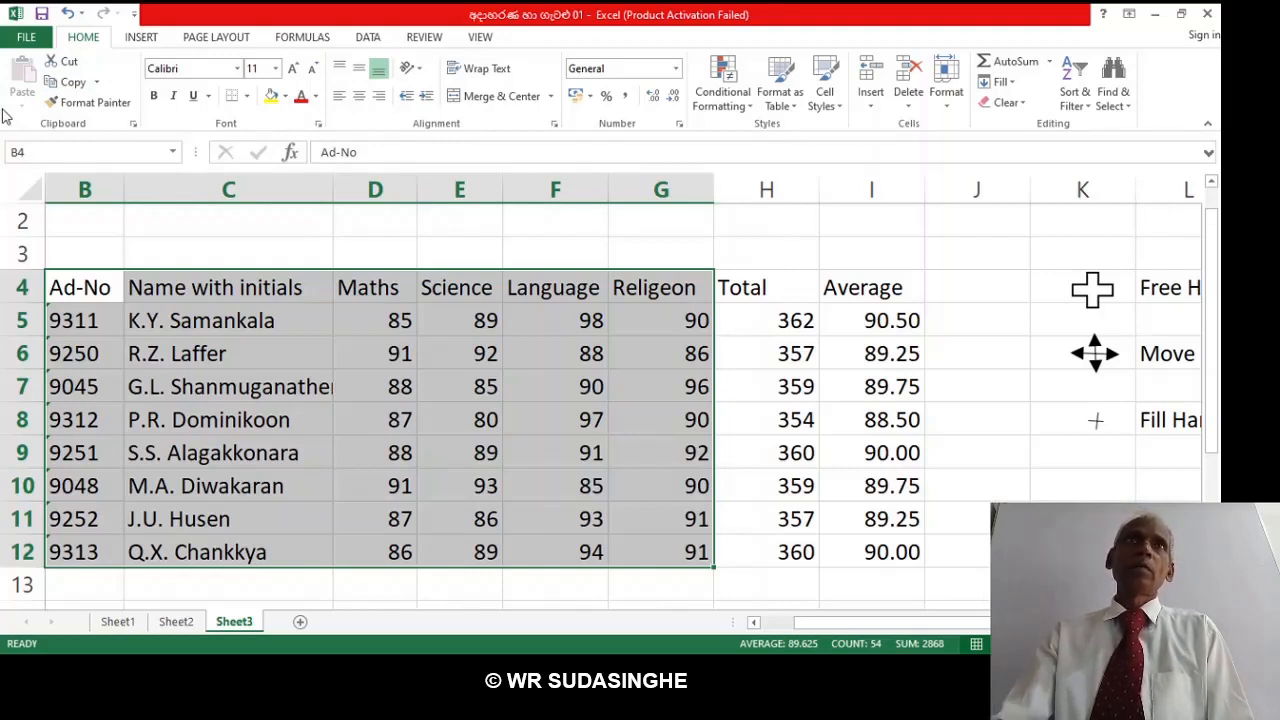
click(66, 84)
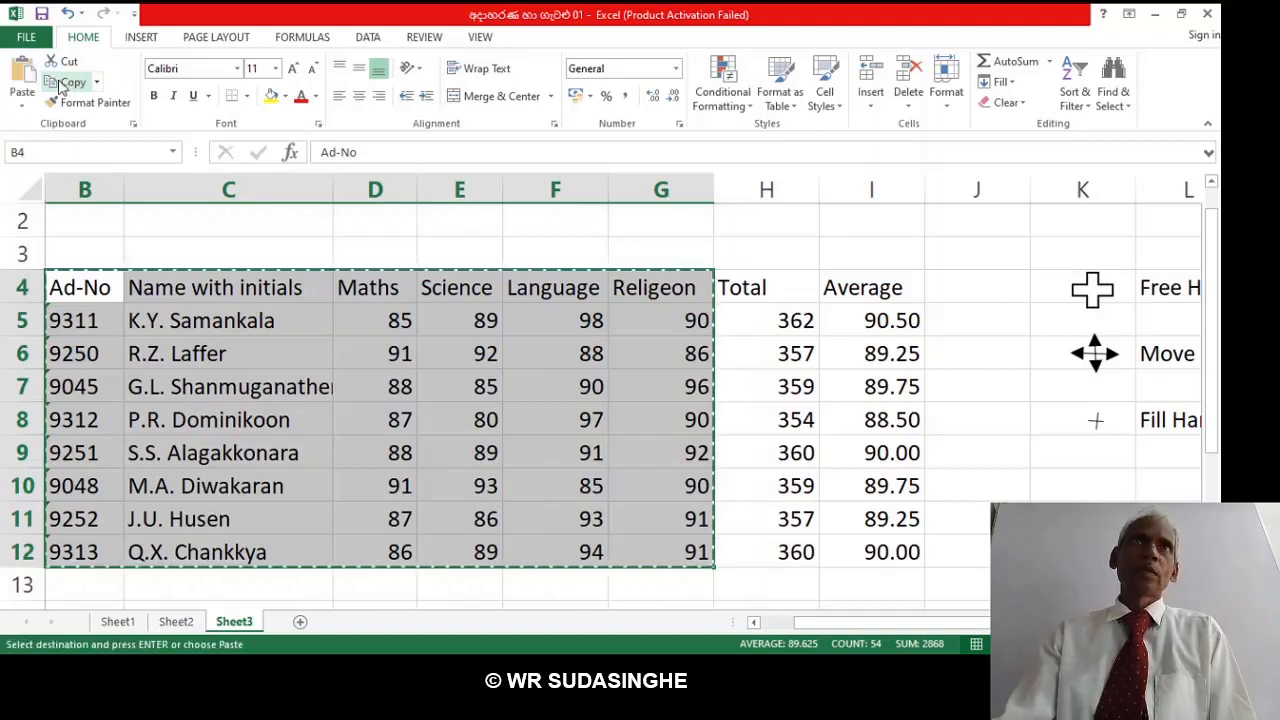
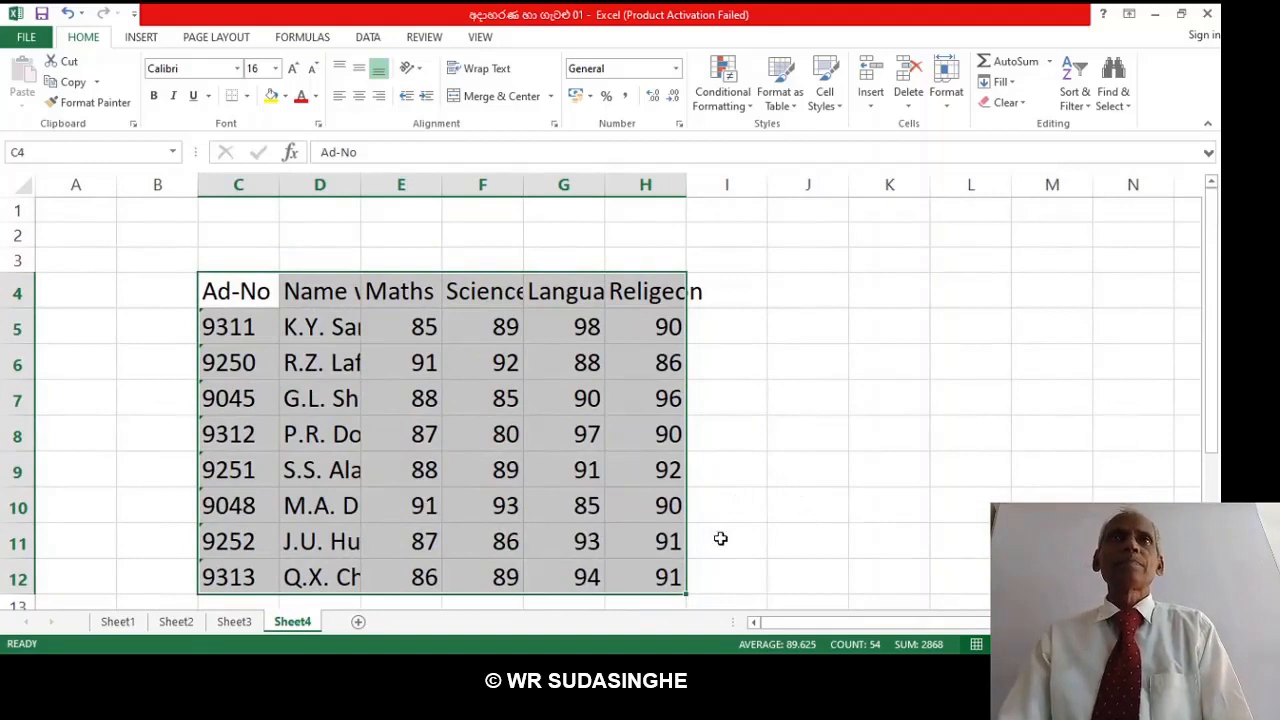
Widen column D on Sheet4 so the Name with initials heading fits.
click(303, 291)
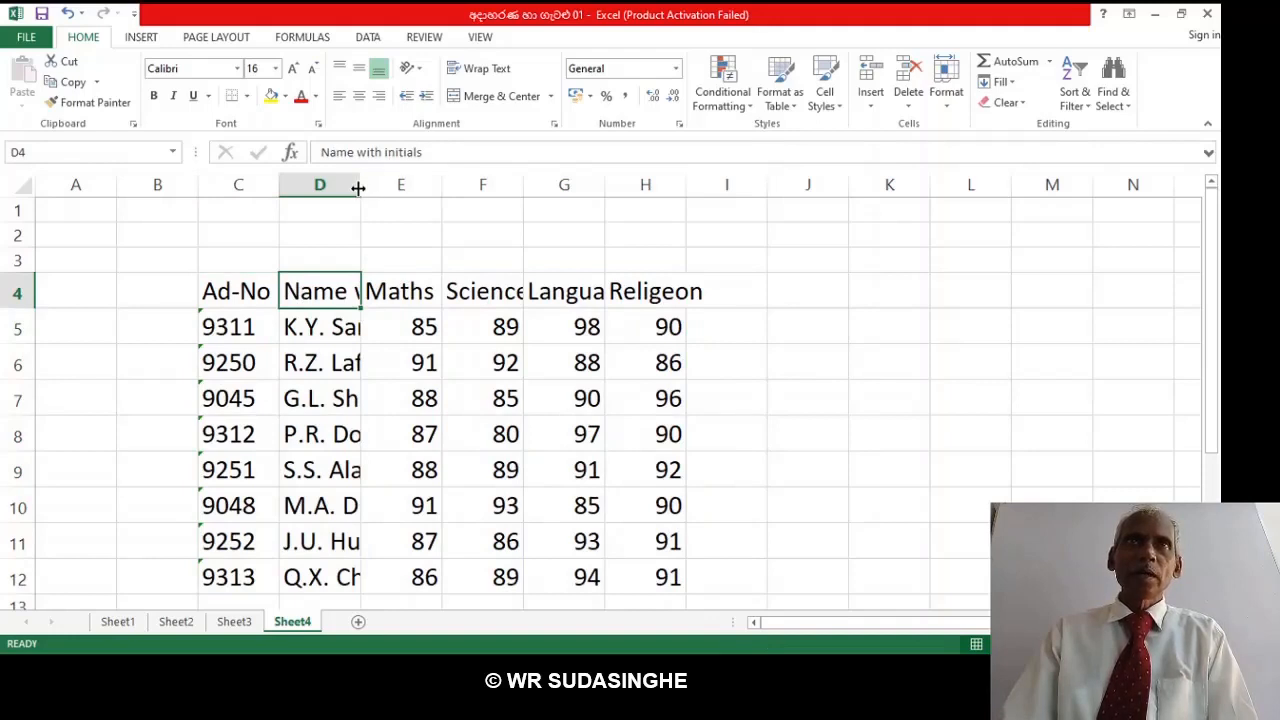
drag(364, 188, 451, 192)
click(457, 191)
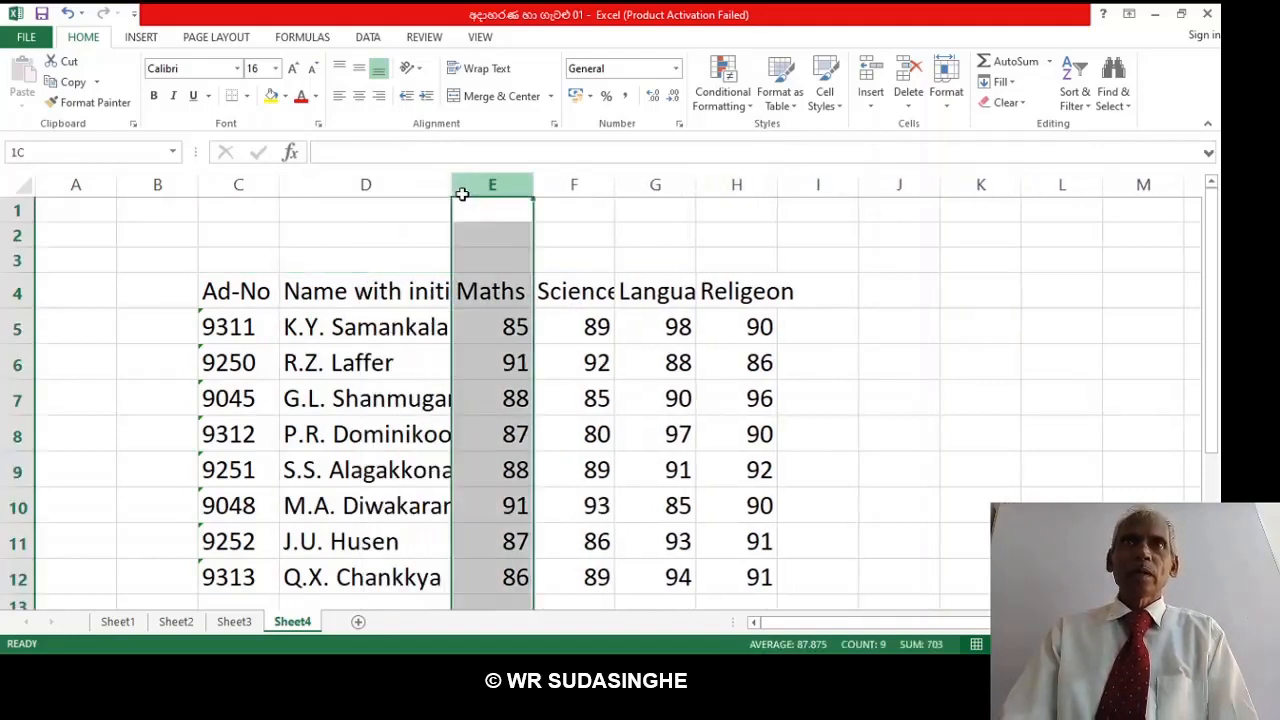
click(410, 187)
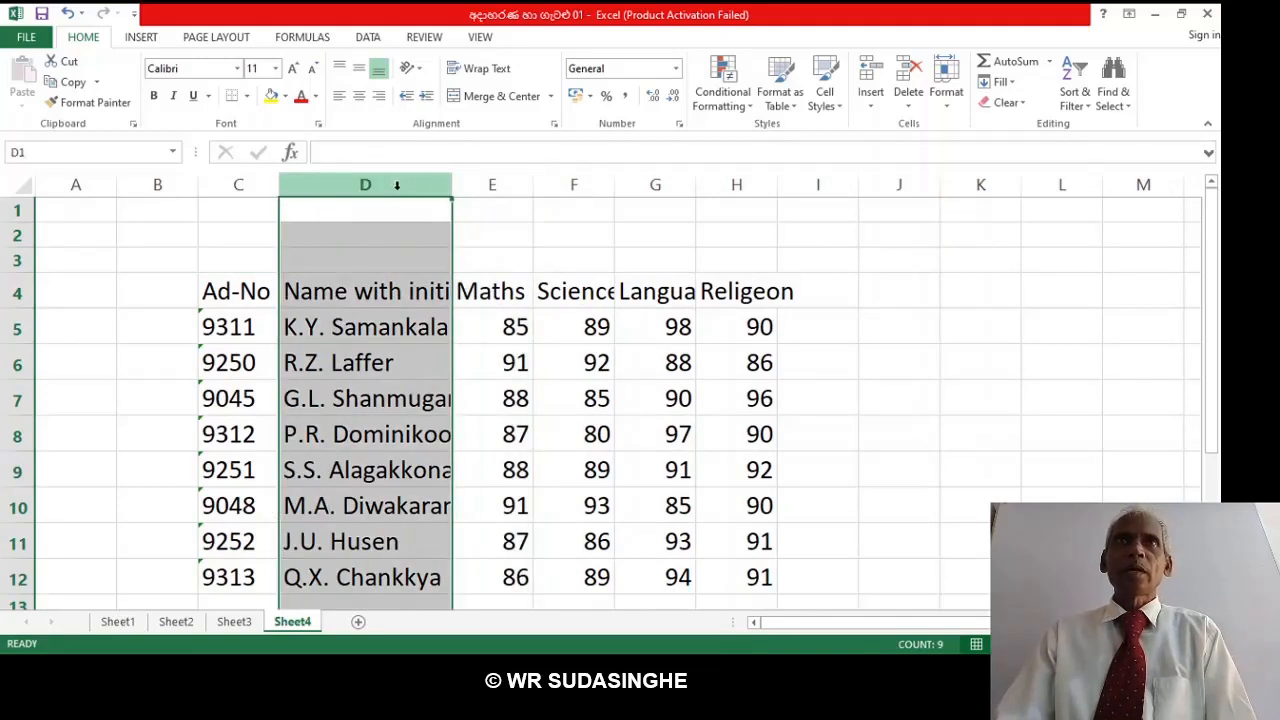
drag(449, 188, 494, 192)
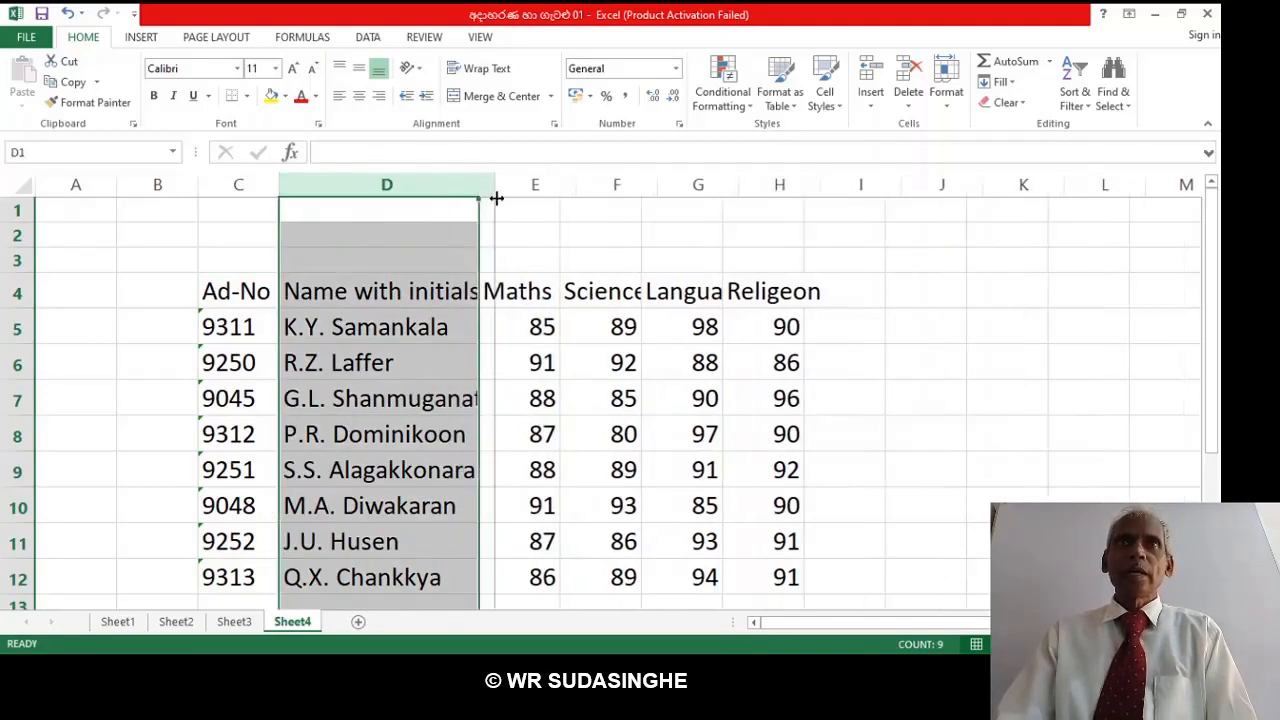
click(520, 196)
click(975, 392)
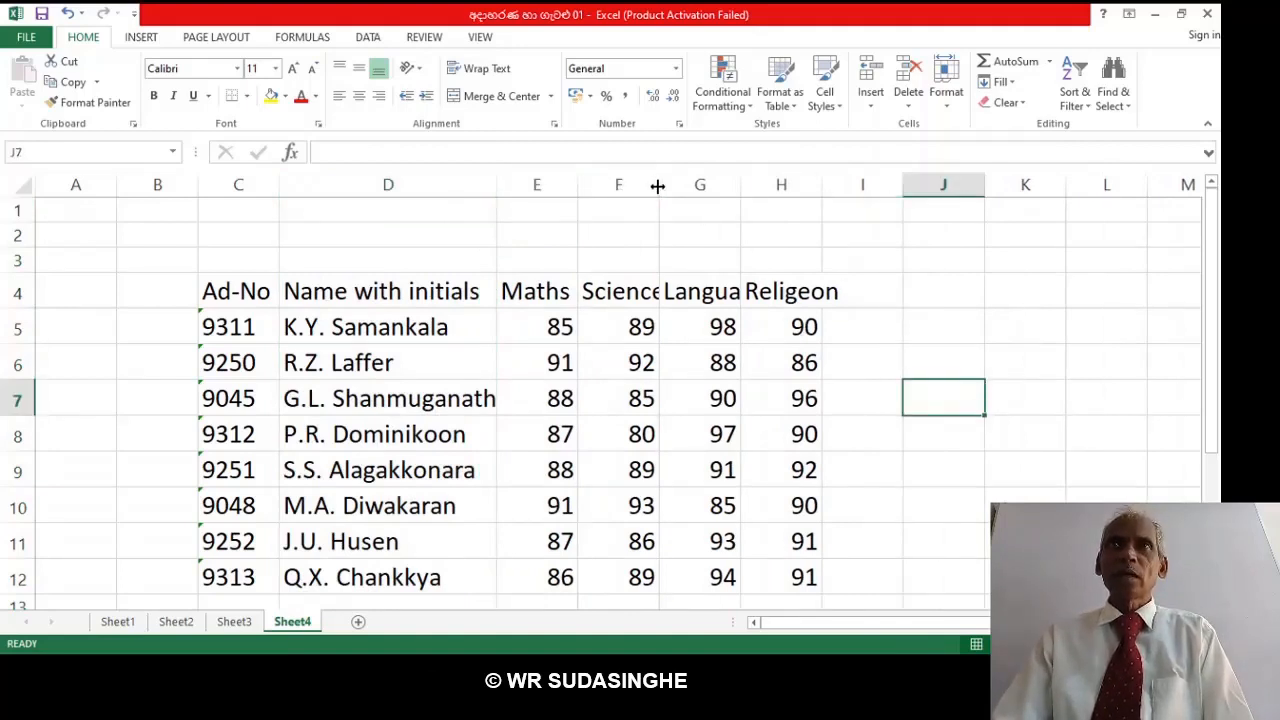
Widen columns F and G so the Science and Language headings fit.
drag(658, 186, 674, 186)
click(1030, 303)
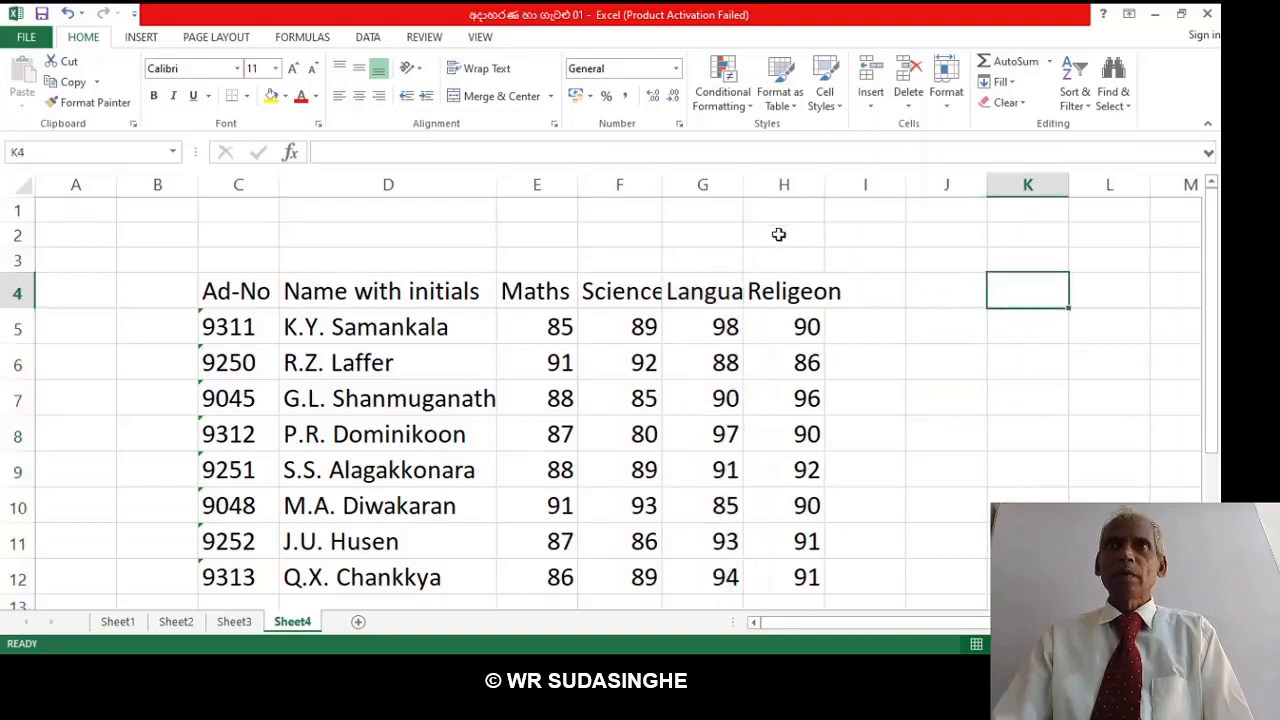
drag(660, 182, 685, 191)
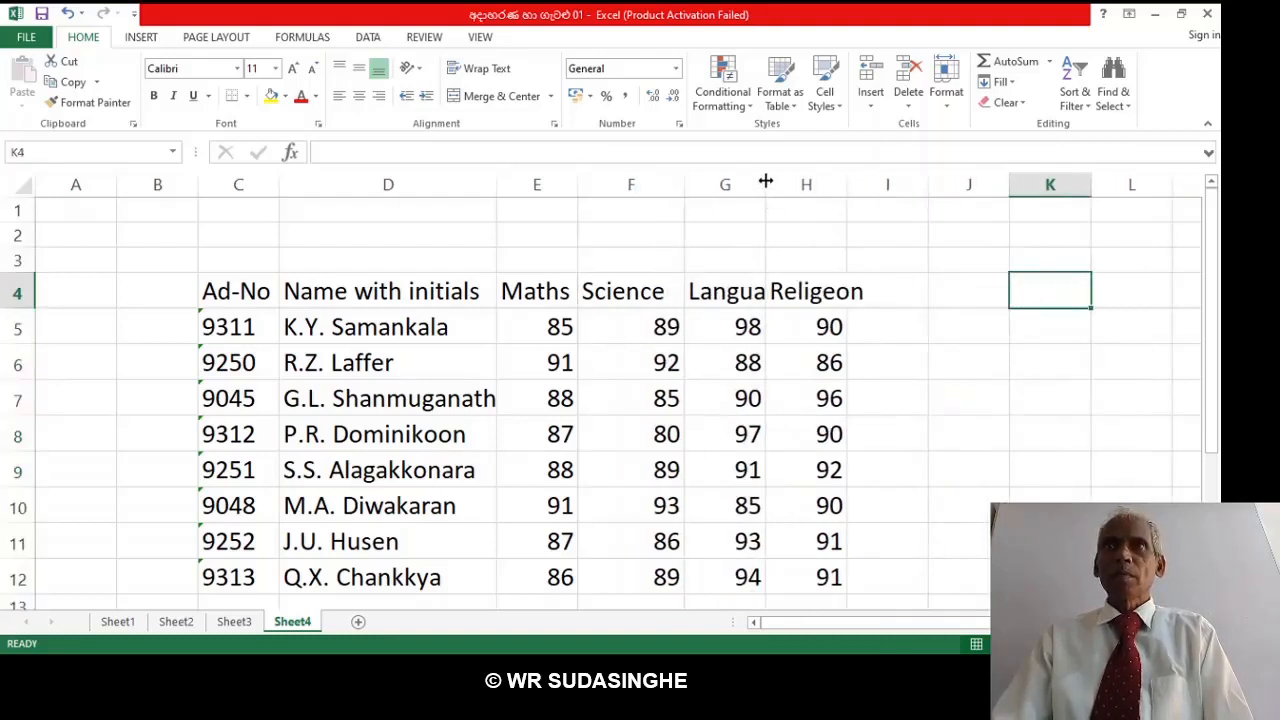
drag(765, 181, 791, 184)
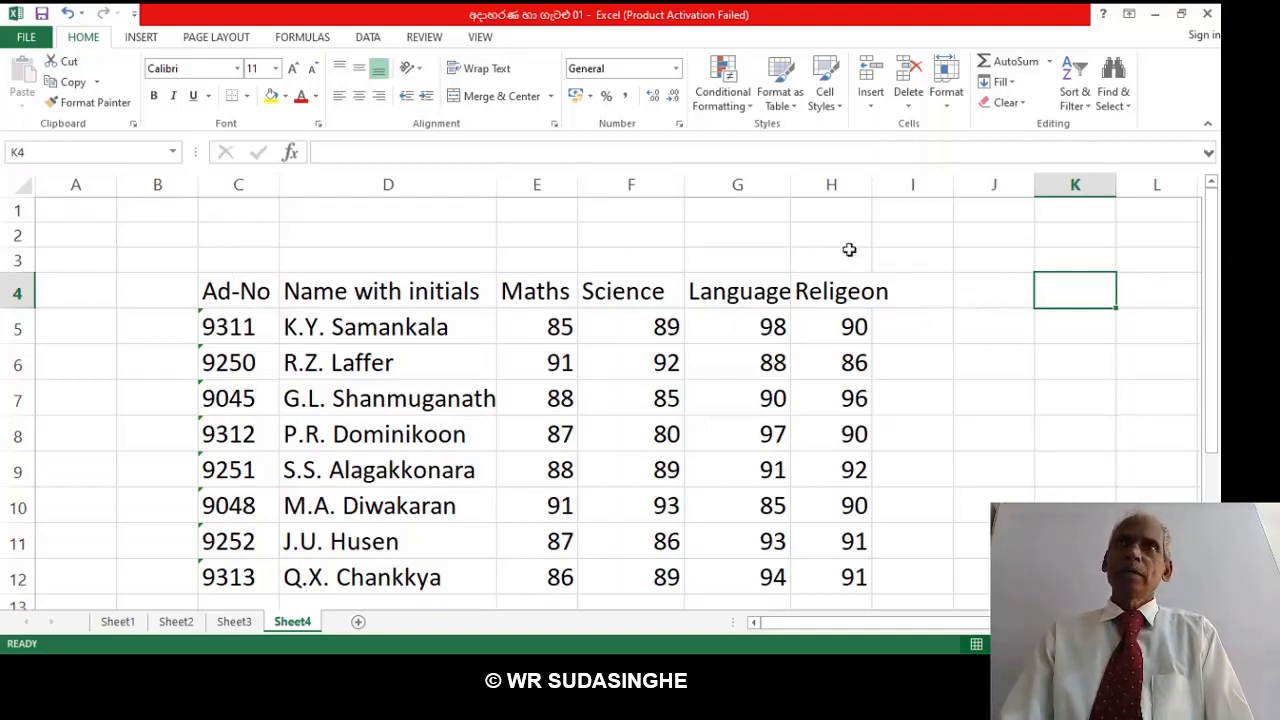
click(927, 294)
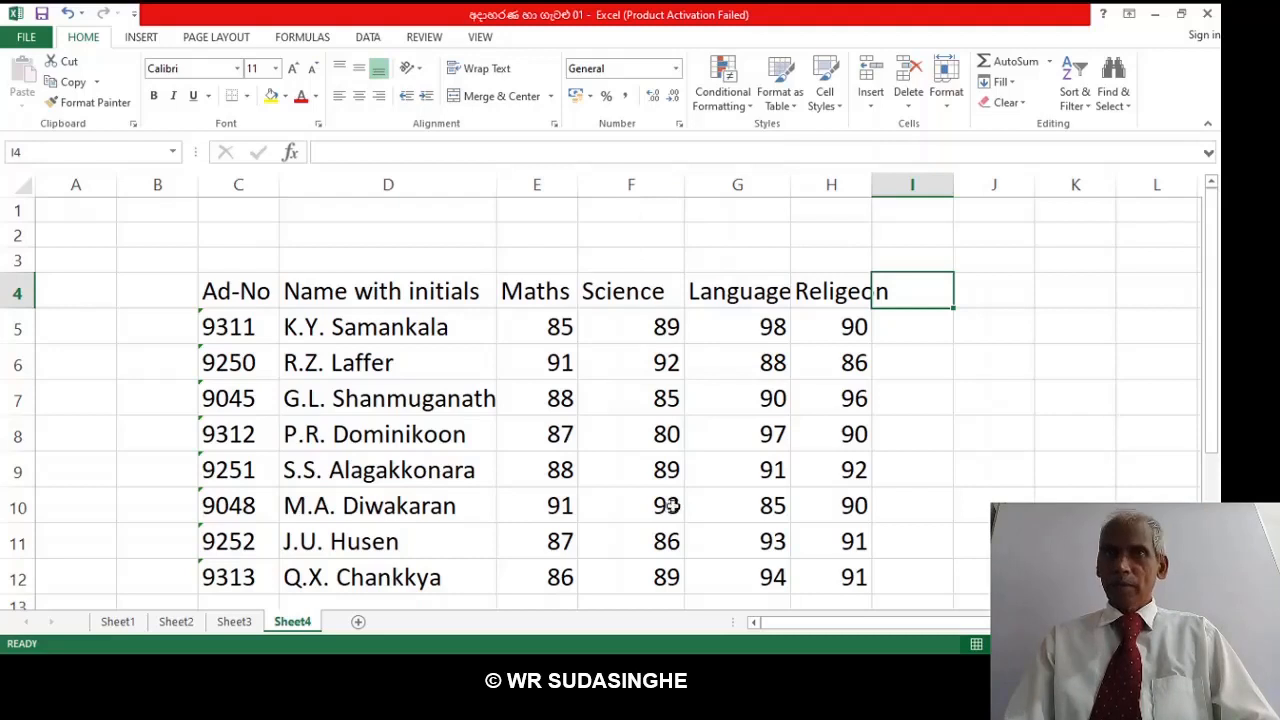
Clear the contents of the Science column and undo the clearing.
click(631, 181)
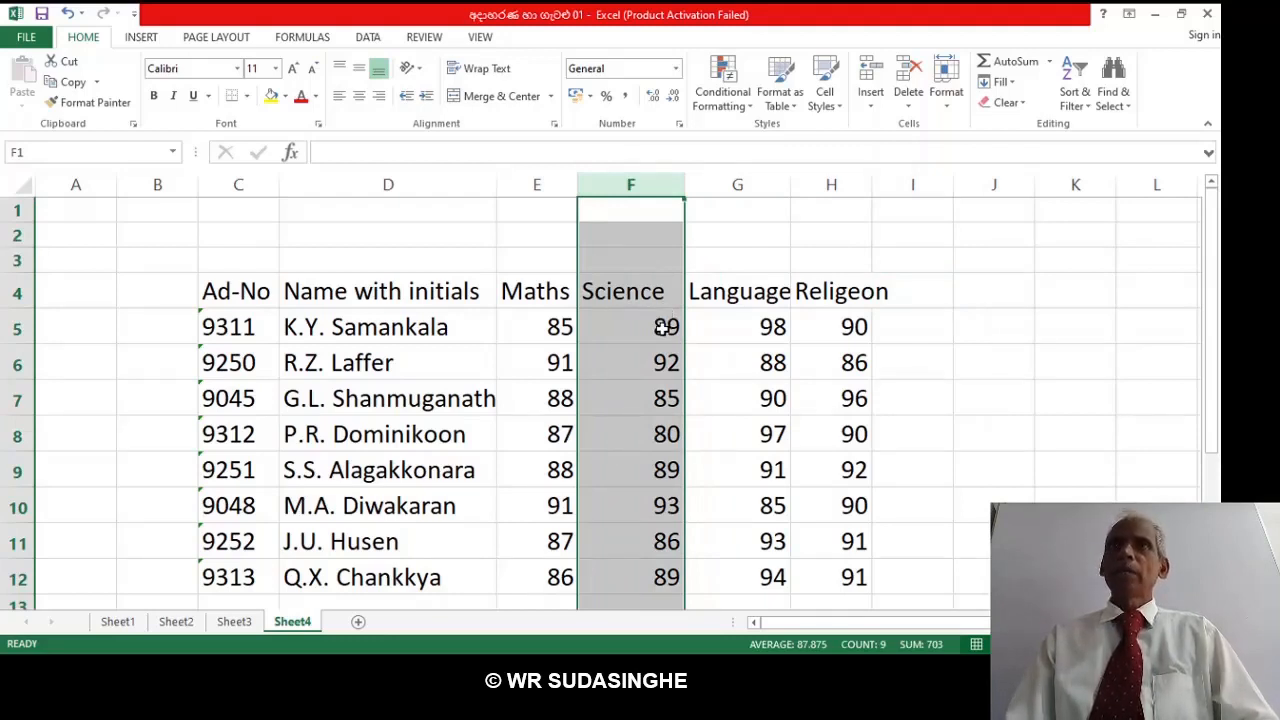
key(Delete)
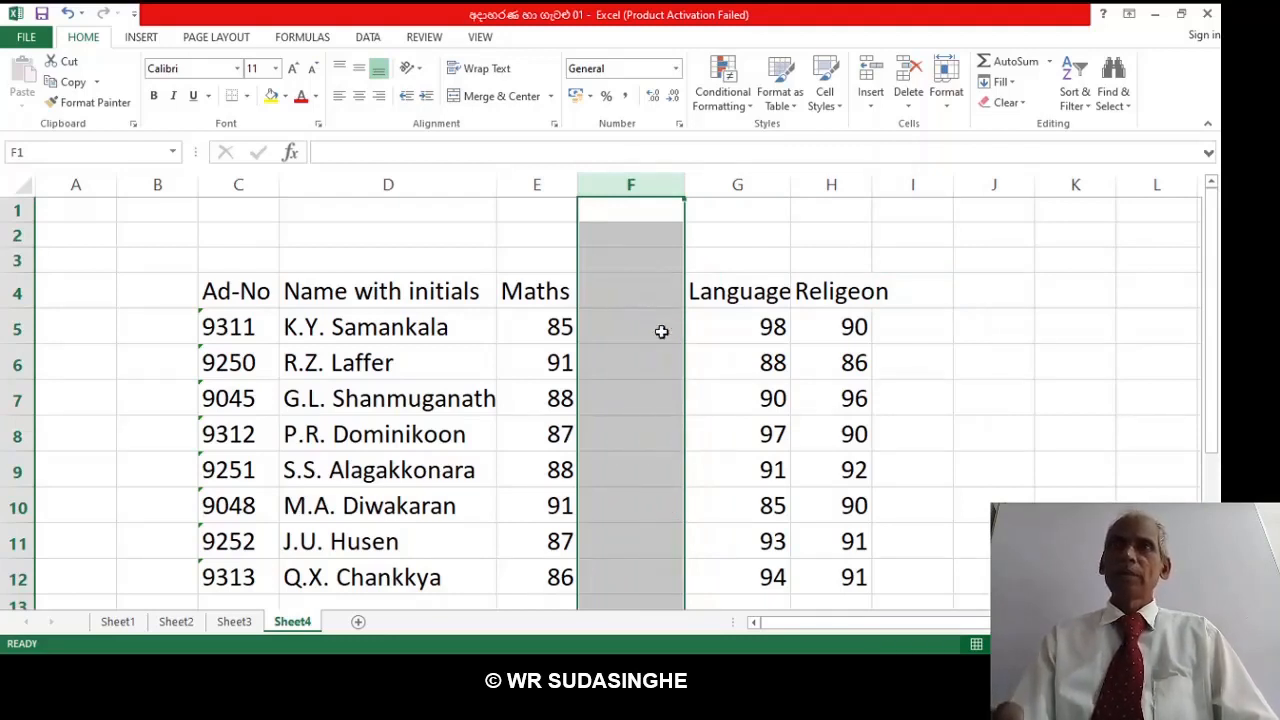
click(67, 14)
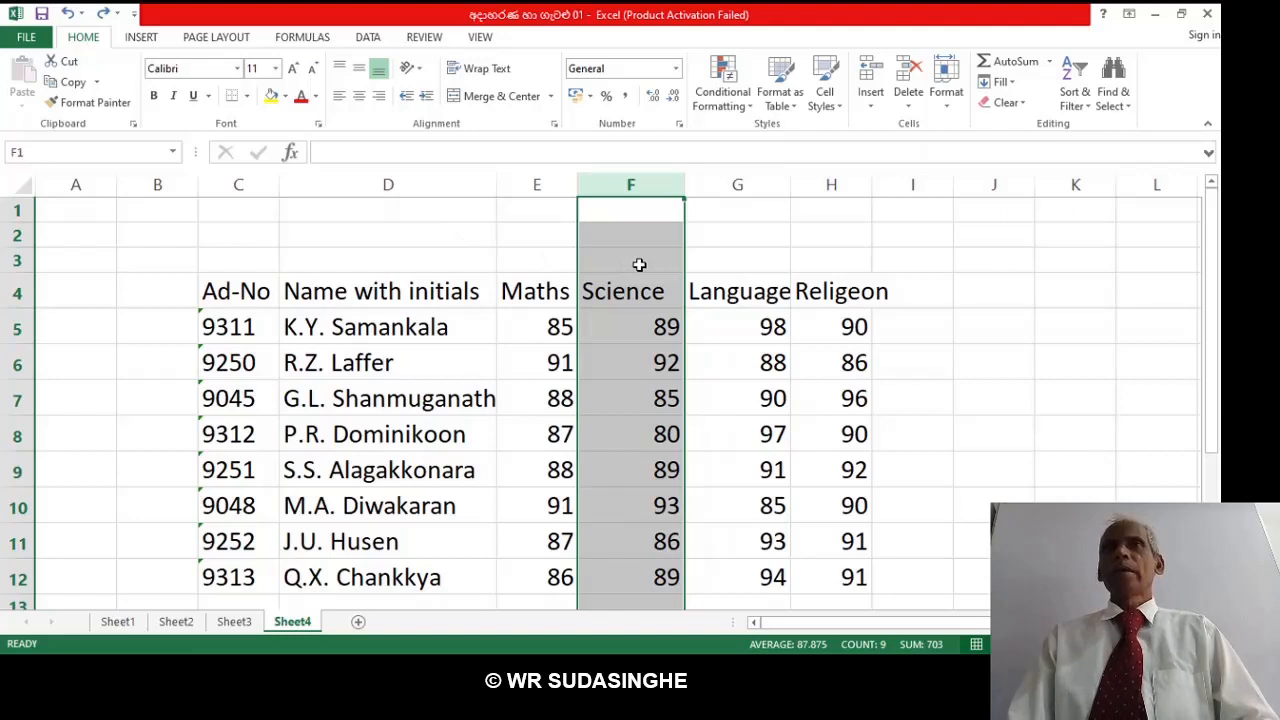
Delete the entire Science column F from the sheet.
right_click(626, 201)
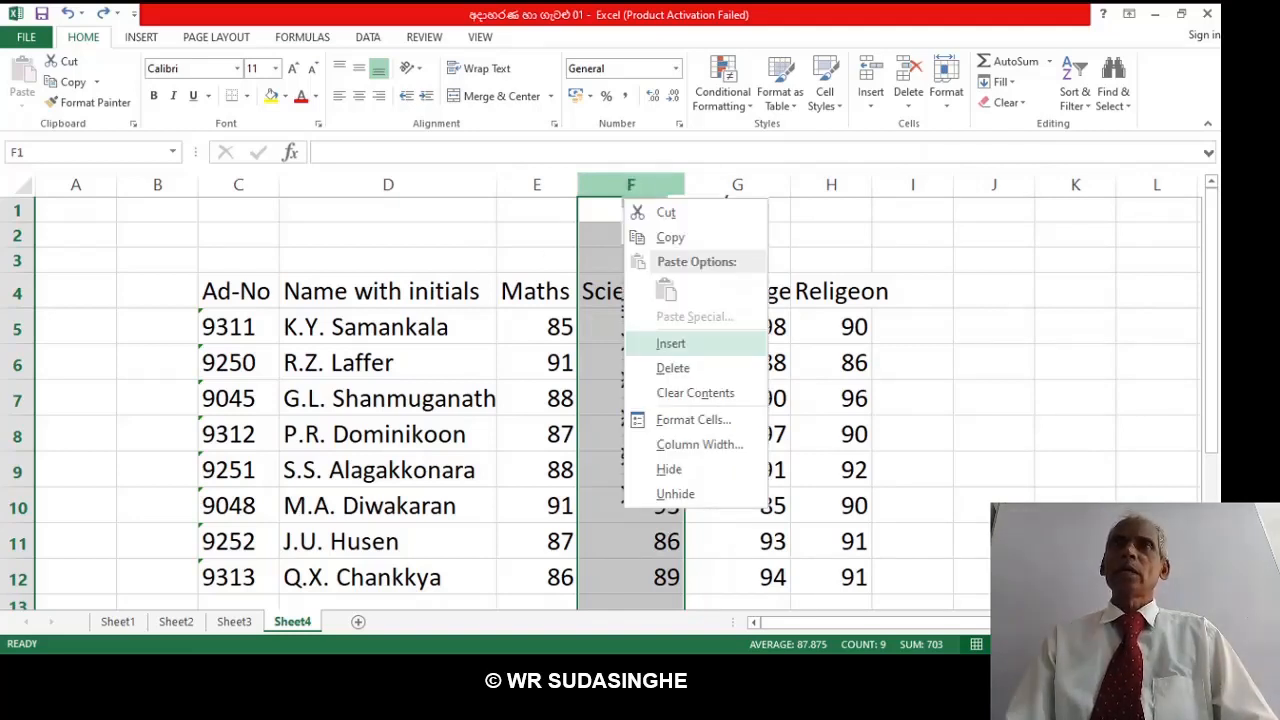
click(672, 368)
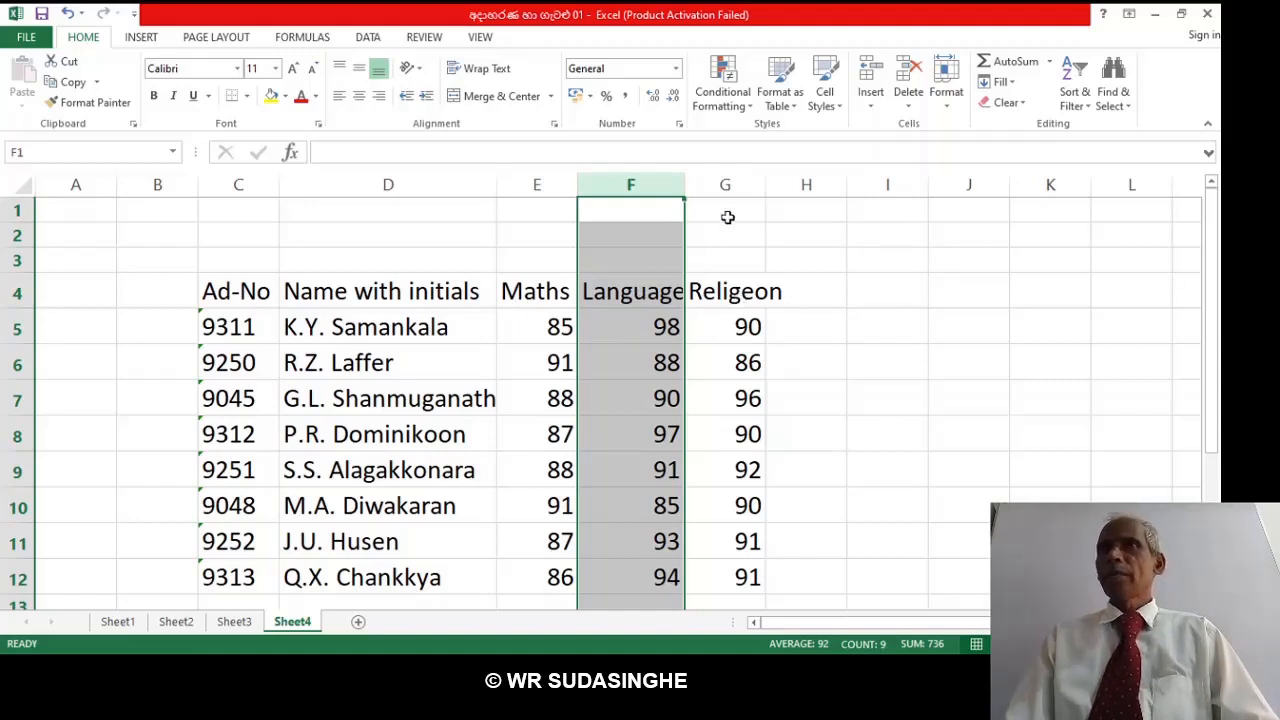
click(738, 185)
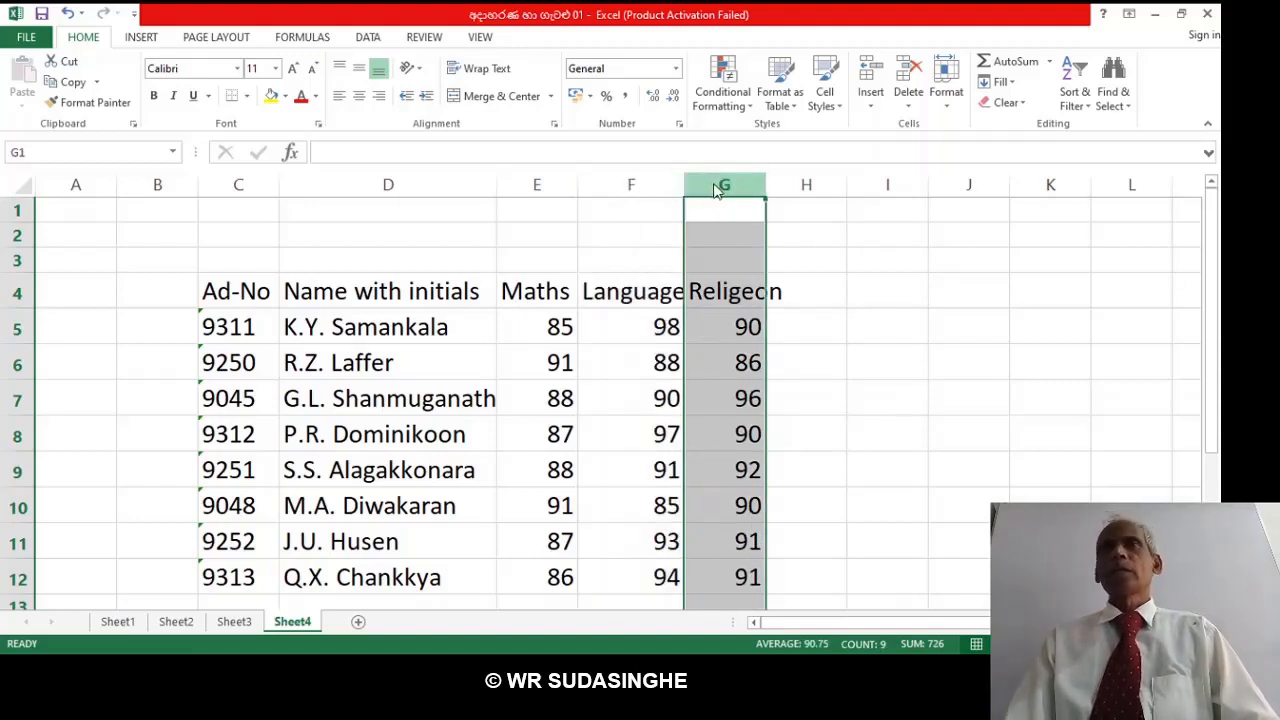
right_click(716, 191)
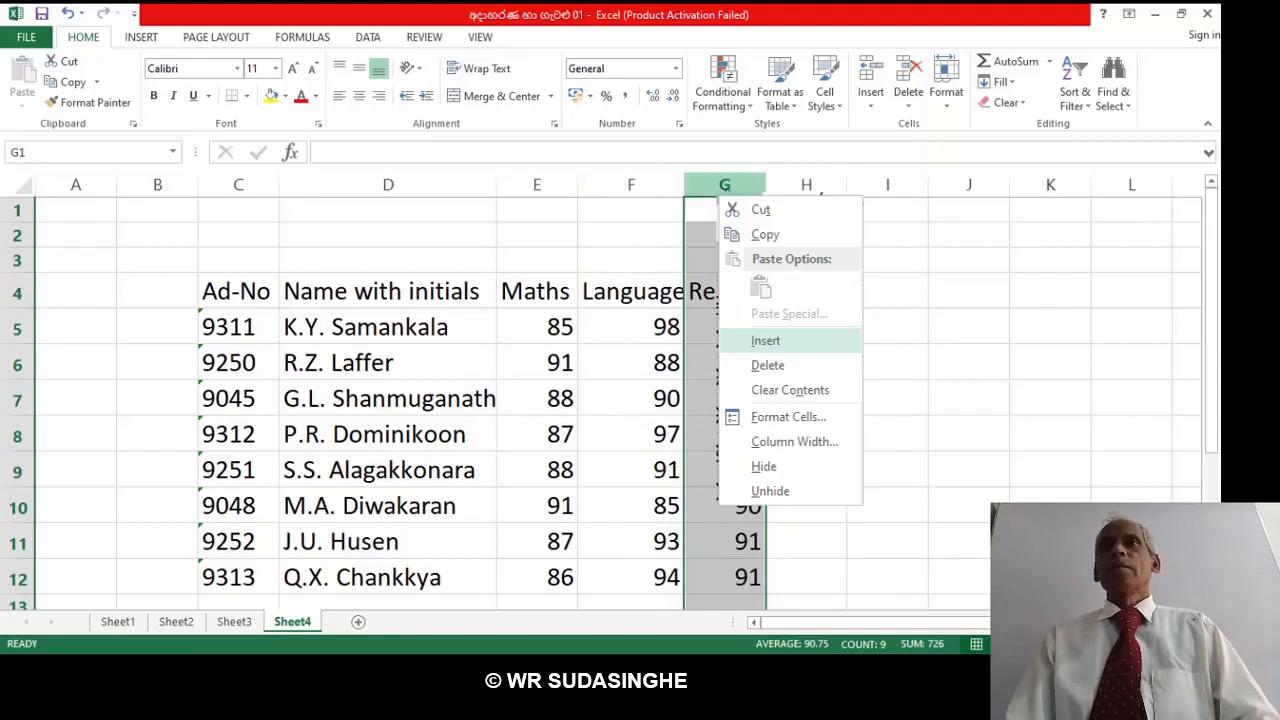
key(Escape)
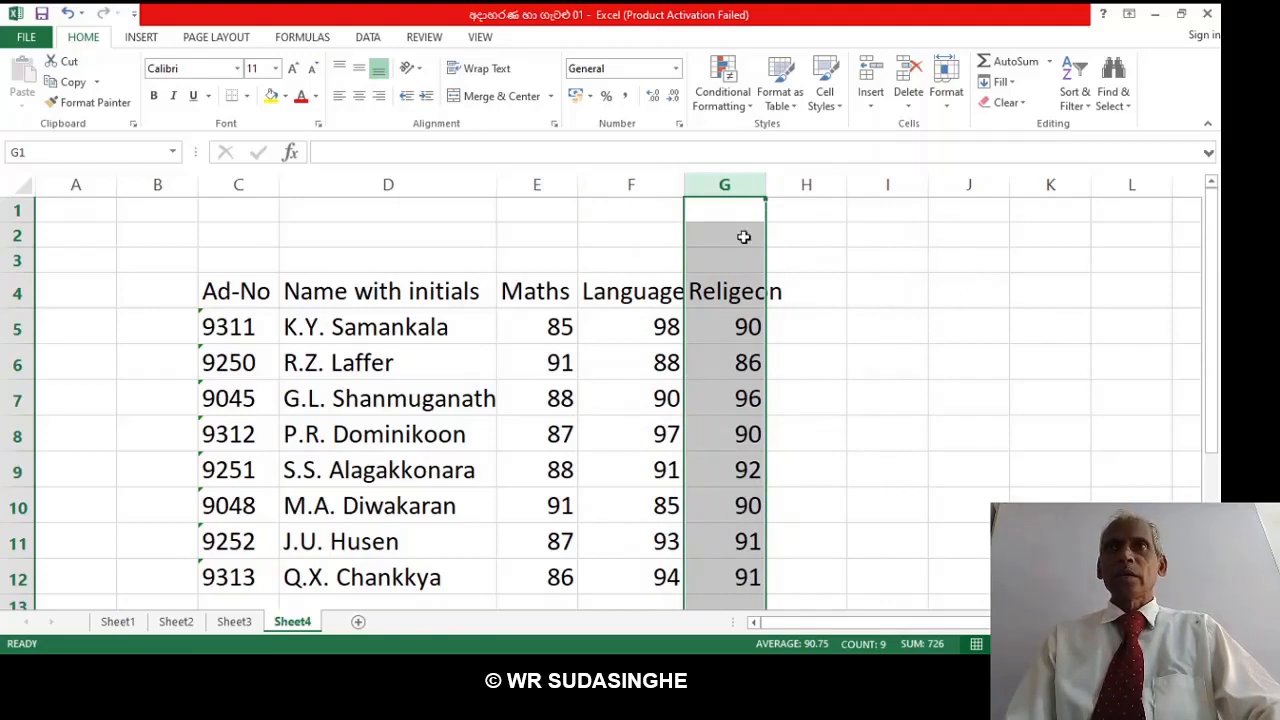
click(635, 237)
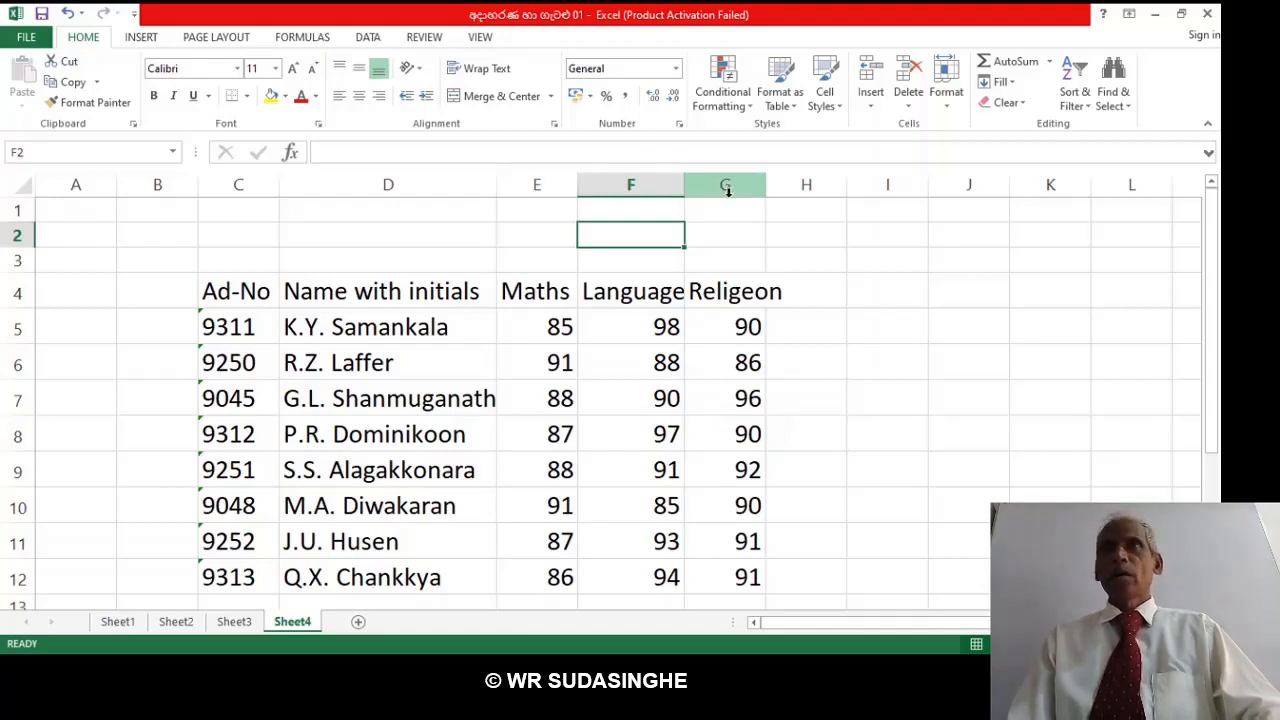
Delete the entire Religeon column G from the sheet.
click(731, 197)
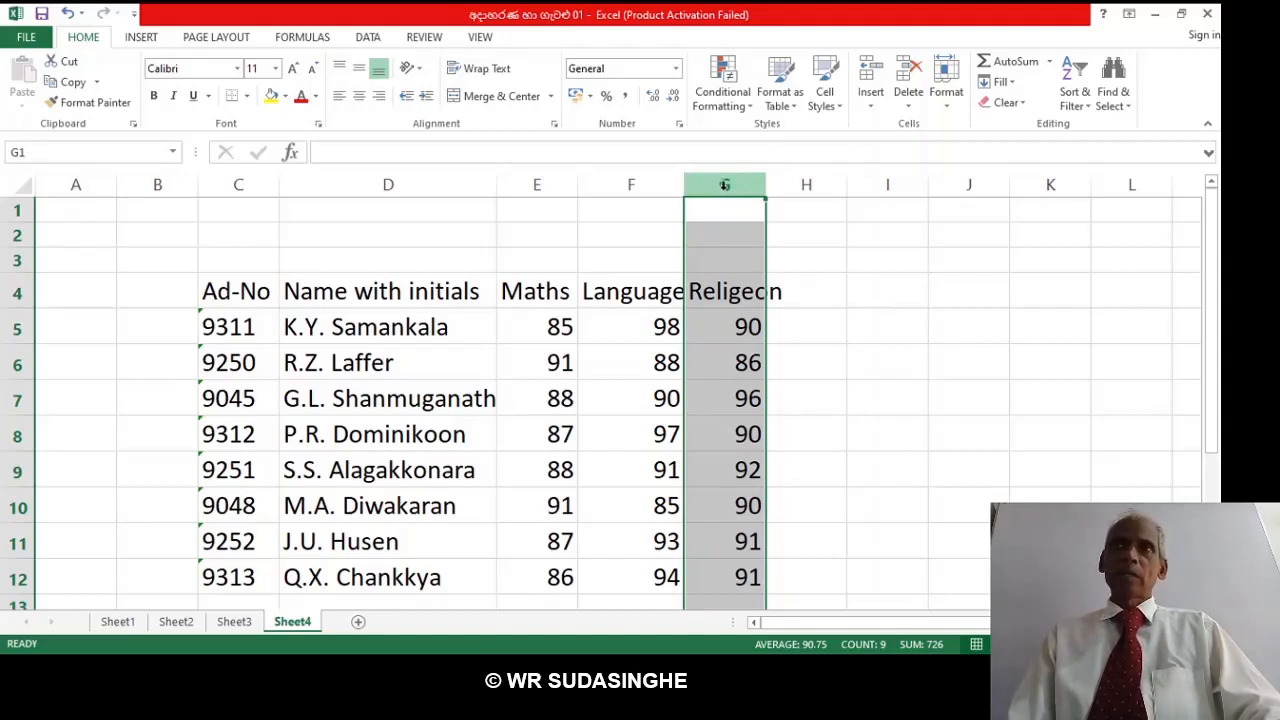
right_click(725, 188)
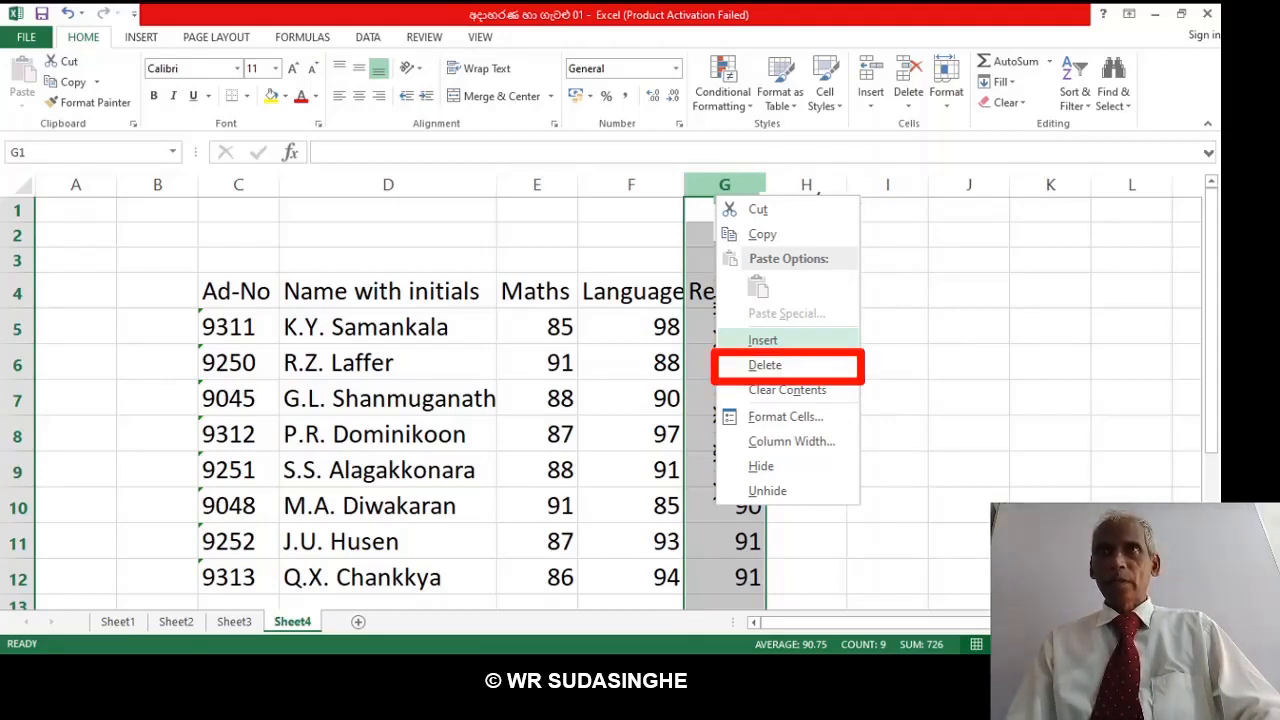
click(765, 365)
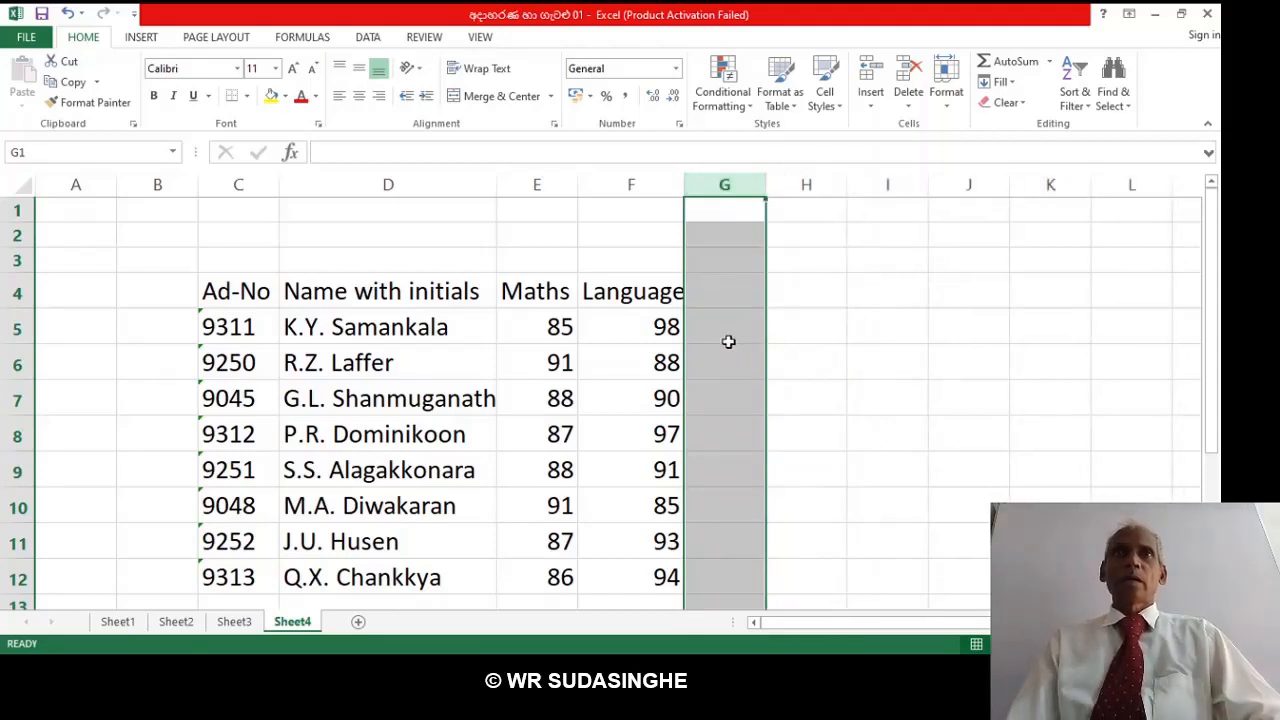
click(805, 290)
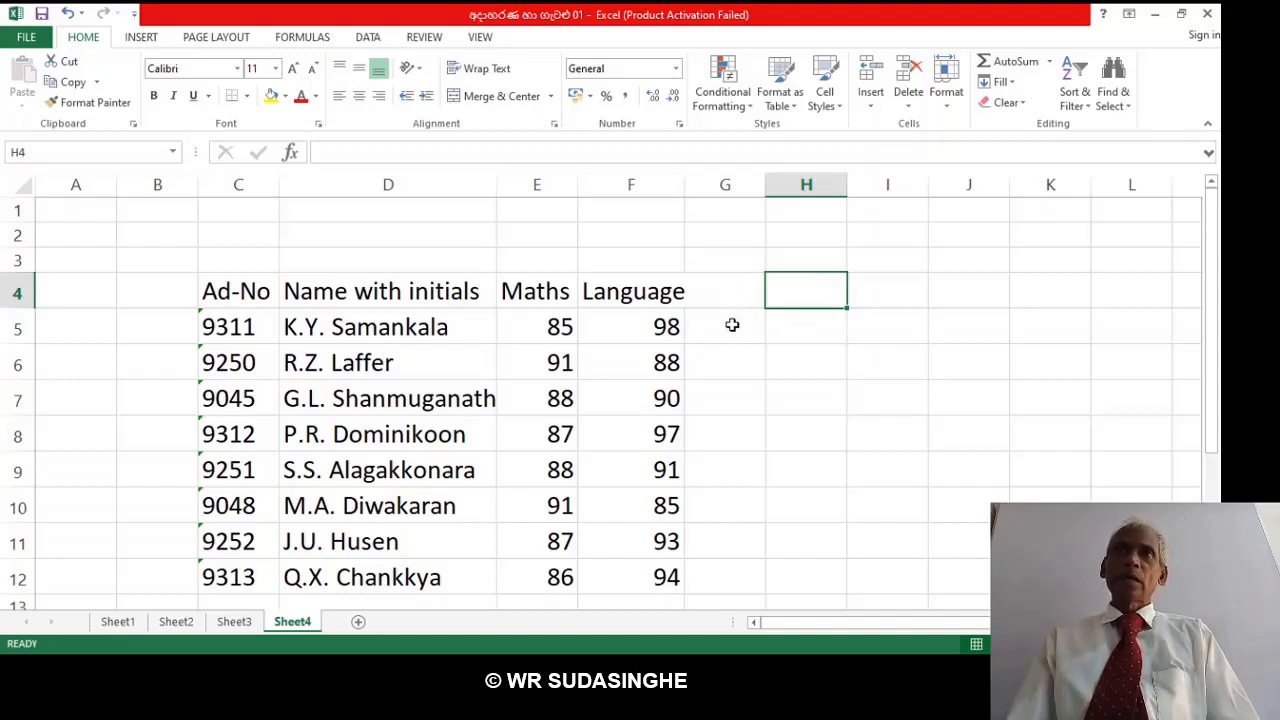
Enter the heading Total in cell G4, beside Language, and select cell G5 below it.
click(718, 286)
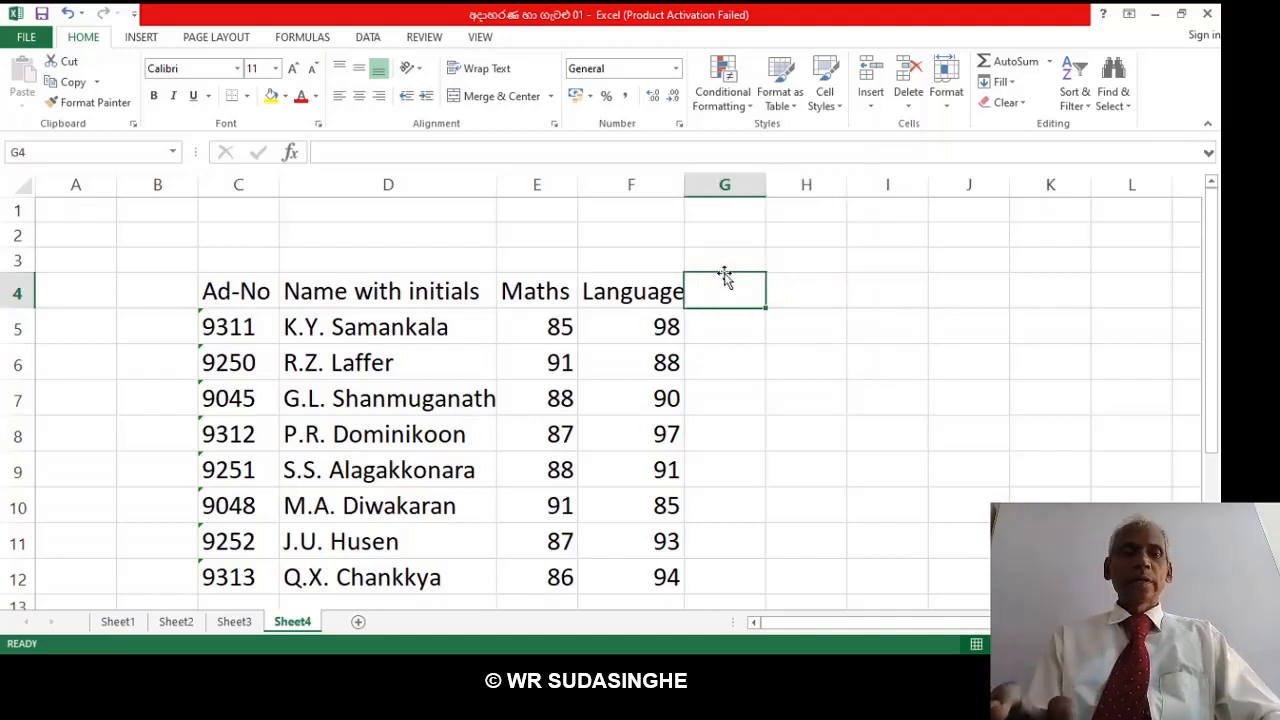
text(T)
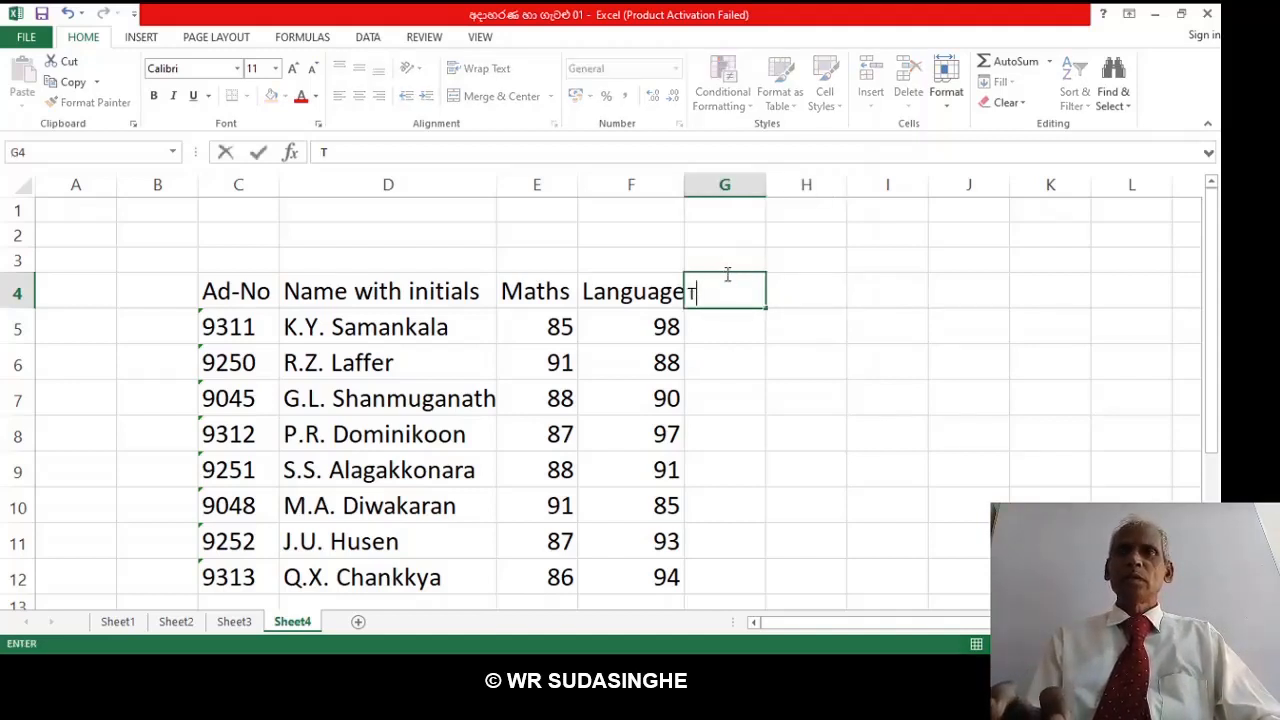
text(otal)
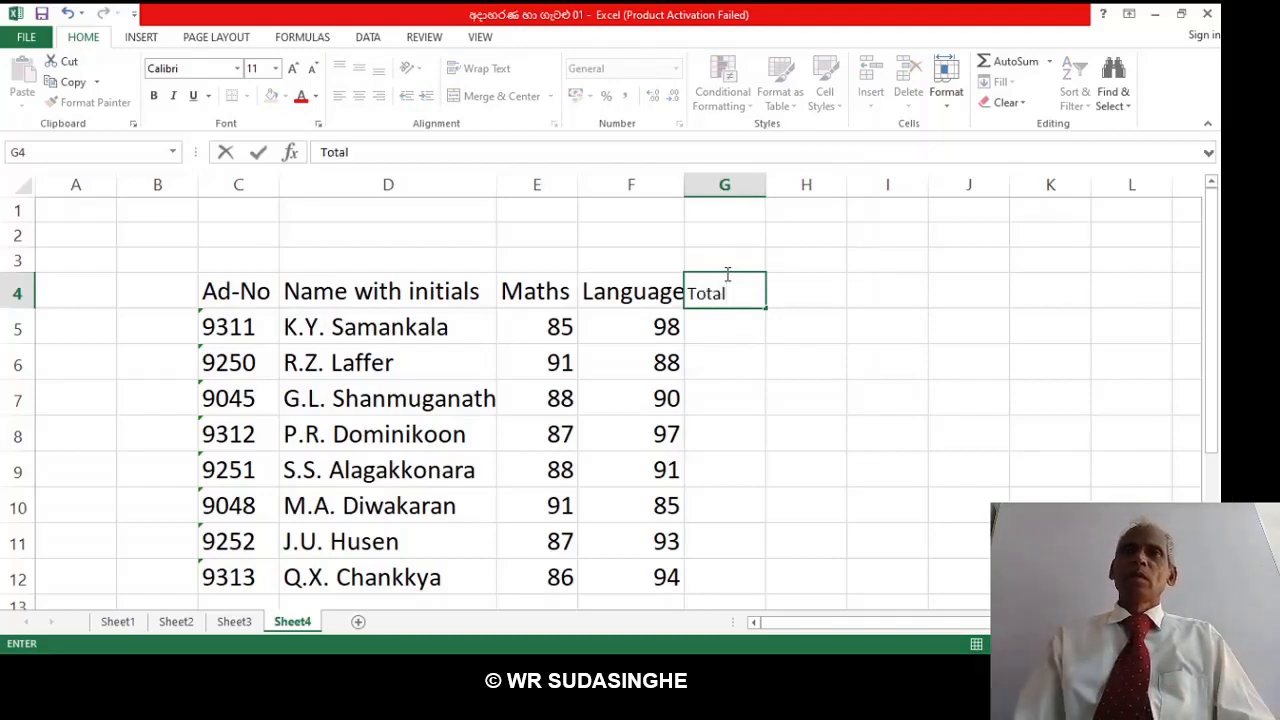
click(812, 291)
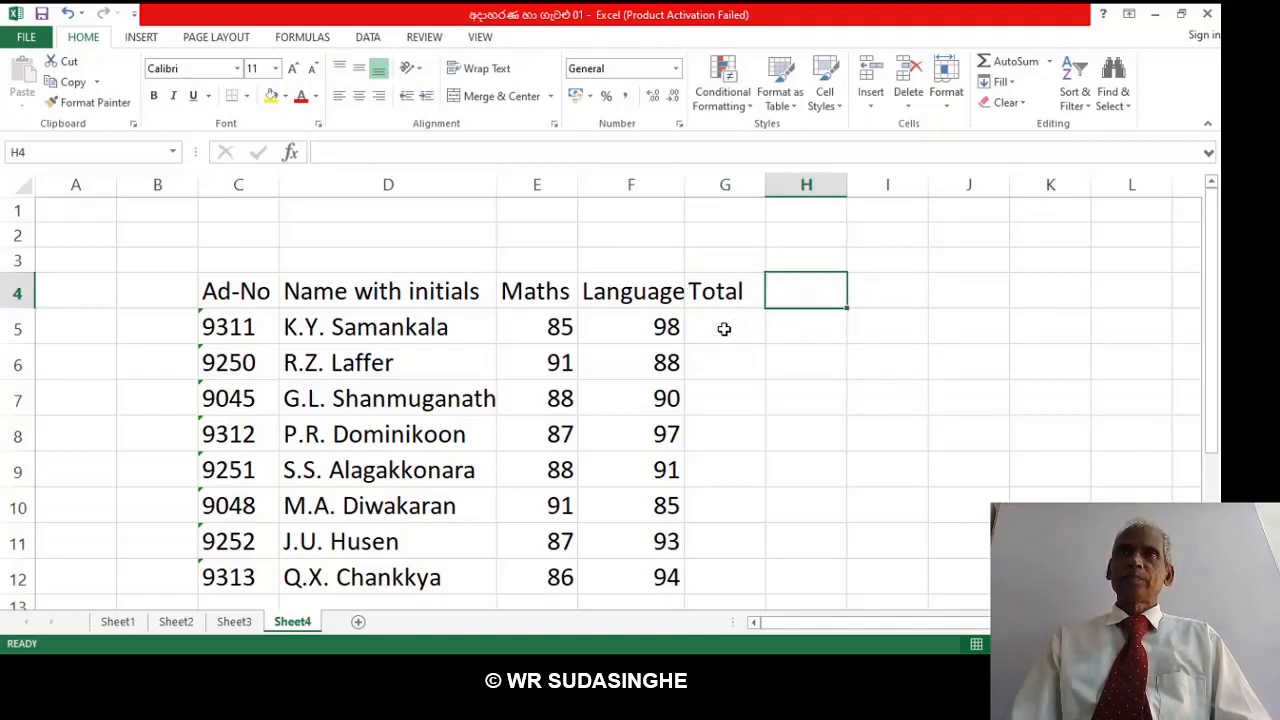
click(723, 329)
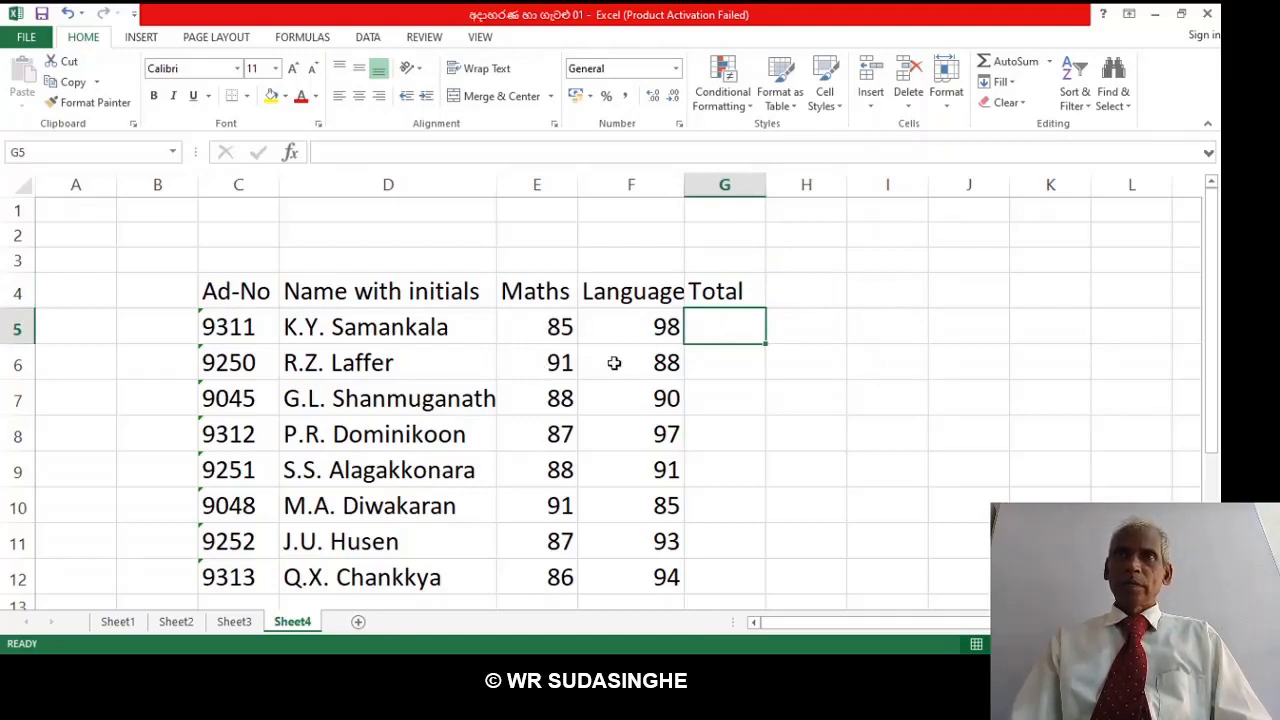
Enter the formula =E5+F5 in cell G5 to add the first student's Maths and Language marks.
text(=)
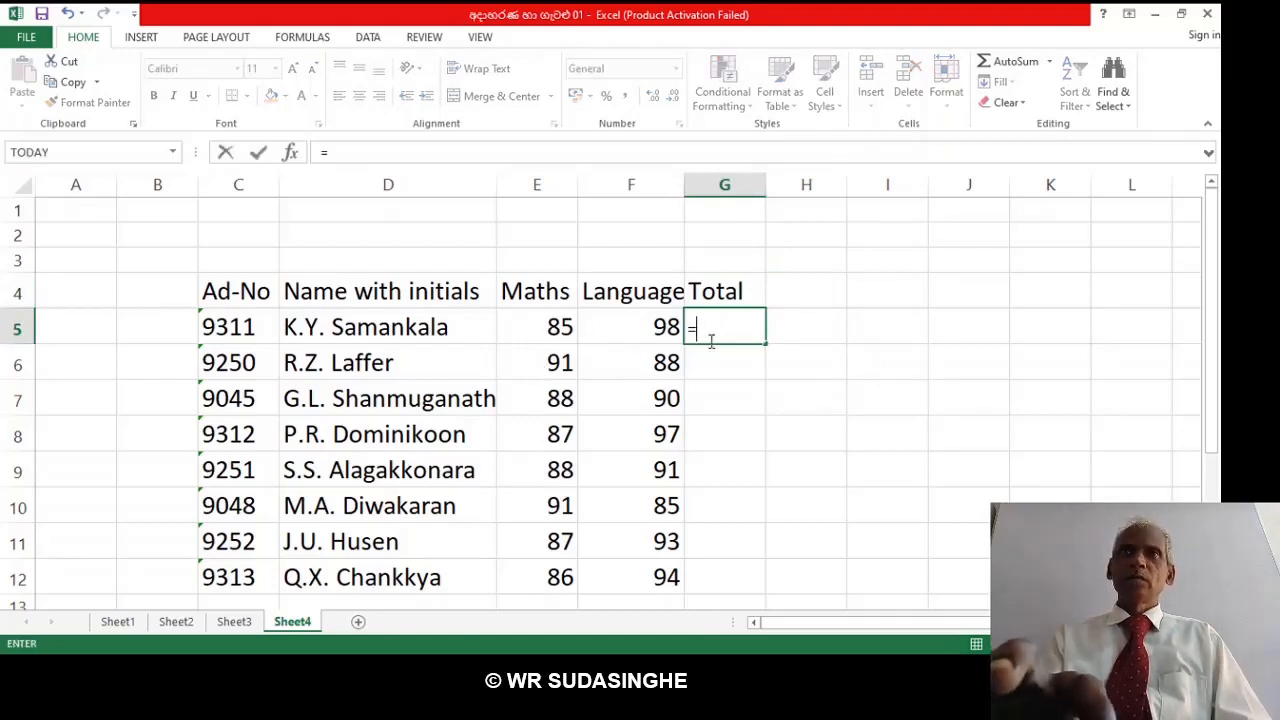
click(545, 333)
text(+)
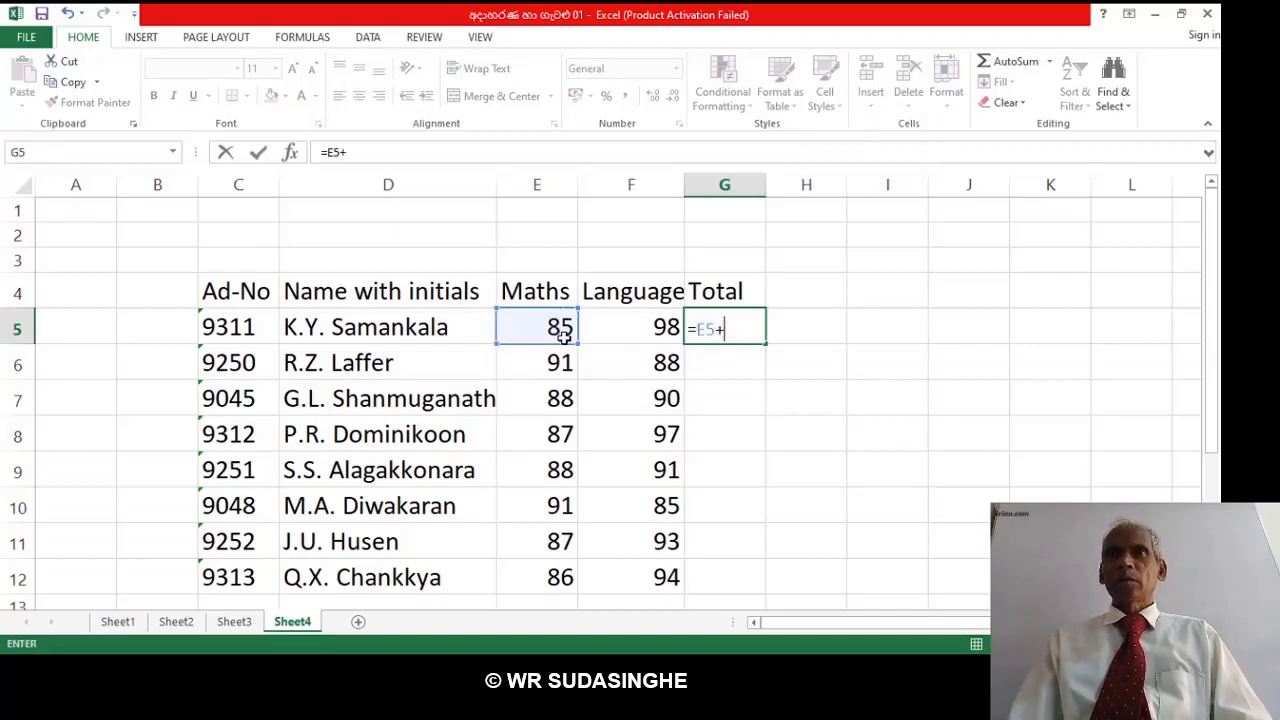
click(666, 328)
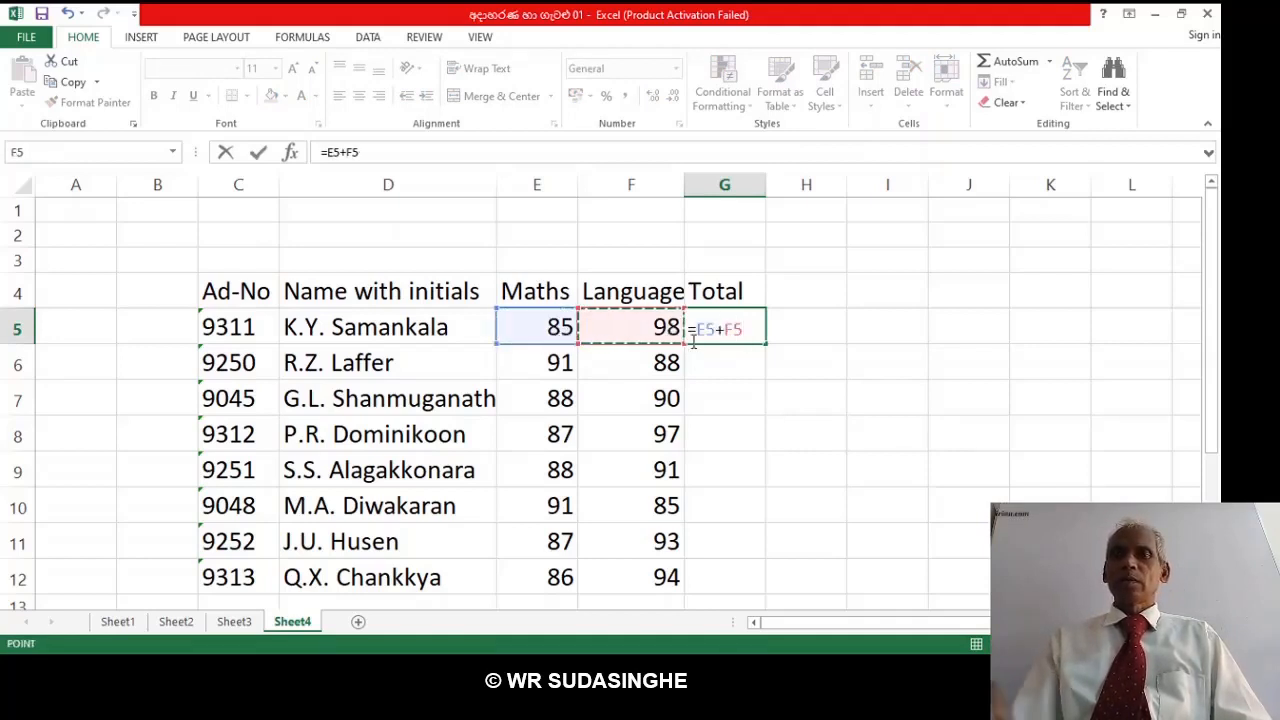
key(Return)
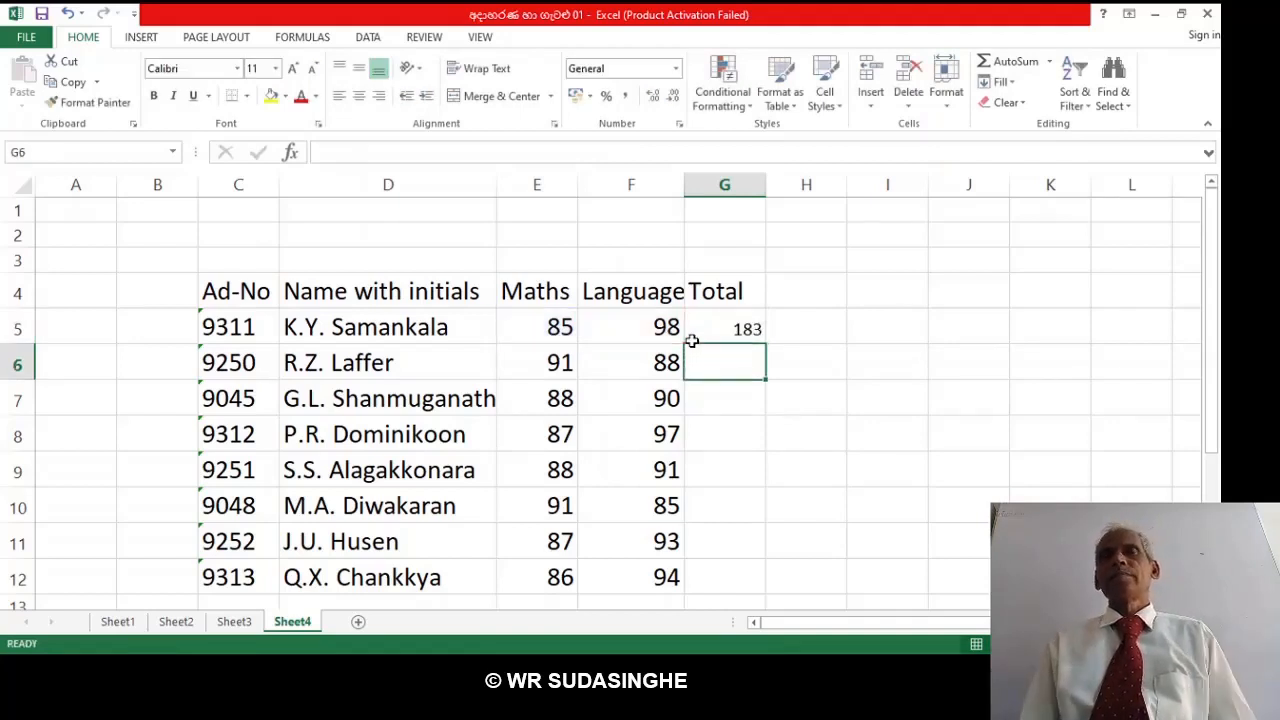
Fill the total formula from G5 down the Total column to G12.
click(713, 323)
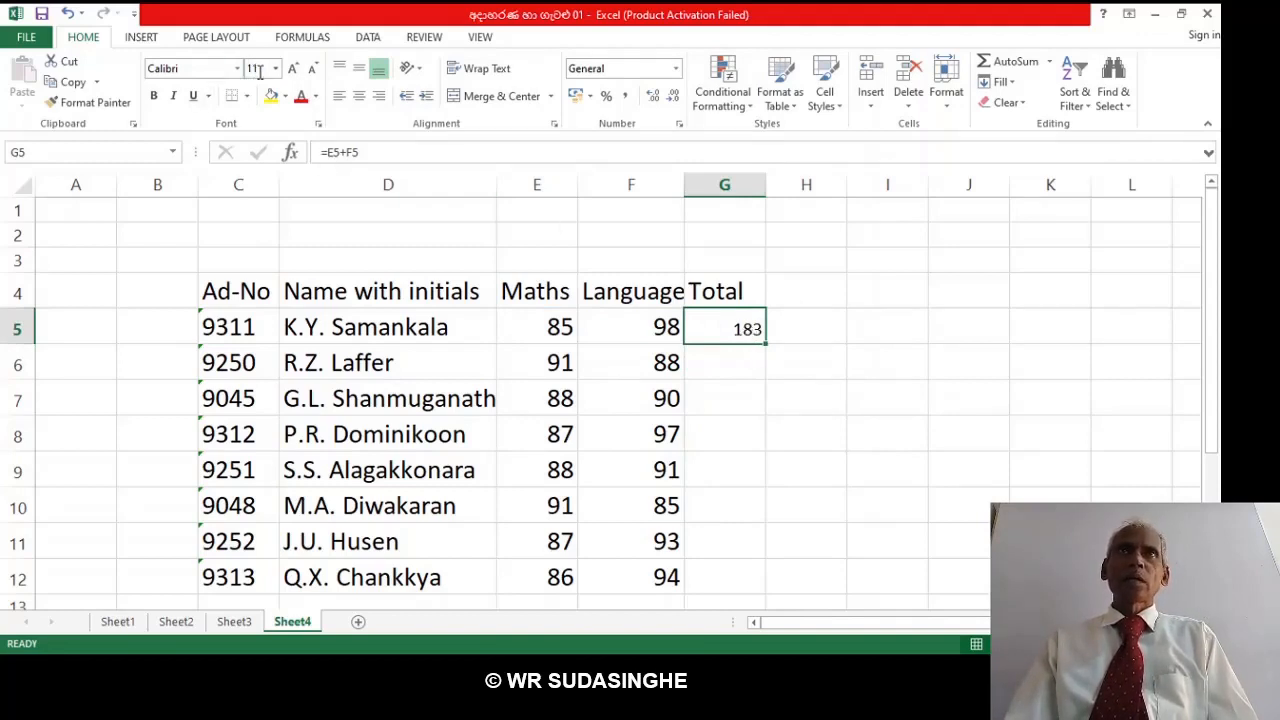
click(730, 290)
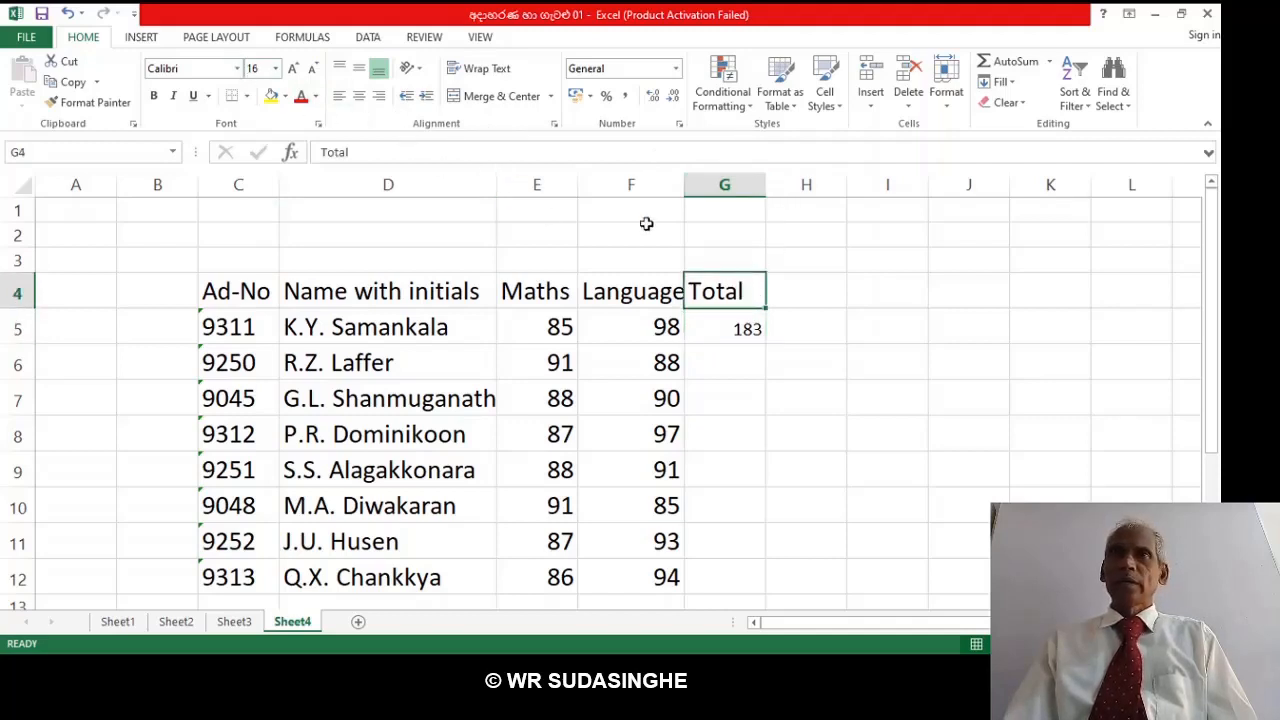
click(738, 330)
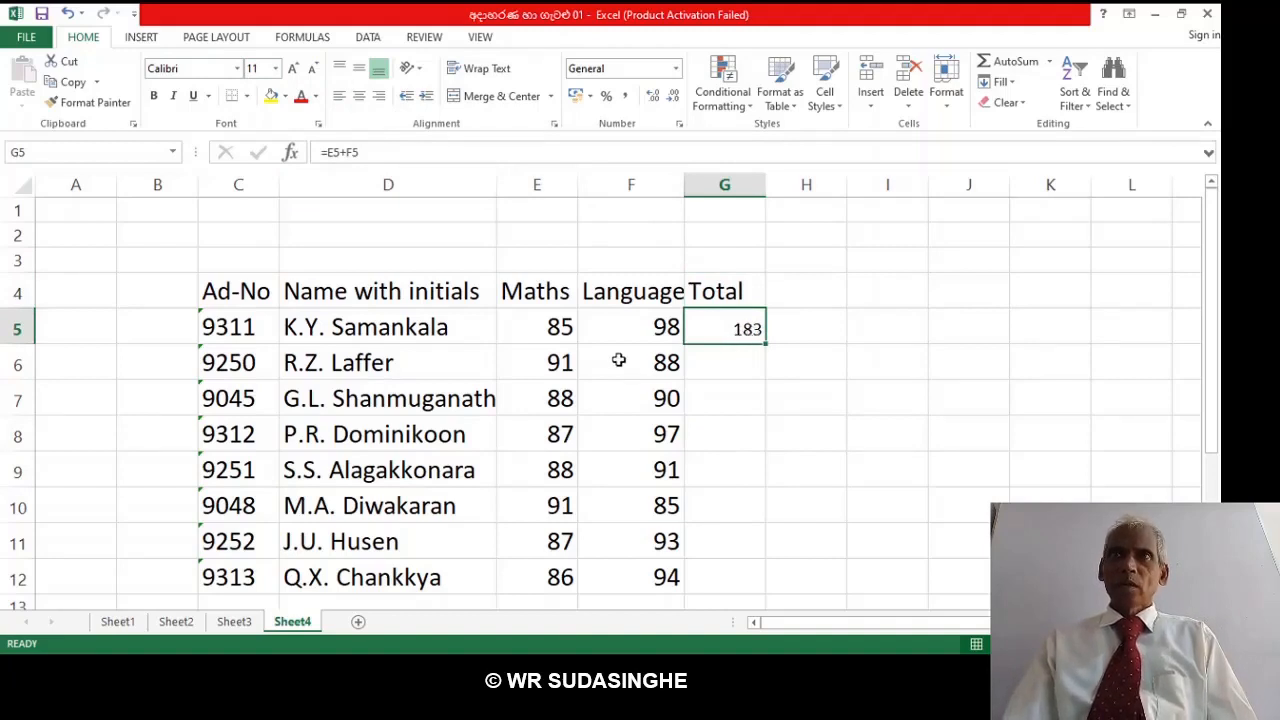
click(765, 362)
click(762, 329)
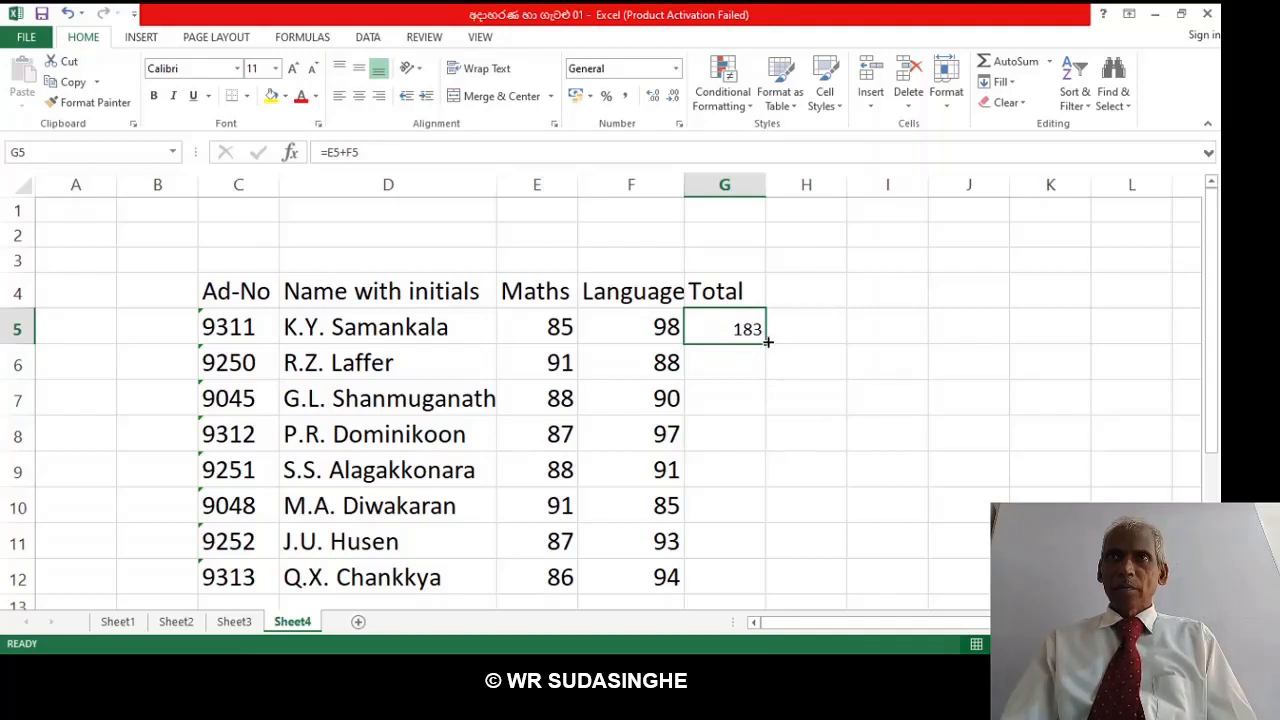
double_click(767, 342)
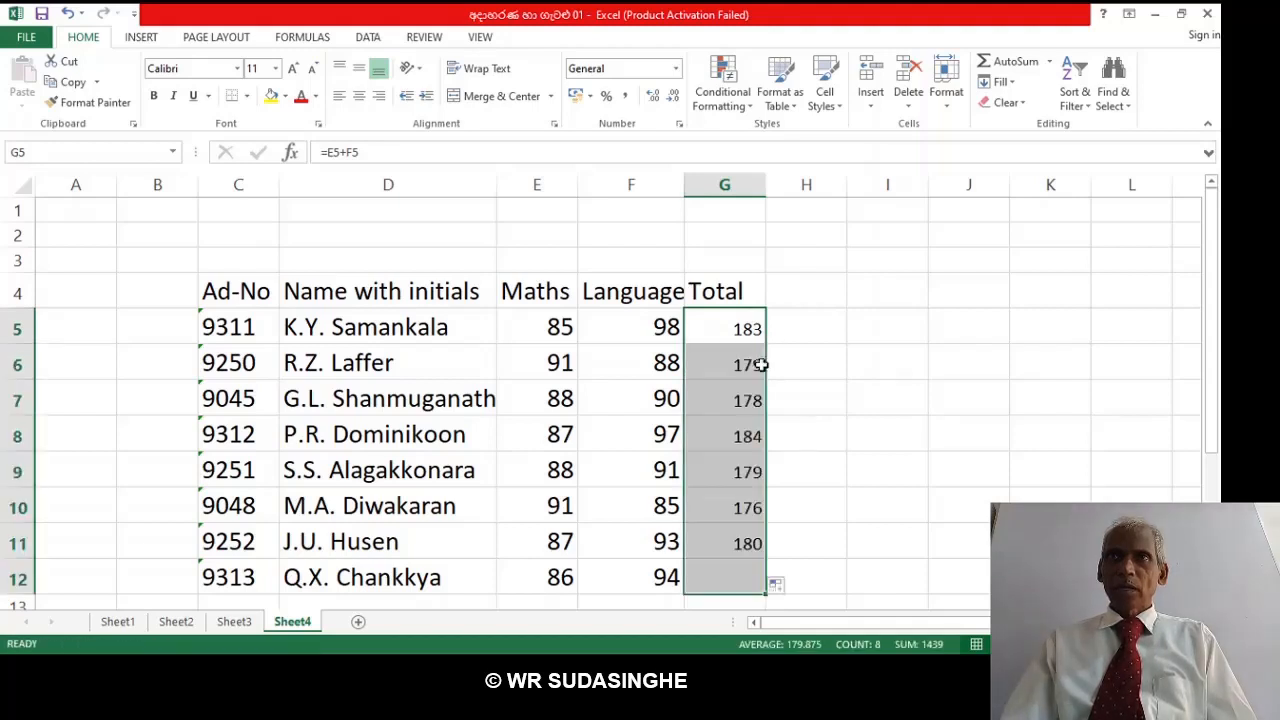
click(840, 518)
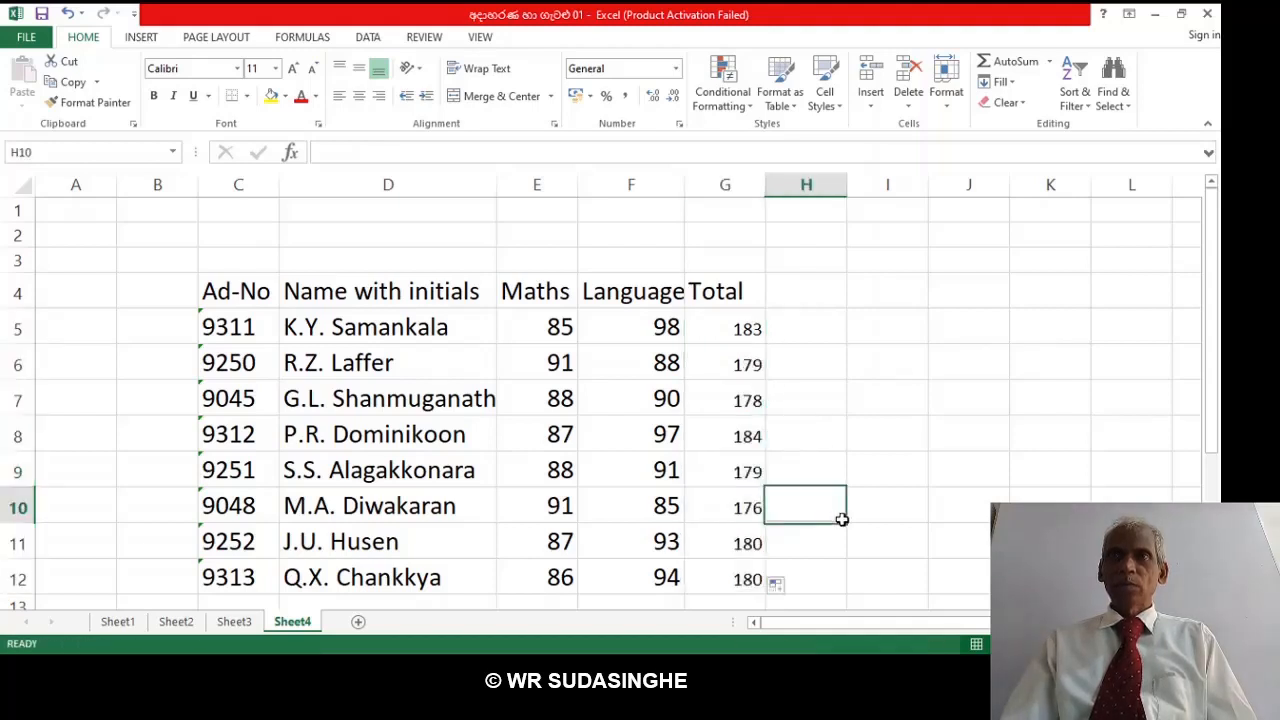
click(719, 329)
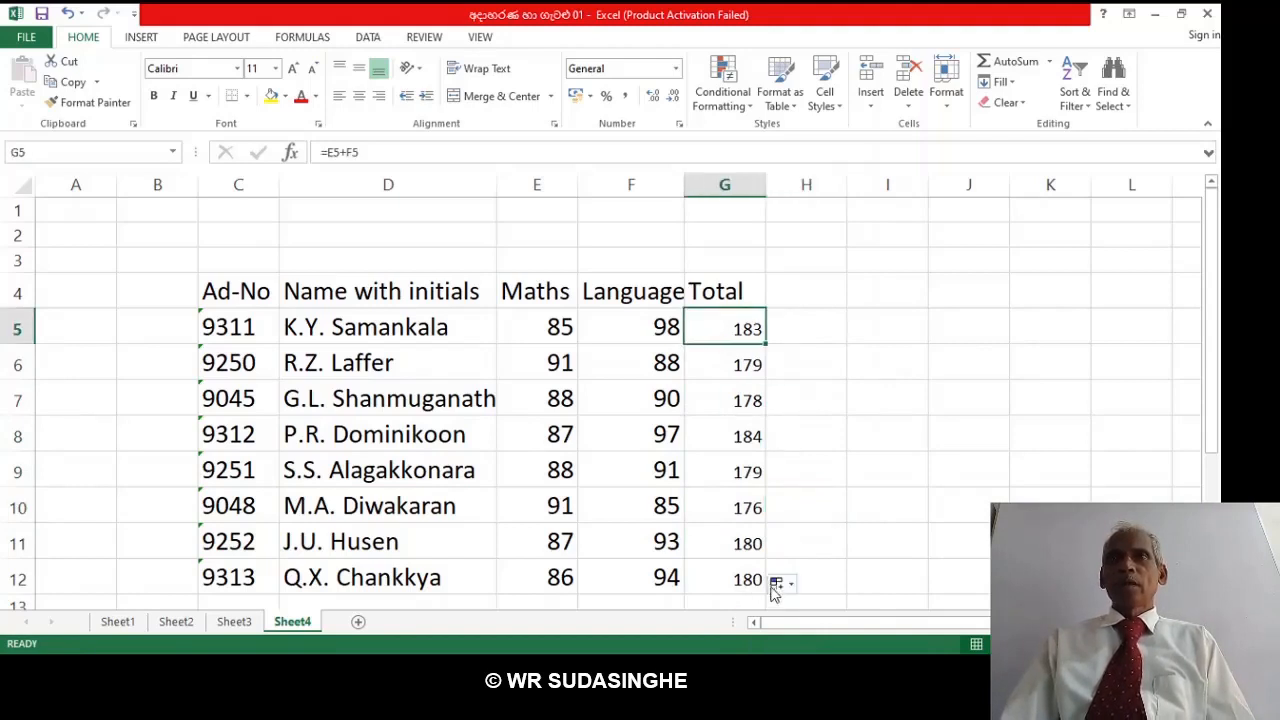
double_click(709, 329)
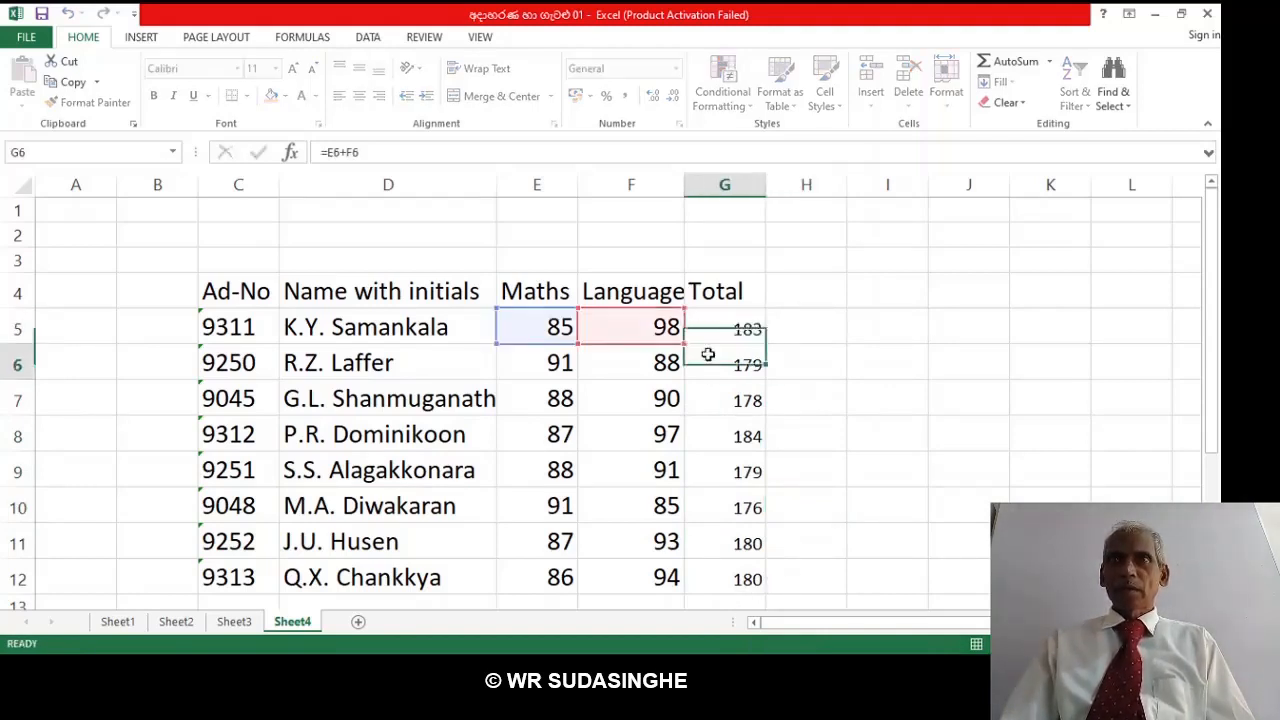
double_click(708, 358)
click(850, 363)
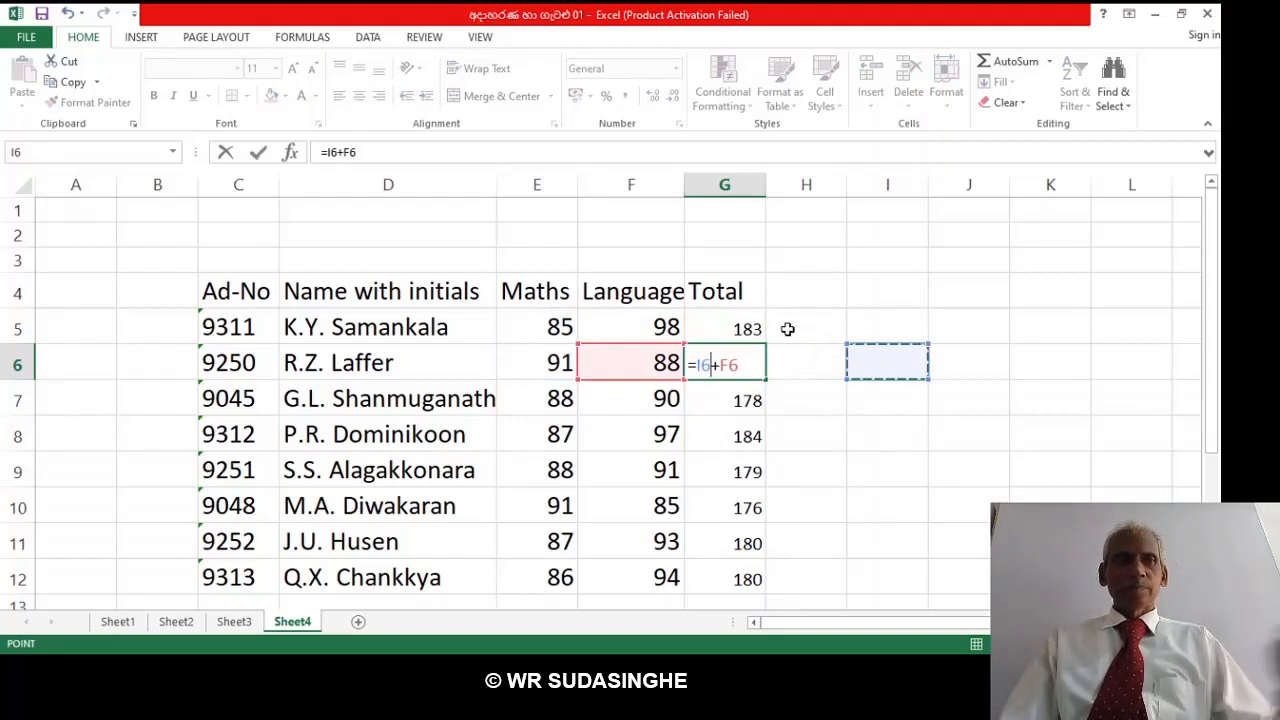
key(Escape)
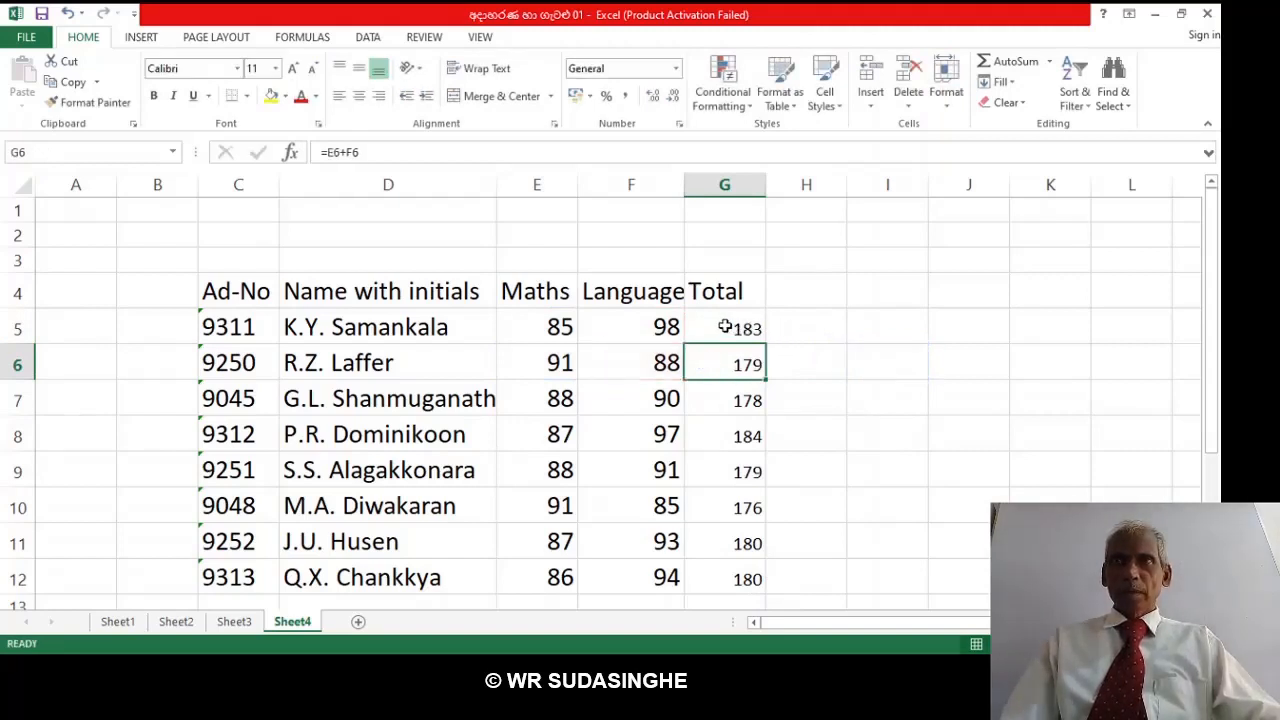
Set the font size of the totals in range G5:H12 to 14.
click(729, 334)
click(737, 363)
drag(806, 349, 762, 572)
click(726, 335)
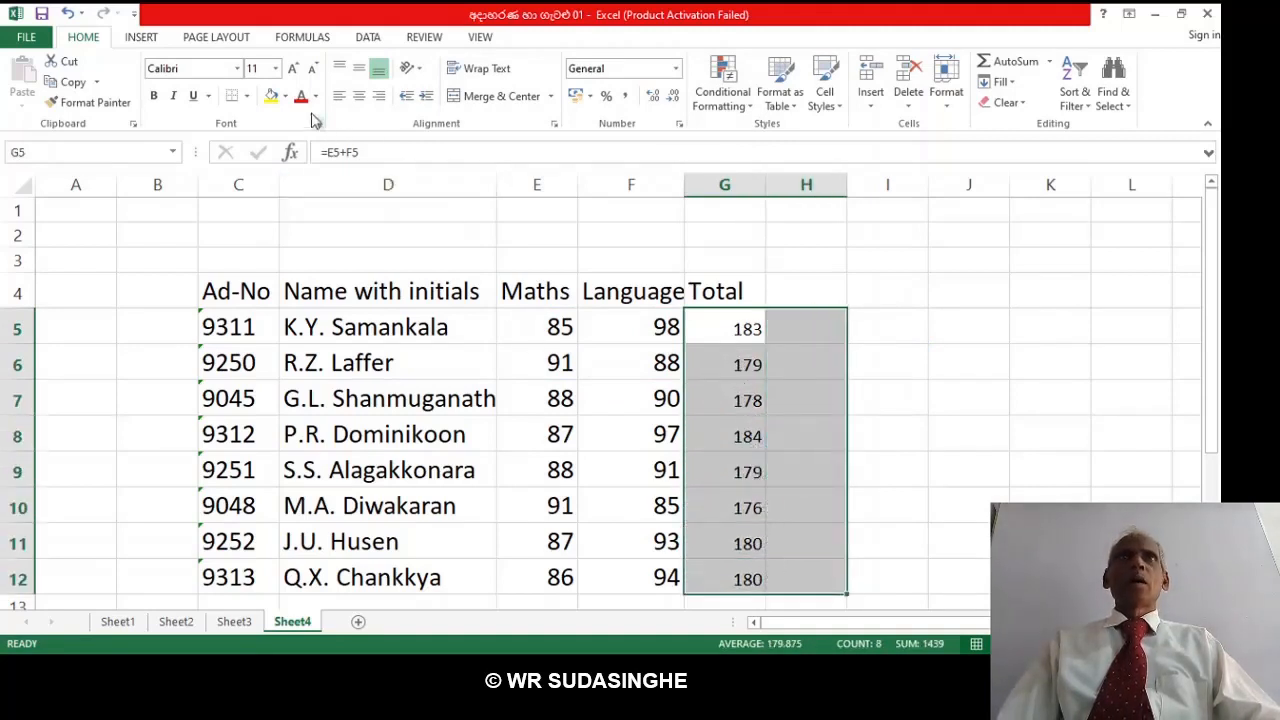
click(271, 68)
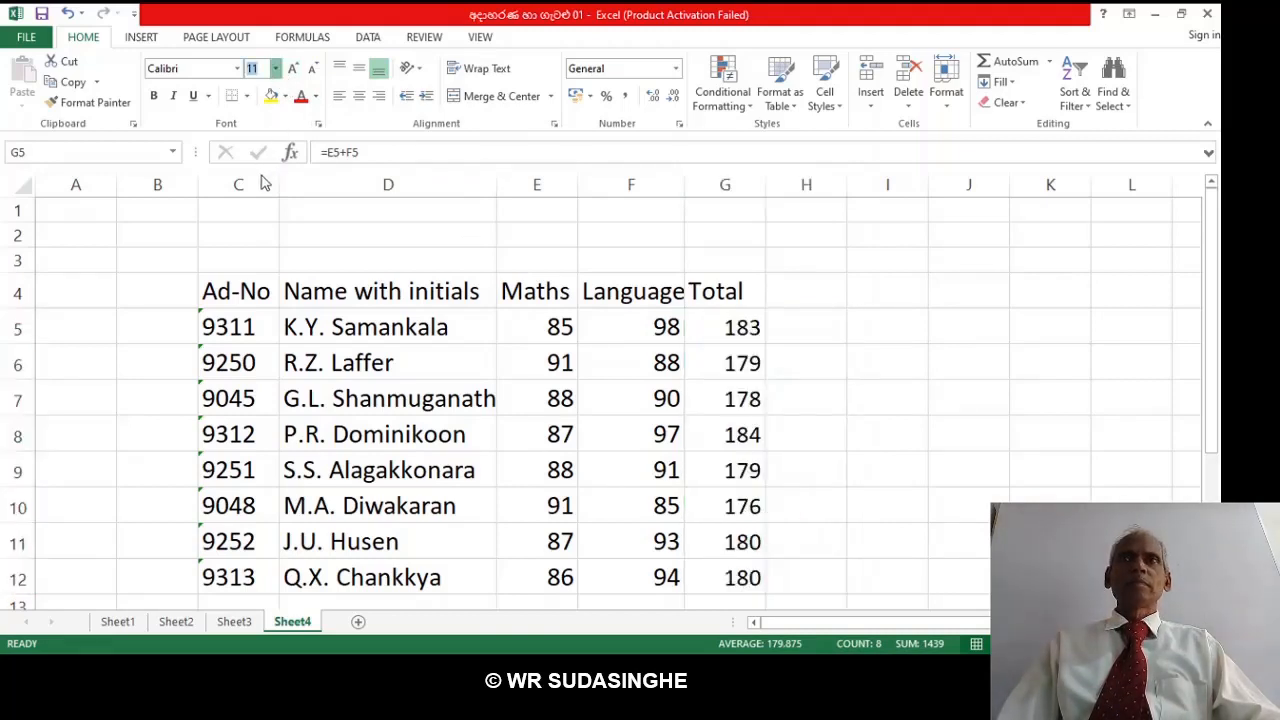
click(906, 332)
click(667, 328)
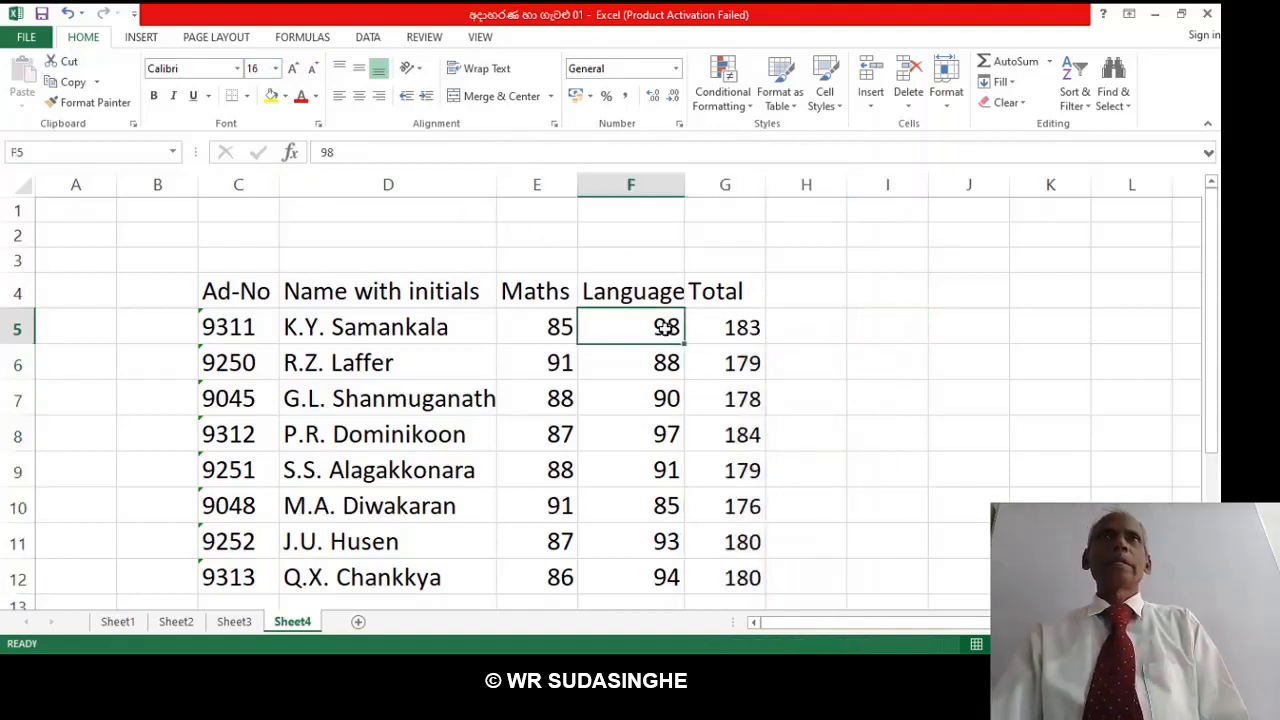
click(752, 338)
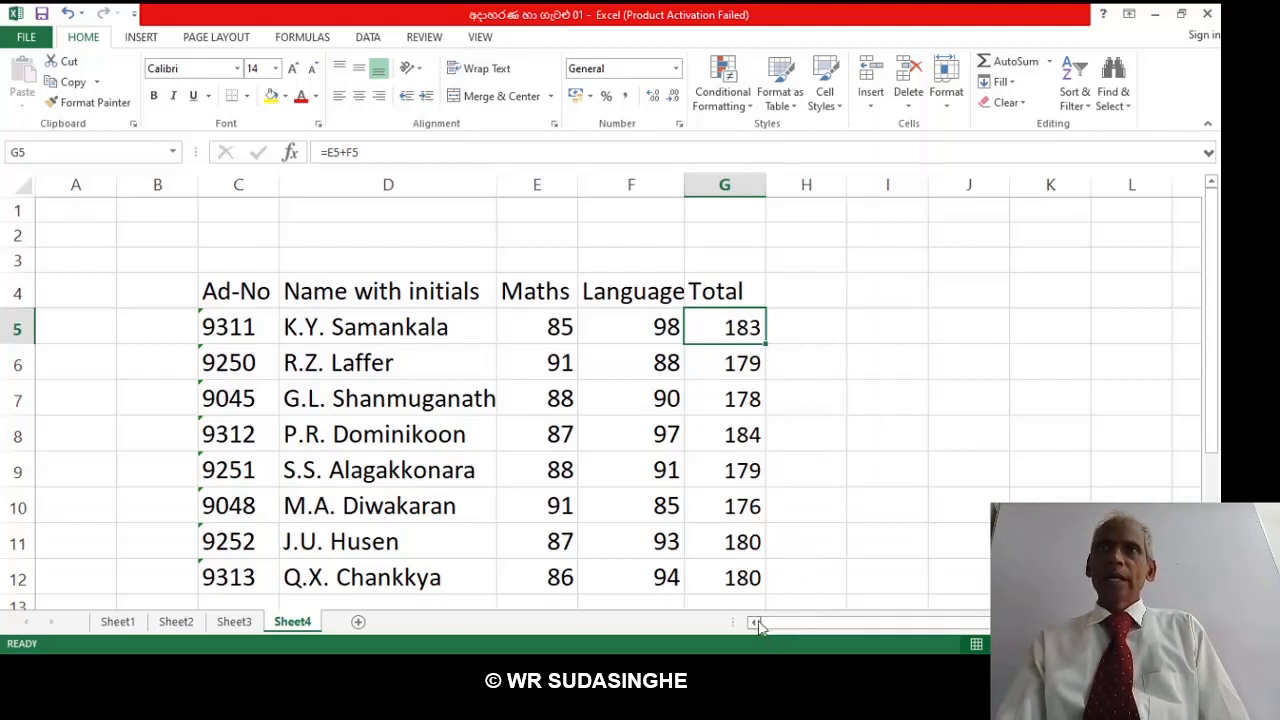
Increase the font size of cell H4 to 14 and enter the heading select there, beside Total.
click(813, 288)
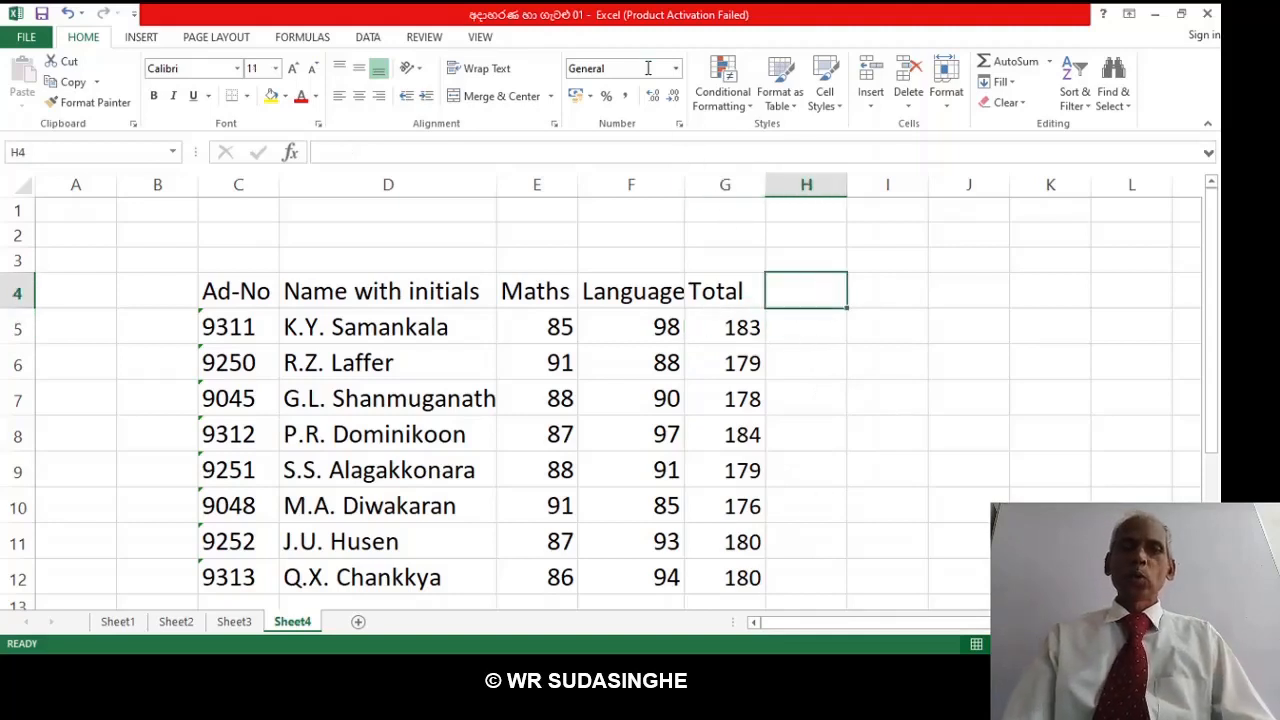
click(292, 70)
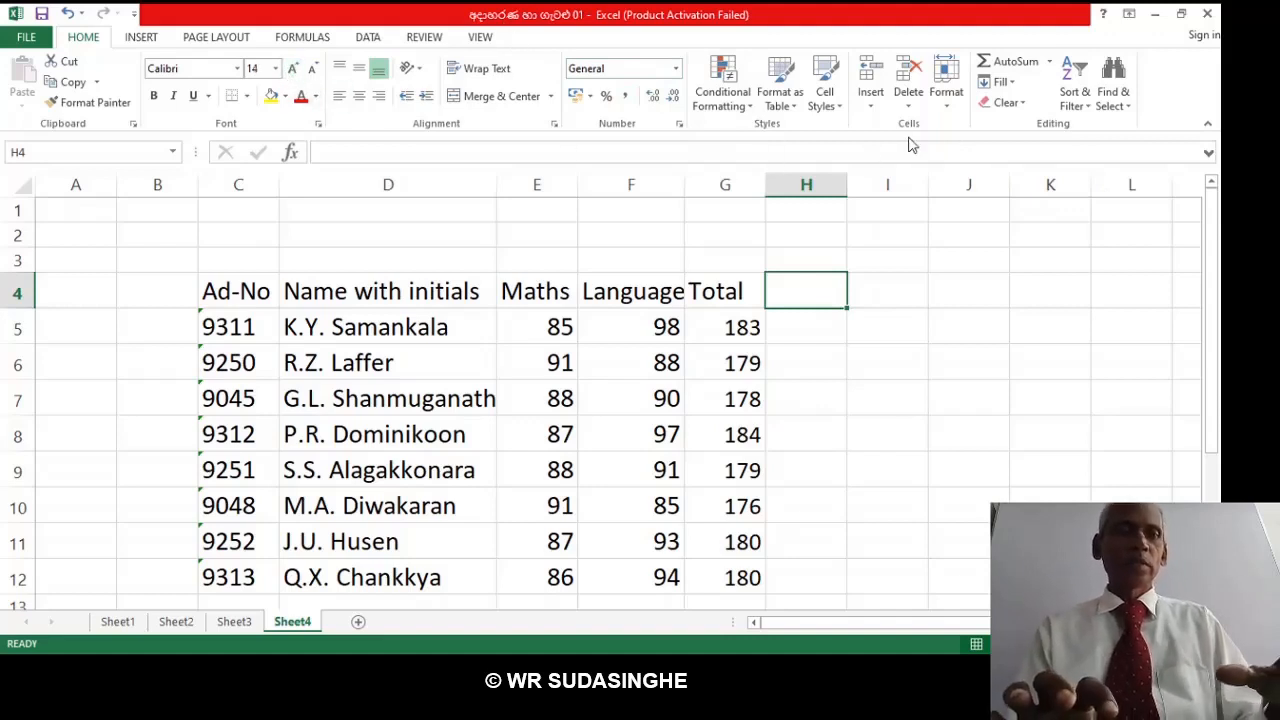
text(se)
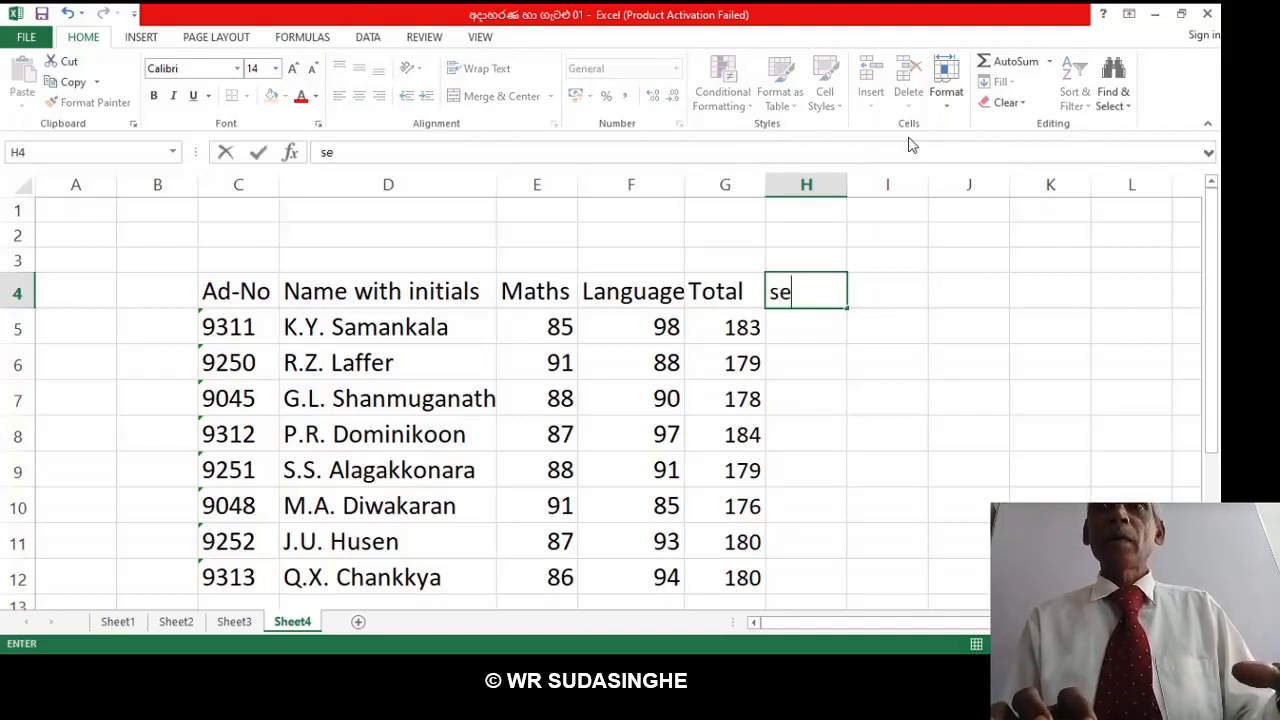
text(le)
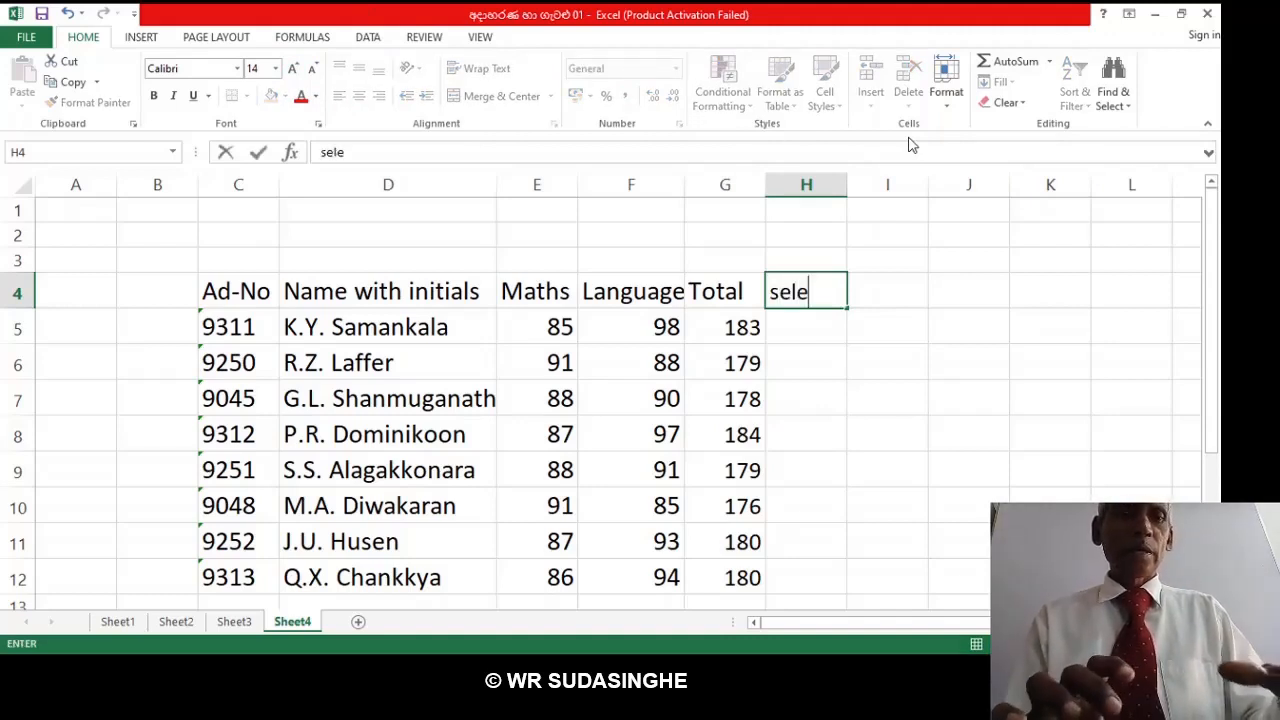
text(ct)
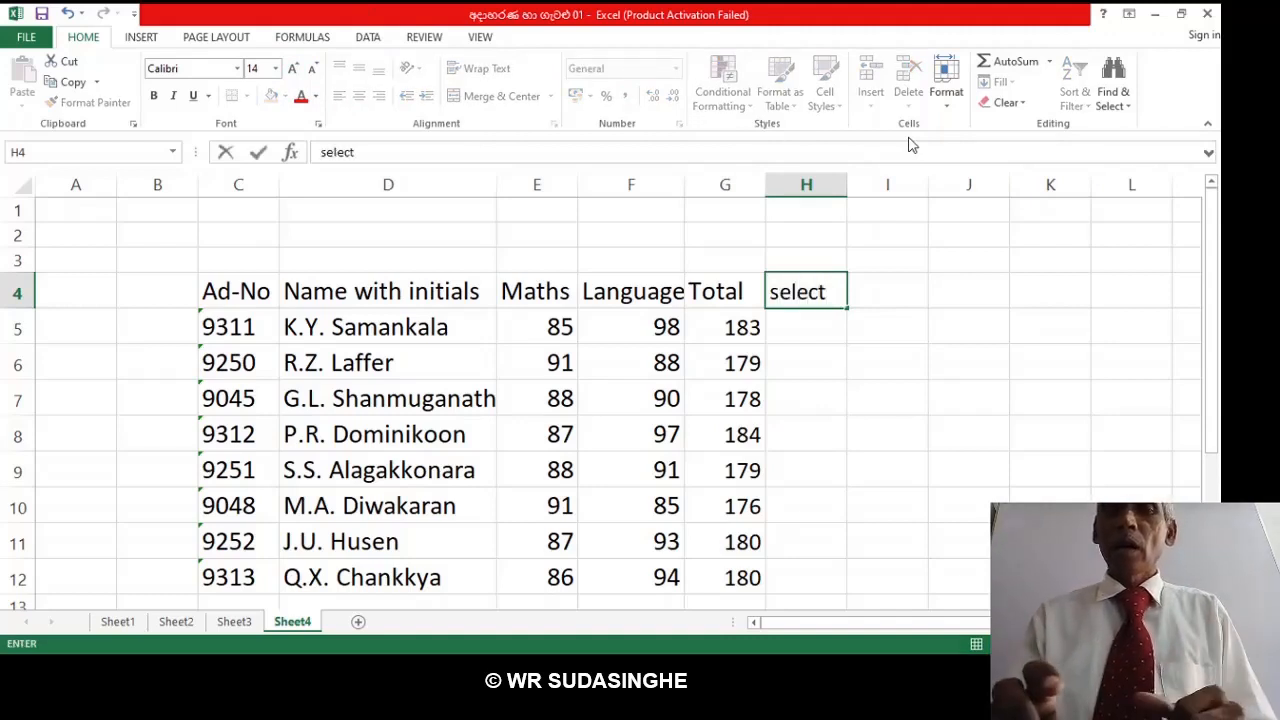
key(Return)
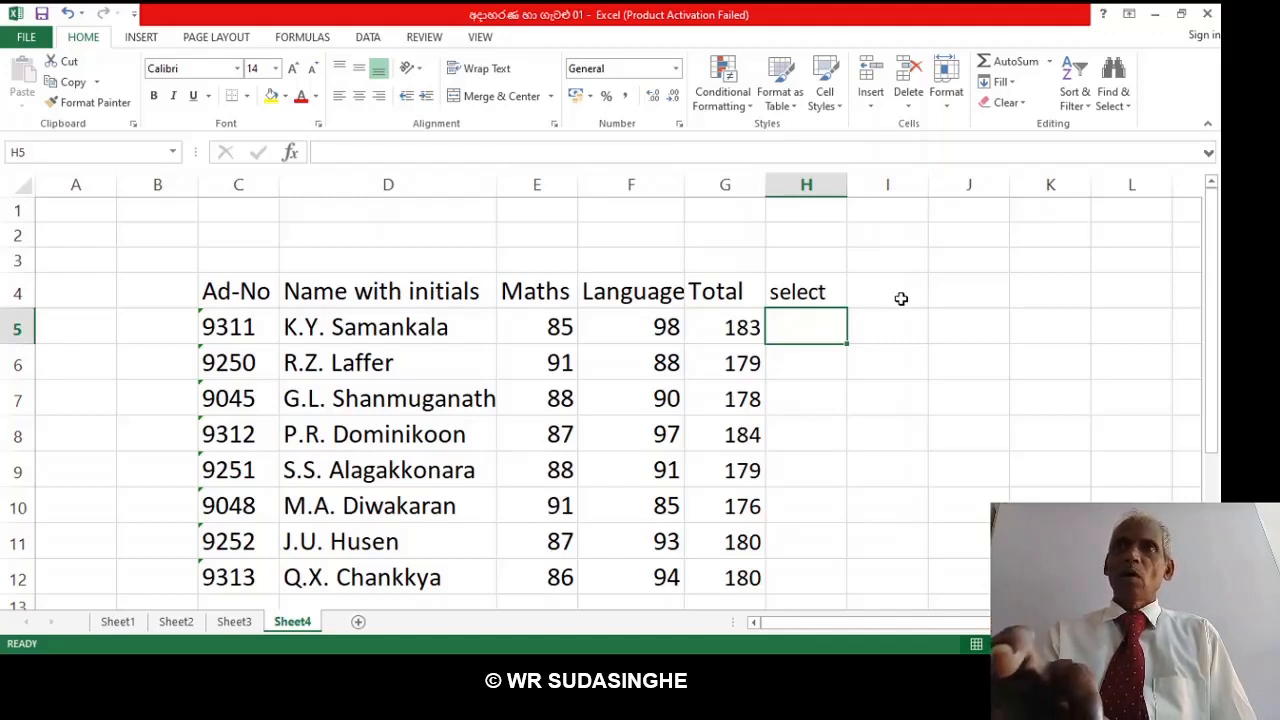
Enter the formula =IF(G5>180,"Yes","No") in cell H5 to mark whether the first student's total exceeds 180.
text(=)
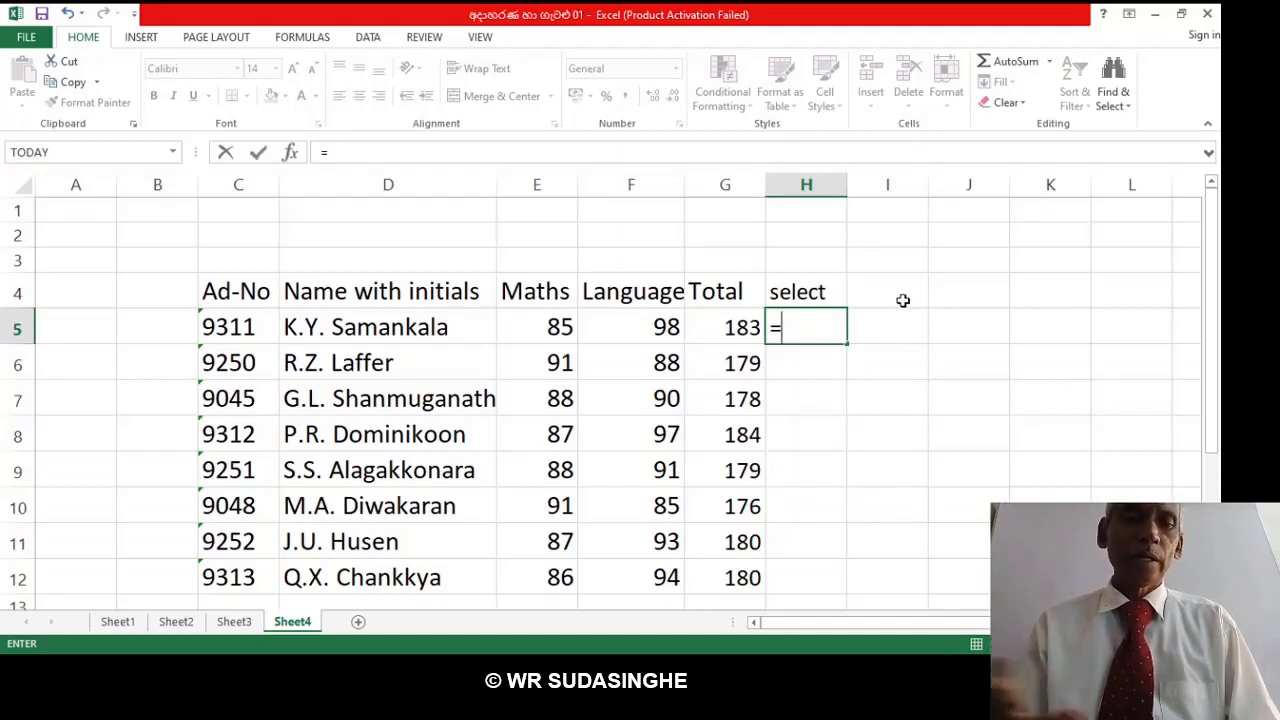
text(i)
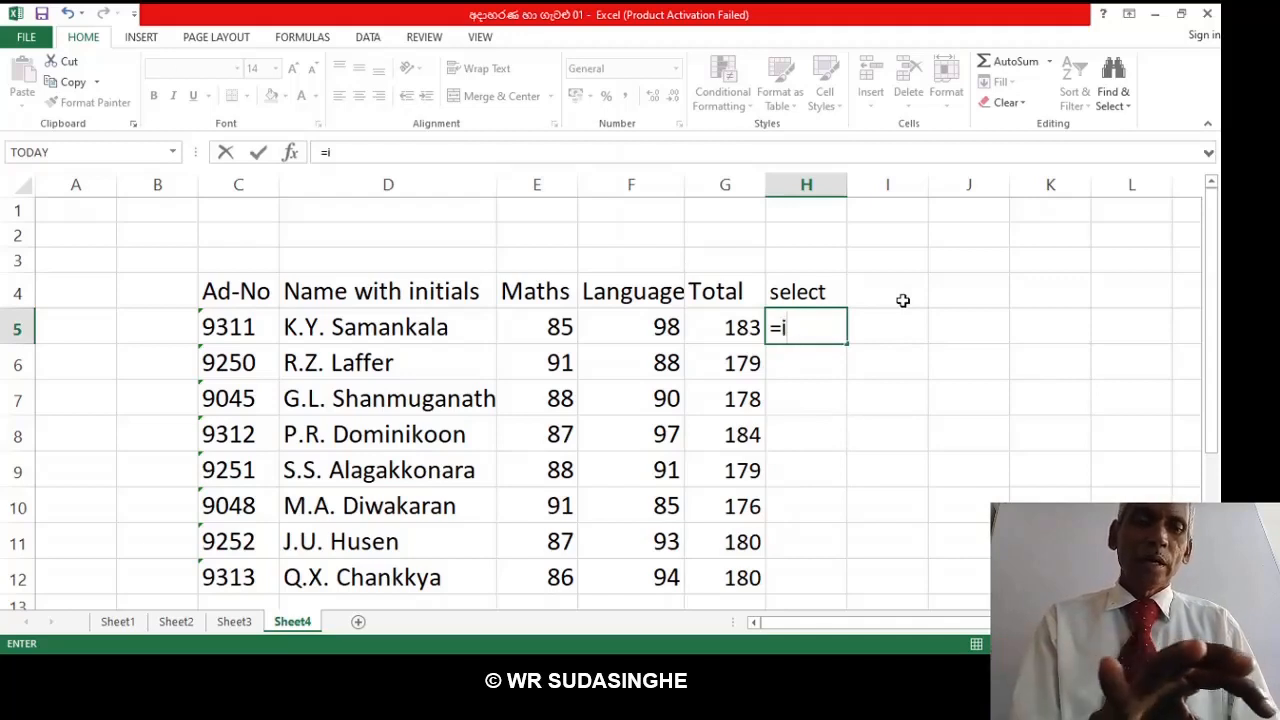
text(f)
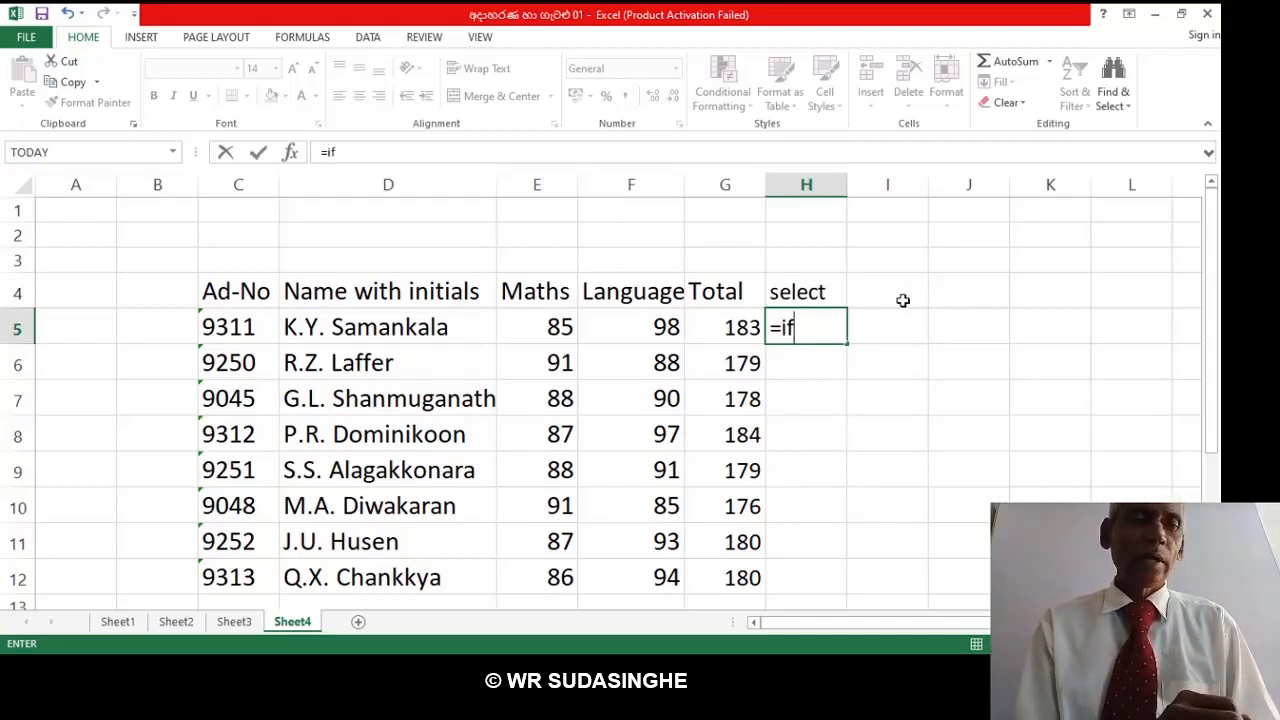
text(()
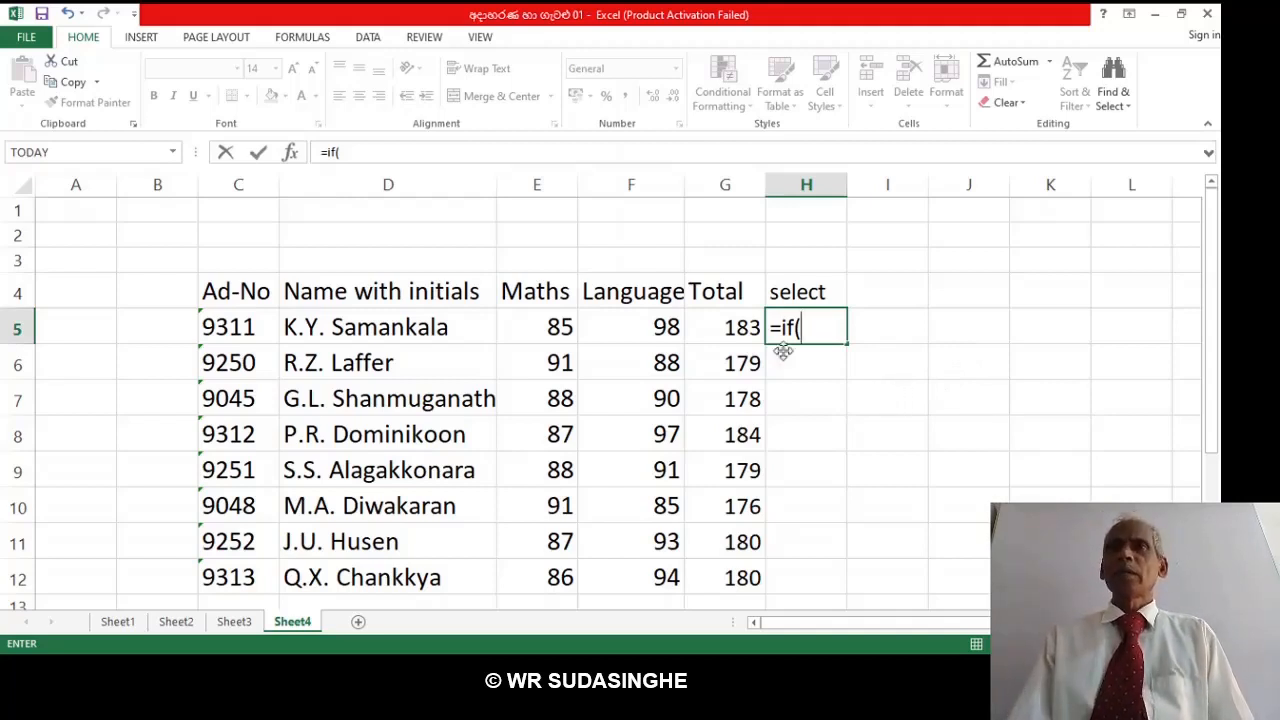
click(735, 327)
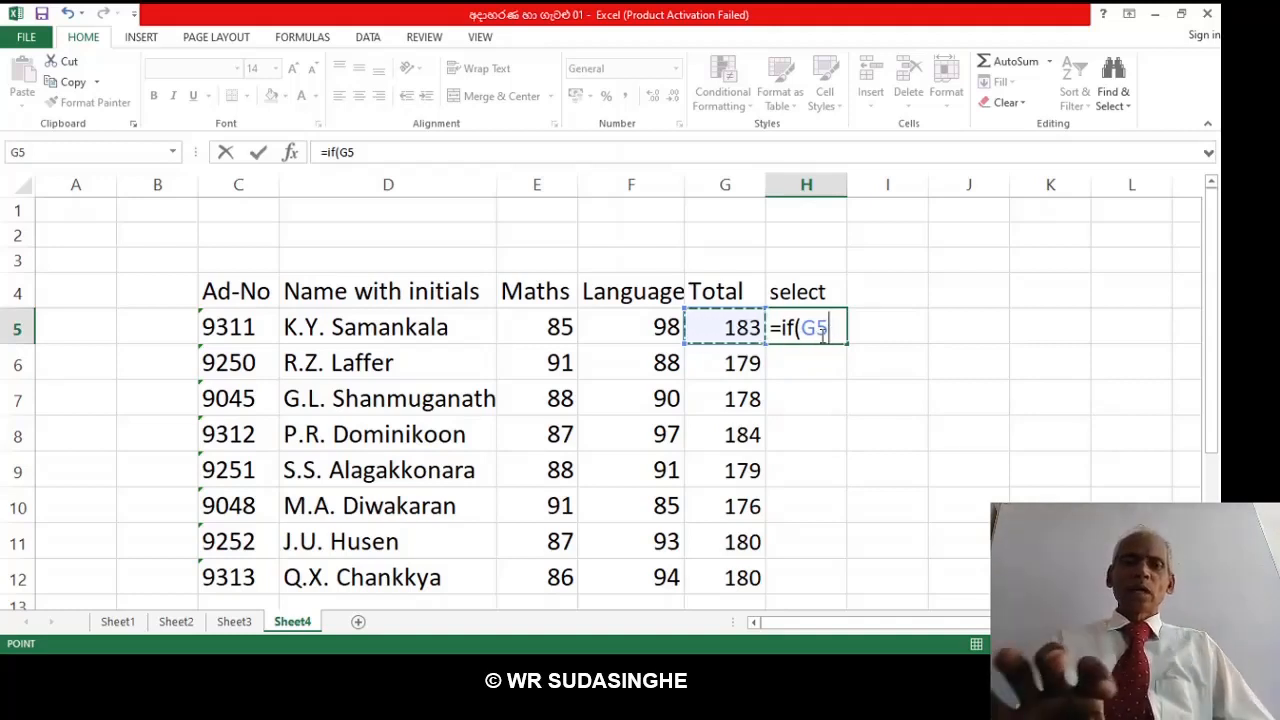
text(>)
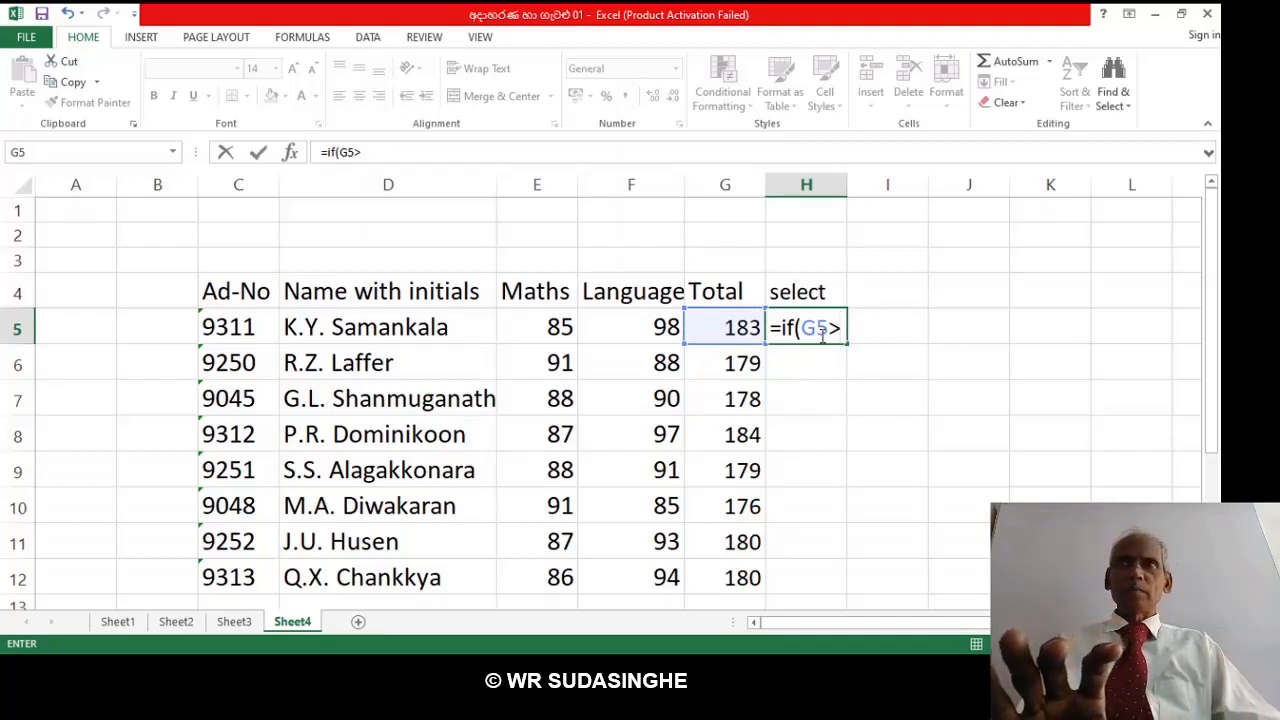
text(1)
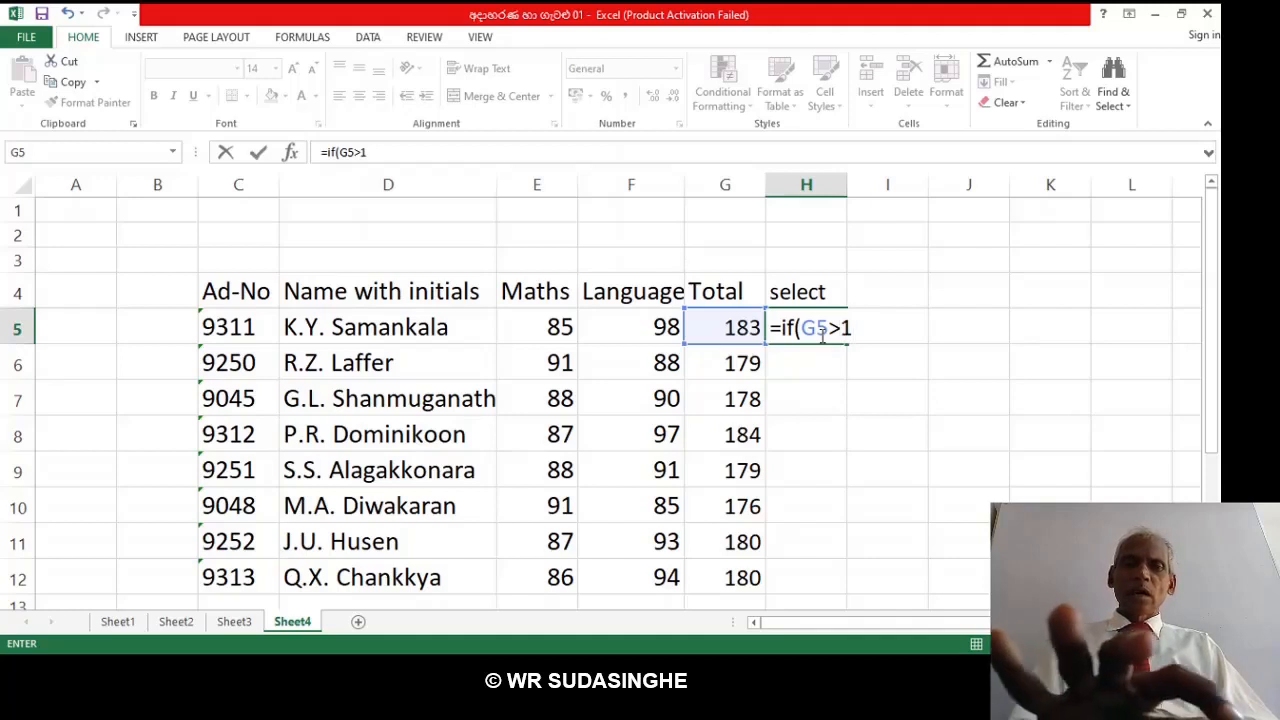
text(8)
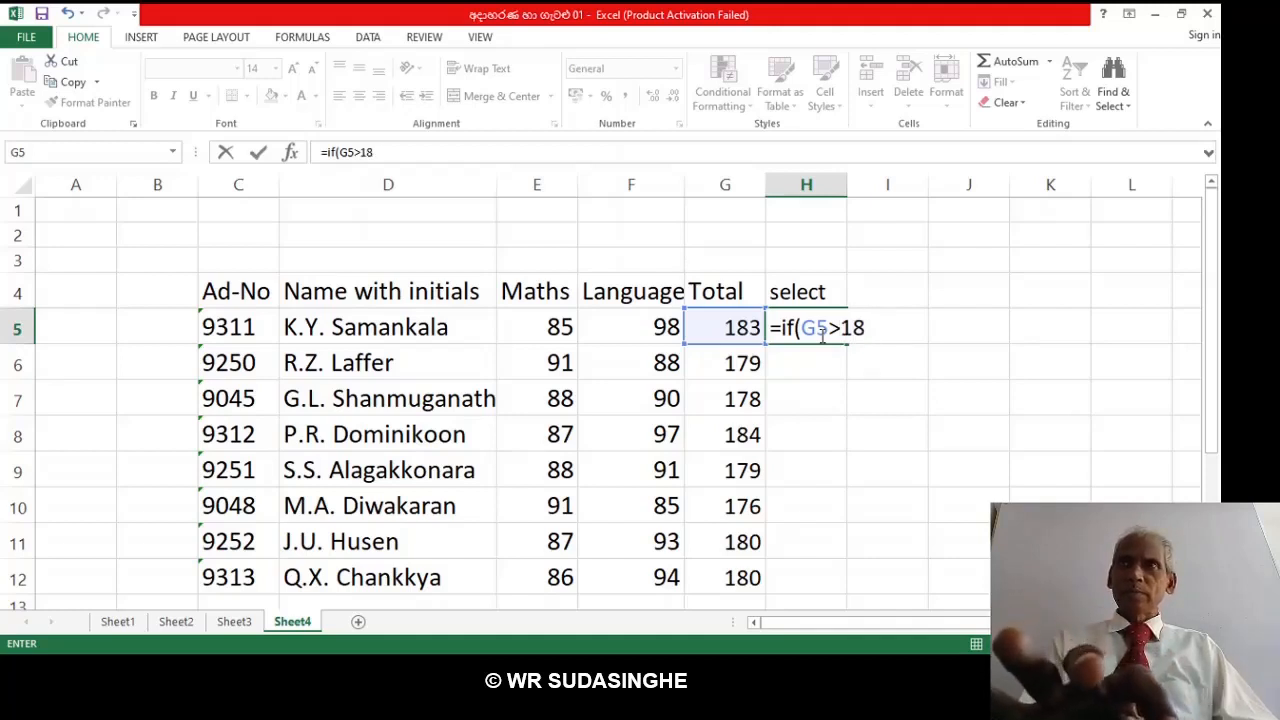
text(0)
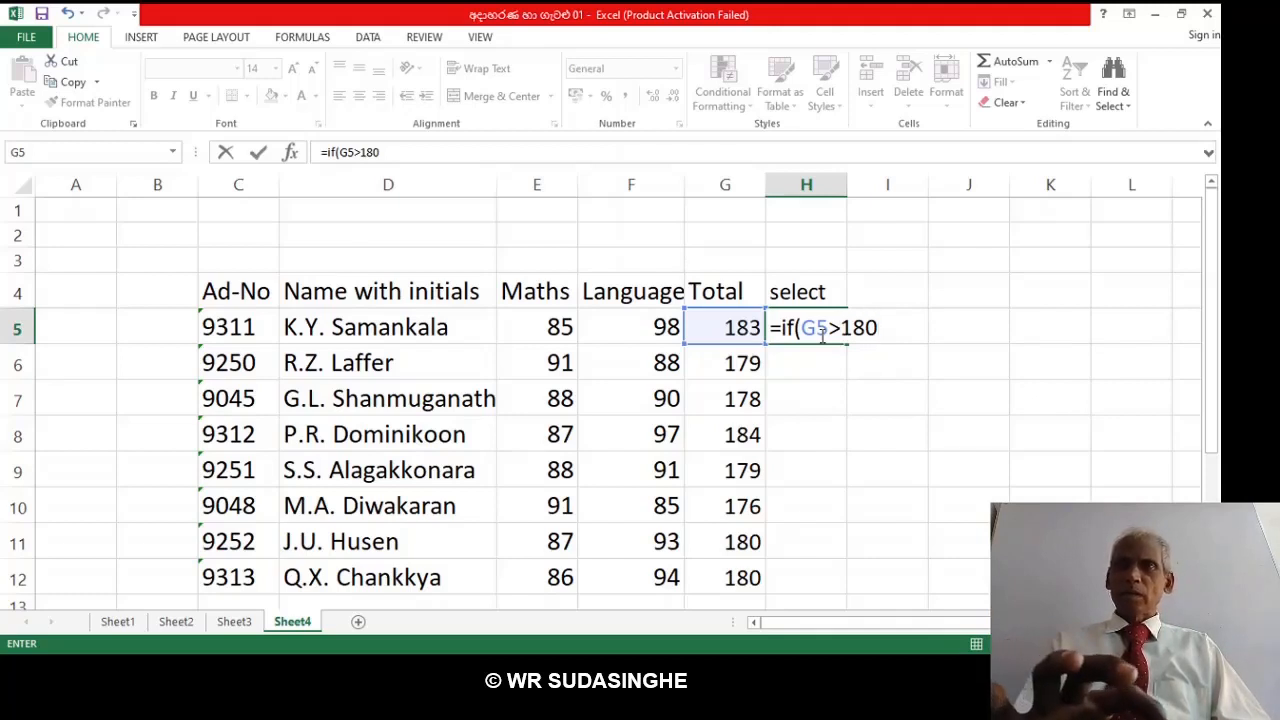
text(,)
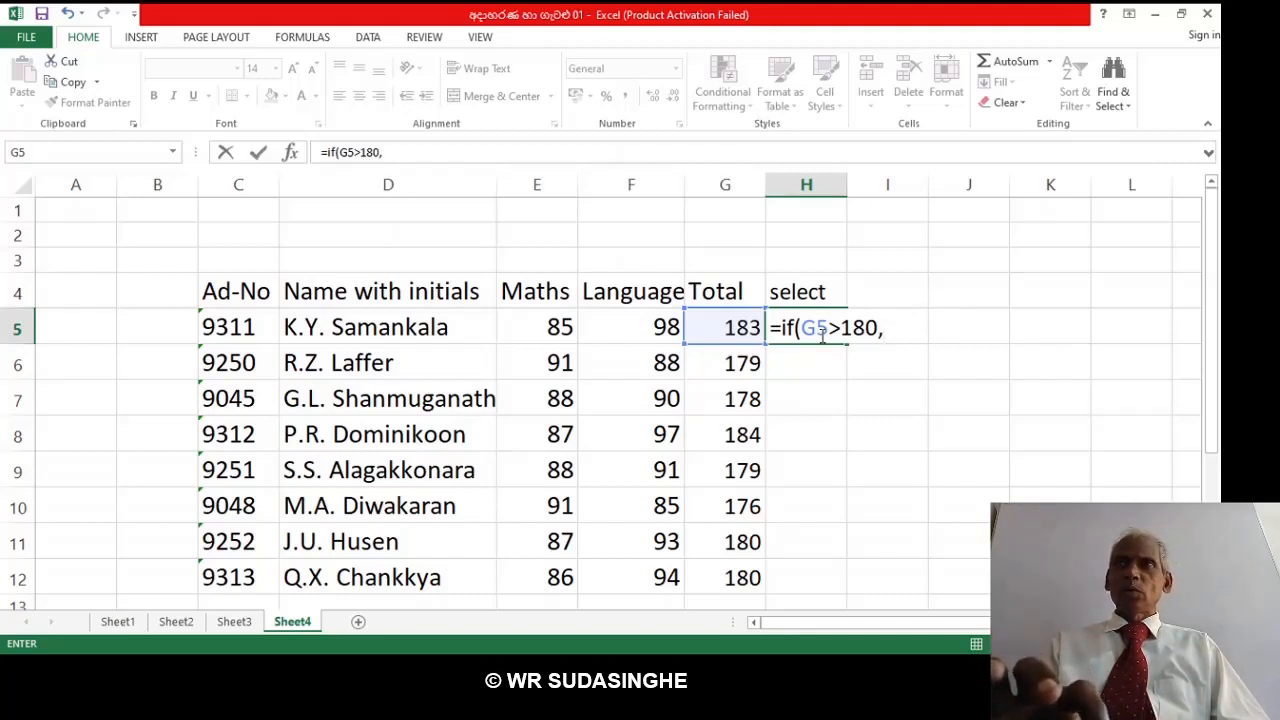
text(")
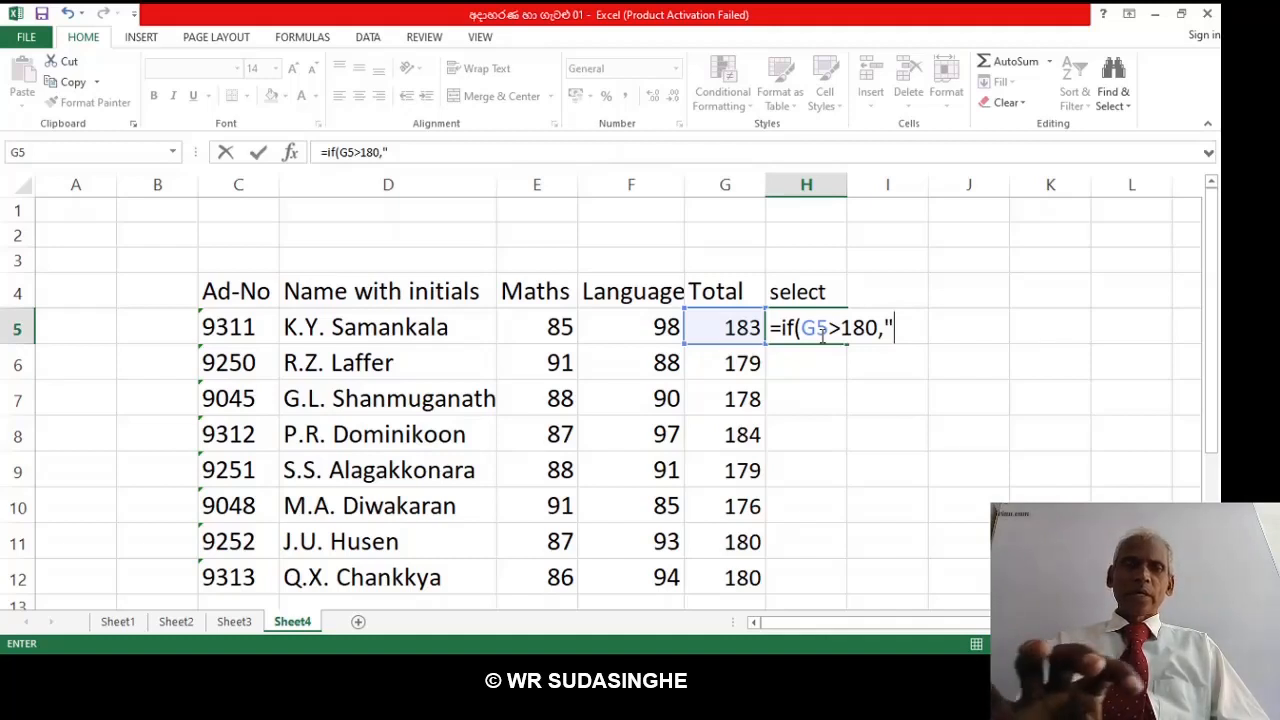
text(Y)
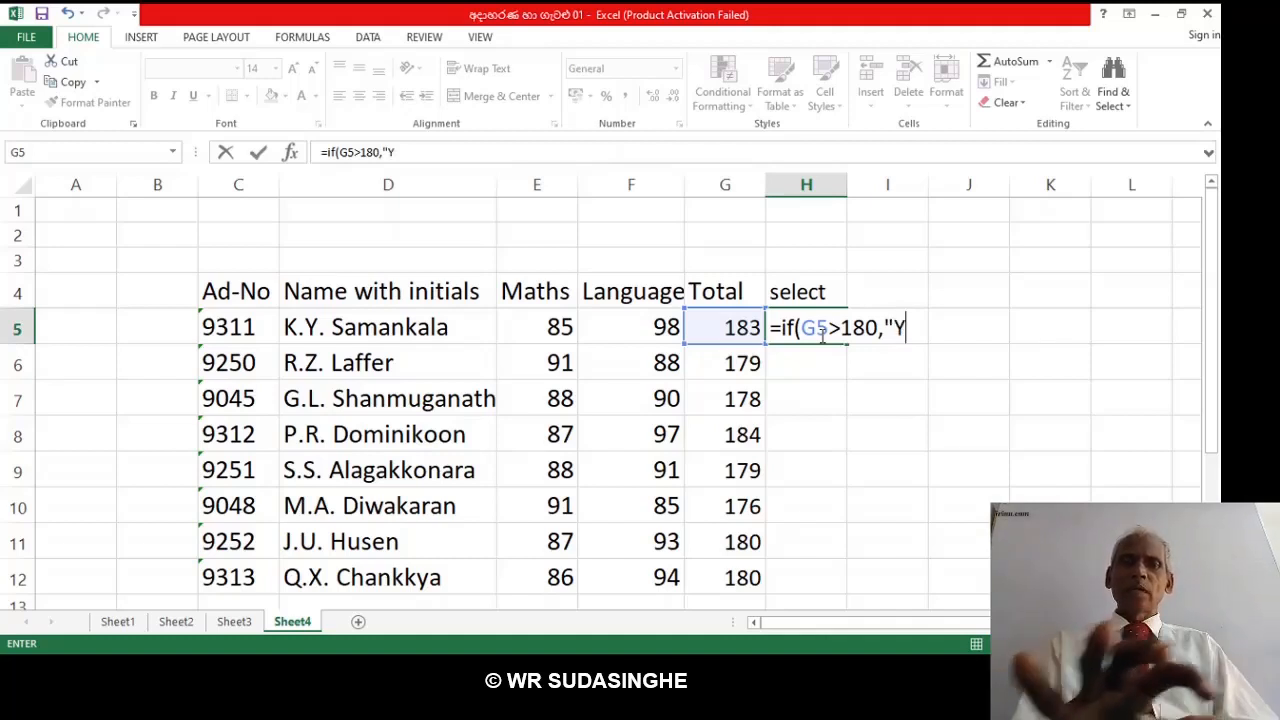
text(es)
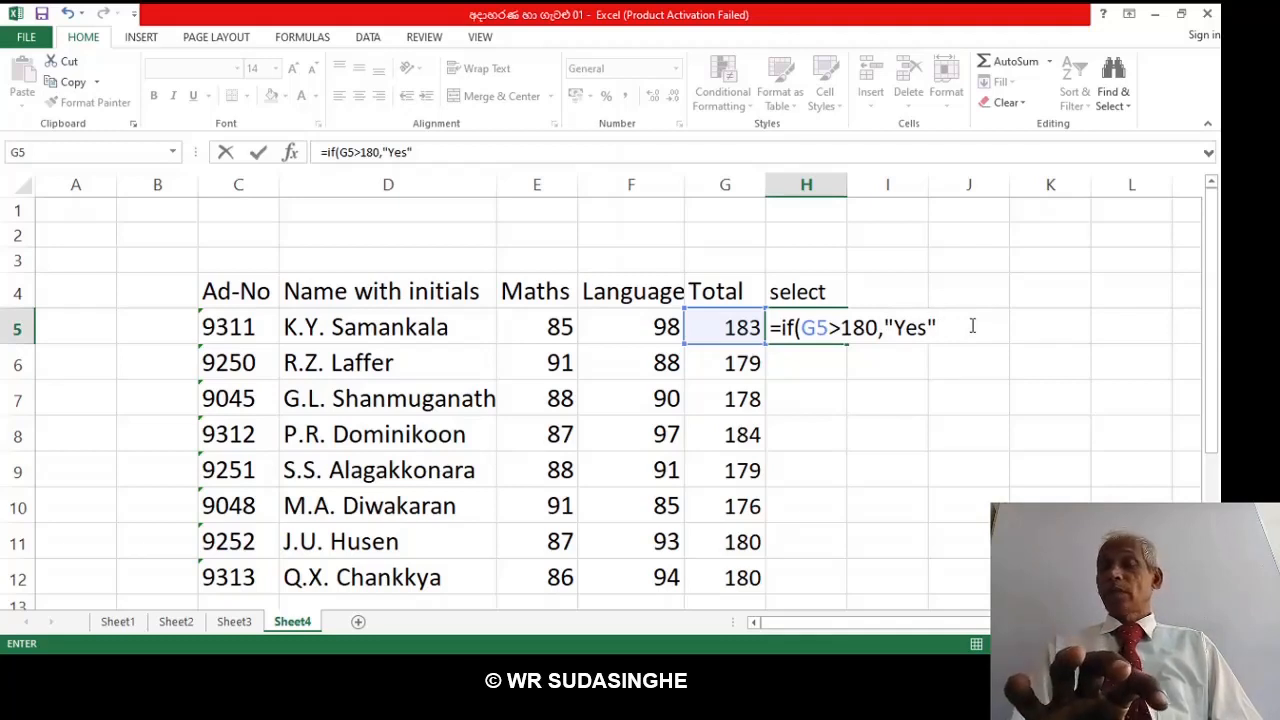
text(,)
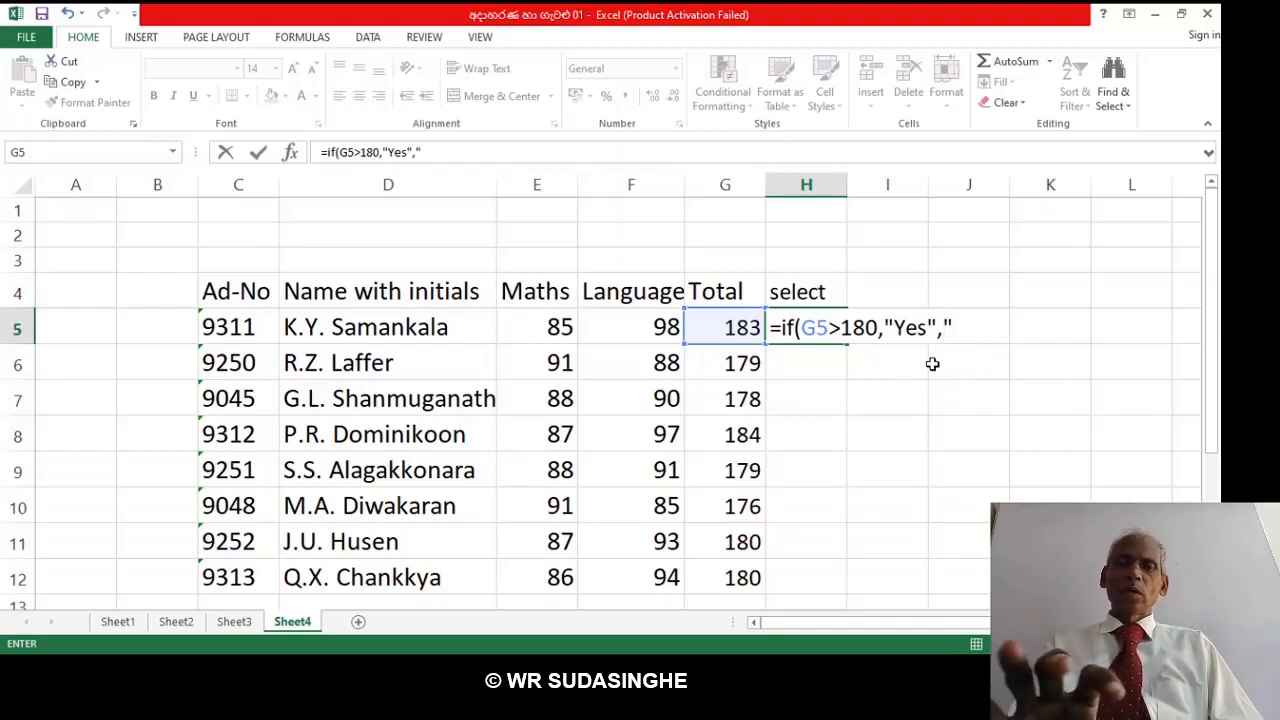
text(N)
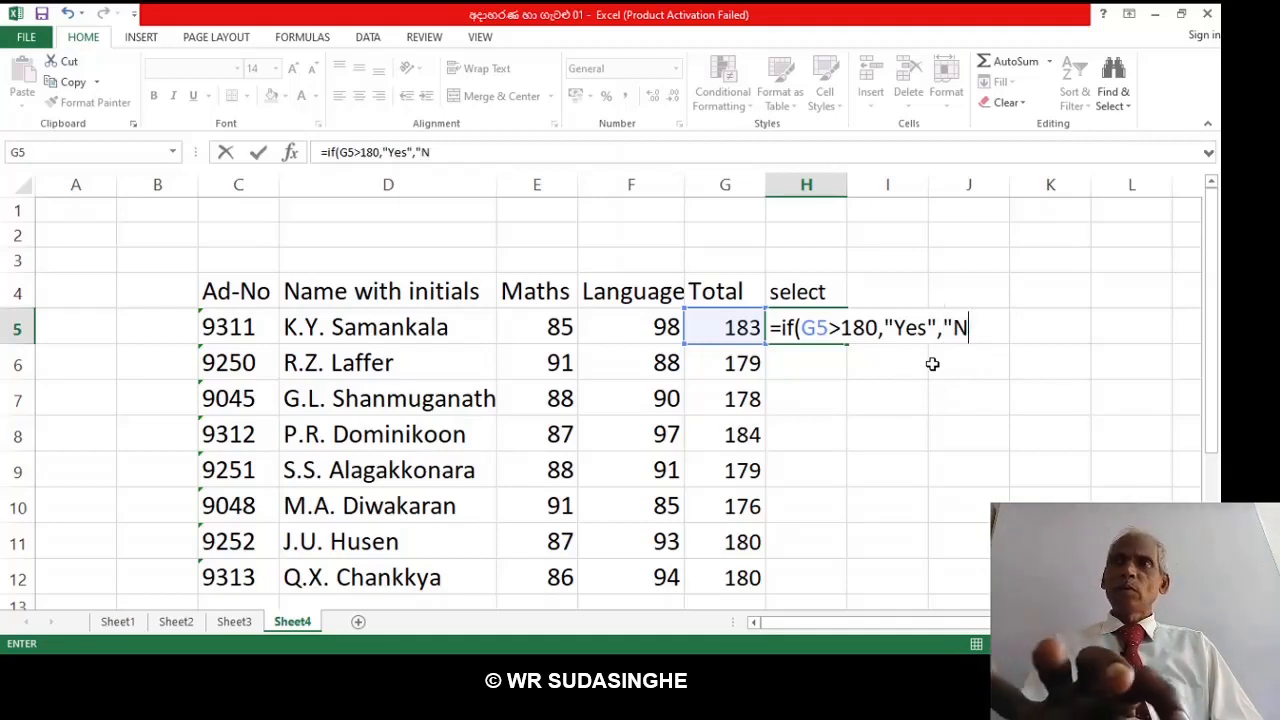
text(o")
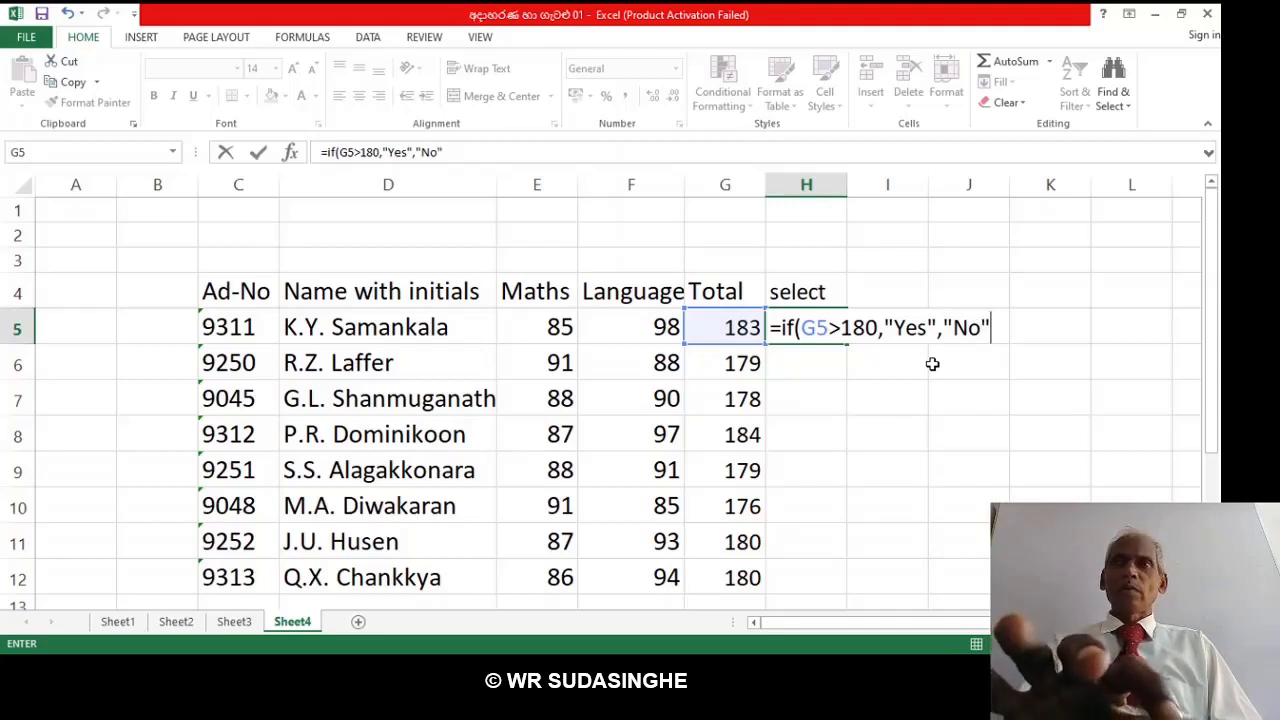
text())
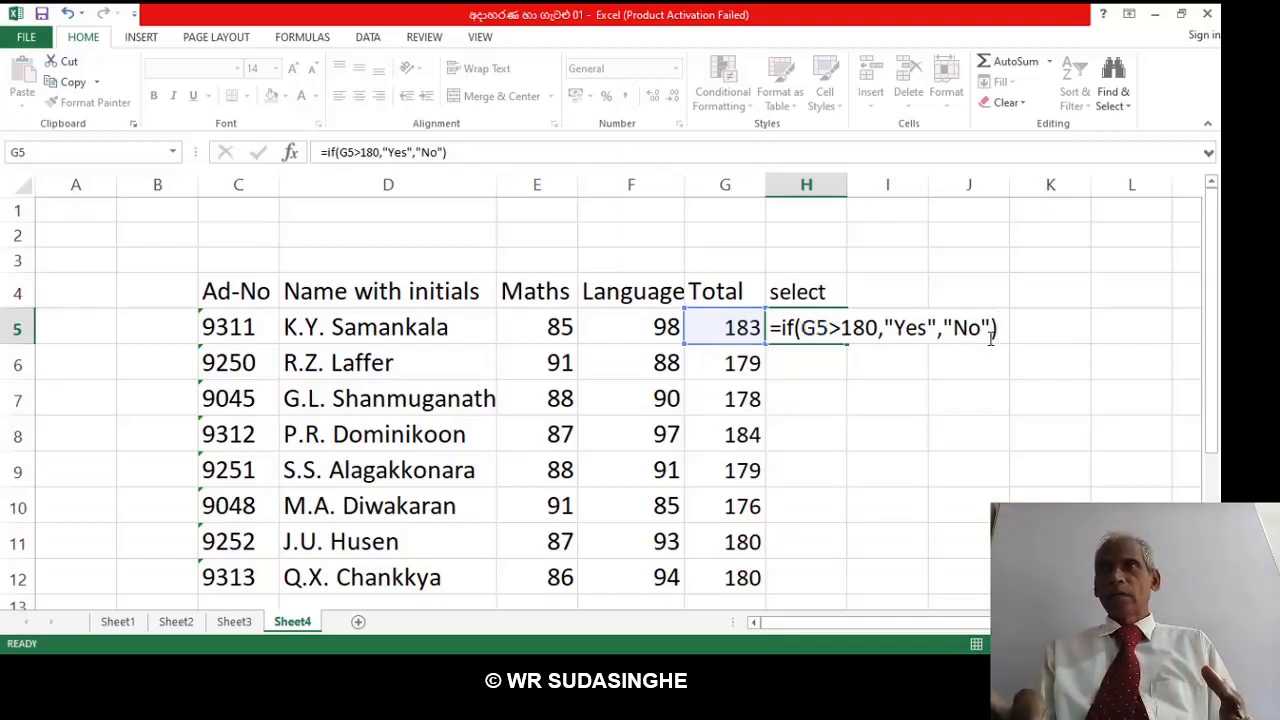
key(Return)
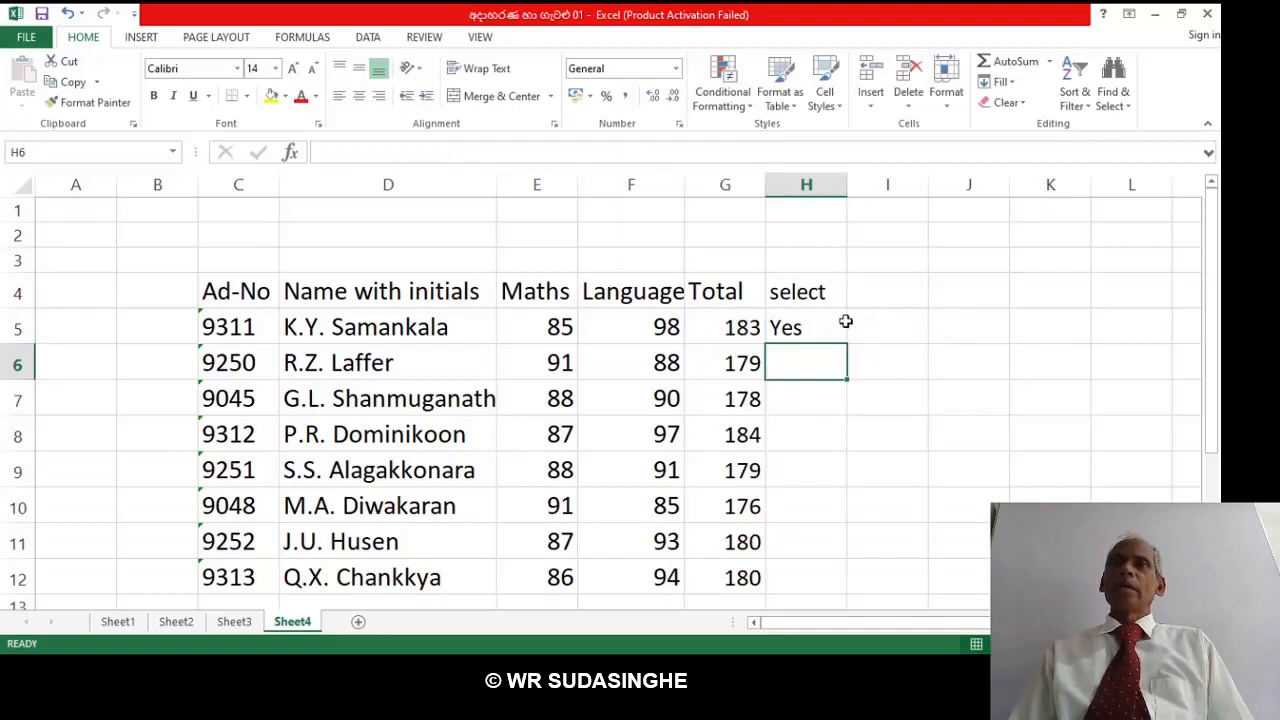
Fill the IF formula from H5 down the select column to H12 and check the formula in H11.
click(807, 330)
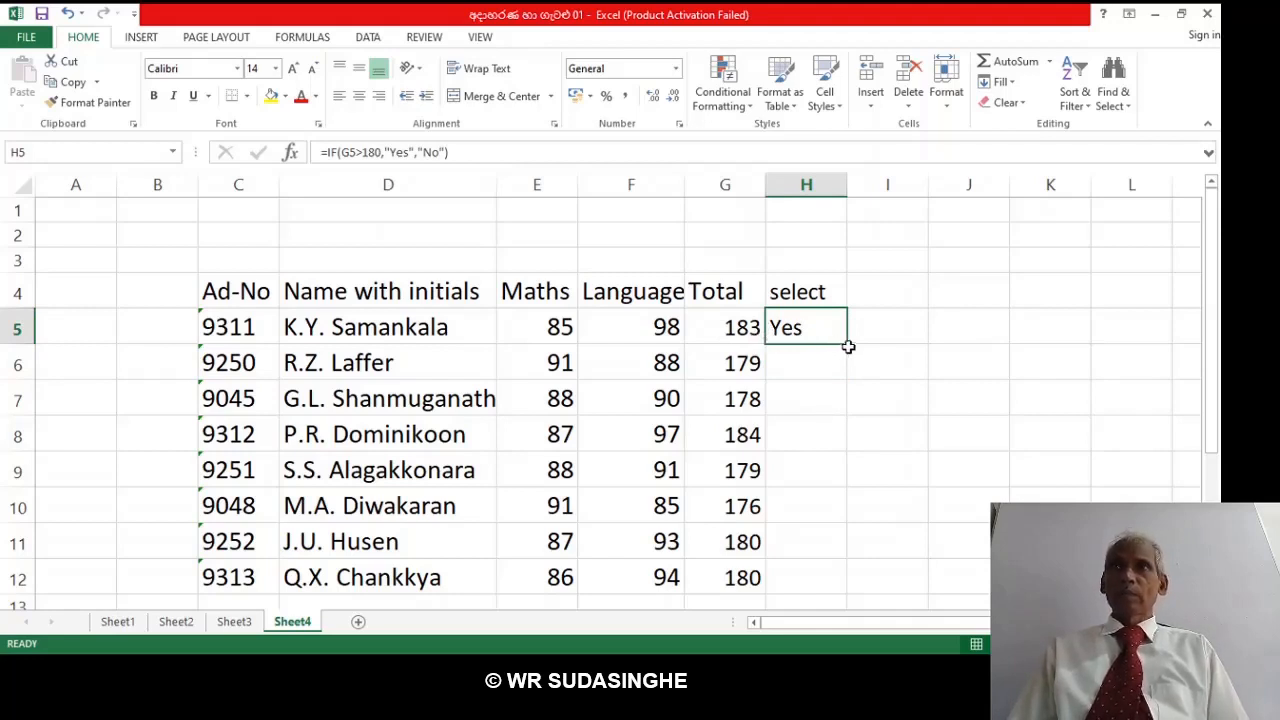
drag(846, 344, 832, 370)
click(815, 364)
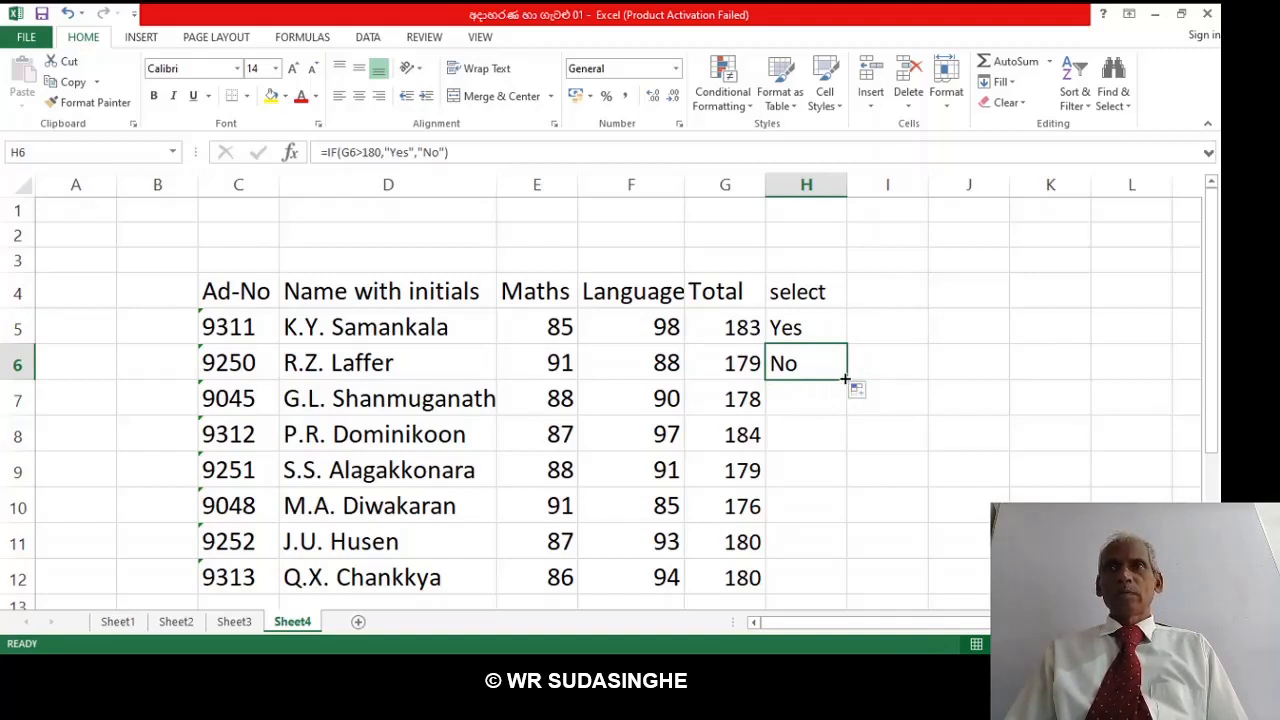
drag(847, 379, 830, 414)
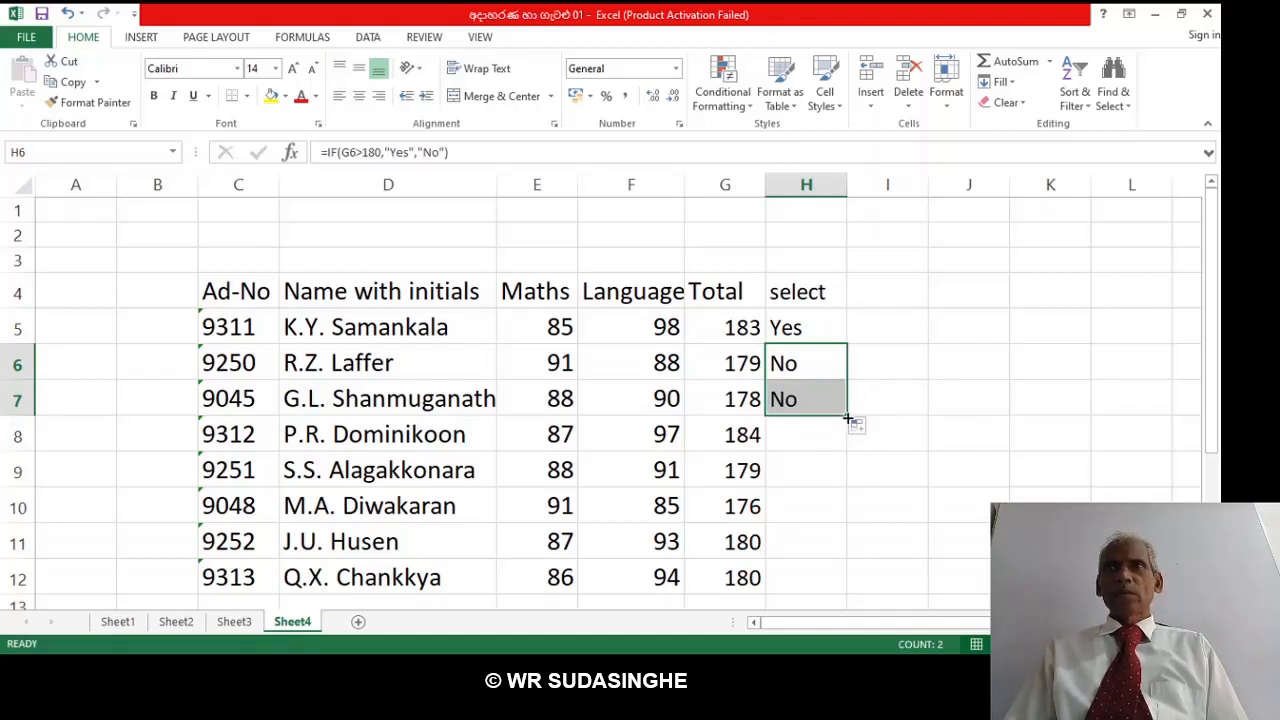
drag(847, 420, 834, 445)
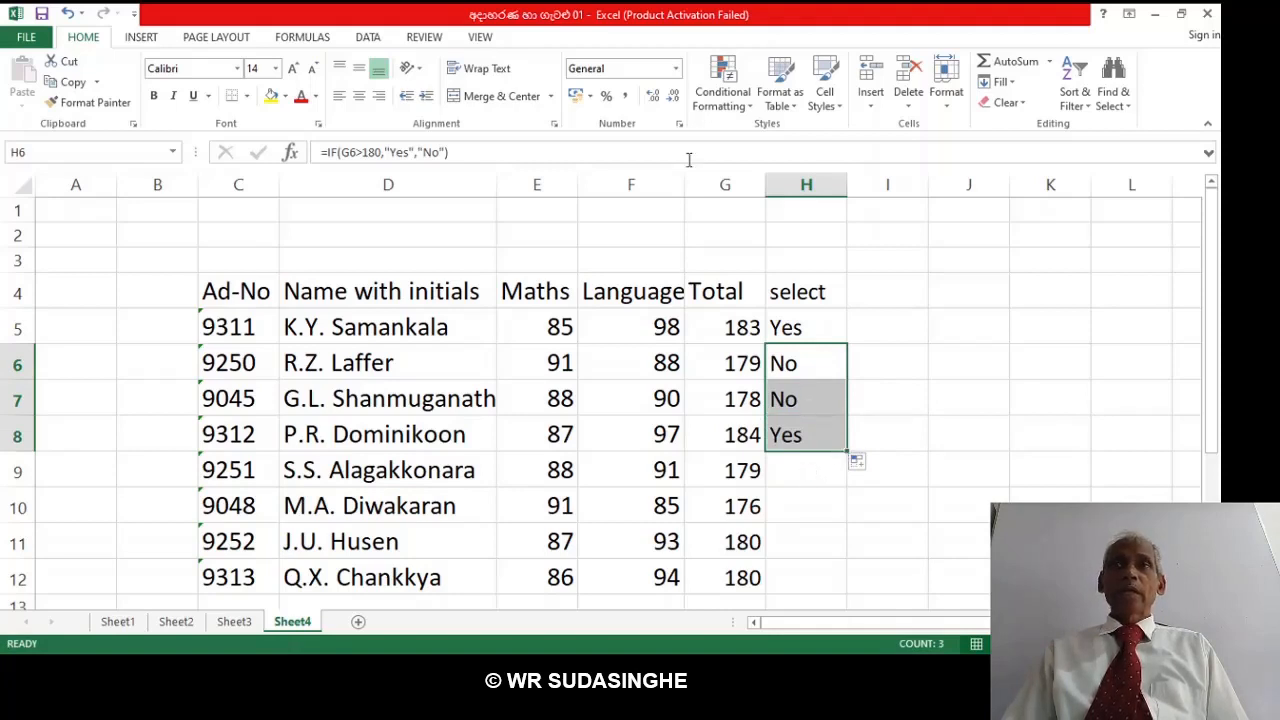
click(842, 472)
click(803, 441)
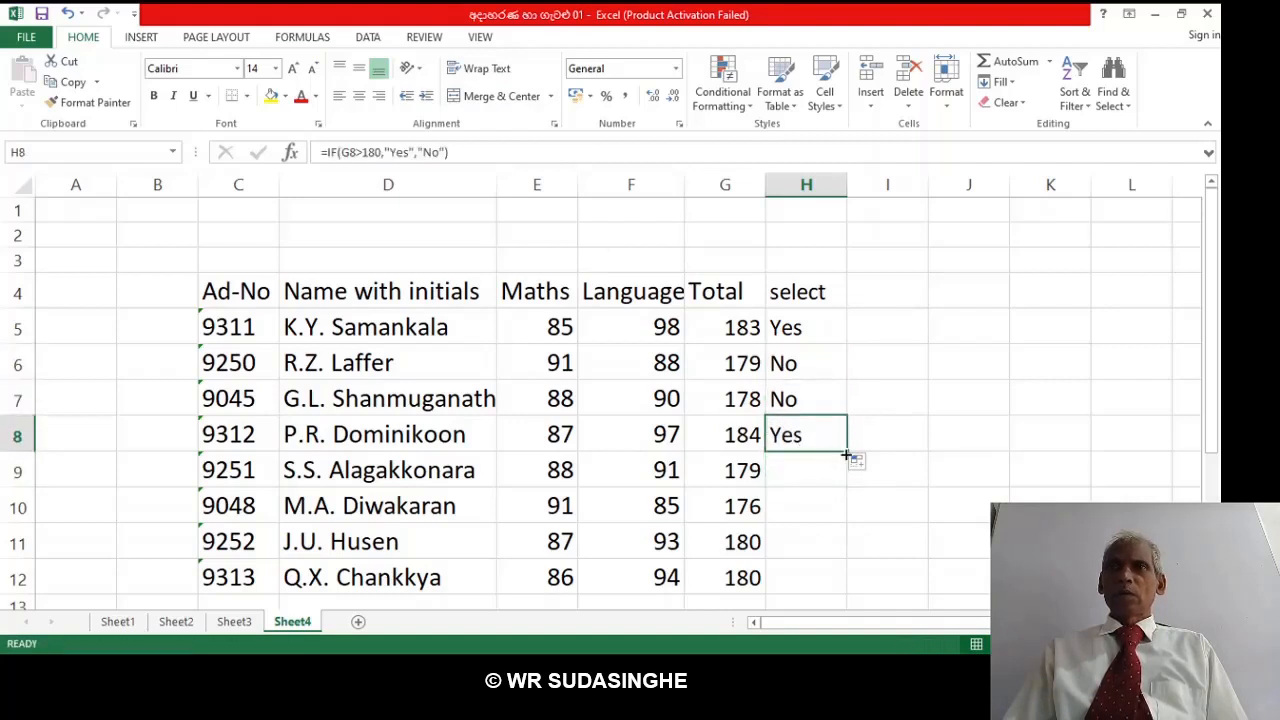
drag(848, 456, 815, 435)
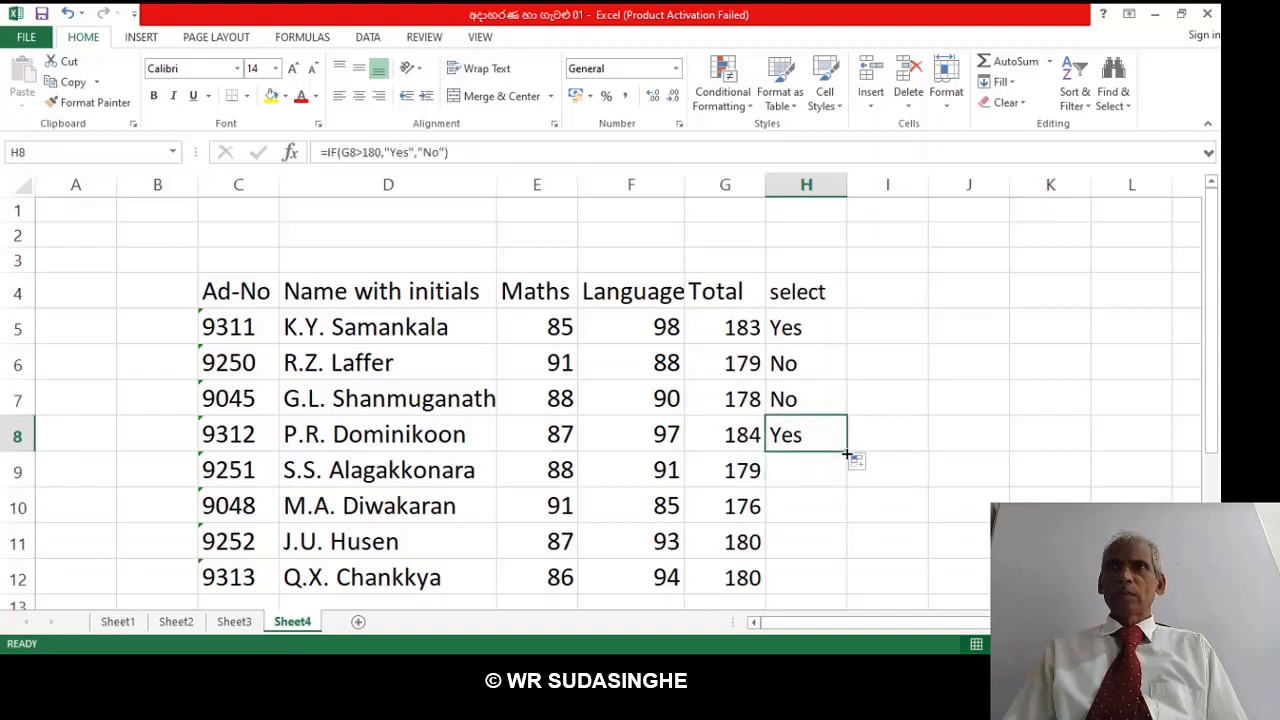
double_click(847, 452)
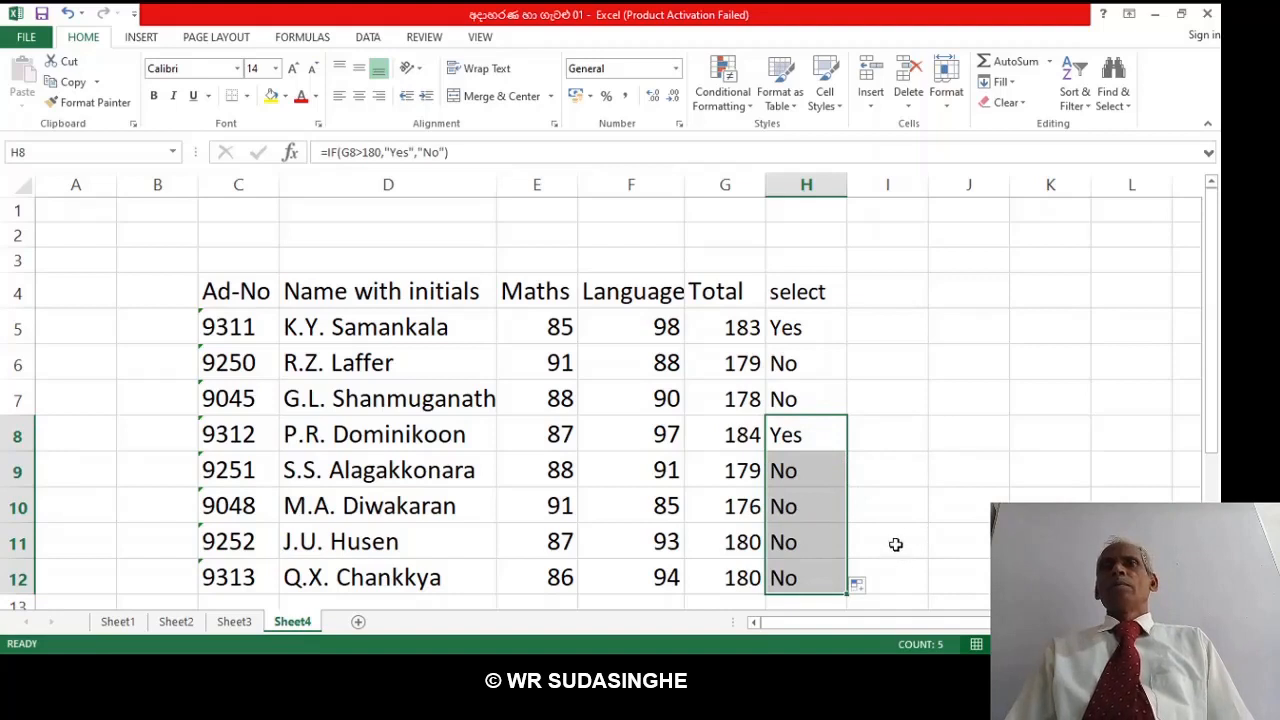
click(879, 472)
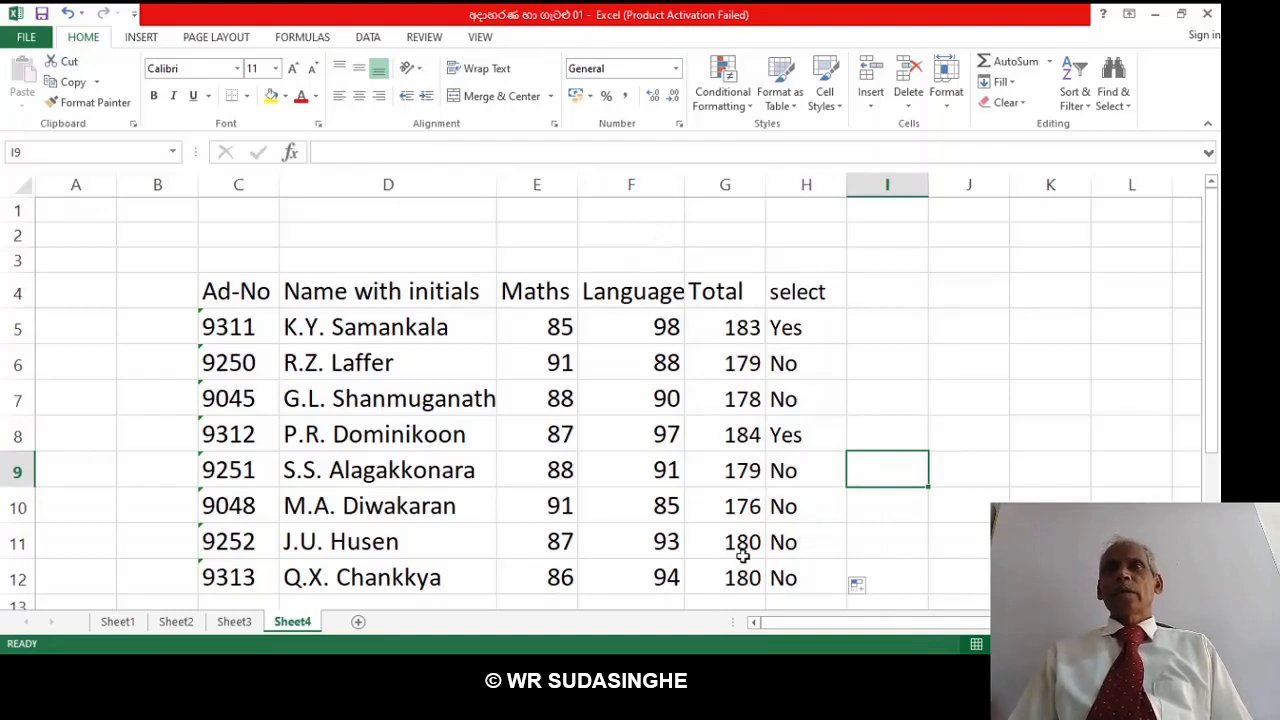
click(793, 541)
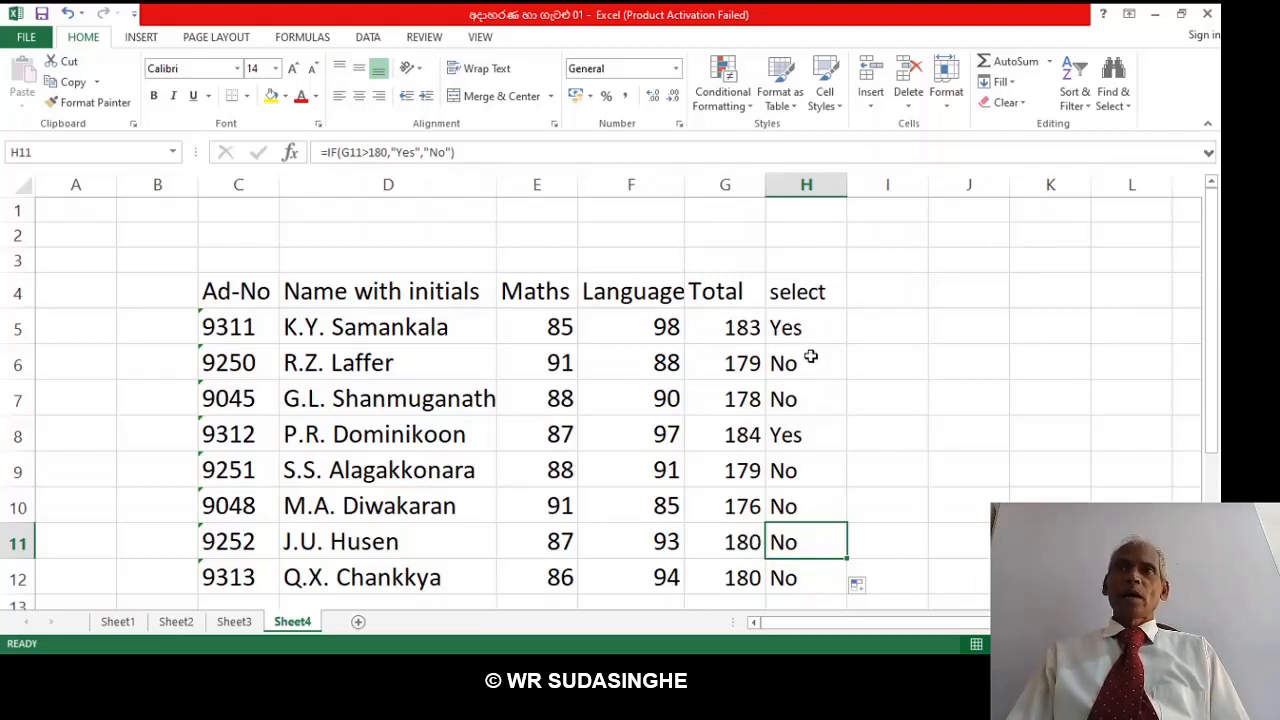
Clear the filled IF results from range H6:H12 in the select column.
drag(812, 363, 815, 452)
drag(811, 363, 820, 463)
drag(830, 366, 826, 420)
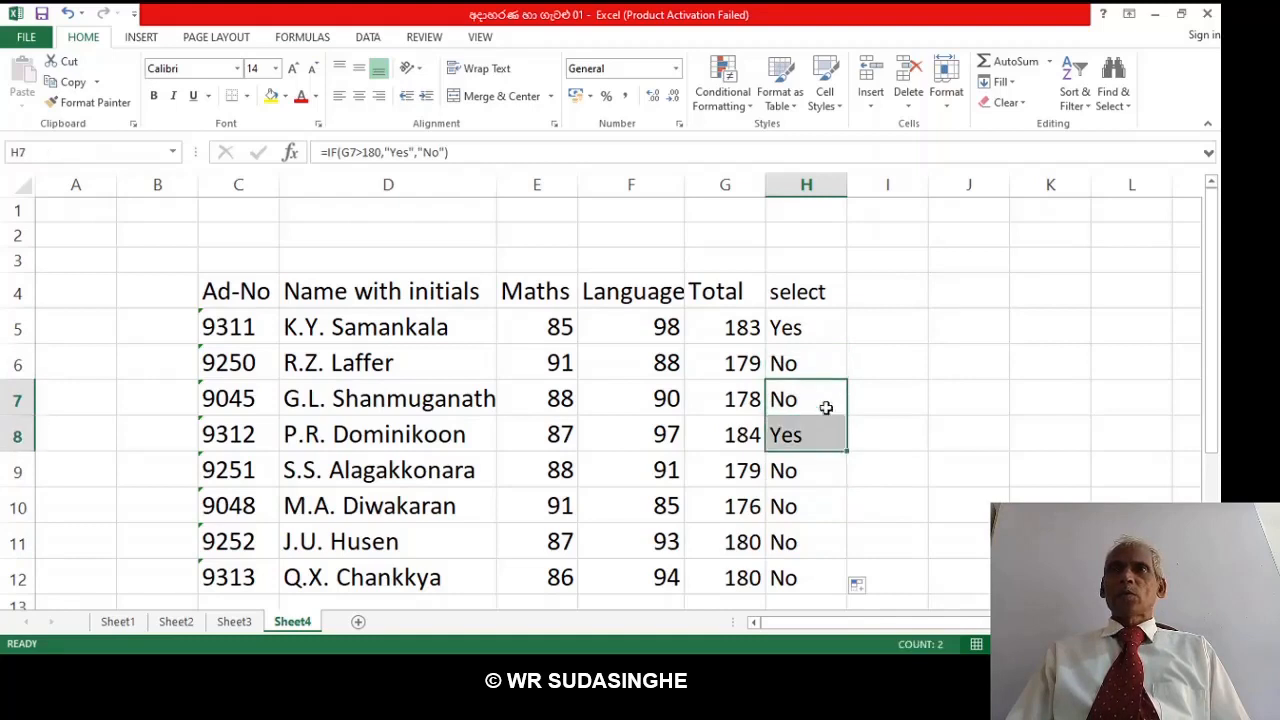
click(815, 366)
drag(817, 369, 851, 594)
key(Delete)
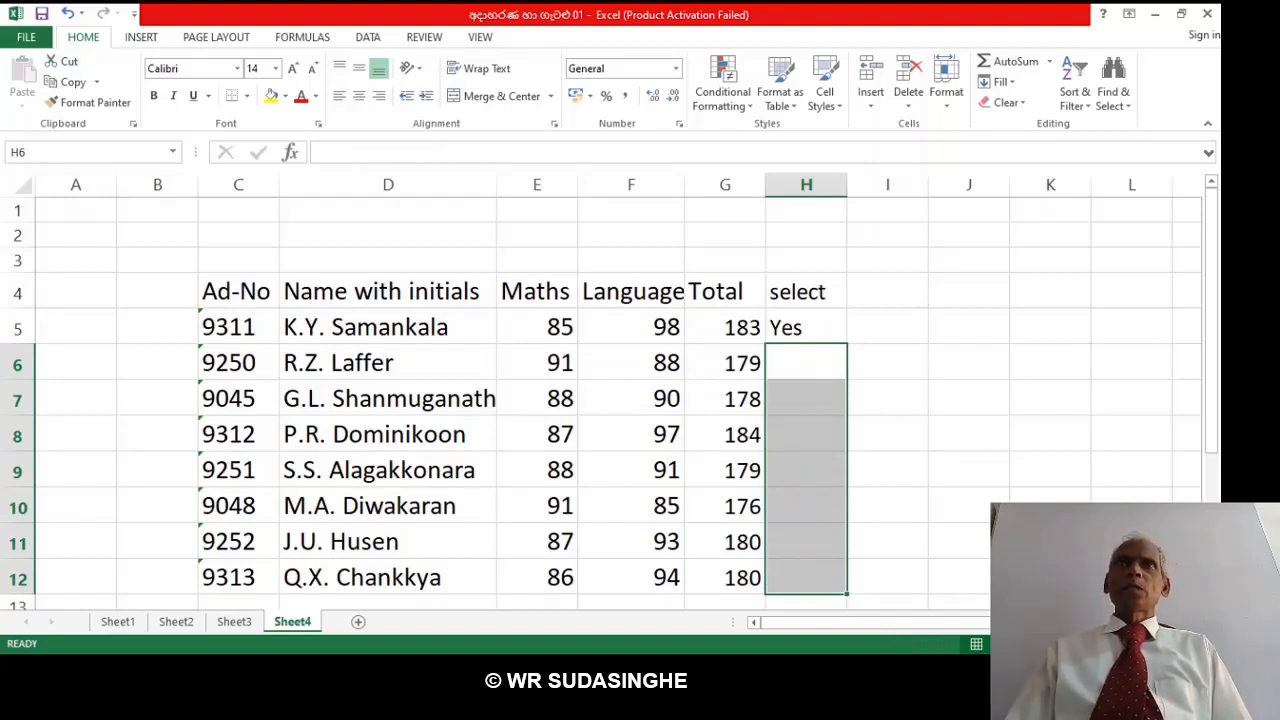
Change the condition in H5's IF formula to G5>=180 and fill the formula down the select column to H12.
click(785, 329)
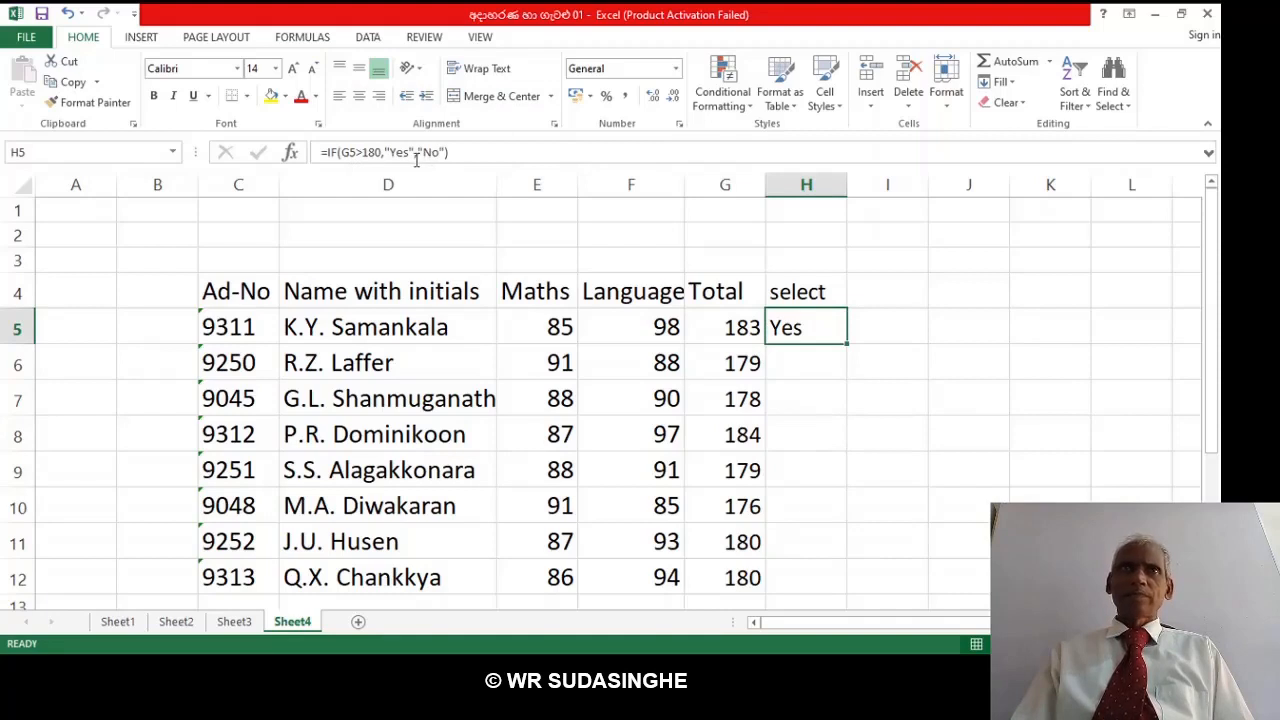
click(362, 152)
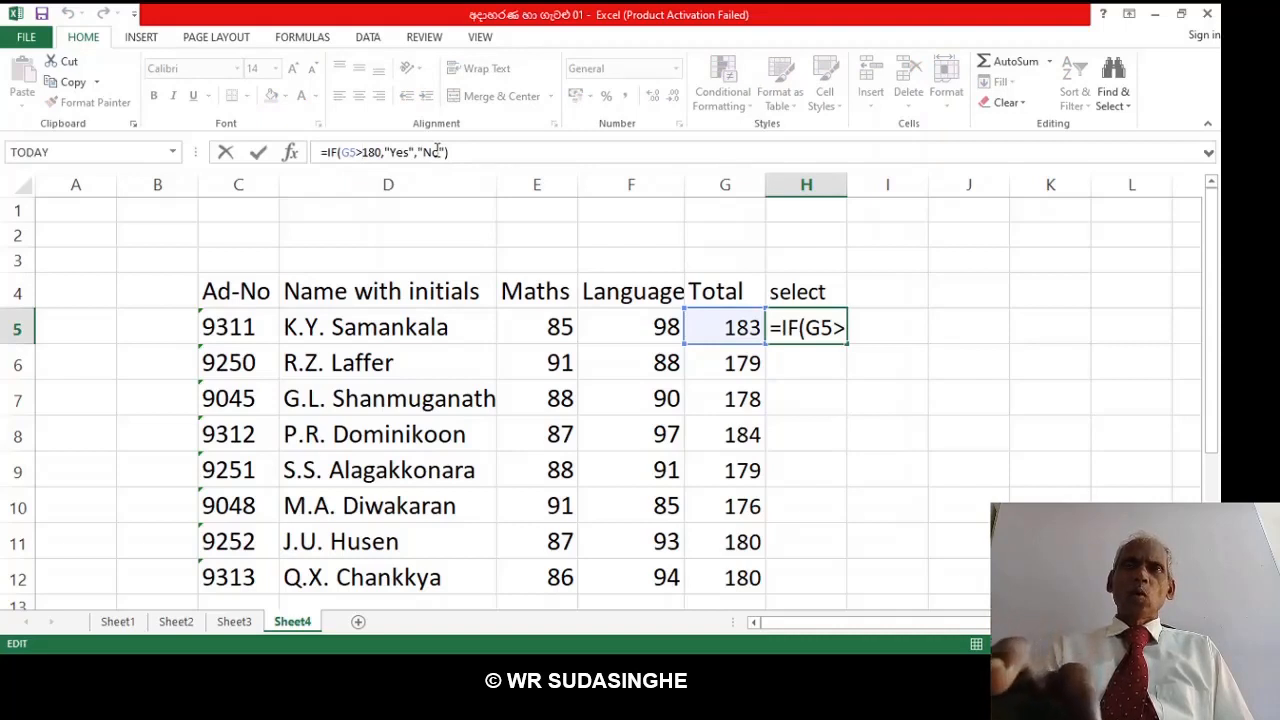
text(=)
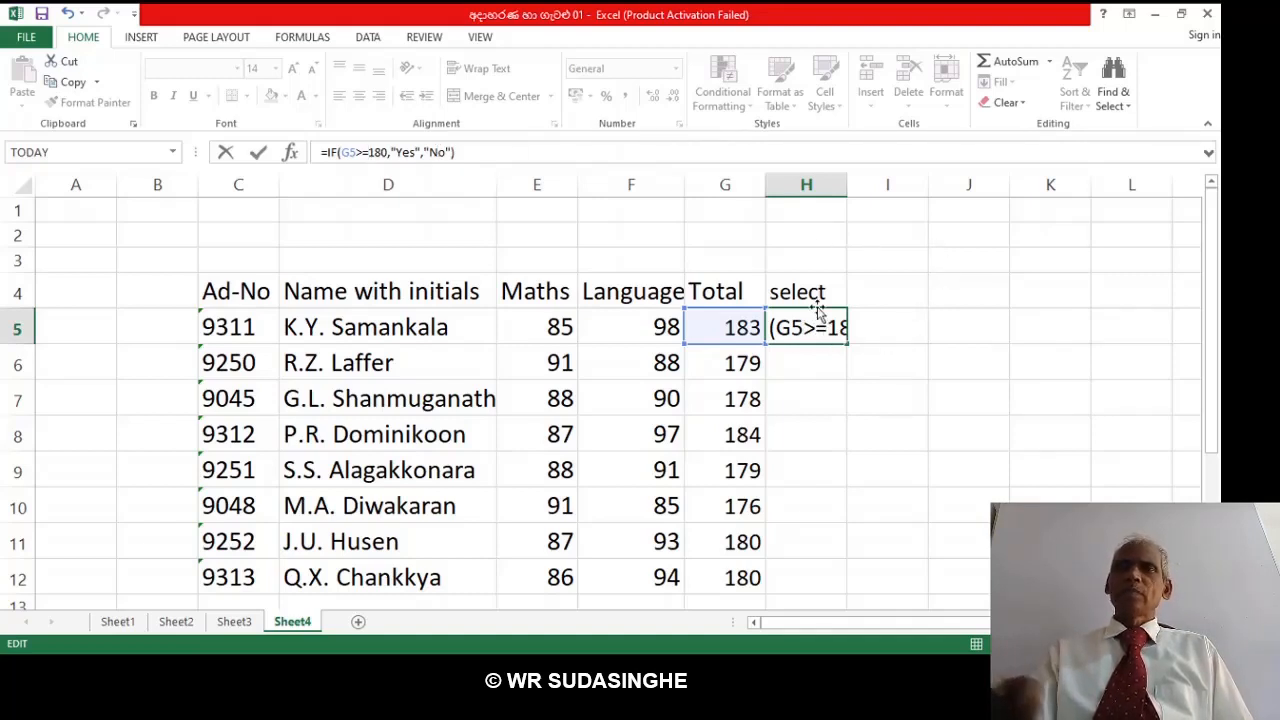
key(Return)
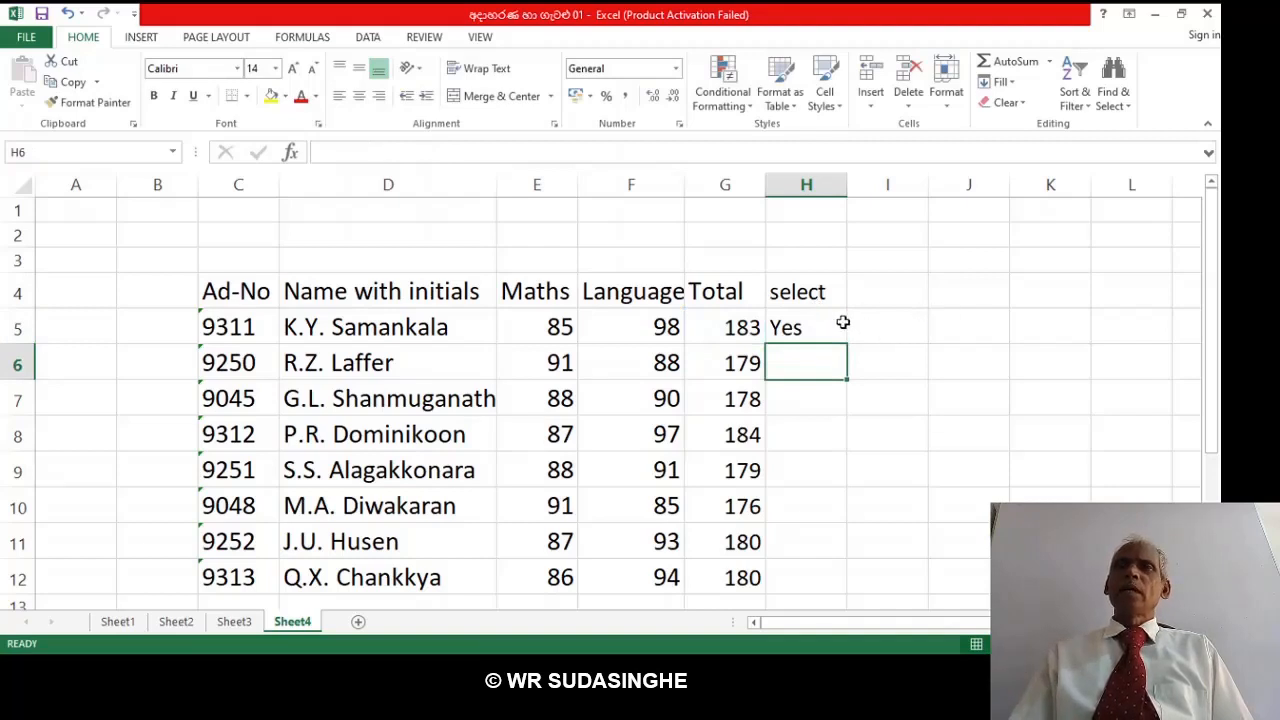
click(829, 327)
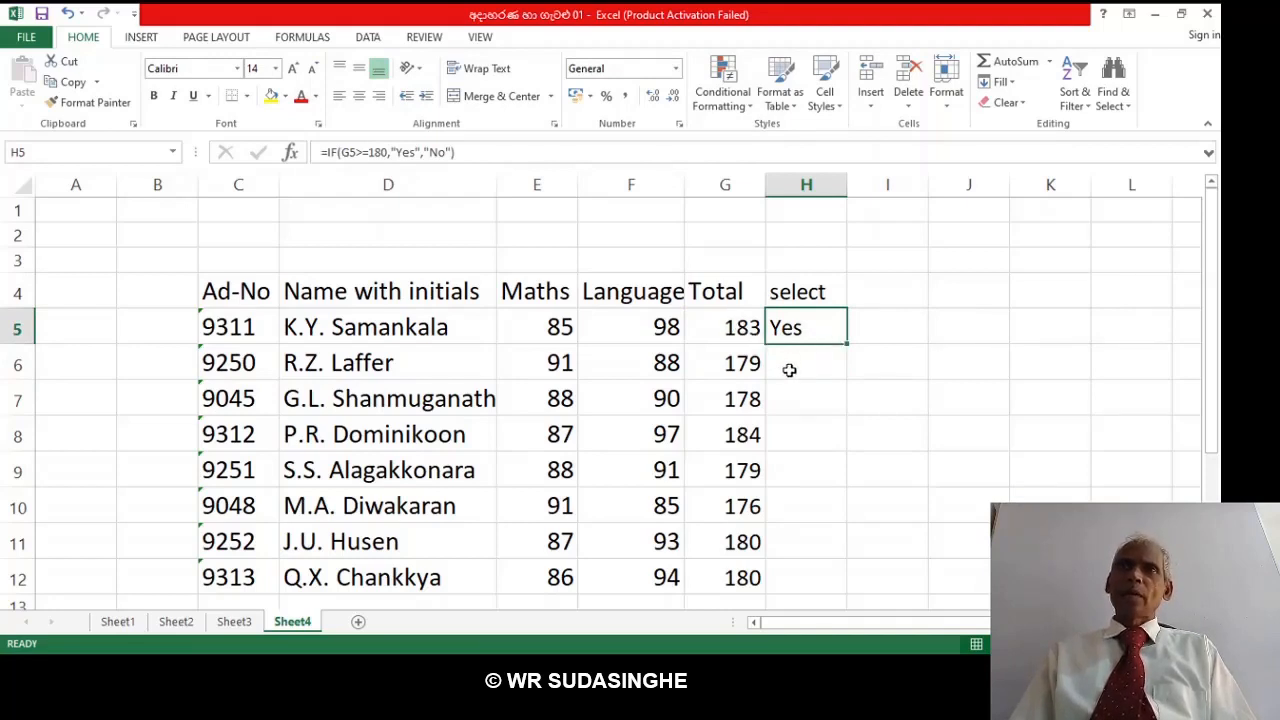
double_click(846, 345)
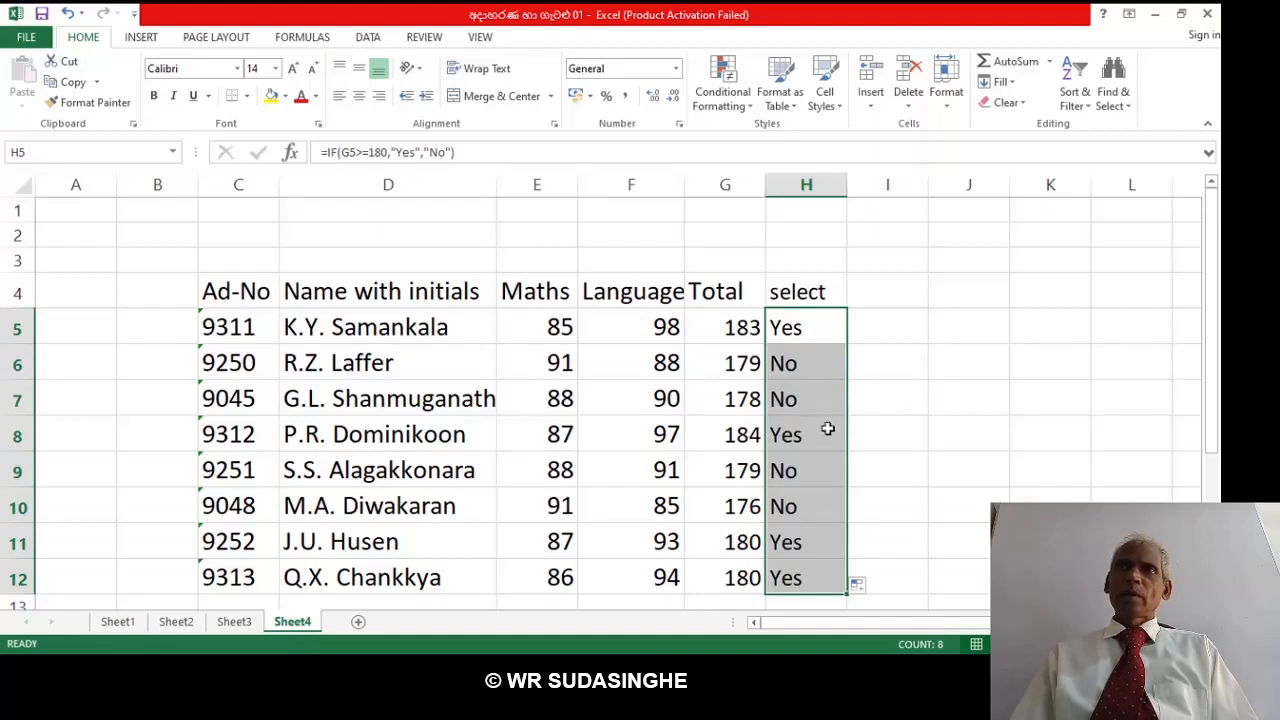
Check the IF formulas in the select column, including cells H5, H6, H7 and H11, against the totals.
click(808, 362)
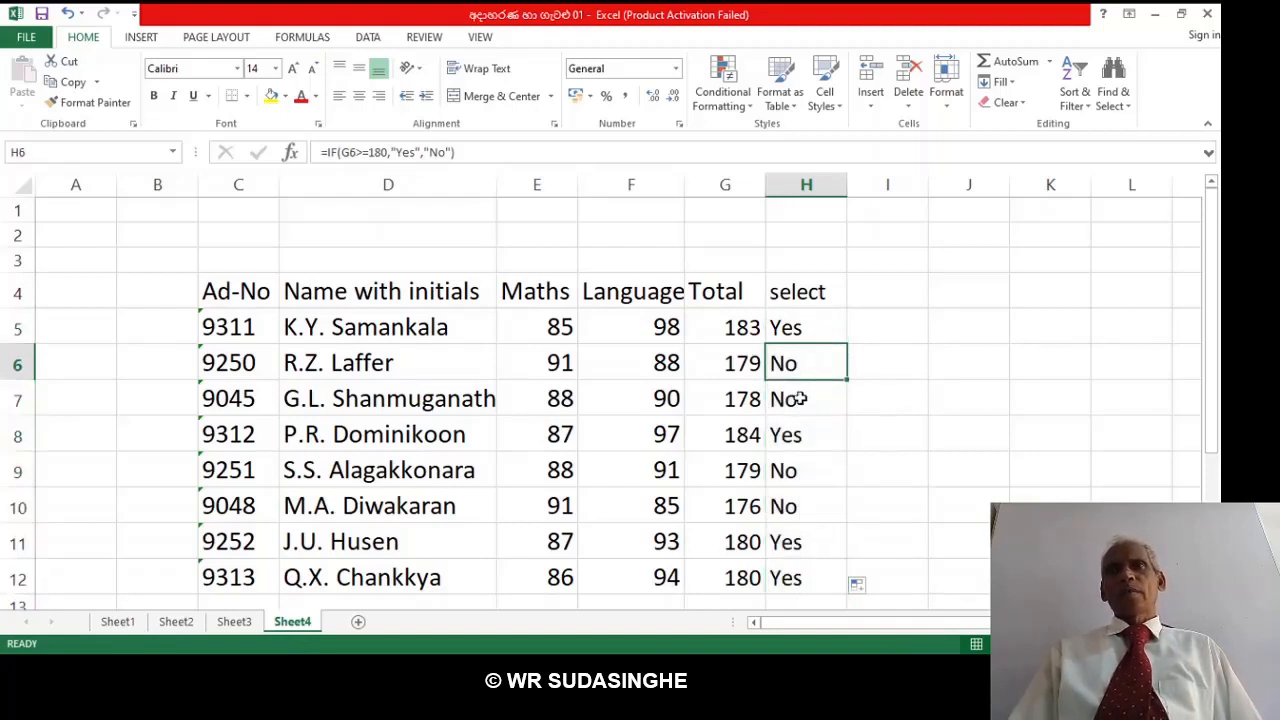
click(793, 400)
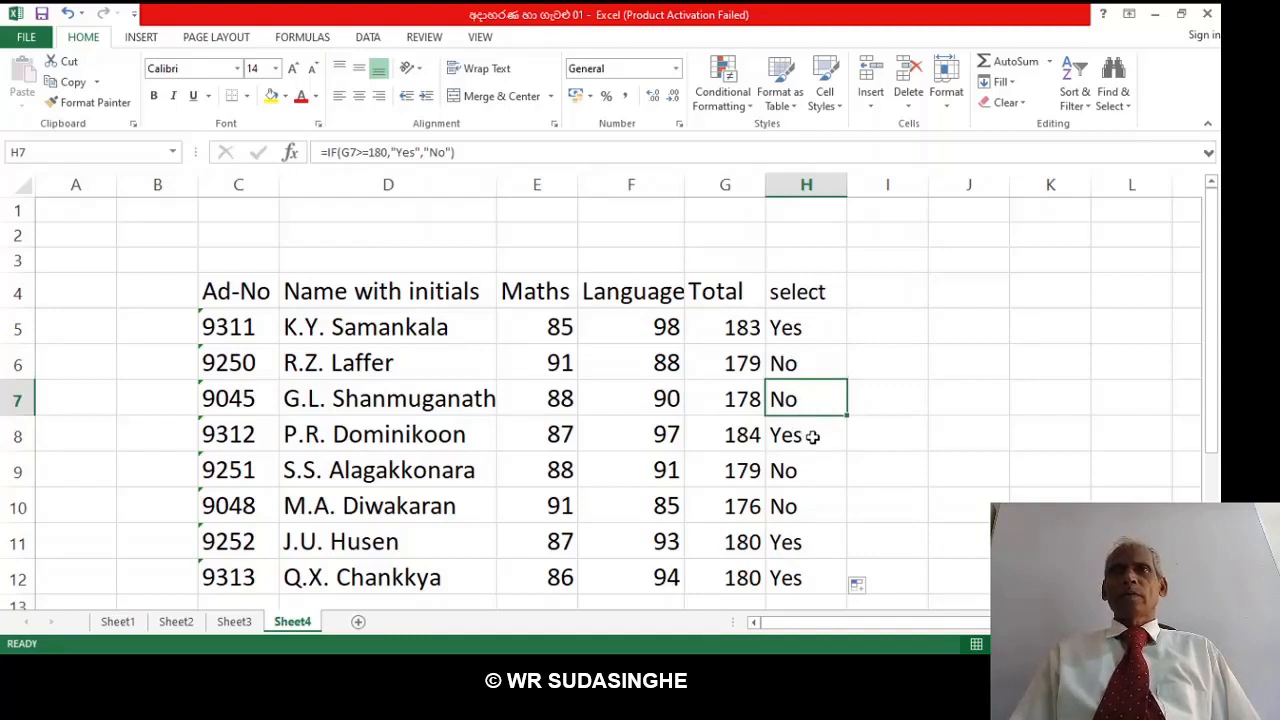
click(803, 543)
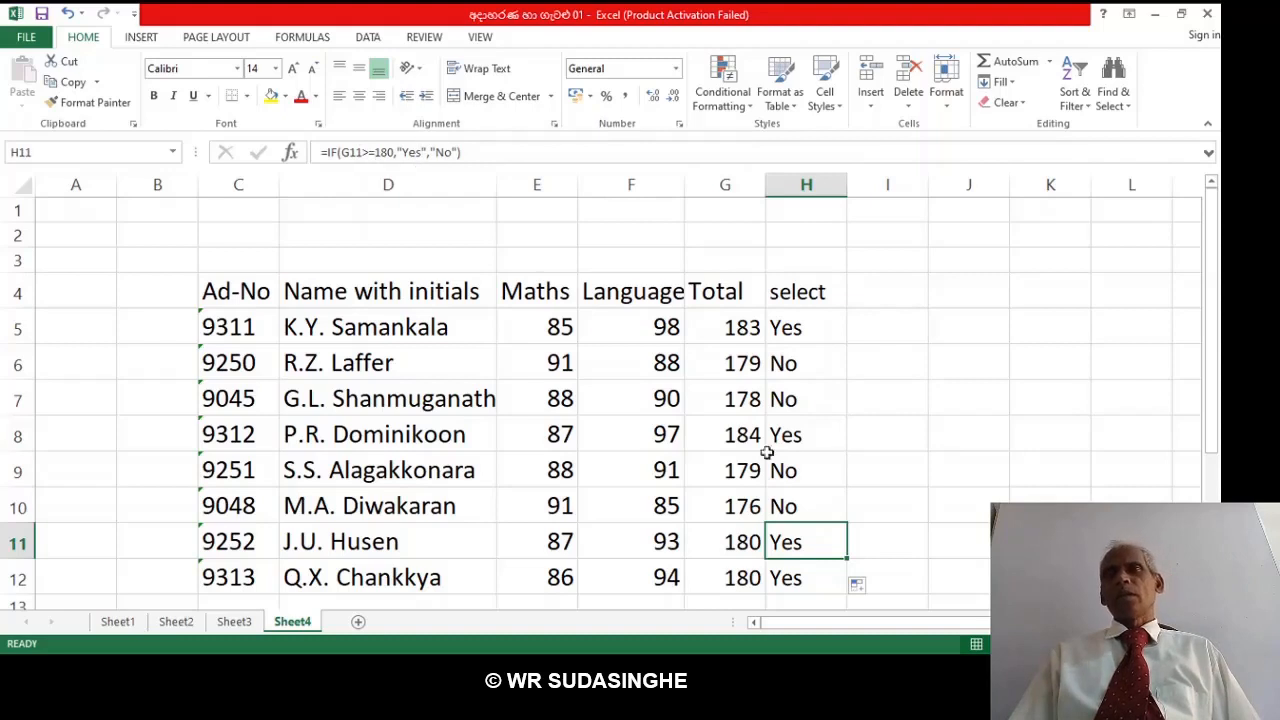
click(892, 329)
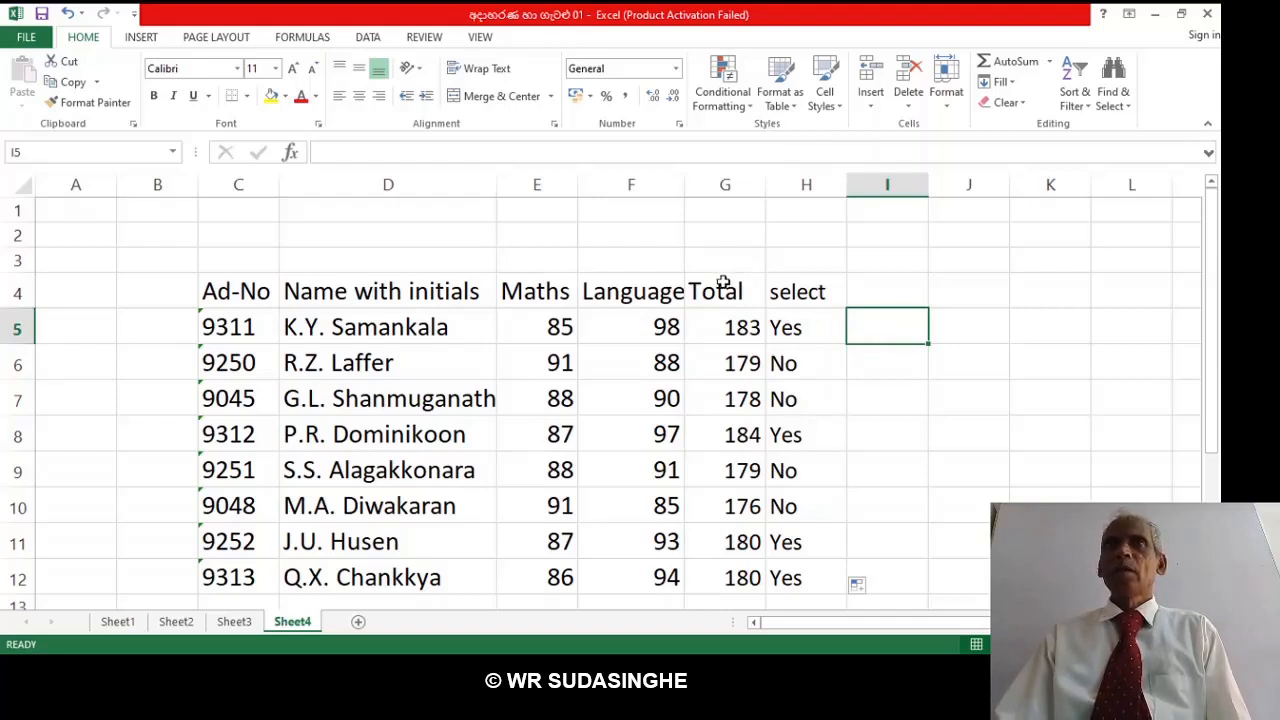
drag(712, 292, 788, 332)
click(792, 368)
drag(792, 387, 780, 437)
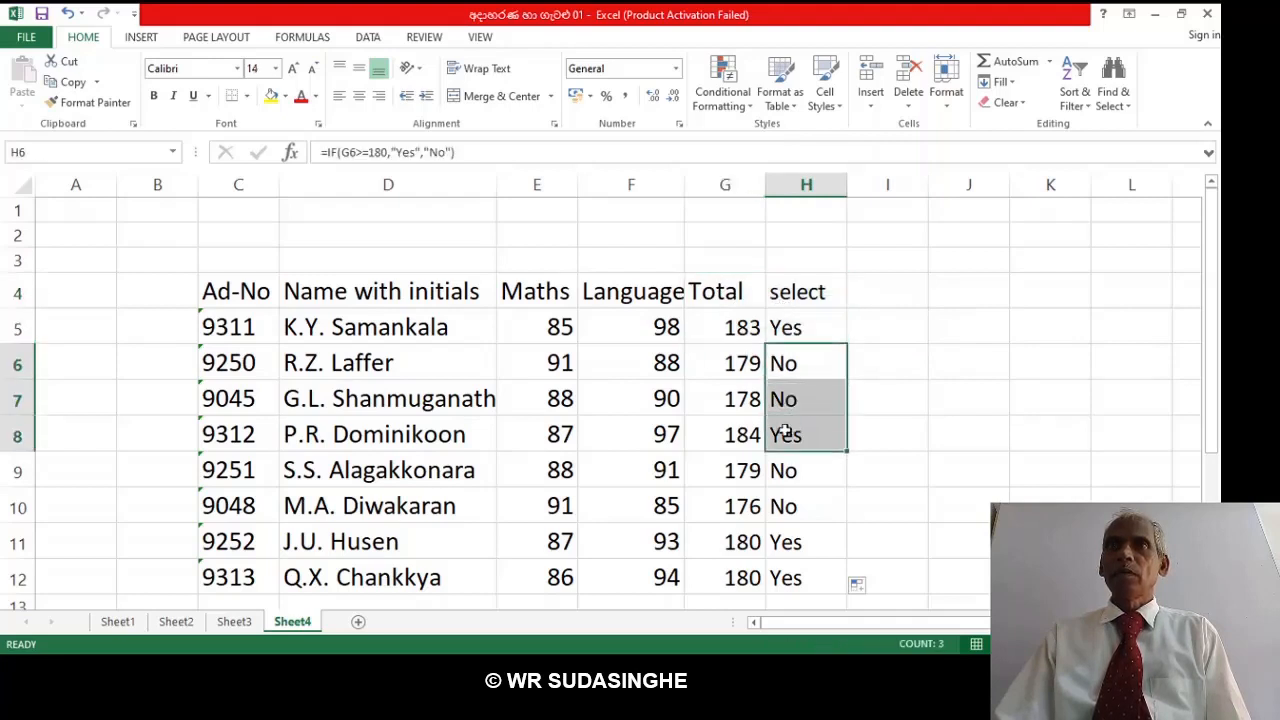
drag(700, 292, 779, 315)
double_click(779, 315)
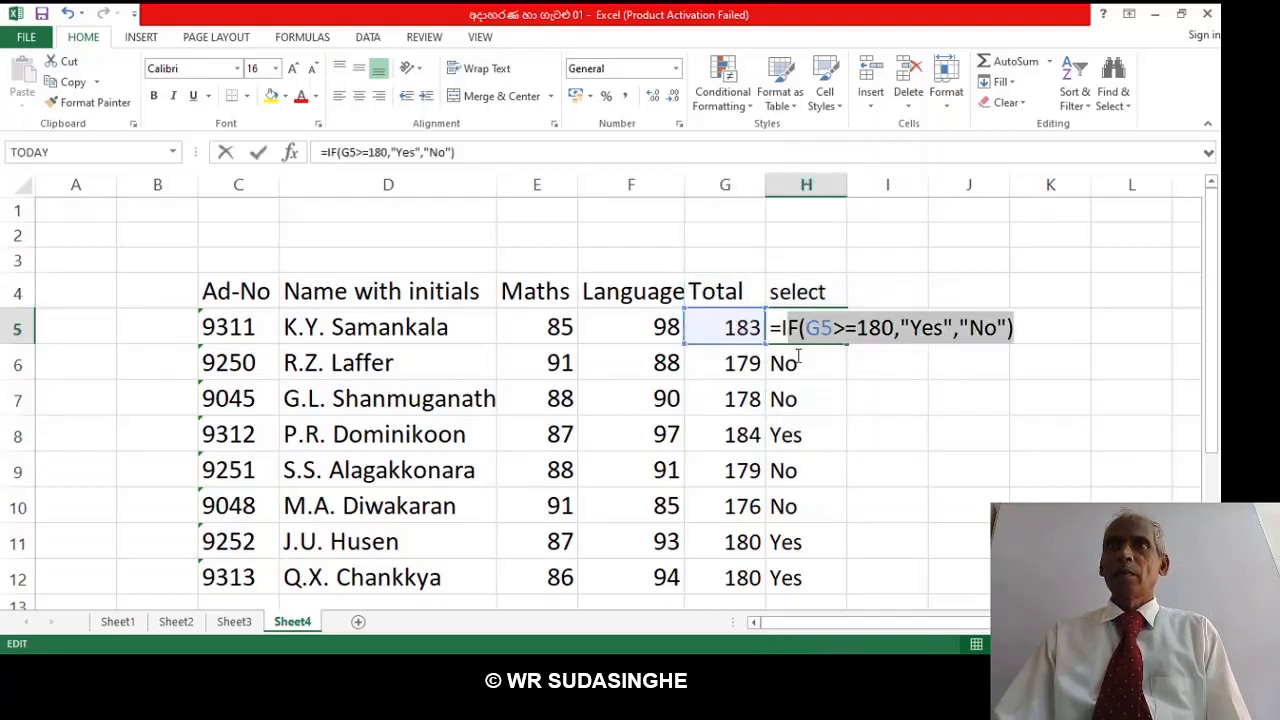
key(Escape)
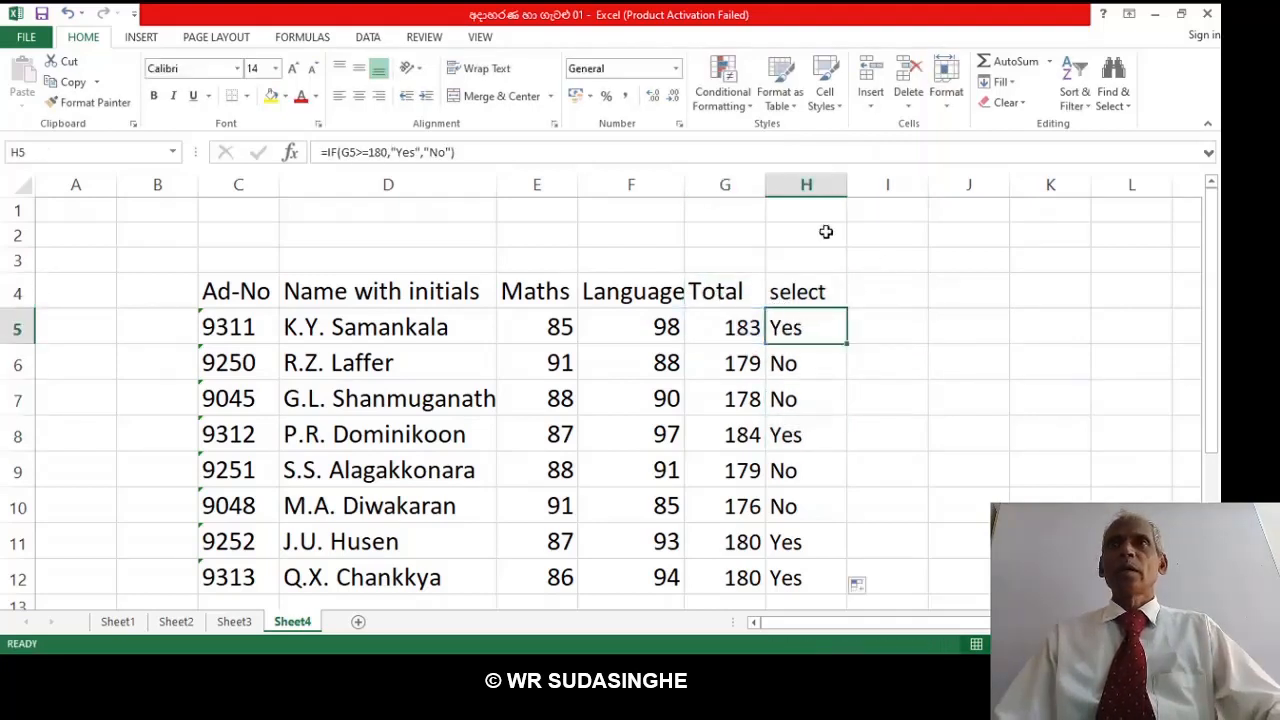
Clear the contents of the Total and select columns, G and H.
click(758, 187)
drag(760, 187, 777, 189)
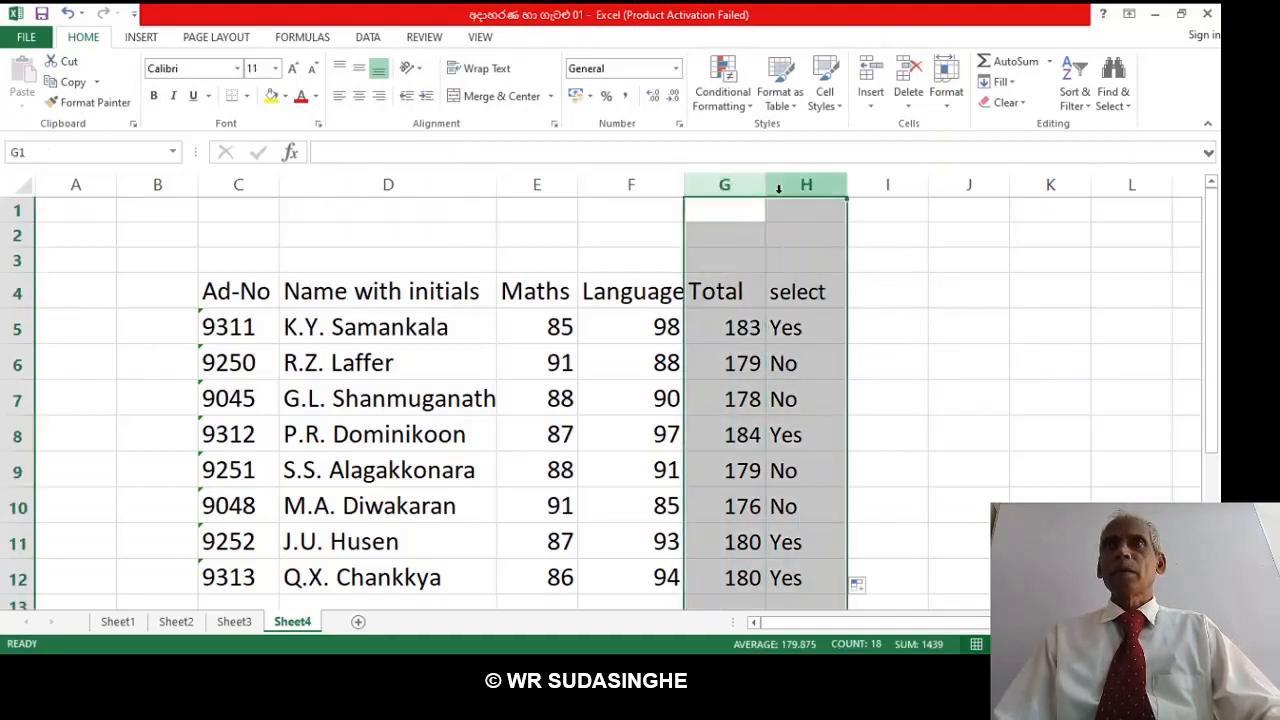
key(Delete)
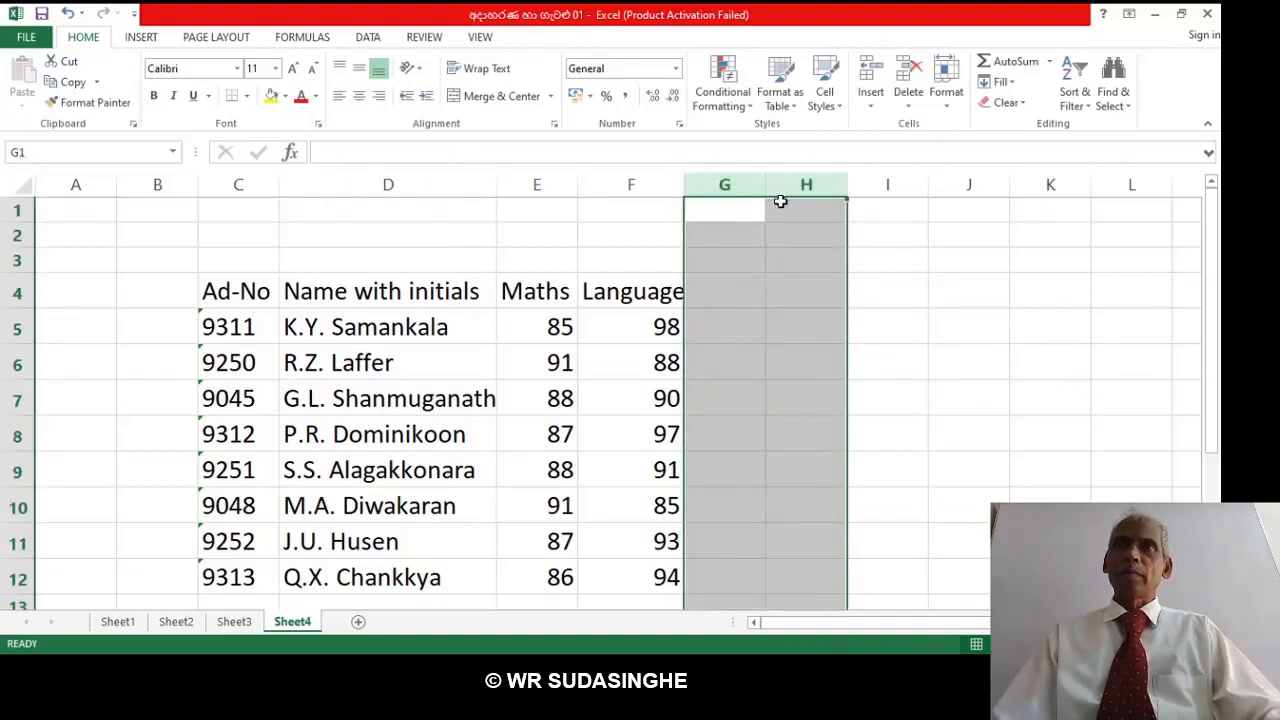
click(1000, 335)
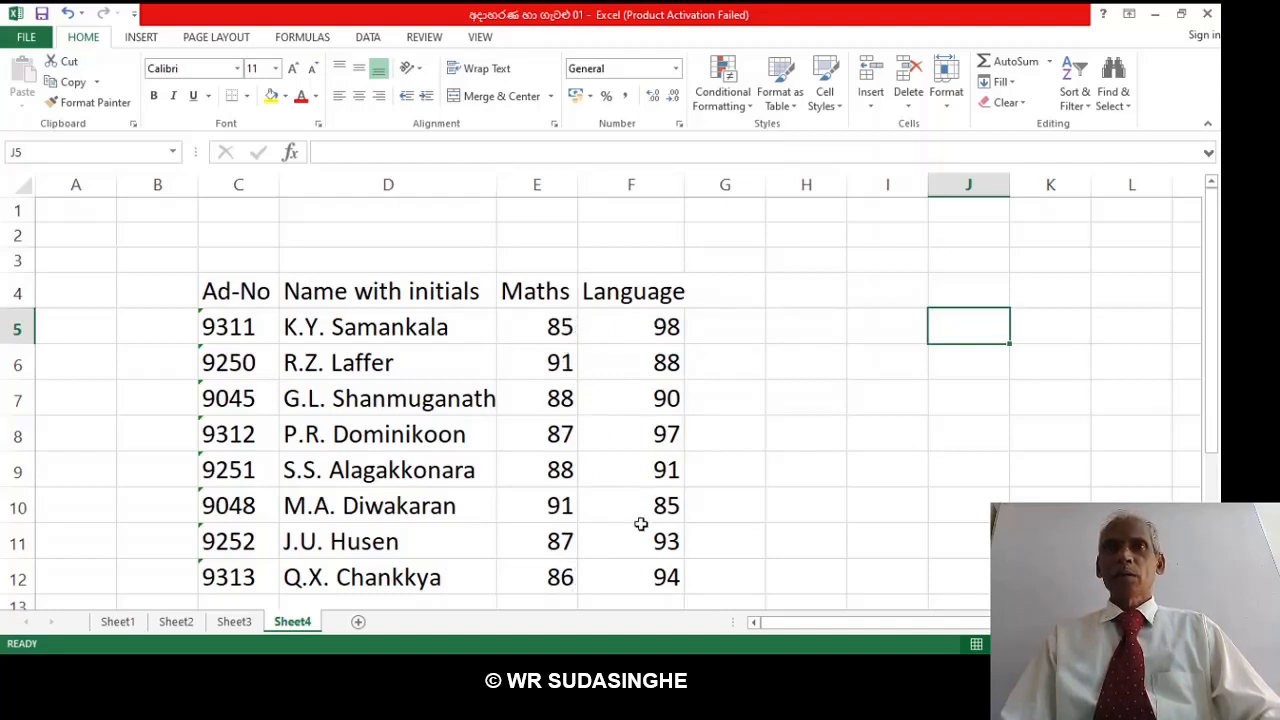
Insert an empty column between the Maths and Language columns.
click(640, 177)
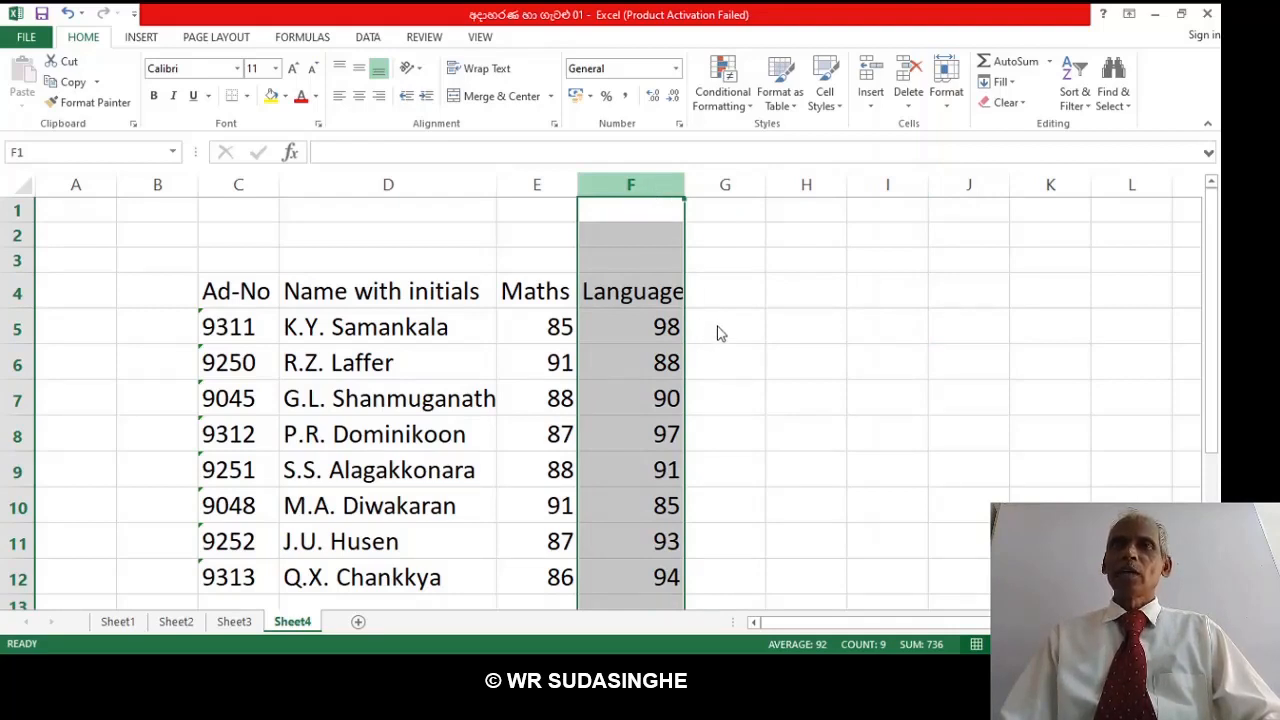
key(ctrl+shift+plus)
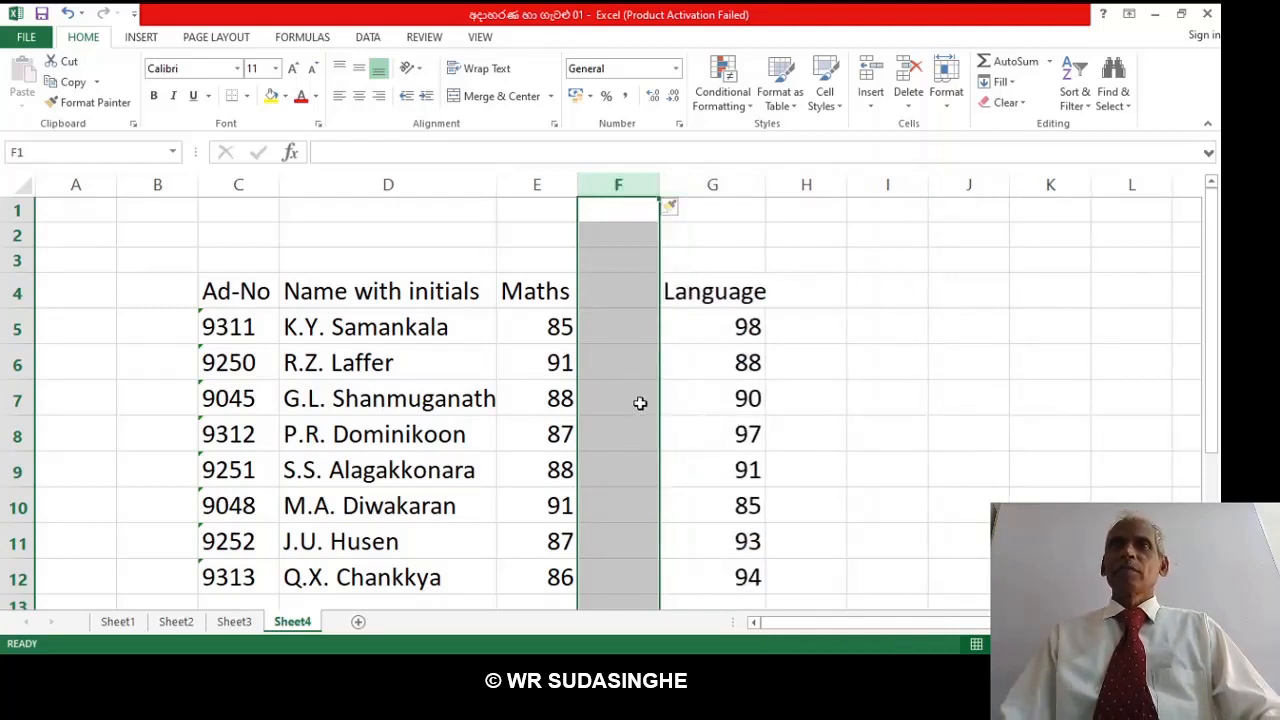
click(634, 335)
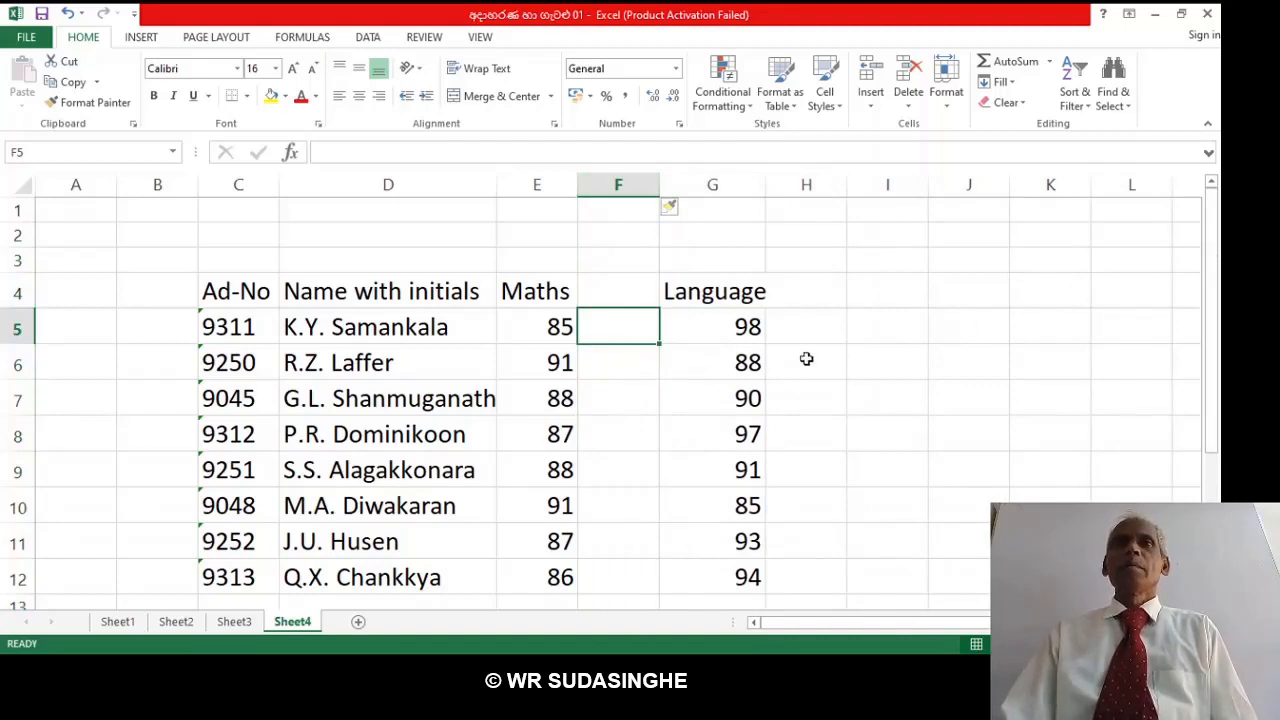
Change the Maths marks to 39 in E7, 66 in E10, 55 in E8 and 31 in E12.
click(565, 400)
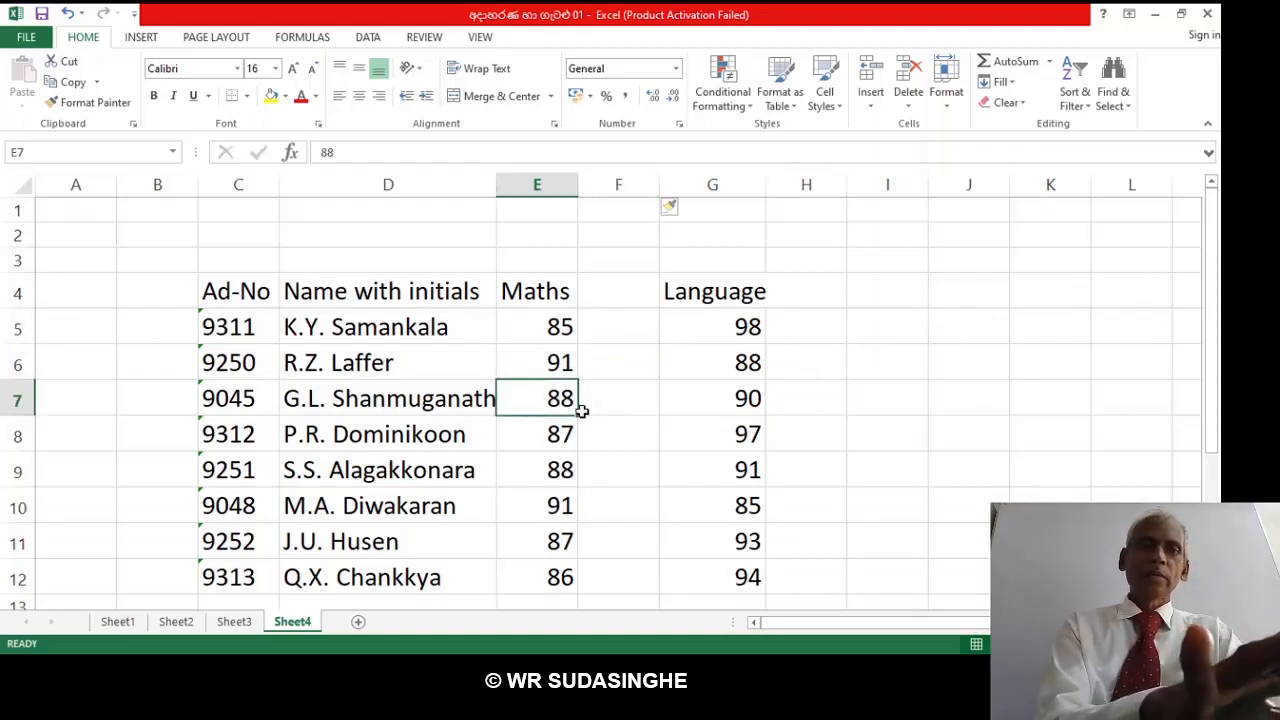
text(39)
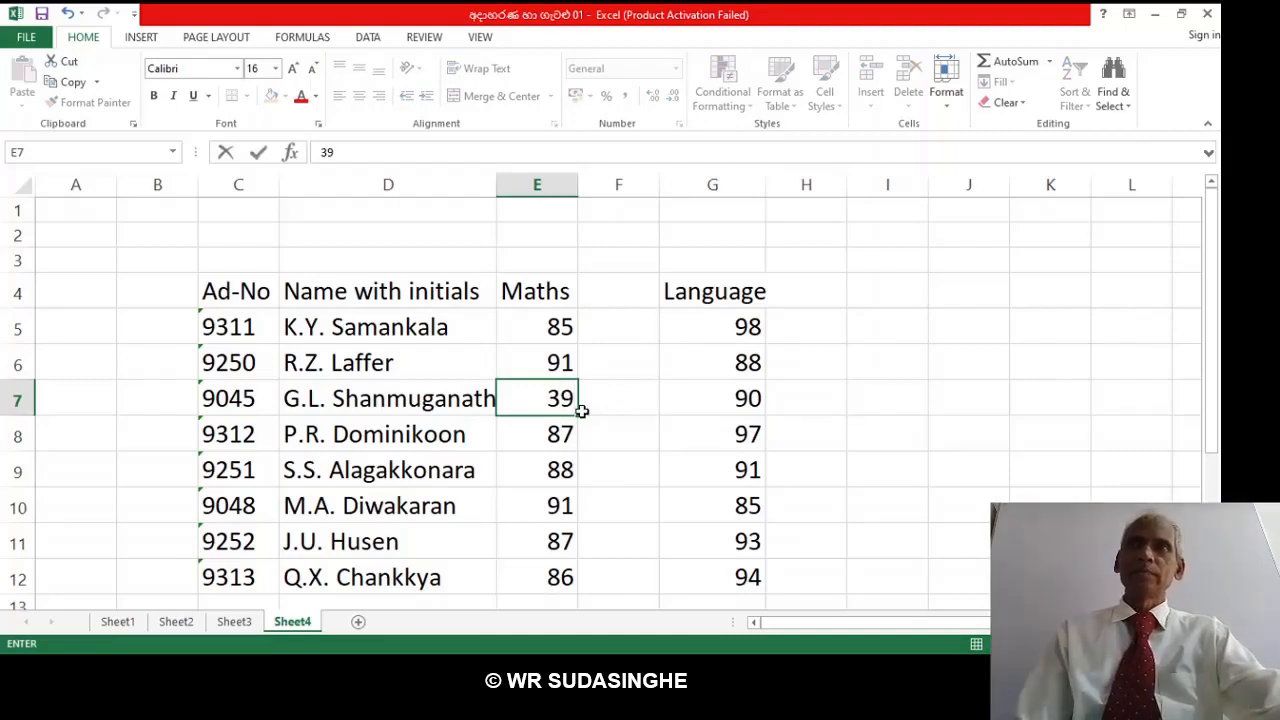
click(562, 507)
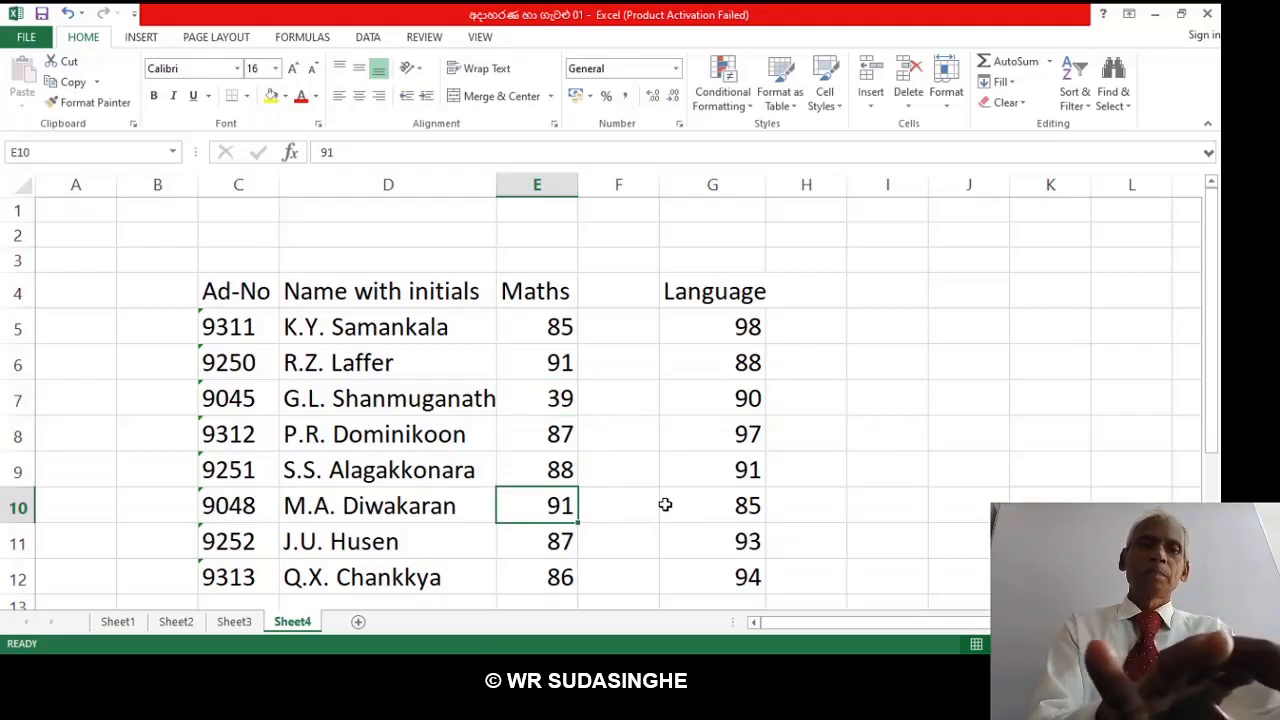
text(66)
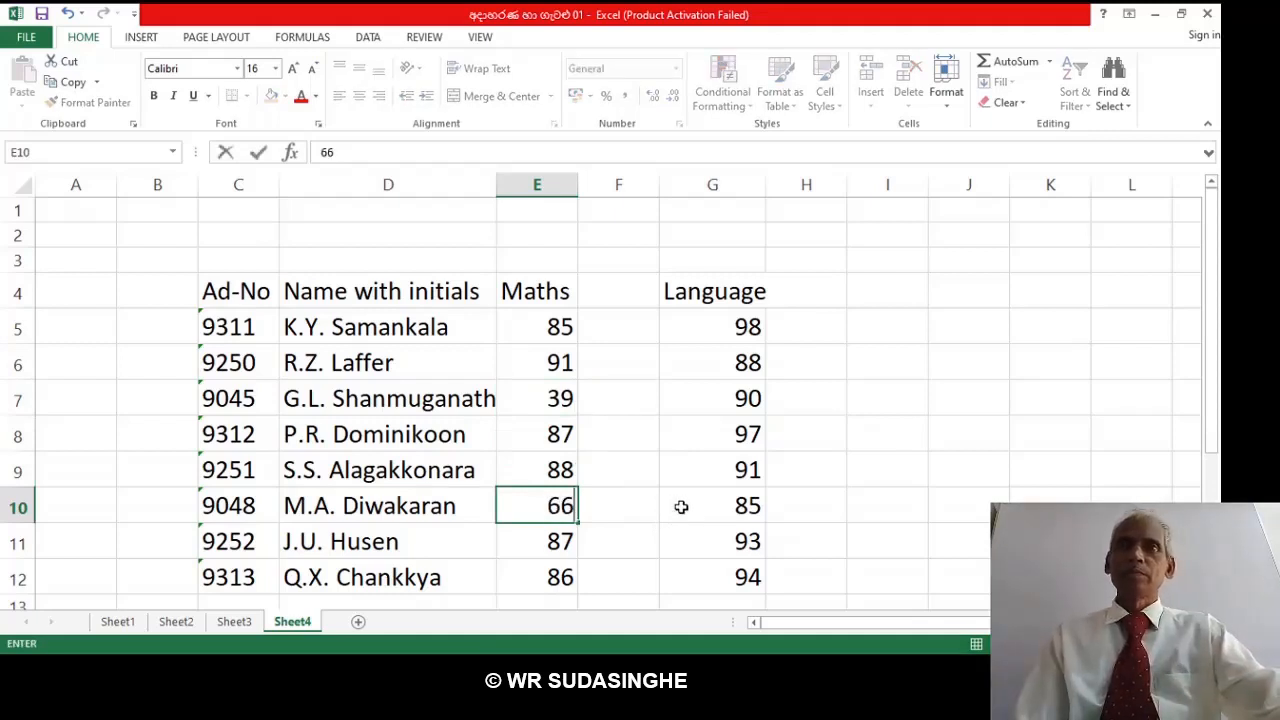
click(541, 431)
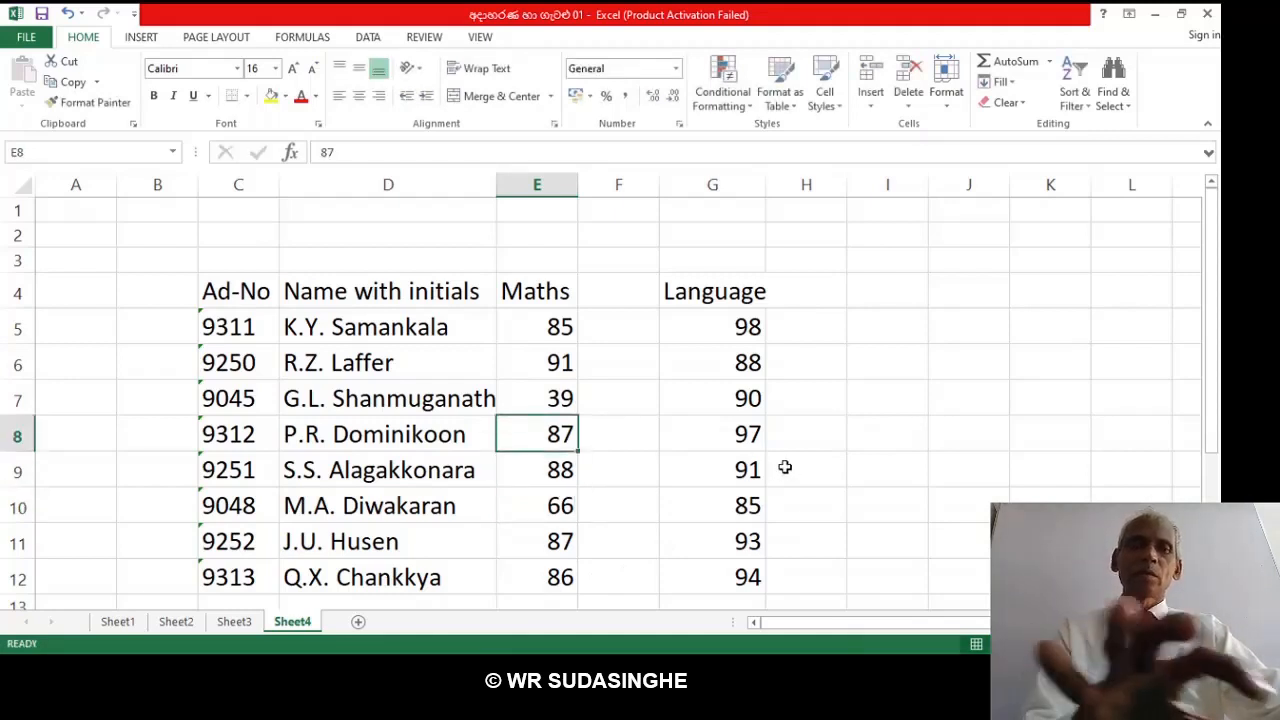
text(55)
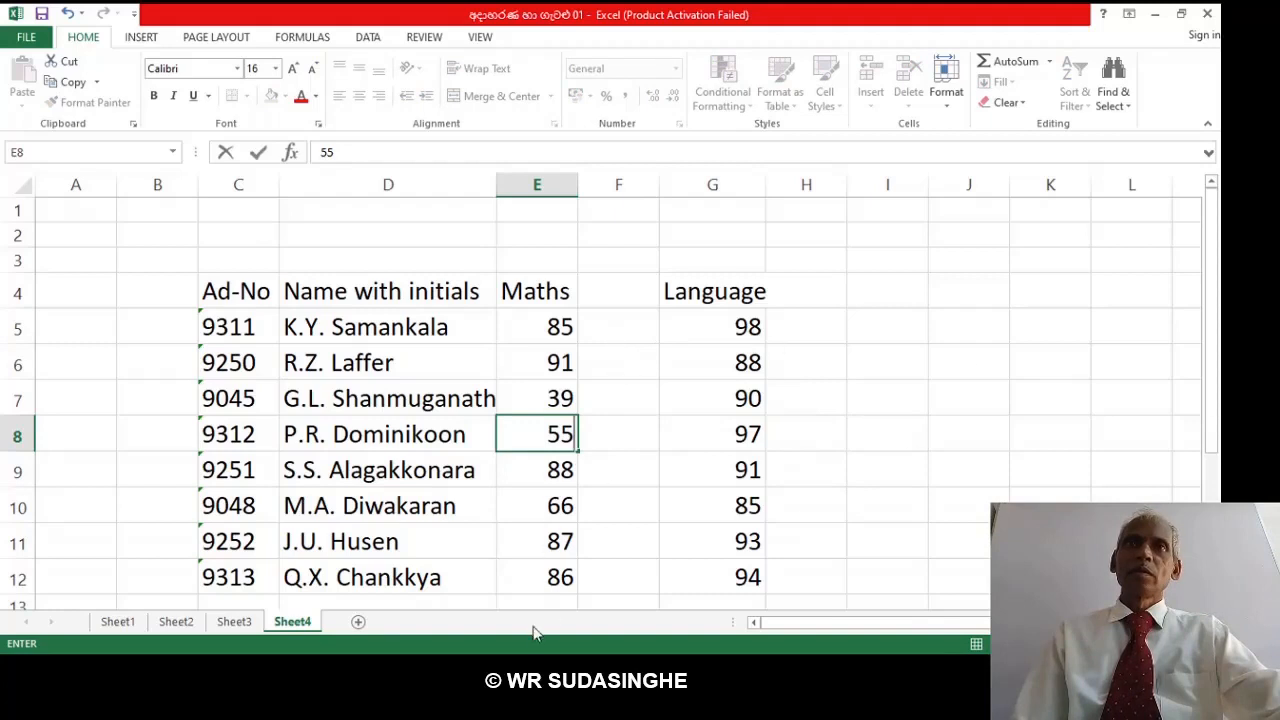
click(555, 594)
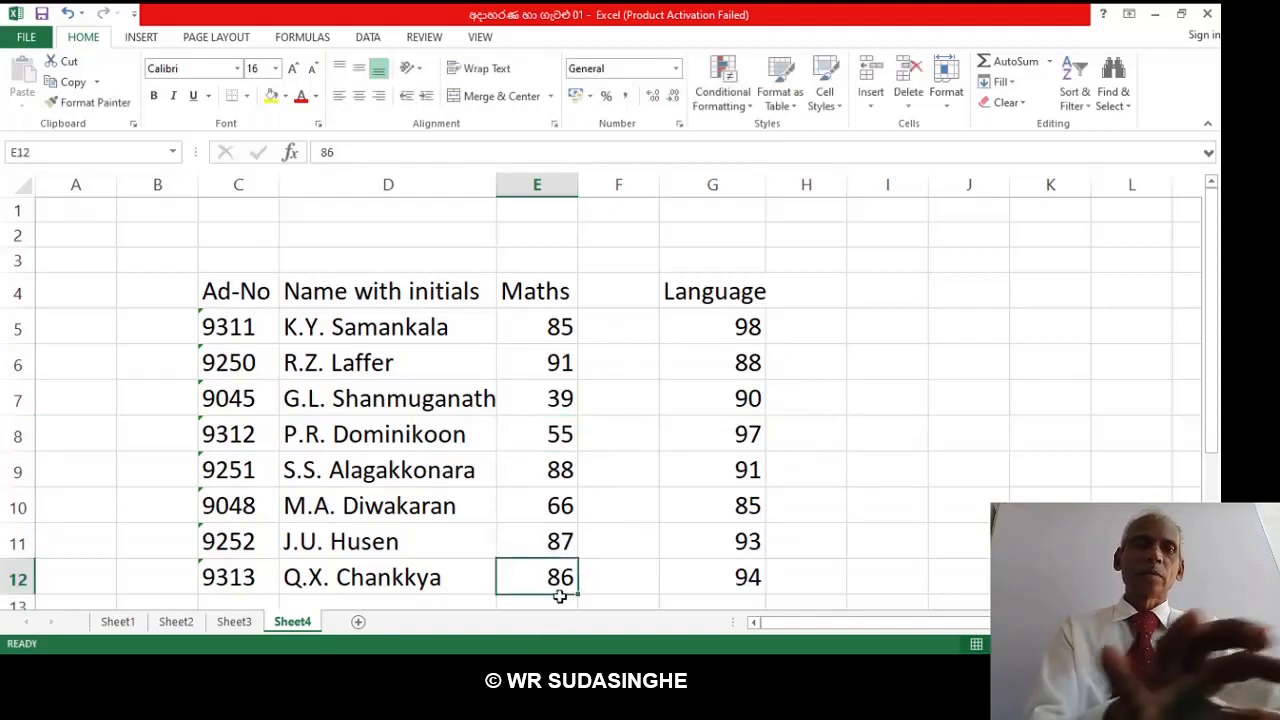
text(31)
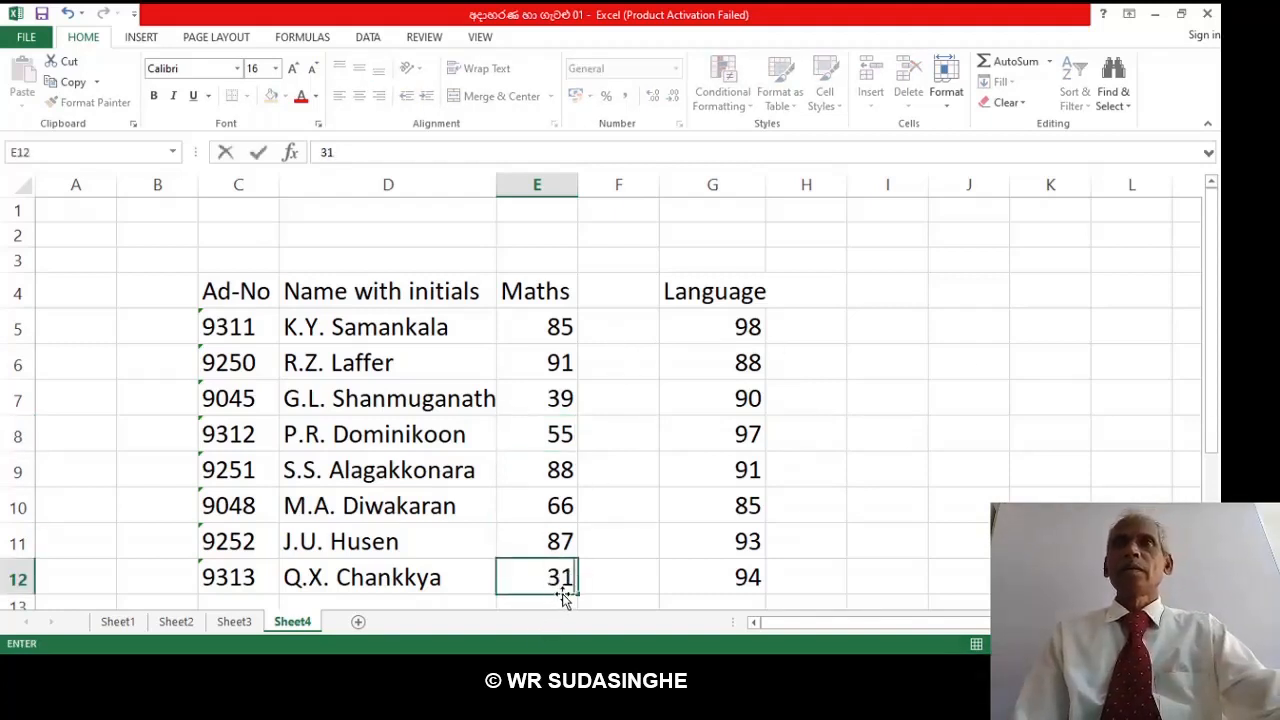
click(626, 322)
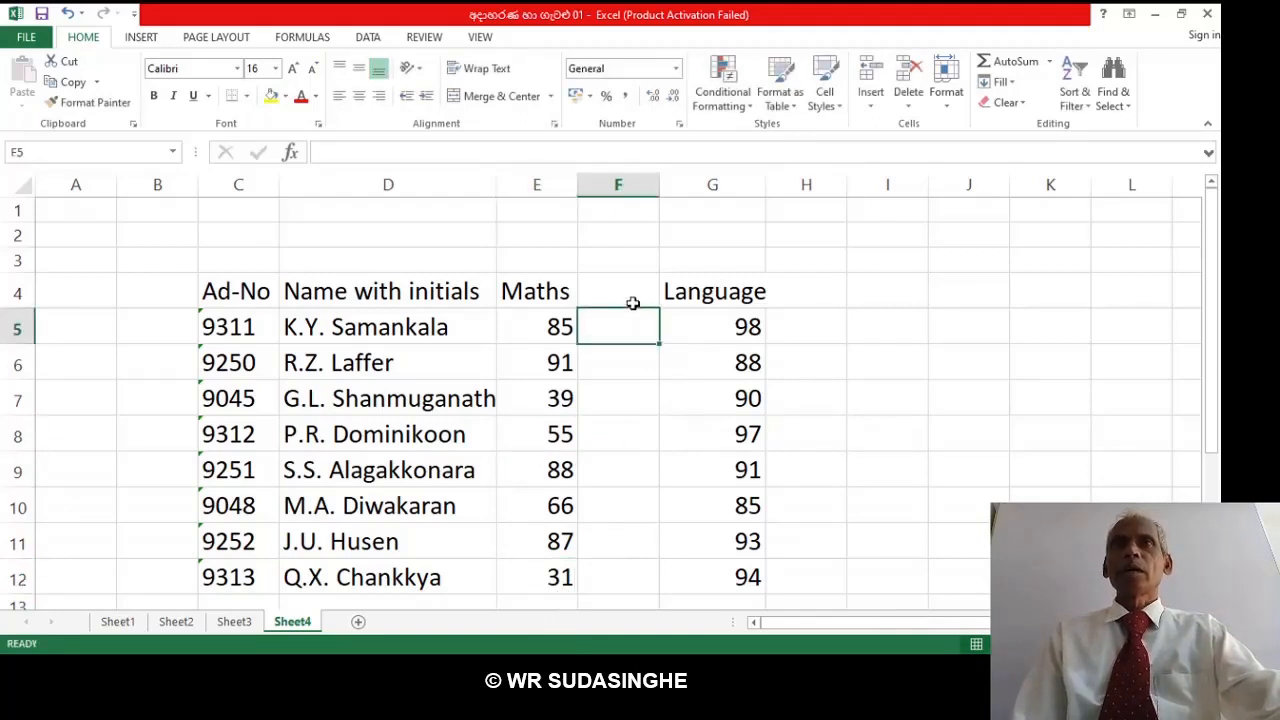
Enter the heading Maths Grade in cell F4 of the empty column.
click(635, 297)
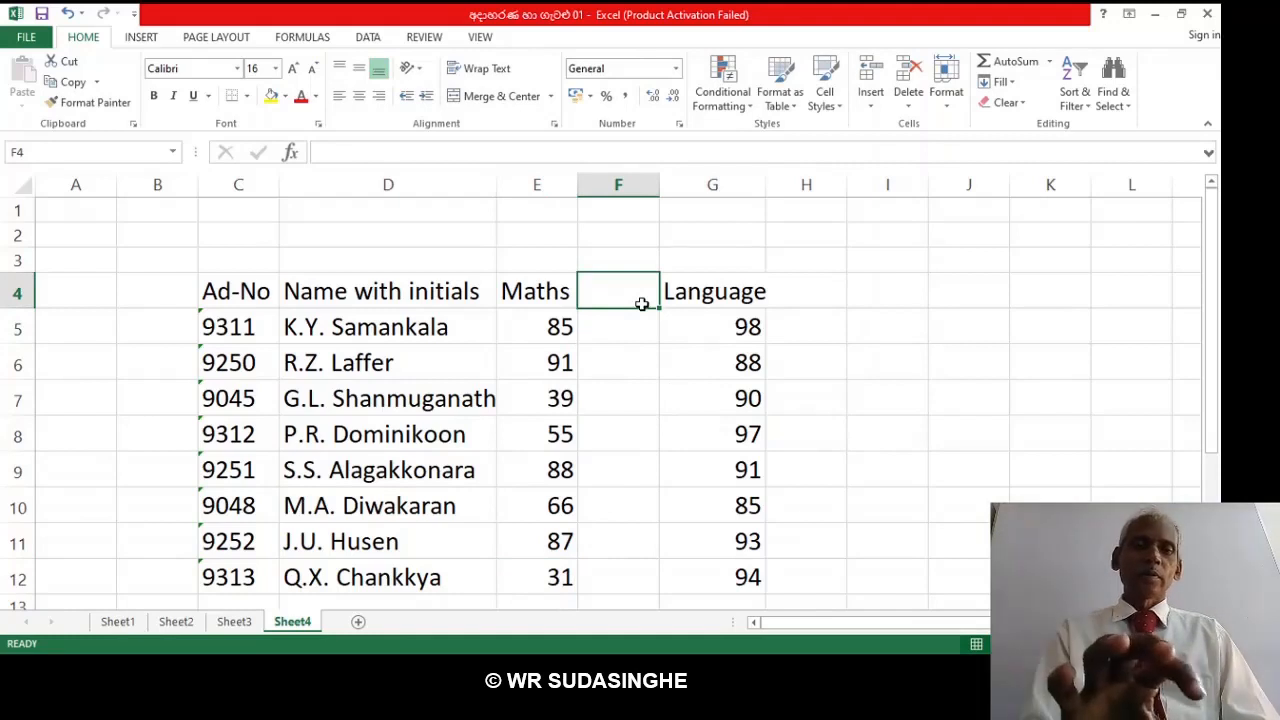
text(Ma)
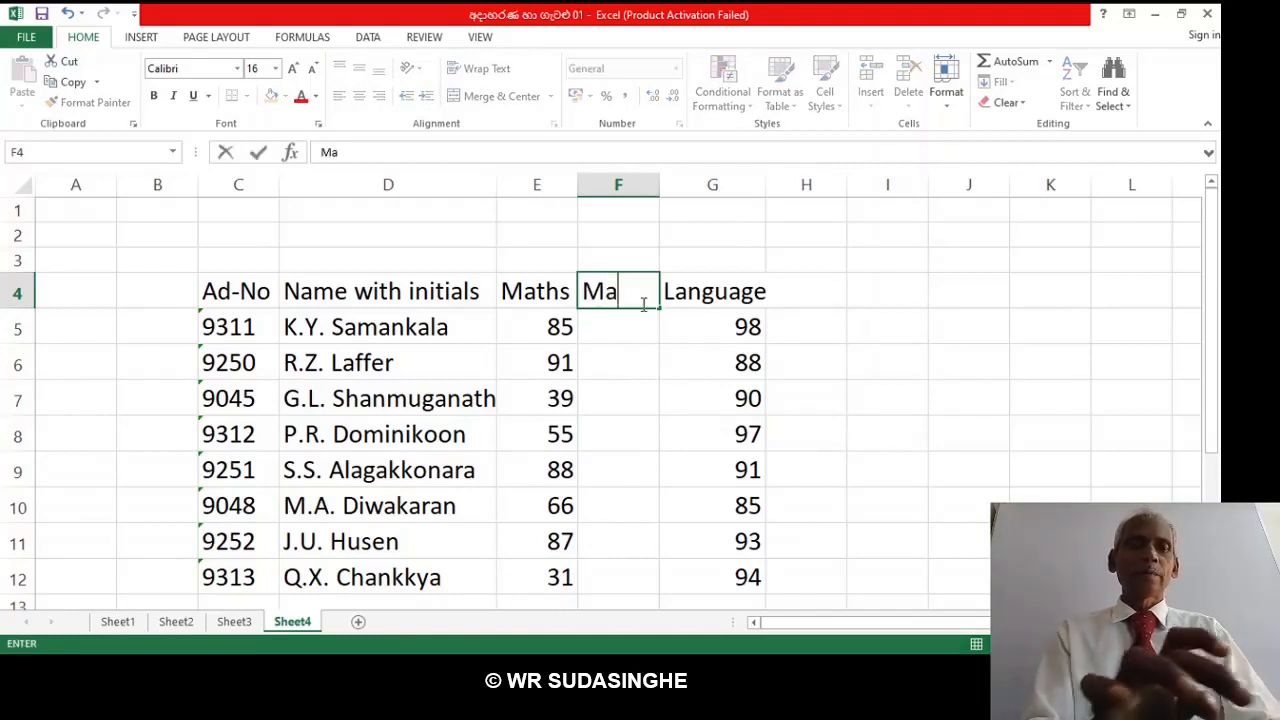
text(th)
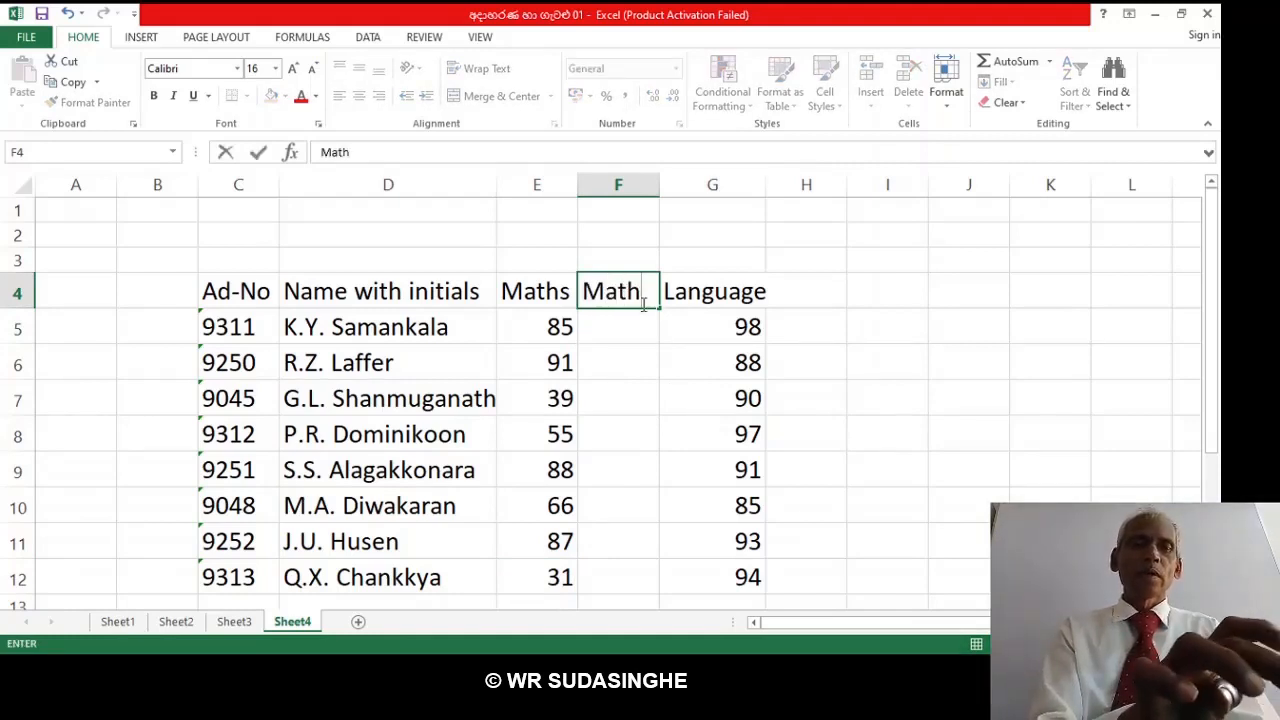
text(s)
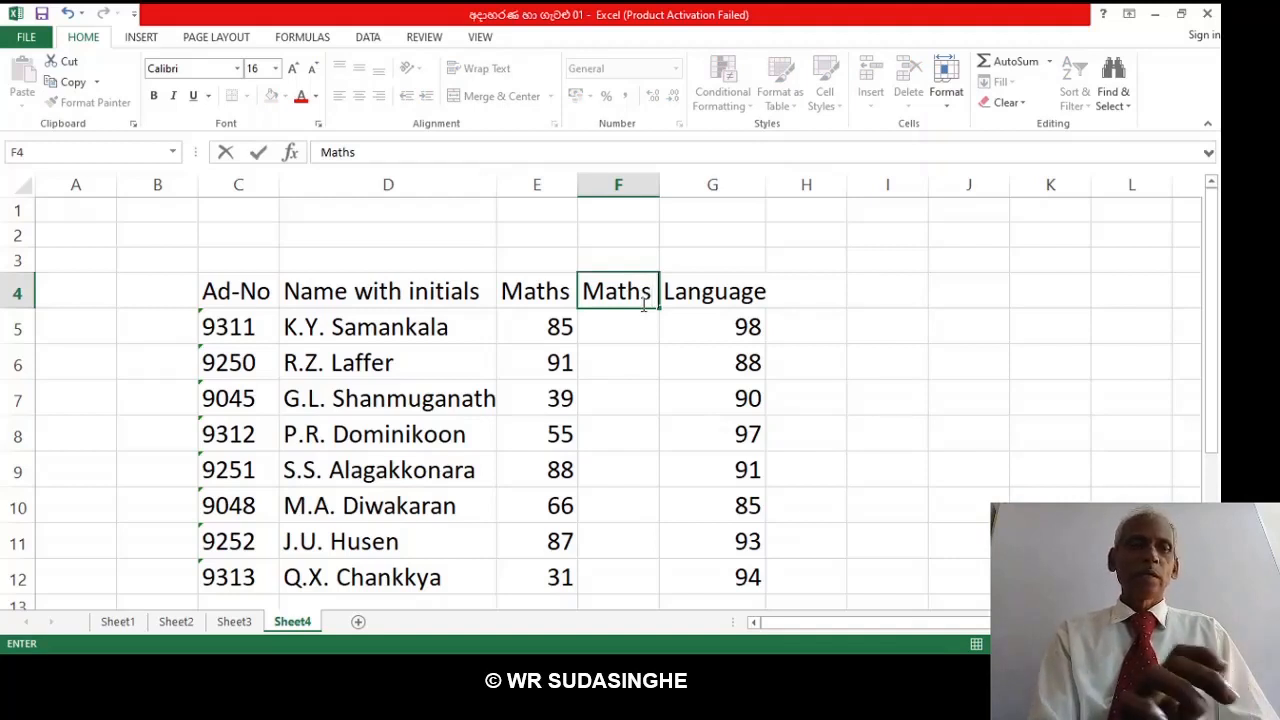
text( G)
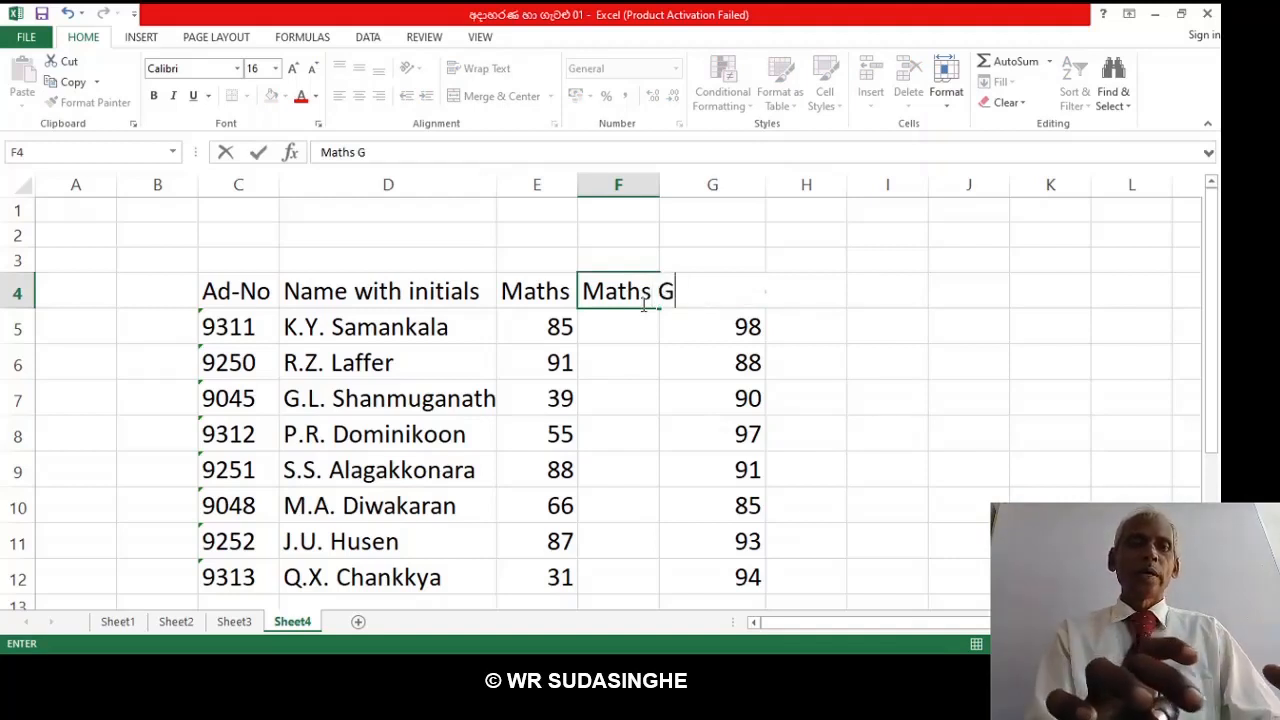
text(rade)
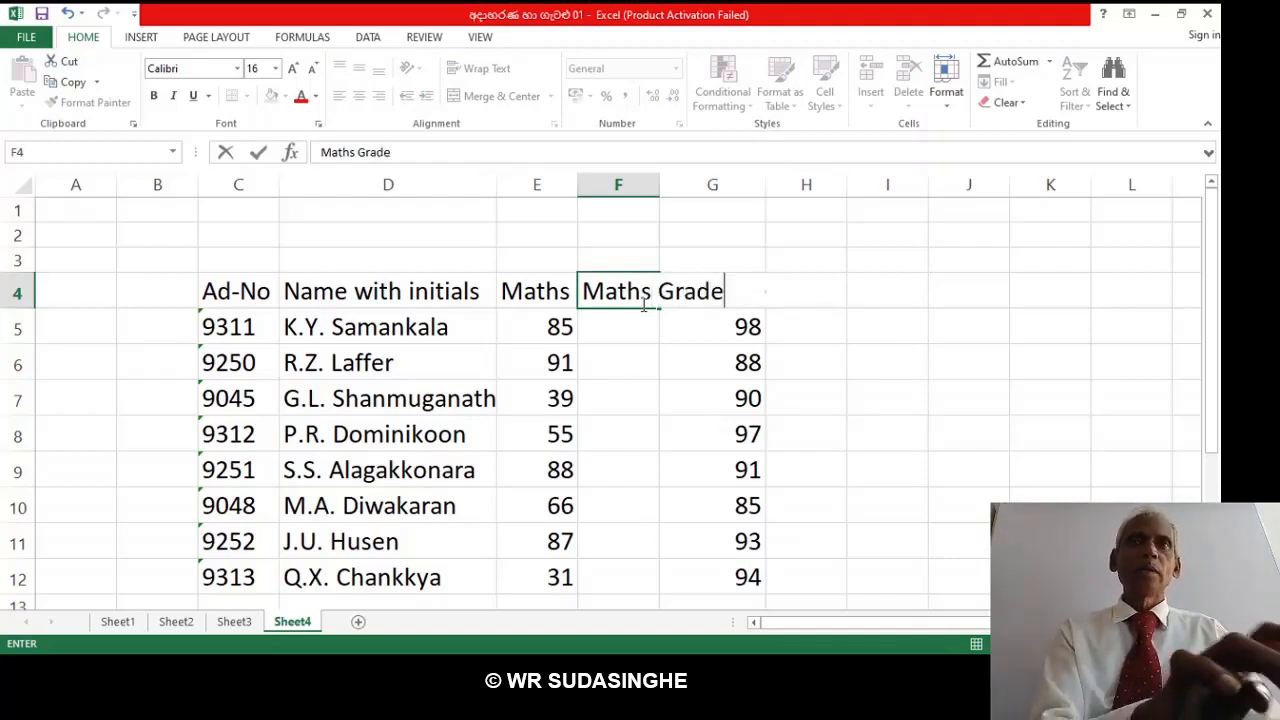
key(Return)
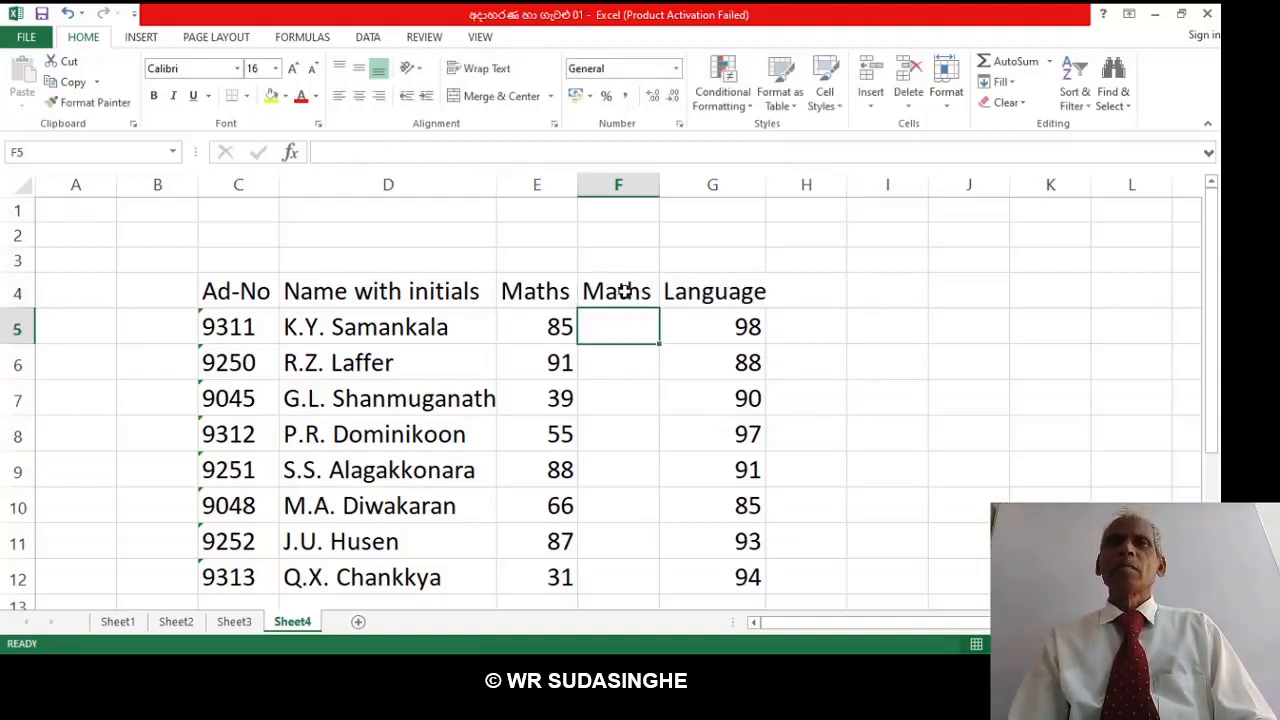
Turn on text wrapping for the Maths Grade heading in F4 through the Format Cells alignment settings.
click(623, 293)
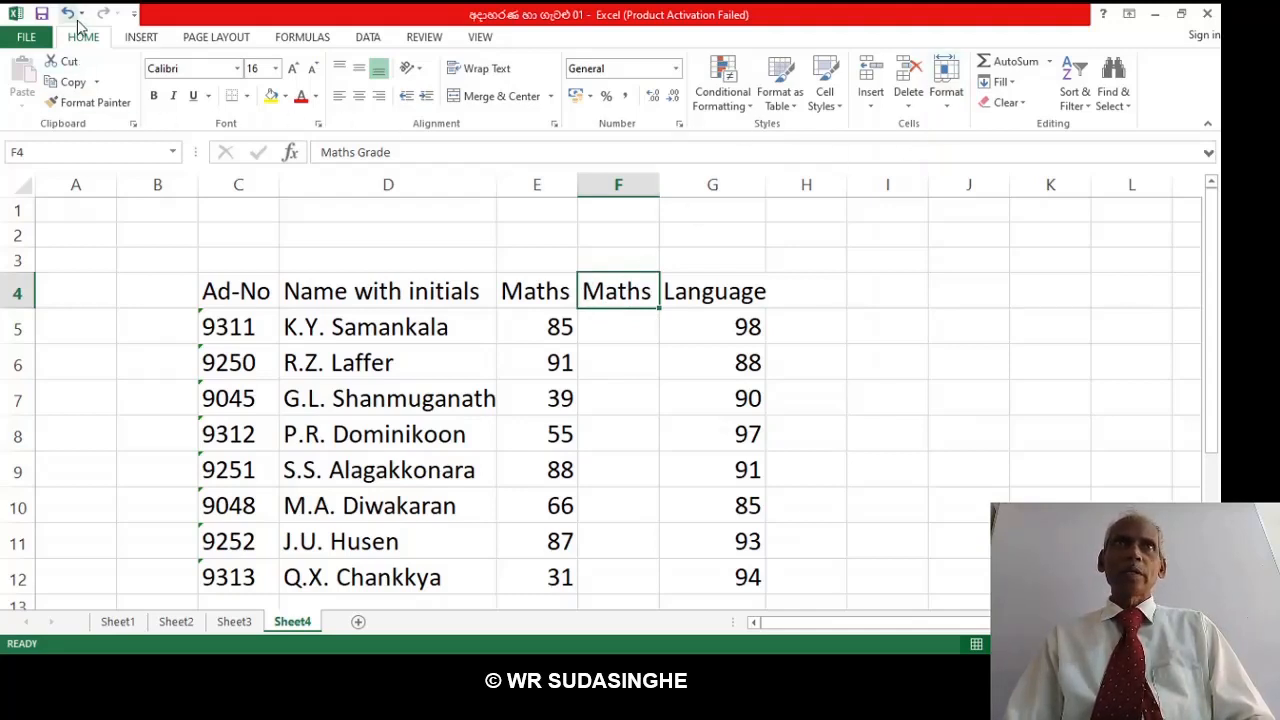
click(945, 108)
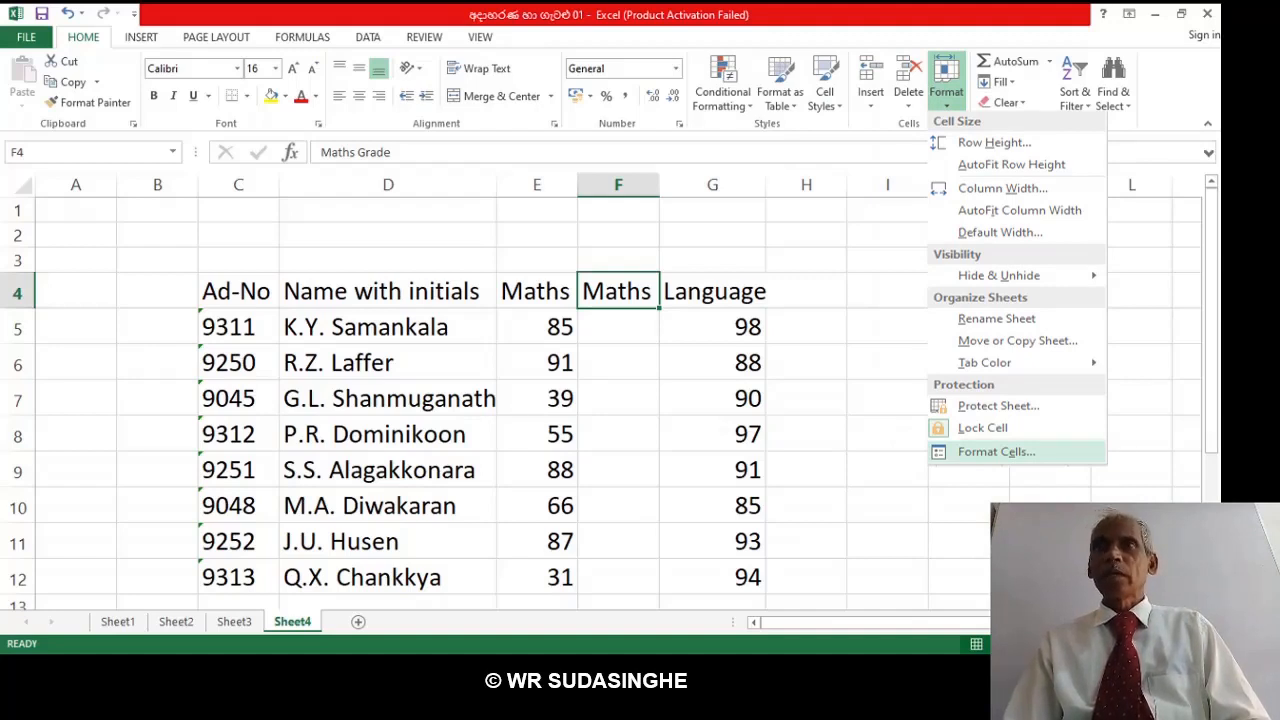
click(982, 452)
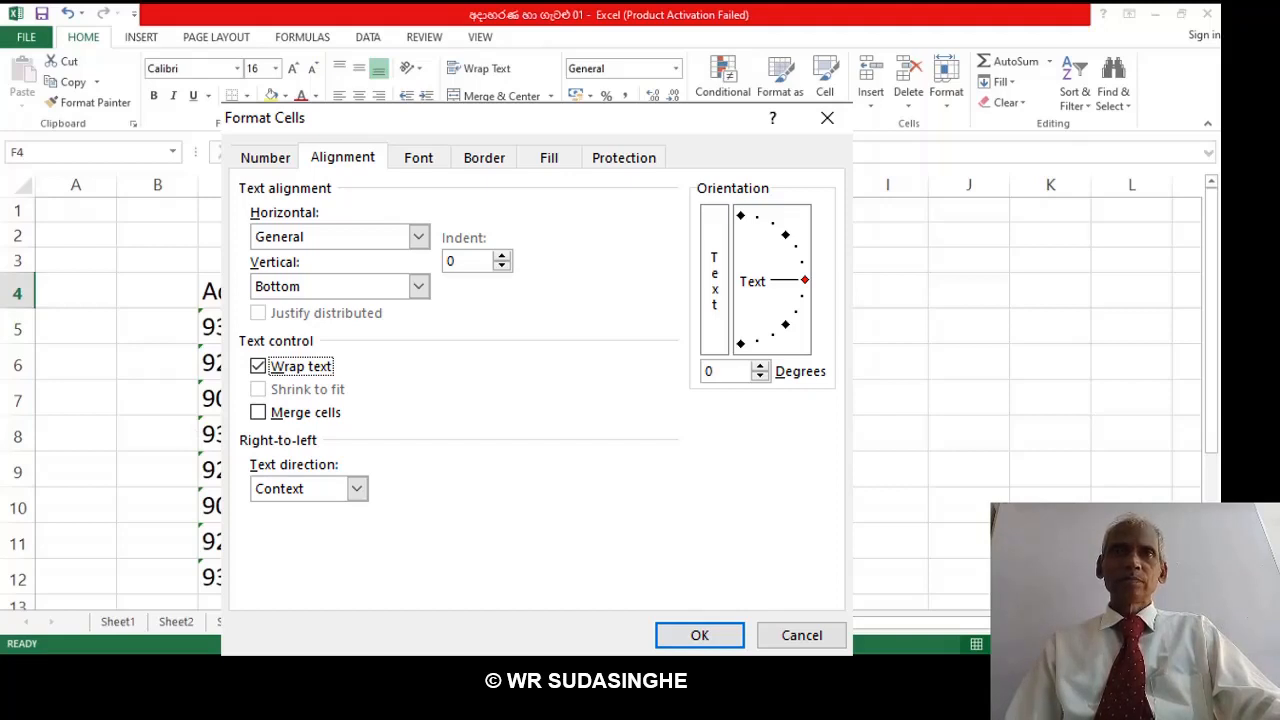
key(Return)
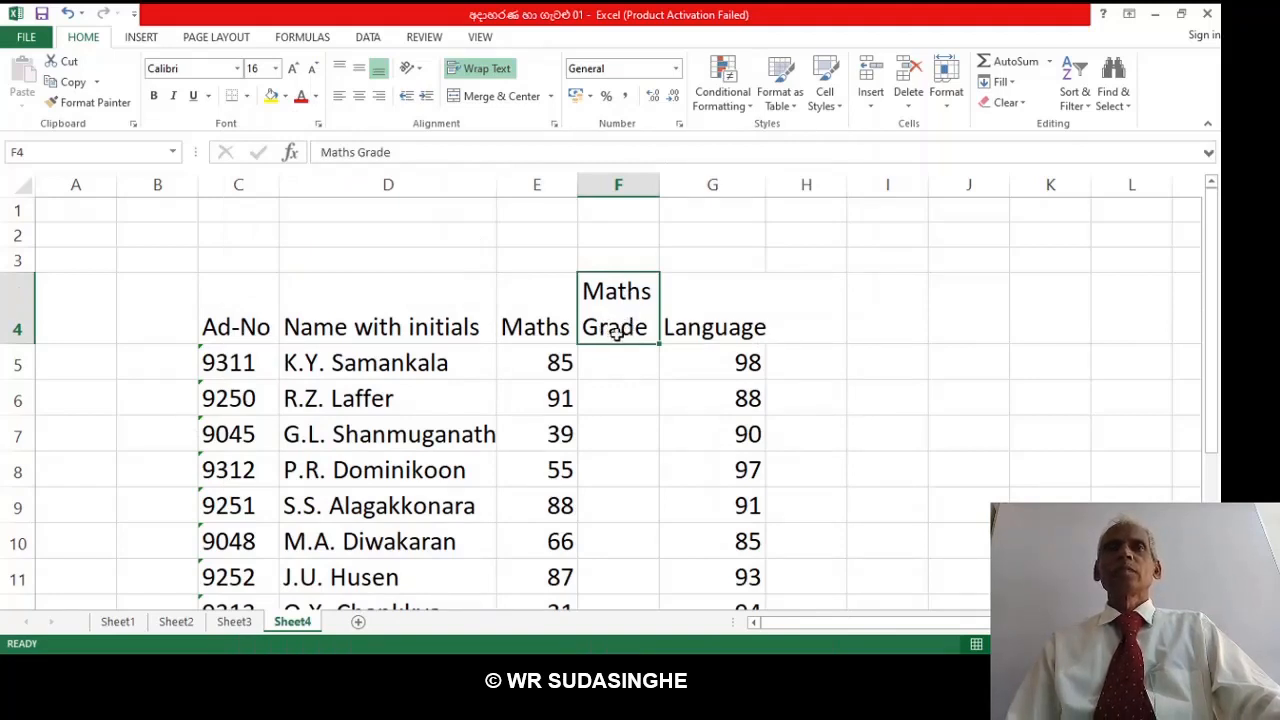
Enter the formula =IF(E5>=75,"A","B") in cell F5 to grade the first student's Maths mark.
click(606, 369)
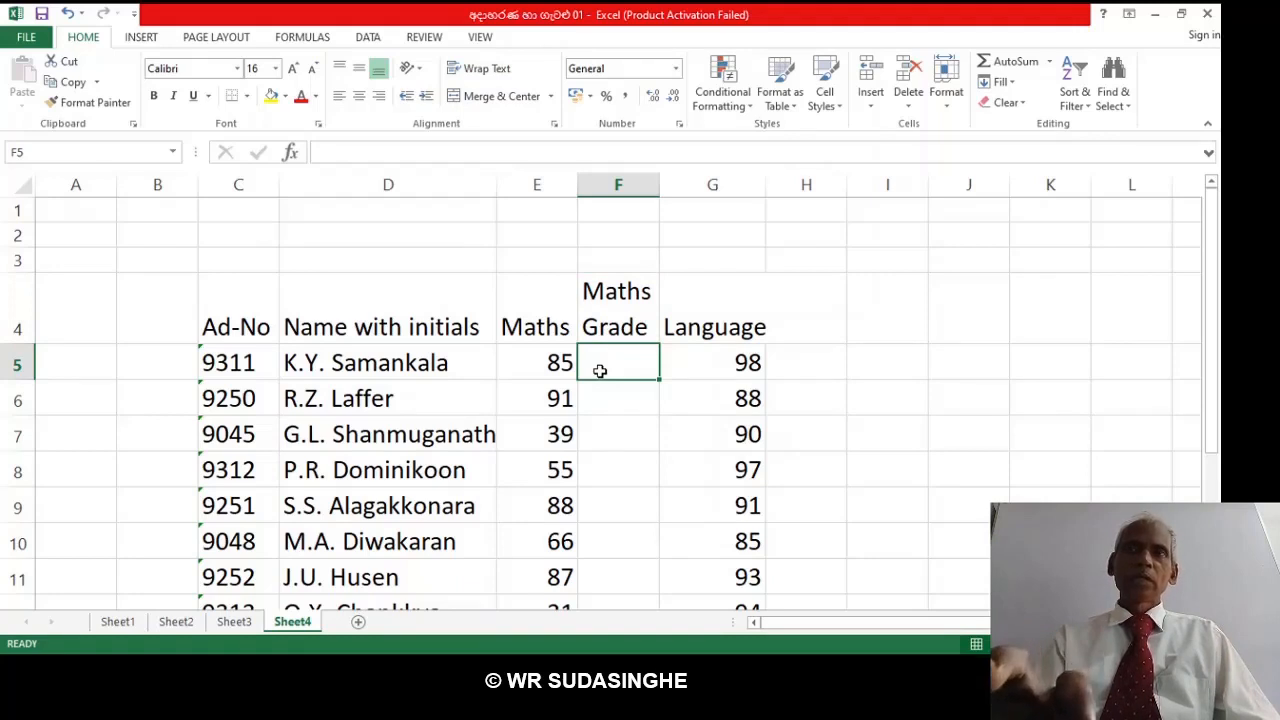
text(=)
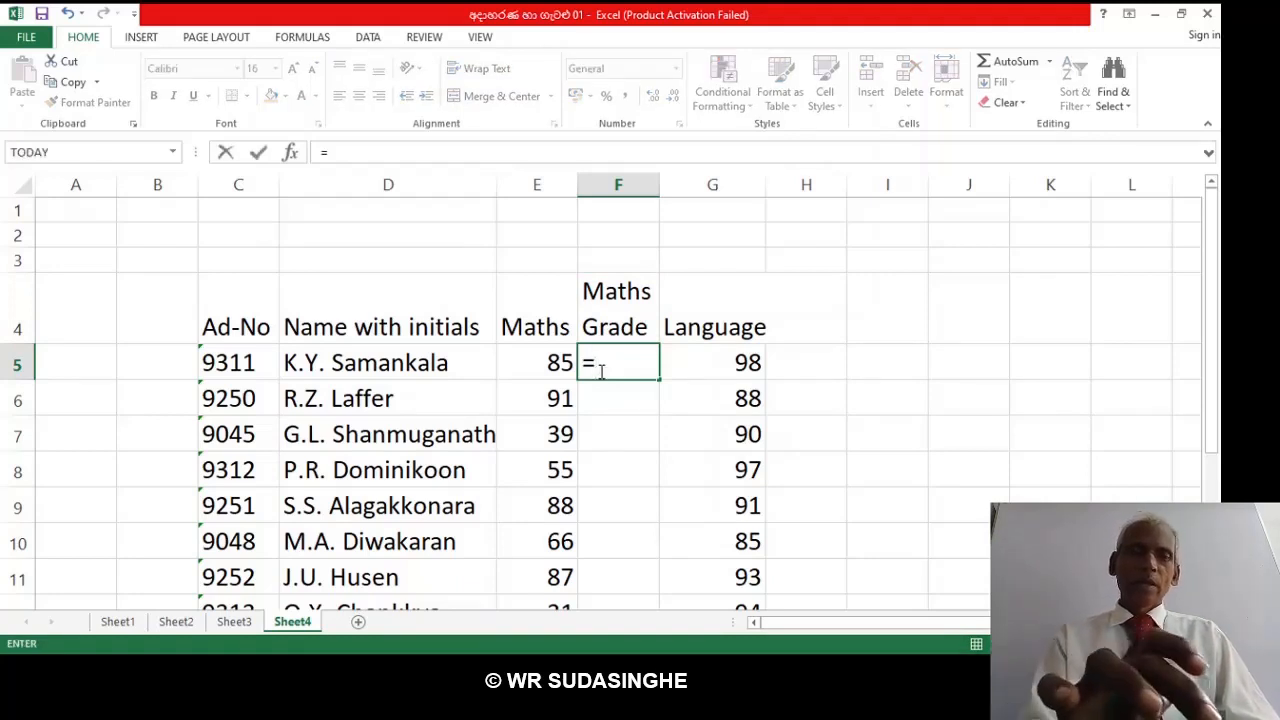
text(i)
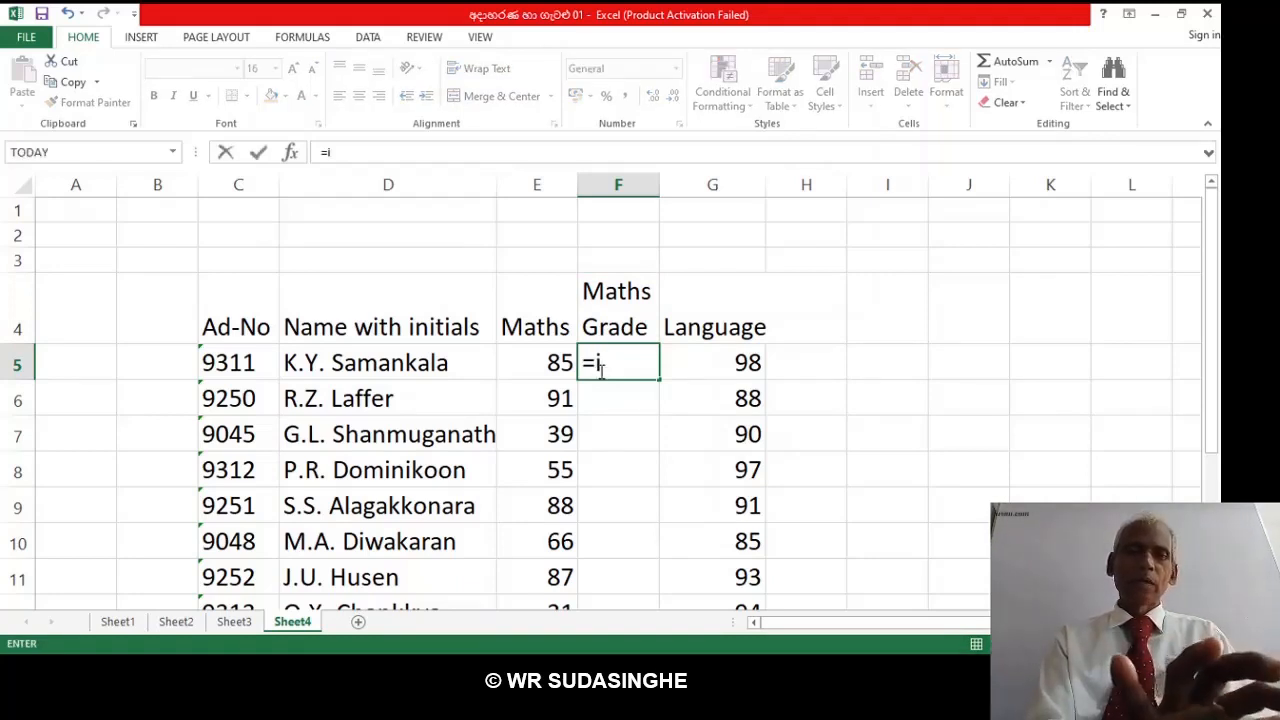
text(f)
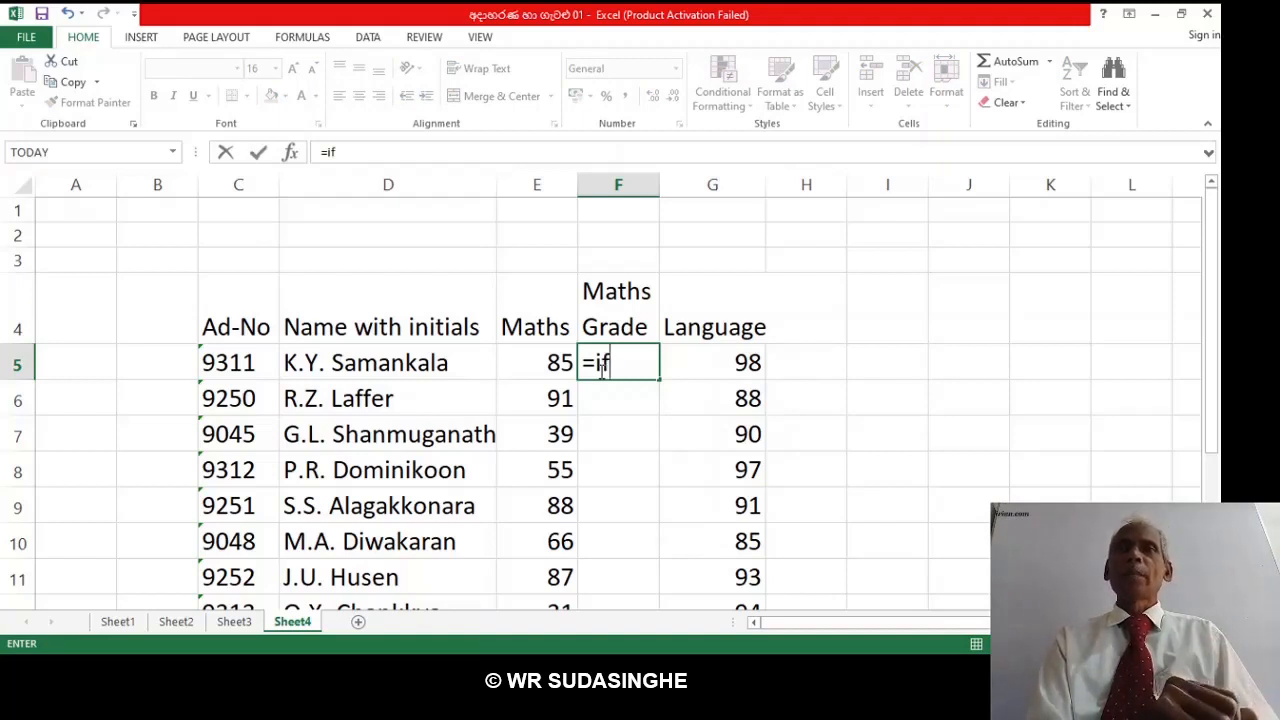
text(()
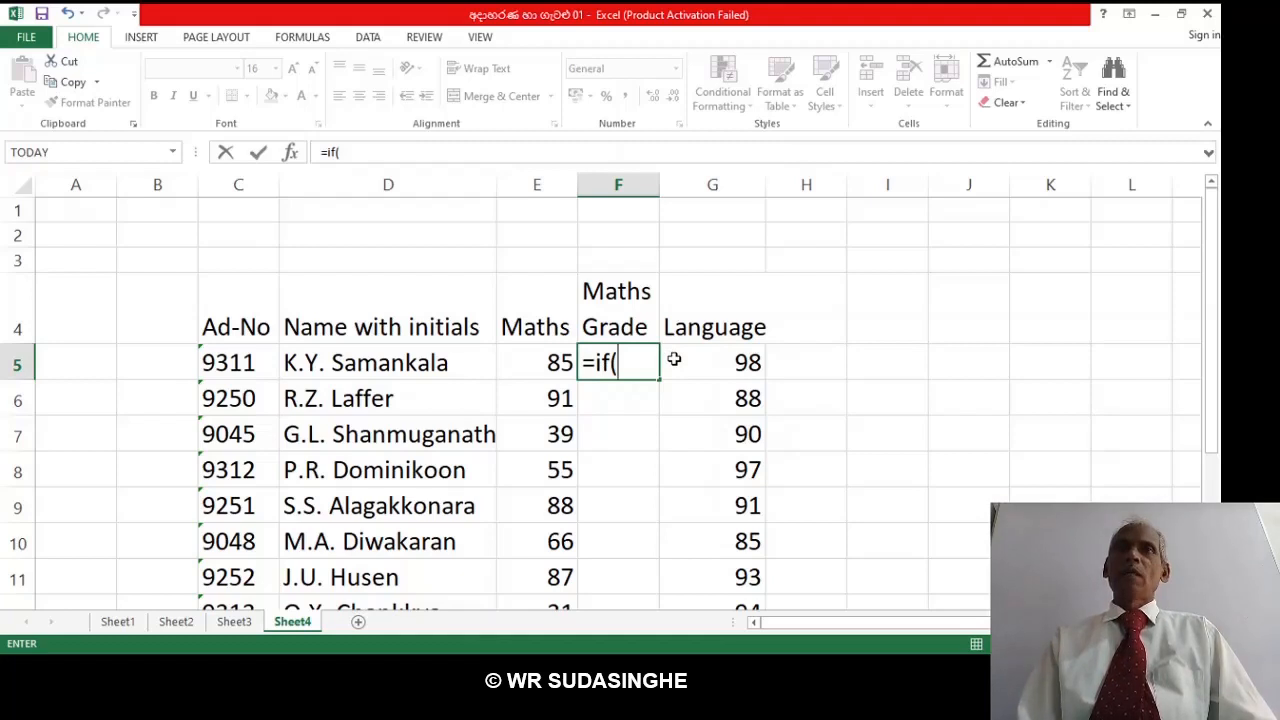
click(550, 366)
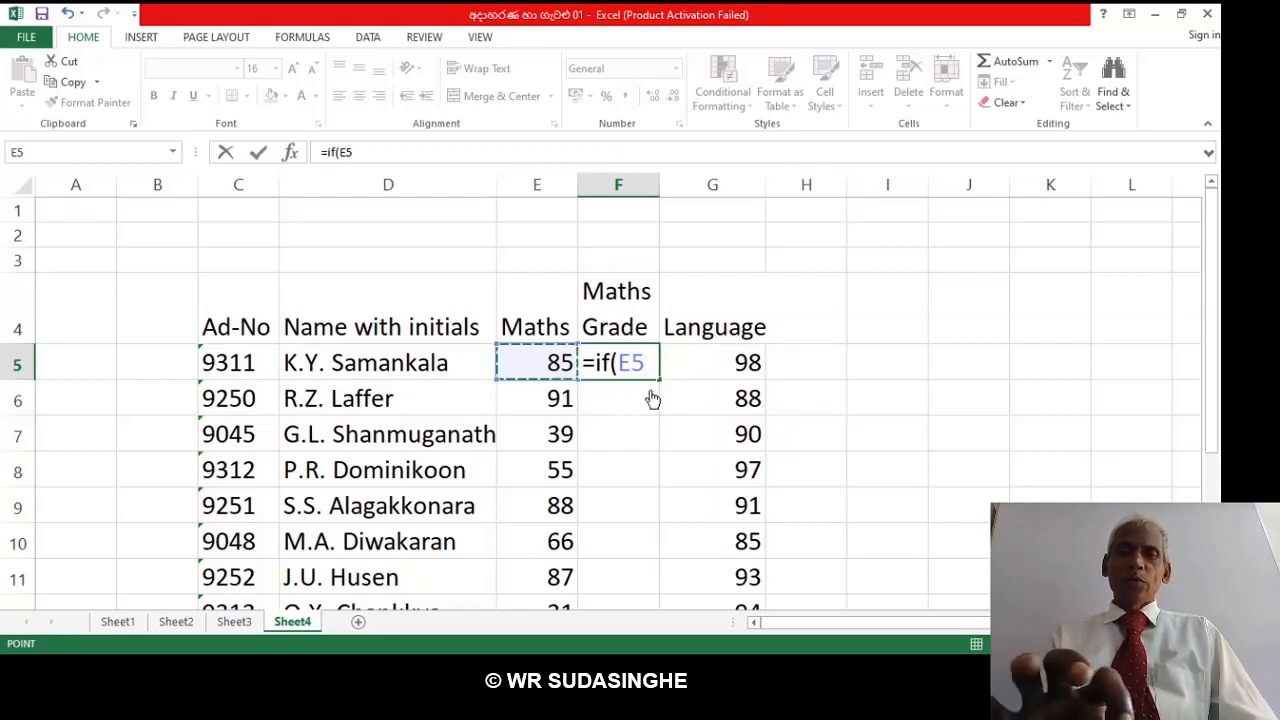
text(>=)
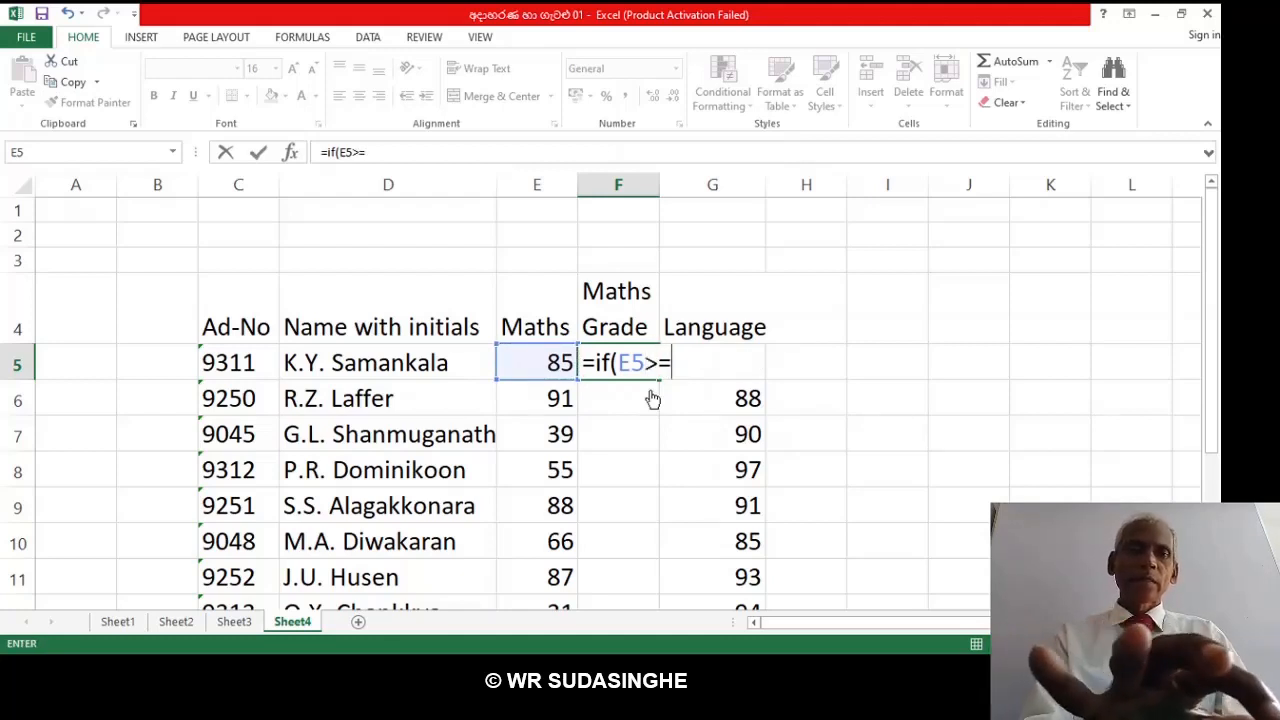
text(75)
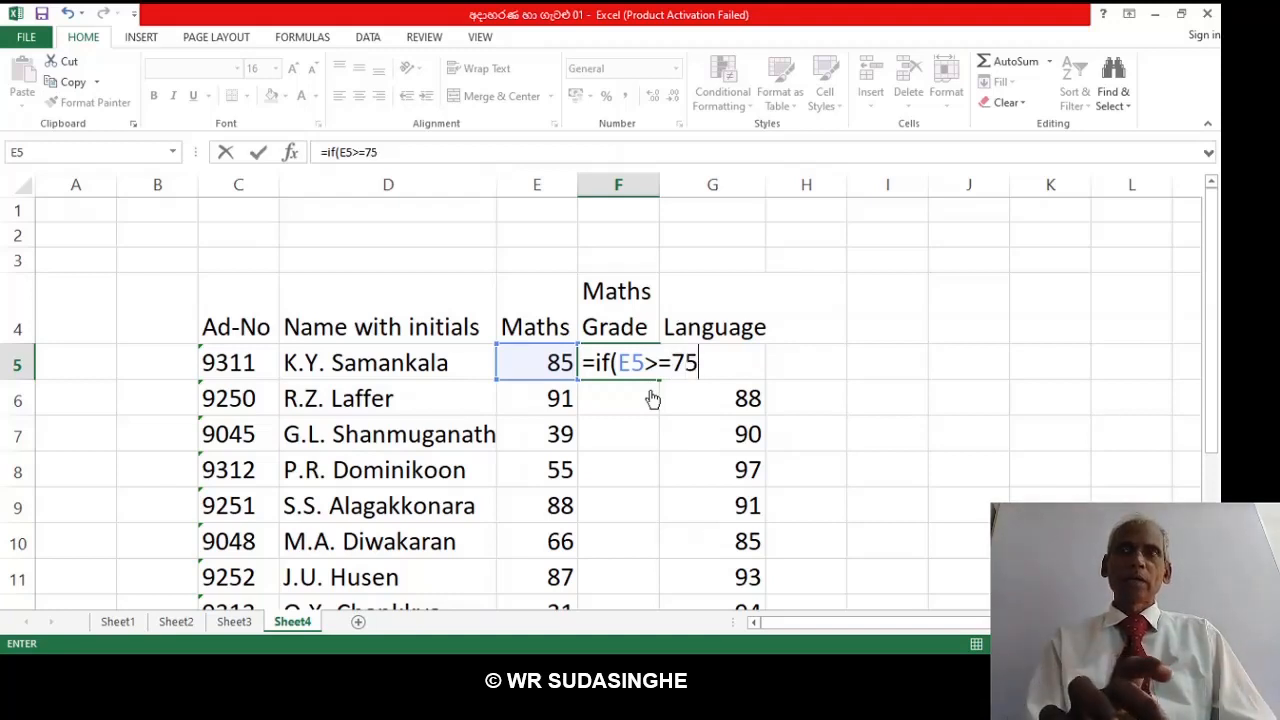
text(<)
key(BackSpace)
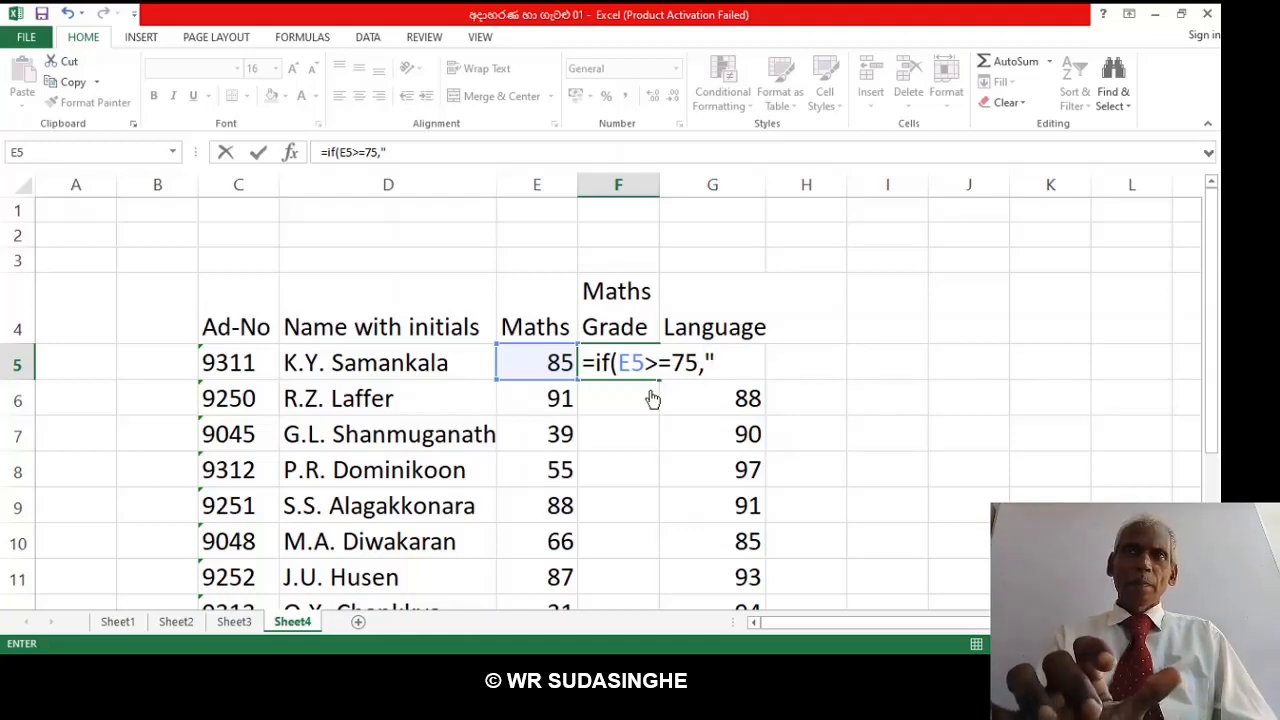
text(A)
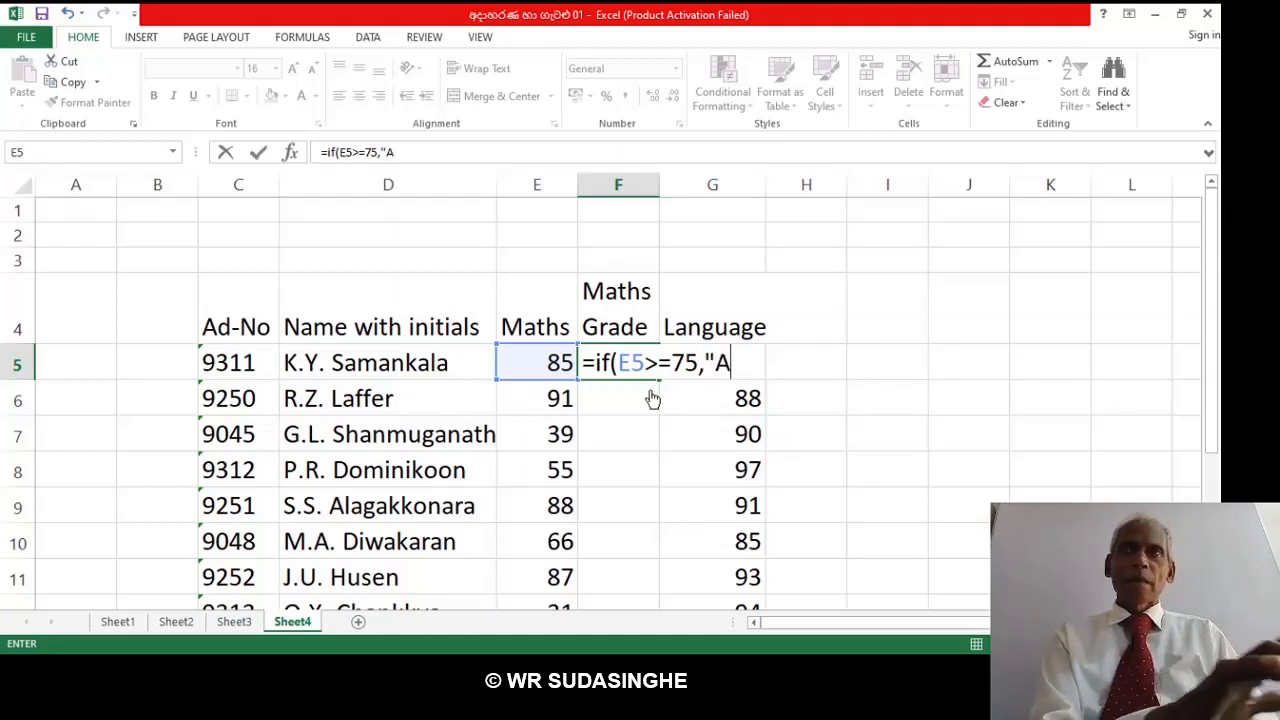
text(")
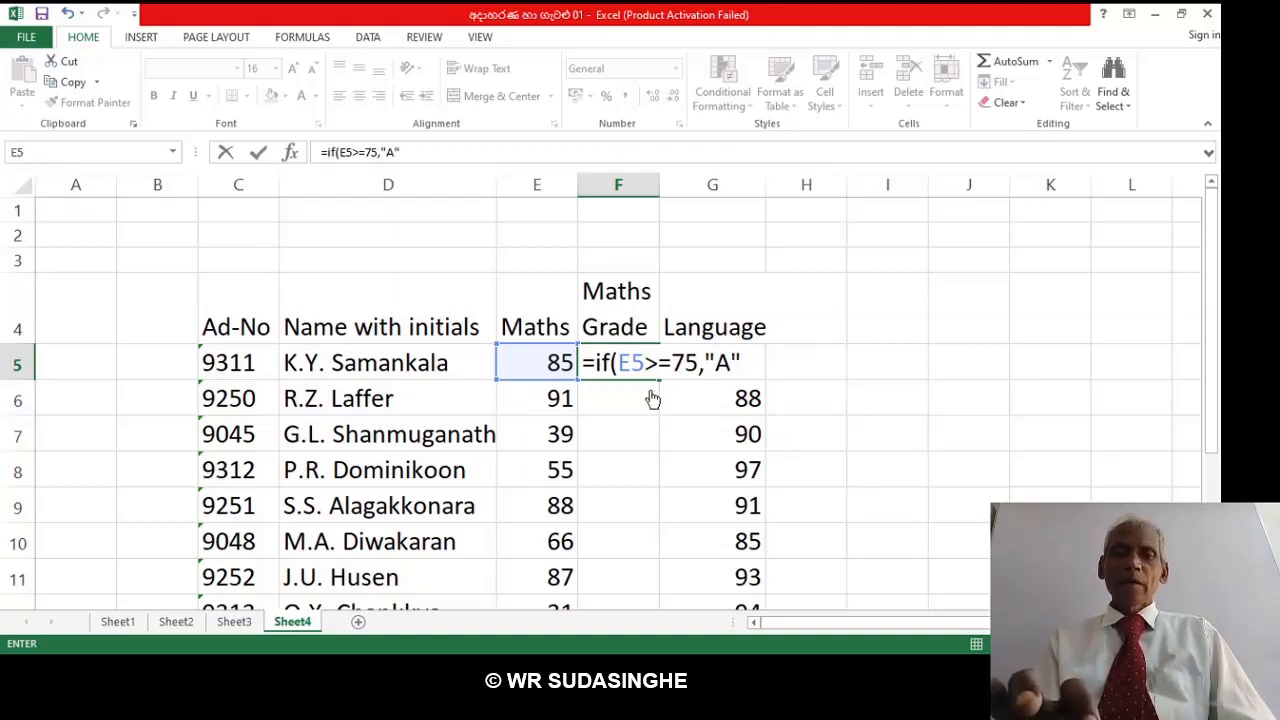
text(,)
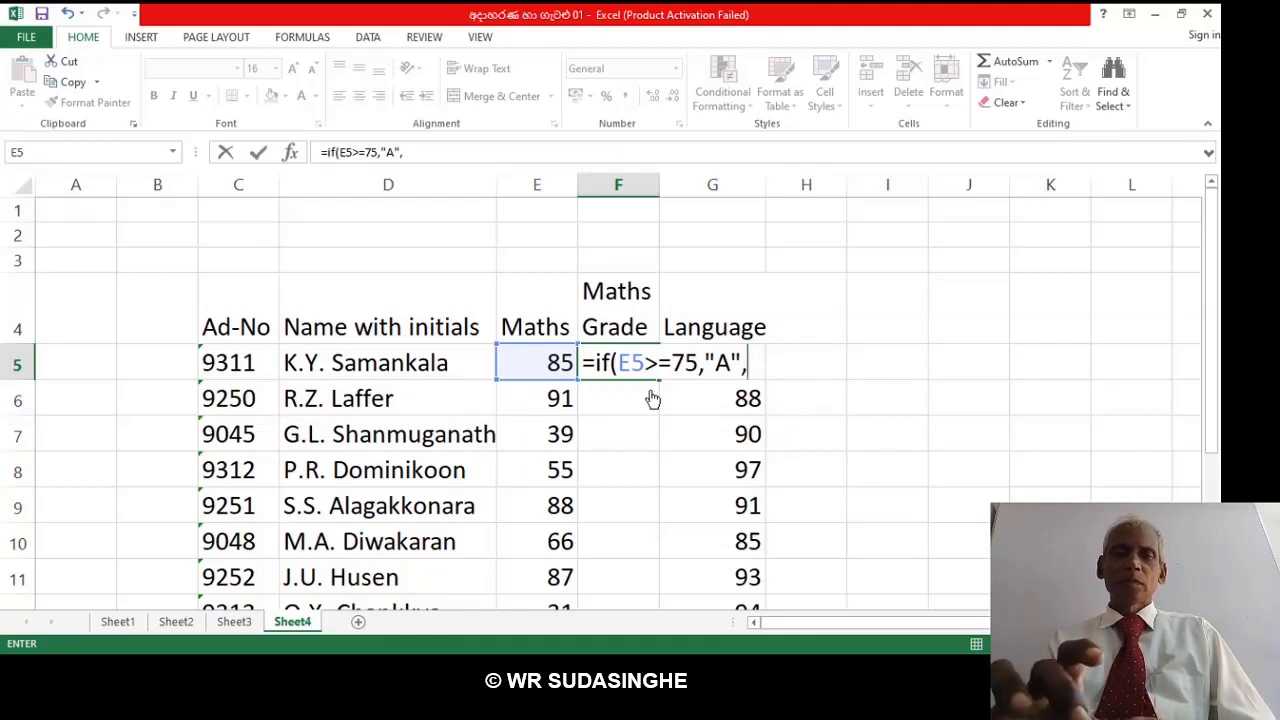
text(")
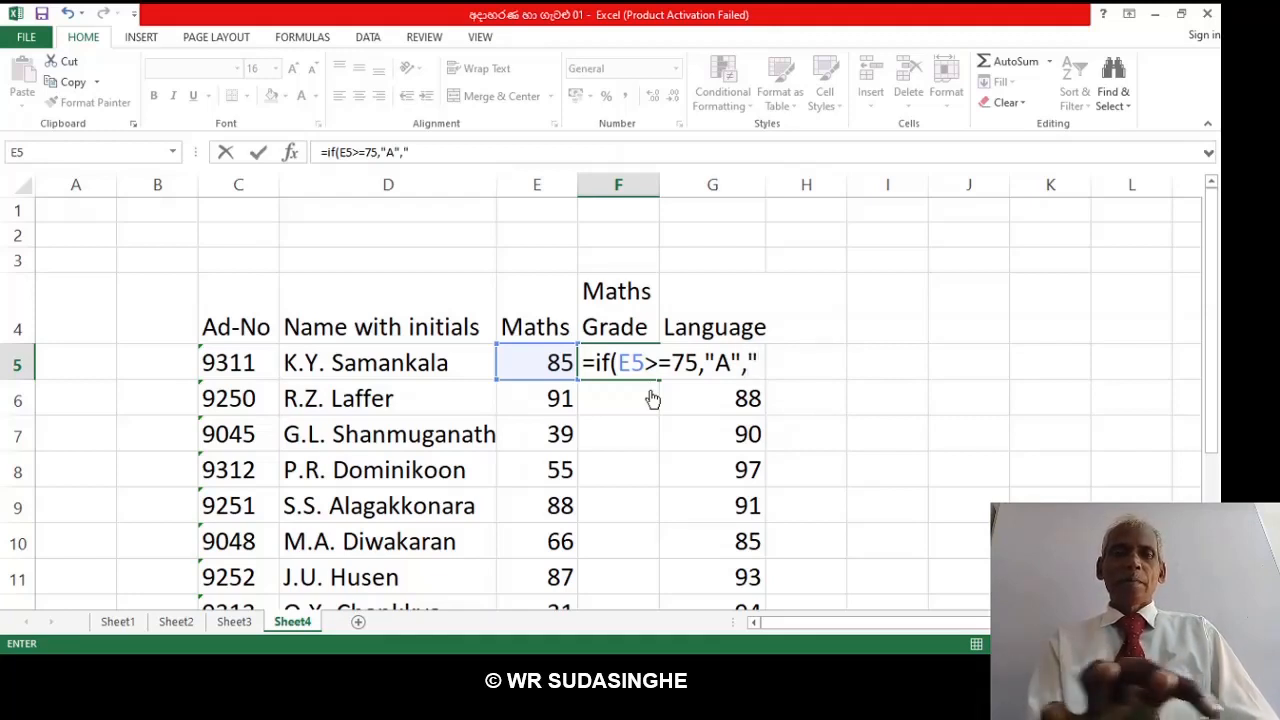
text(B")
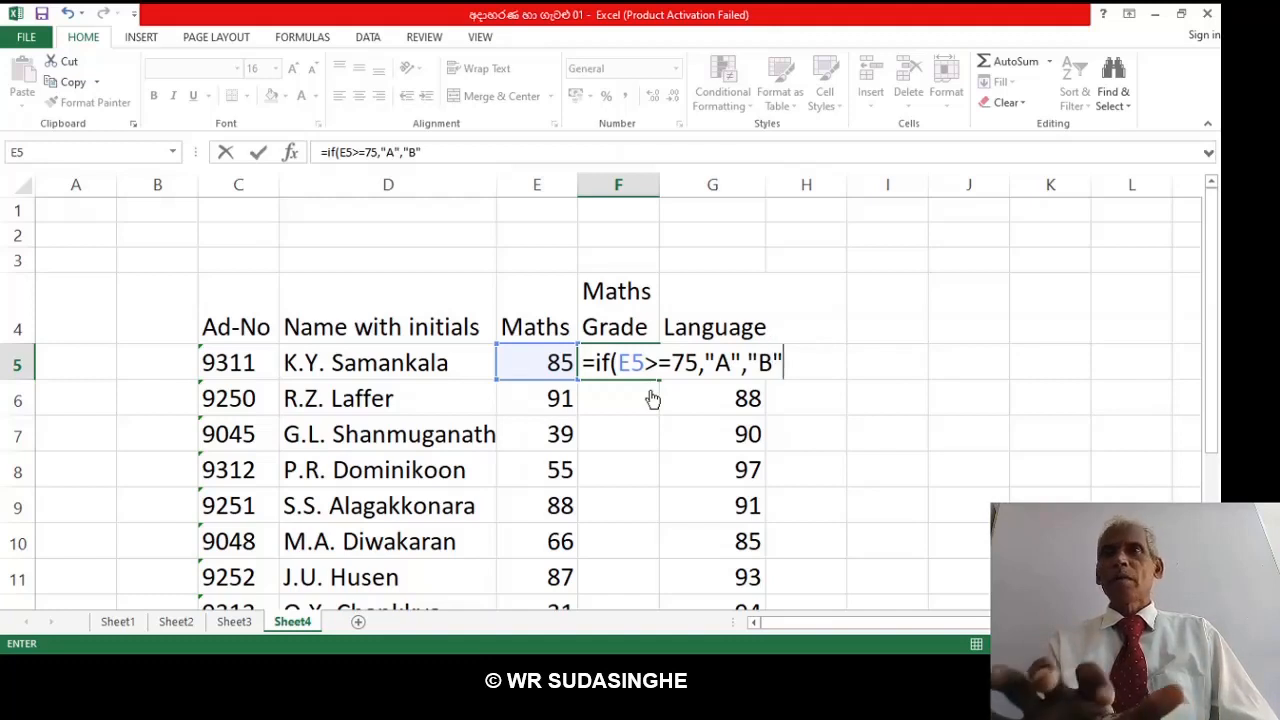
text())
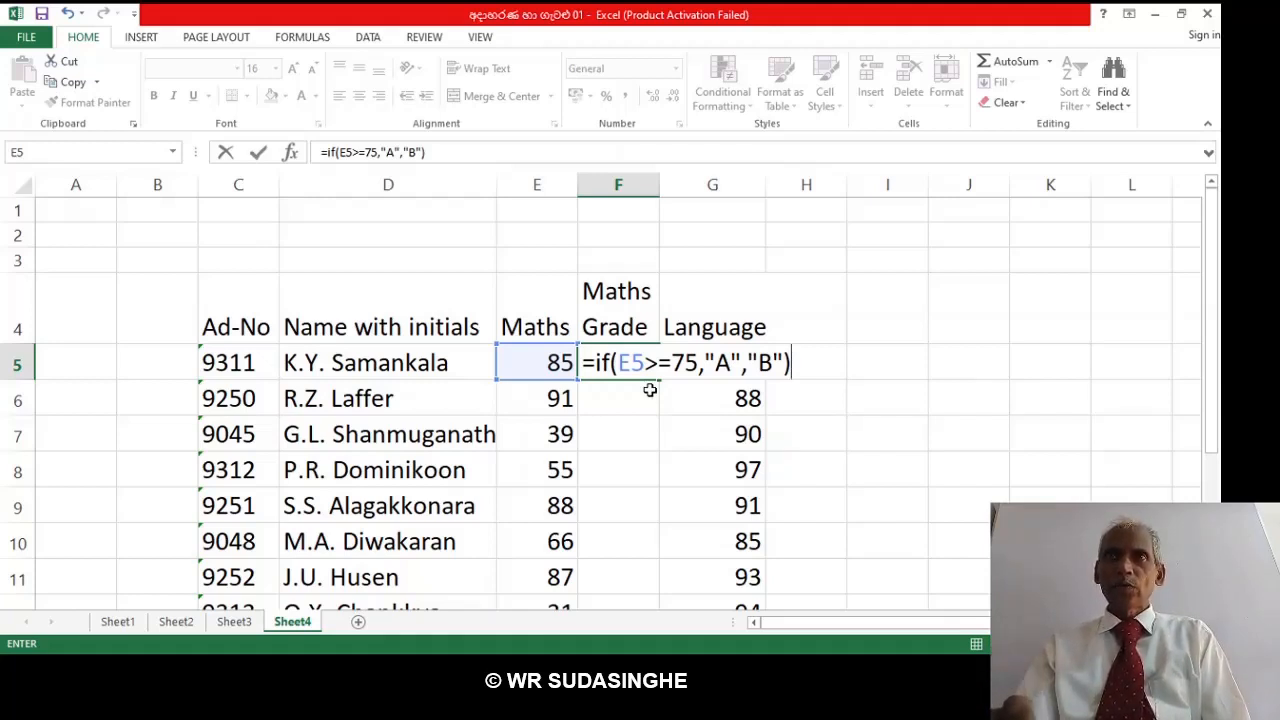
key(Return)
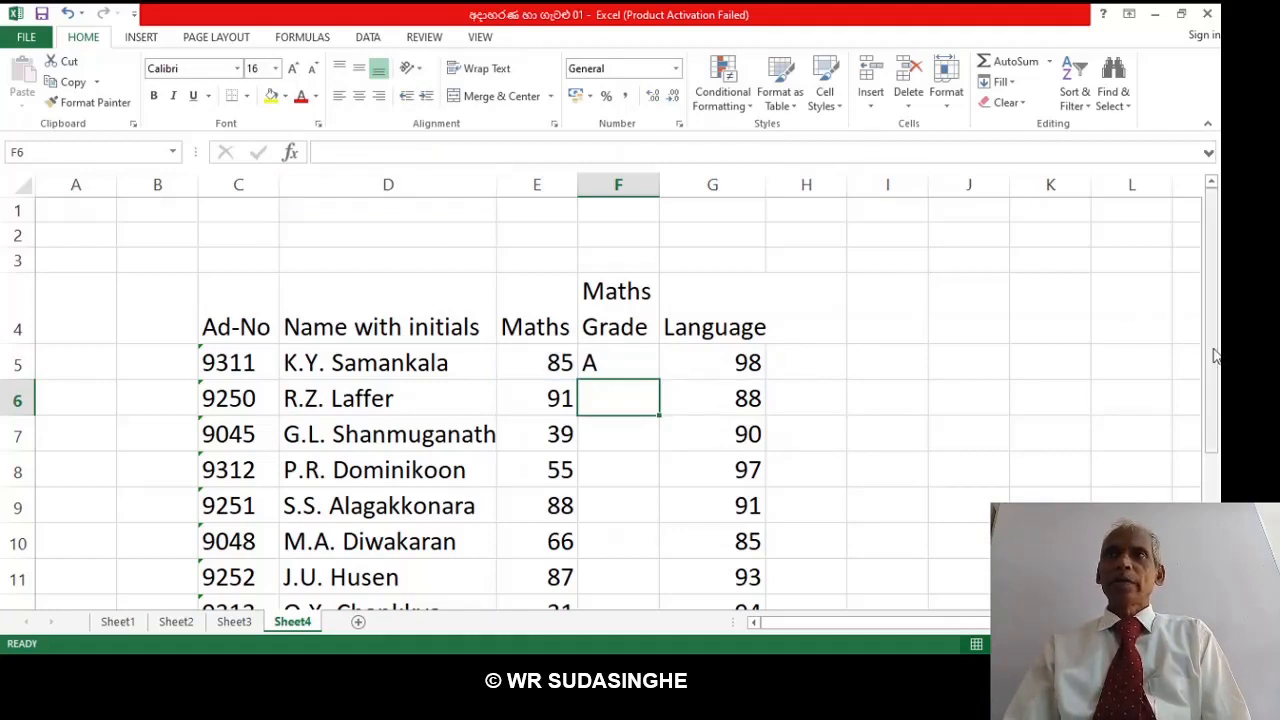
Copy the IF formula from F5 down the Maths Grade column through F12.
drag(1215, 355, 1215, 396)
click(593, 310)
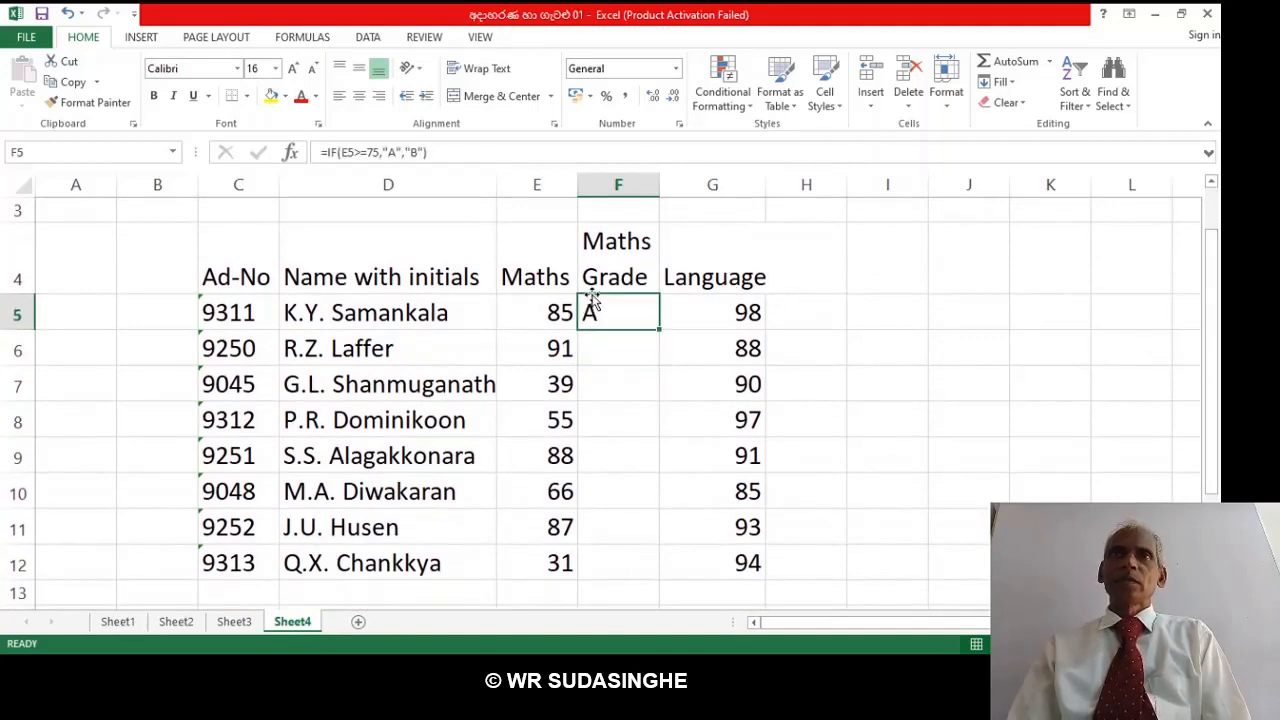
mouse_move(659, 331)
mouse_down()
mouse_move(660, 378)
mouse_move(629, 343)
mouse_move(659, 333)
mouse_move(660, 356)
mouse_up()
click(626, 323)
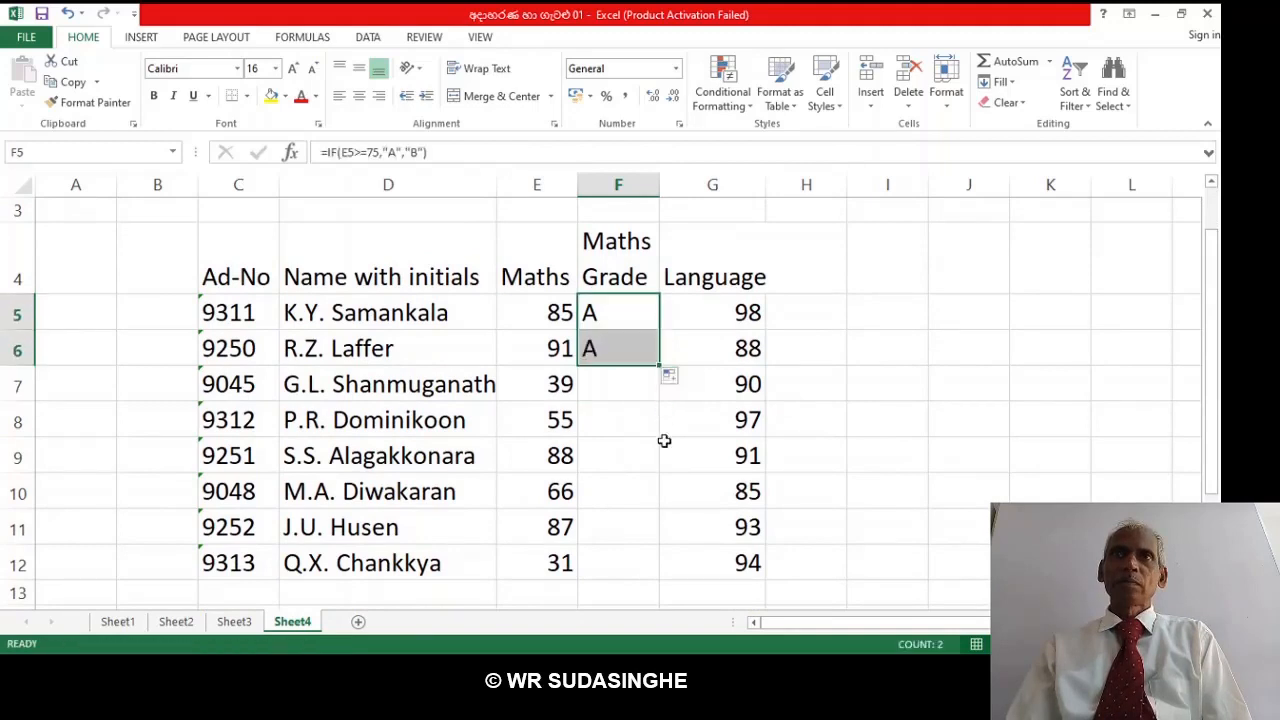
click(638, 357)
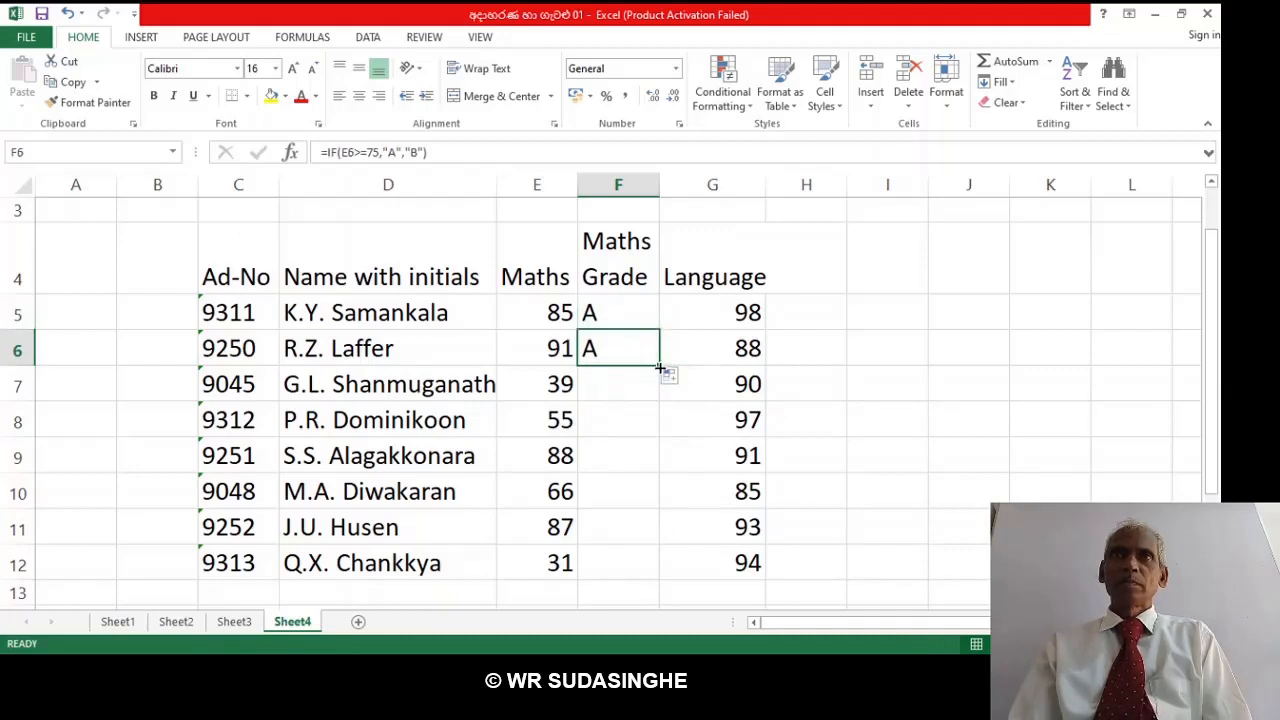
double_click(659, 368)
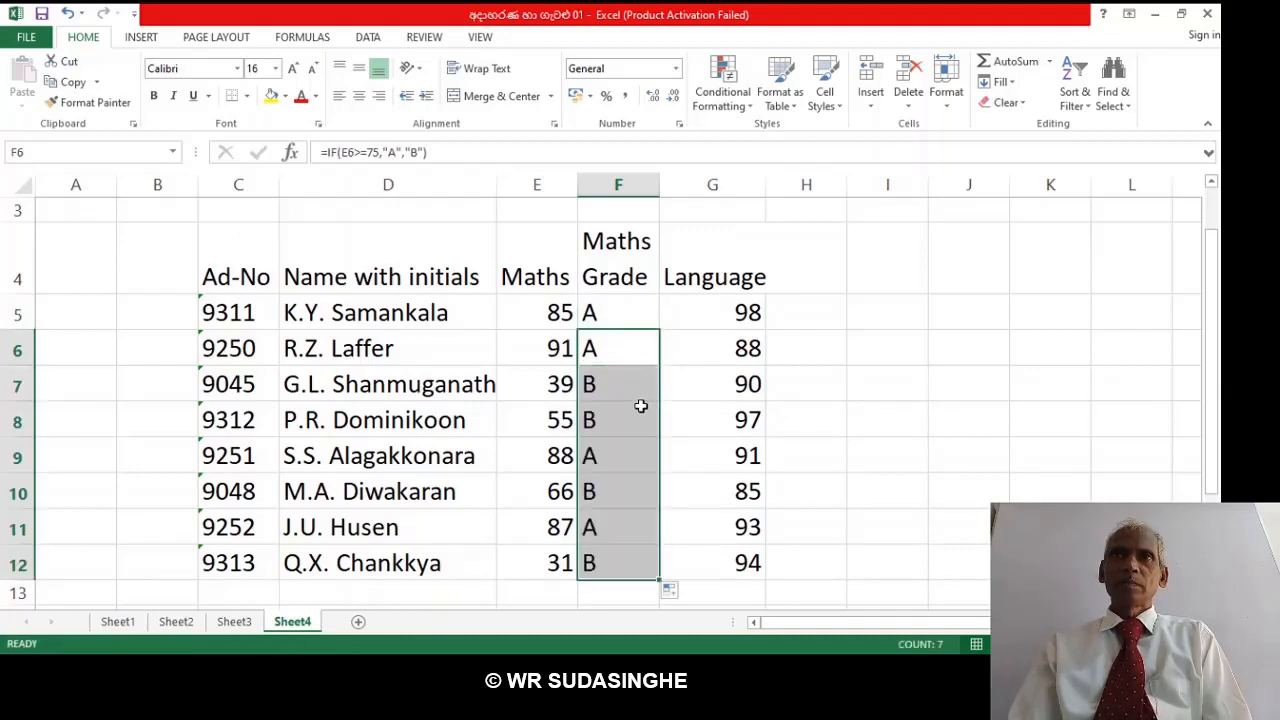
Examine the IF formulas behind the grades in F5 to F8, F10 and F12 of the Maths Grade column.
click(867, 385)
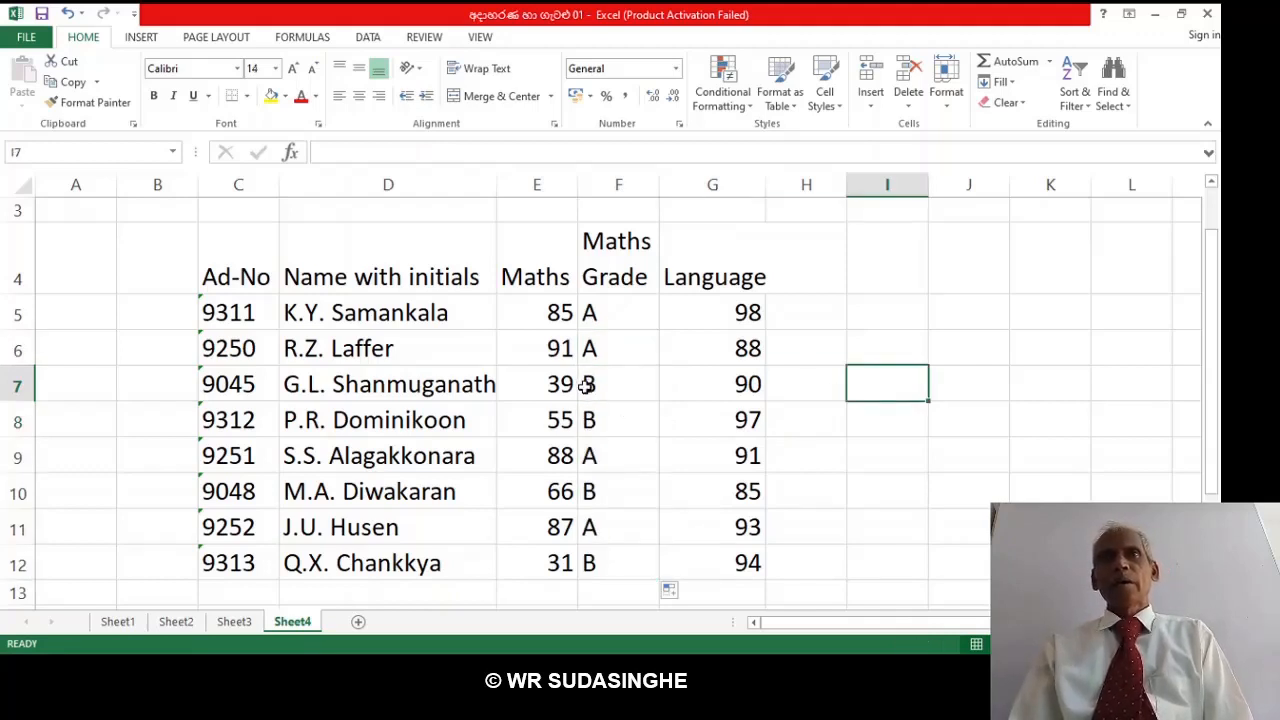
click(596, 313)
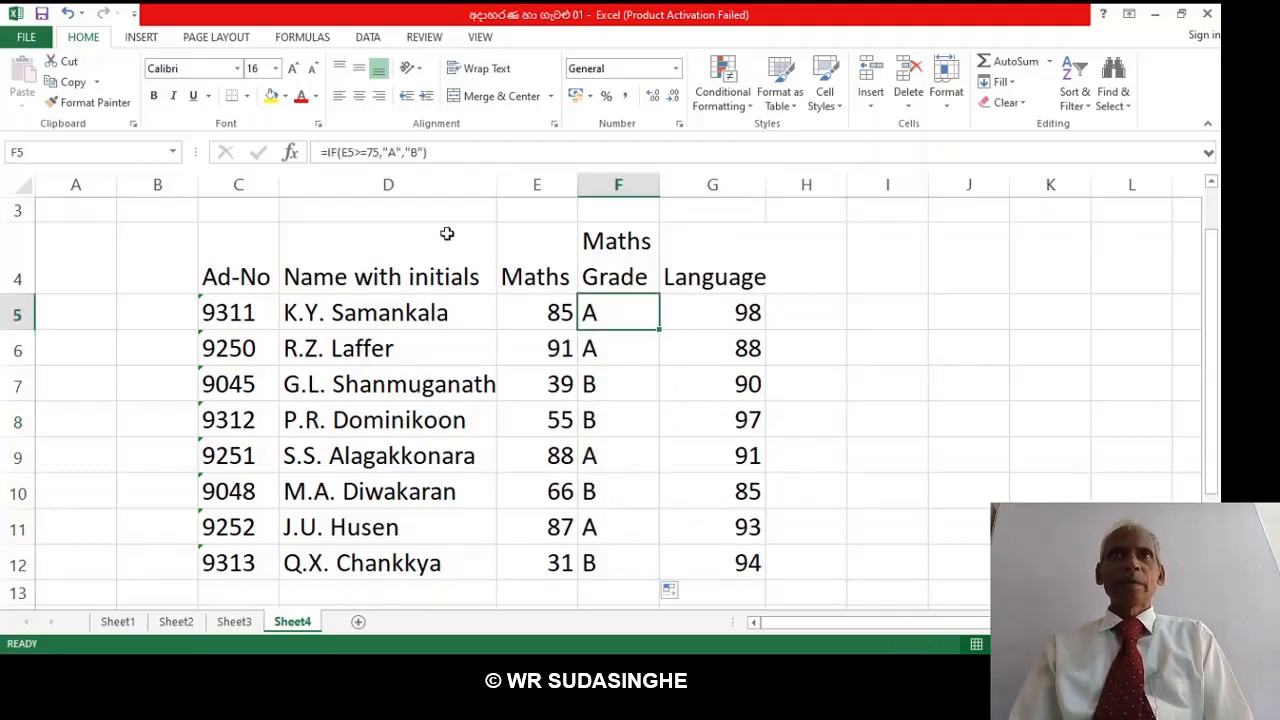
click(608, 350)
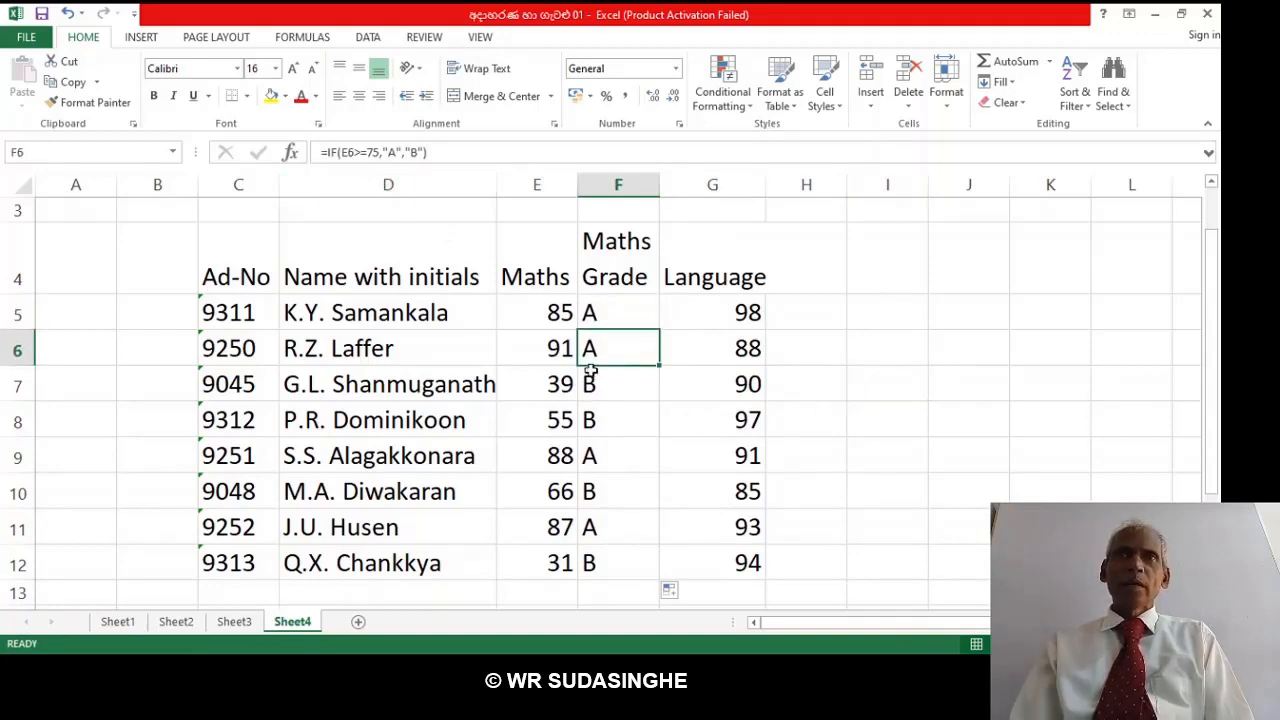
click(606, 390)
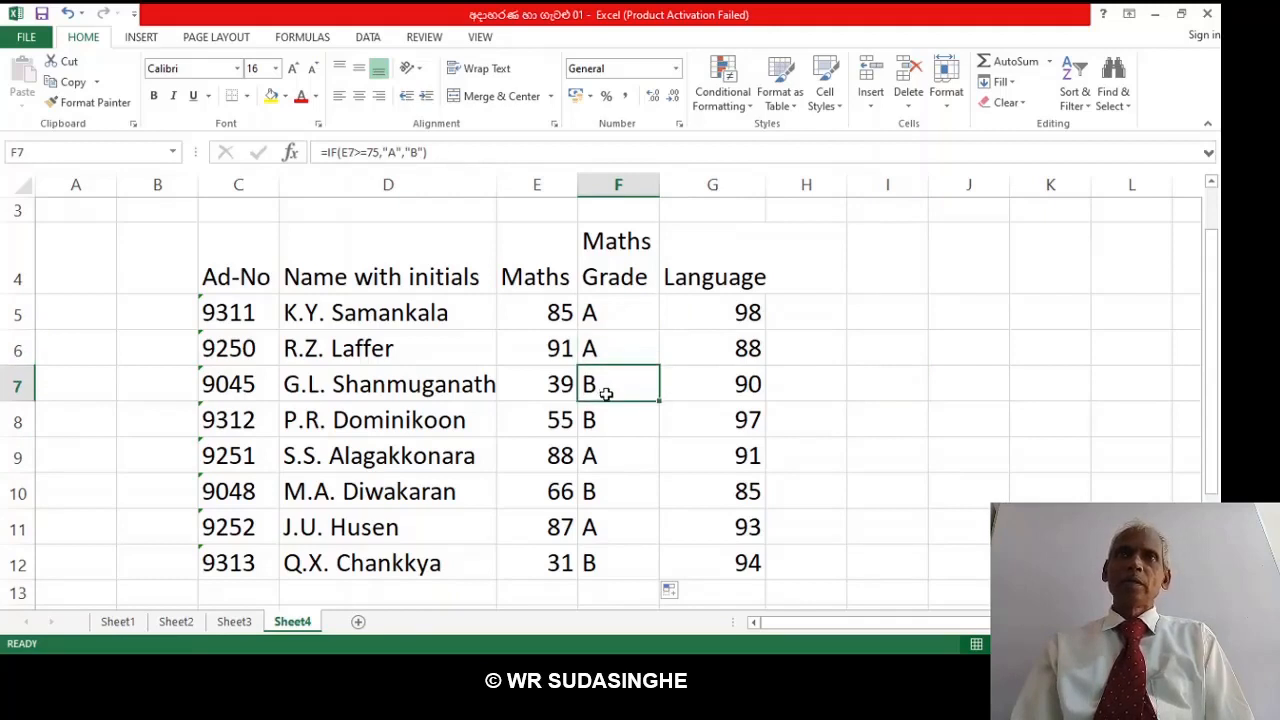
click(608, 420)
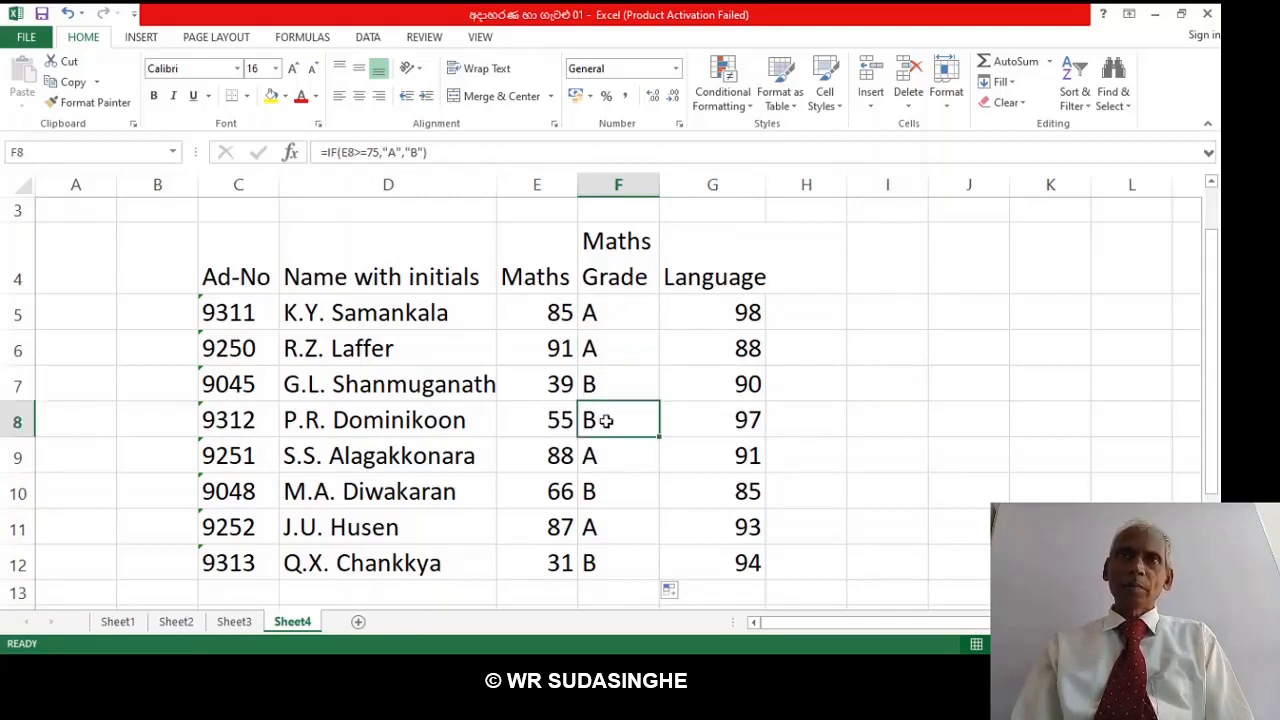
click(628, 492)
click(605, 564)
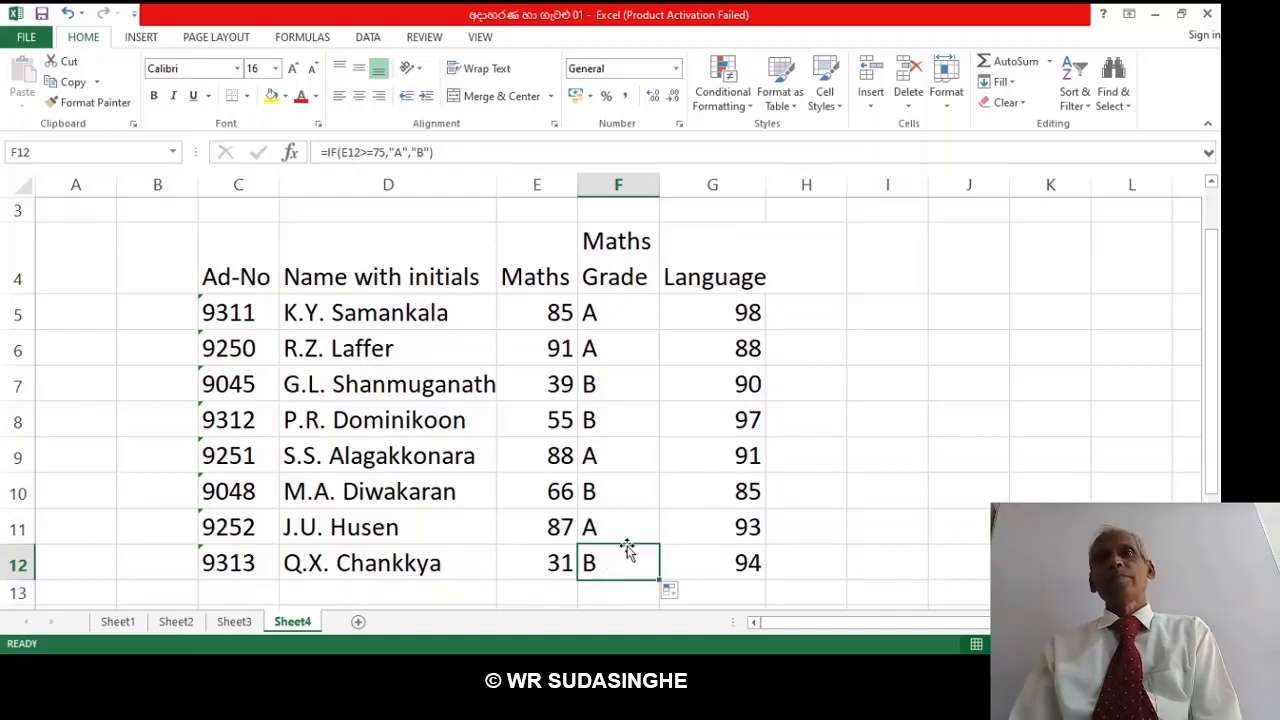
Move the IF formula from F5 to the empty cell H5 beside the Language column.
click(630, 315)
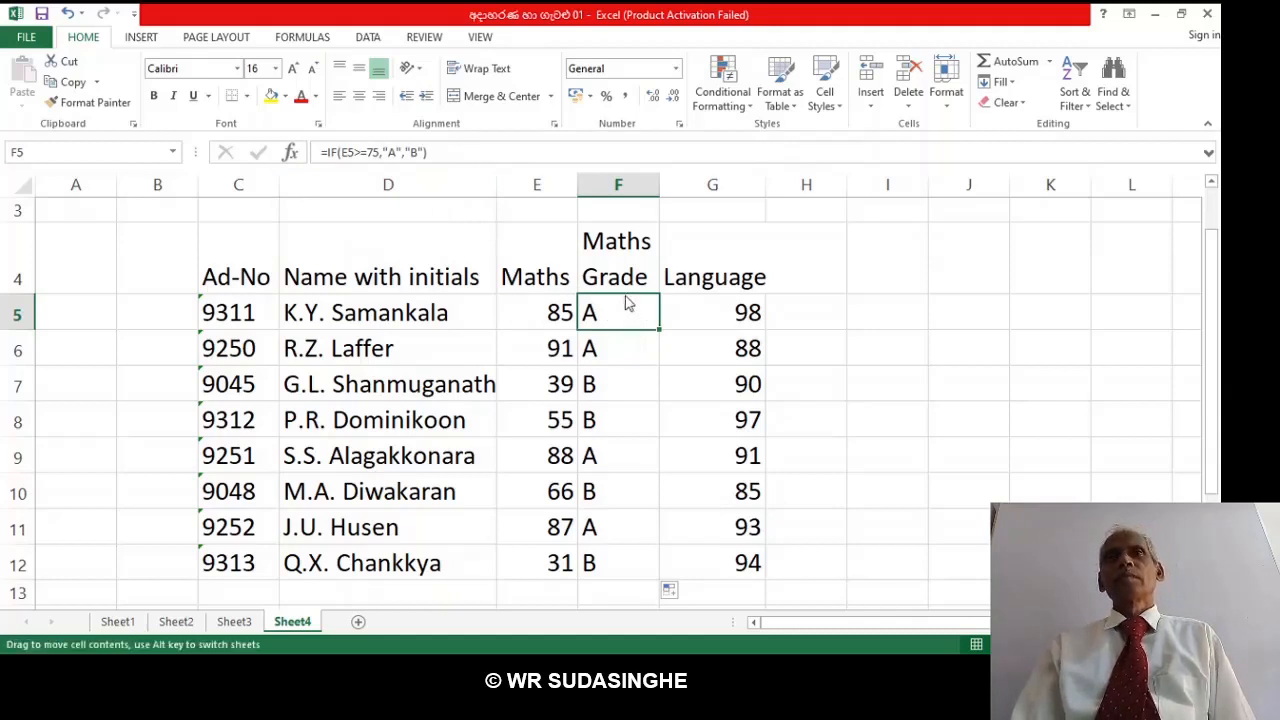
click(720, 314)
key(Left)
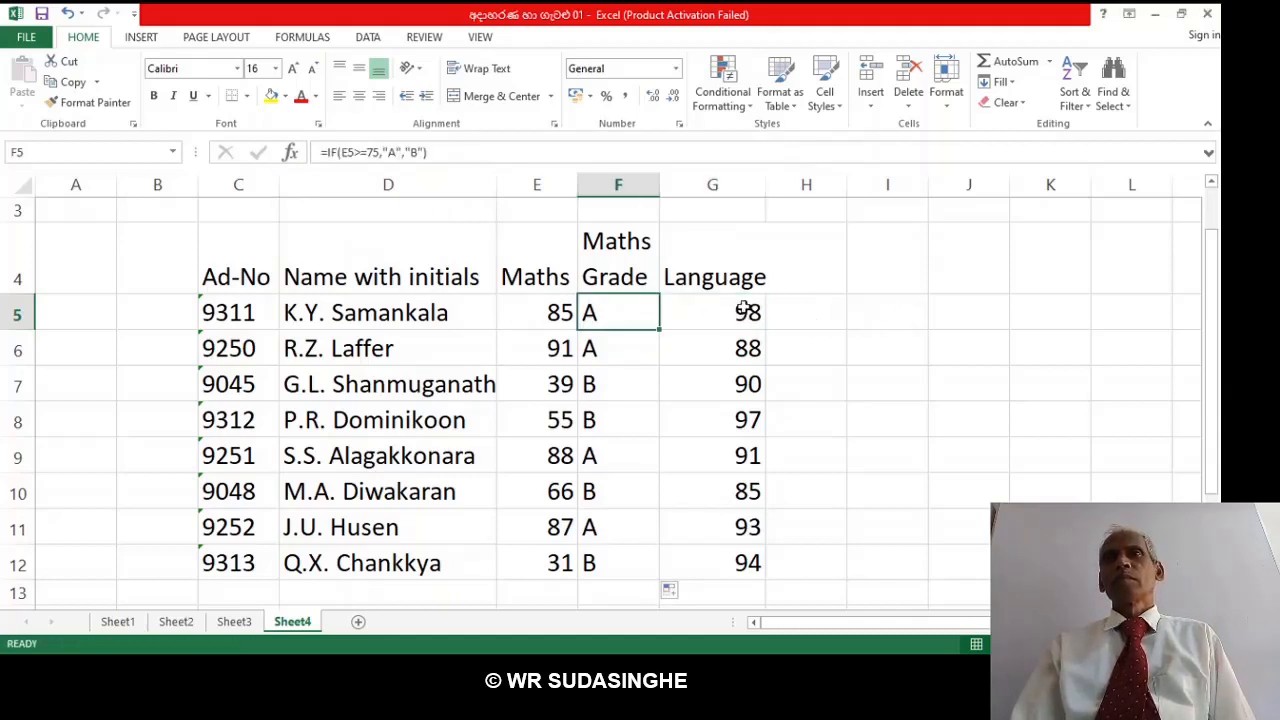
drag(601, 296, 790, 300)
click(900, 308)
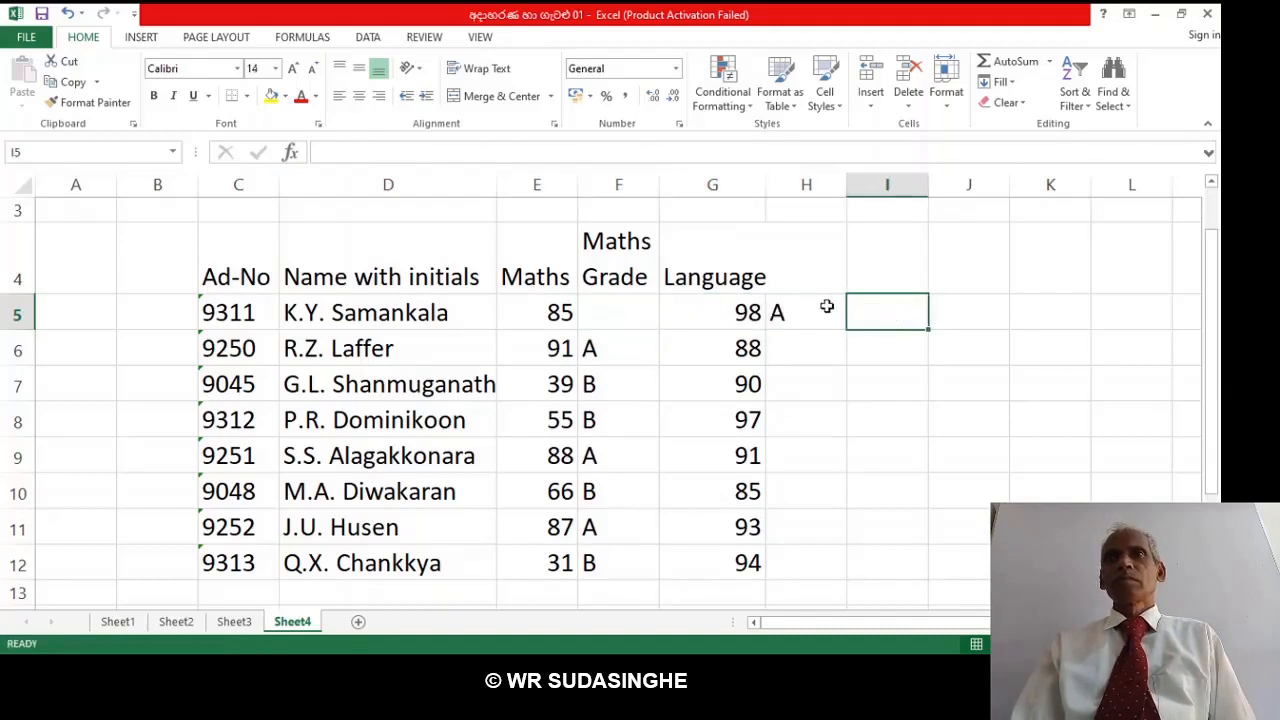
Turn the formula in H5 into visible text by putting an apostrophe in front of its equals sign.
click(780, 316)
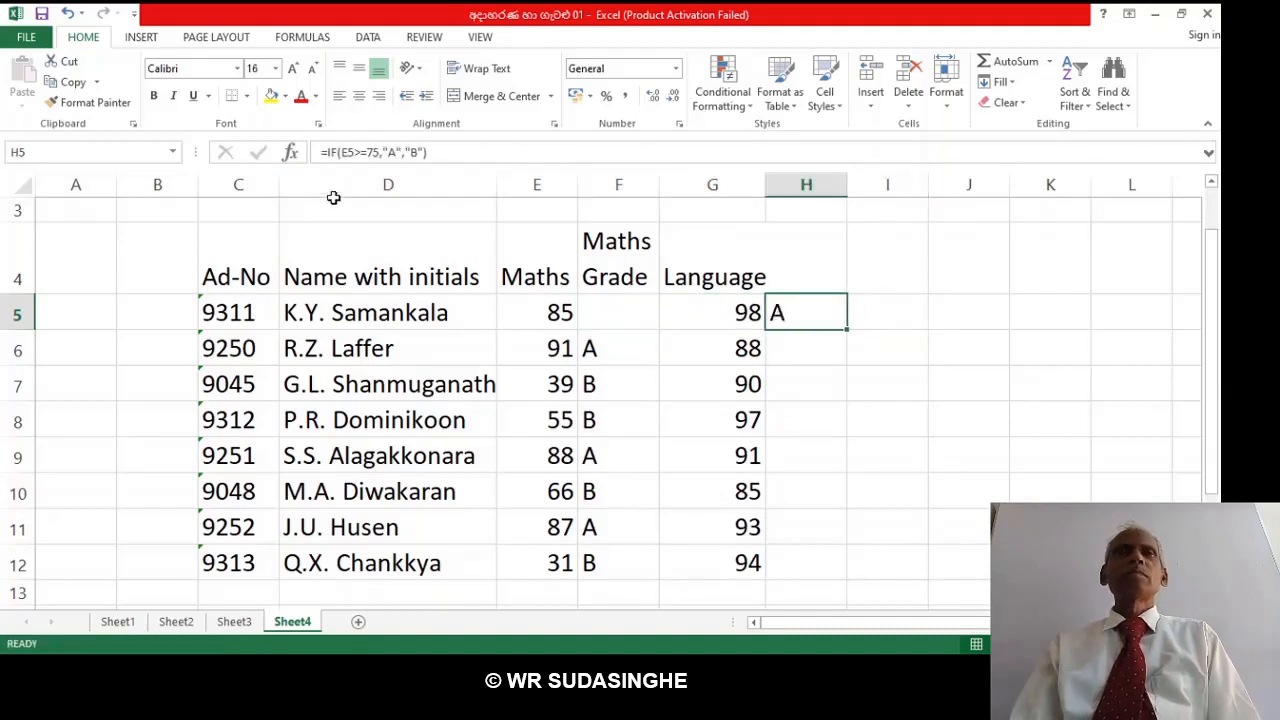
click(323, 152)
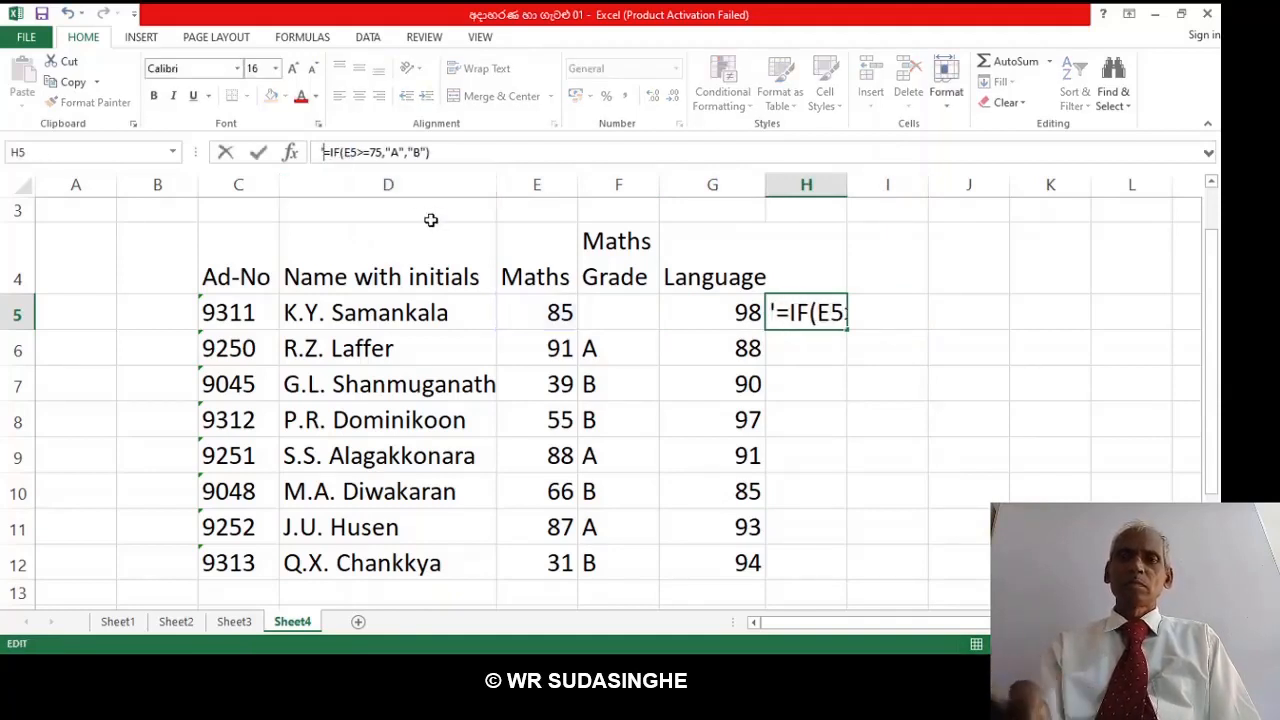
key(Return)
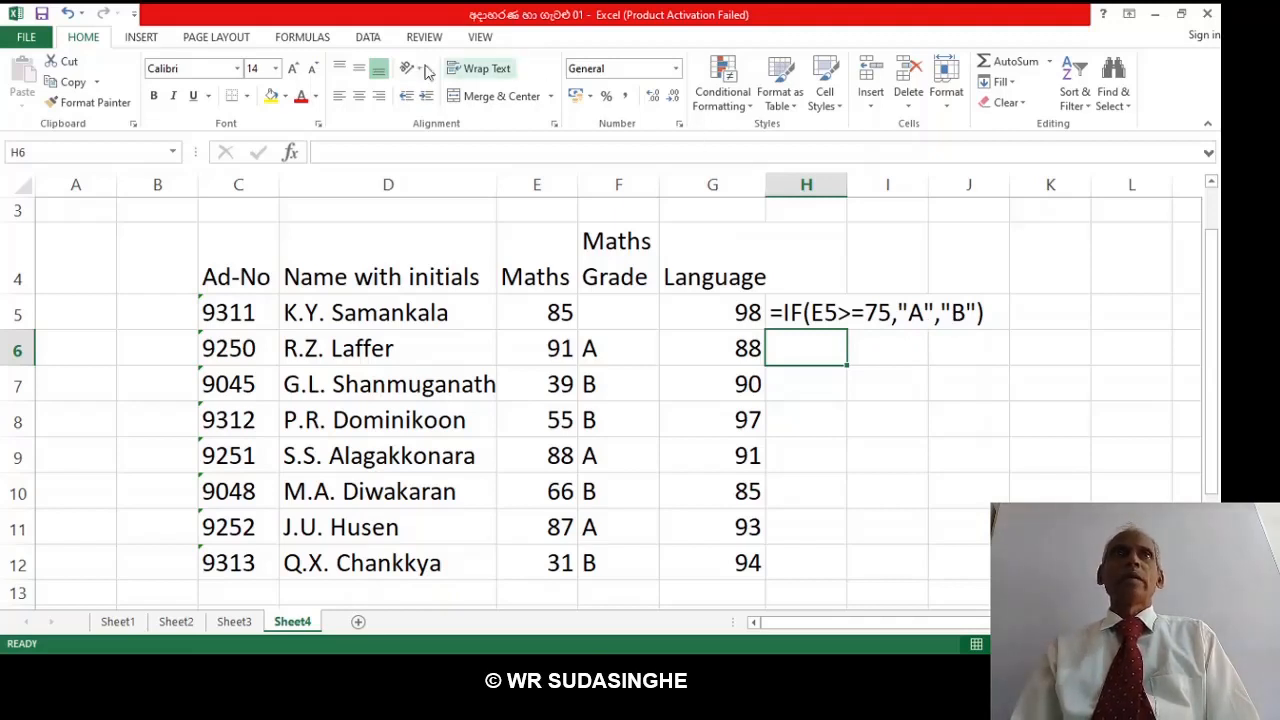
Undo the text conversion in H5 and the move of the formula out of F5.
click(67, 14)
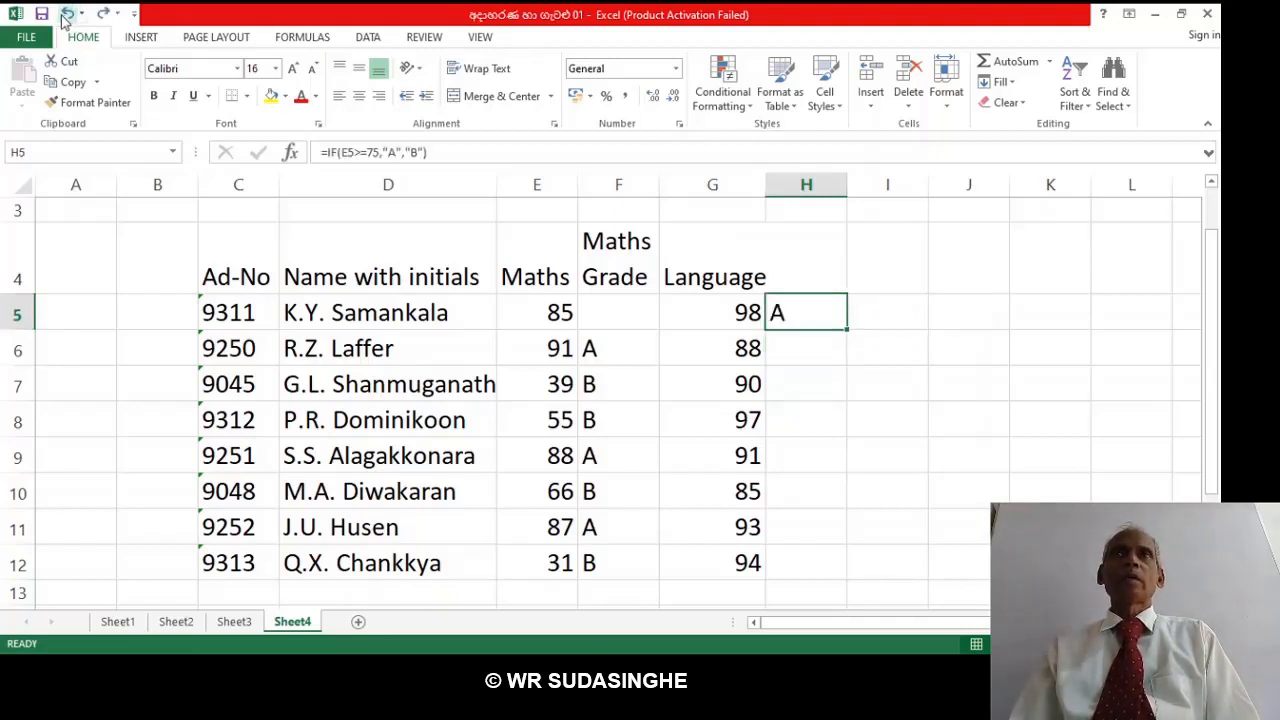
click(67, 14)
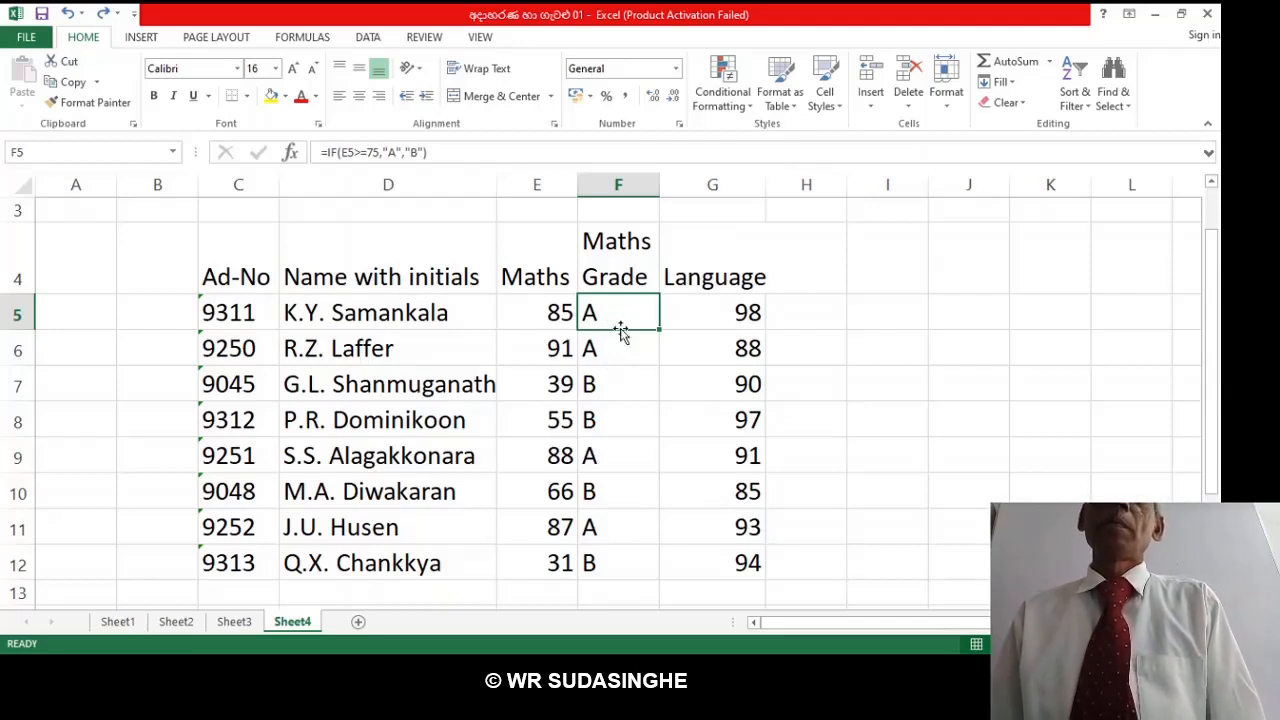
drag(616, 318, 609, 408)
drag(617, 456, 629, 563)
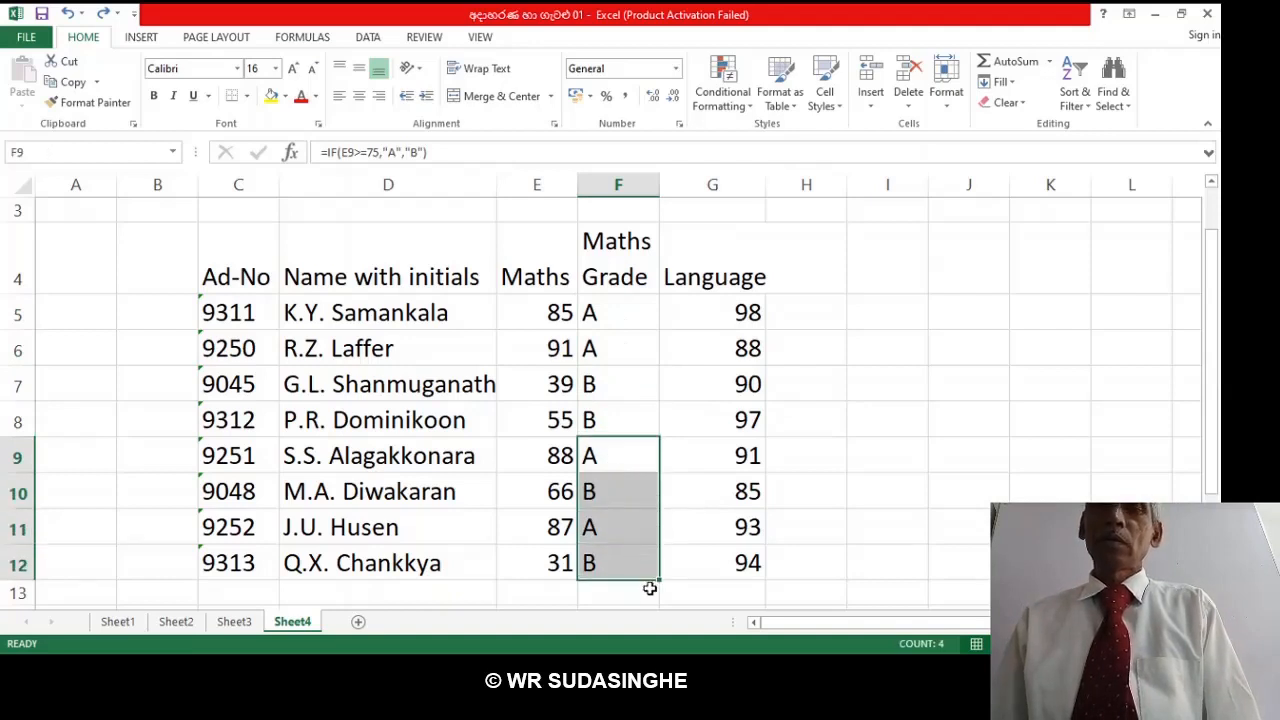
Clear all the IF formulas from the Maths Grade cells F5 to F12.
key(Delete)
click(622, 307)
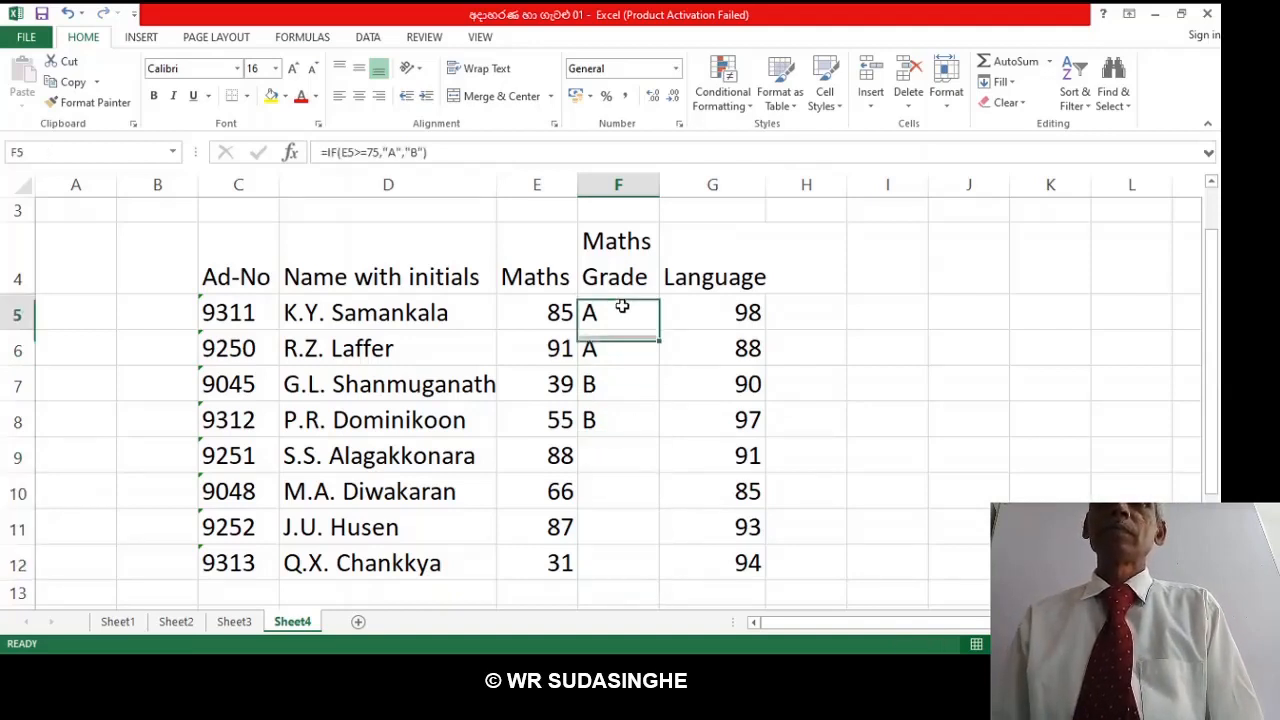
drag(620, 341, 614, 409)
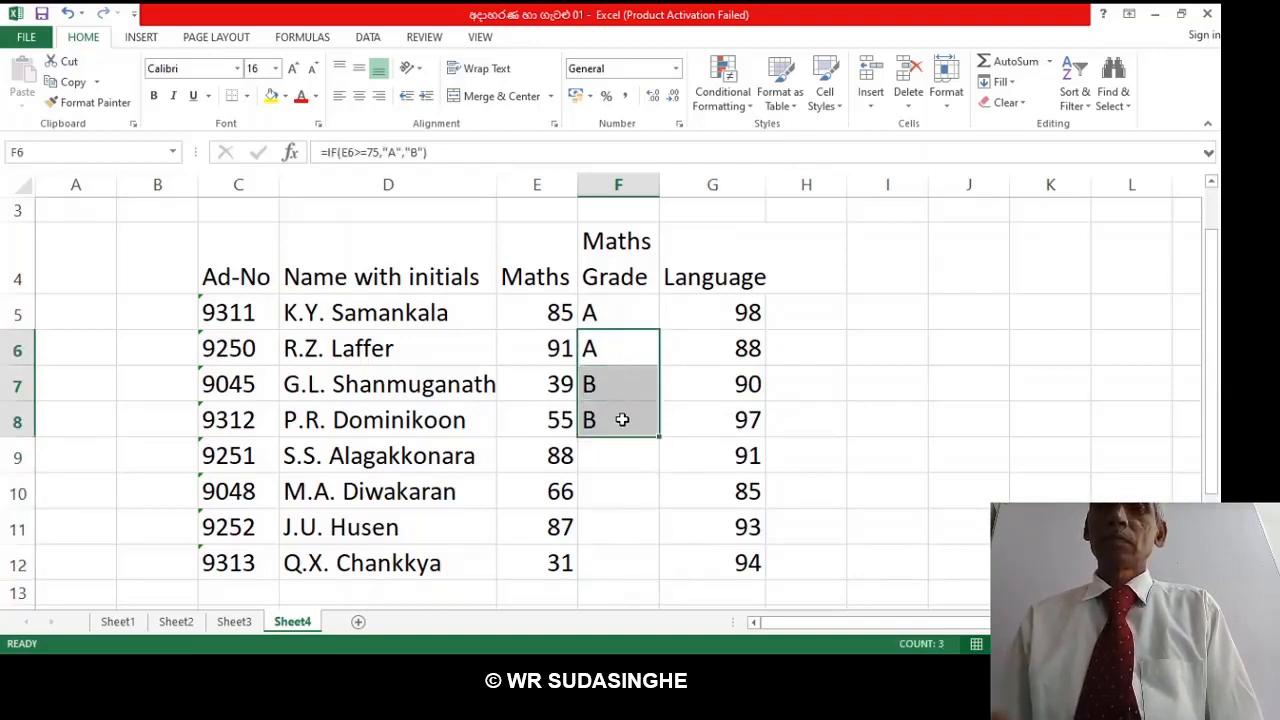
key(Delete)
click(635, 312)
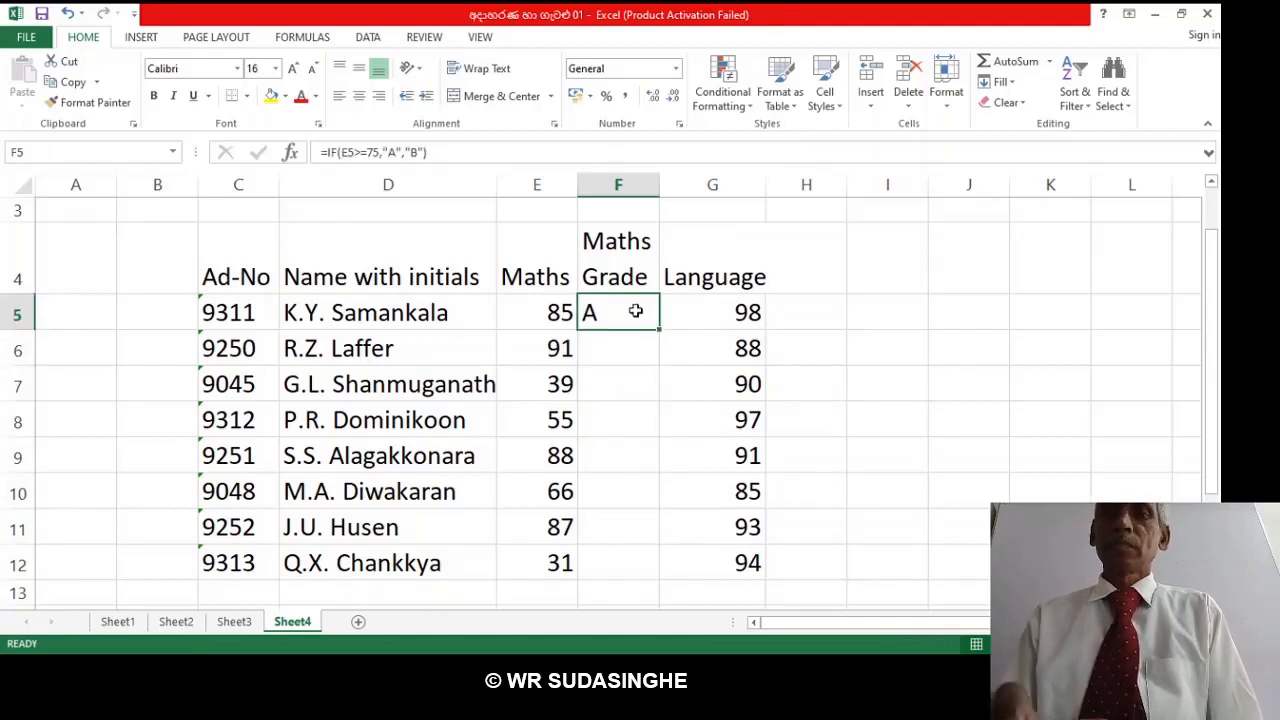
key(Delete)
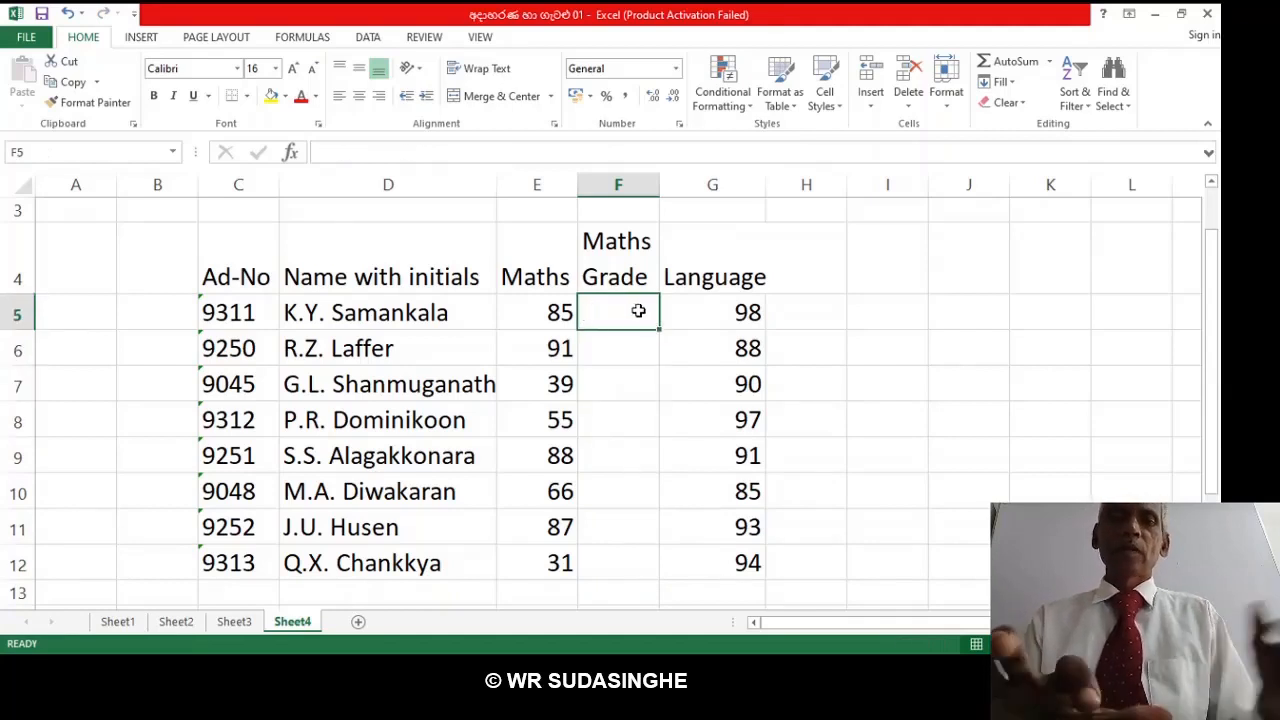
Begin an IF formula in F5 that tests E5>=75 and returns "A" when true.
text(=)
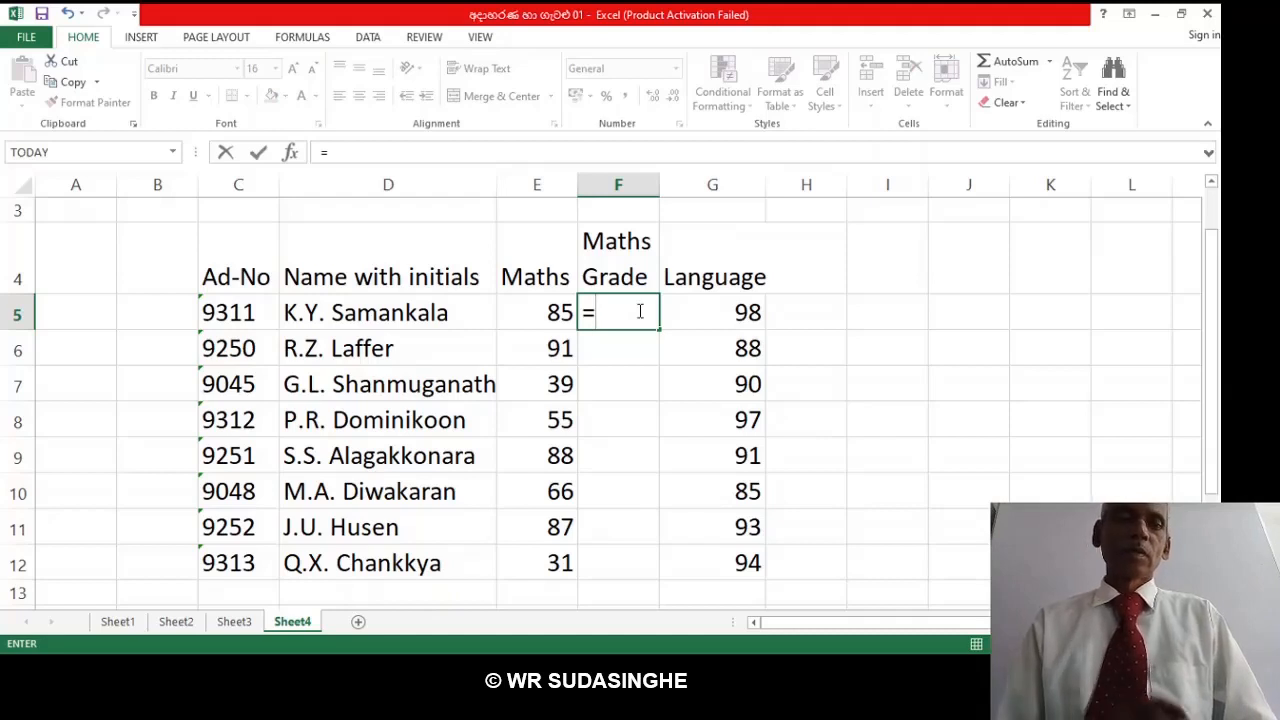
text(if)
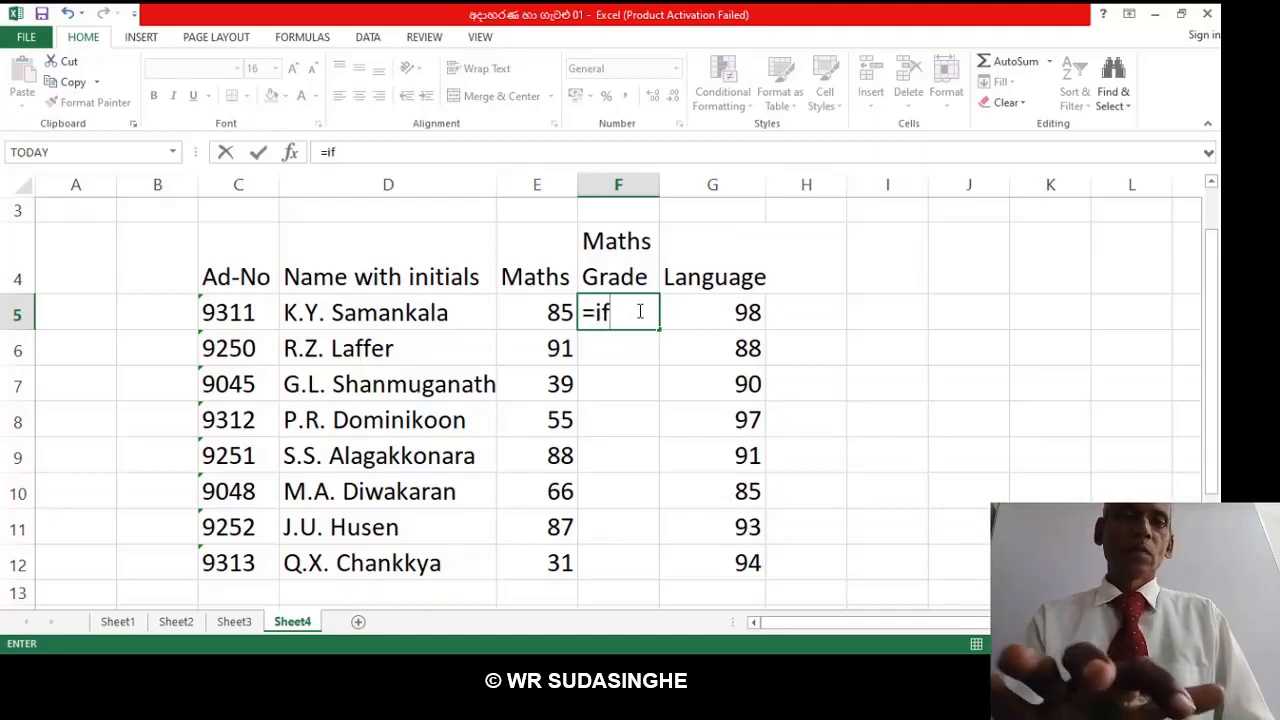
text(()
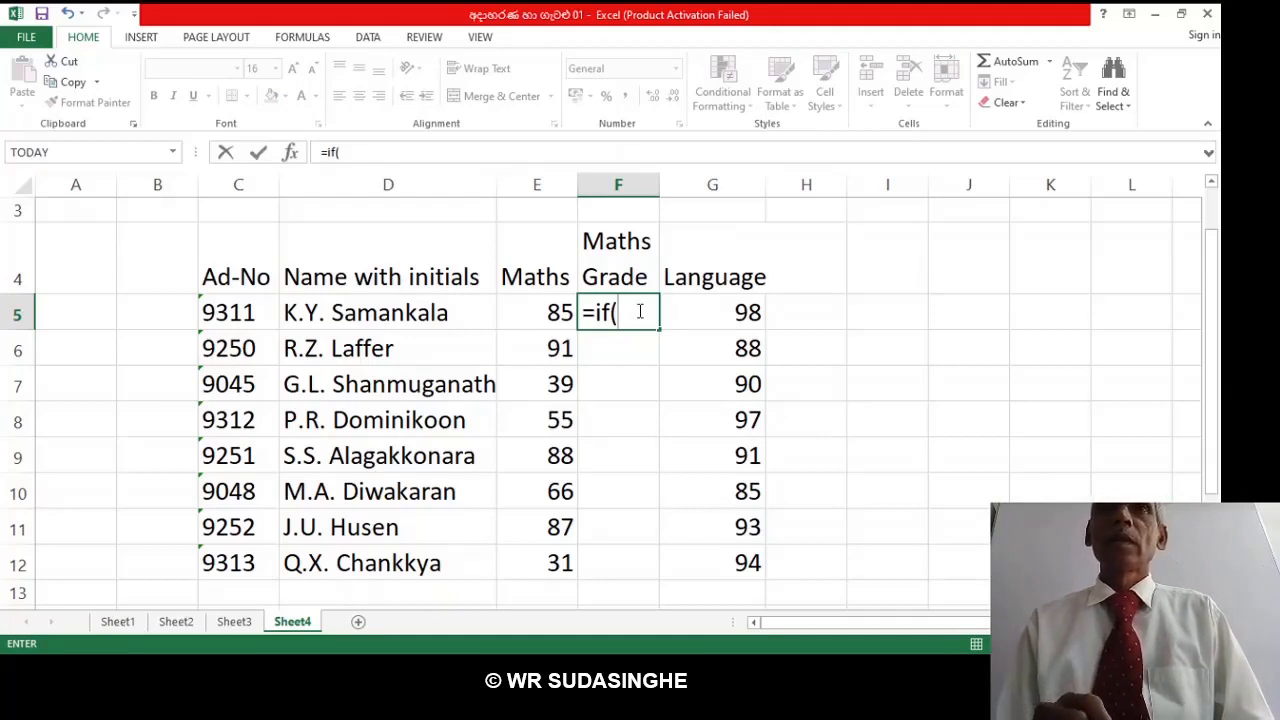
click(549, 317)
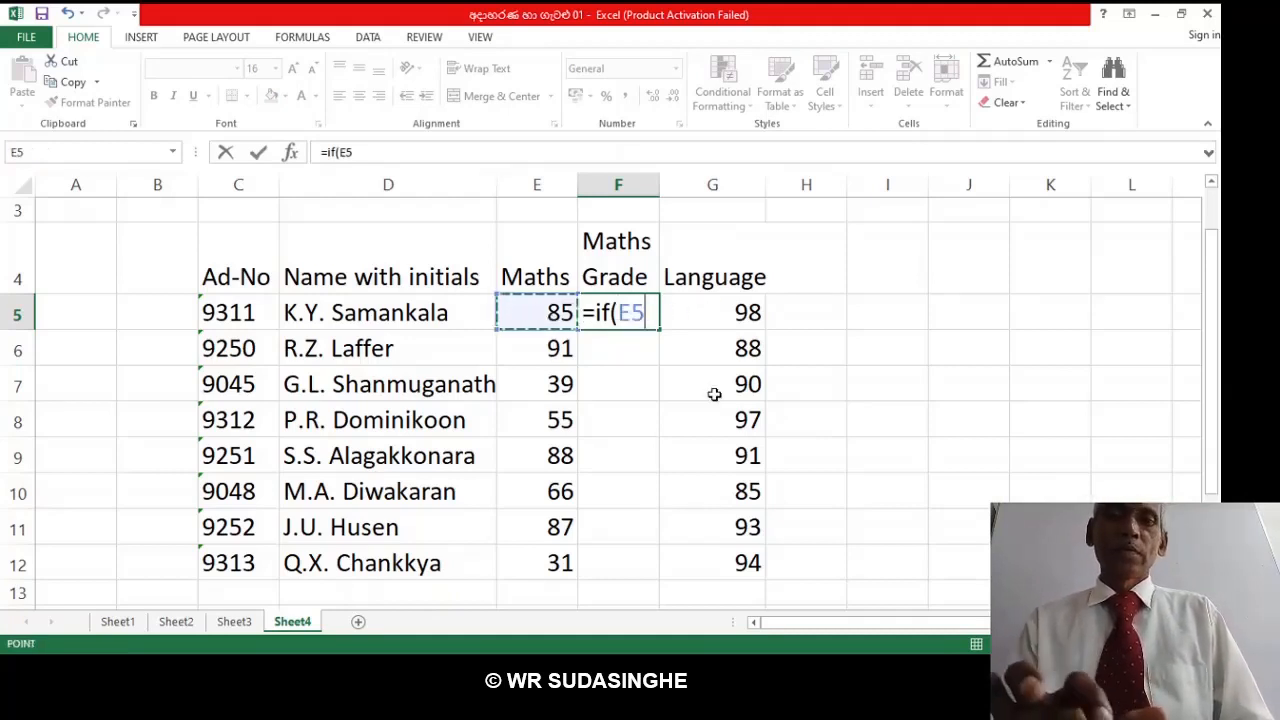
text(>)
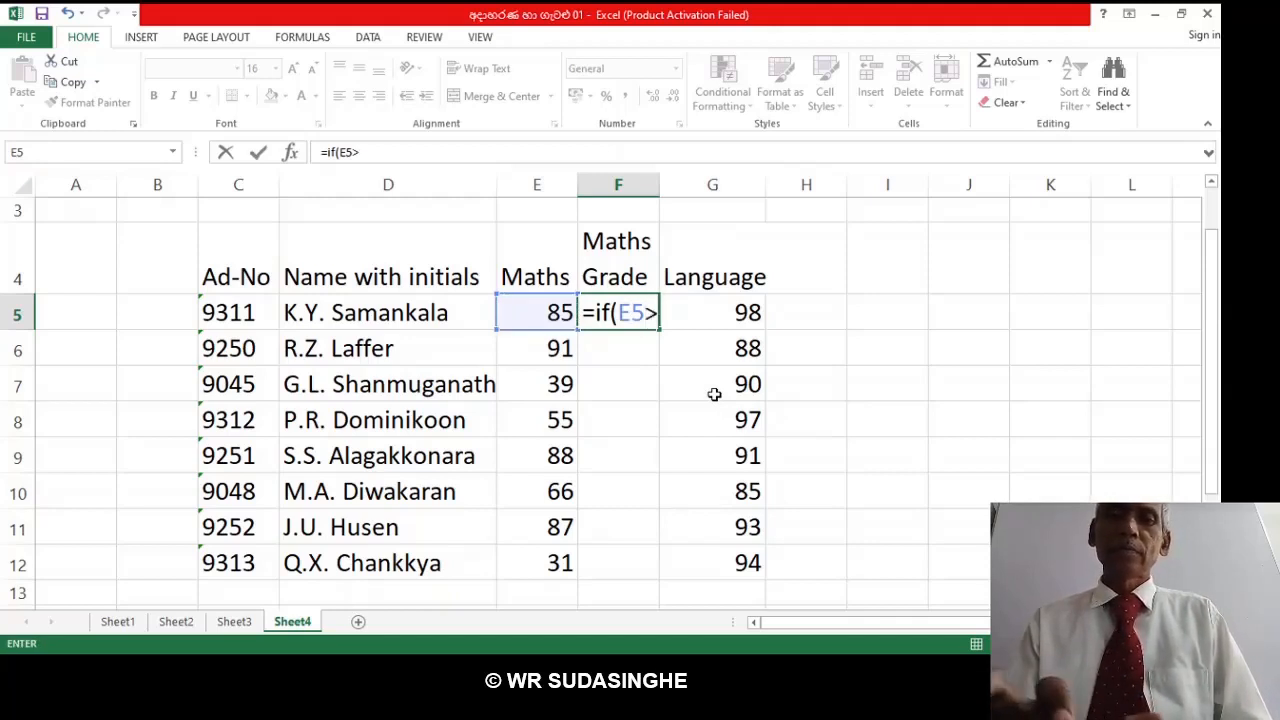
text(=)
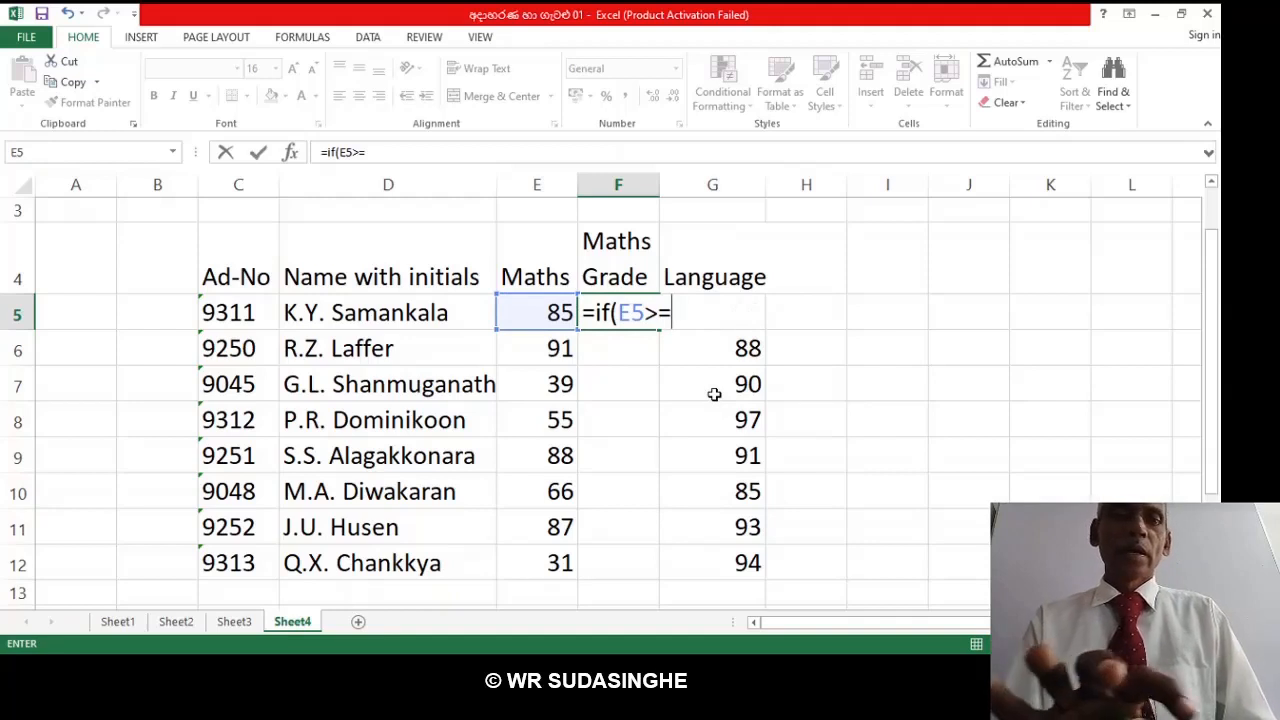
text(75)
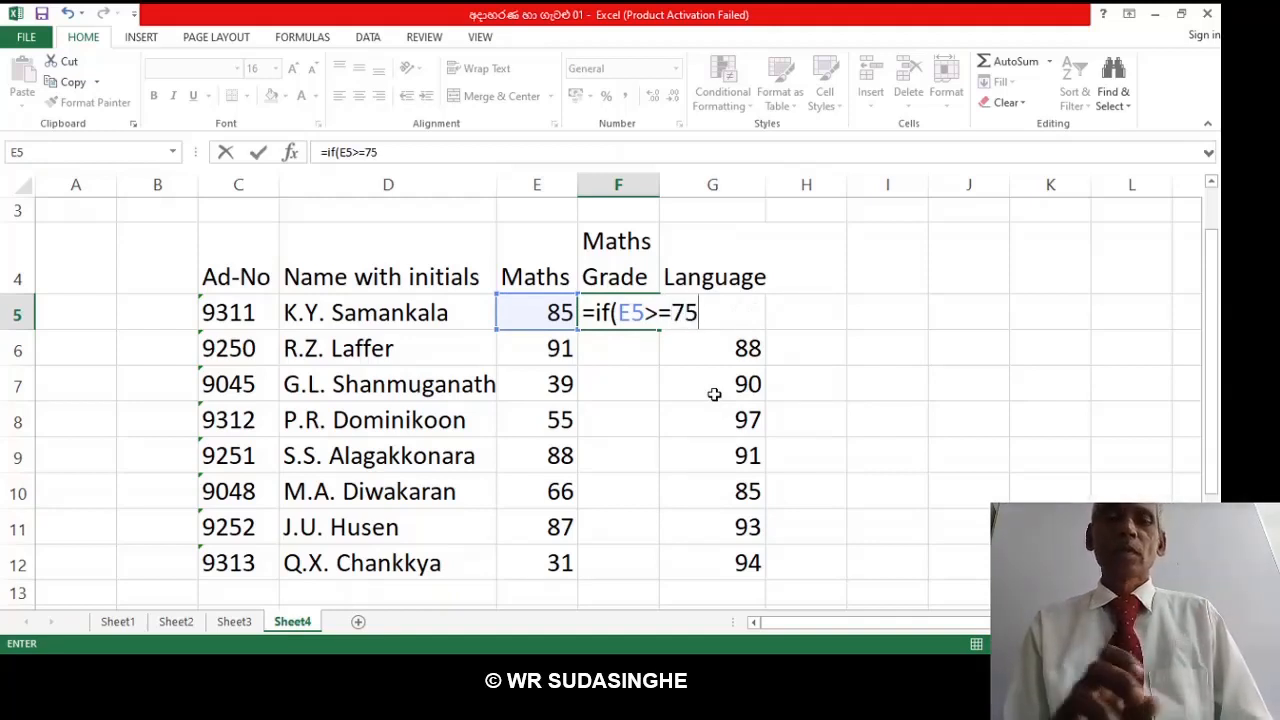
text(,)
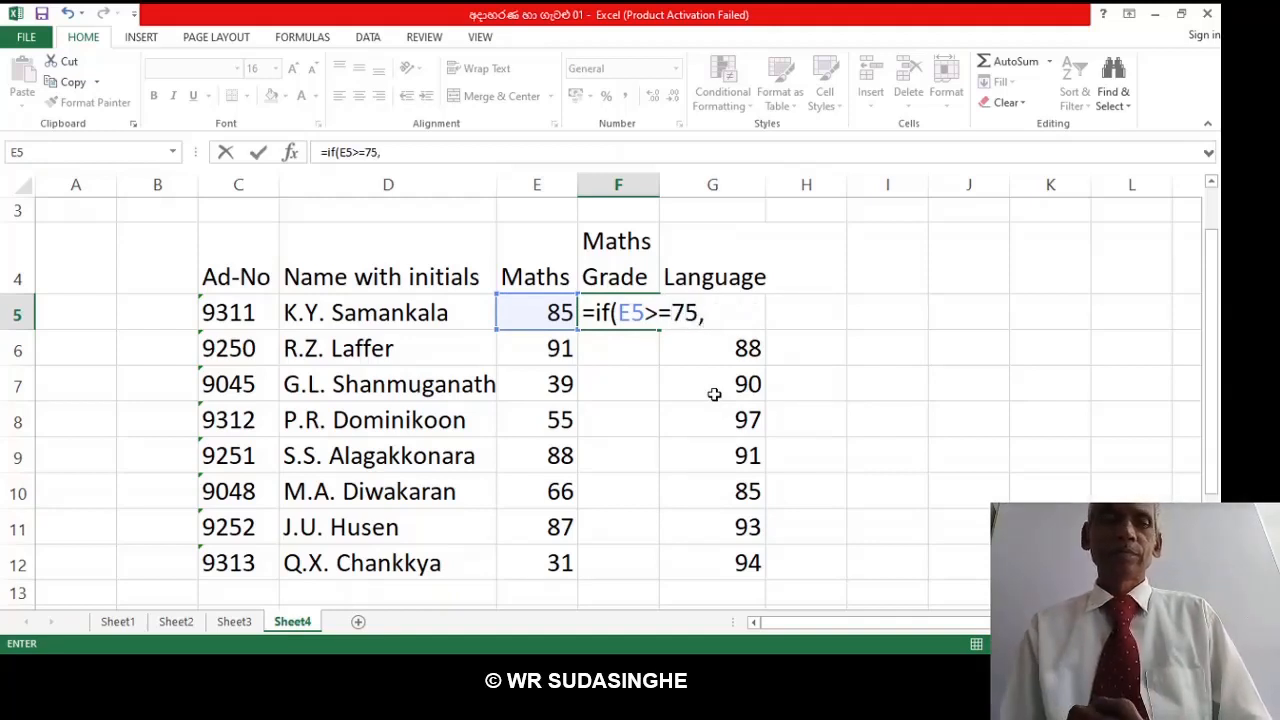
text(")
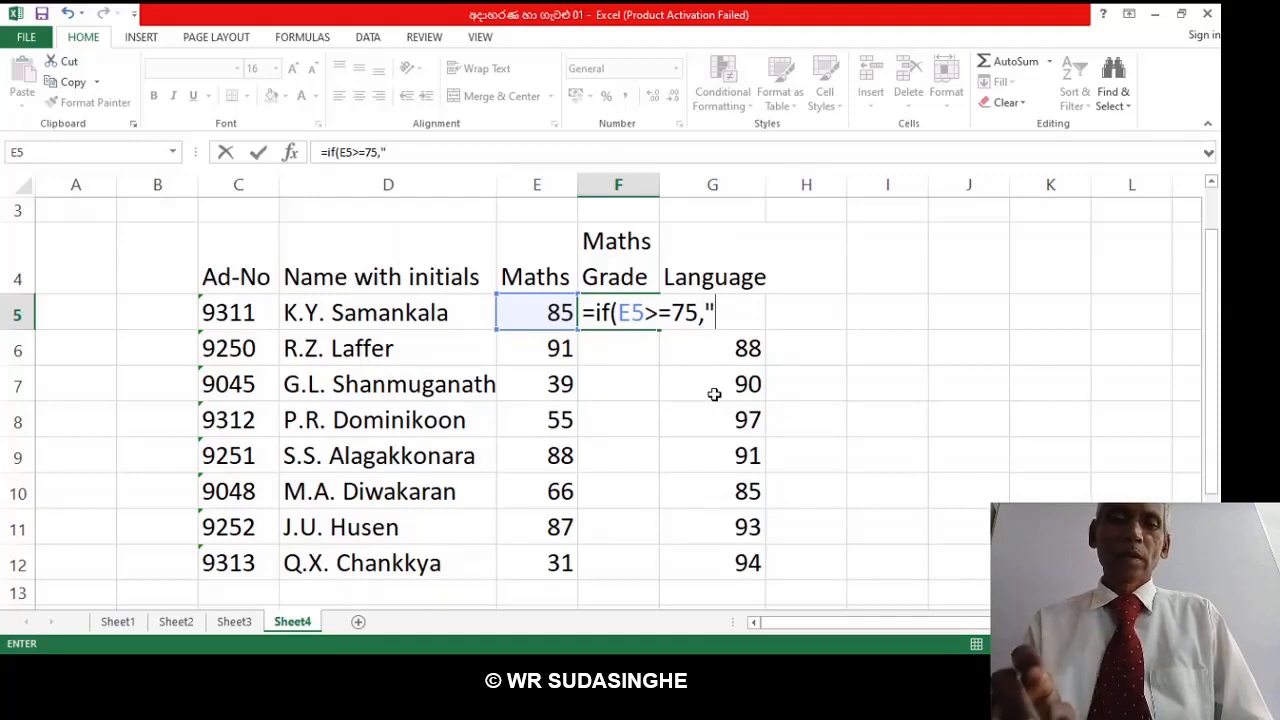
text(S)
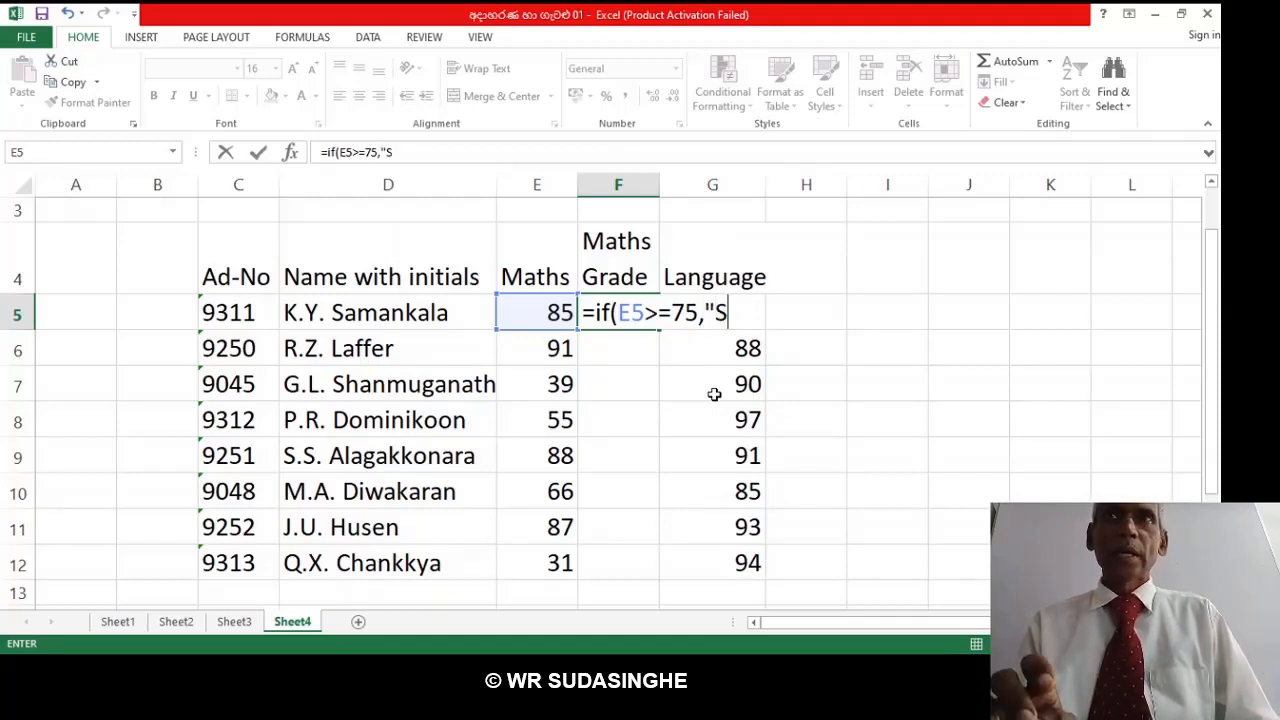
key(BackSpace)
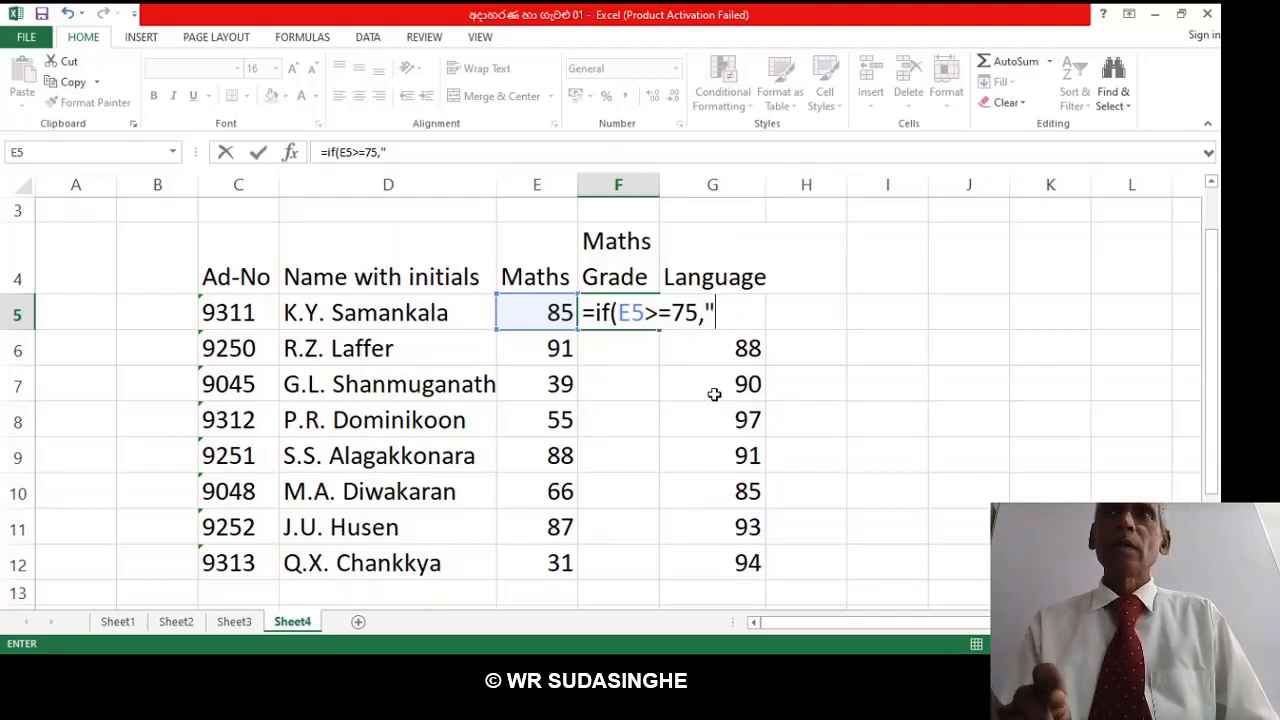
text(A")
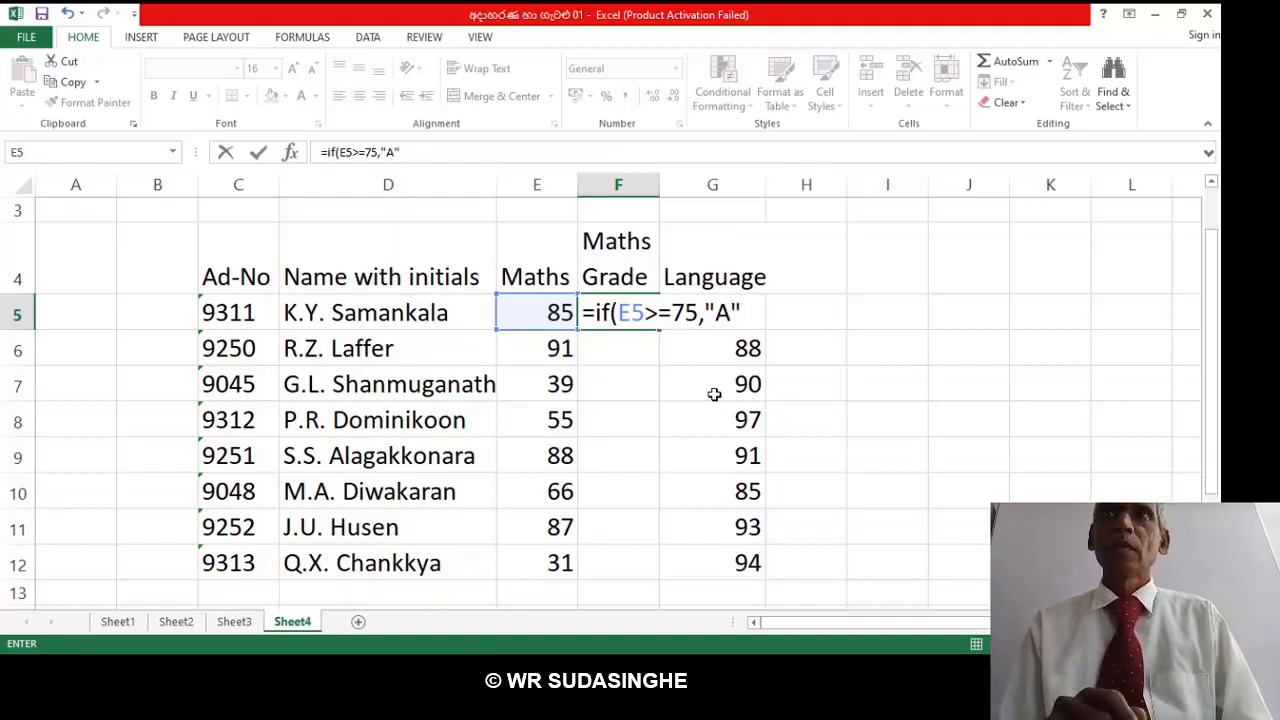
Complete the F5 formula with a nested IF that returns "B" when E5>=65 and "C" otherwise, closing both brackets.
text(,i)
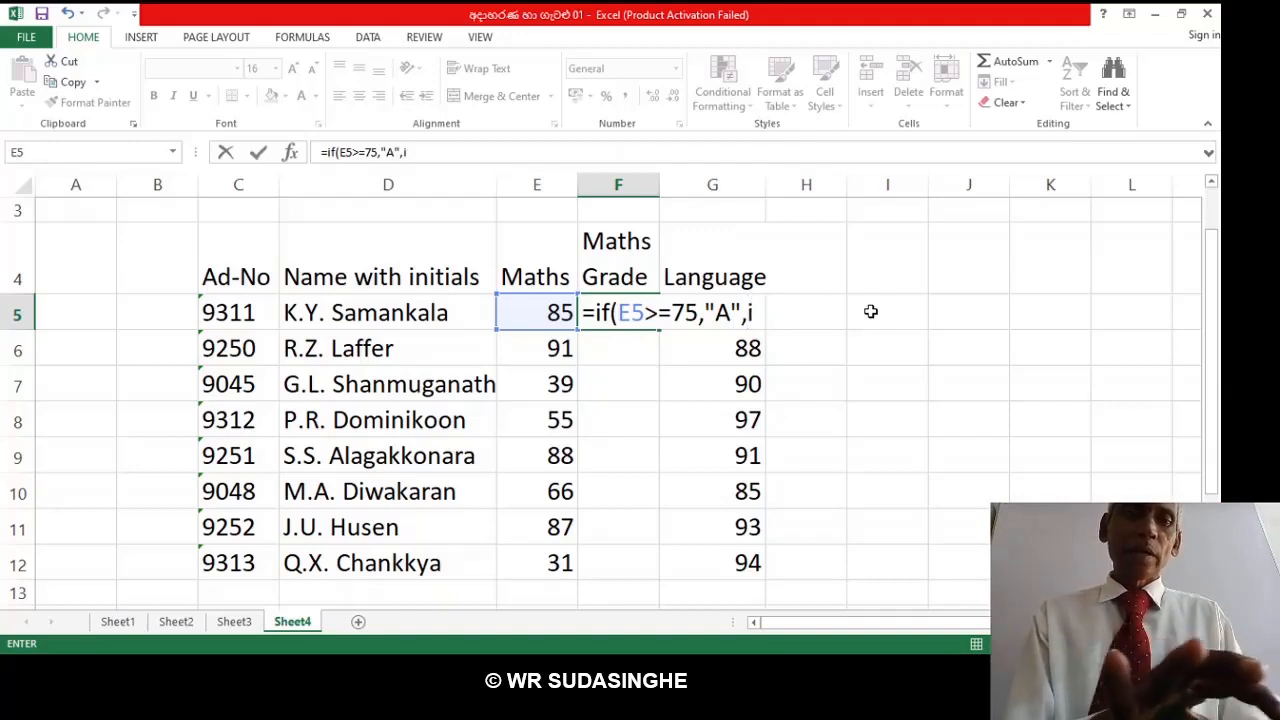
text(f)
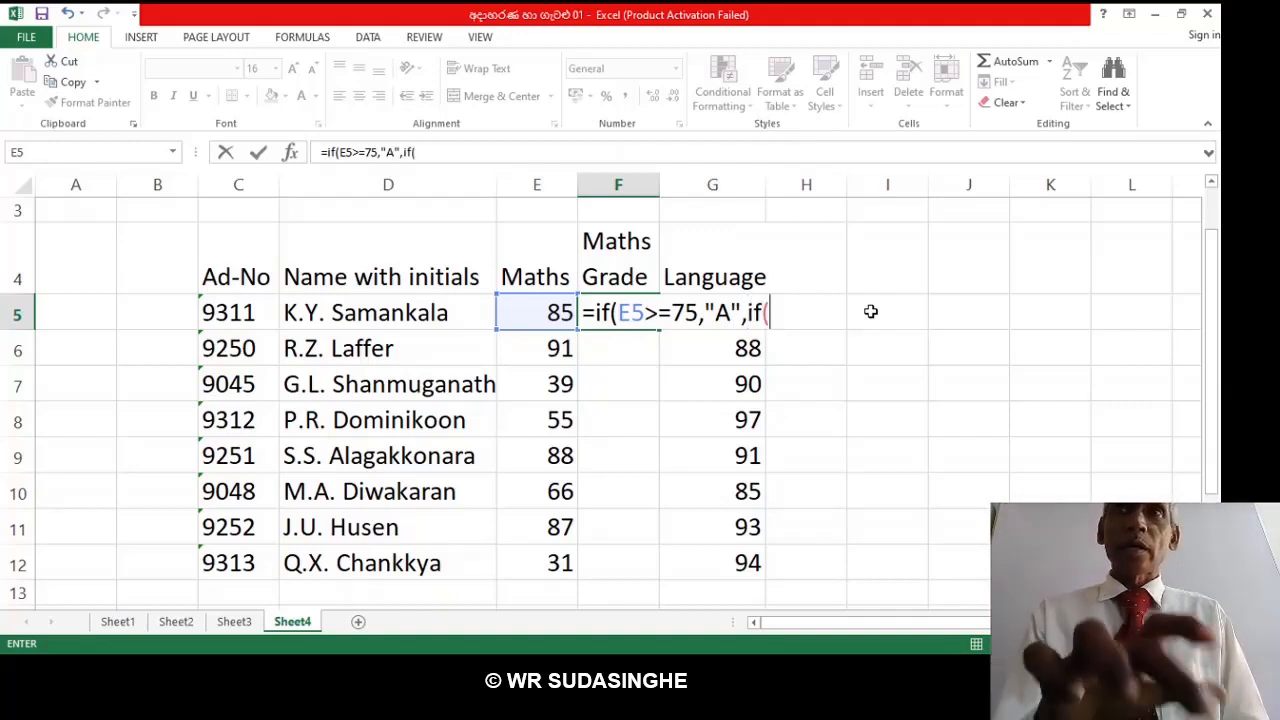
text(()
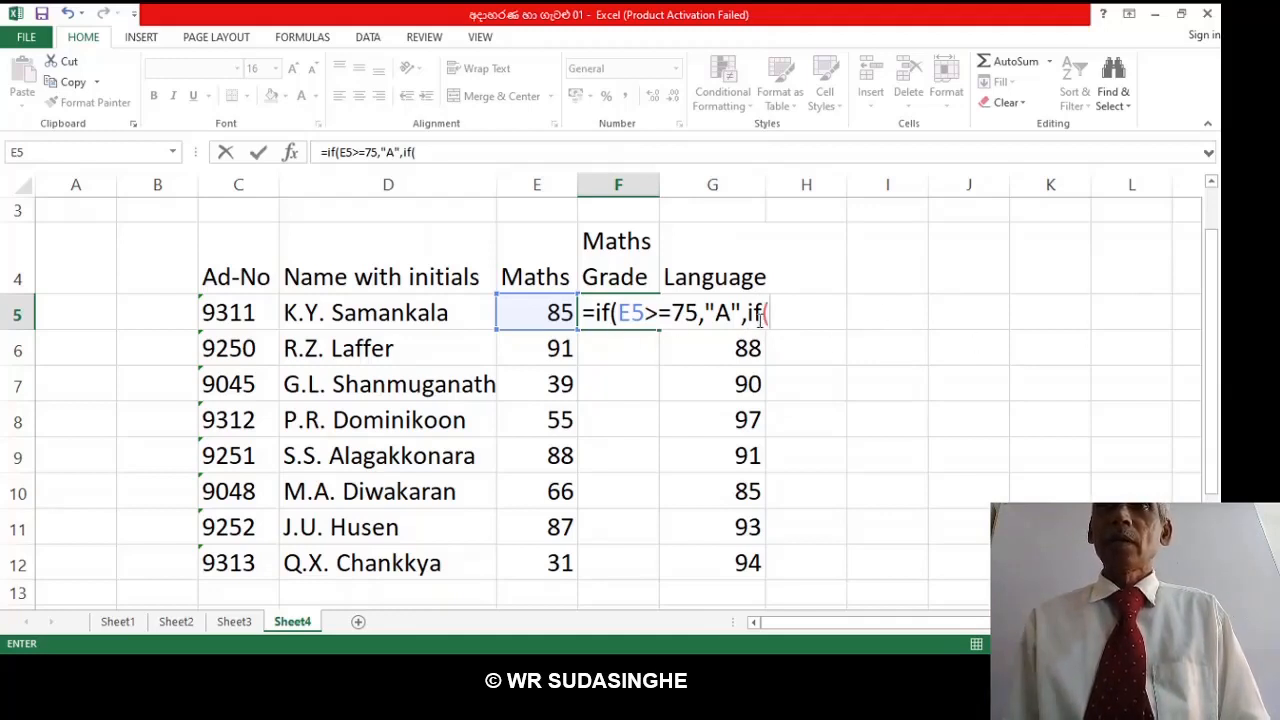
click(540, 313)
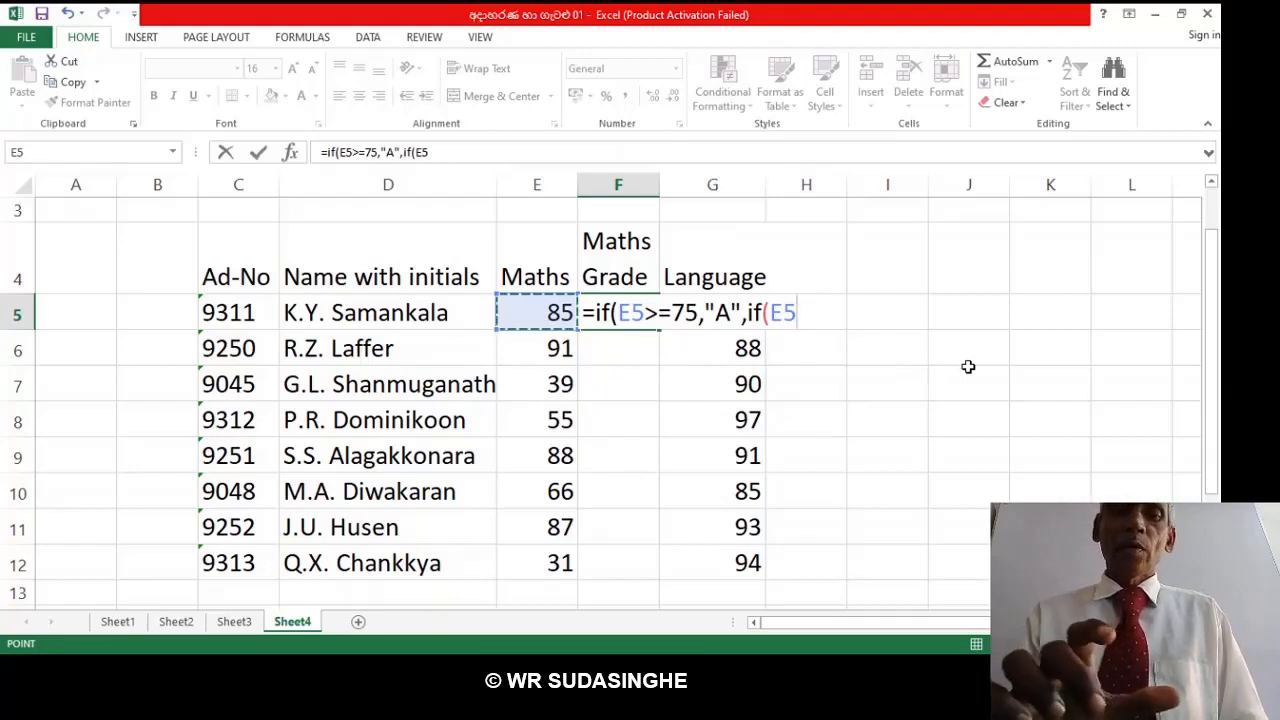
text(>=)
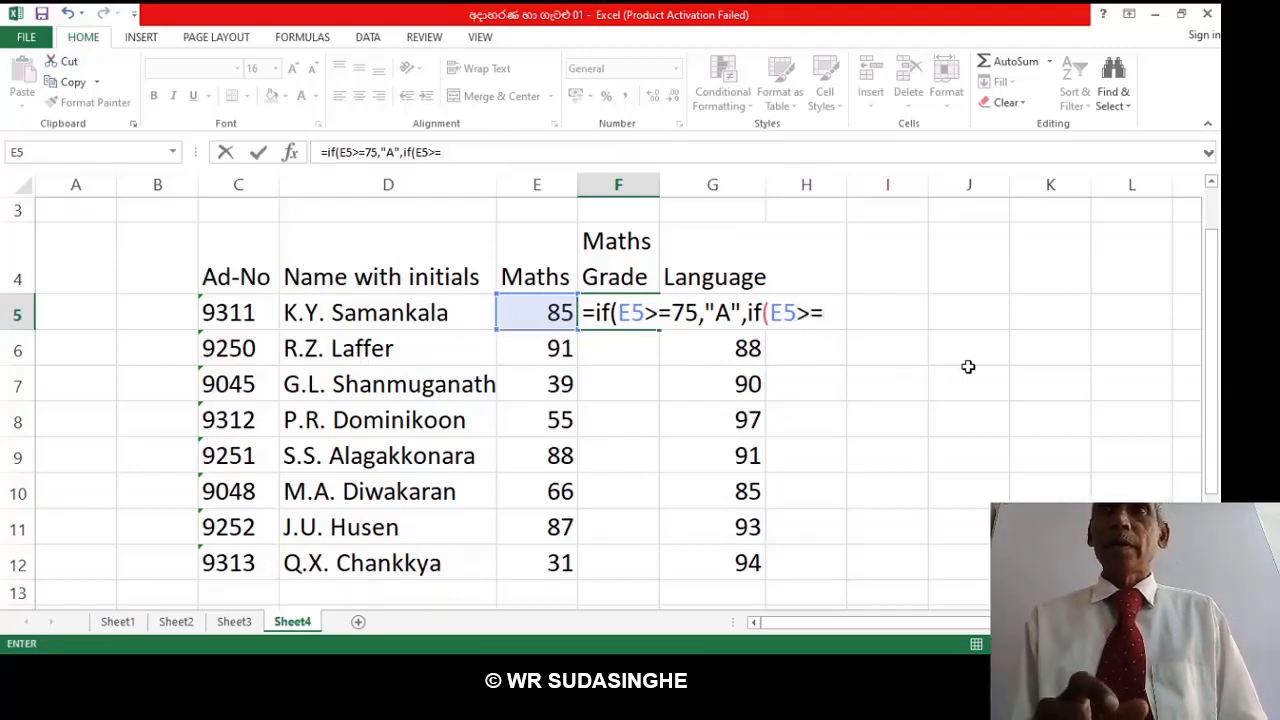
text(65)
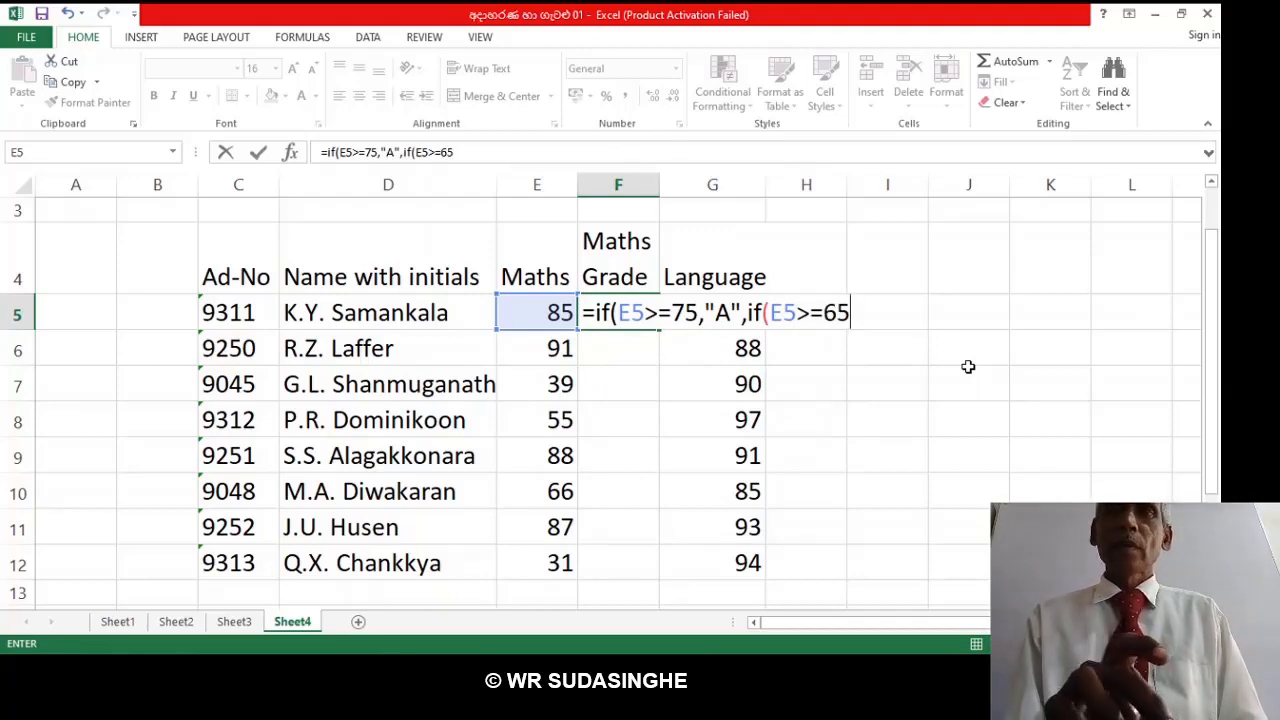
text(,)
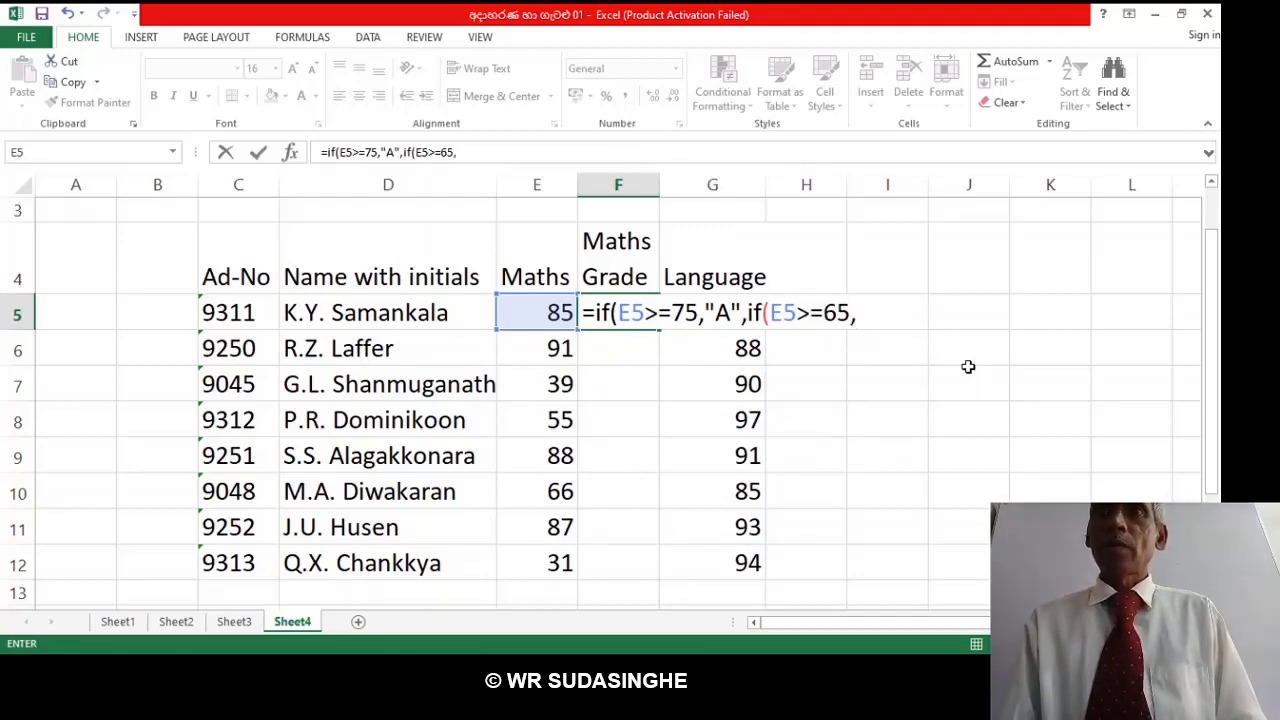
text(")
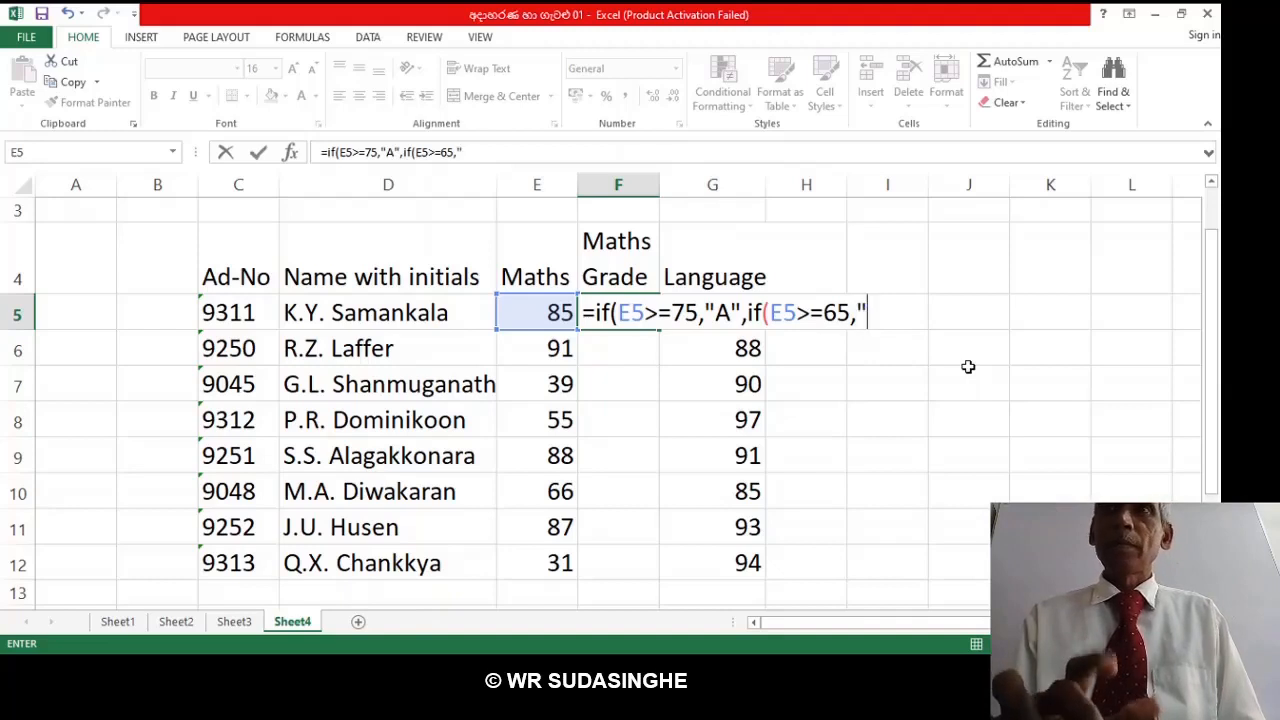
text(B")
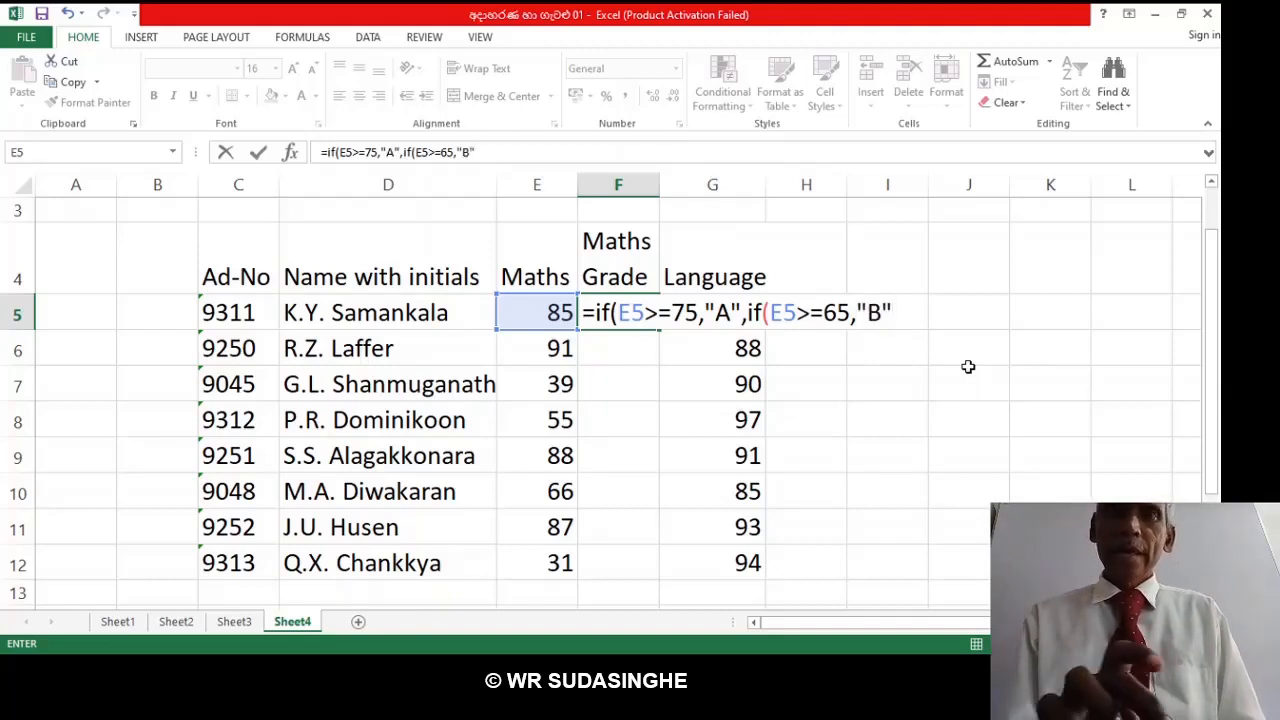
text(,)
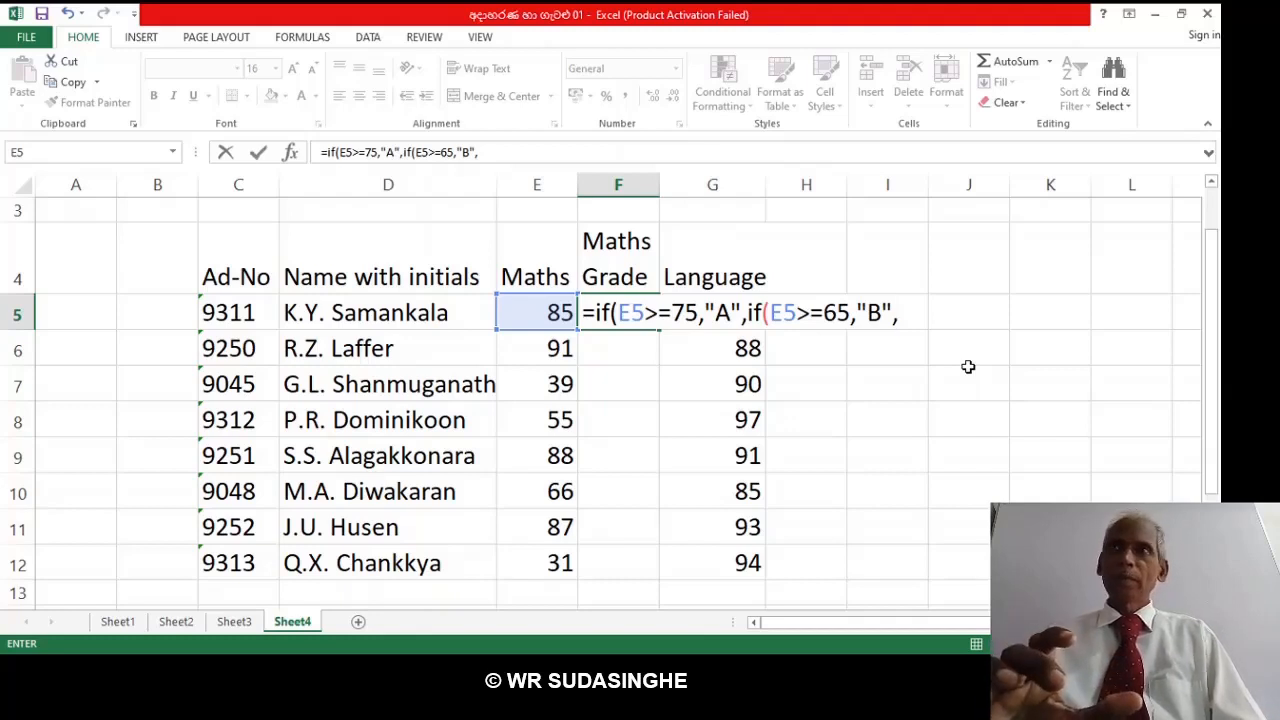
text(")
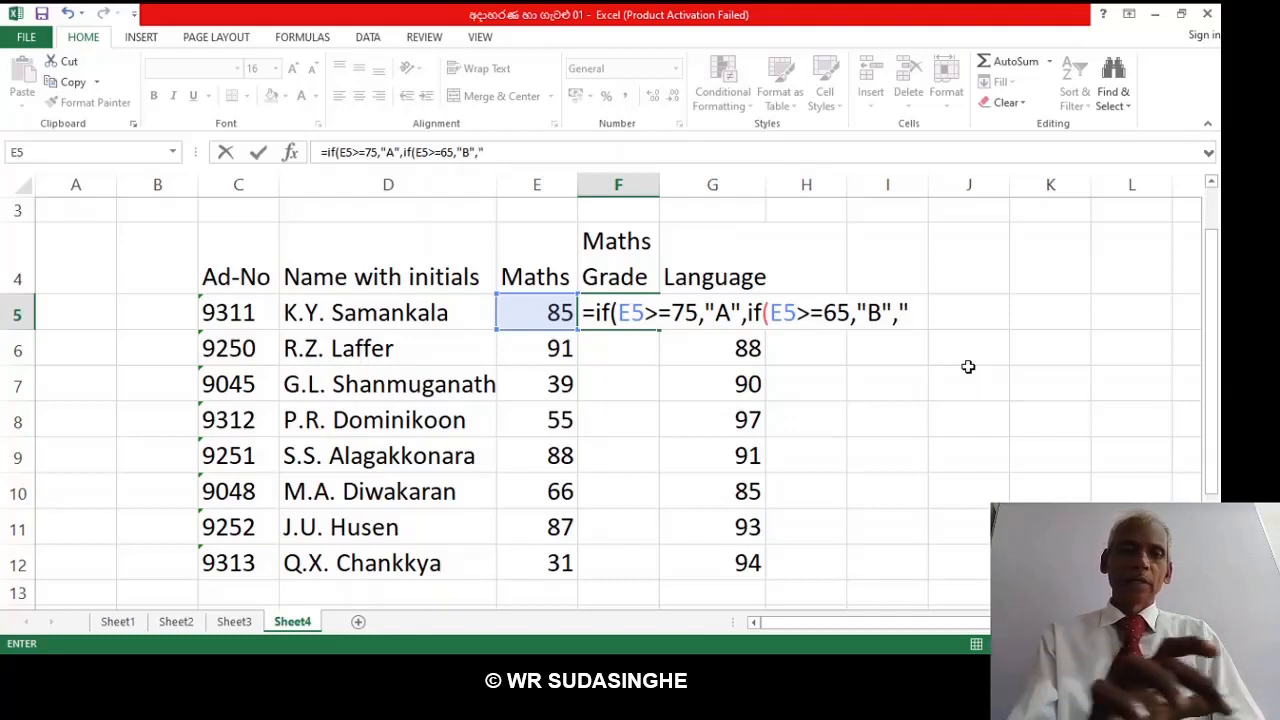
text(C")
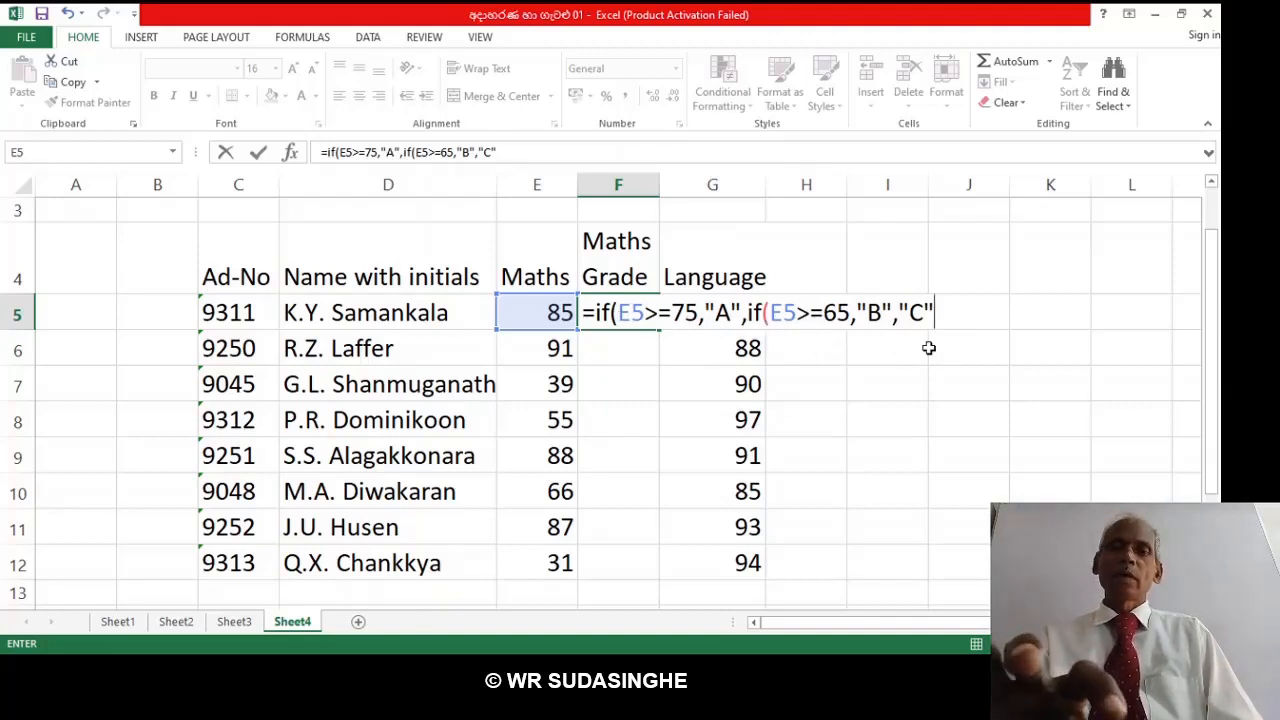
text())
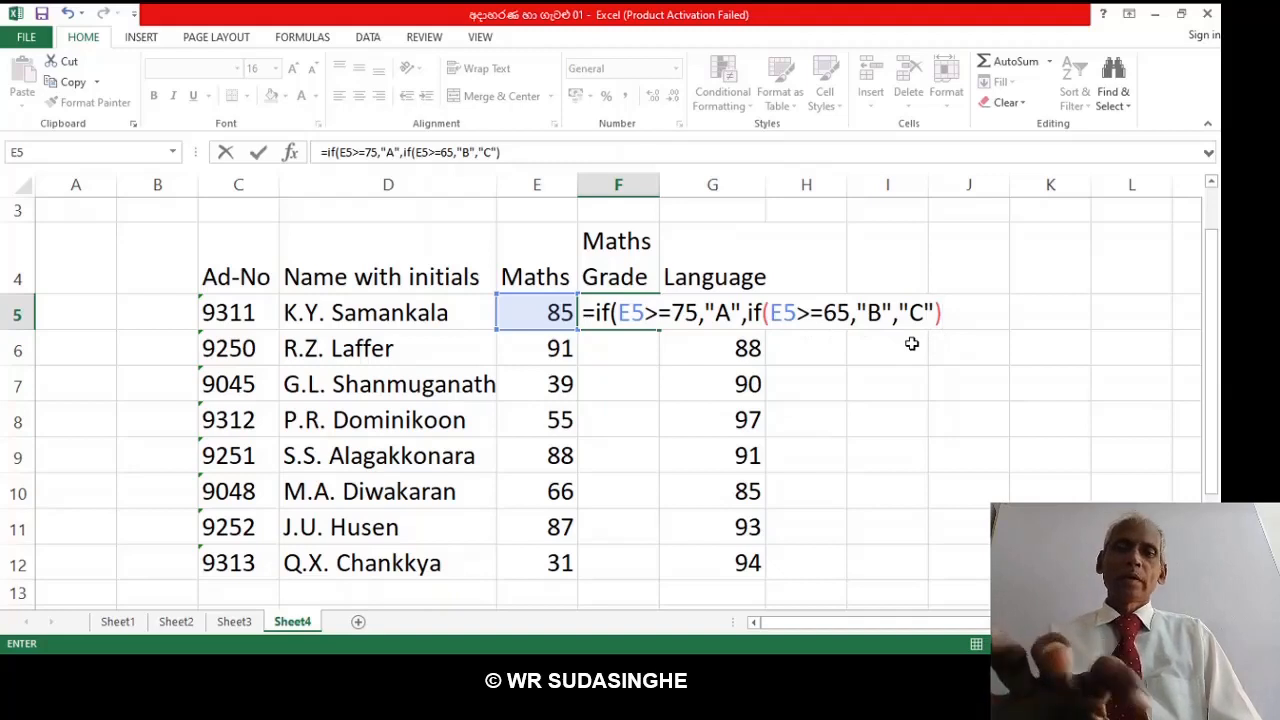
text())
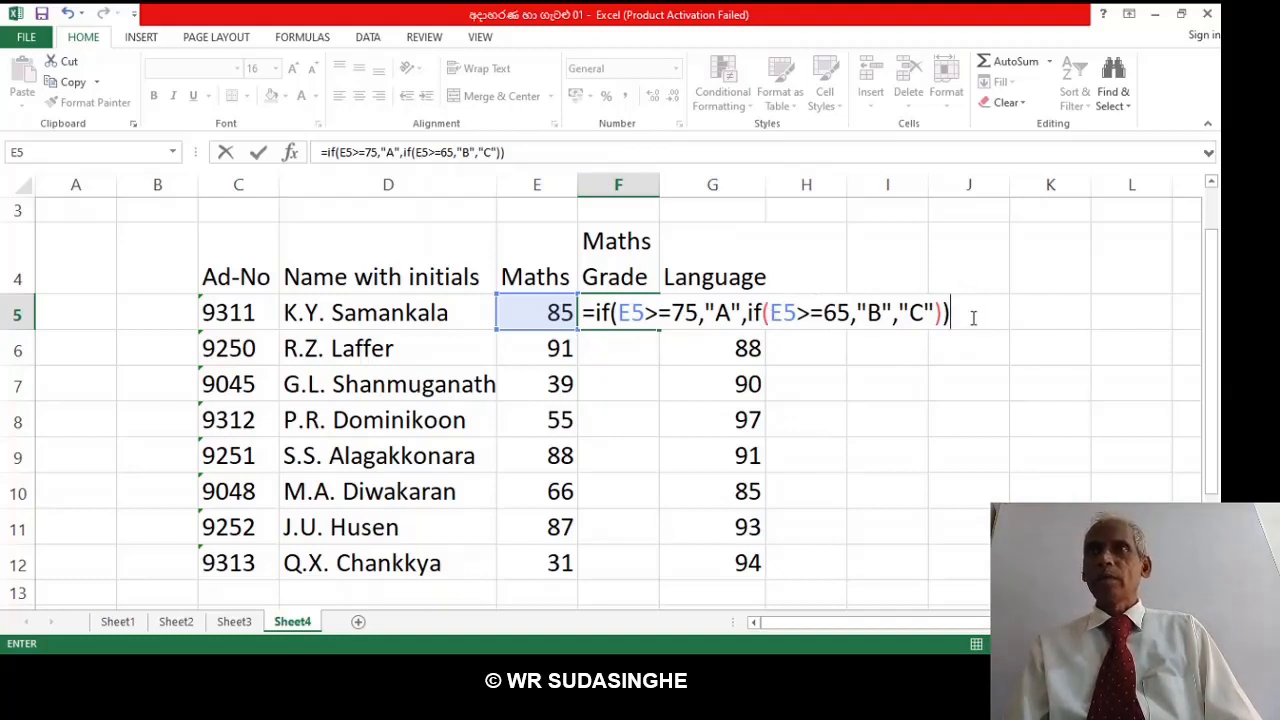
key(Return)
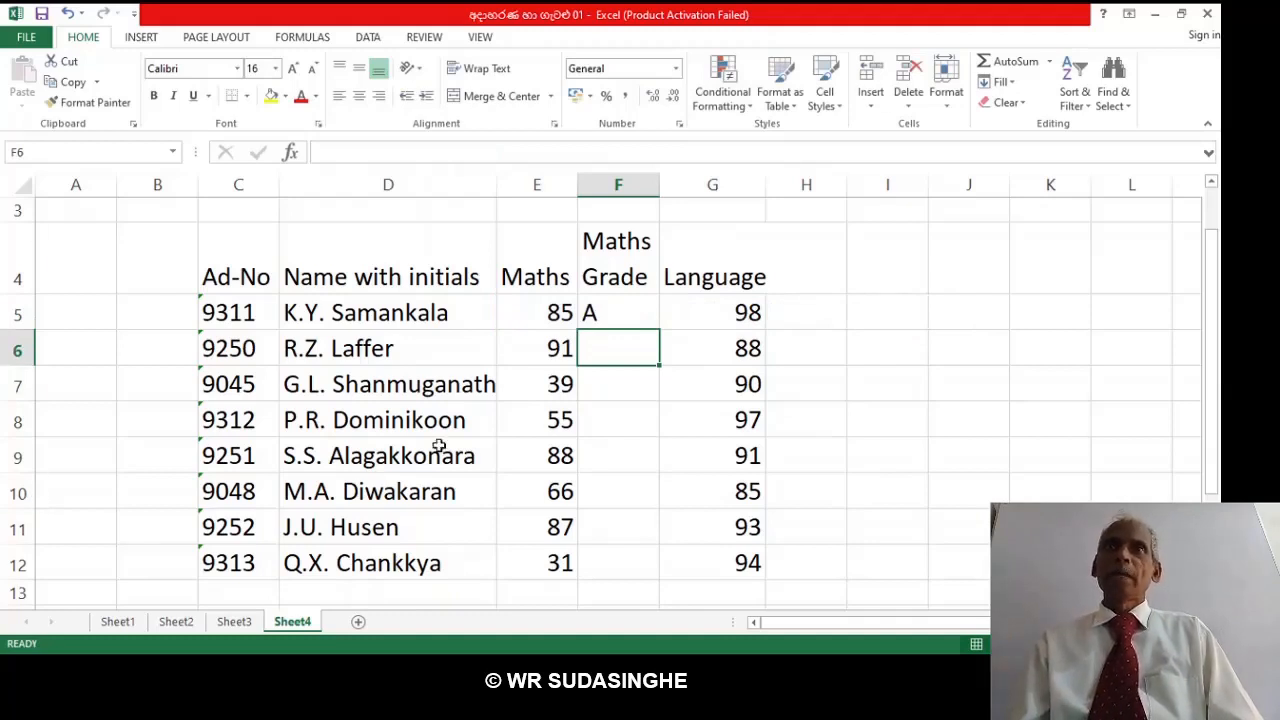
Fill the nested IF formula from F5 down the Maths Grade column to F12 and check the copy in F6.
click(617, 315)
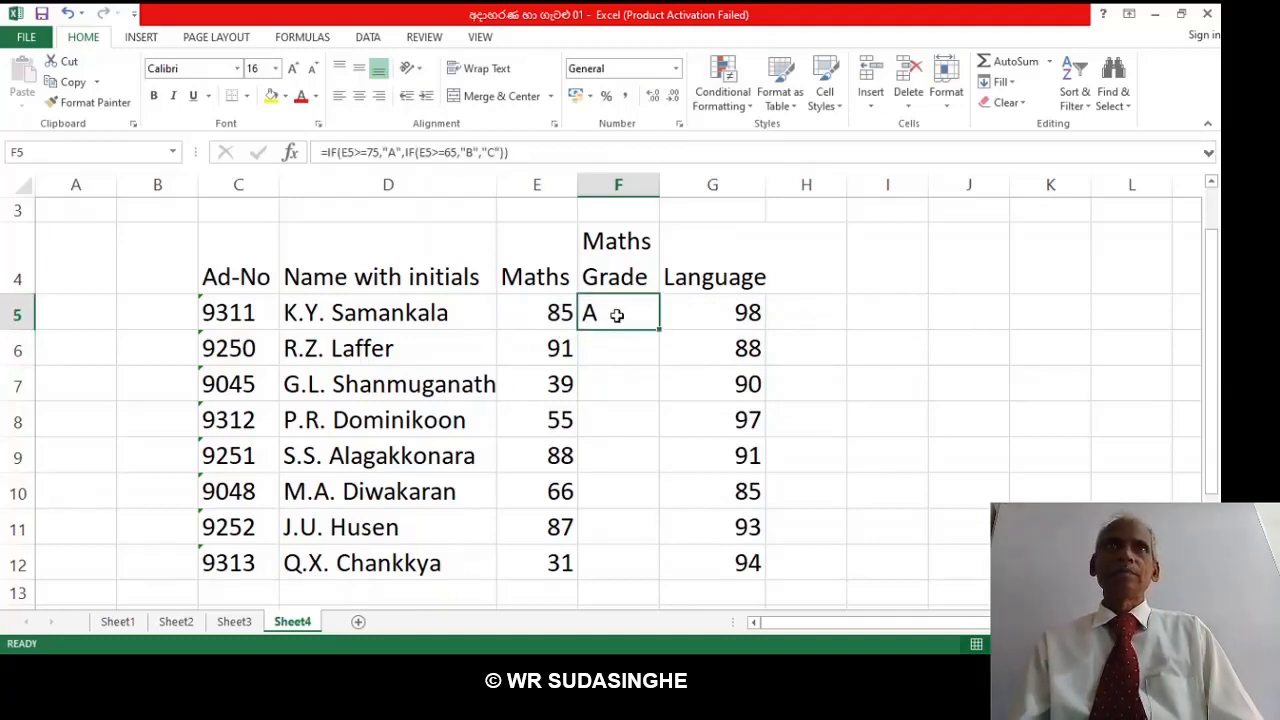
drag(660, 330, 633, 313)
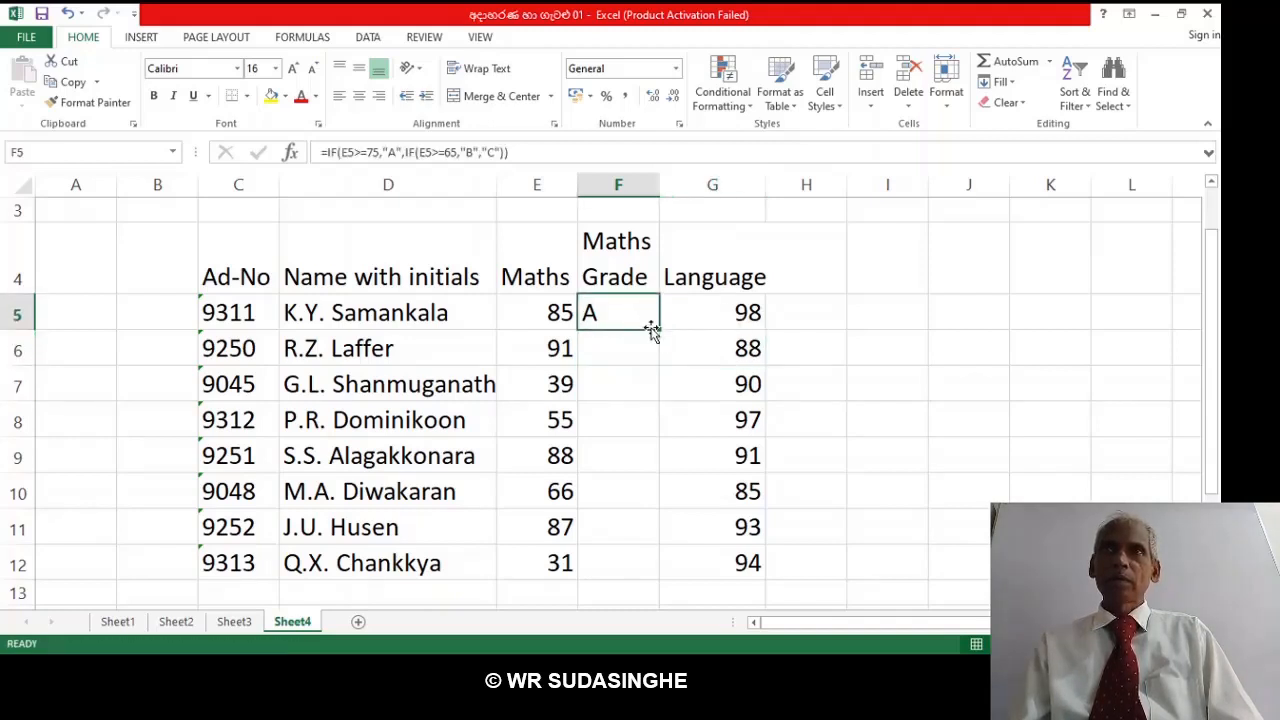
double_click(658, 330)
click(649, 347)
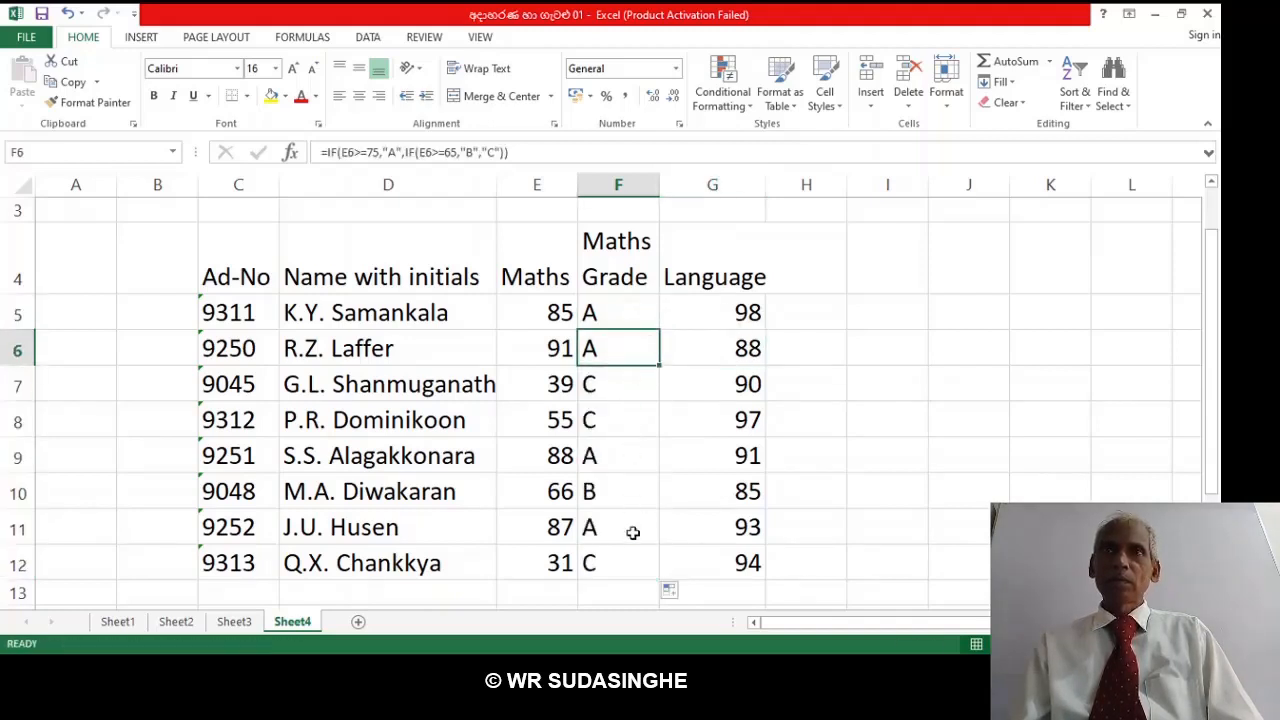
click(912, 482)
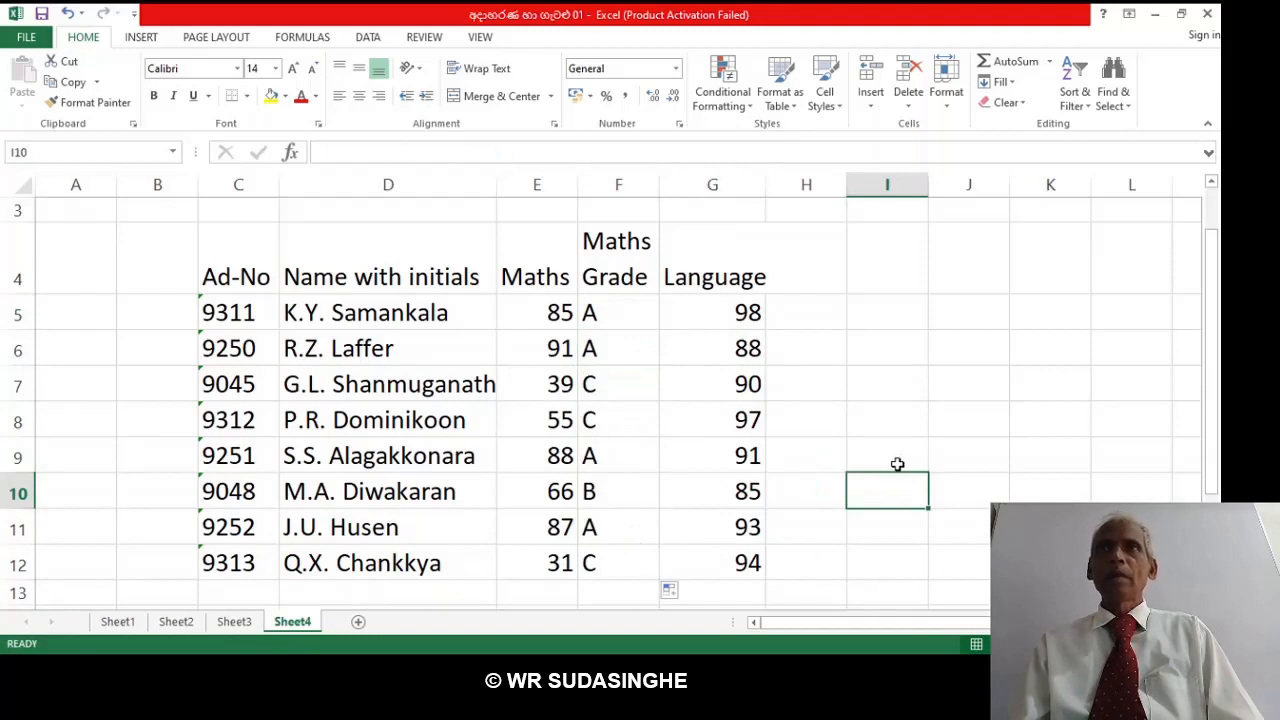
Check the nested IF formulas in Maths Grade cells F5, F6, F10 and F7.
click(600, 313)
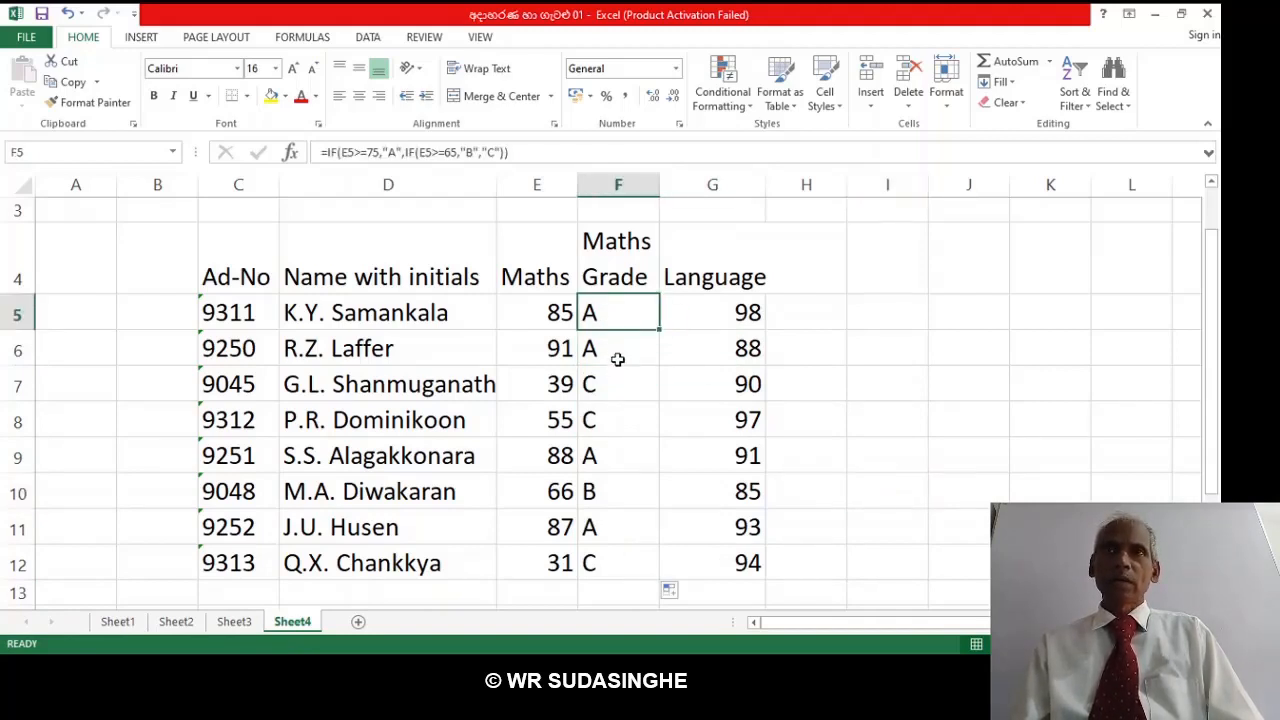
click(623, 349)
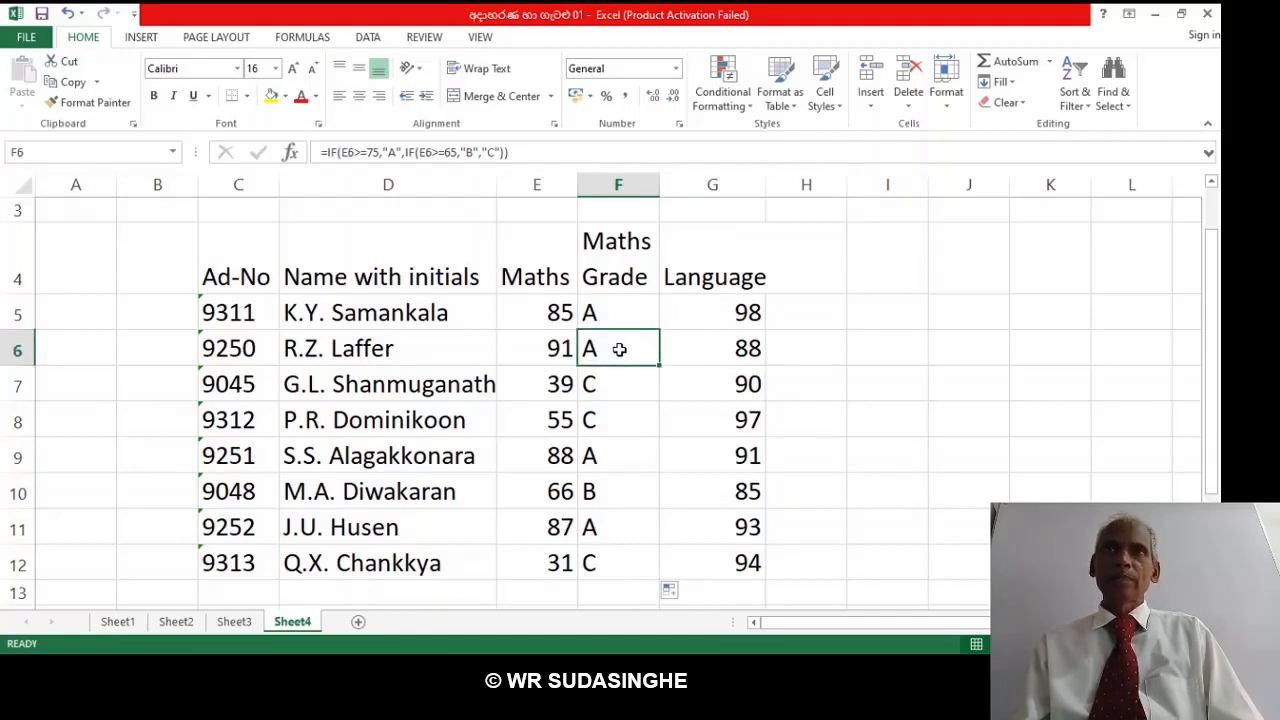
click(605, 494)
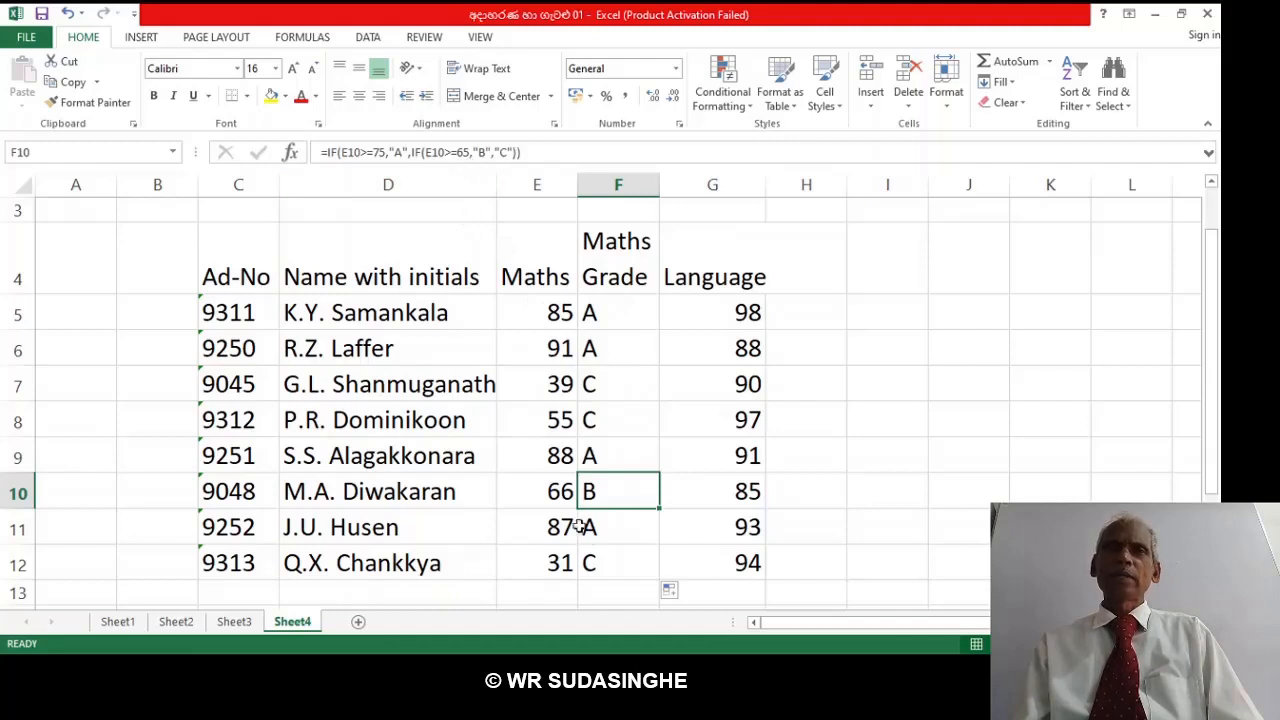
click(617, 385)
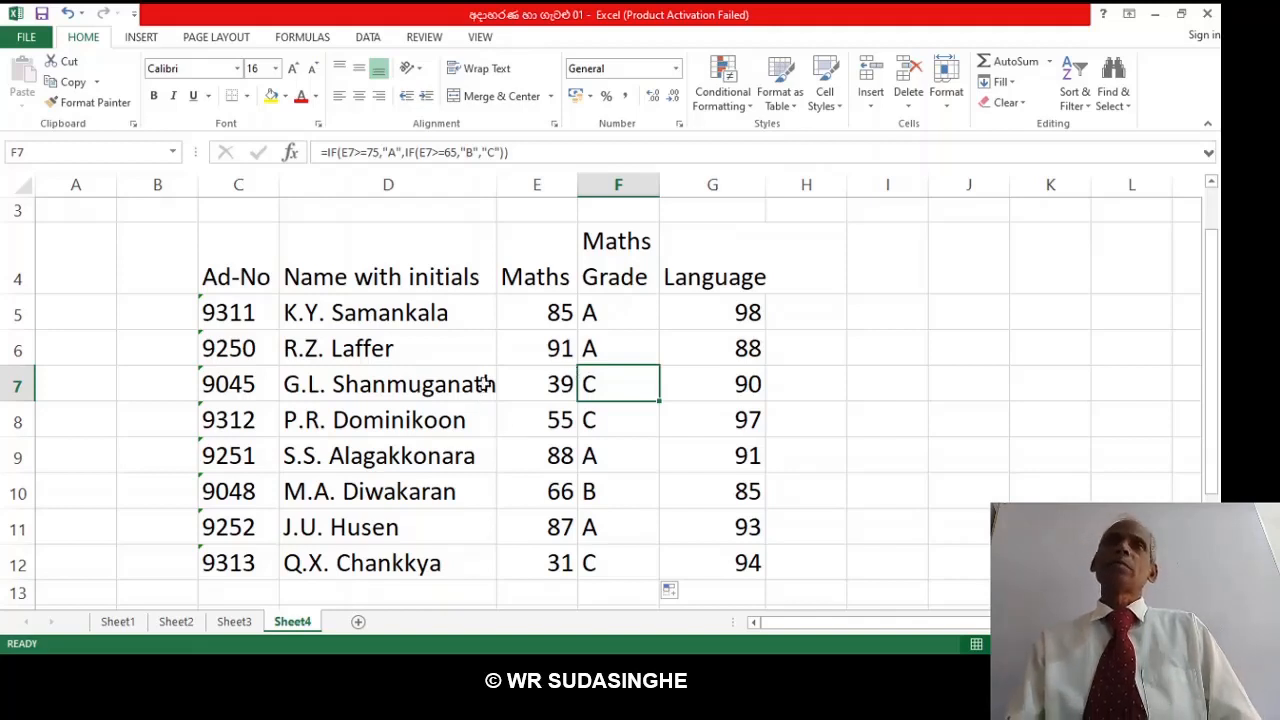
click(614, 318)
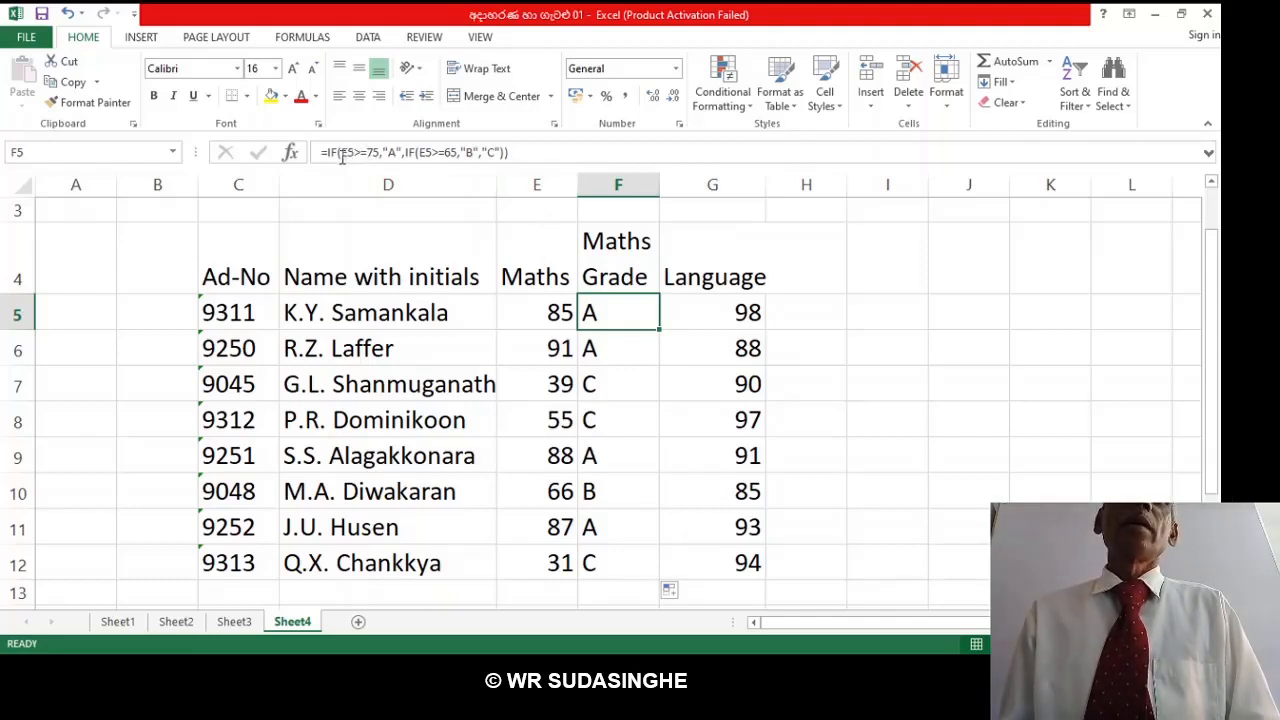
click(495, 152)
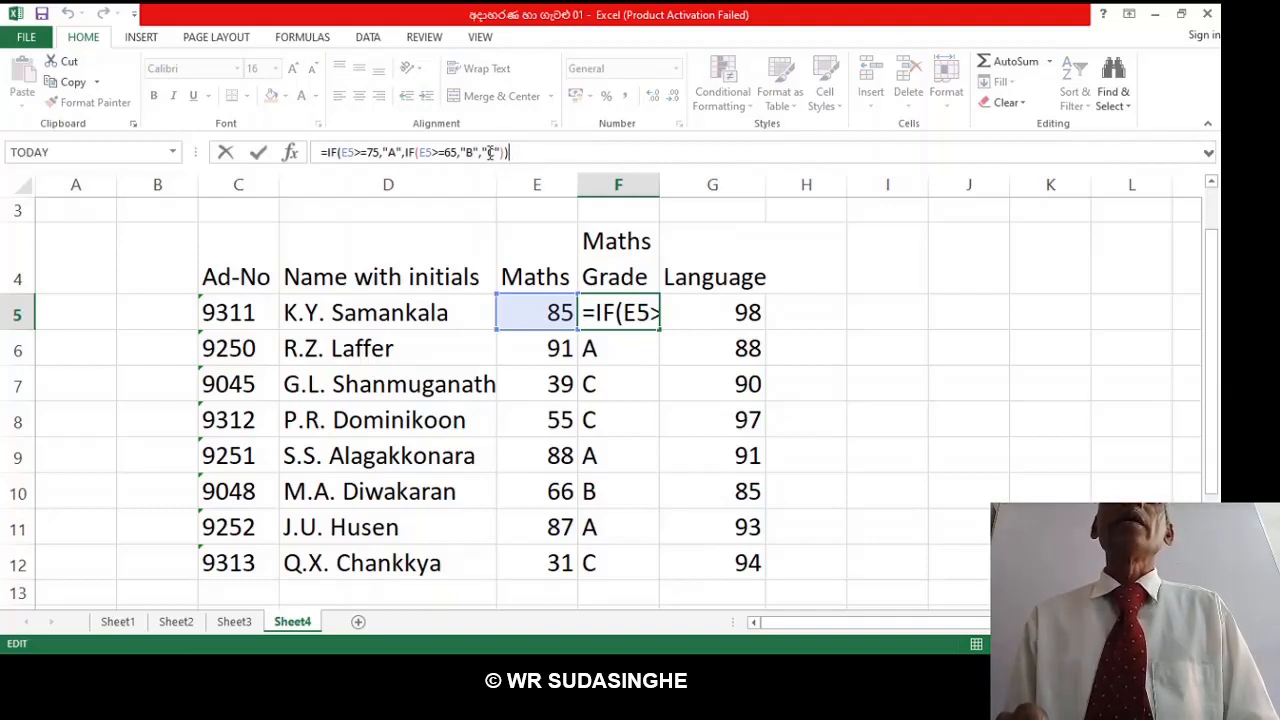
text())
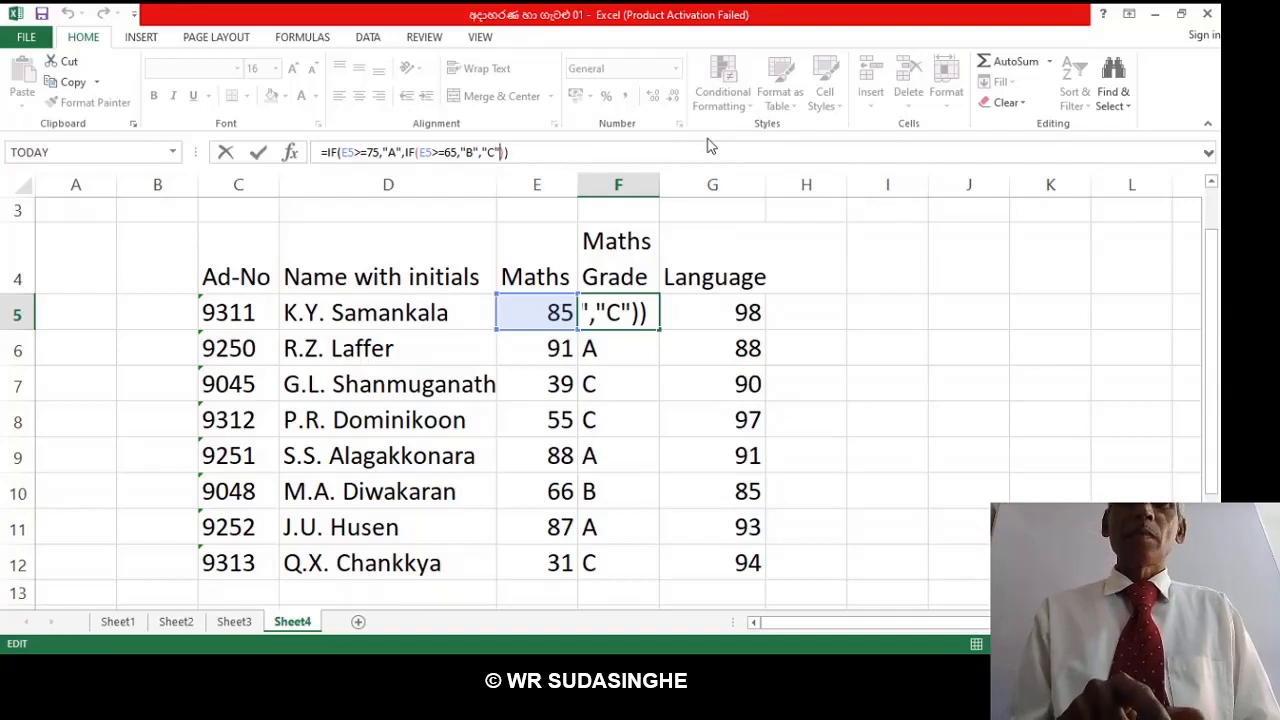
text(,)
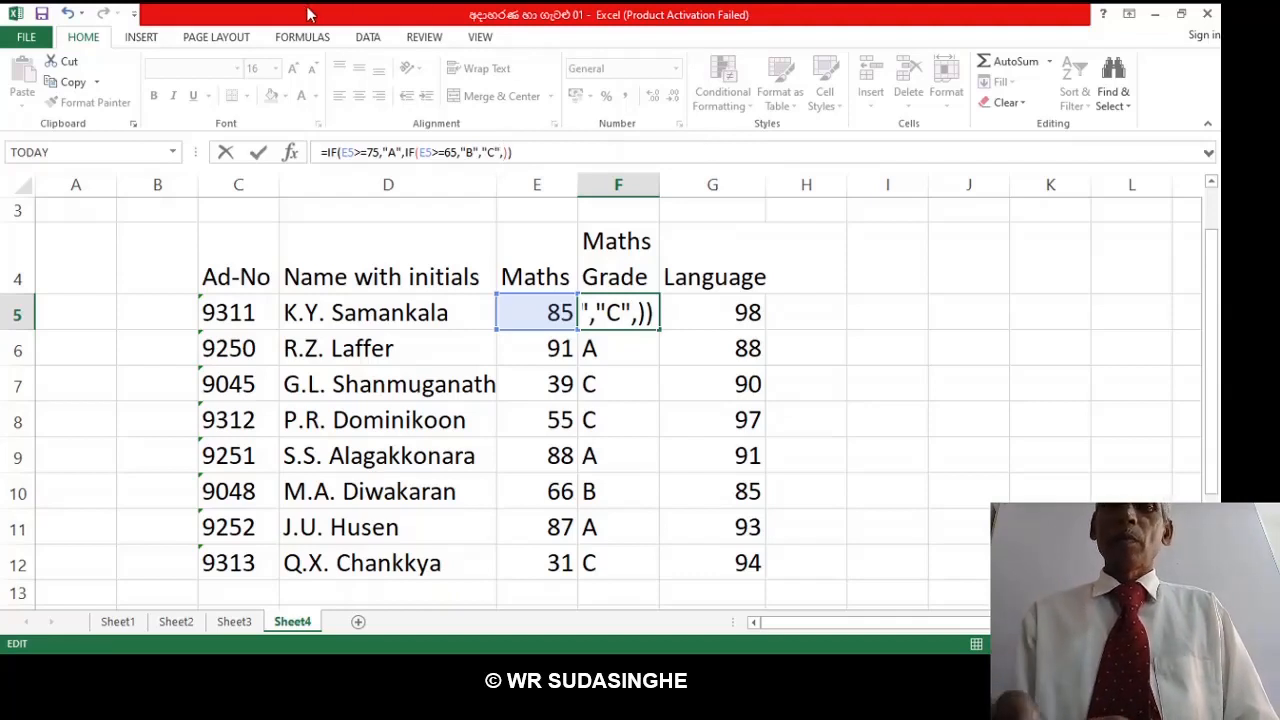
key(BackSpace)
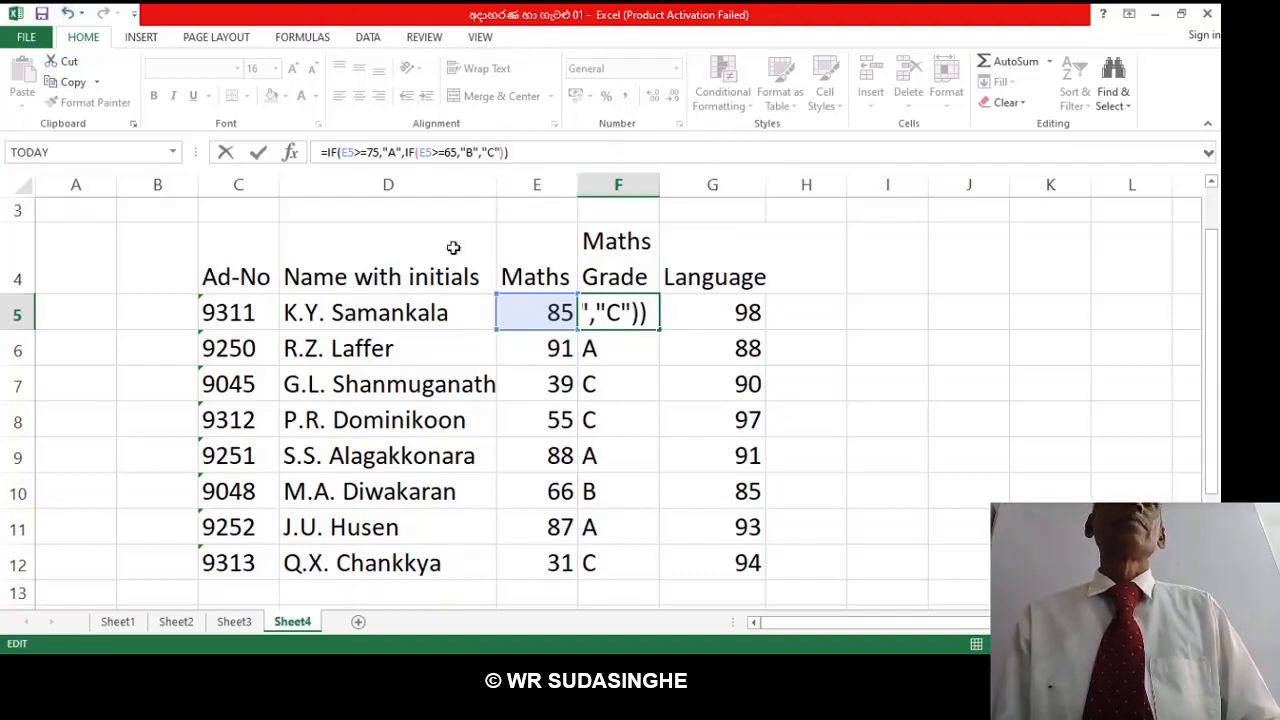
key(Return)
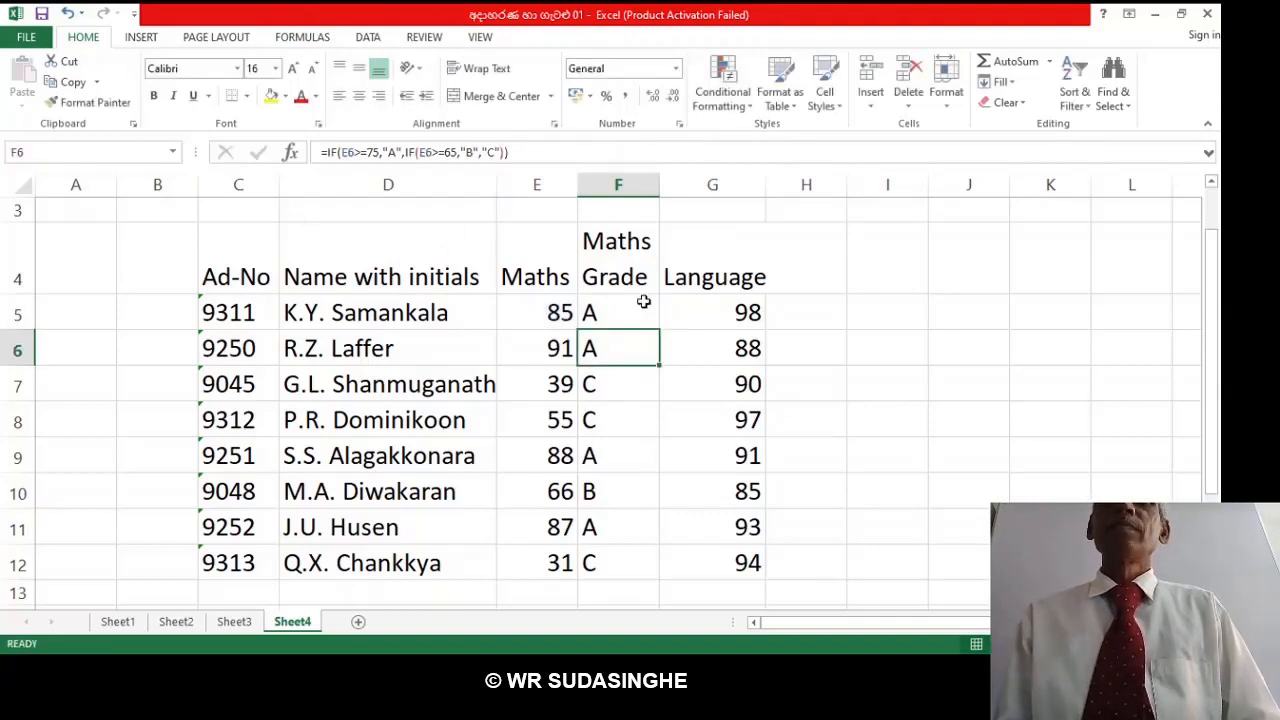
Clear the nested IF formulas from the Maths Grade column, cells F5 to F12.
click(643, 303)
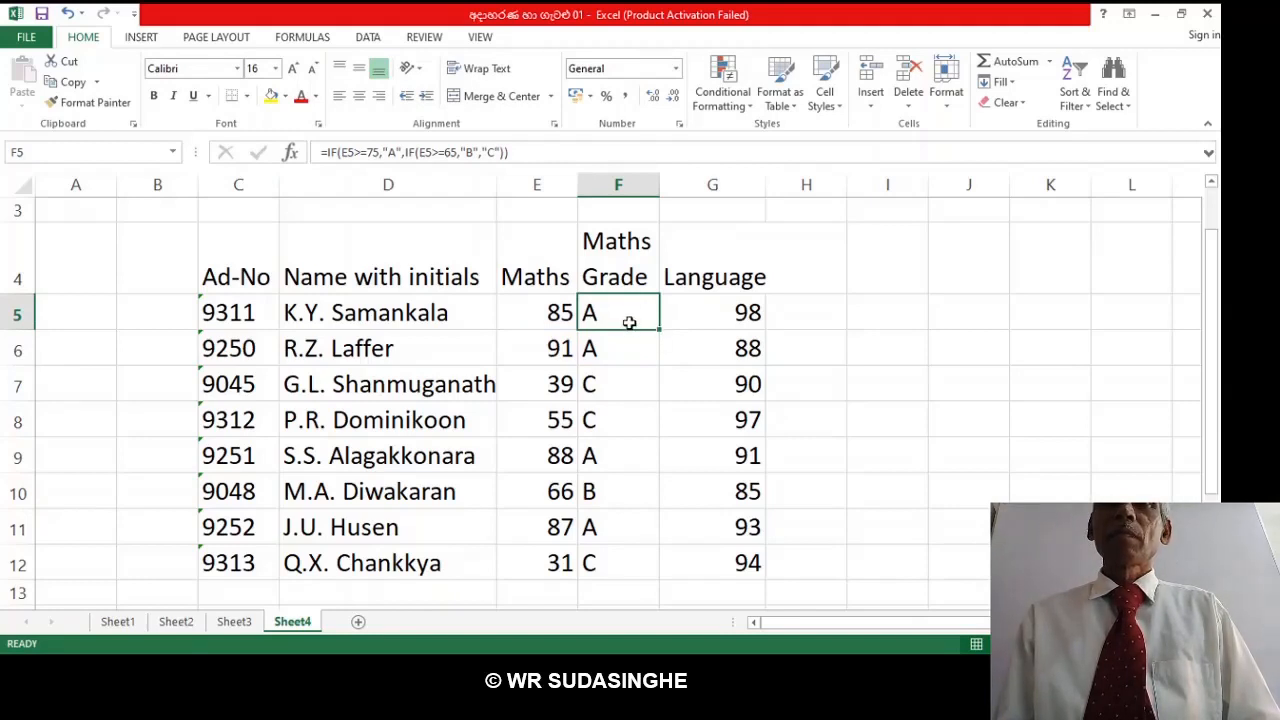
click(628, 358)
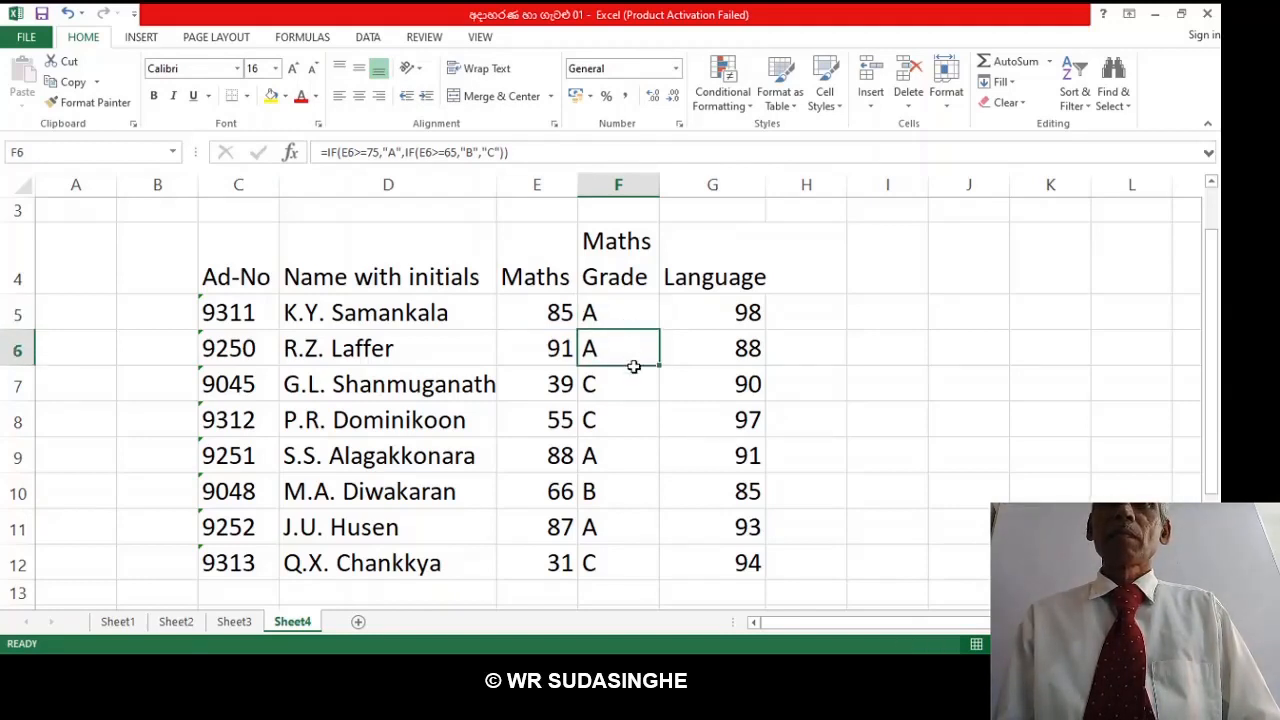
drag(628, 378, 617, 553)
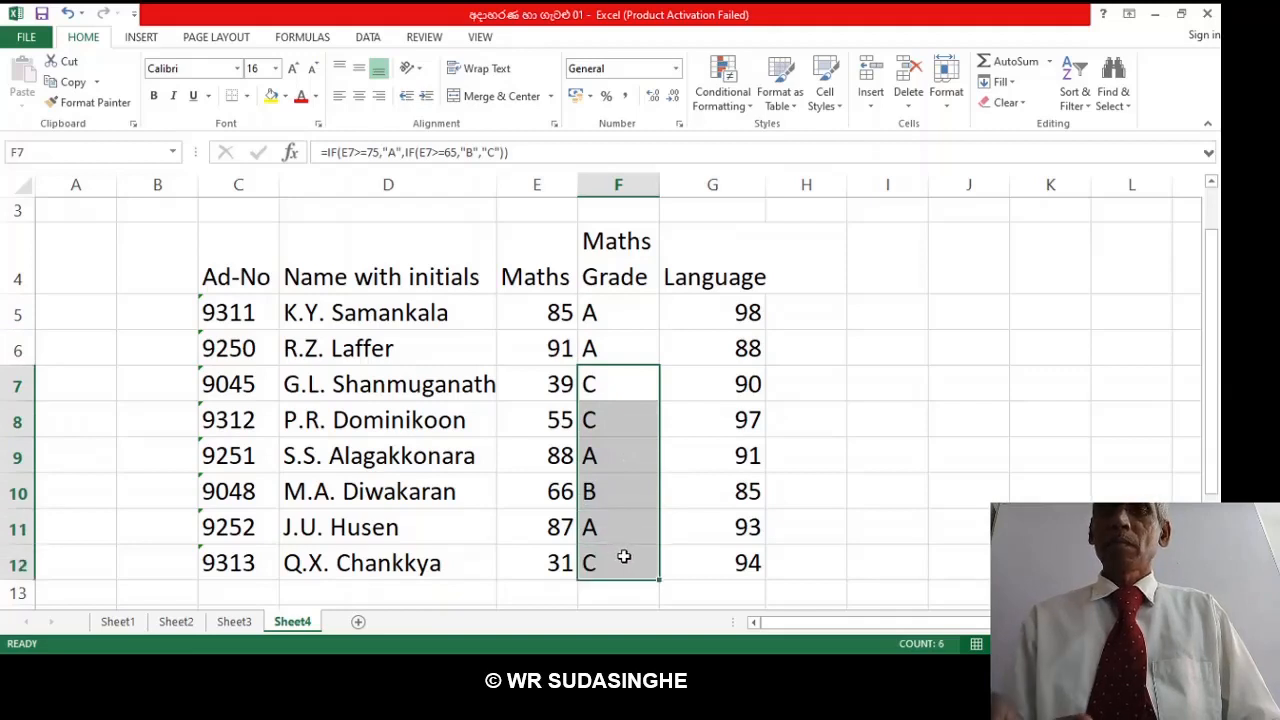
key(Delete)
drag(615, 315, 604, 338)
key(Delete)
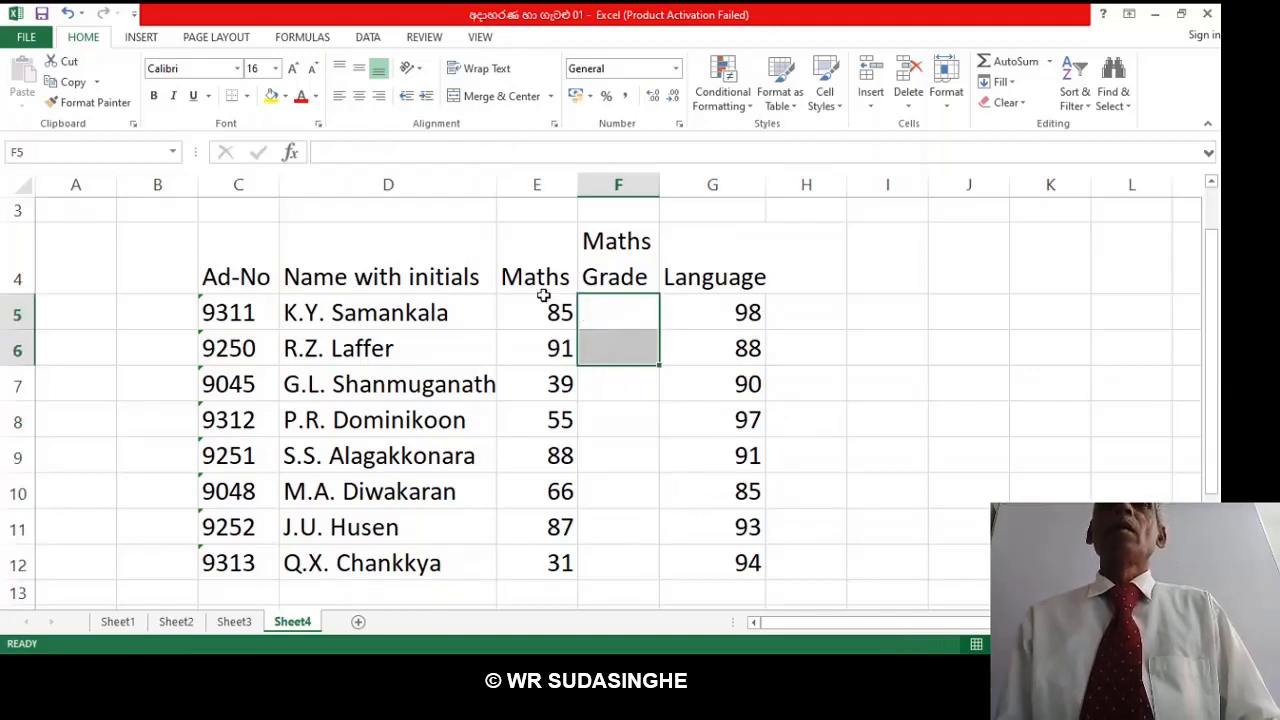
Start a new IF formula in F5 that tests E5>=75 and returns "A" when true.
click(610, 316)
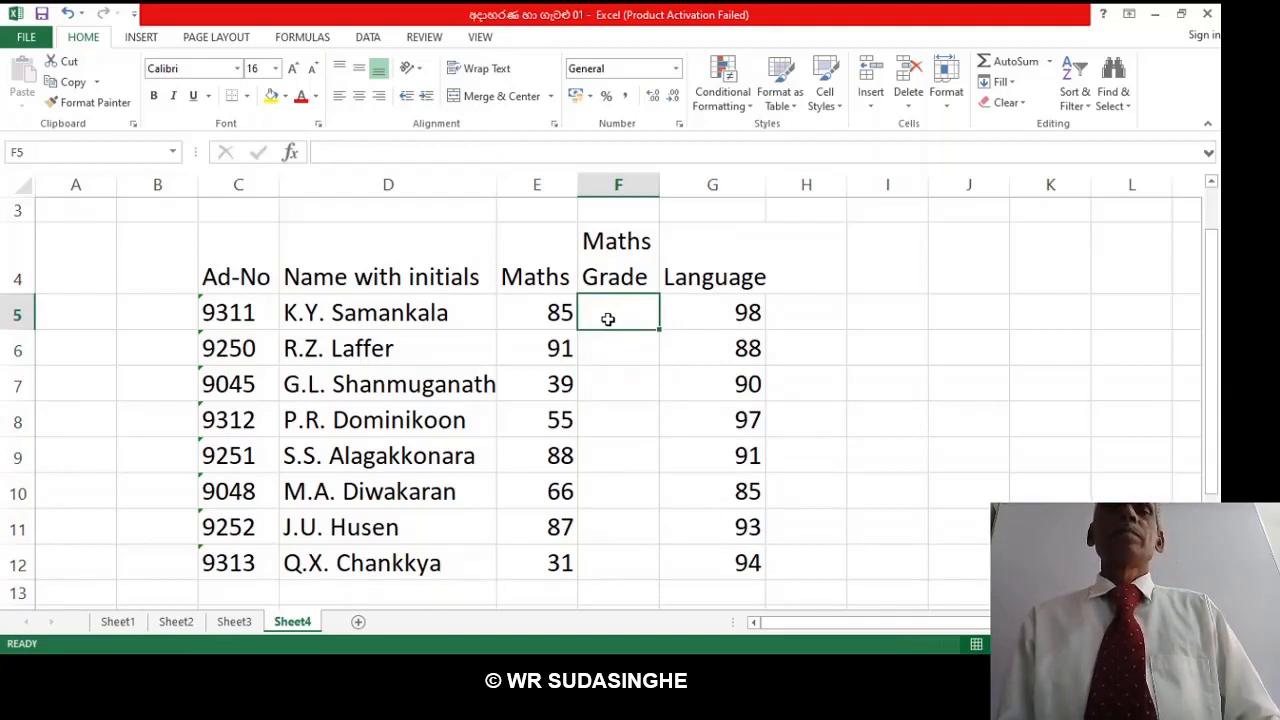
text(=i)
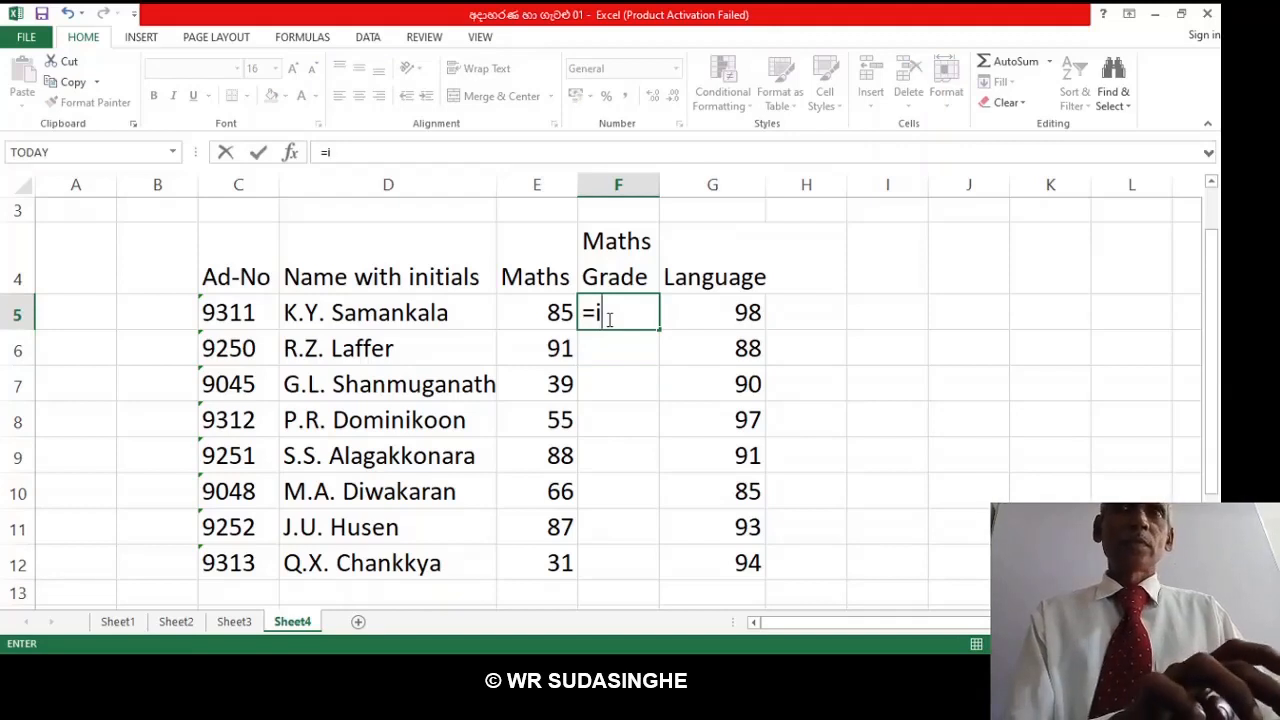
text(f()
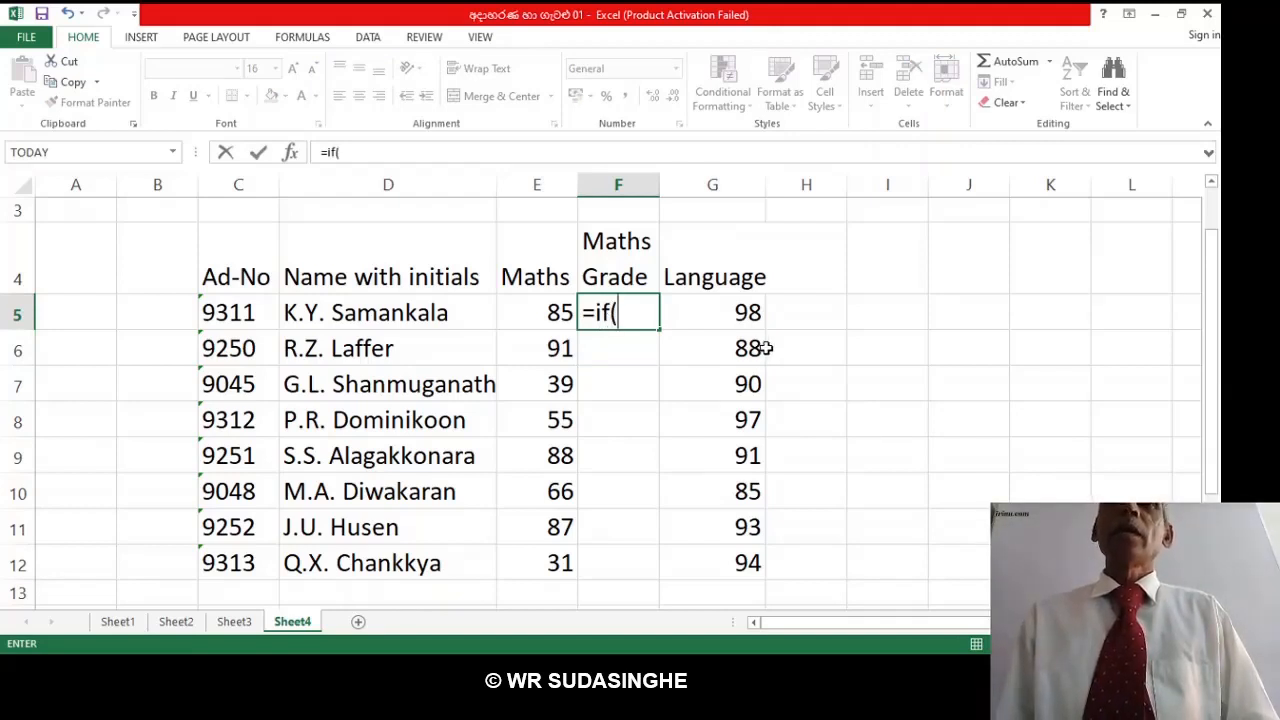
click(548, 314)
text(>)
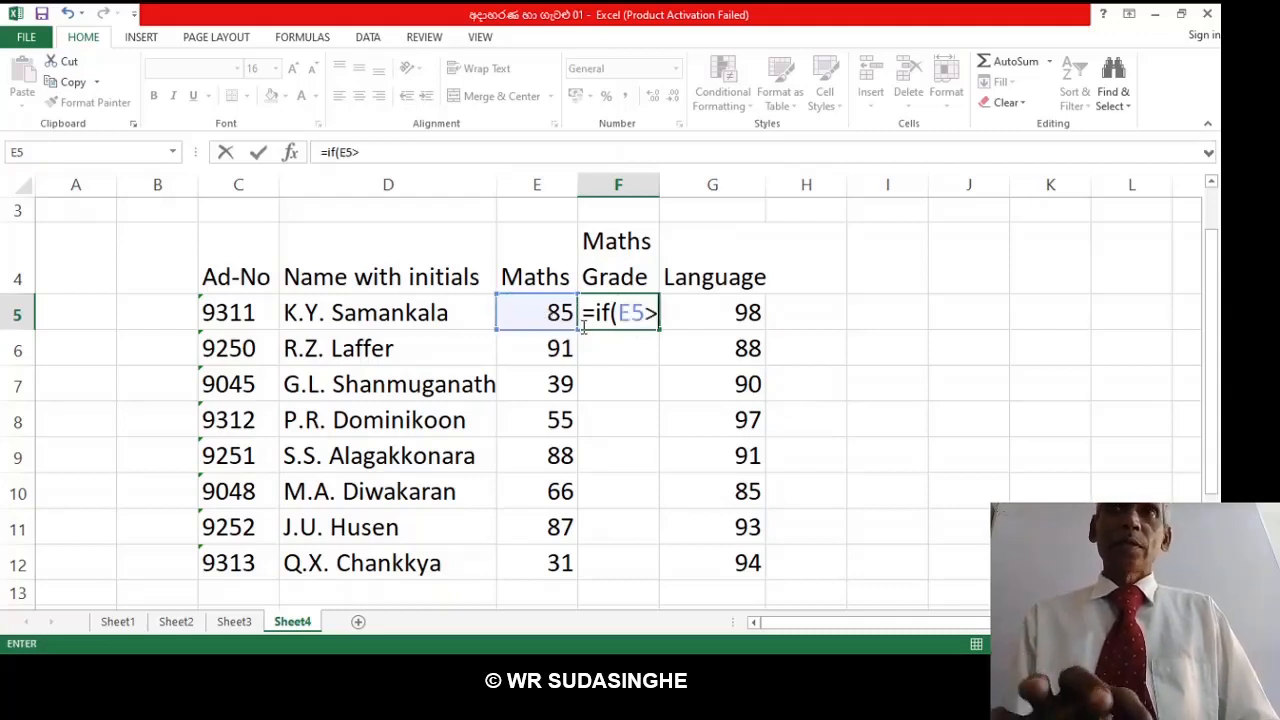
text(=)
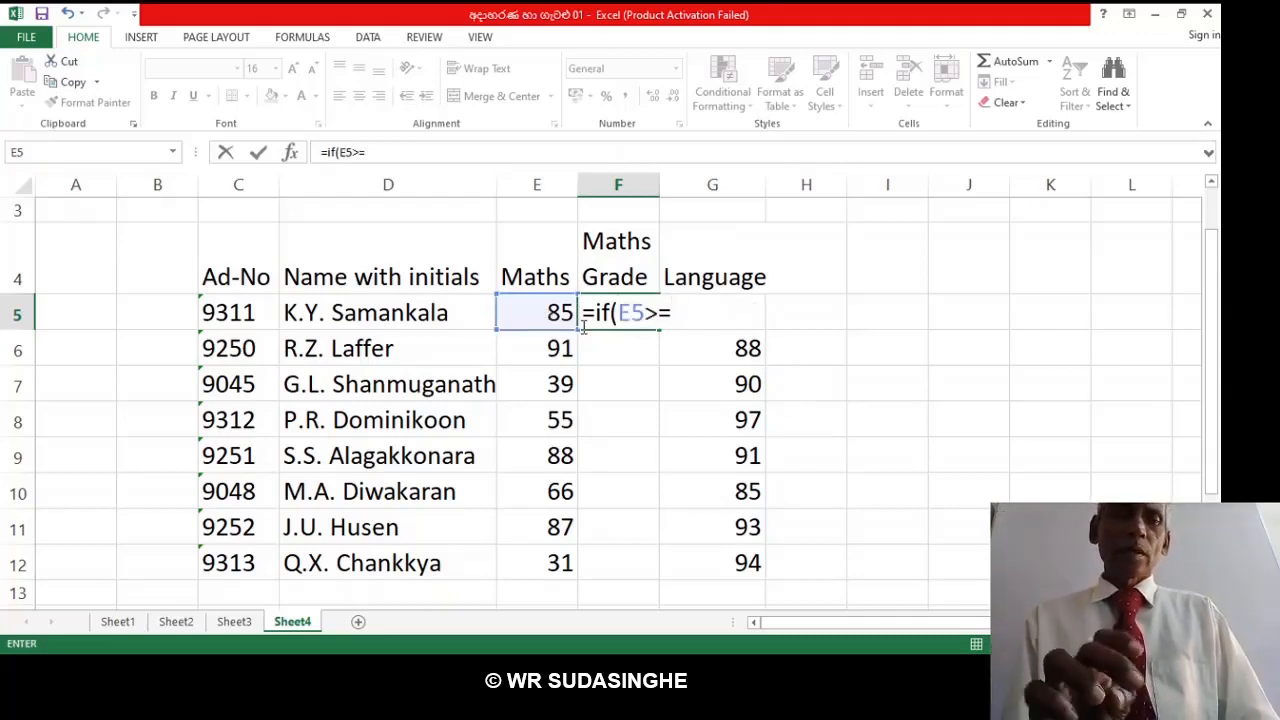
text(75)
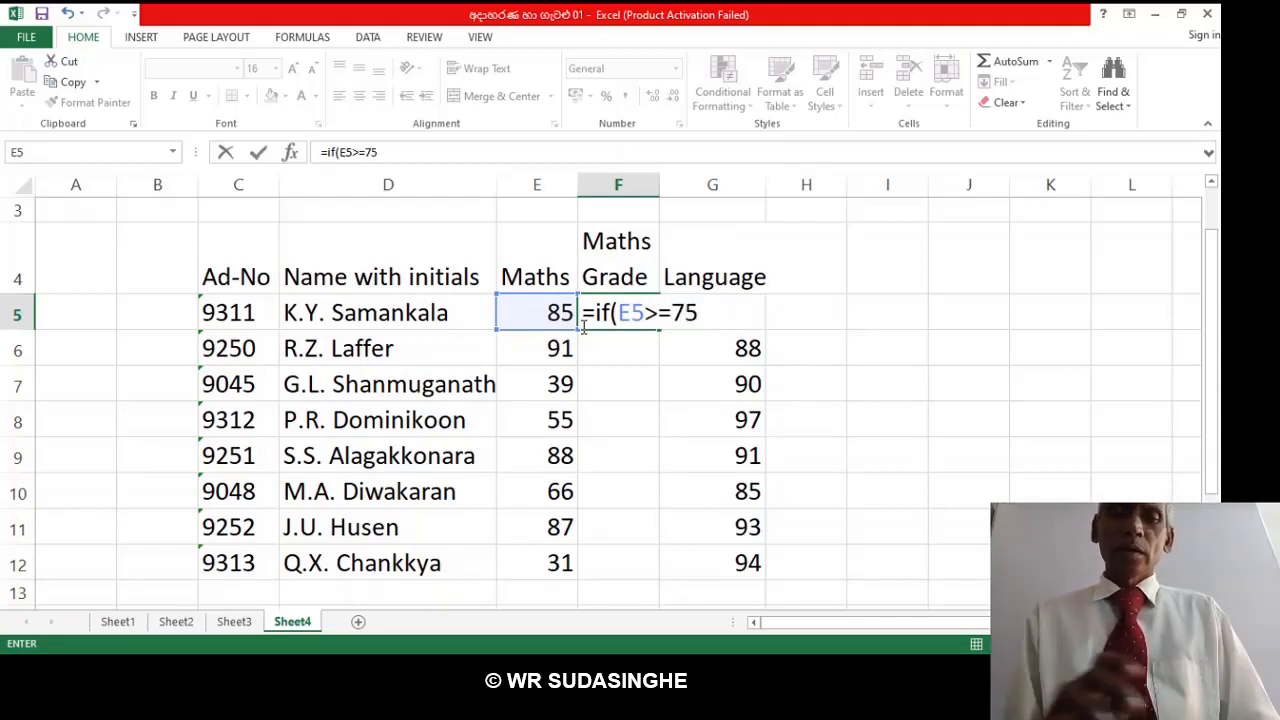
text(,)
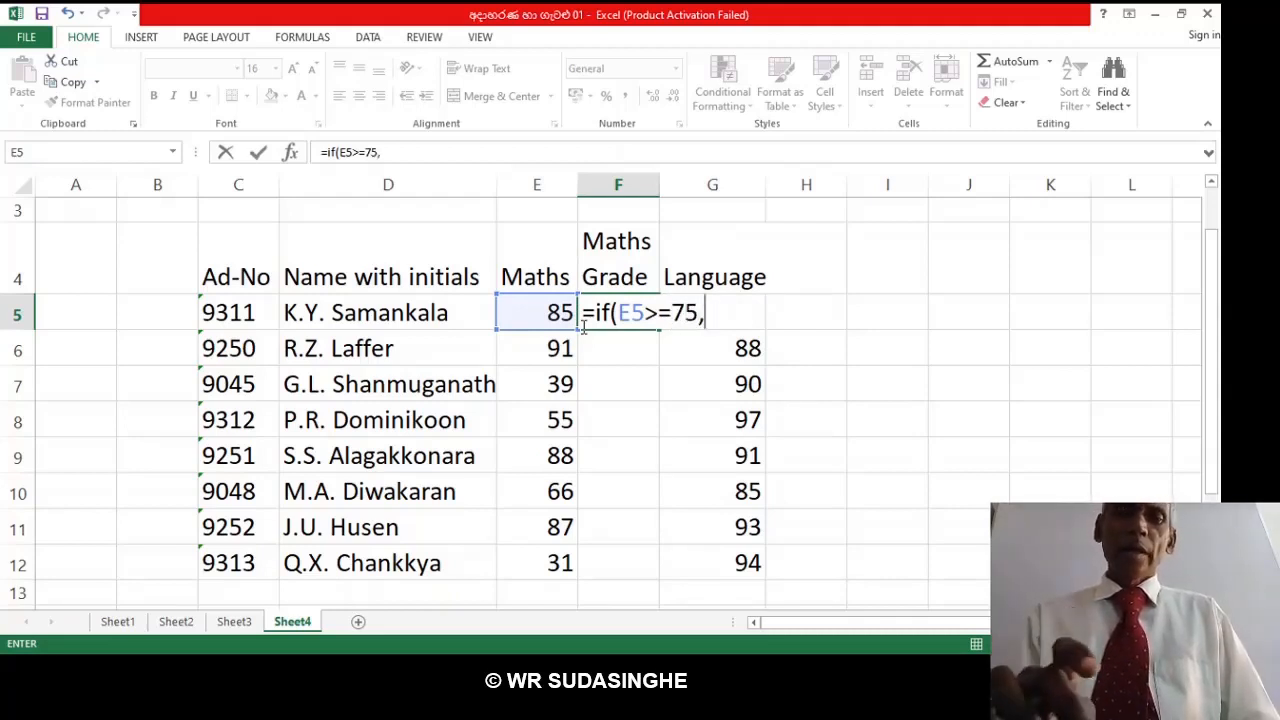
text(")
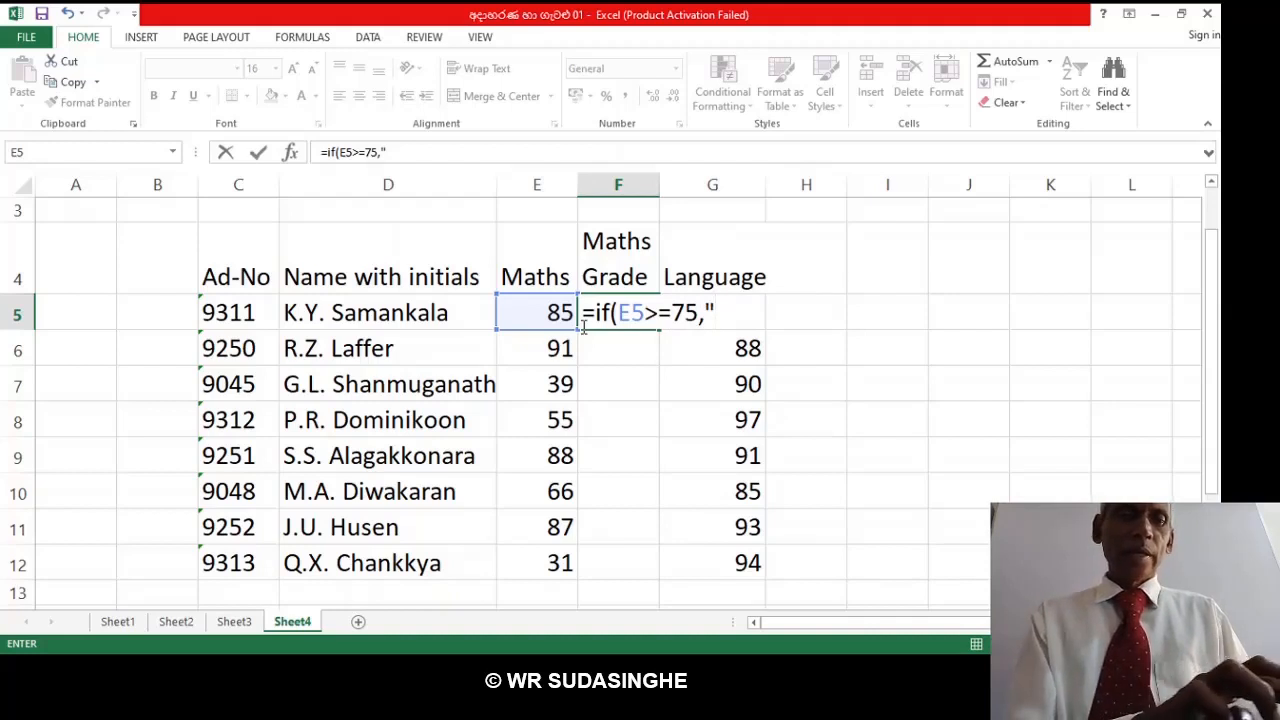
text(A",)
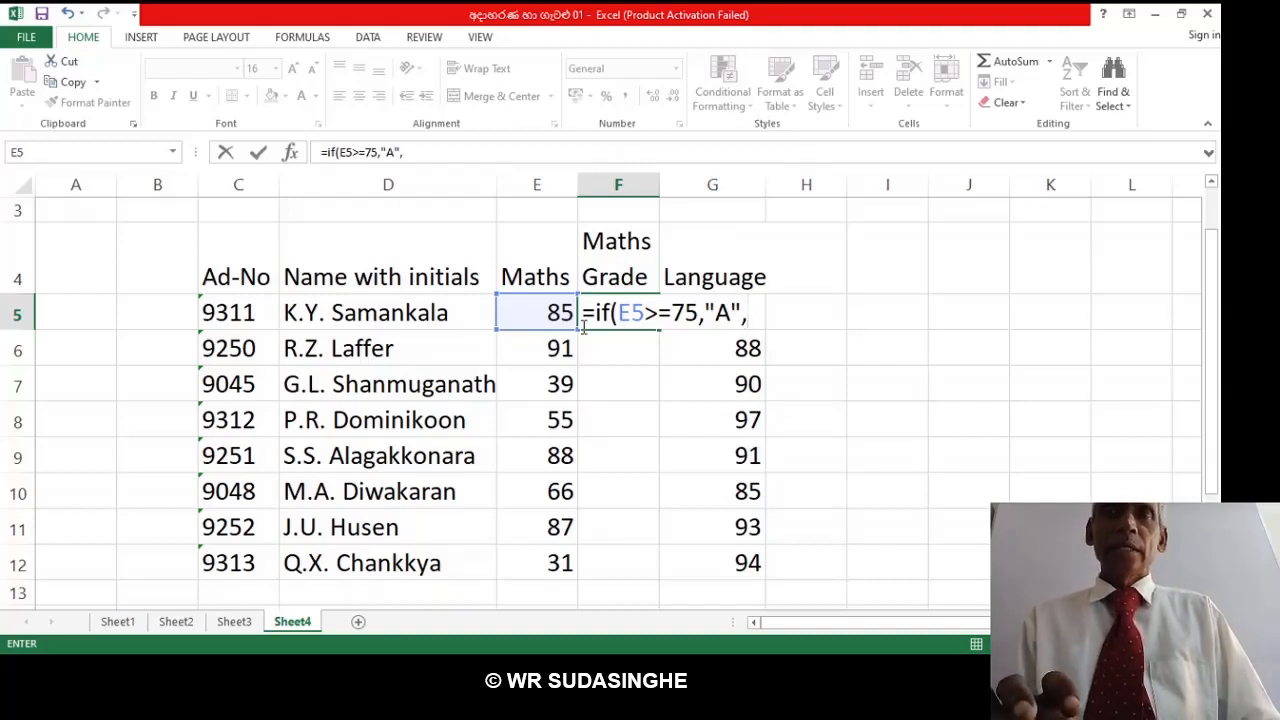
Add a second IF to the F5 formula that tests E5>=65 and returns "B" when true.
text(if)
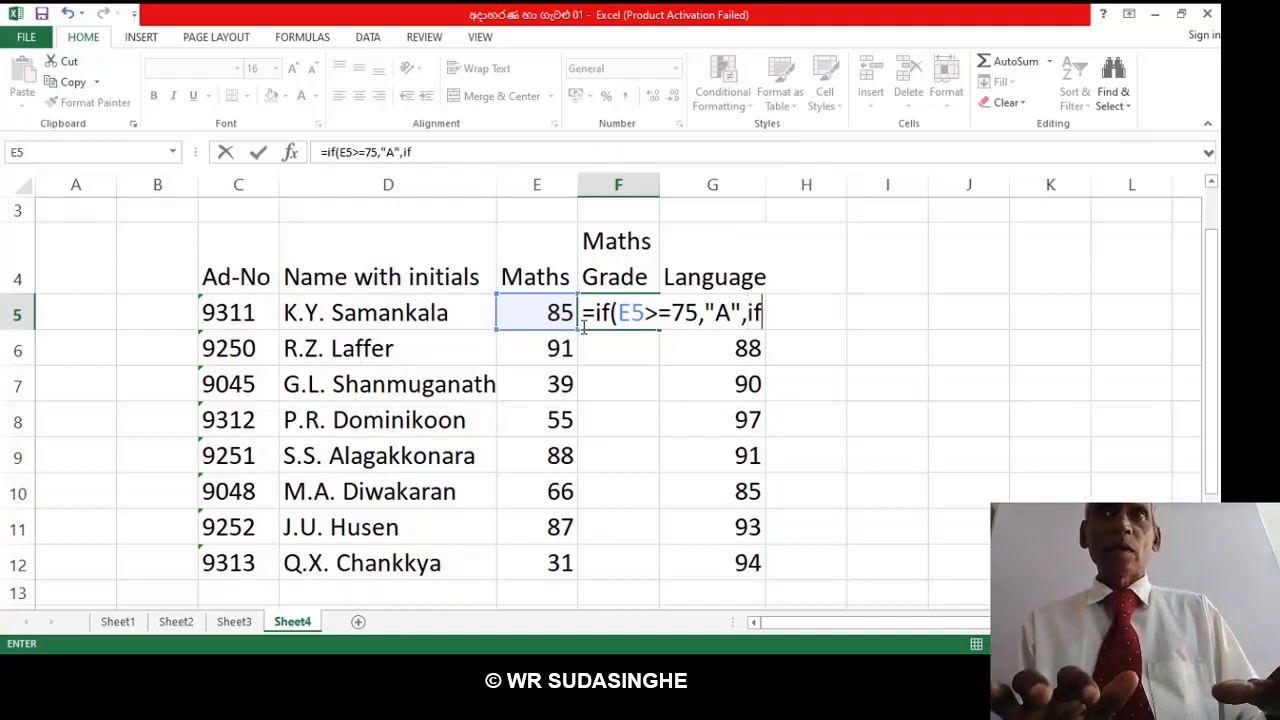
text(()
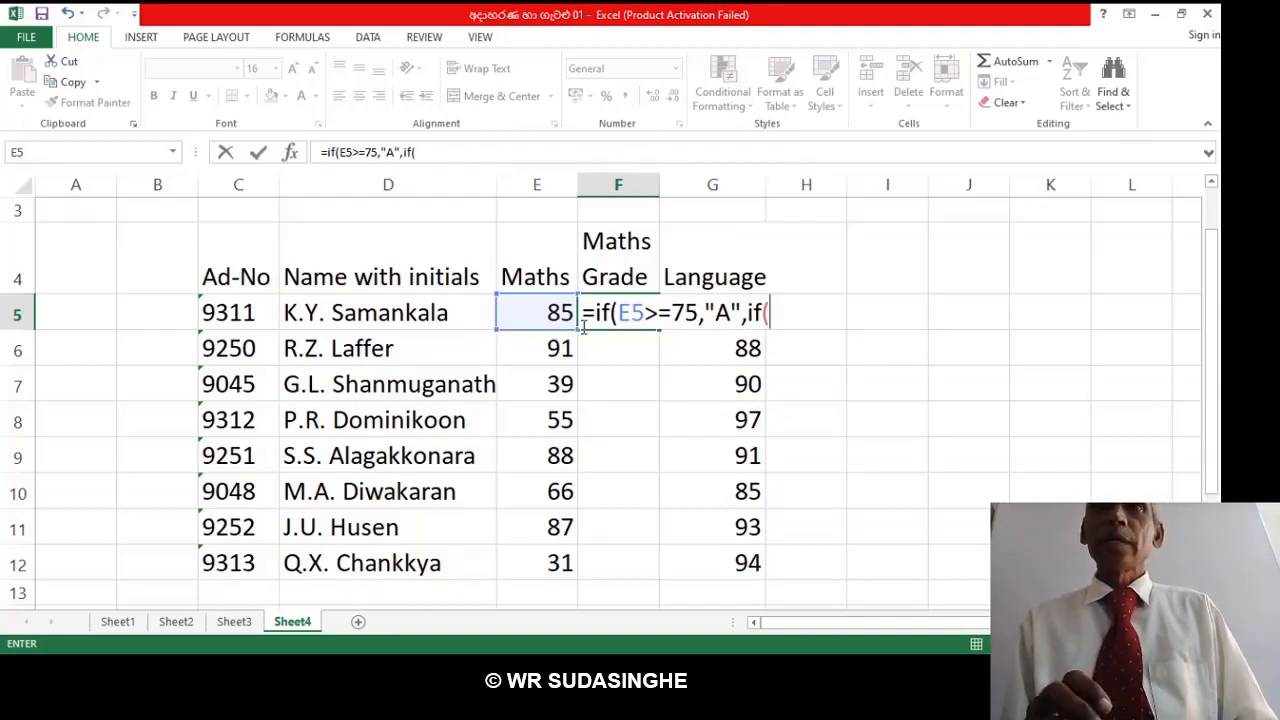
click(512, 322)
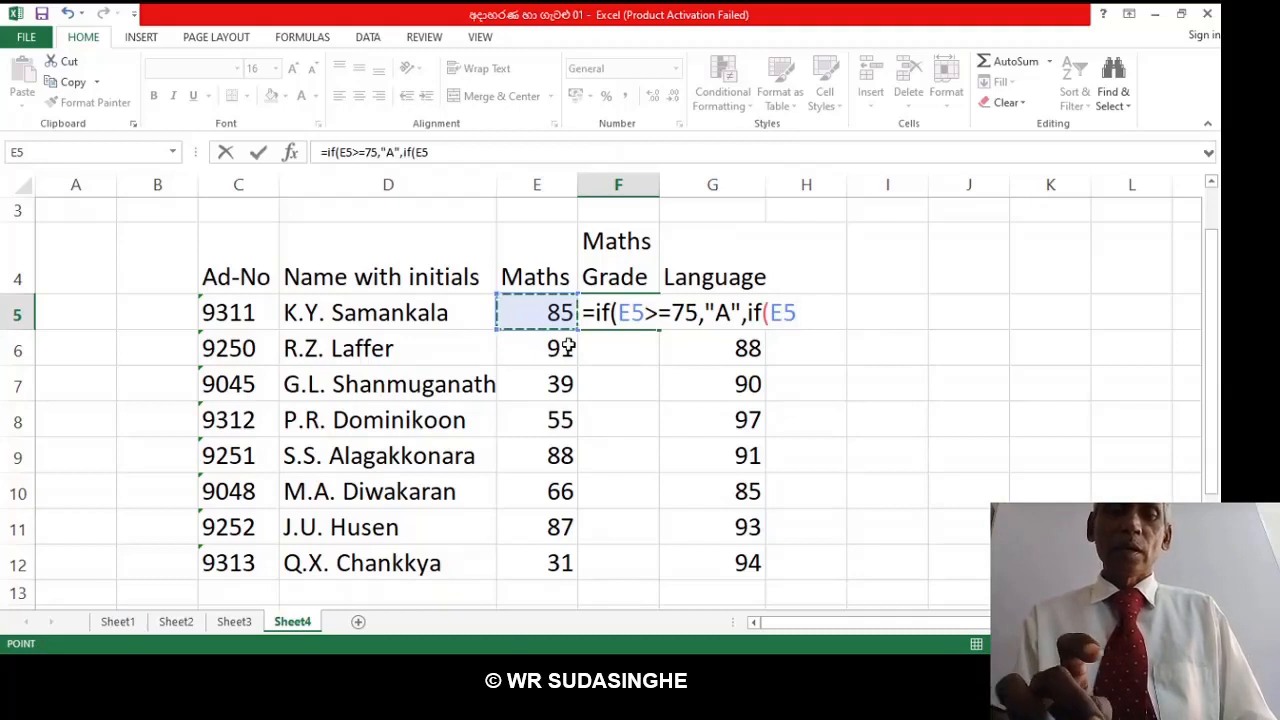
text(>=)
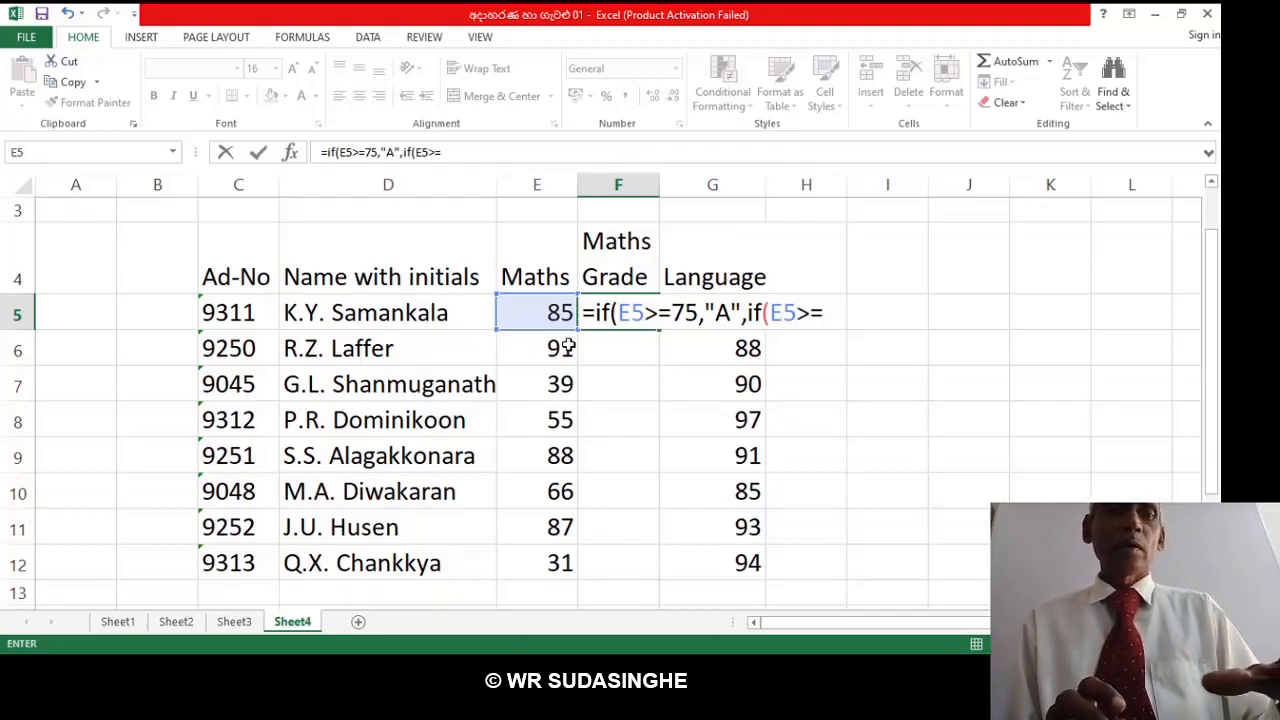
text(65,)
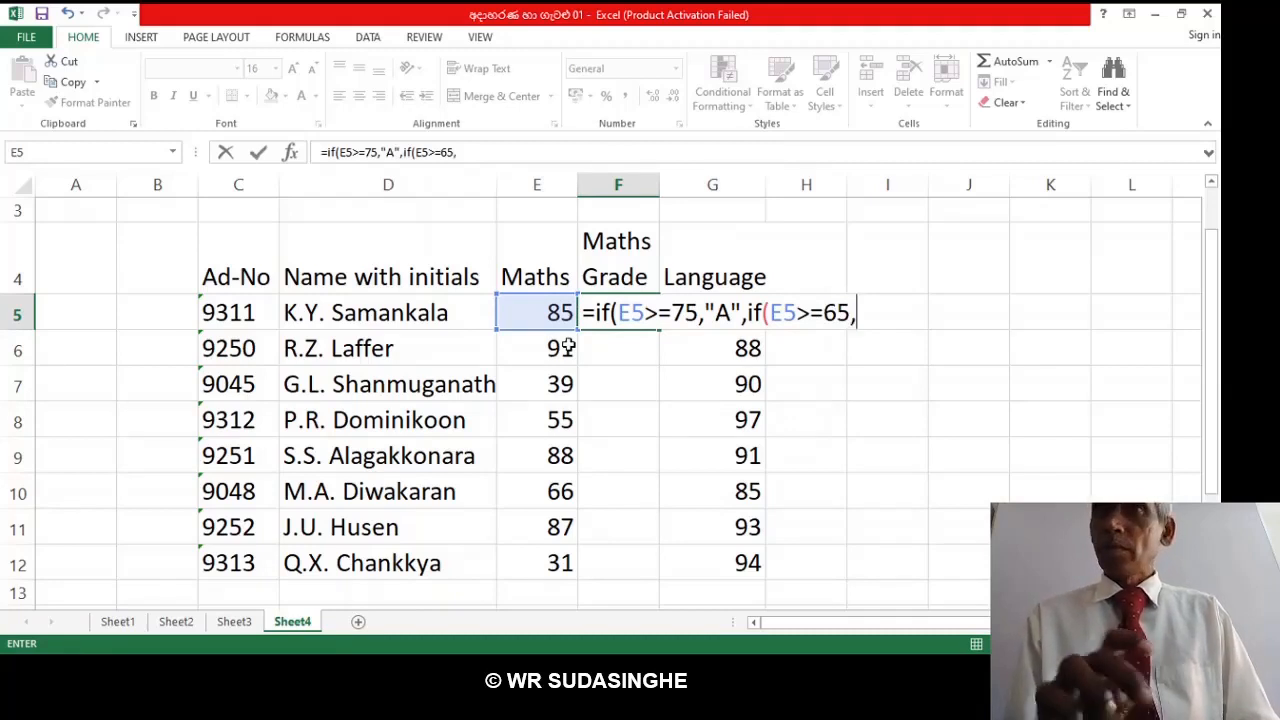
text(")
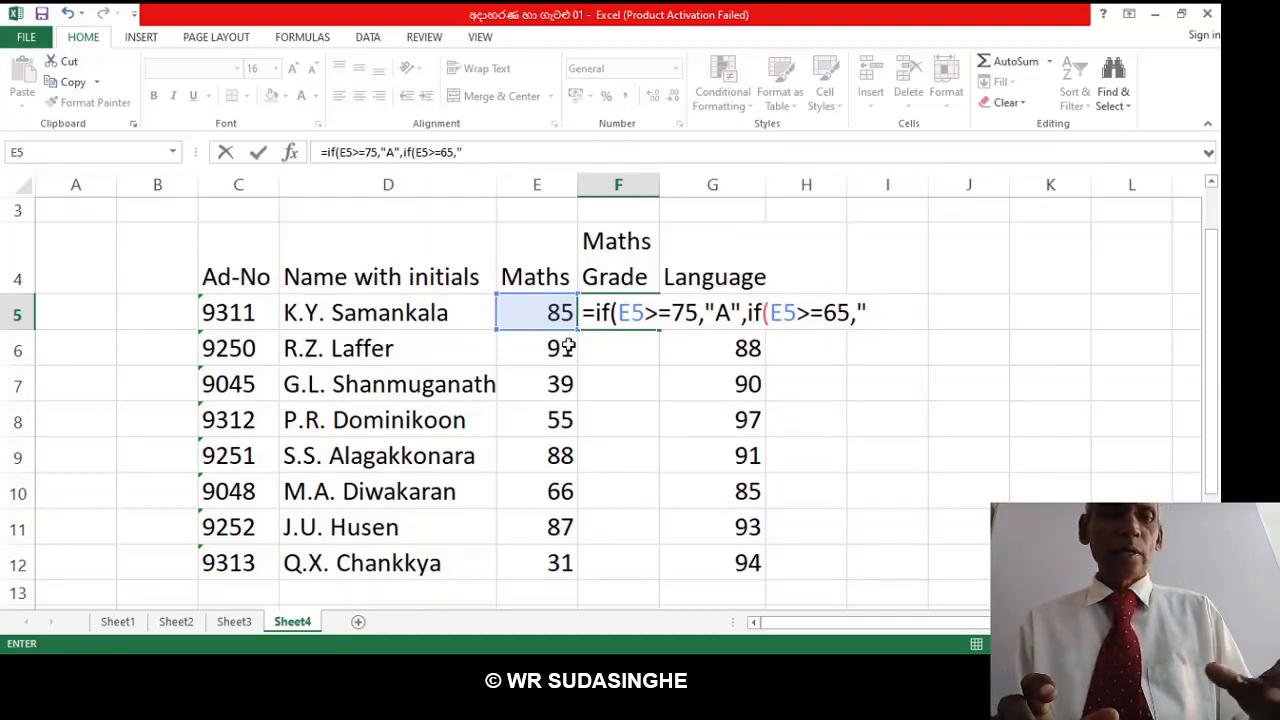
text(B")
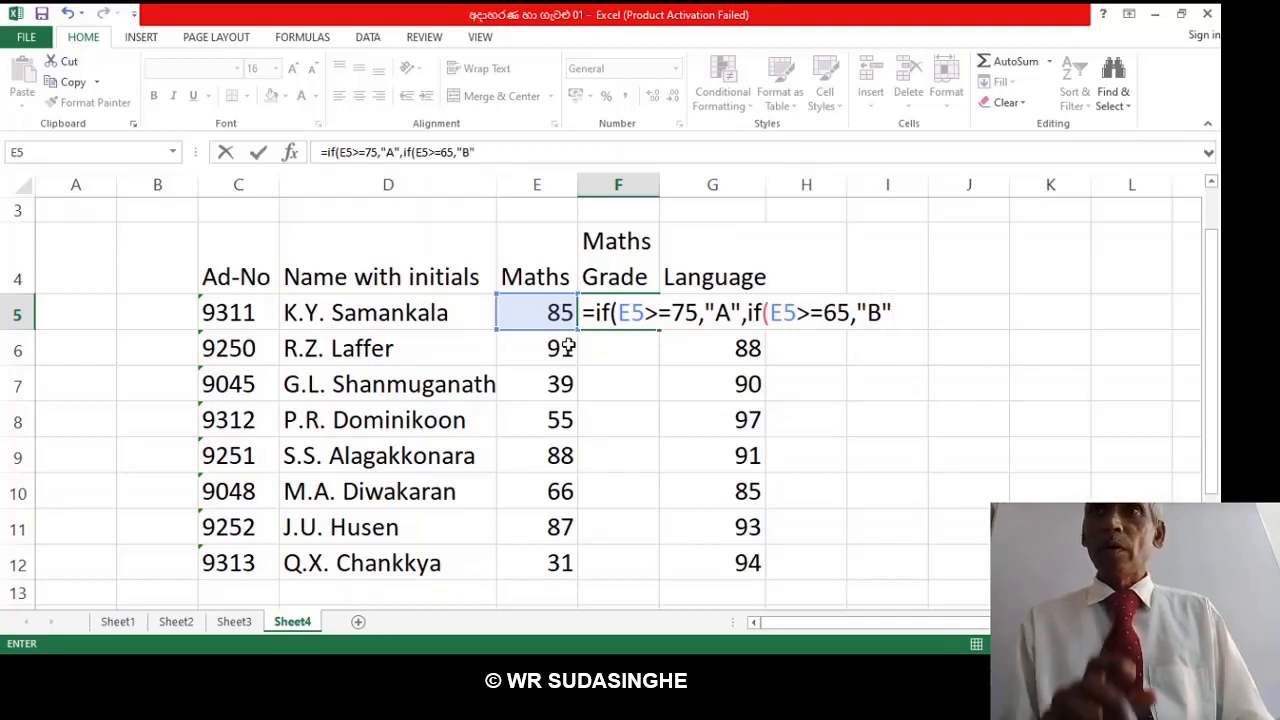
Add a third IF to the F5 formula that tests E5>=55 and returns "C" when true.
text(,)
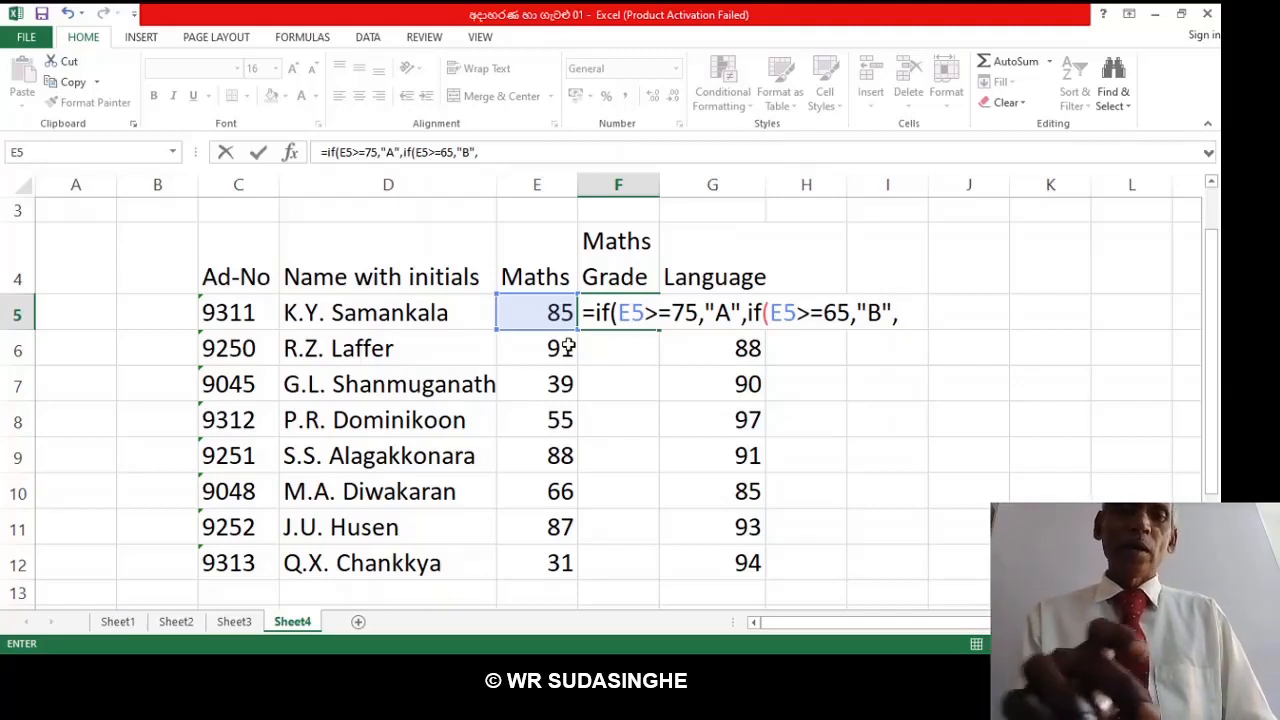
text(if)
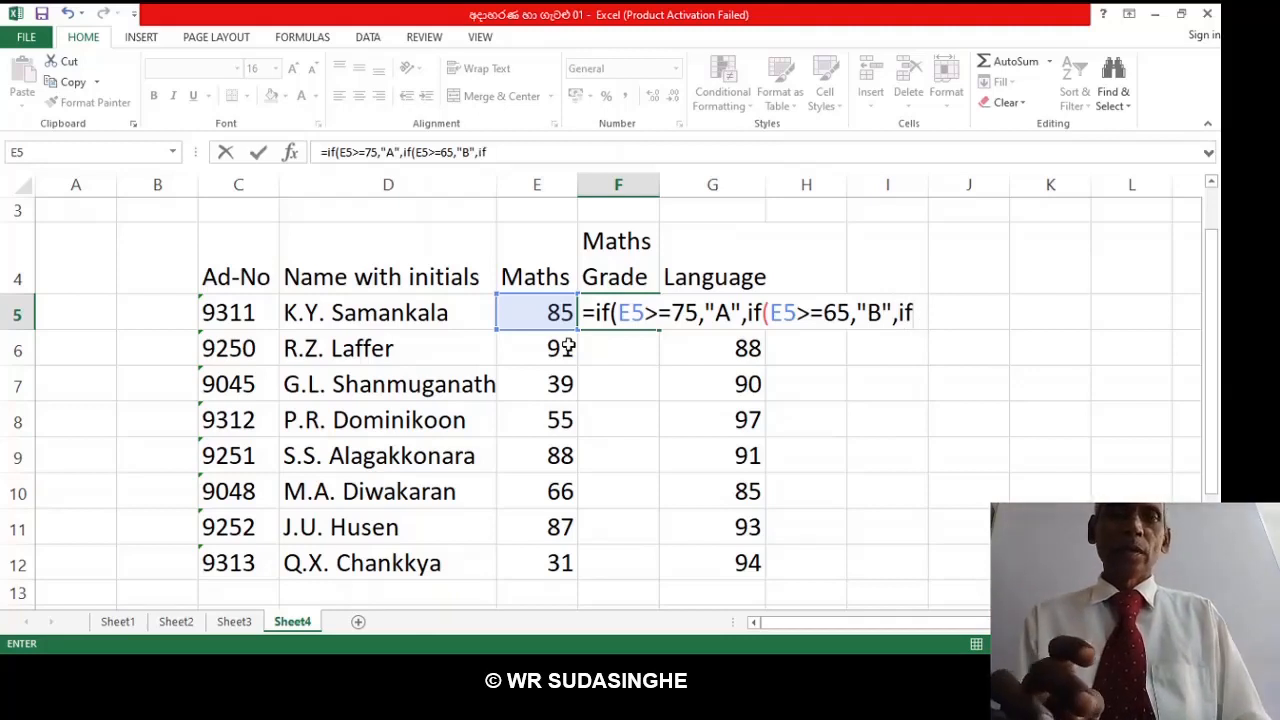
text(()
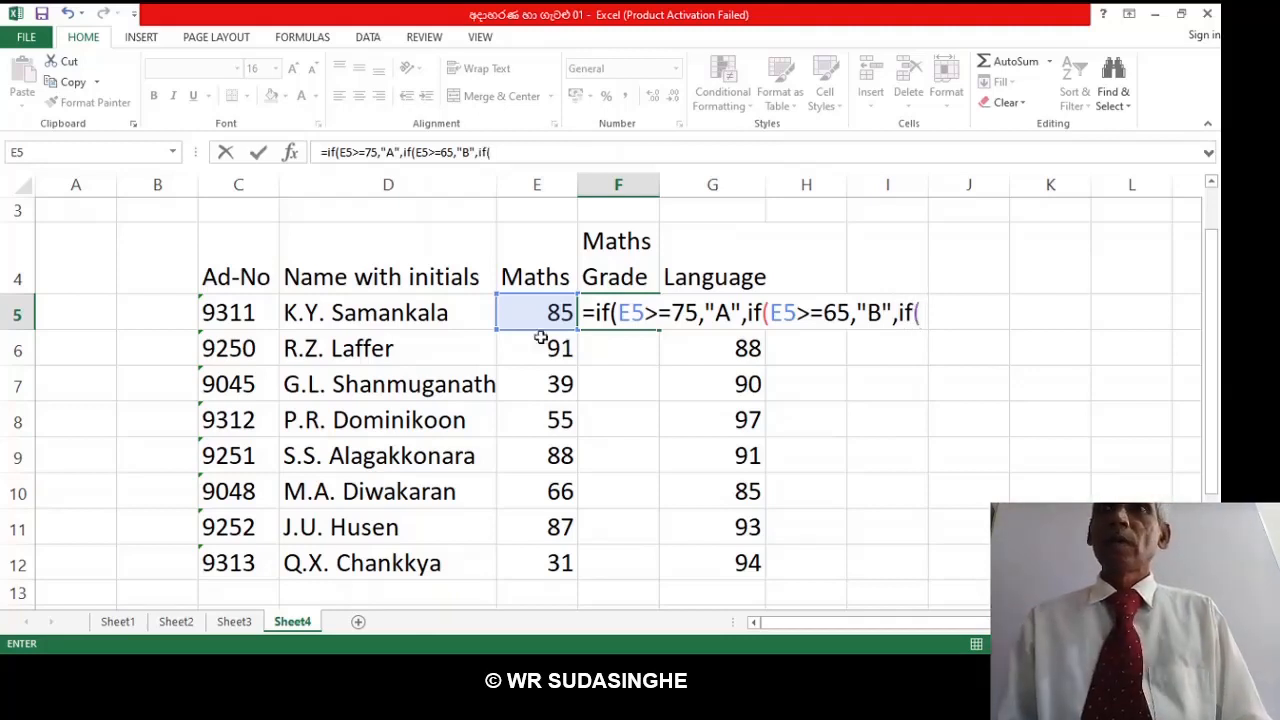
click(500, 320)
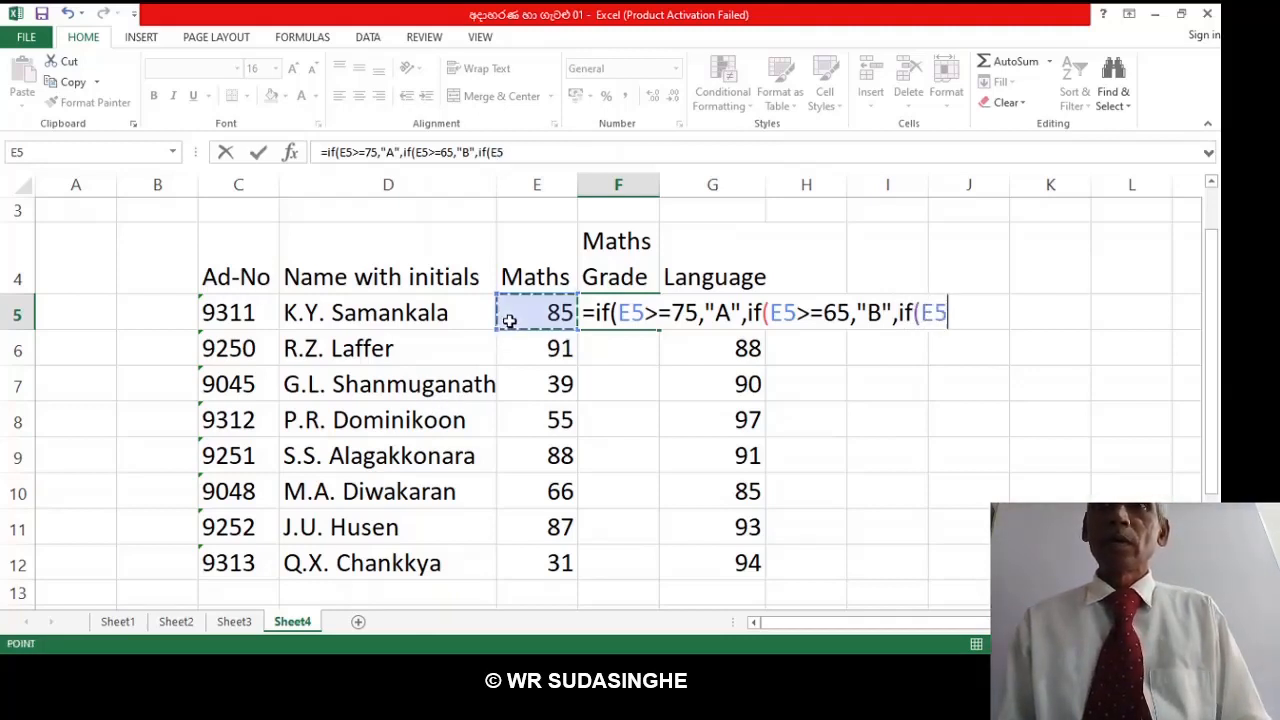
text(>=)
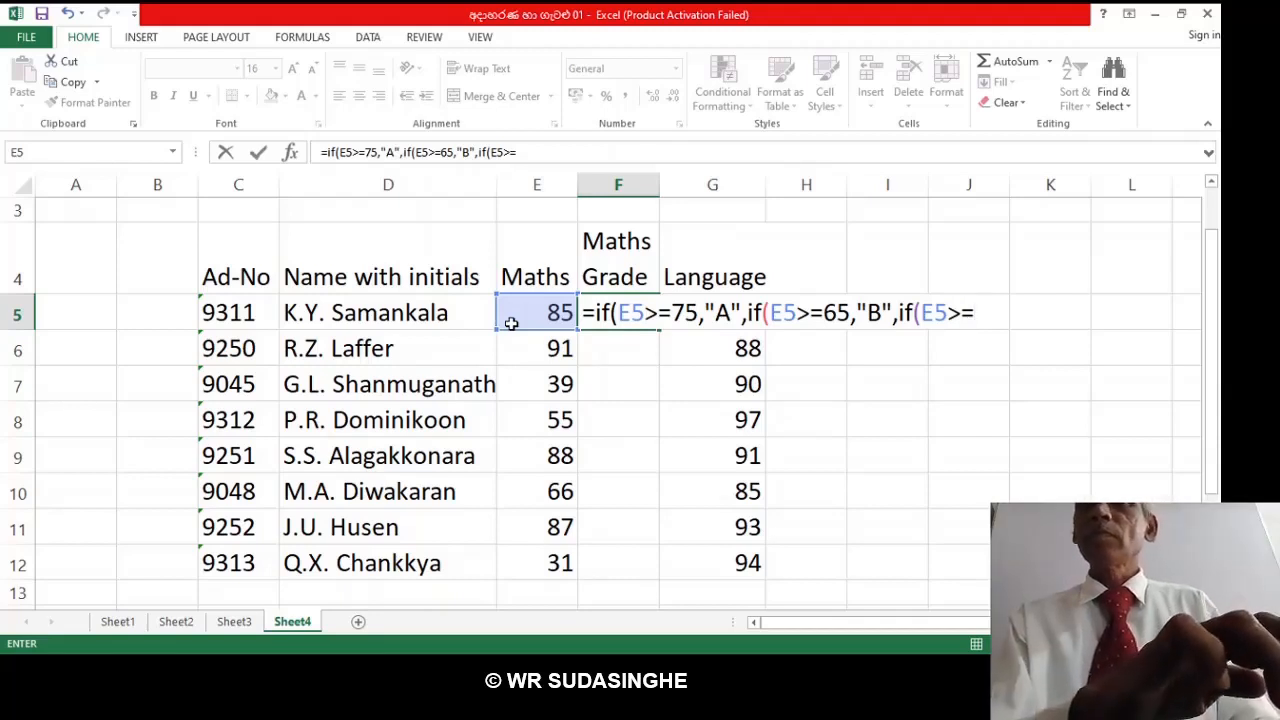
text(55)
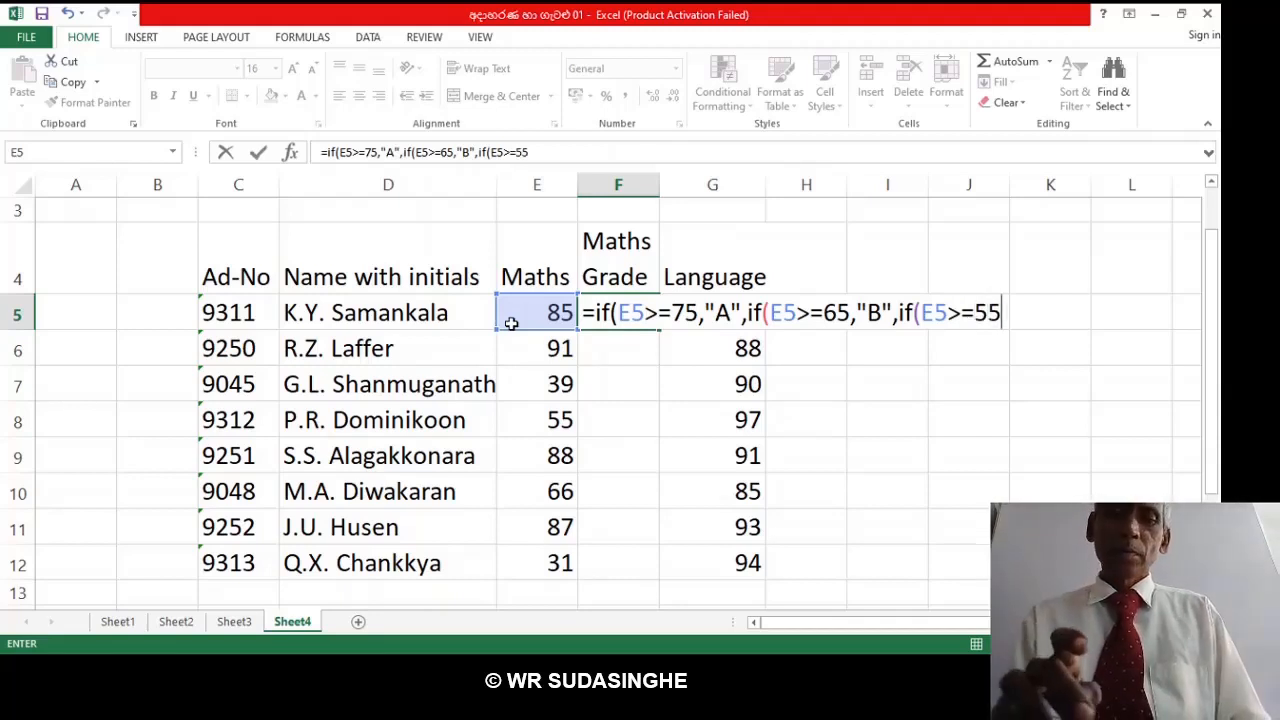
text(')
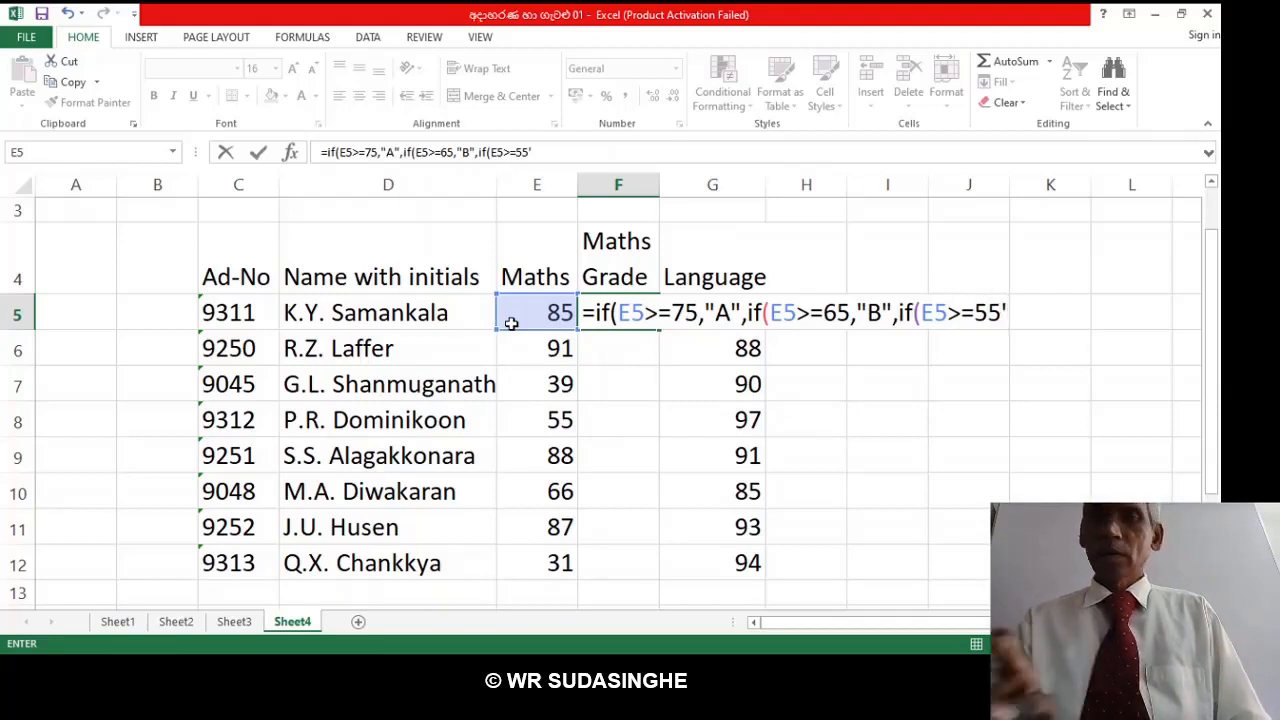
key(BackSpace)
text(,)
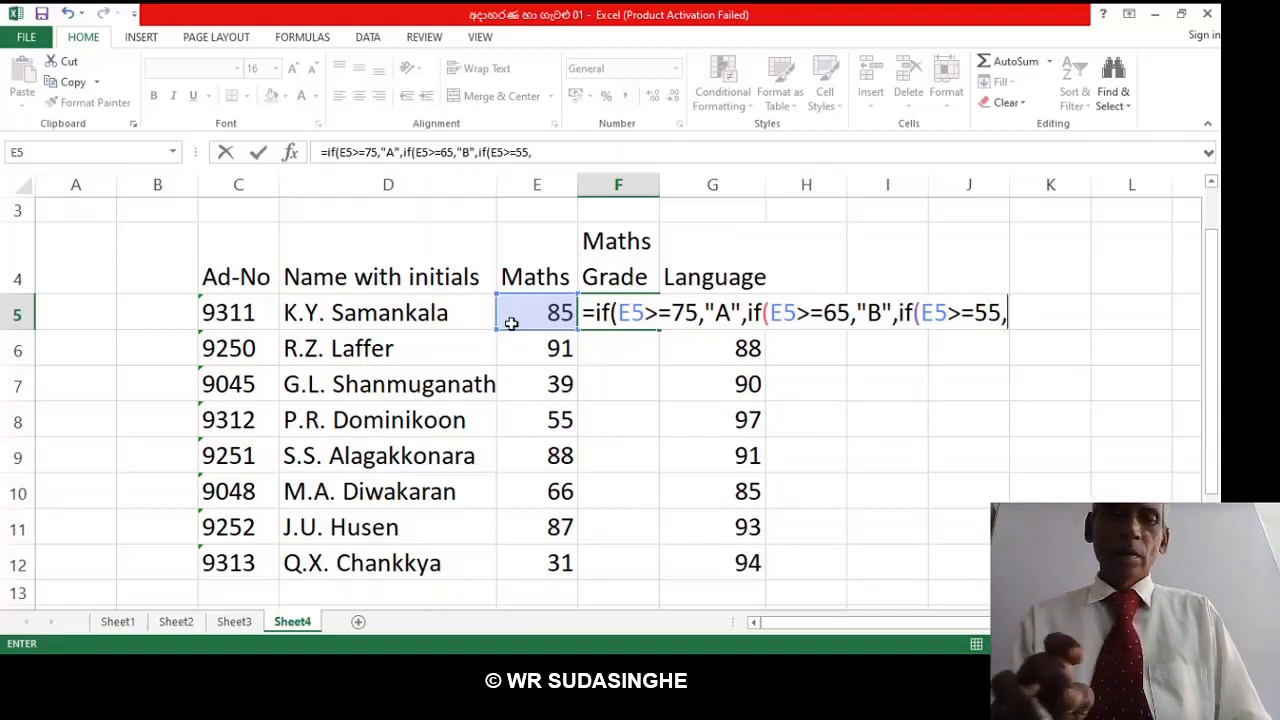
text(")
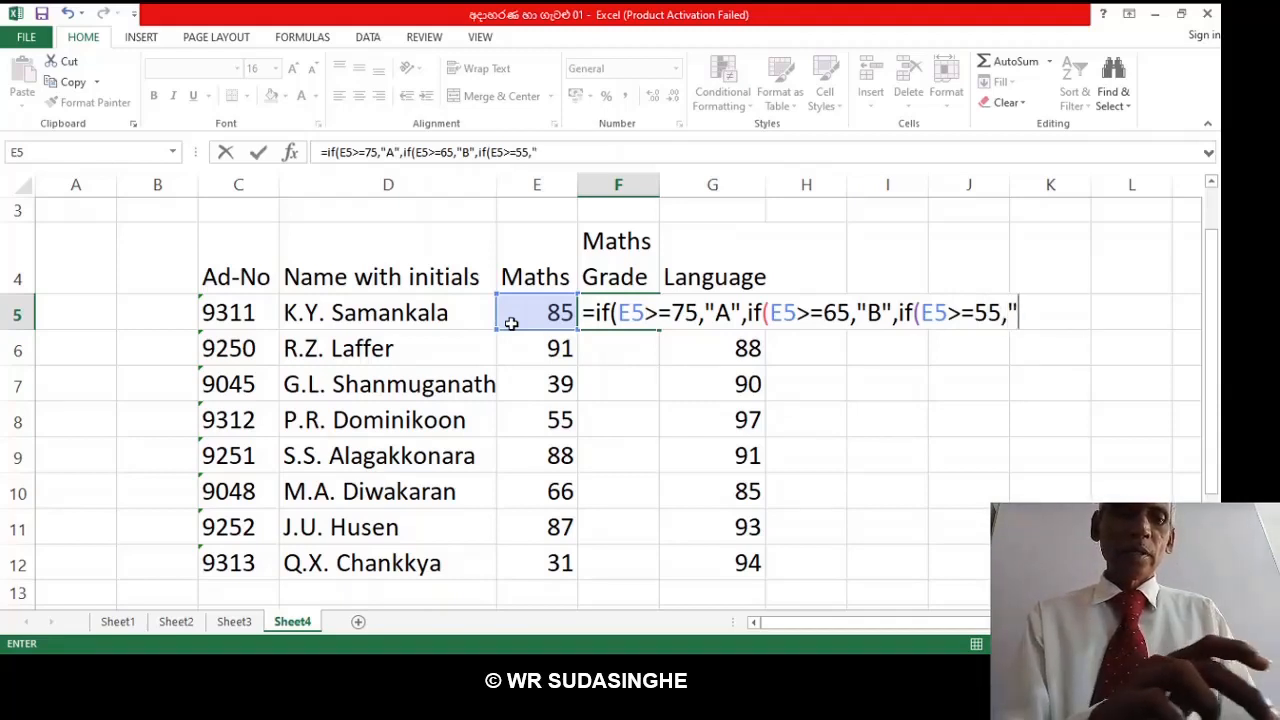
text(C")
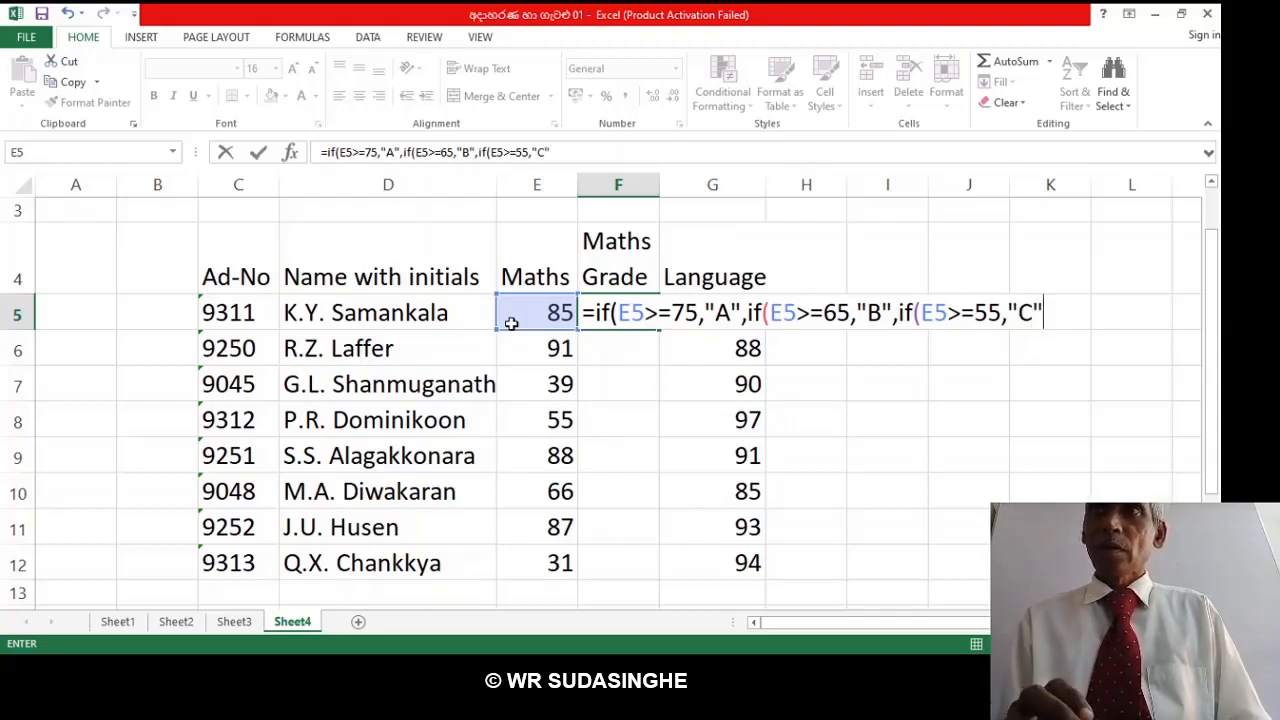
Add a fourth IF to the F5 formula that tests E5>=40 and returns "S" when true.
text(,)
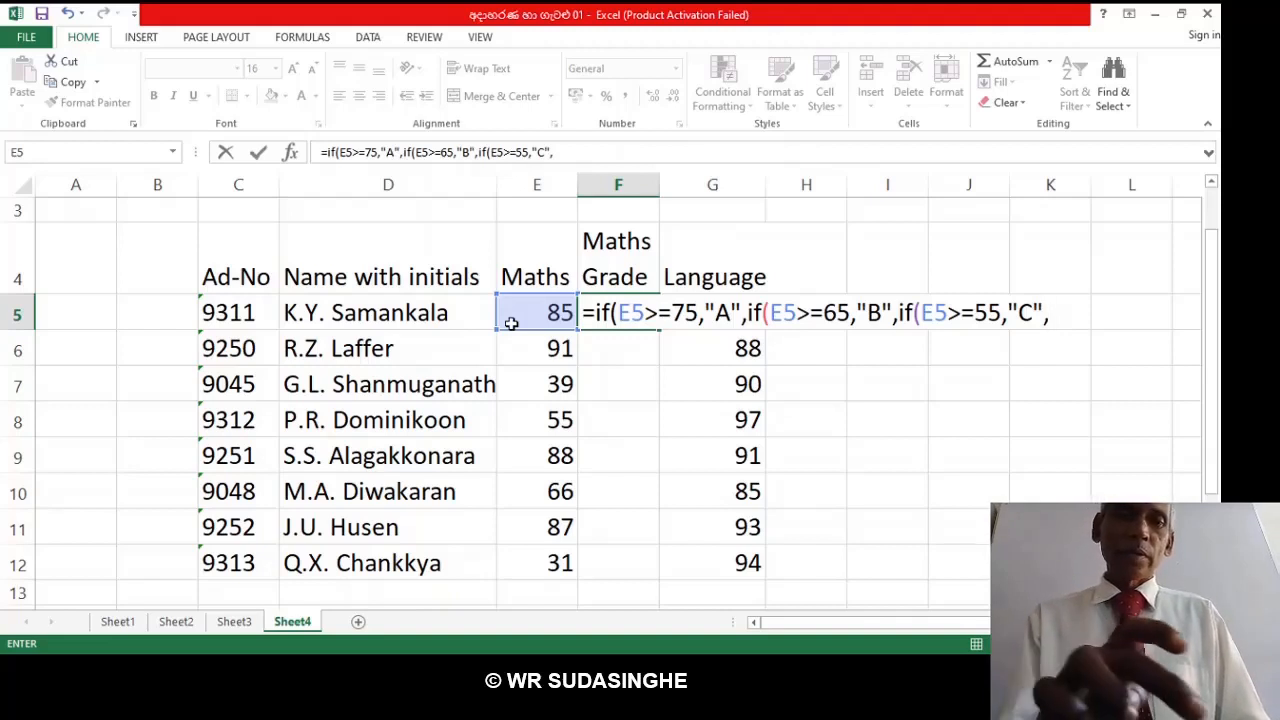
text(if()
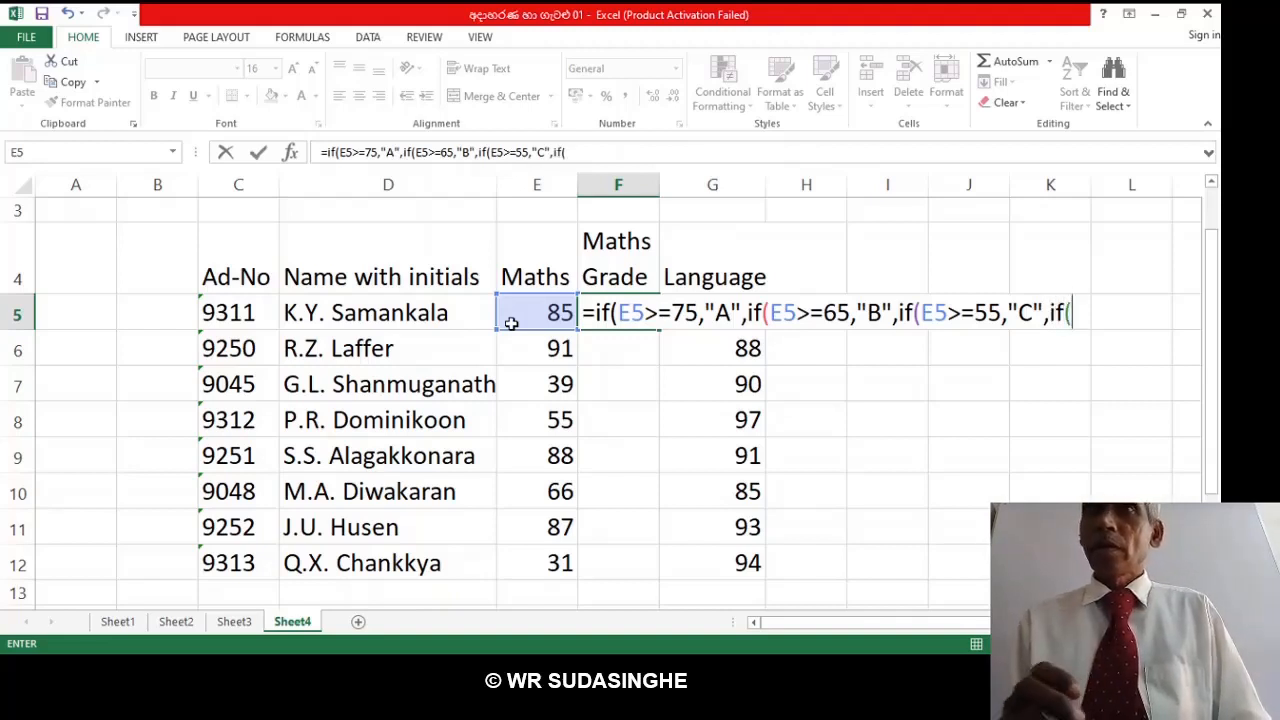
click(527, 318)
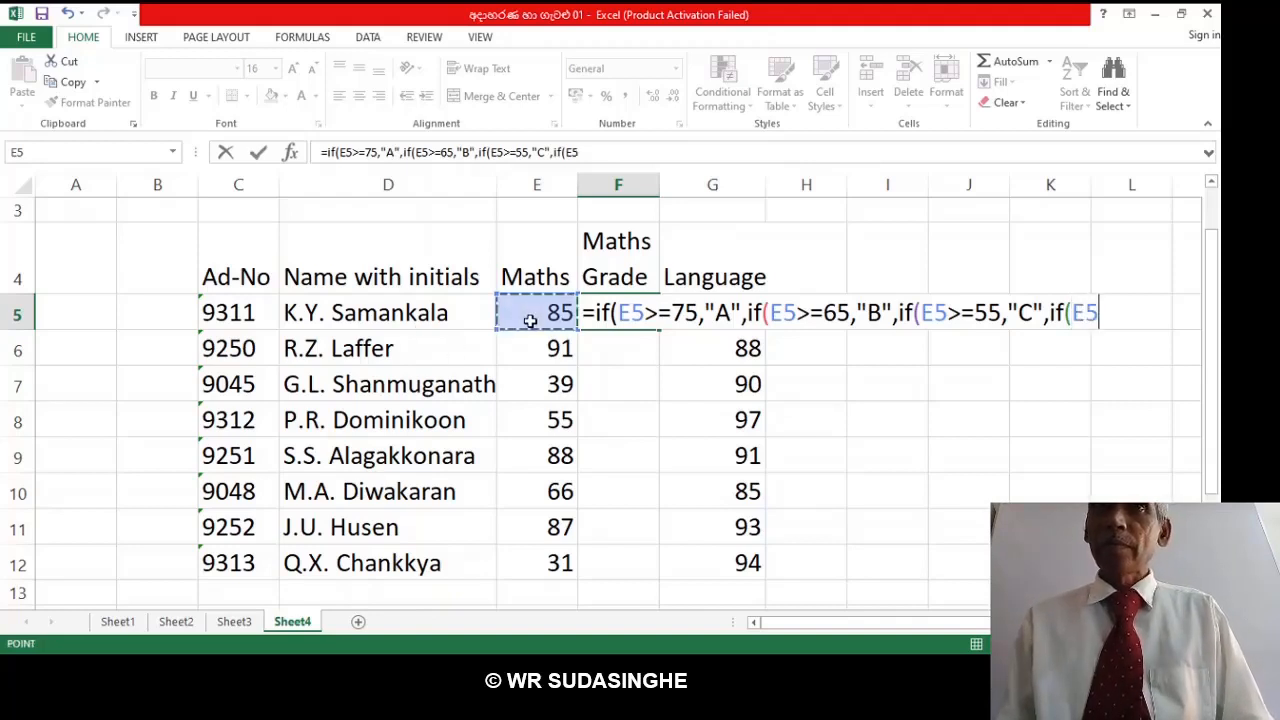
text(>)
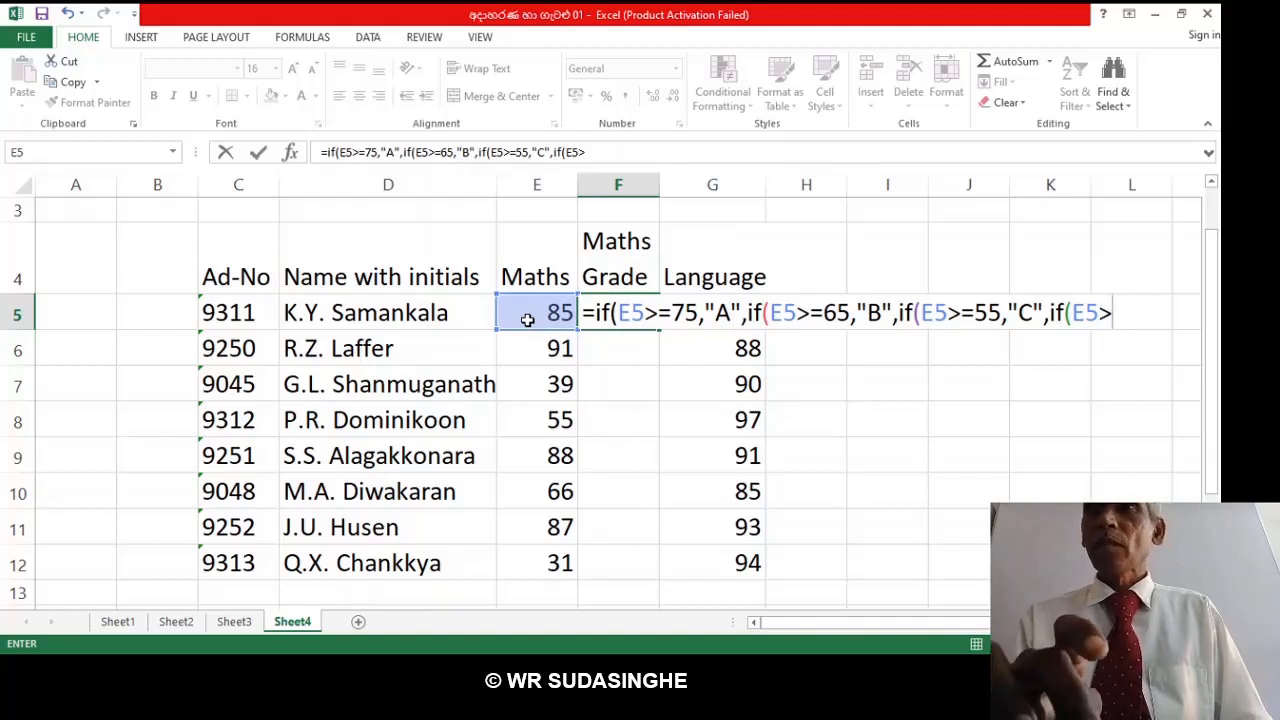
text(=)
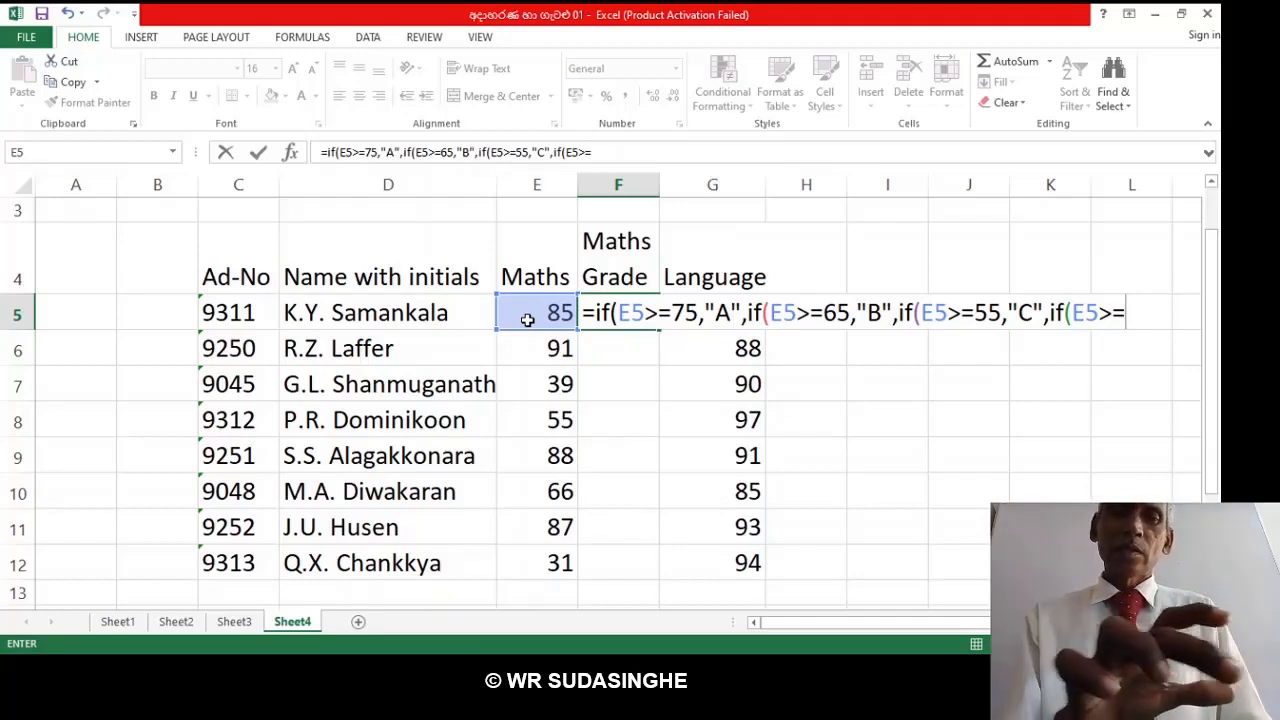
text(40)
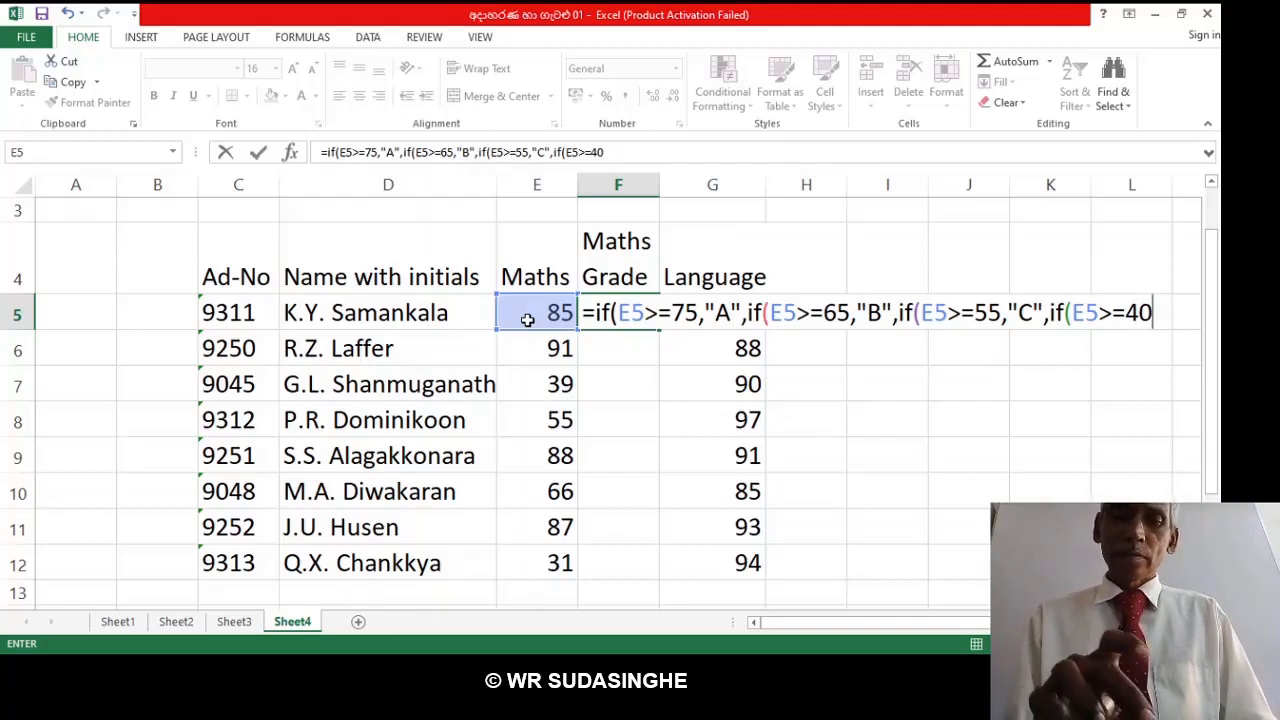
text(,)
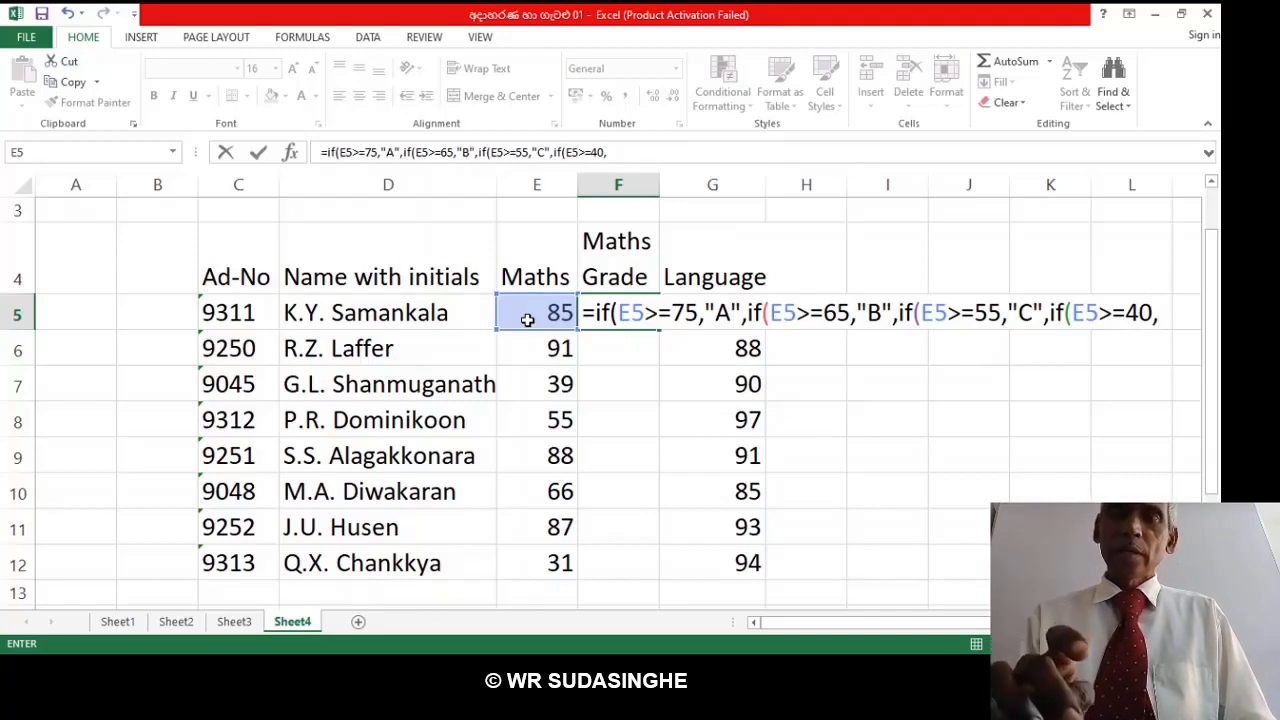
text("S)
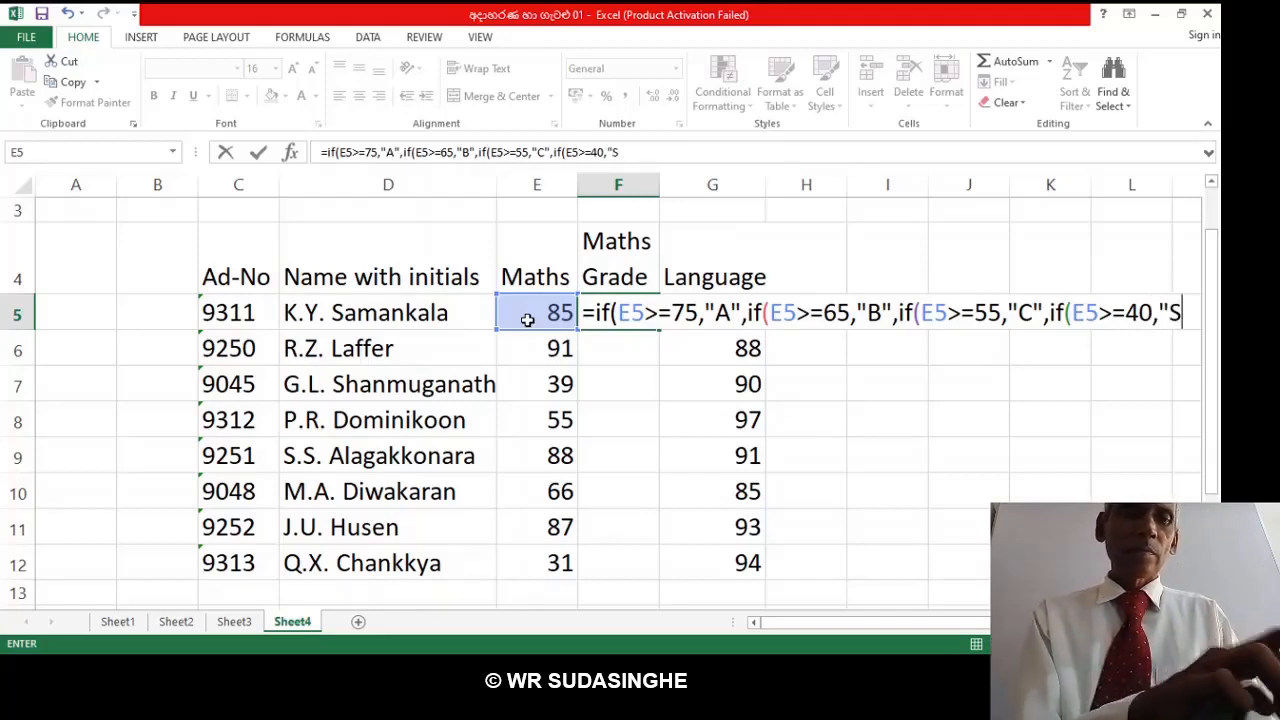
text(",)
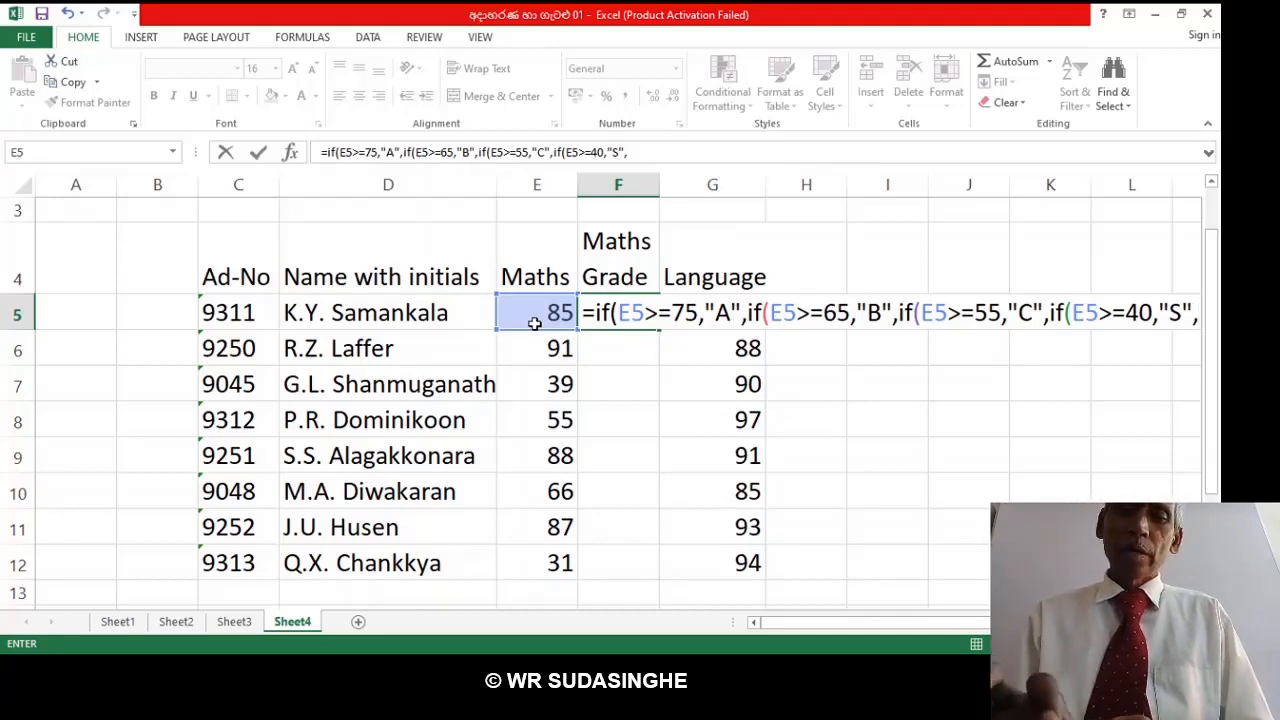
Finish the F5 formula with "W" as the final false result, close all four IF brackets and enter it.
text(")
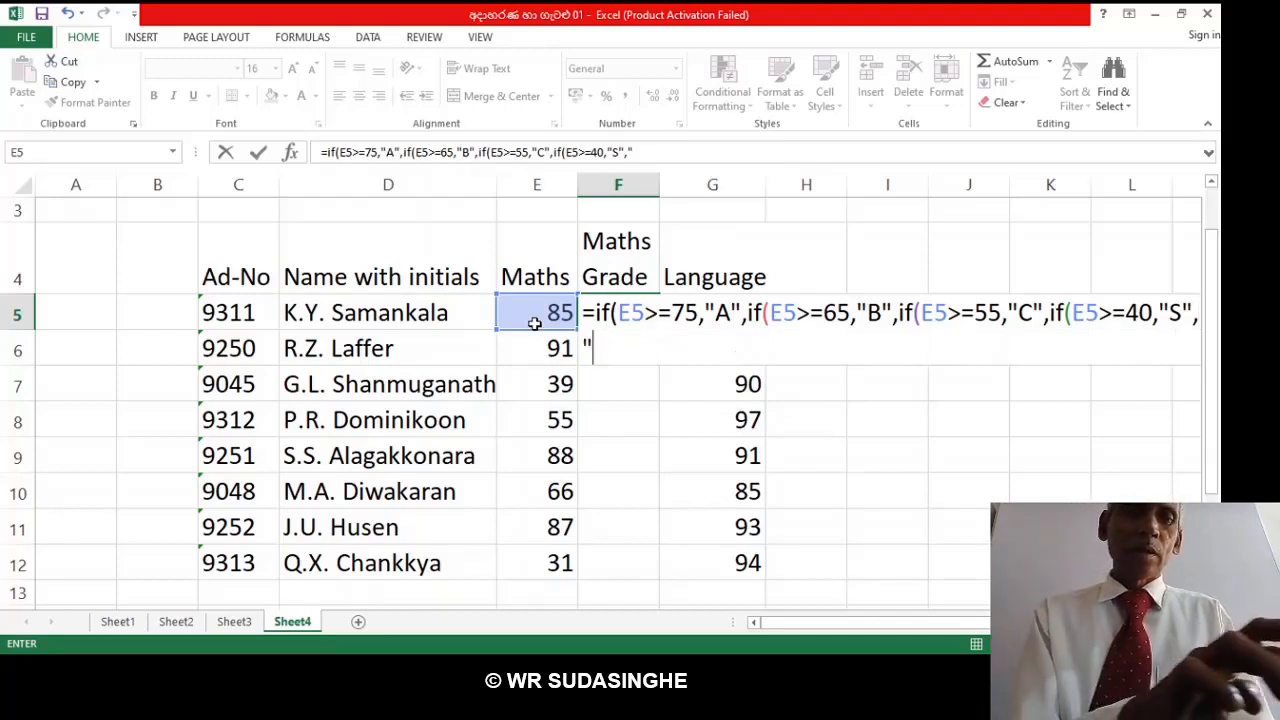
text(w)
key(BackSpace)
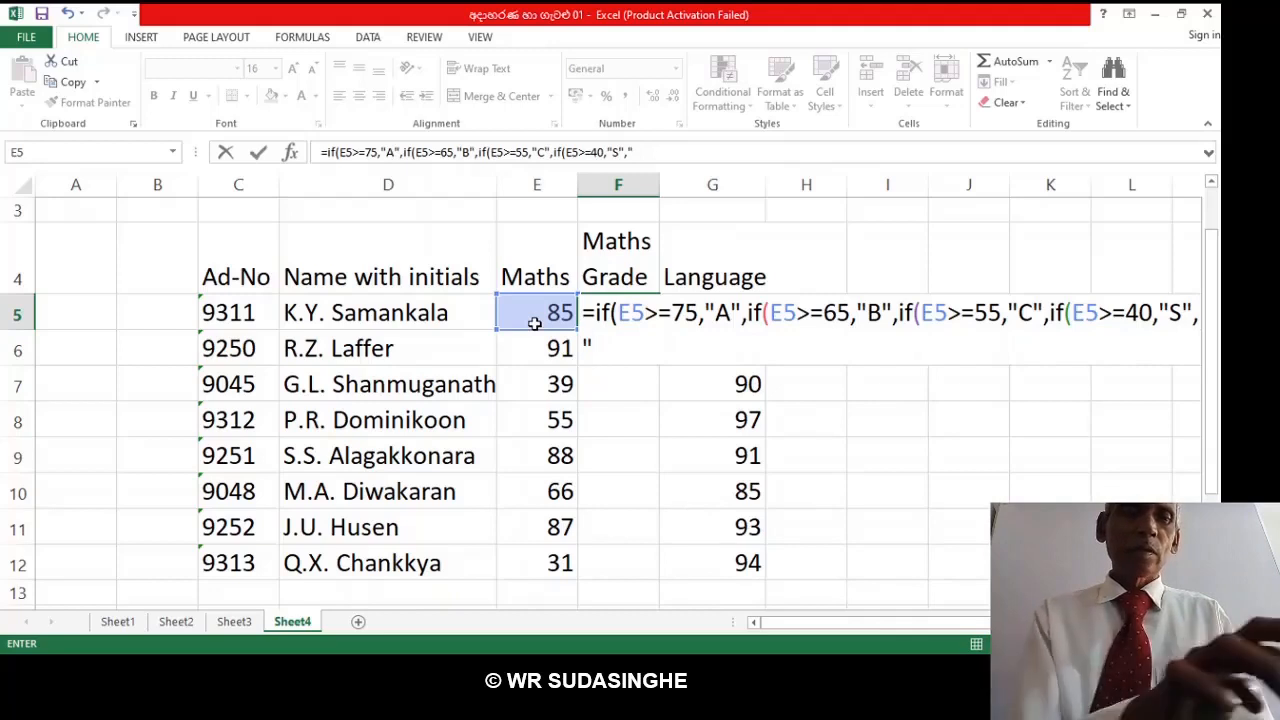
text(W")
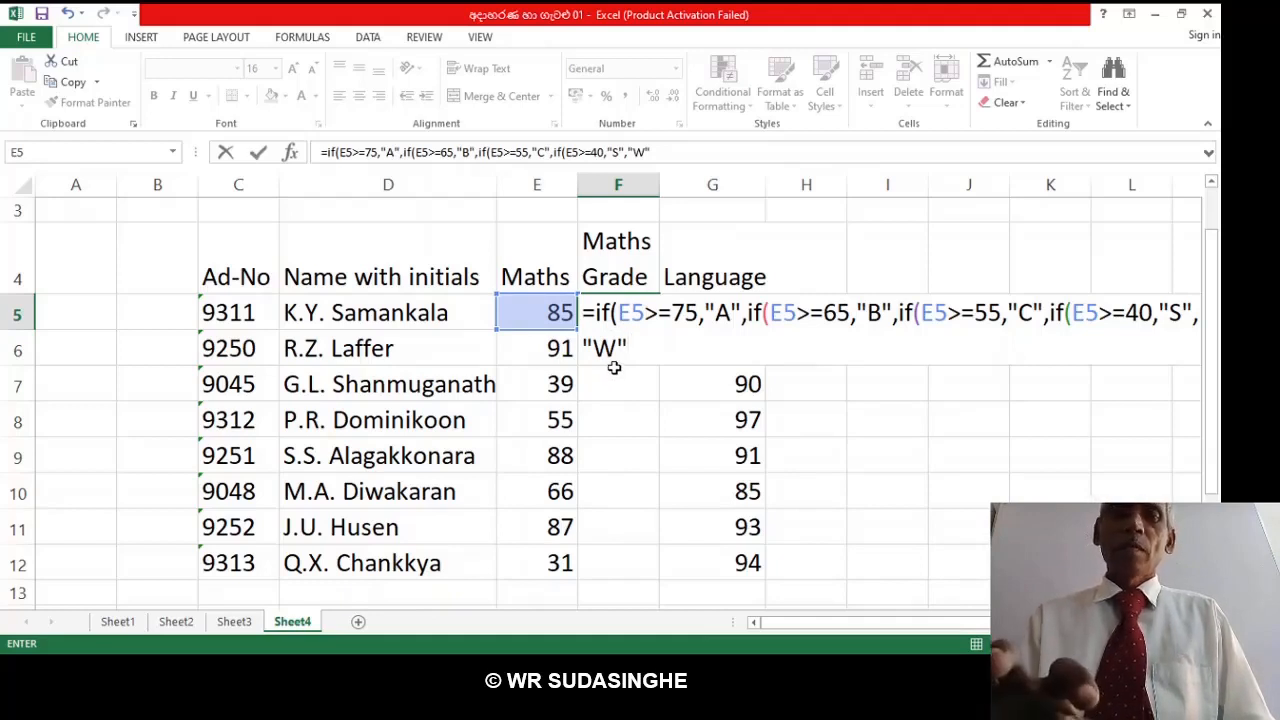
text())
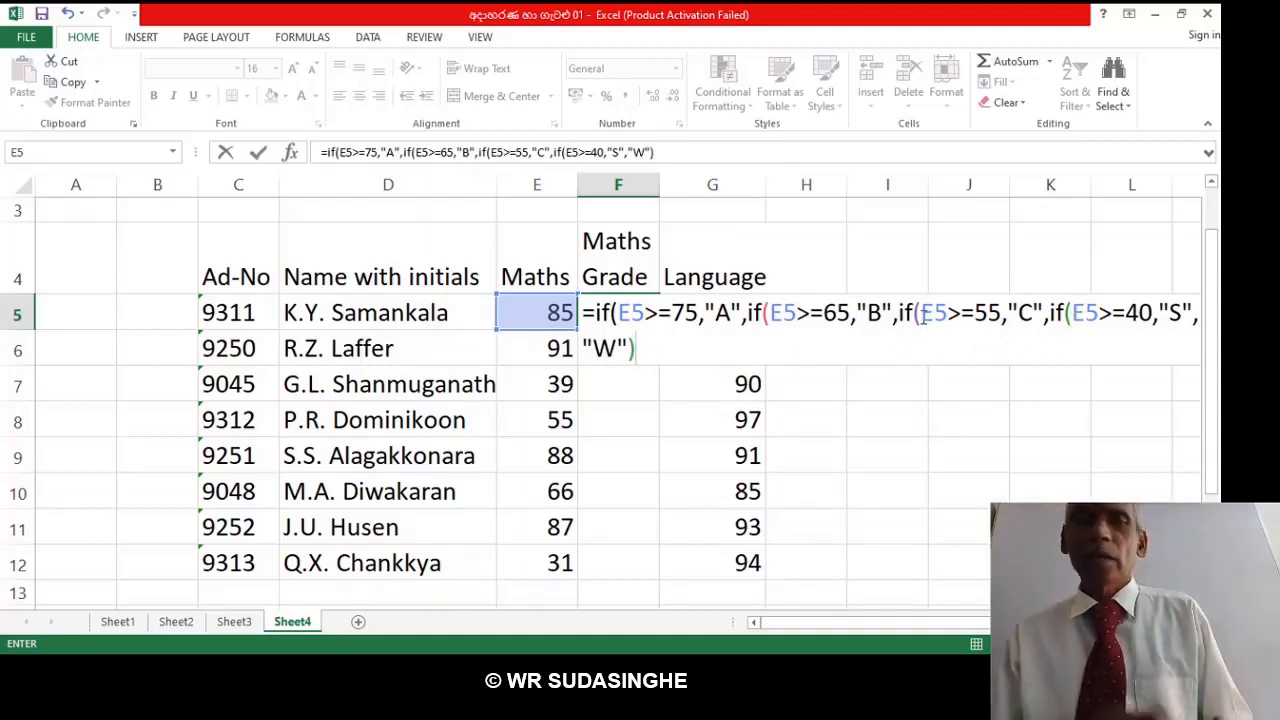
text())
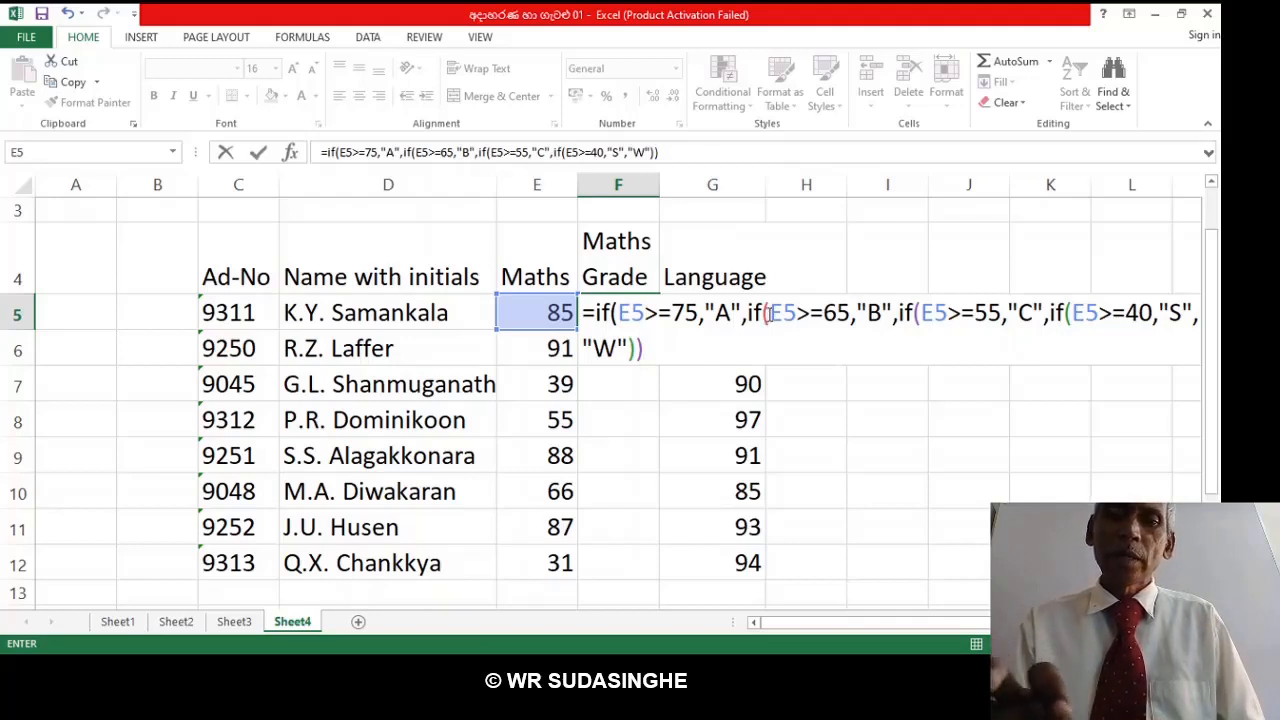
text())
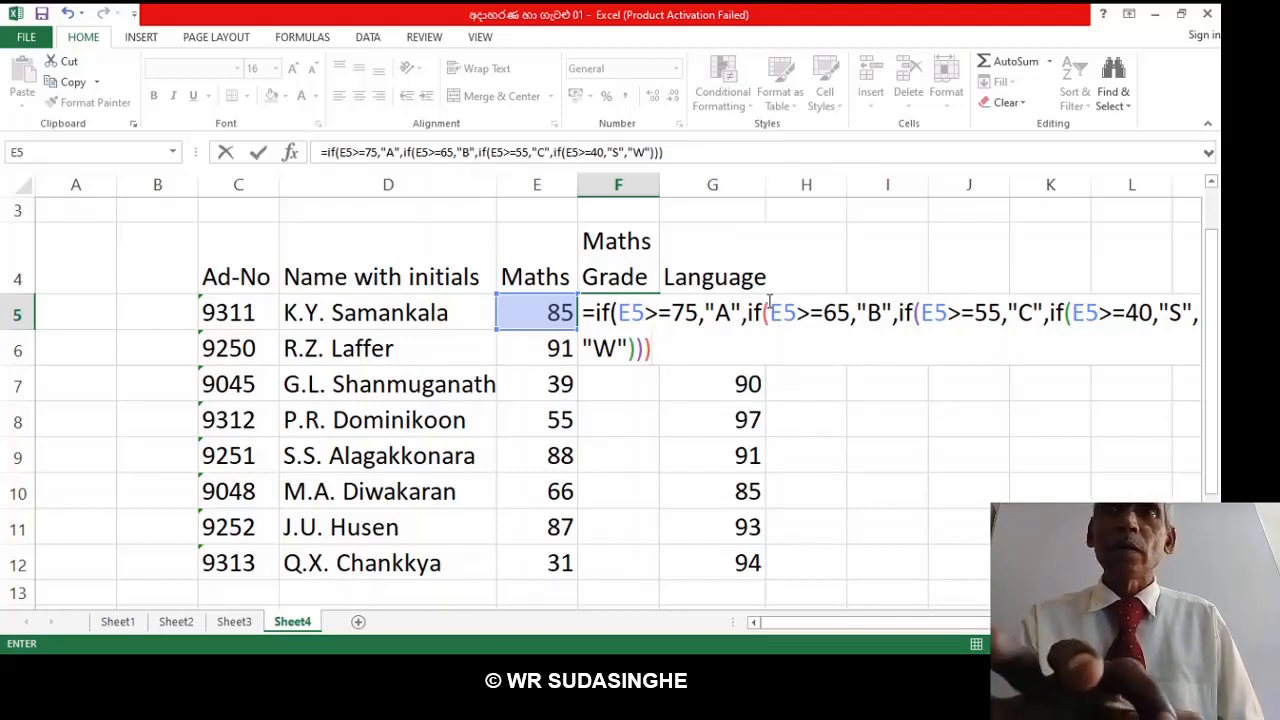
text())
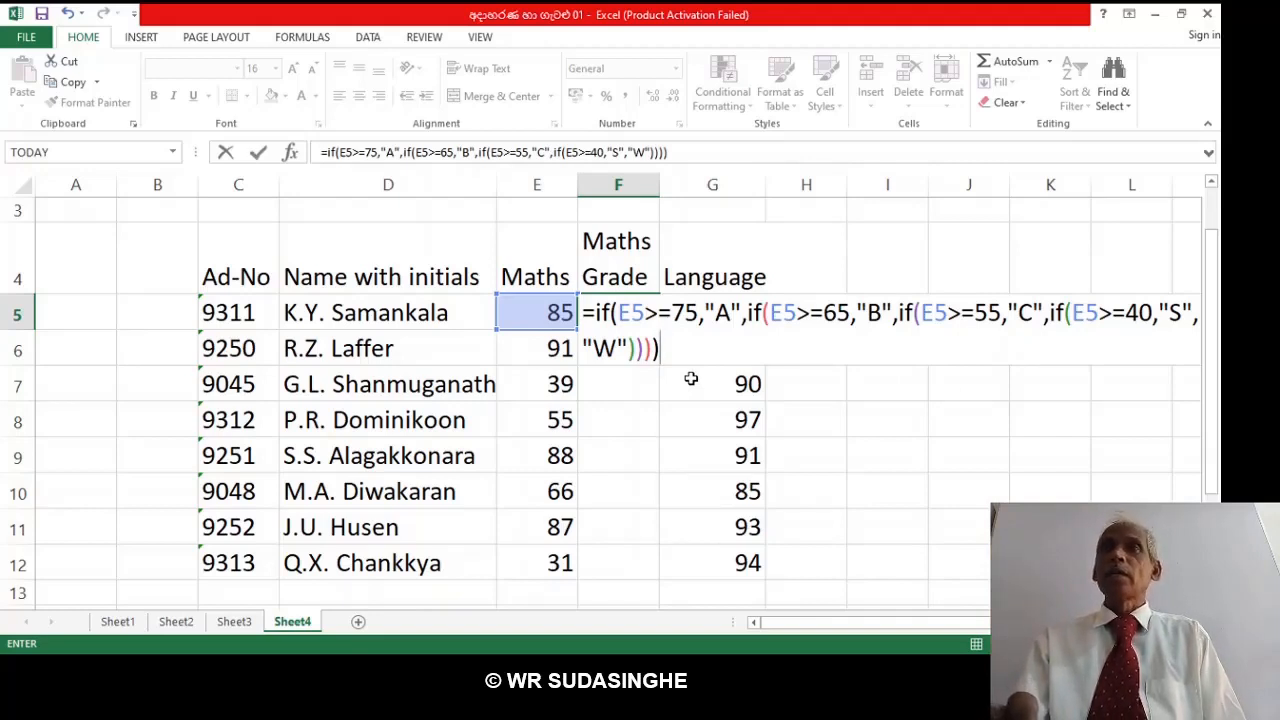
key(Return)
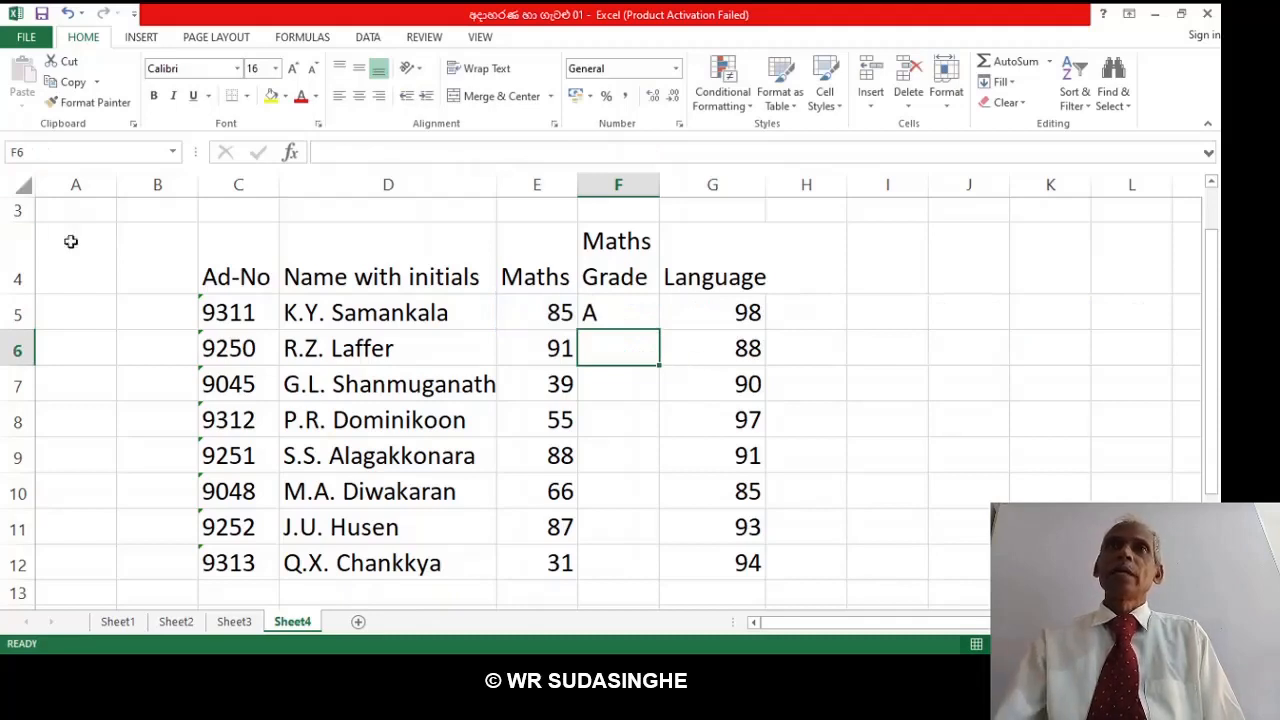
Fill the nested IF formula from F5 down the Maths Grade column to F12.
click(625, 313)
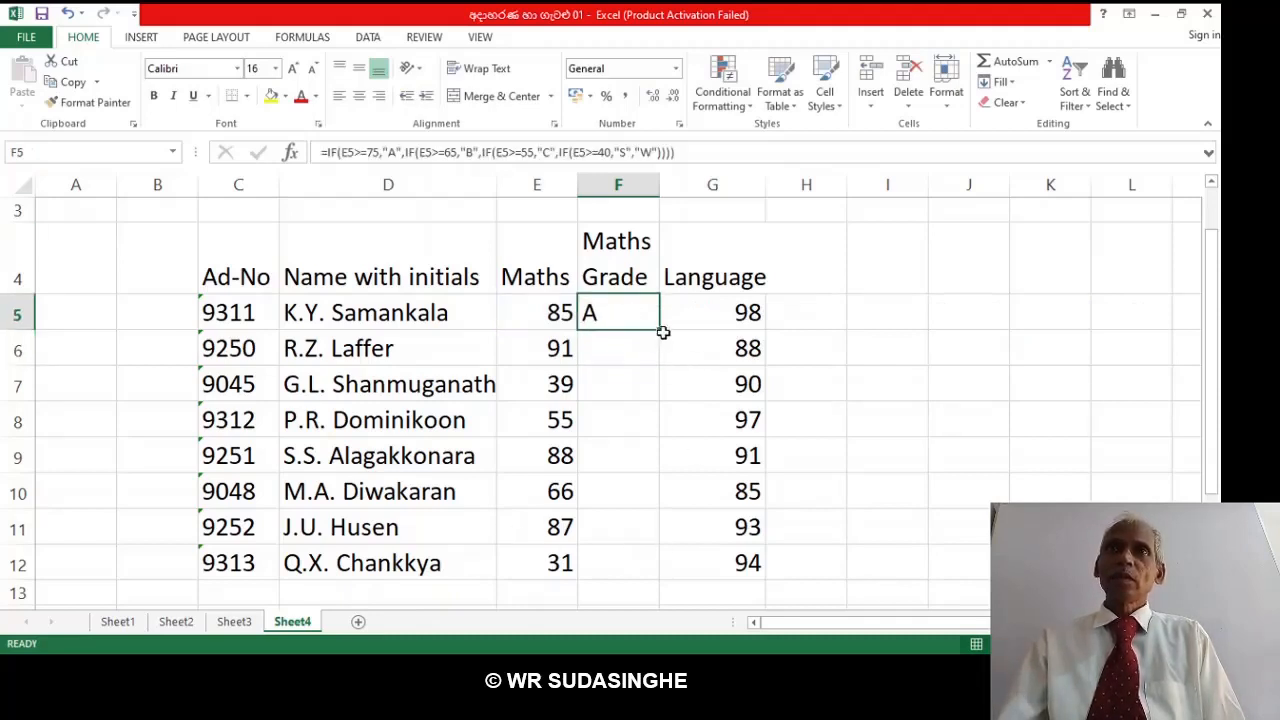
drag(660, 328, 660, 355)
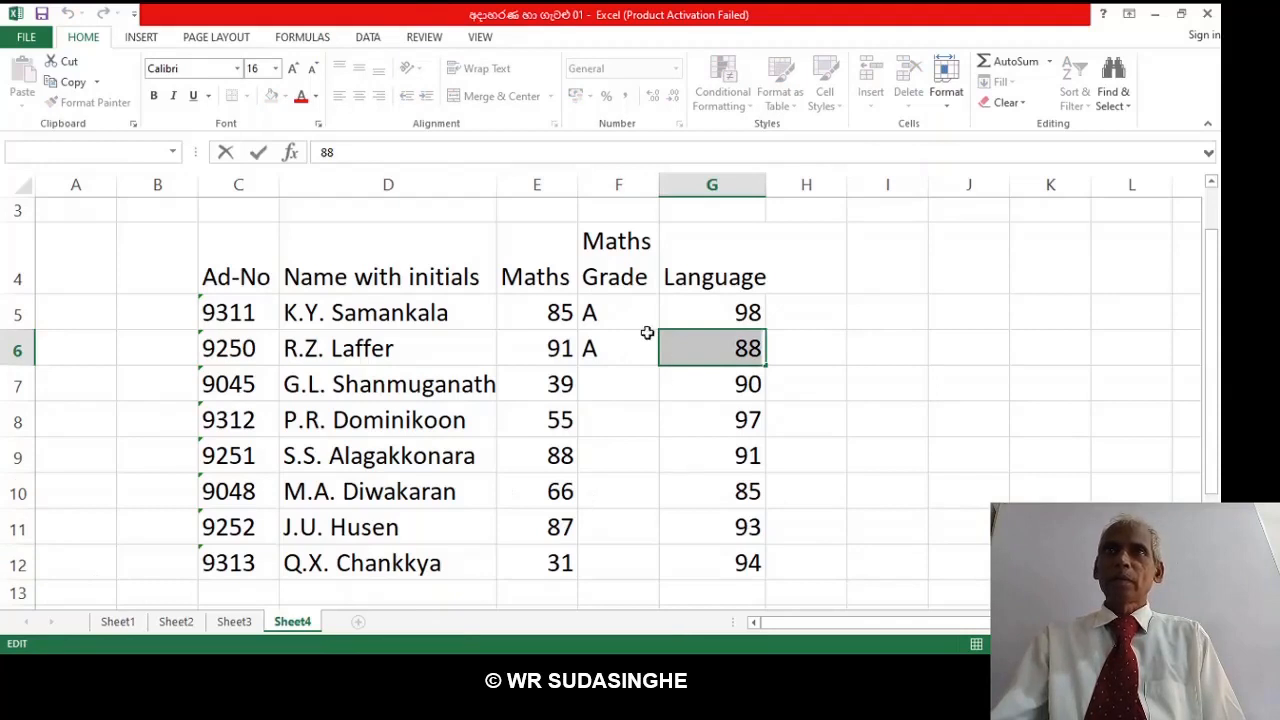
click(614, 320)
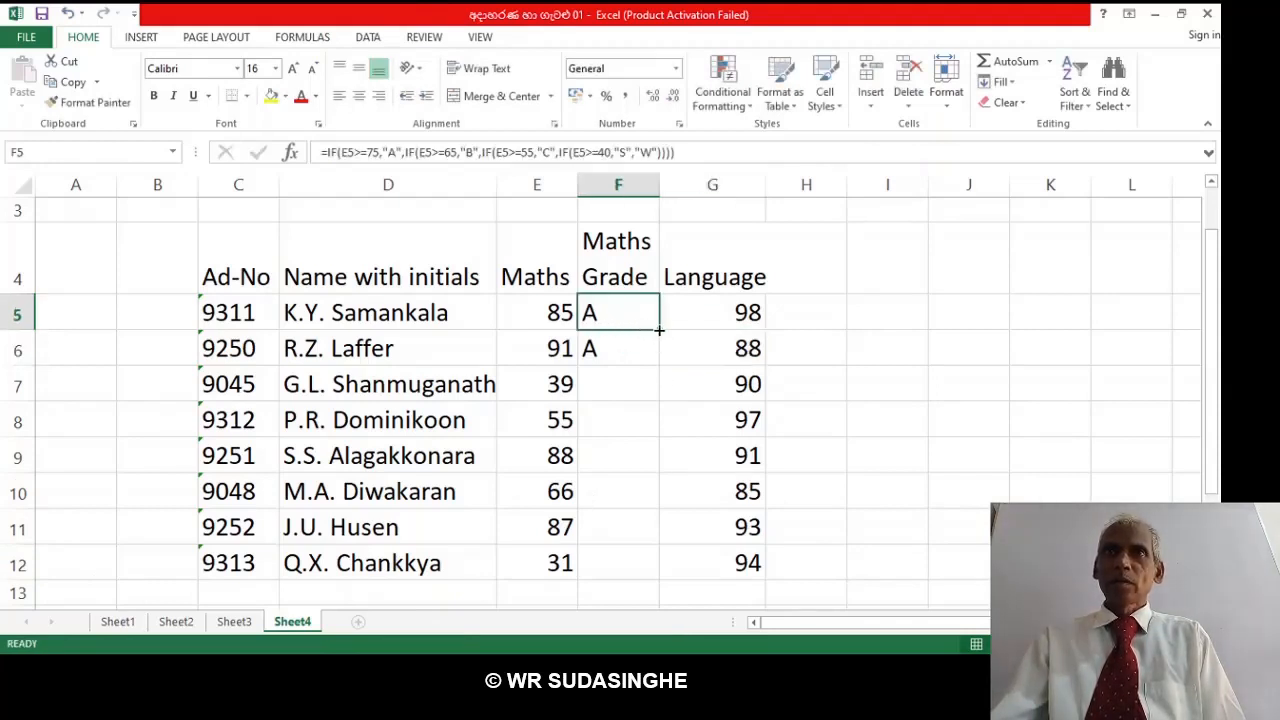
drag(659, 330, 654, 569)
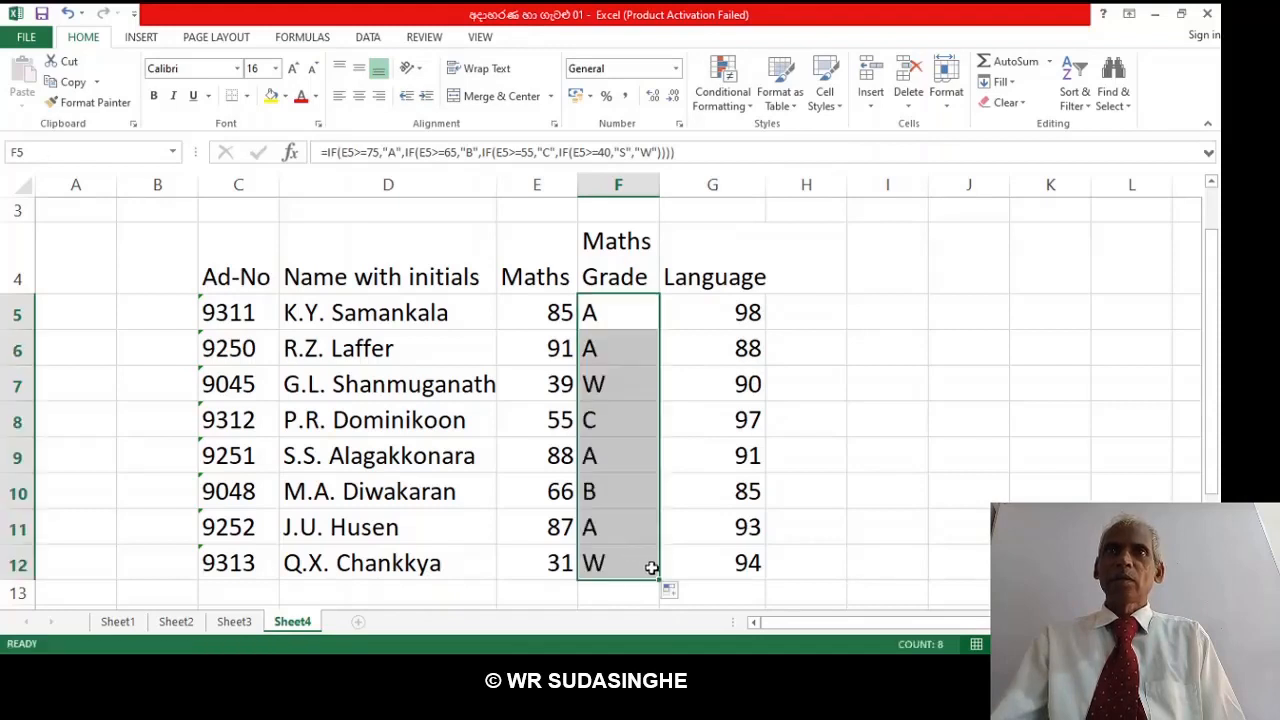
click(892, 432)
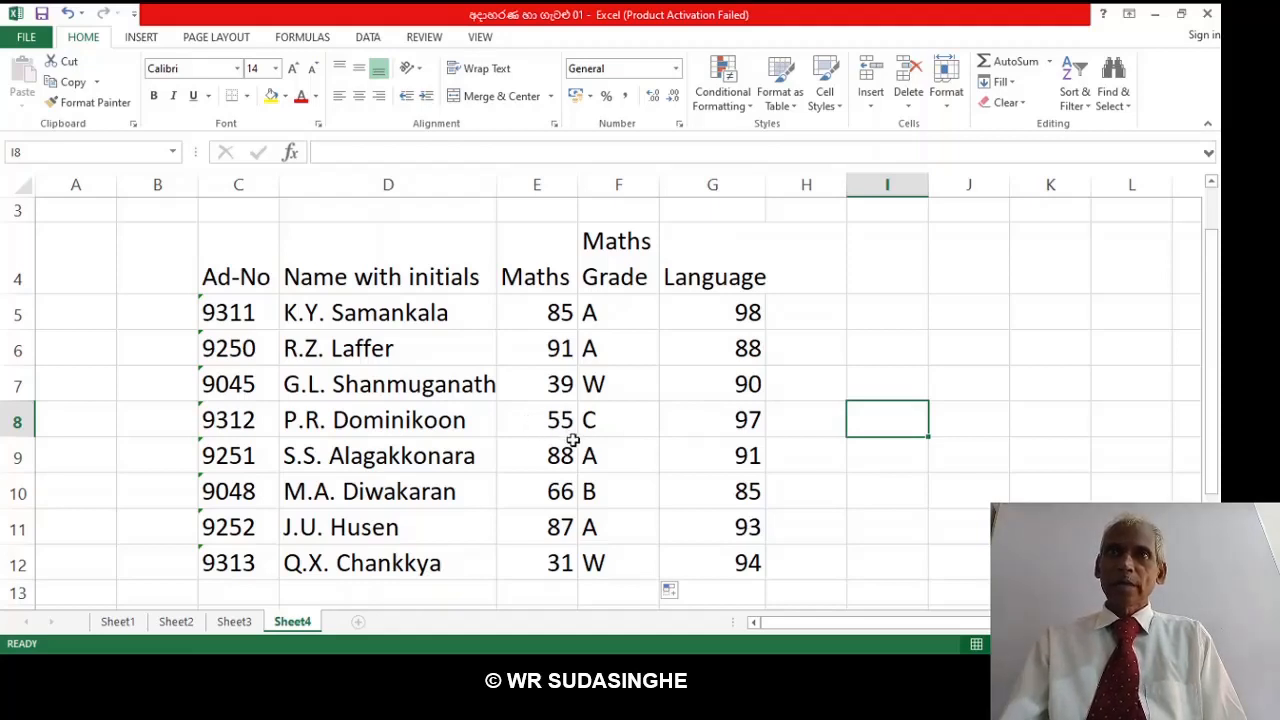
Change the Maths mark in E12 to 41.
click(559, 565)
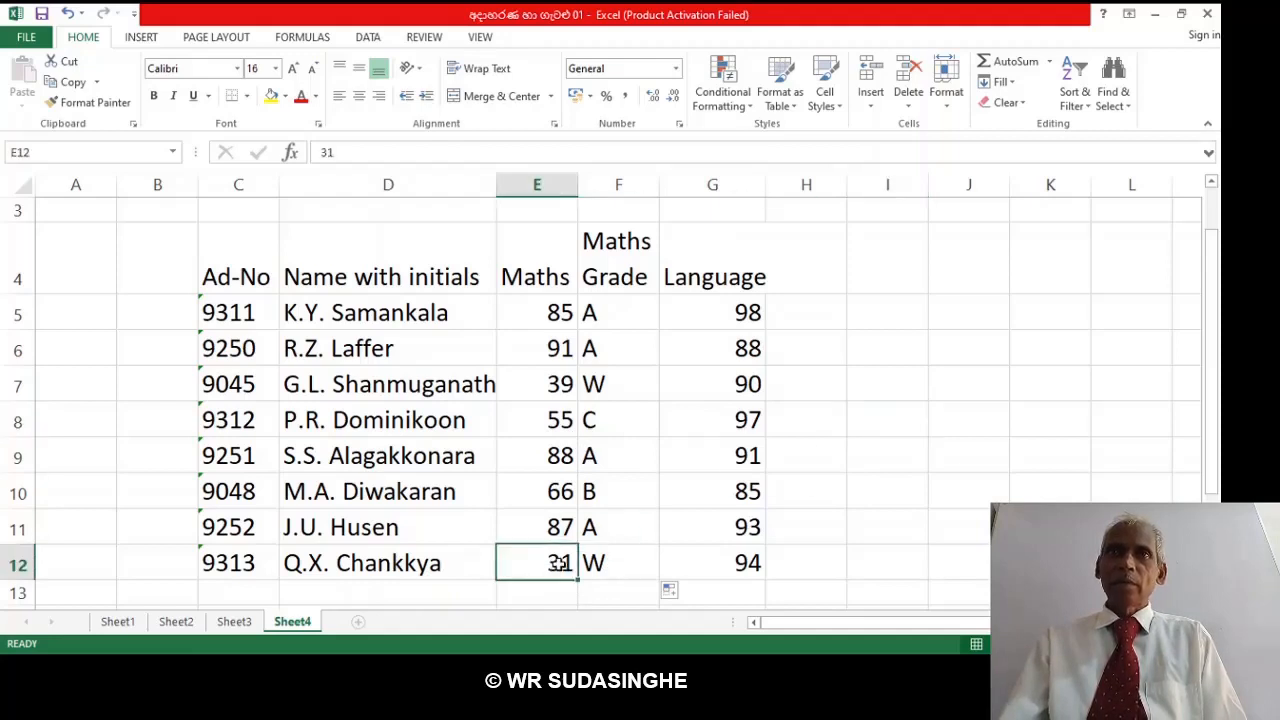
text(41)
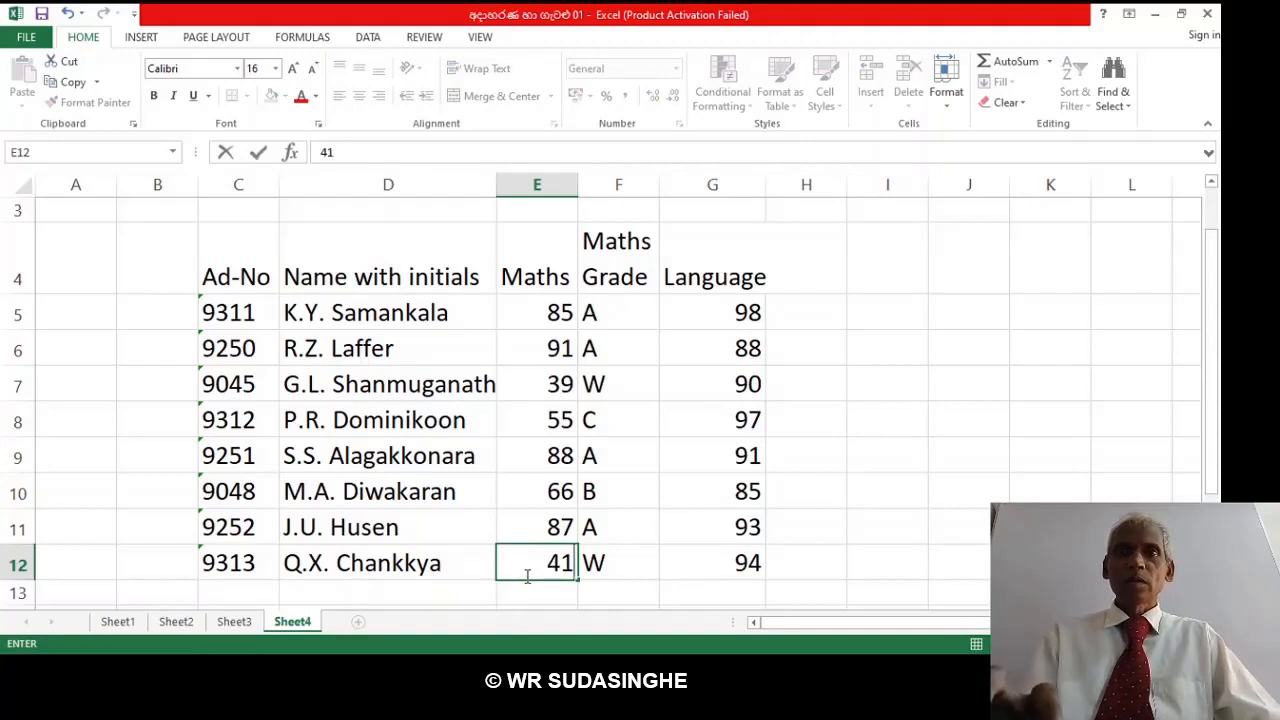
key(Return)
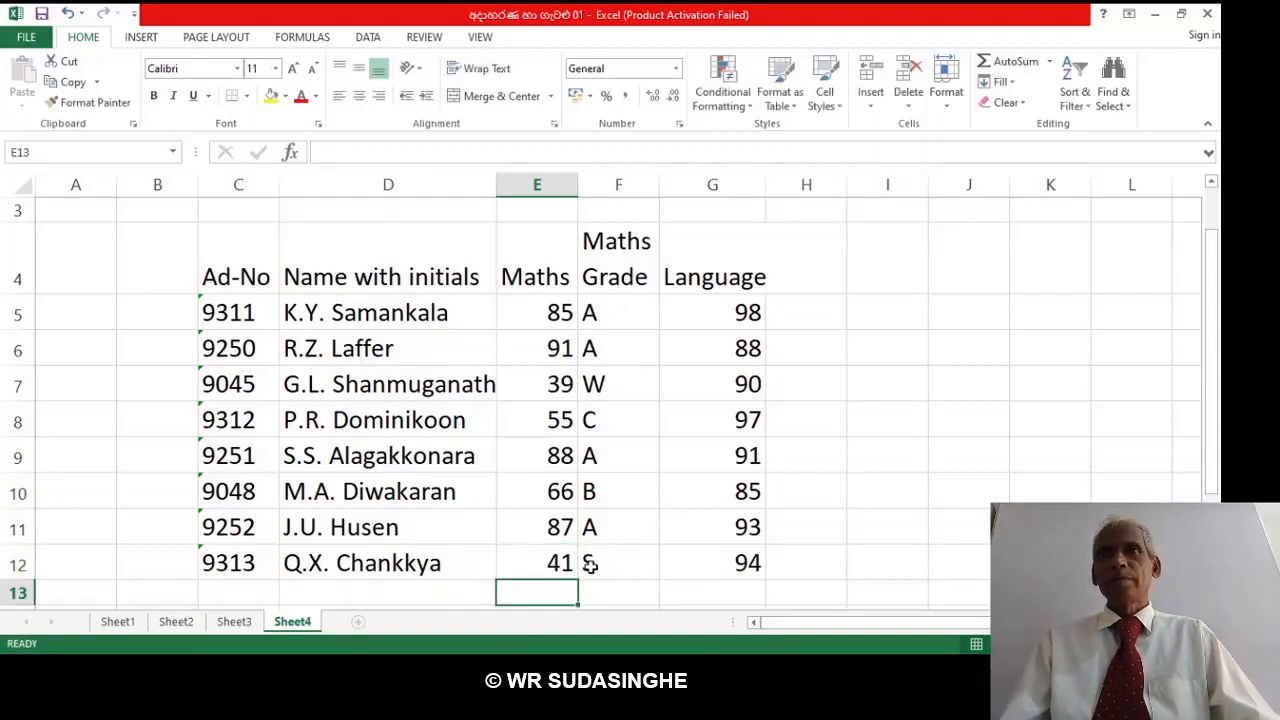
Check the Maths mark in E12 against the nested IF formula and grade in F12.
click(530, 563)
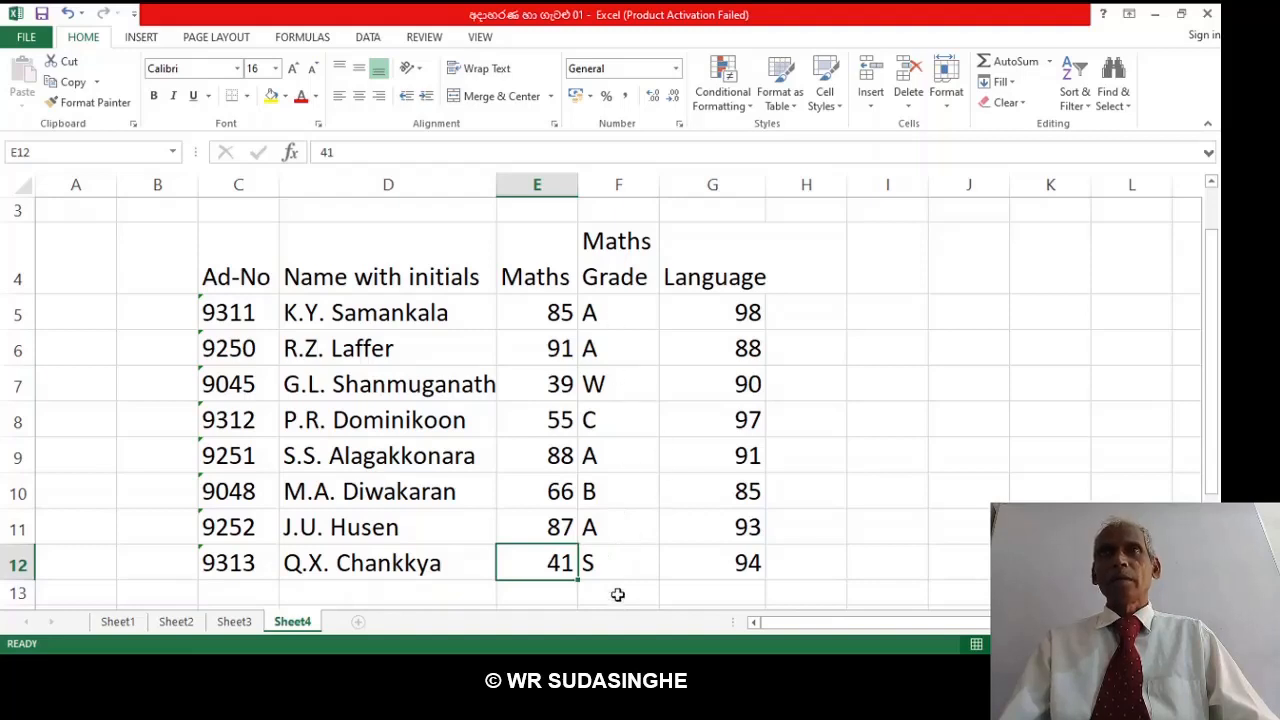
click(621, 566)
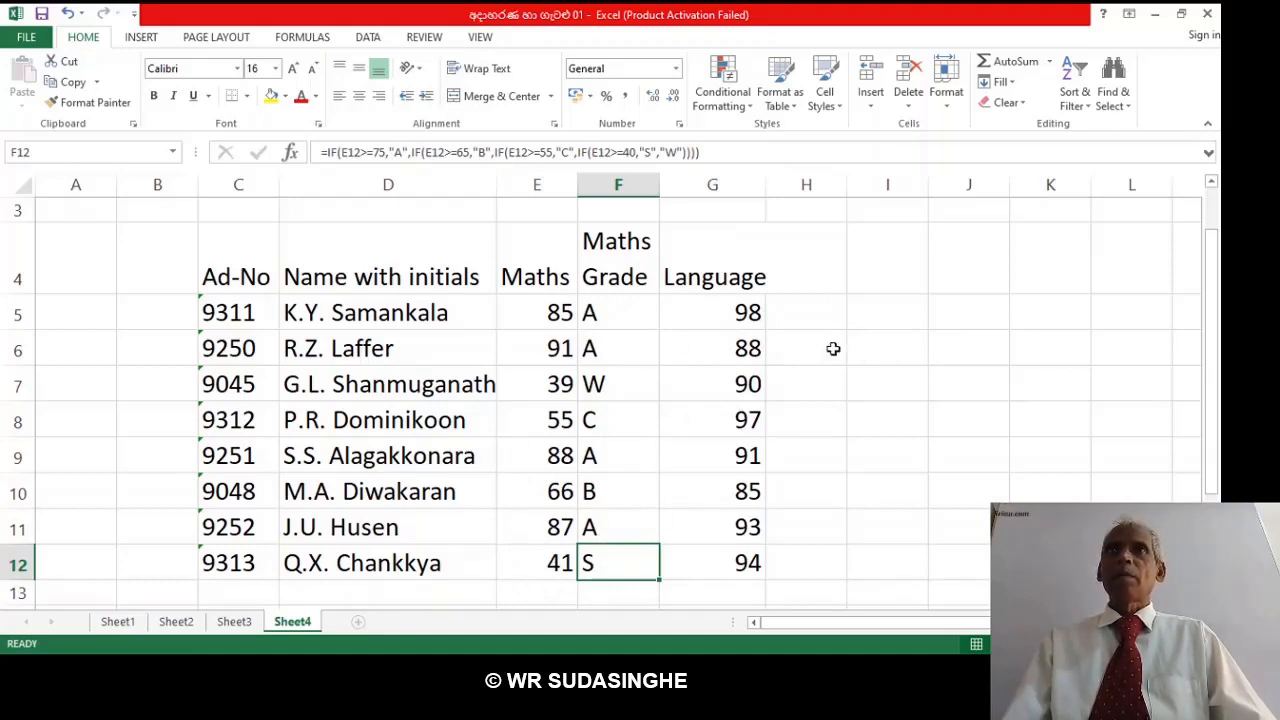
click(835, 277)
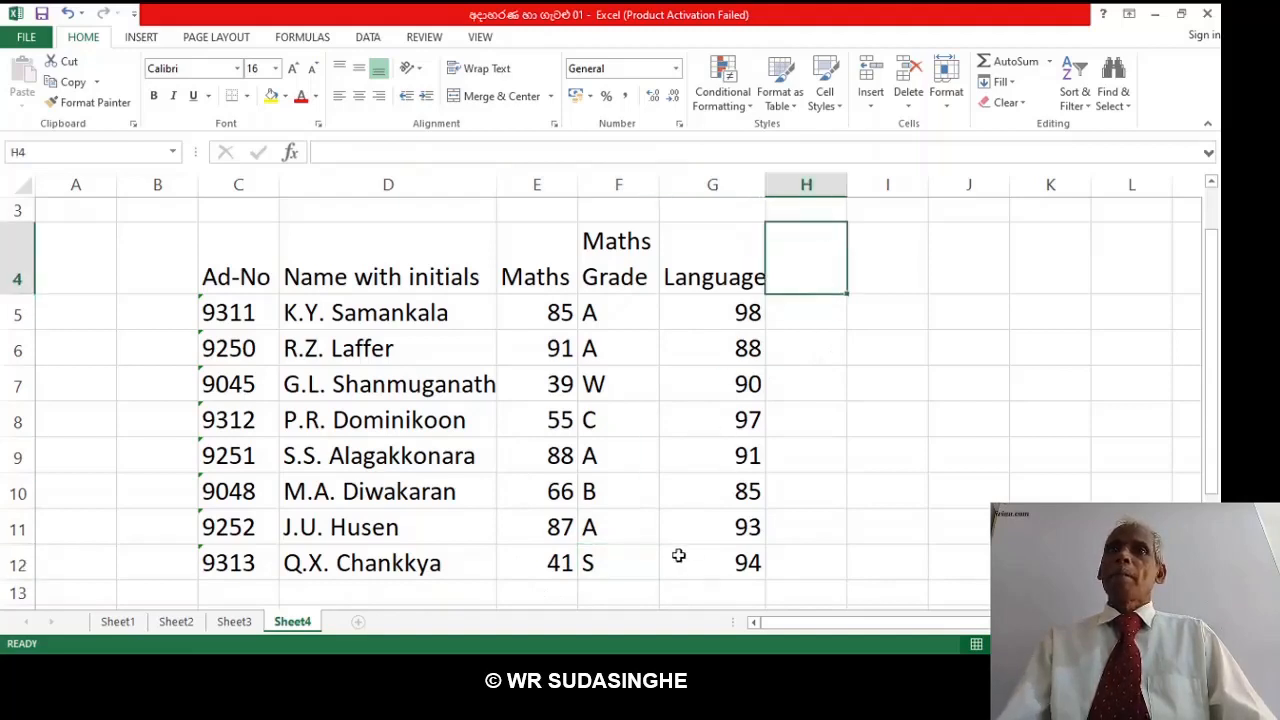
click(593, 566)
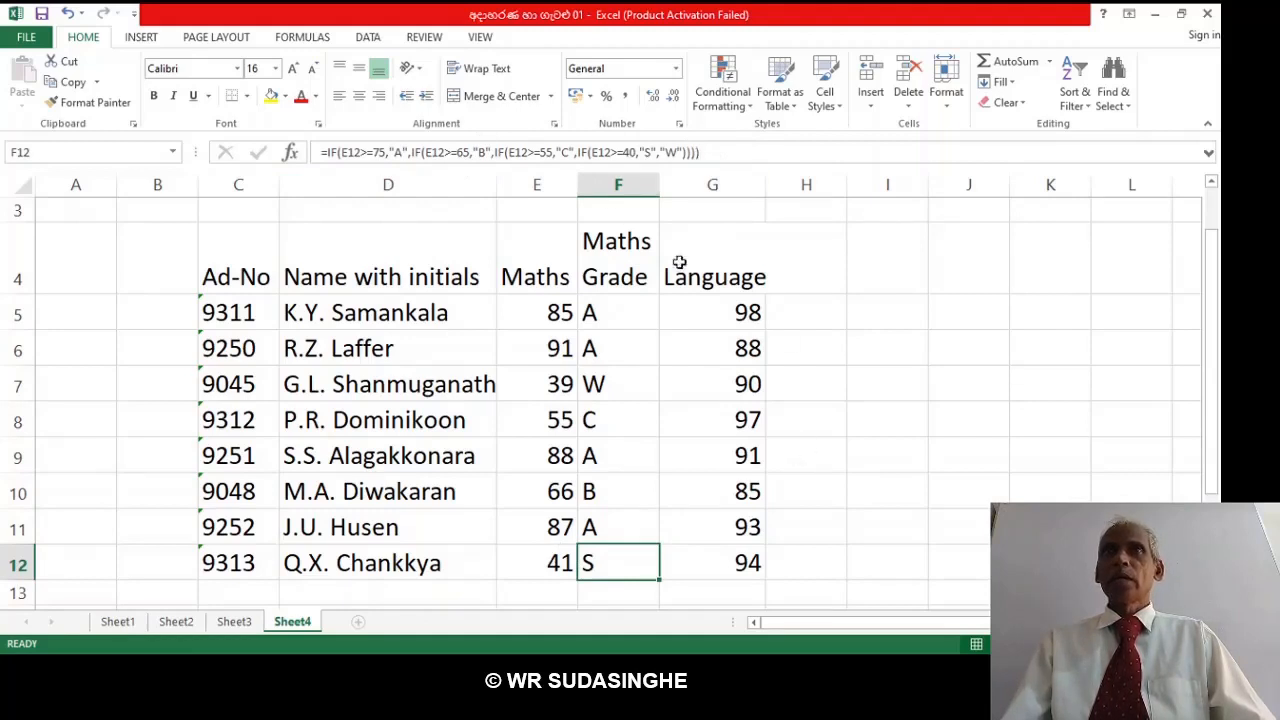
click(894, 343)
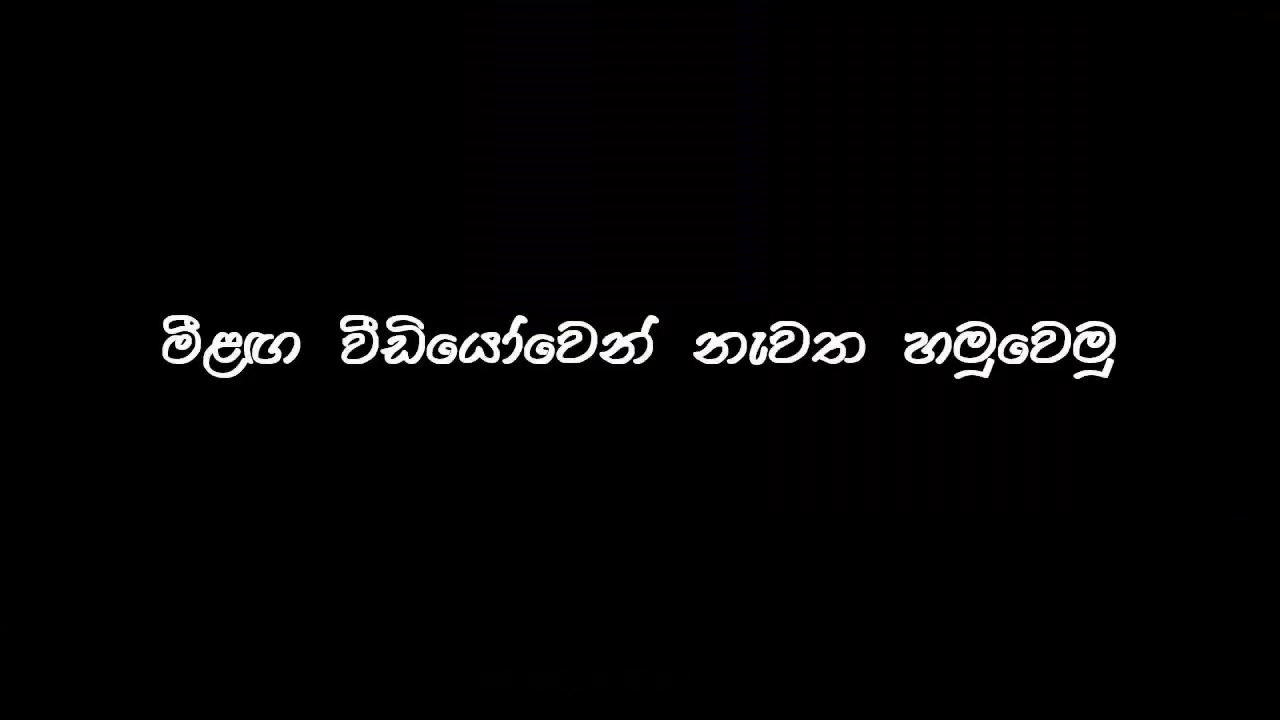